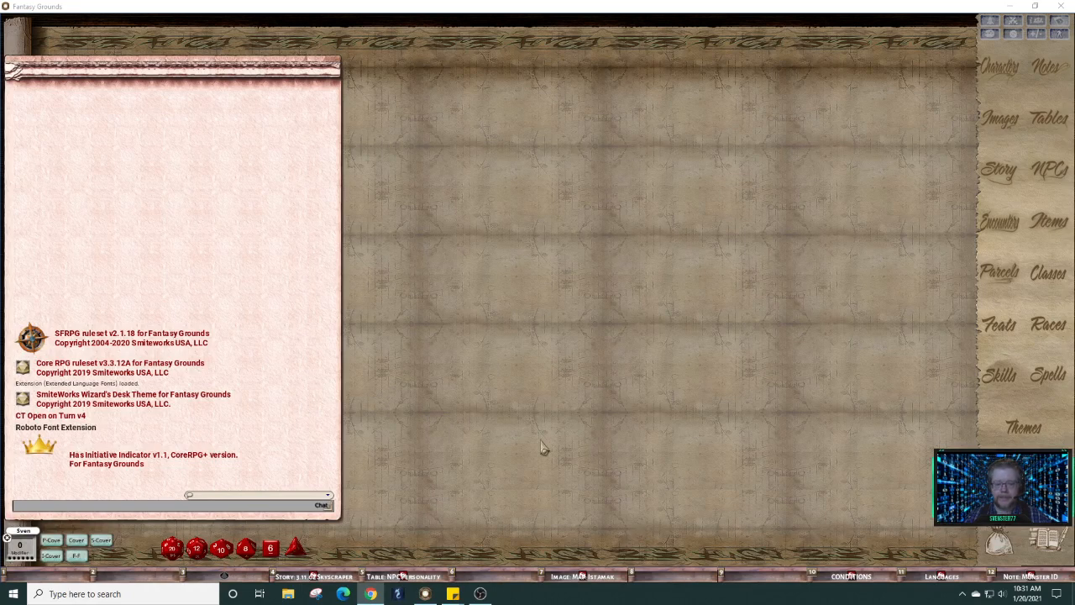
Step: Open the Istamak map and the 3.11.02 Skyscraper story, and move the map so both can be read side by side
left_click(590, 581)
left_click(590, 581)
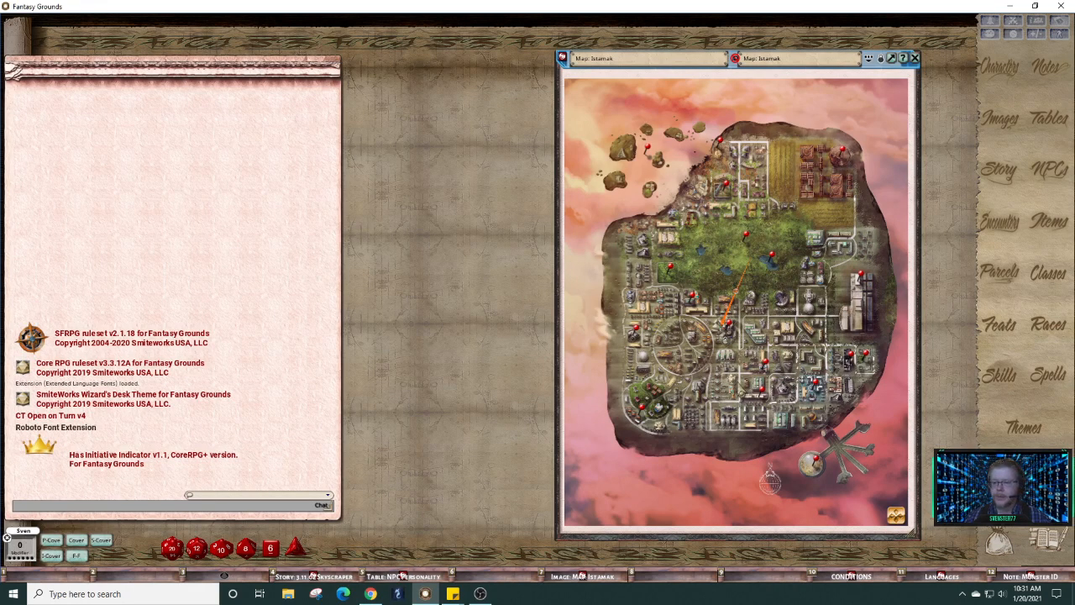
scroll(742, 384, "up", 2)
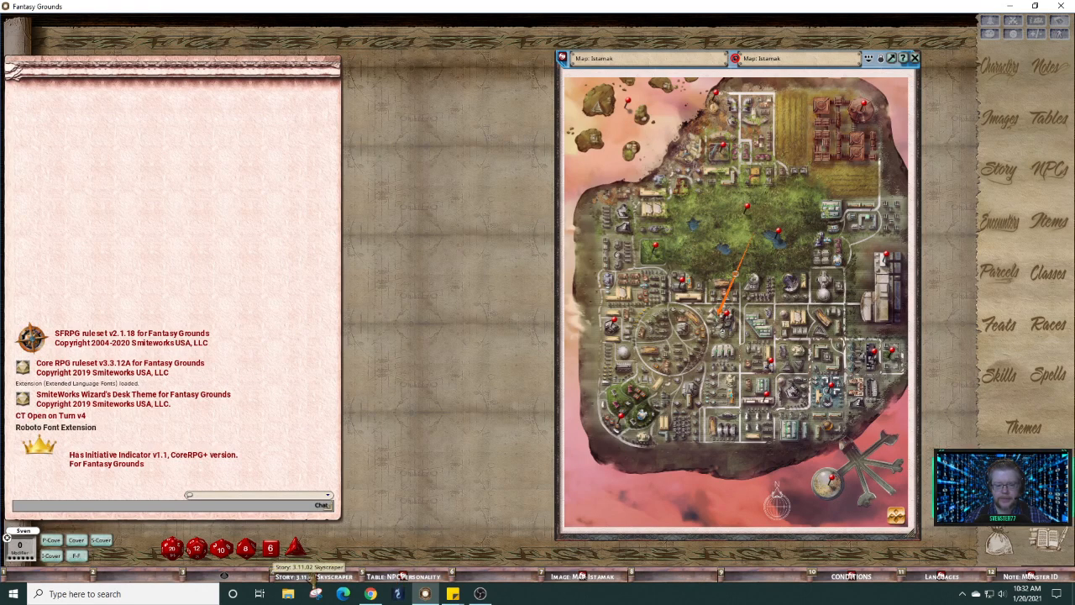
left_click(309, 578)
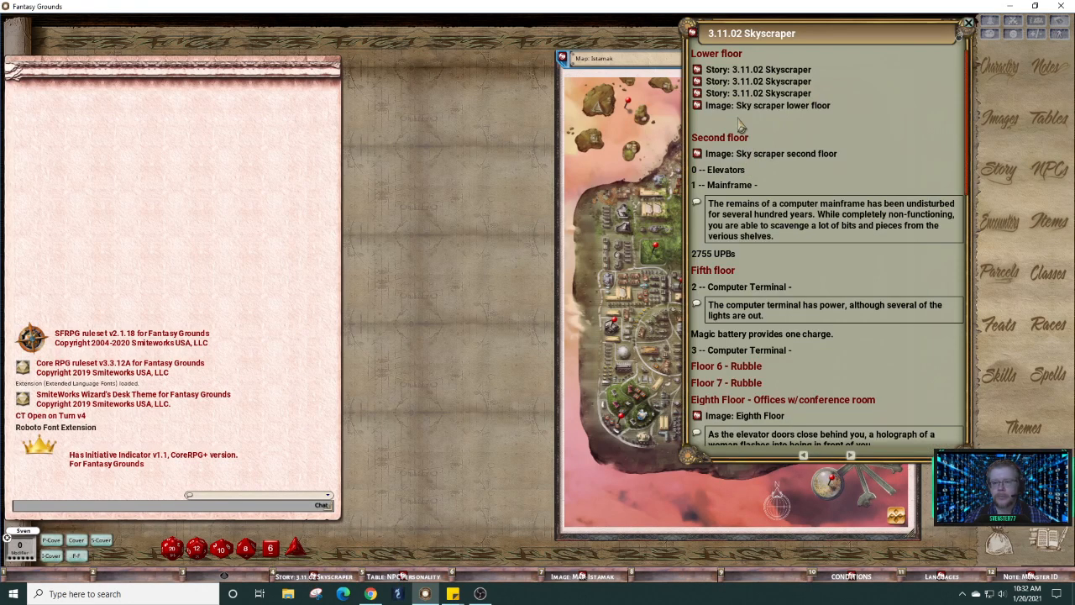
left_click_drag(663, 67, 377, 39)
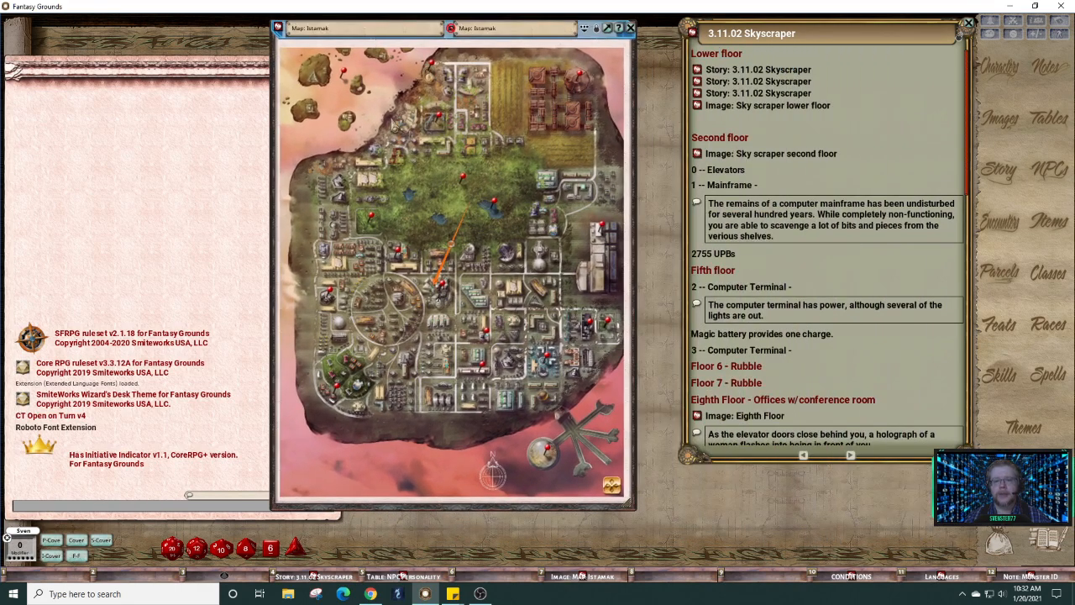
Step: Read the A.01.06.16. The Spires entry from the map pin at the end of the orange arrow and close it
double_click(438, 283)
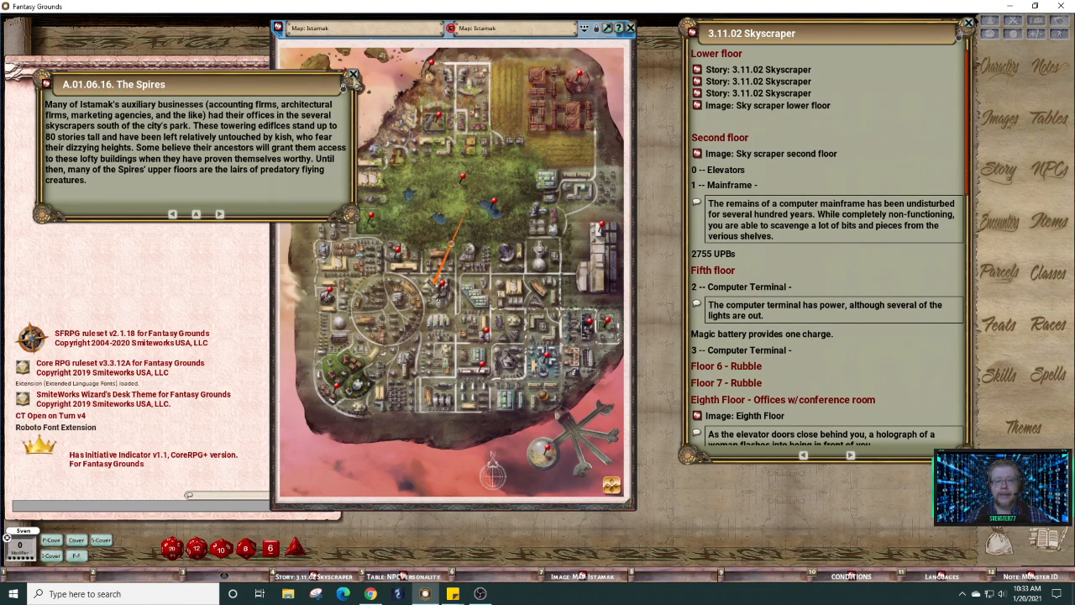
left_click(354, 75)
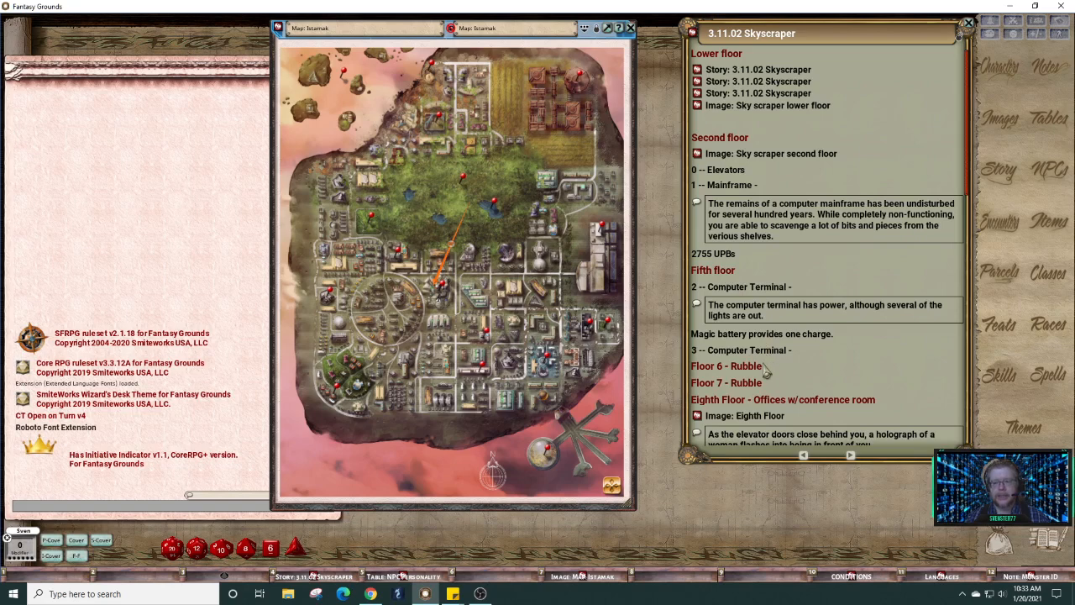
Step: Go through the Skyscraper story down to the Sixteenth Floor section and open its 16th Floor image
scroll(778, 367, "down", 1)
scroll(777, 367, "down", 5)
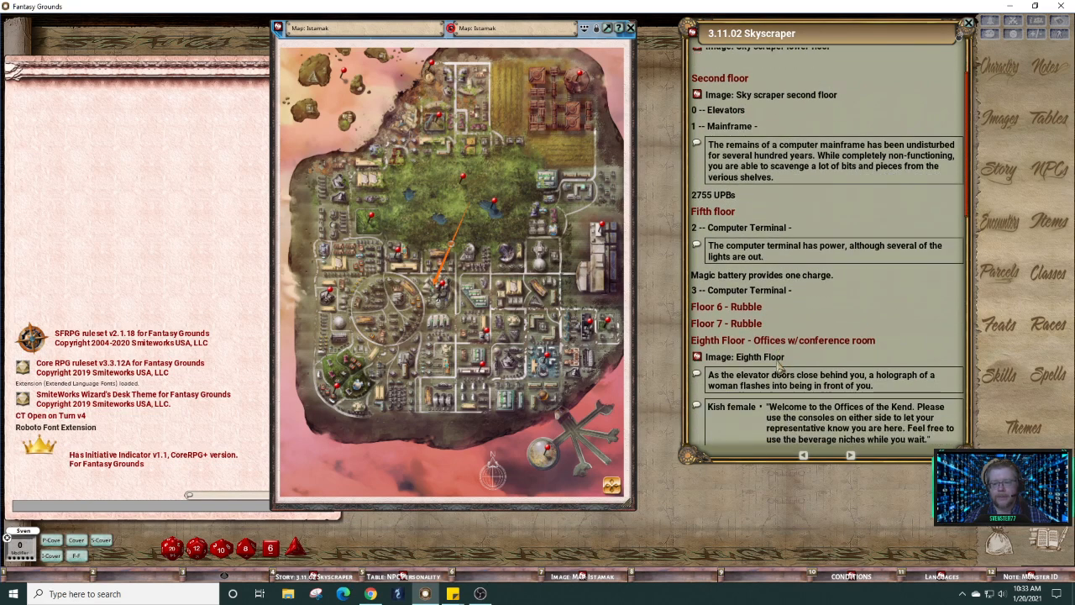
scroll(777, 367, "down", 6)
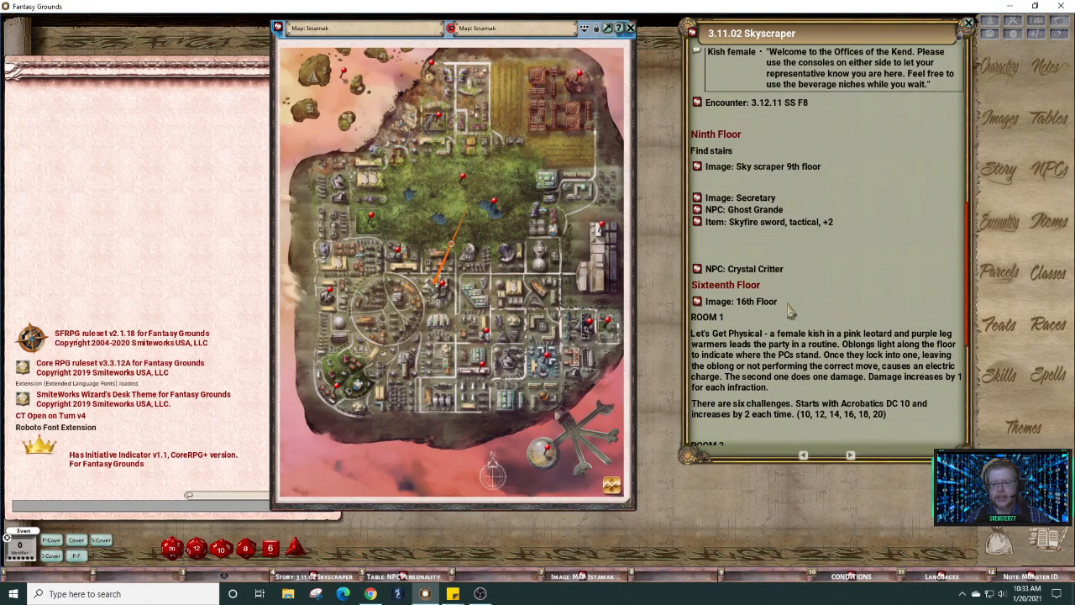
scroll(789, 311, "down", 3)
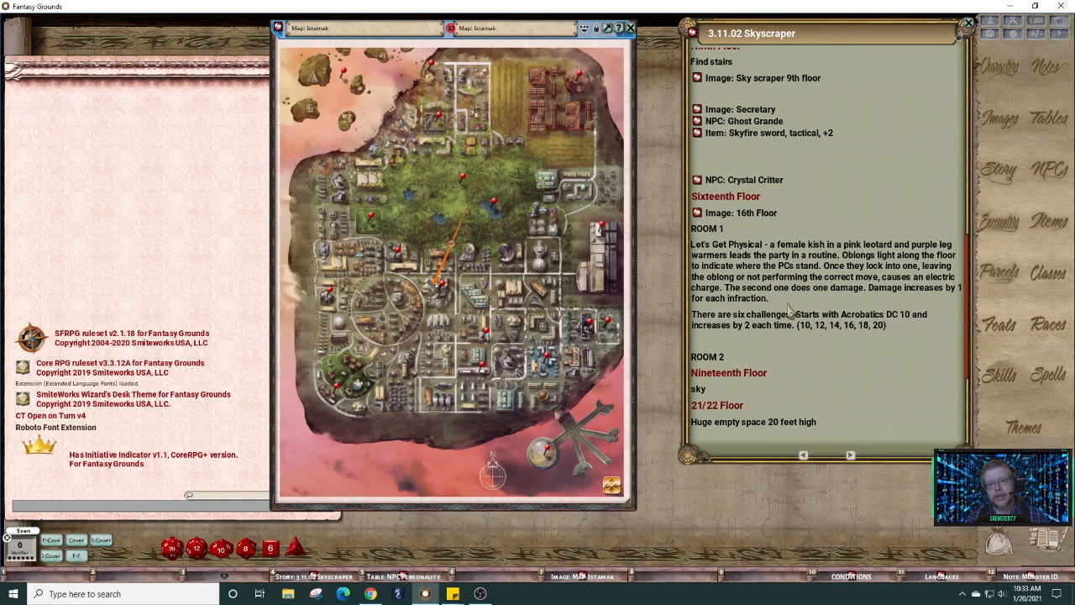
scroll(789, 311, "down", 2)
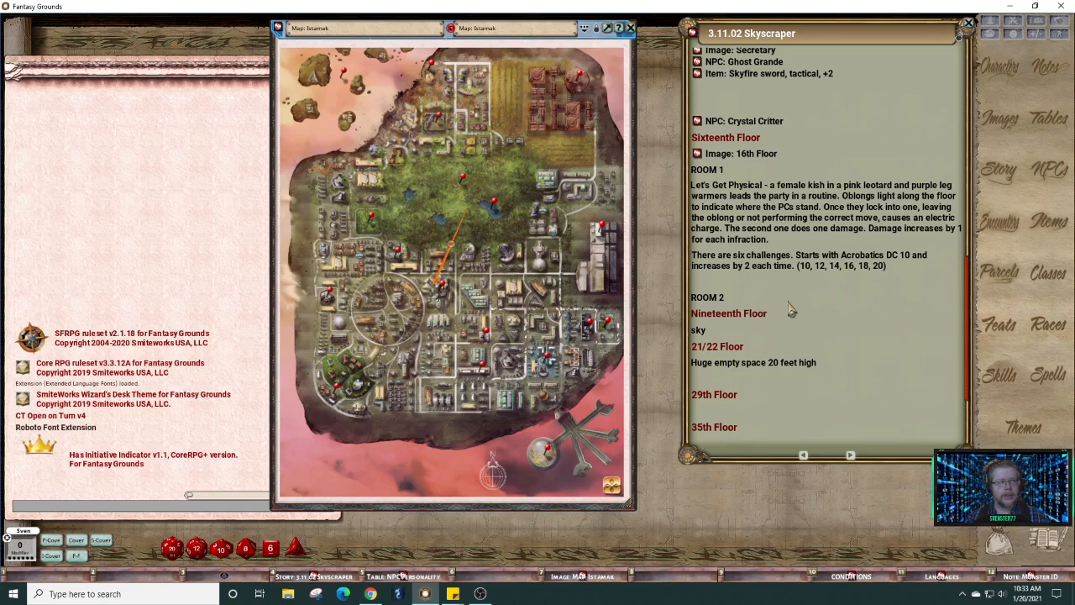
scroll(789, 308, "down", 1)
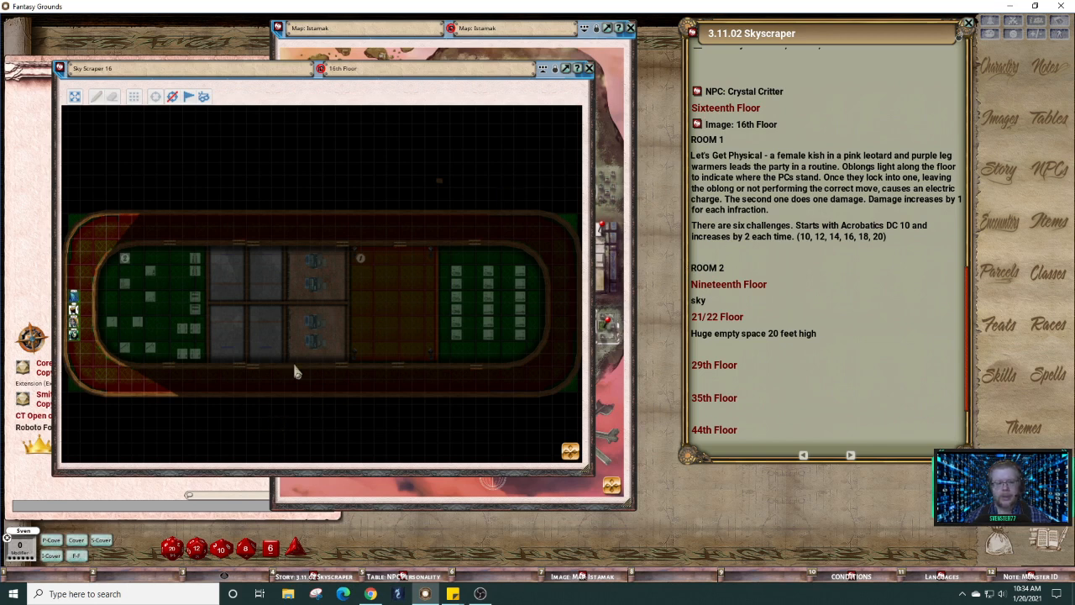
Step: Unlock the 16th Floor map for editing and turn off its darkened vision preview
left_click(554, 72)
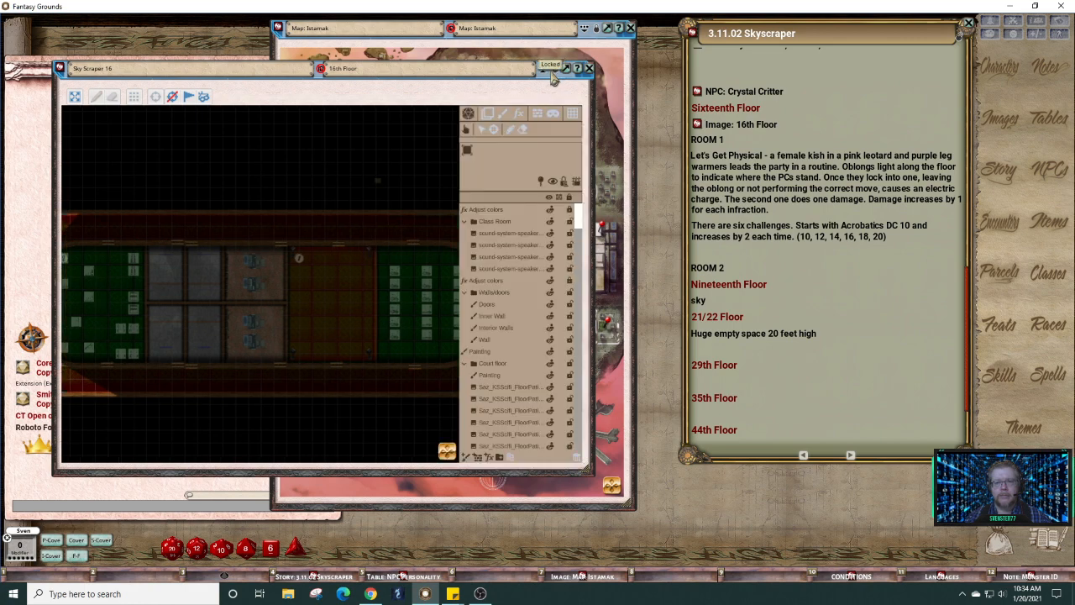
left_click(556, 185)
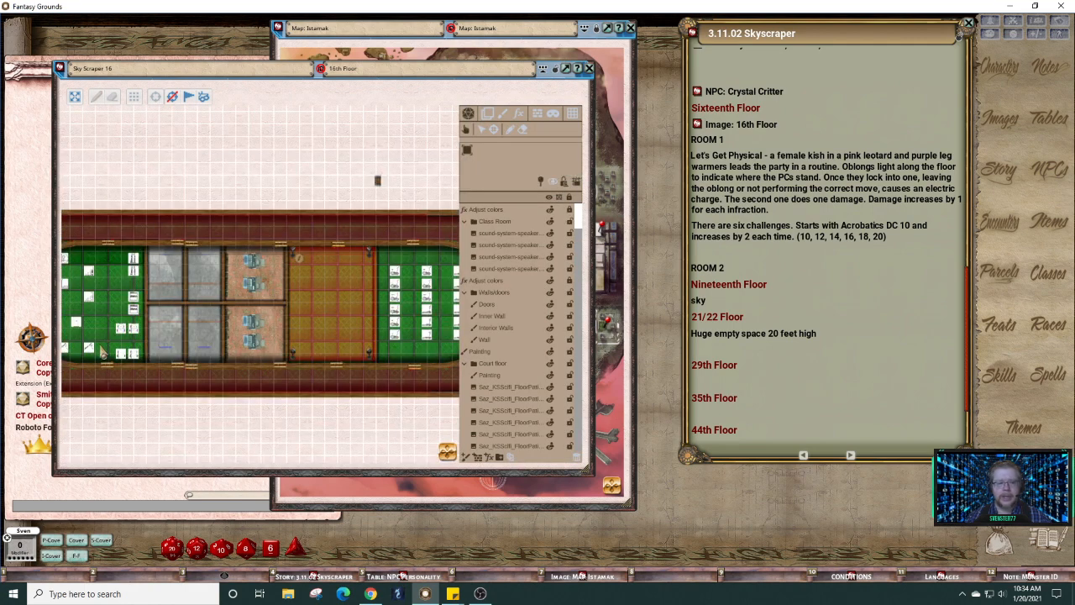
Step: Examine the 16th Floor rooms up close, from the machine room and grey courts to the class room and exercise equipment area
scroll(101, 339, "up", 4)
scroll(101, 339, "up", 2)
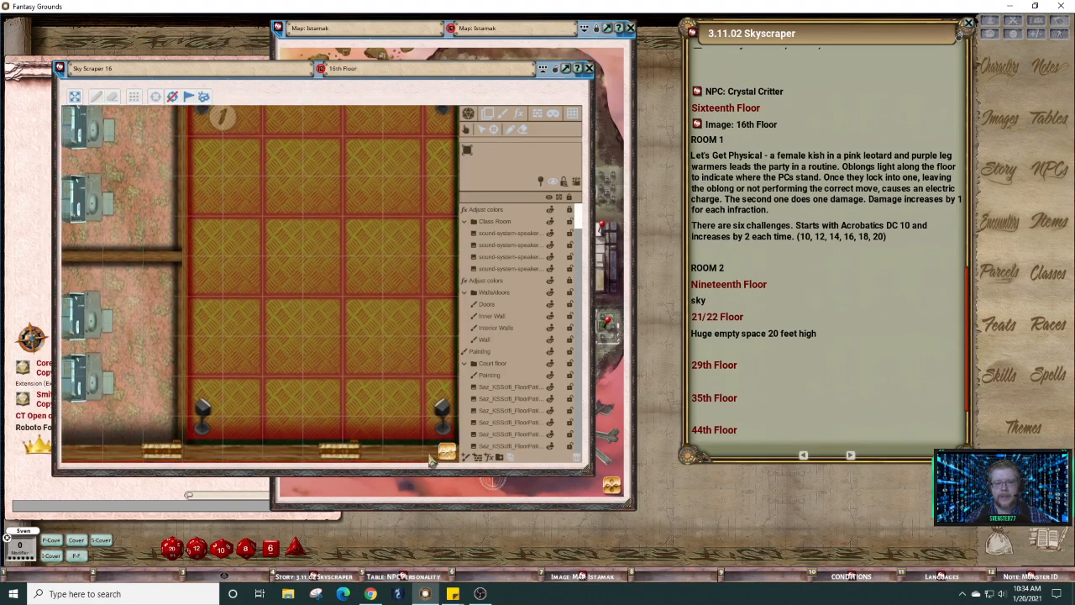
scroll(319, 353, "up", 5)
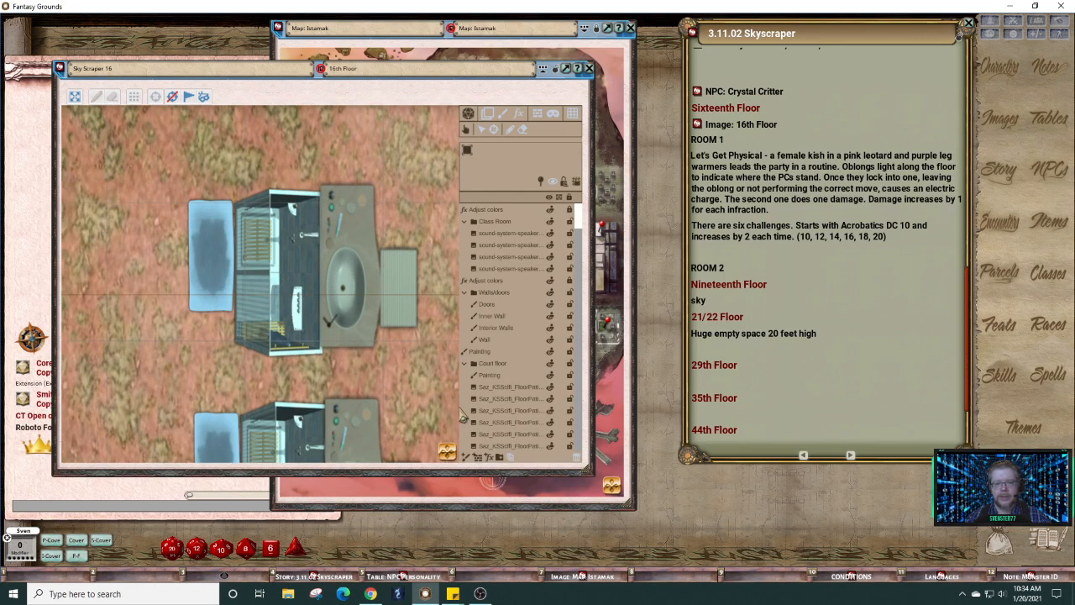
scroll(462, 414, "down", 4)
scroll(456, 412, "down", 4)
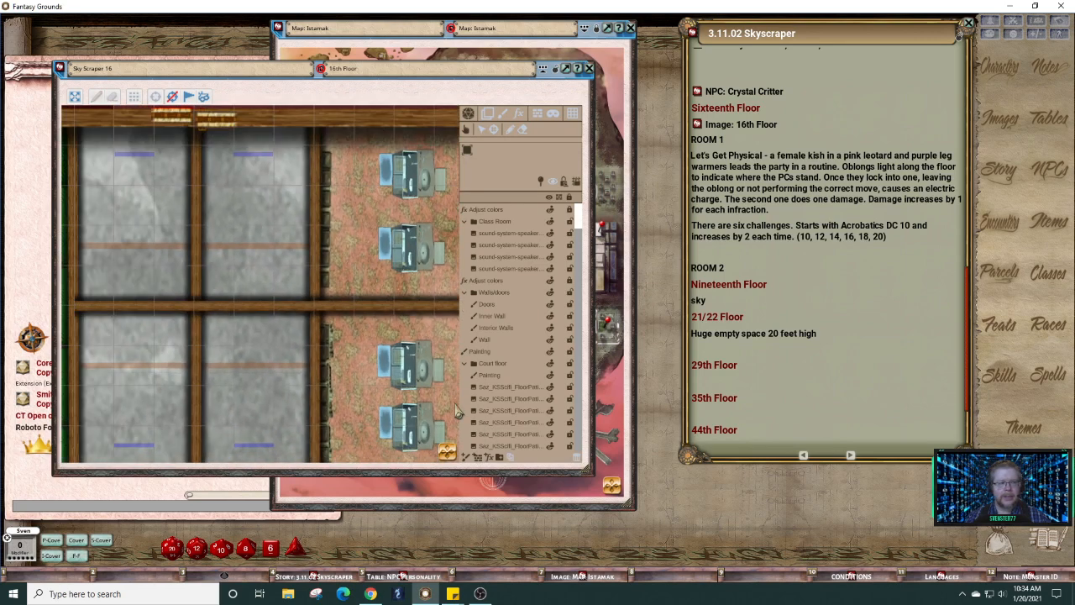
scroll(456, 412, "down", 1)
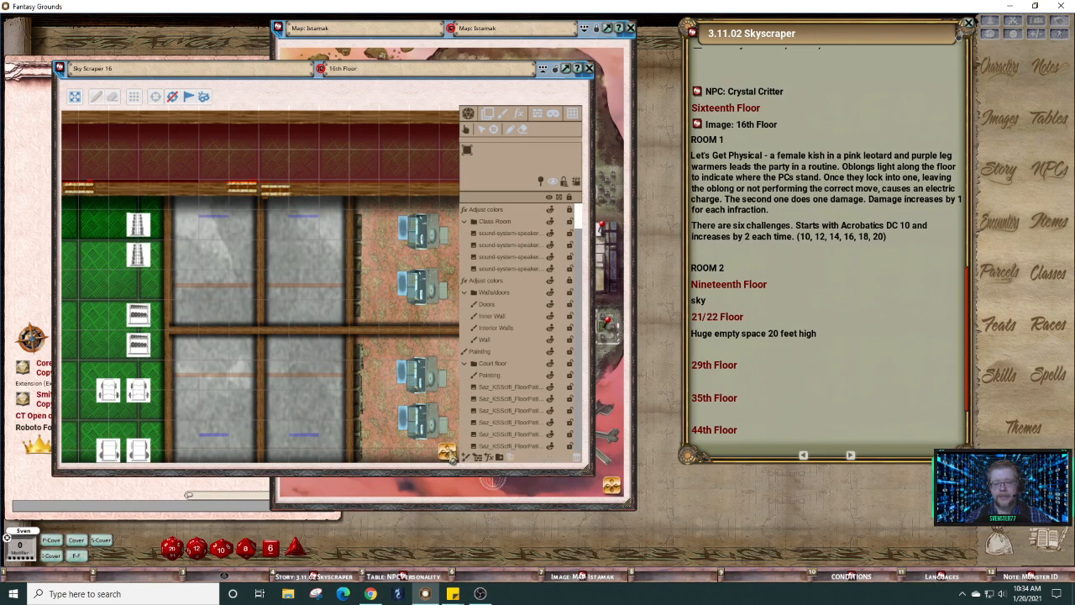
scroll(449, 463, "down", 2)
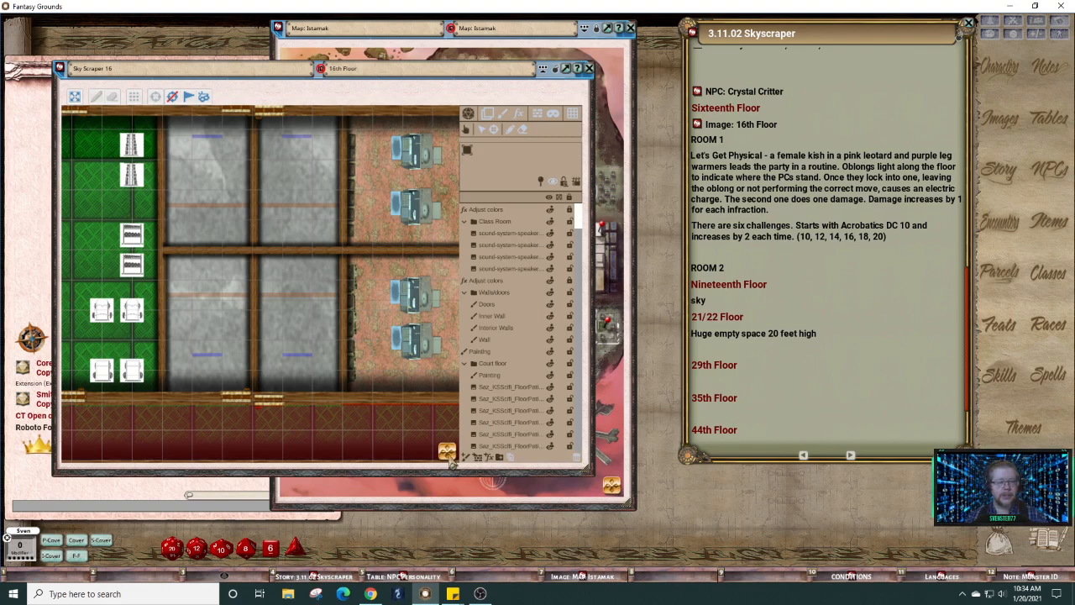
scroll(449, 464, "right", 4)
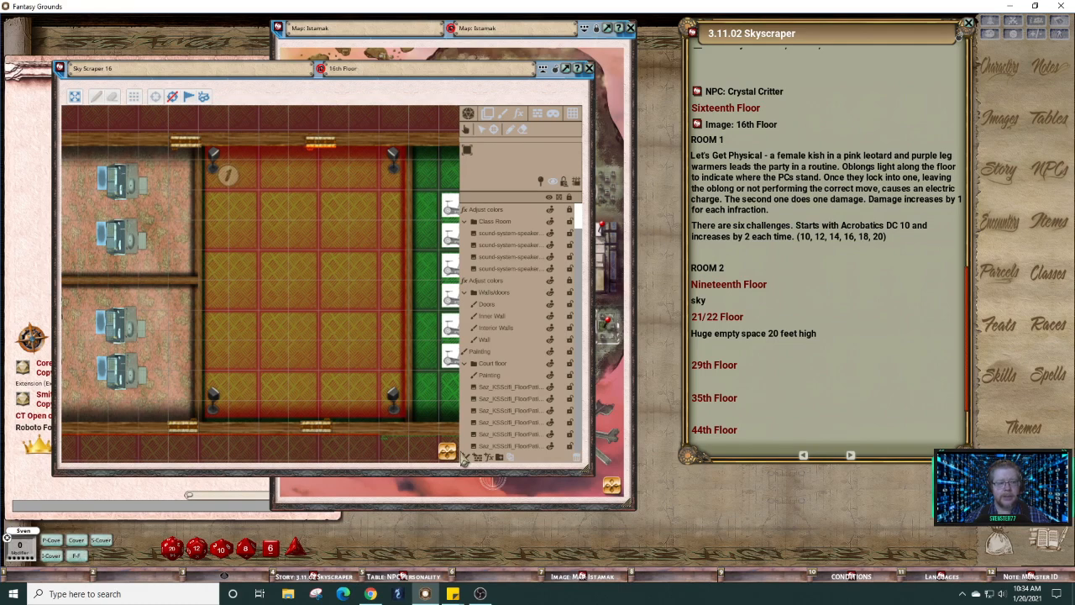
scroll(453, 453, "right", 1)
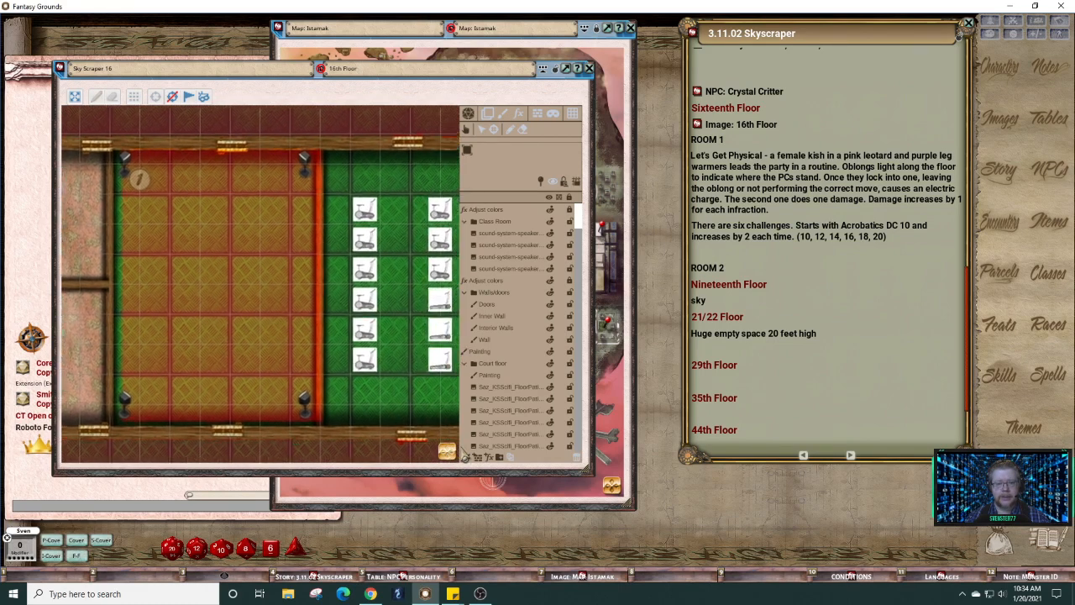
scroll(460, 451, "right", 1)
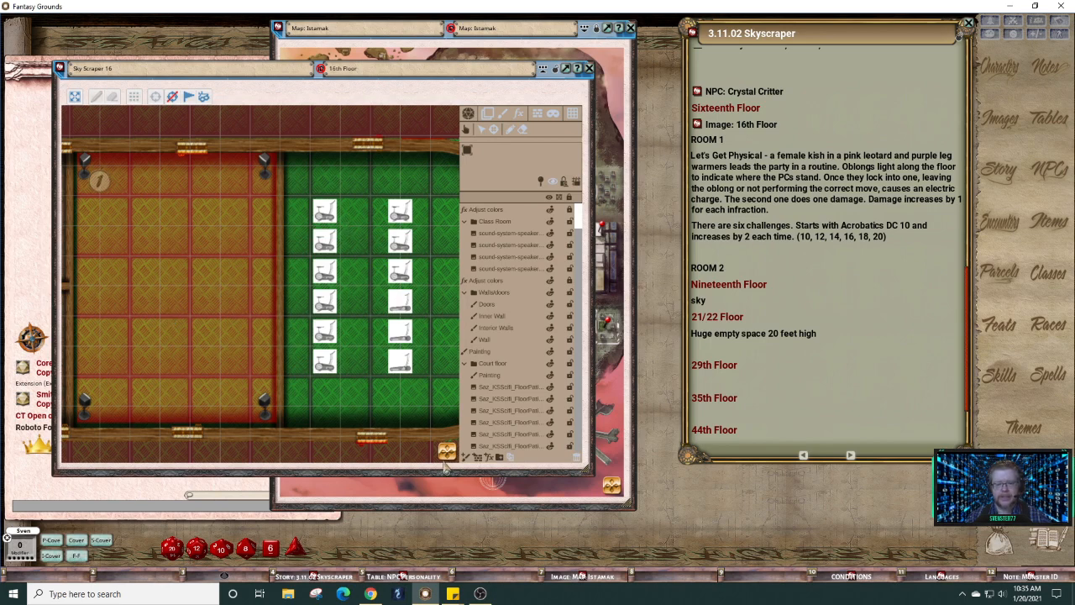
scroll(469, 460, "right", 3)
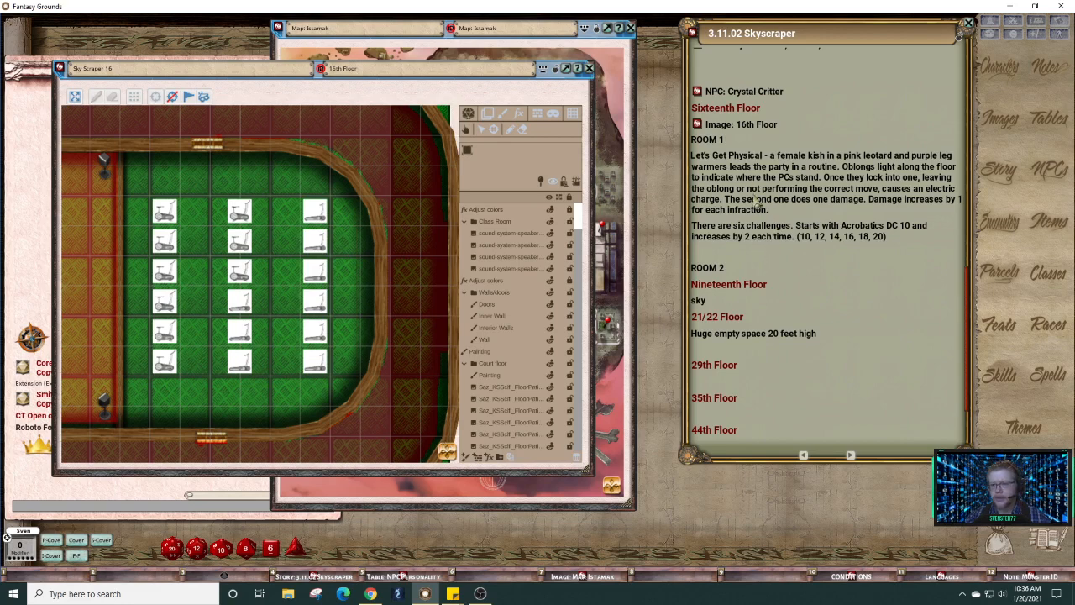
Step: Open the Skyfire sword, tactical, +2 item from the Skyscraper story and display its TACTICAL SKYFIRE SWORD image
scroll(756, 201, "up", 2)
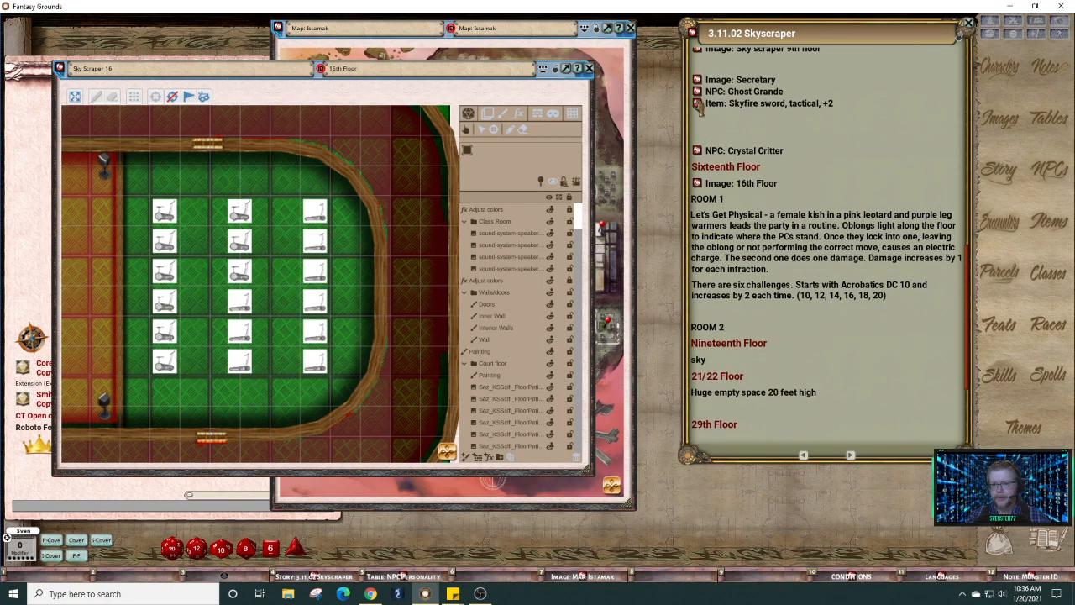
left_click(697, 103)
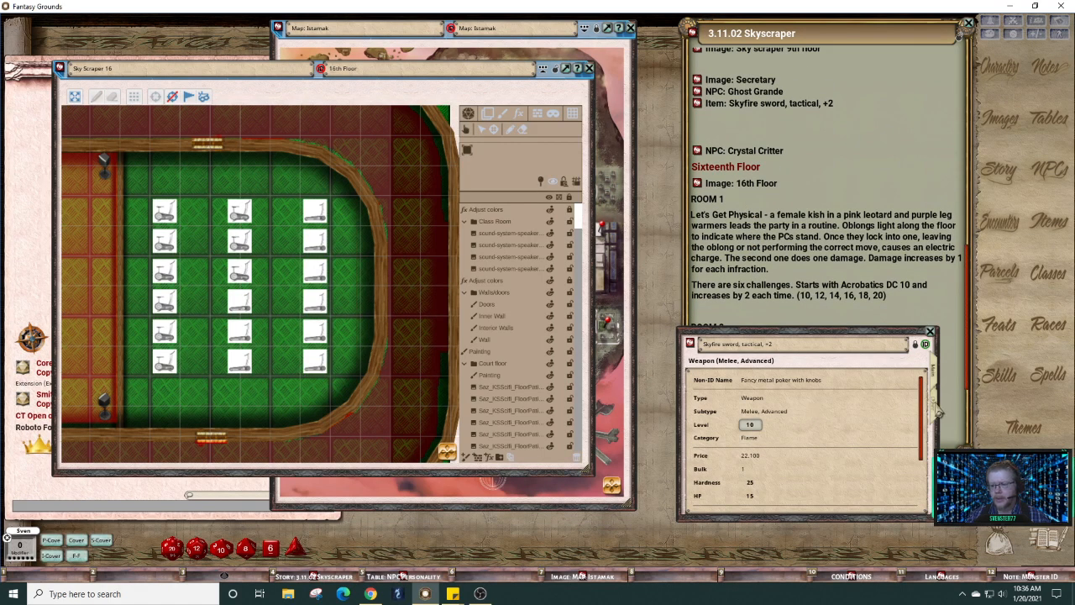
scroll(920, 410, "down", 5)
left_click(708, 382)
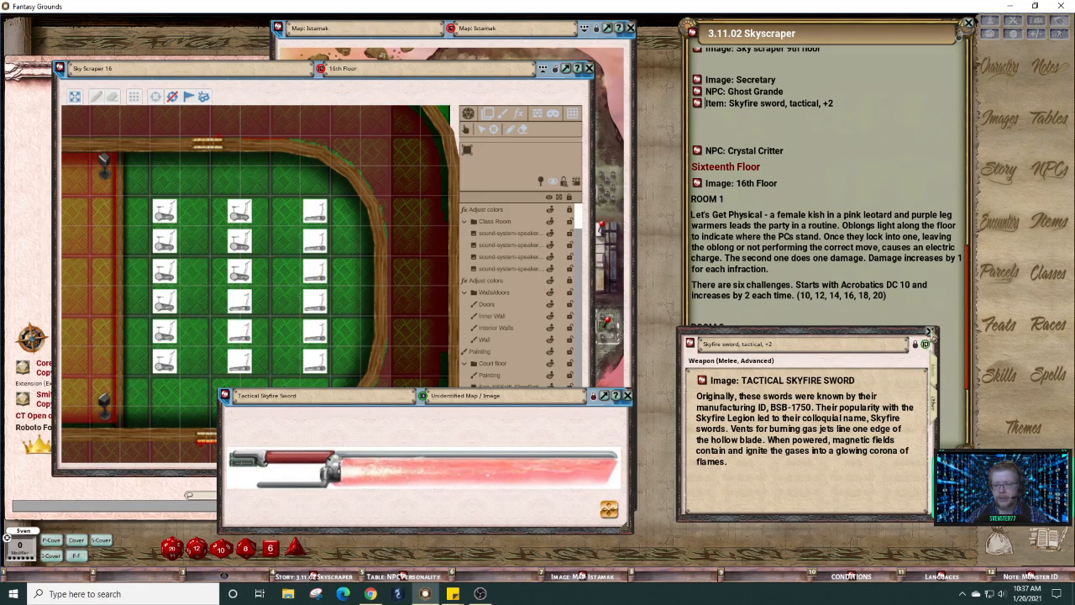
Step: Close the Skyfire sword item record and move the sword image clear of the 16th Floor map
left_click_drag(894, 332, 874, 352)
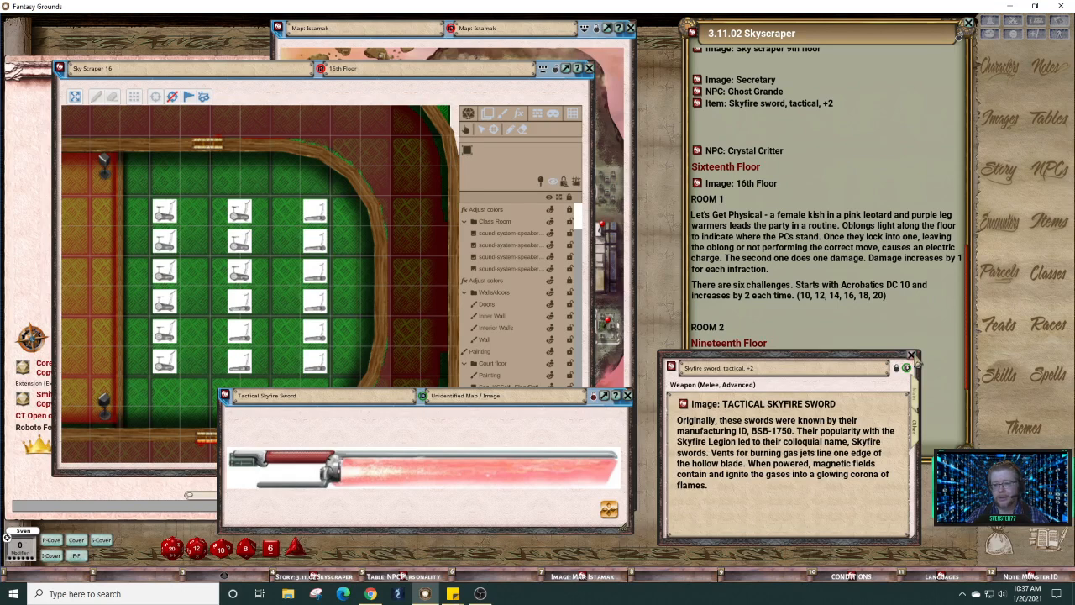
left_click(911, 355)
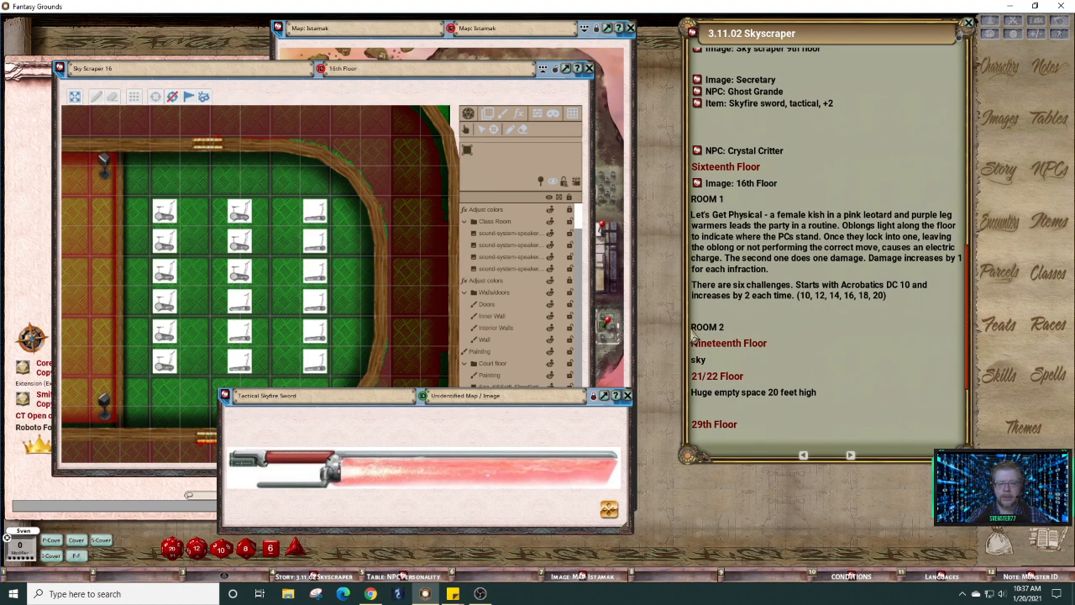
left_click_drag(424, 406, 718, 427)
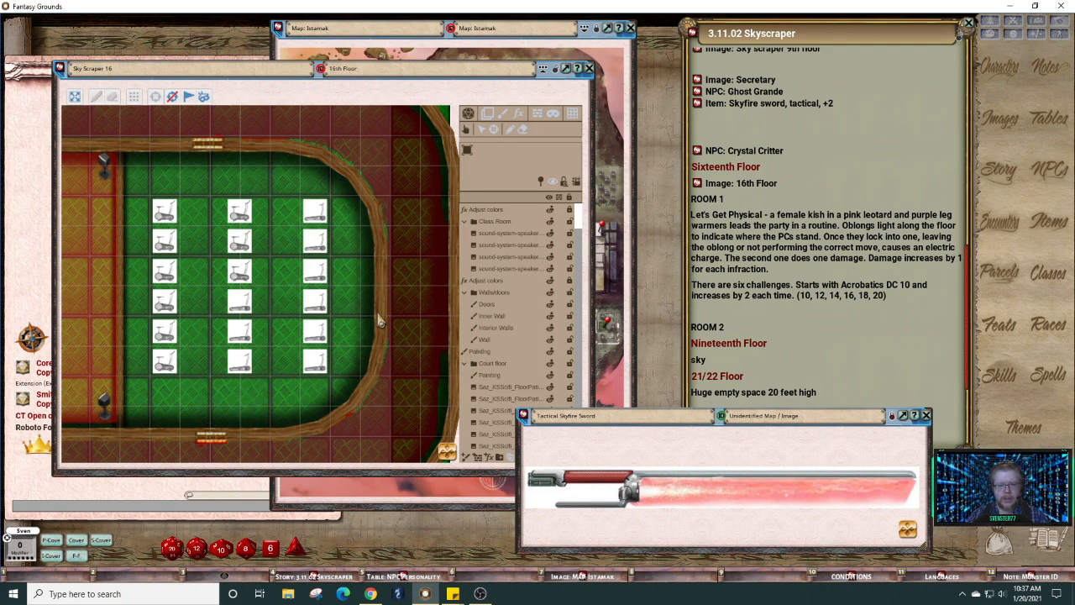
Step: Examine the 16th Floor map again, from the exercise machines across the class room to the weight room at the opposite end
scroll(383, 374, "down", 1)
scroll(382, 374, "down", 1)
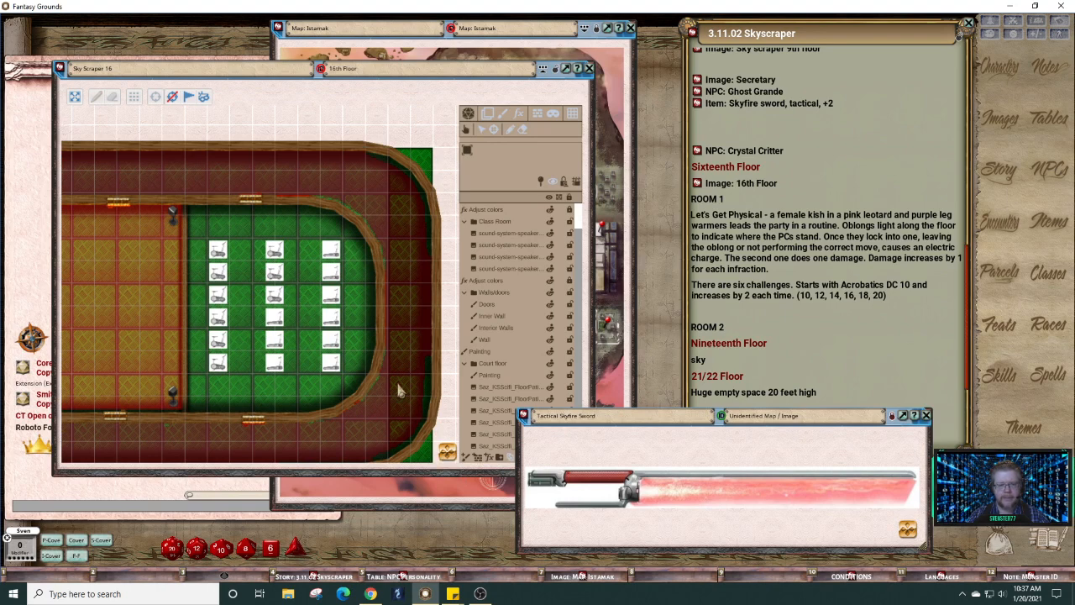
left_click(456, 458)
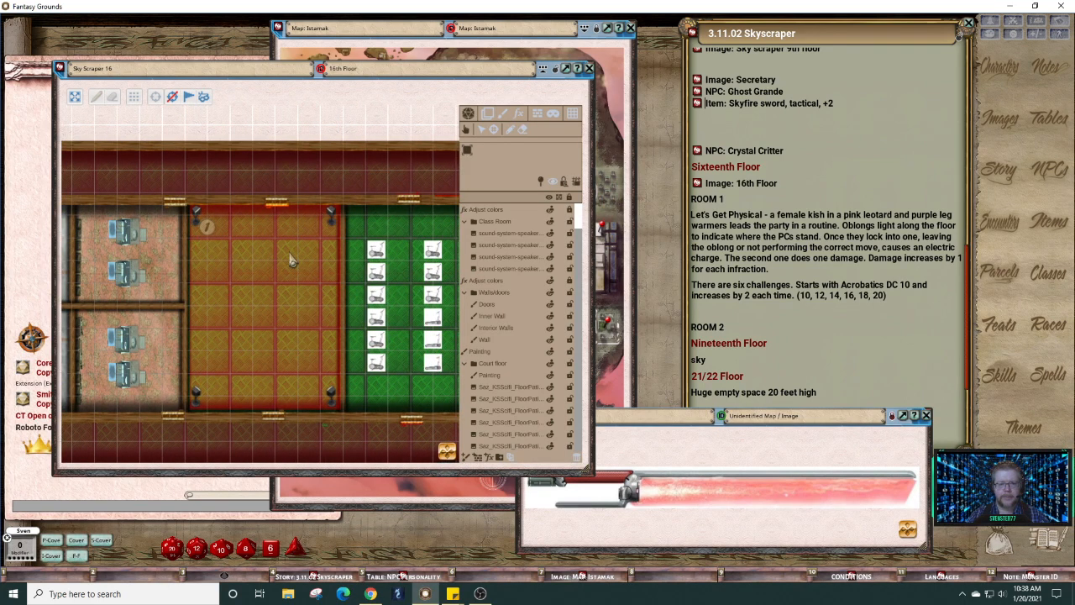
scroll(290, 261, "up", 2)
scroll(289, 279, "up", 1)
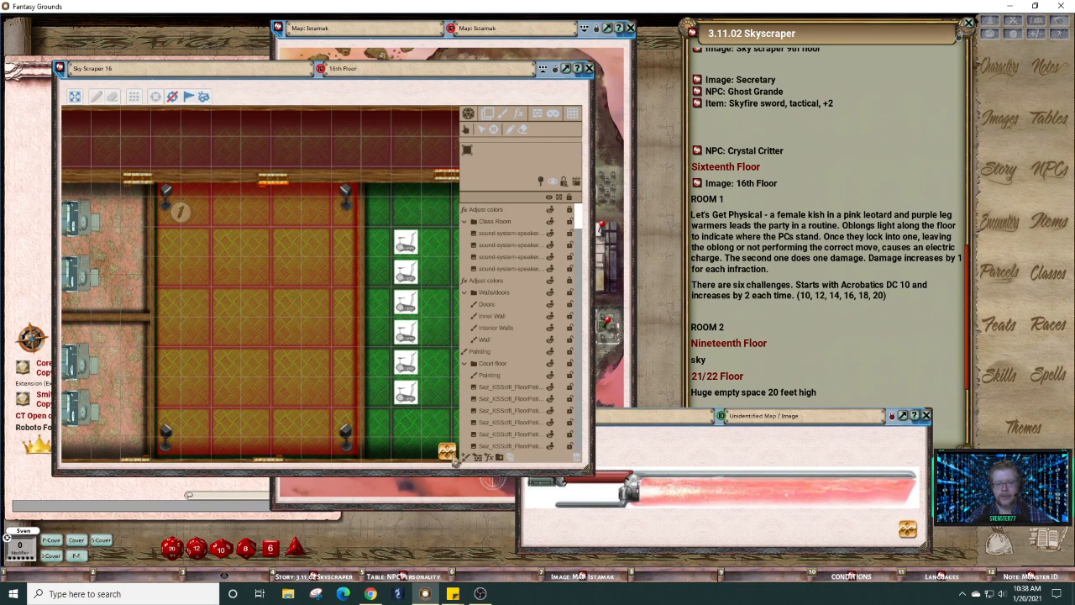
scroll(432, 460, "left", 5)
scroll(433, 460, "left", 6)
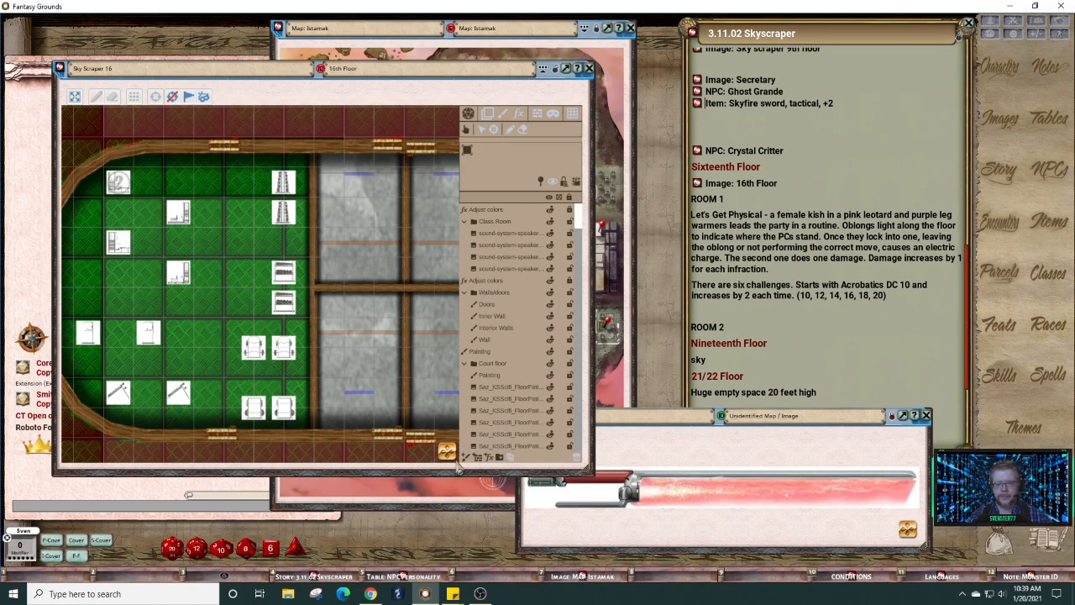
left_click_drag(201, 319, 260, 344)
Step: Review the empty ROOM 2 section and the floor headings that follow it in the Skyscraper story
left_click(790, 346)
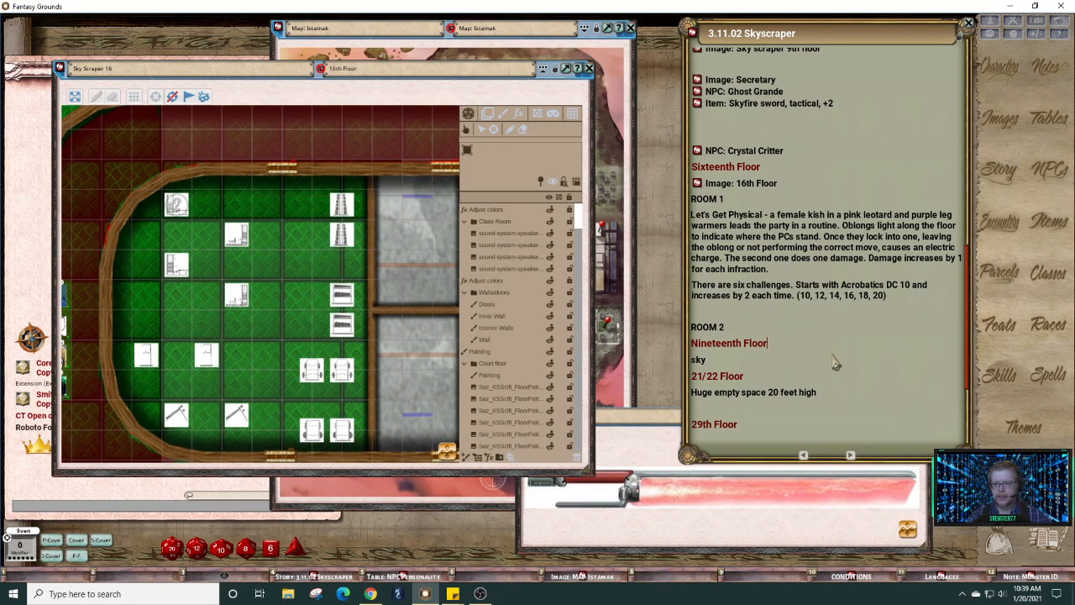
scroll(833, 361, "down", 3)
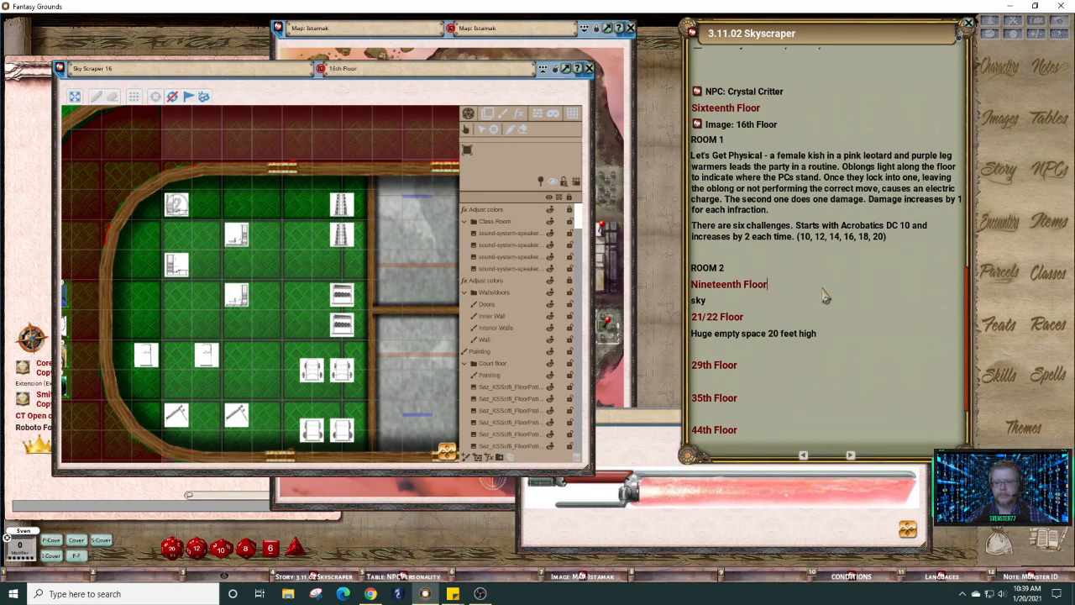
left_click(741, 251)
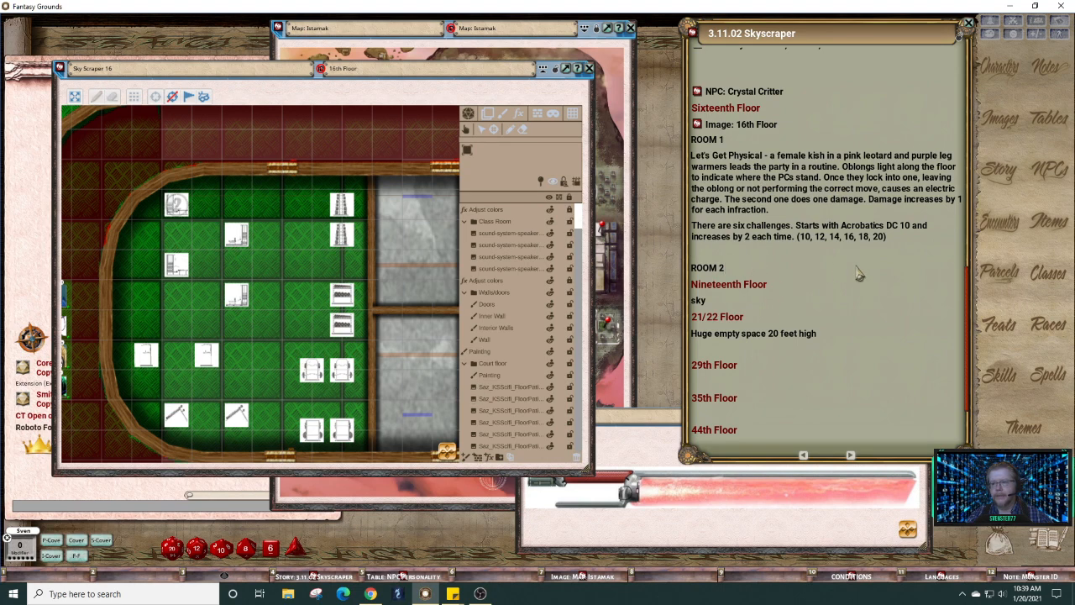
Step: Open the NPC list, filter it by type Construct, and make its window taller to show more entries
left_click(1056, 170)
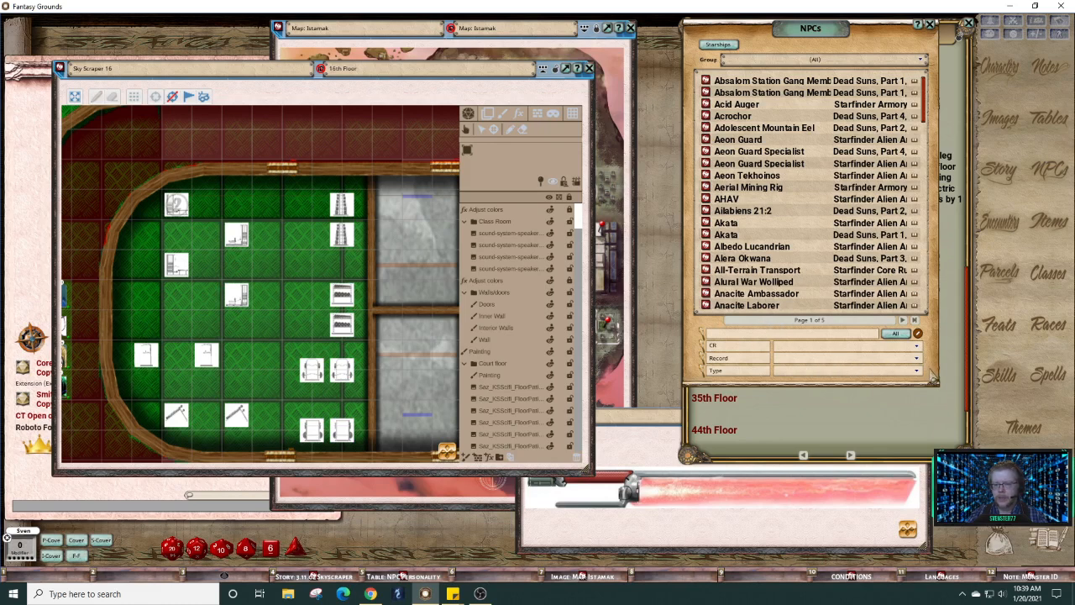
left_click(917, 372)
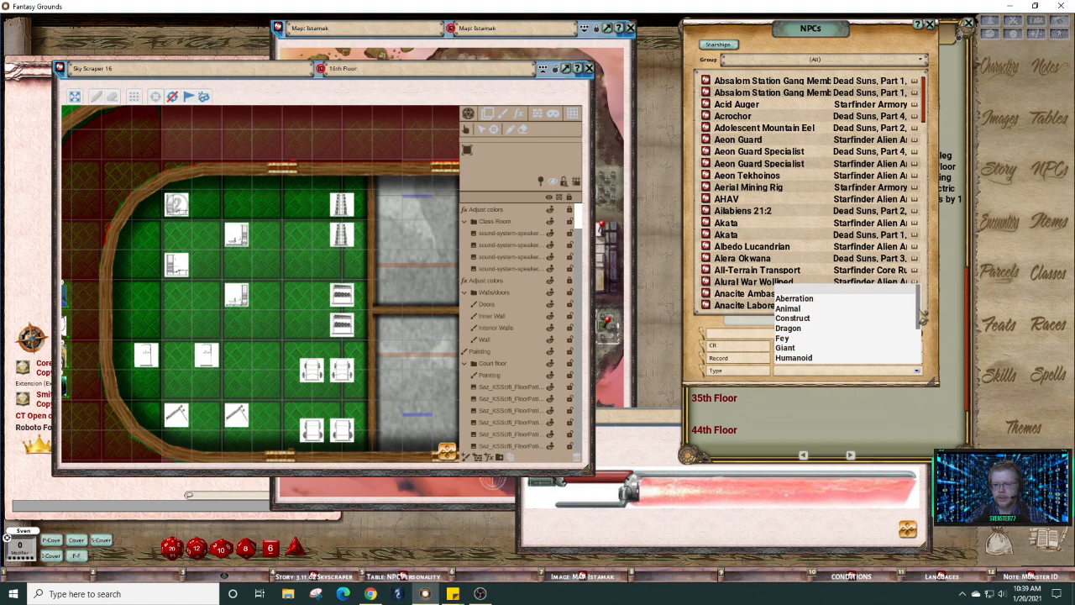
mouse_move(922, 315)
left_mouse_down()
mouse_move(924, 353)
mouse_move(924, 315)
left_mouse_up()
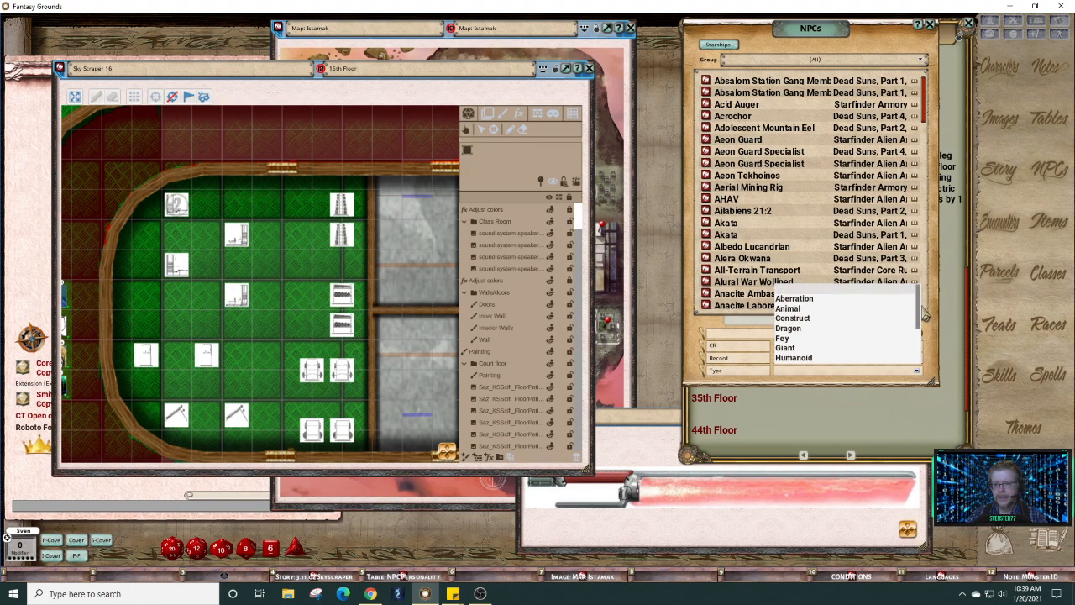
left_click(804, 321)
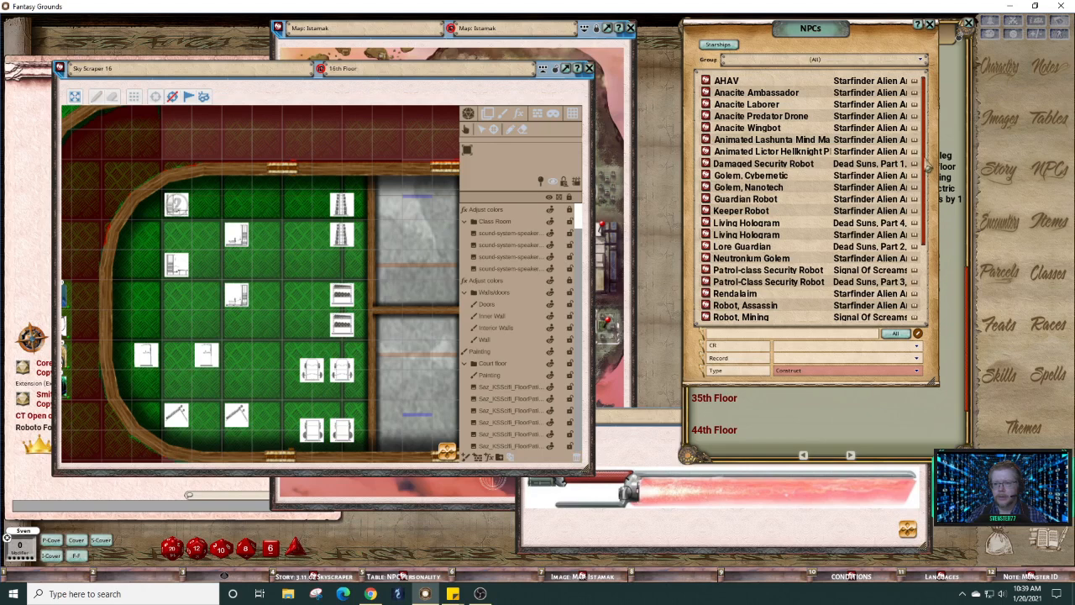
left_click_drag(925, 172, 944, 267)
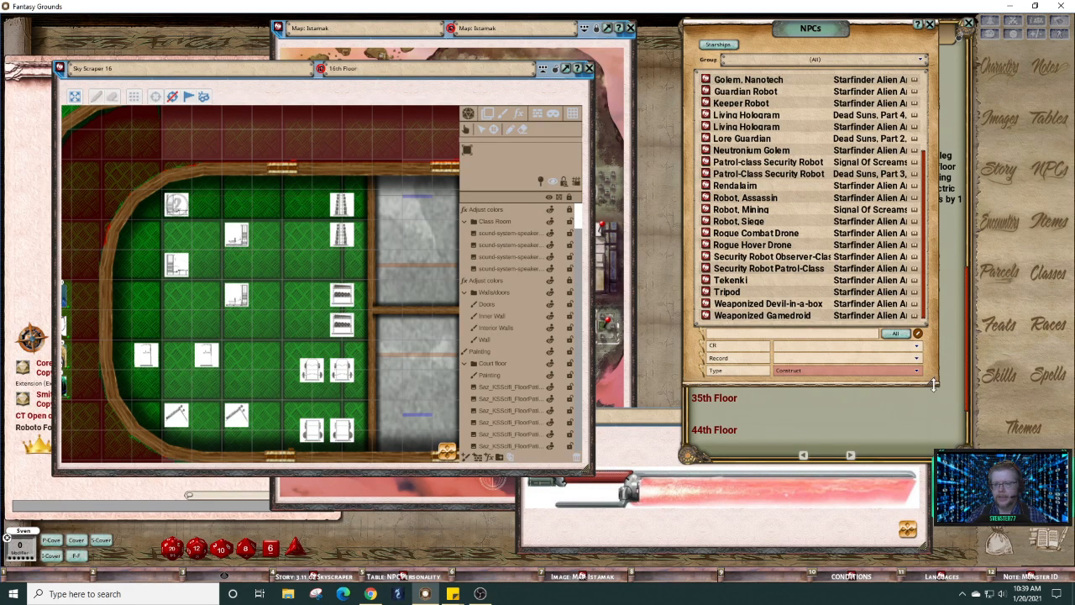
left_click_drag(933, 383, 934, 483)
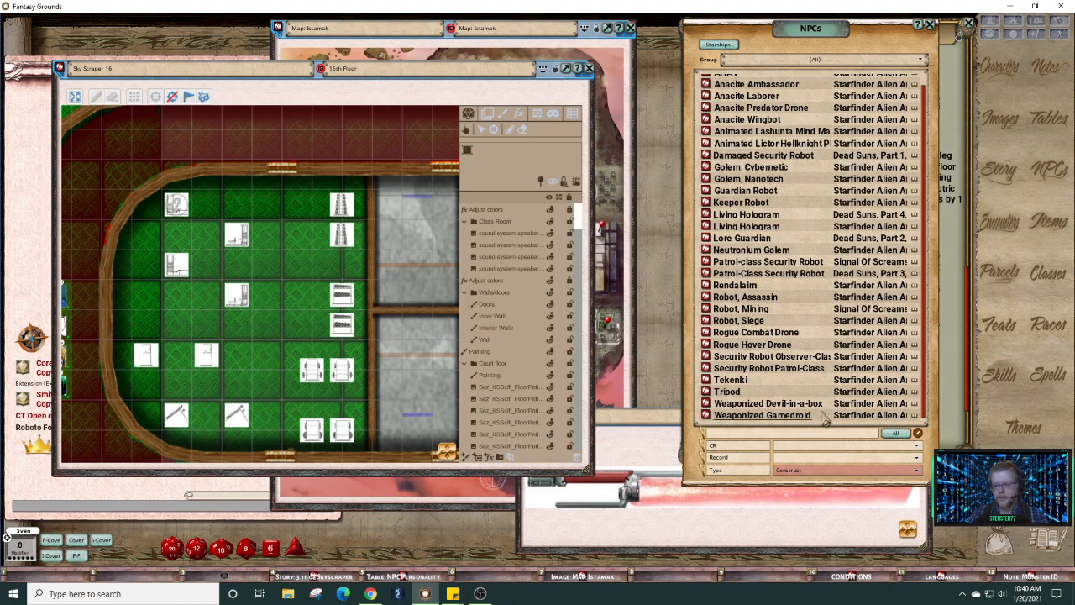
Step: Inspect the Weaponized Devil-in-a-box record, including its description and Weaponizezd toy image, and close both
left_click(706, 404)
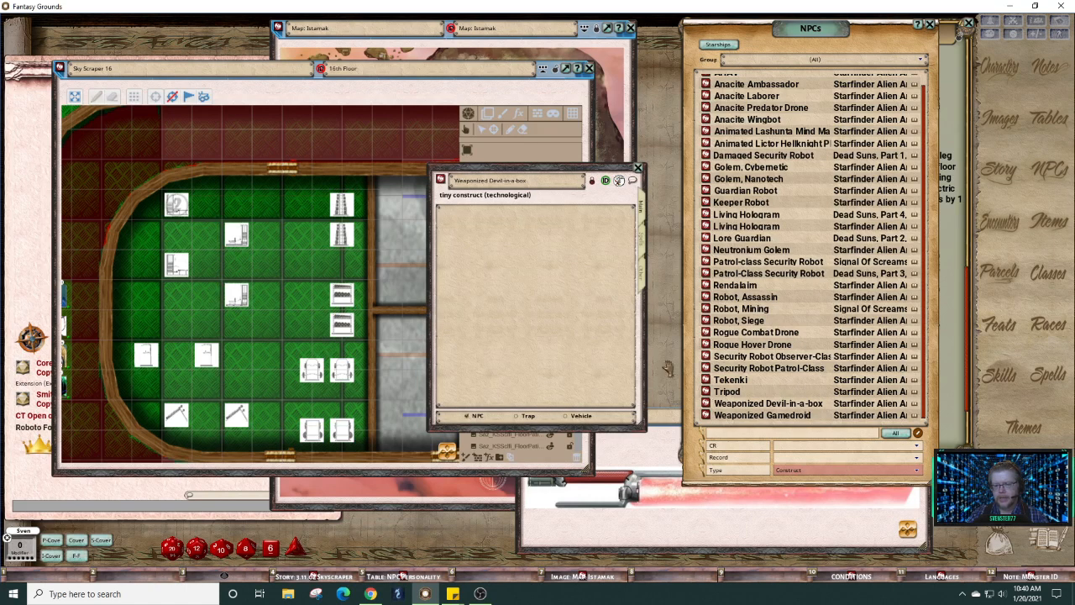
left_click(640, 284)
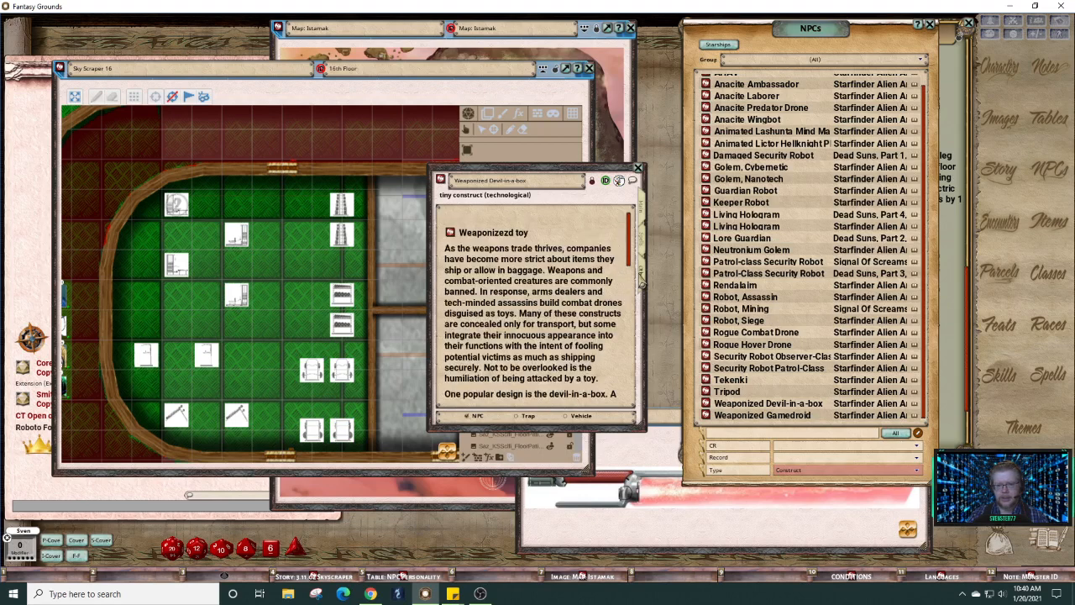
left_click(451, 235)
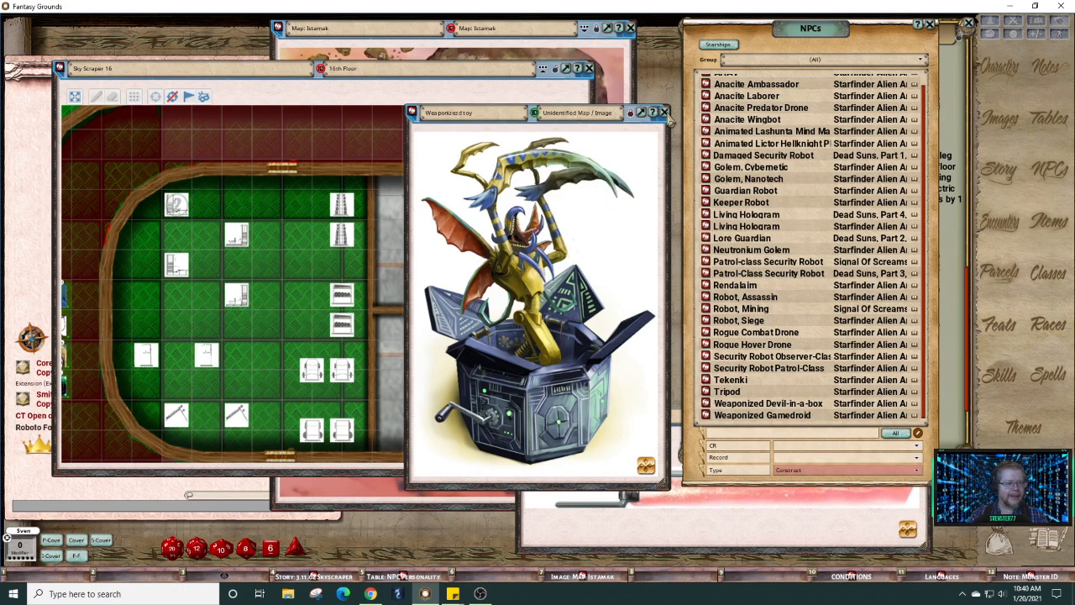
left_click(664, 112)
scroll(545, 271, "down", 6)
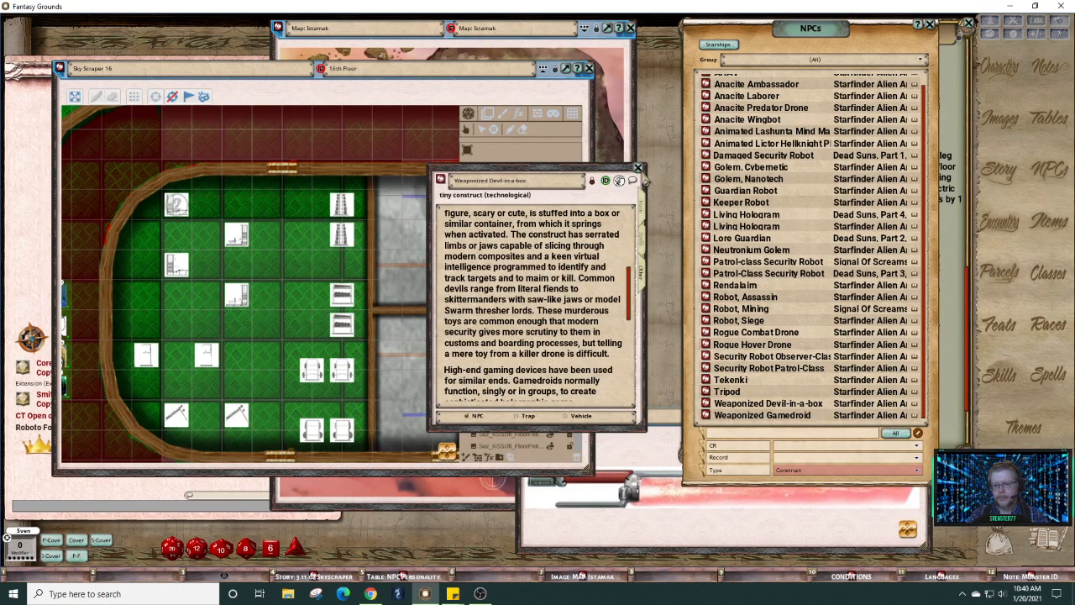
left_click(638, 168)
Step: Inspect the Weaponized Gamedroid record and its Weaponized Toy-gamedroid image, and close both
left_click(705, 415)
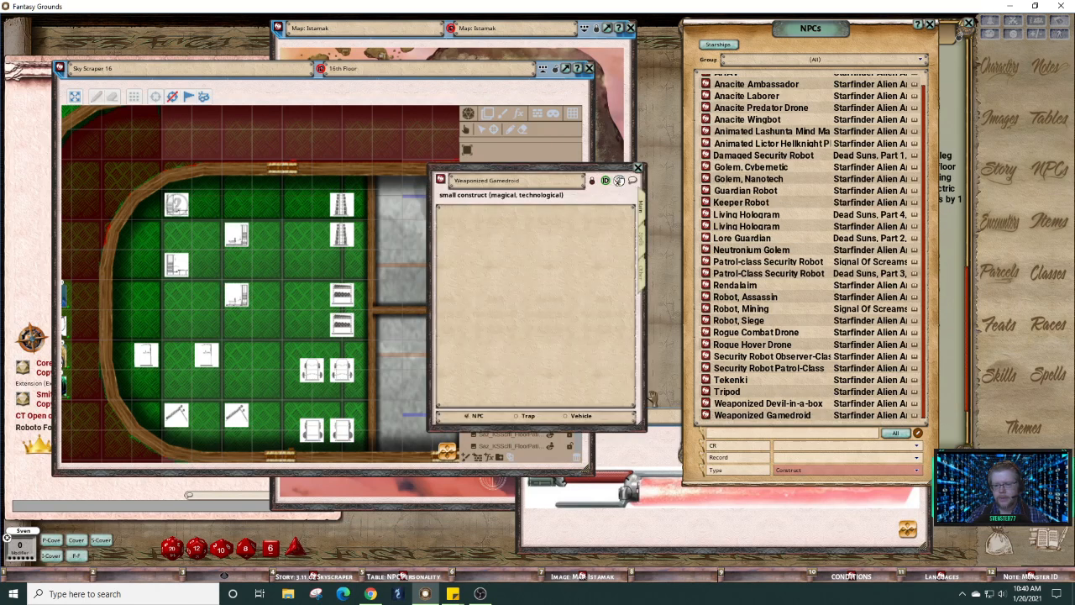
left_click(644, 281)
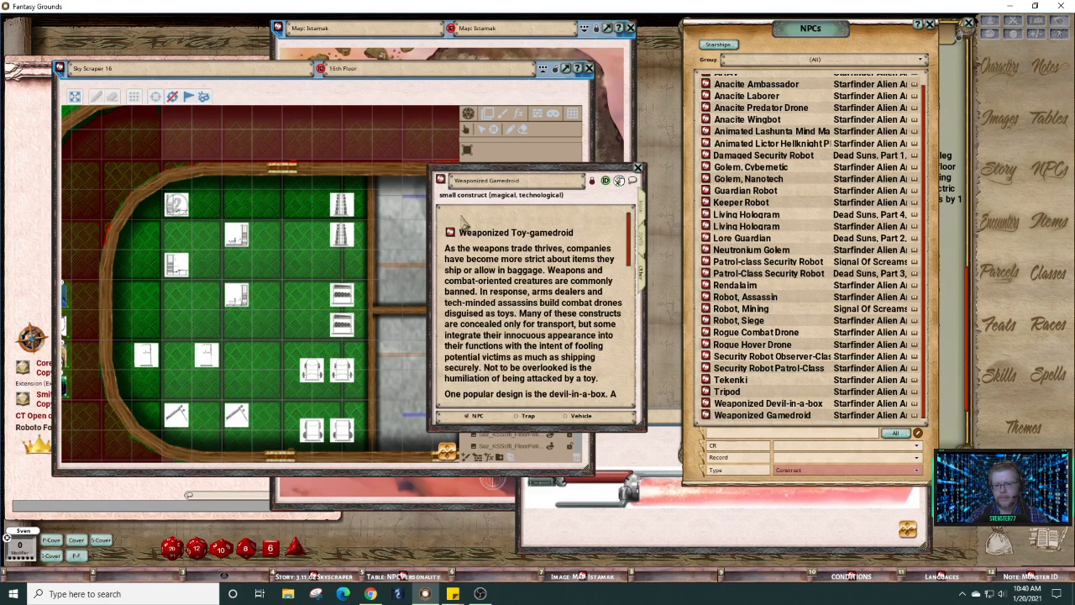
left_click(450, 234)
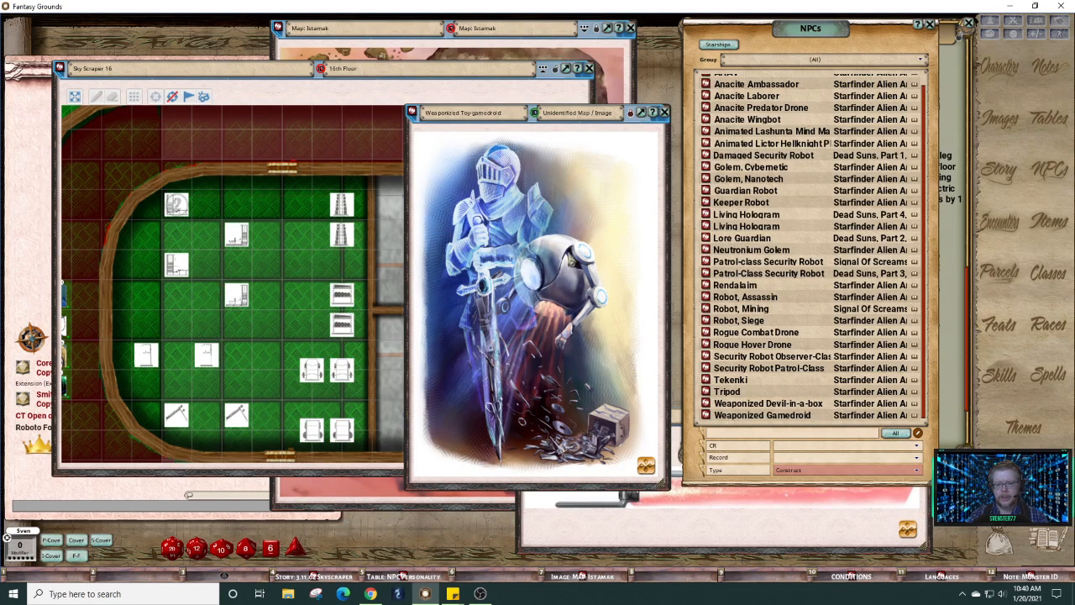
left_click(664, 111)
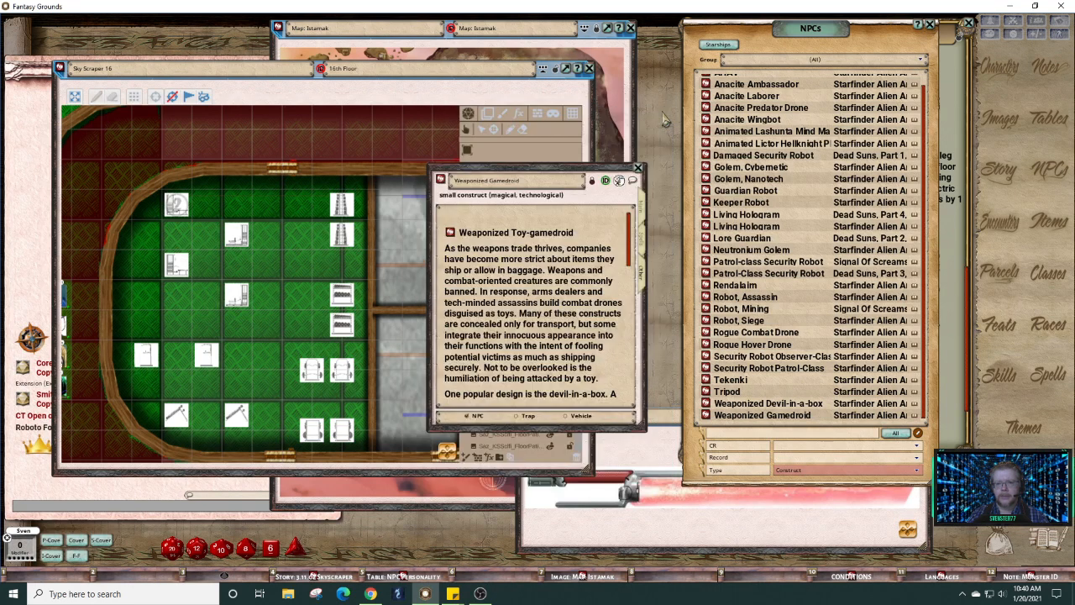
left_click(637, 168)
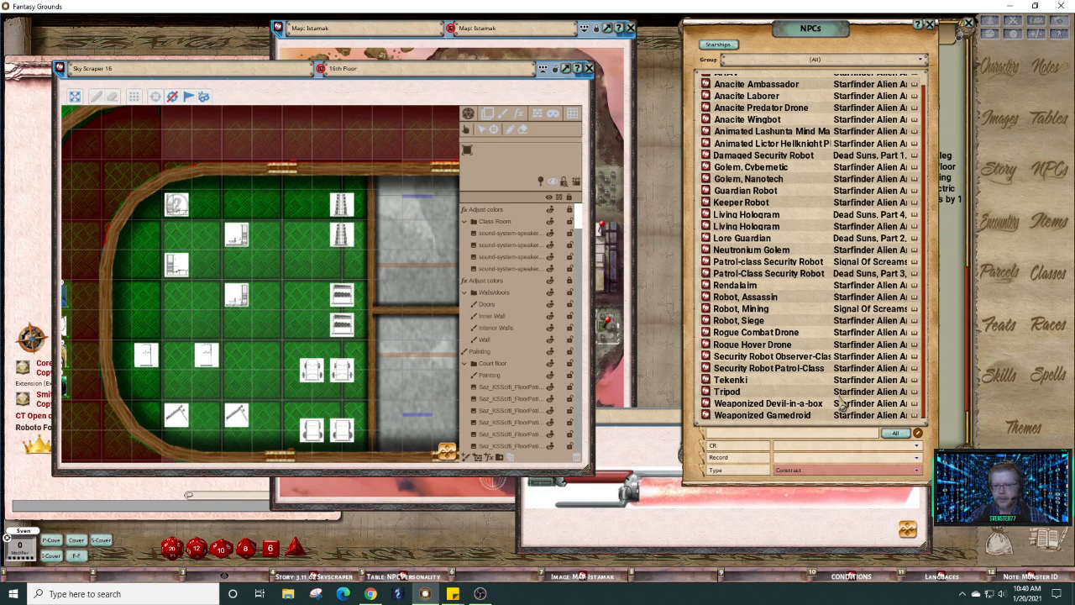
Step: Open the Robot, Assassin and Golem, Nanotech records, and display the Nanotech Golem image clear of the golem's record
left_click(707, 297)
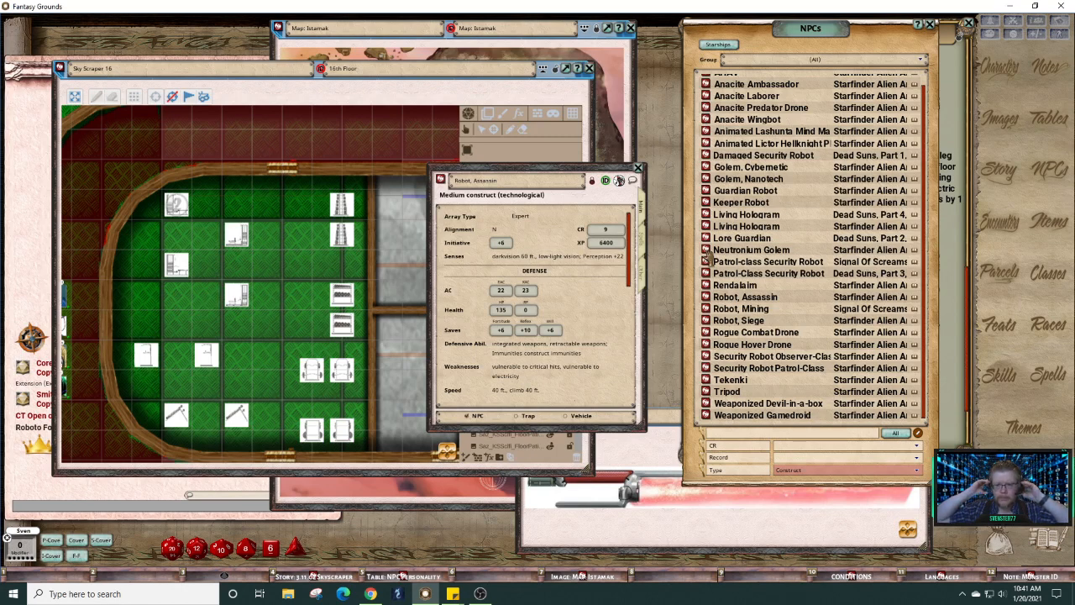
left_click(708, 180)
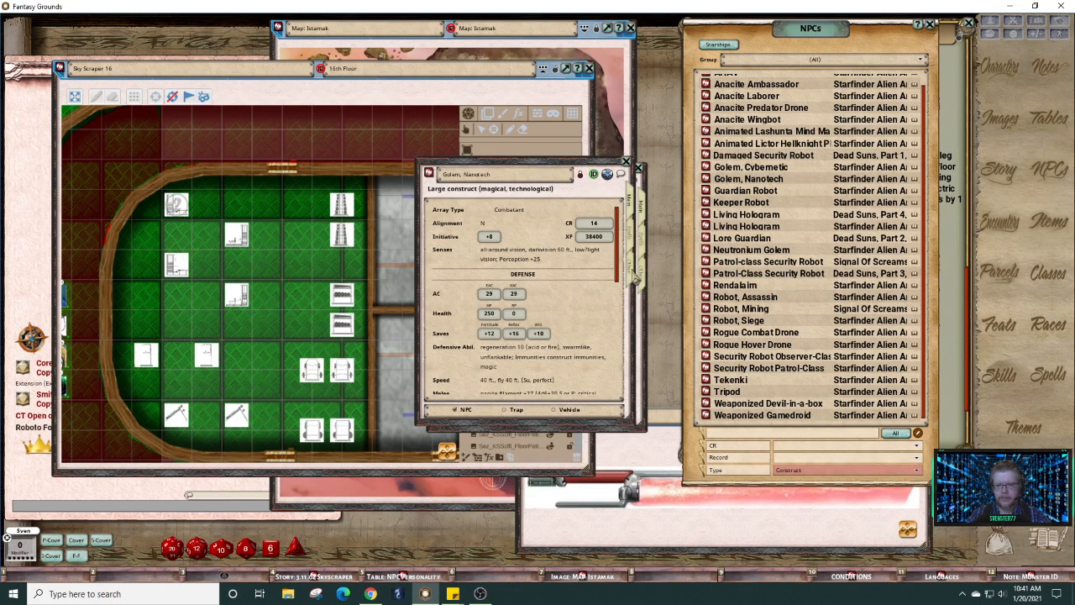
left_click(641, 277)
left_click(442, 210)
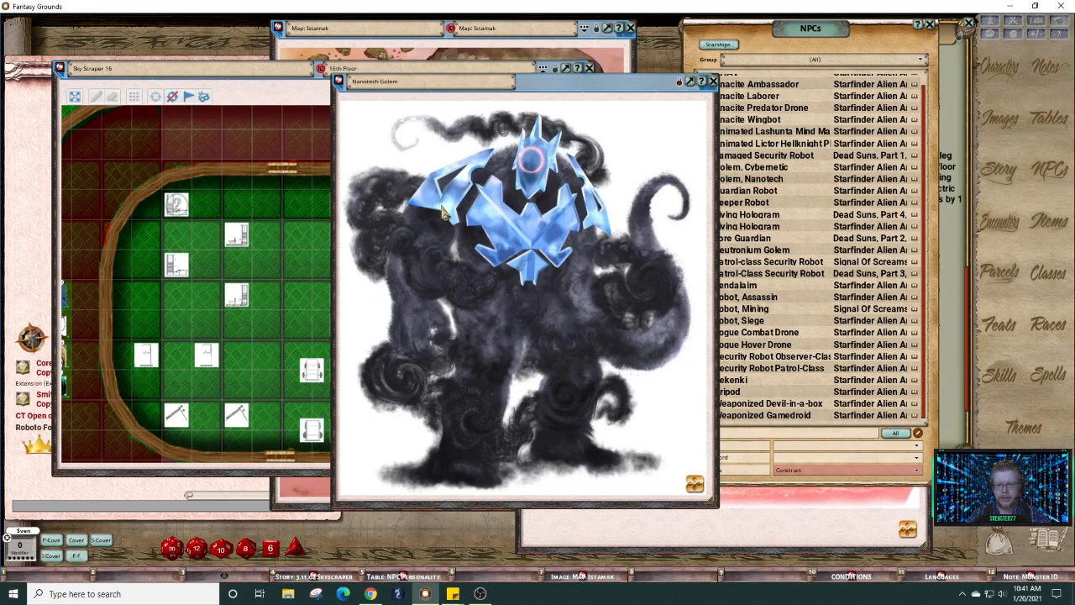
left_click_drag(636, 308, 374, 307)
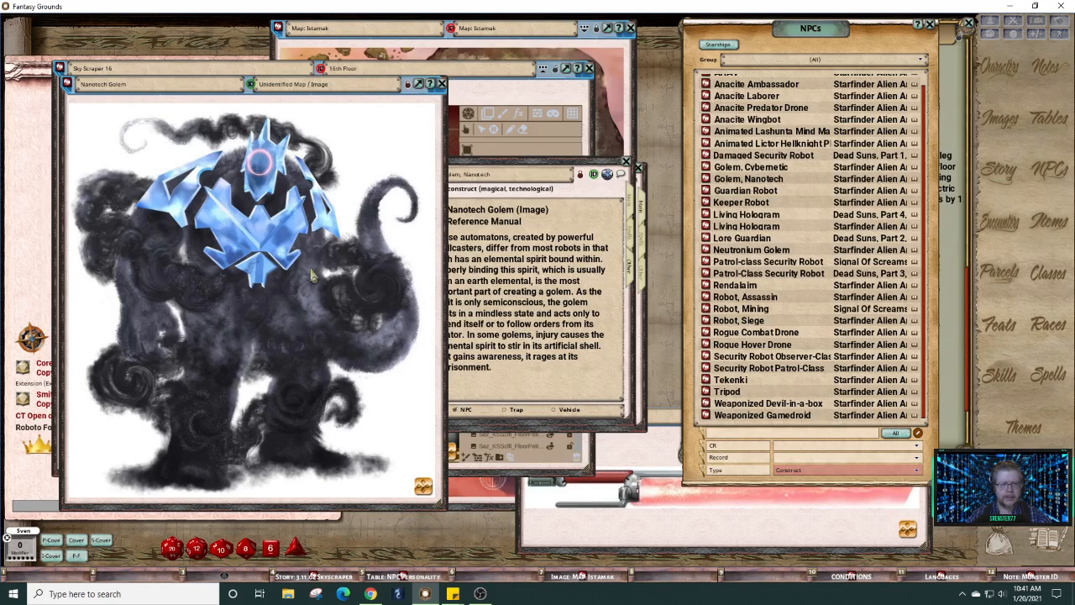
left_click_drag(216, 105, 170, 63)
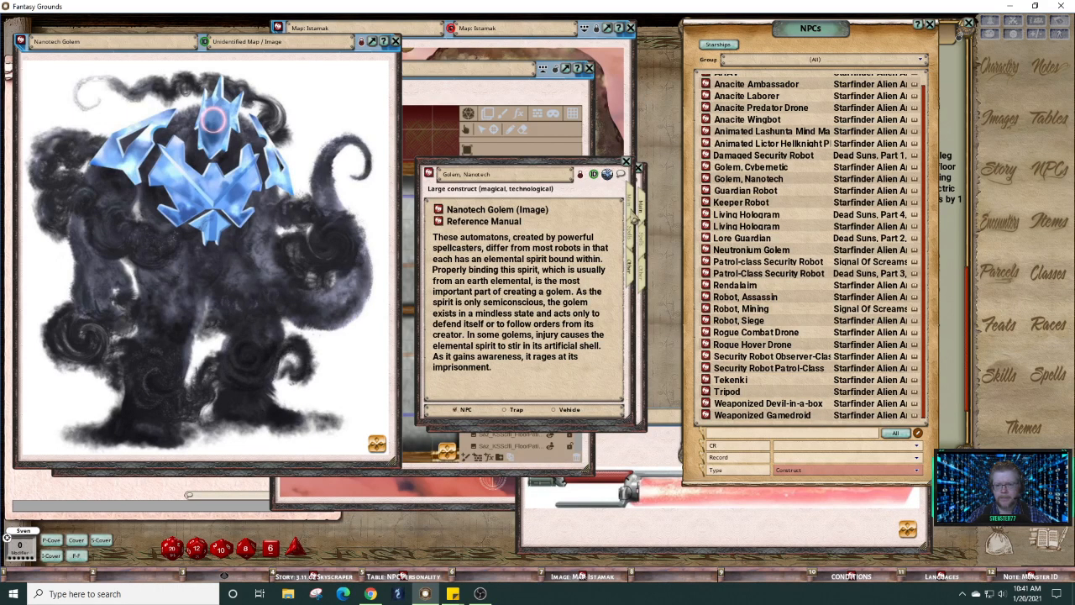
Step: Read the Golem, Nanotech statistics and its Nanite Cloud and Nanite Scattershot abilities, and close the record
left_click(634, 217)
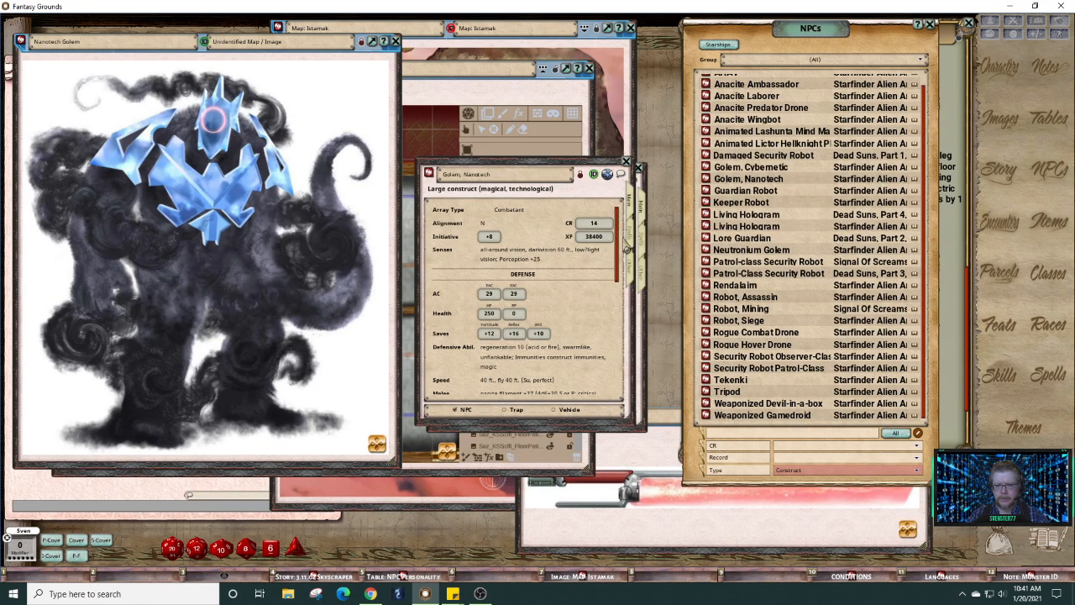
scroll(621, 282, "down", 3)
left_click_drag(621, 284, 617, 391)
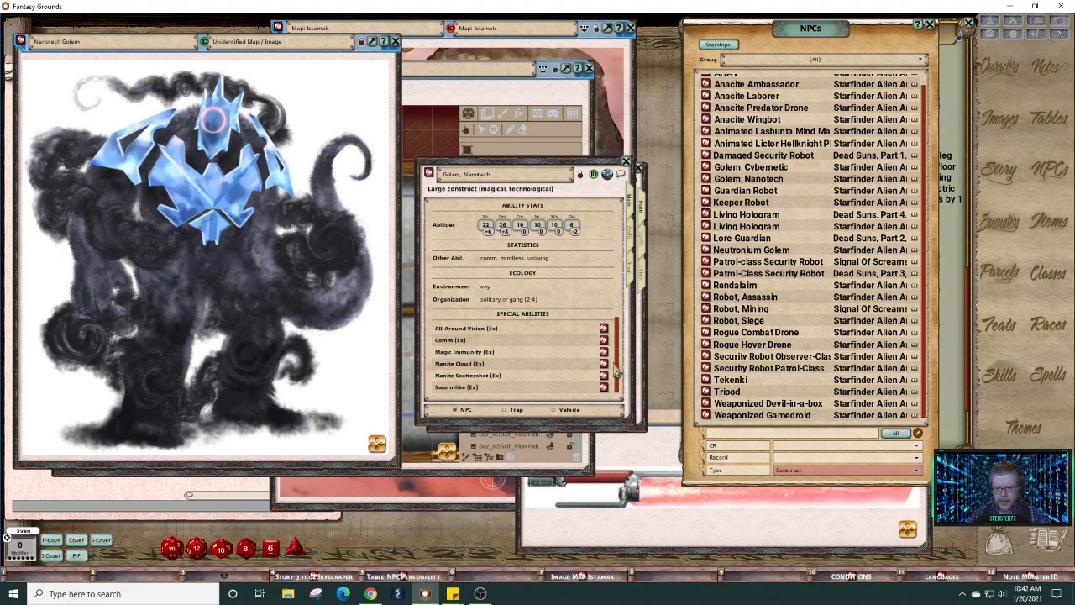
left_click(604, 364)
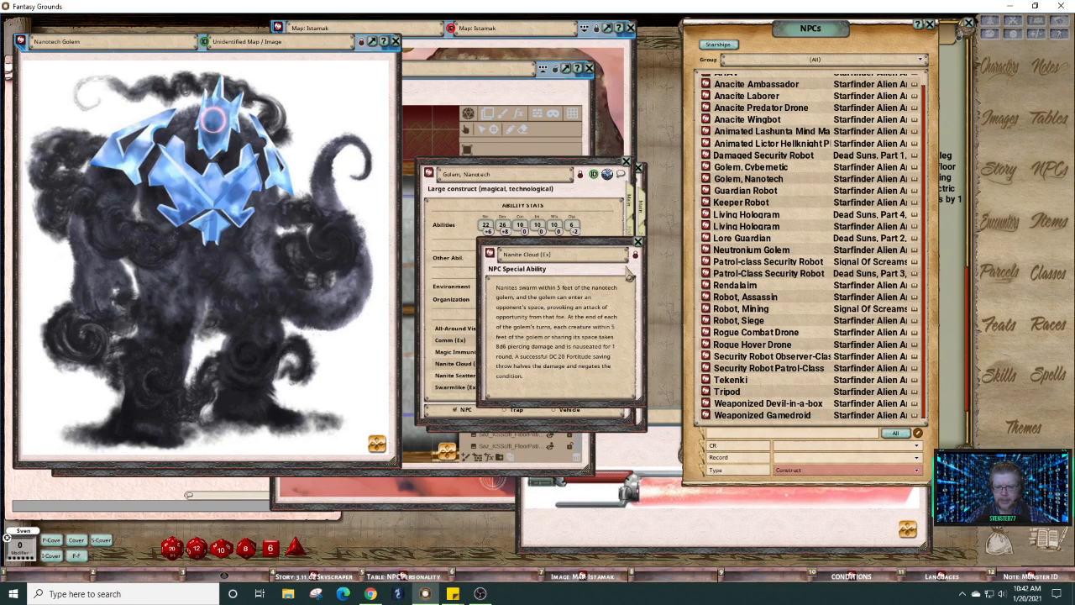
left_click(637, 242)
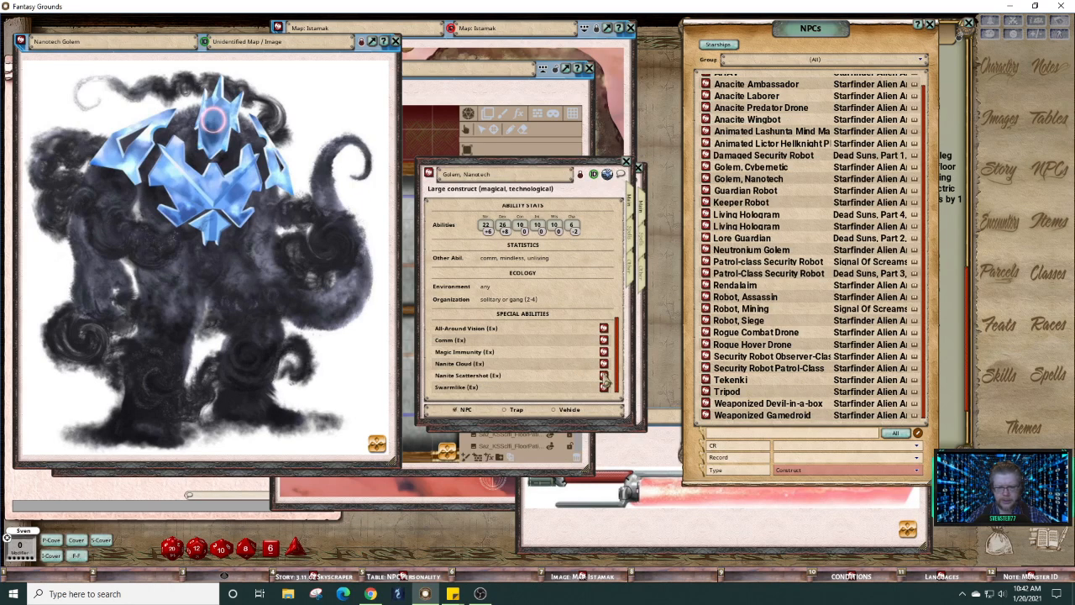
left_click(603, 377)
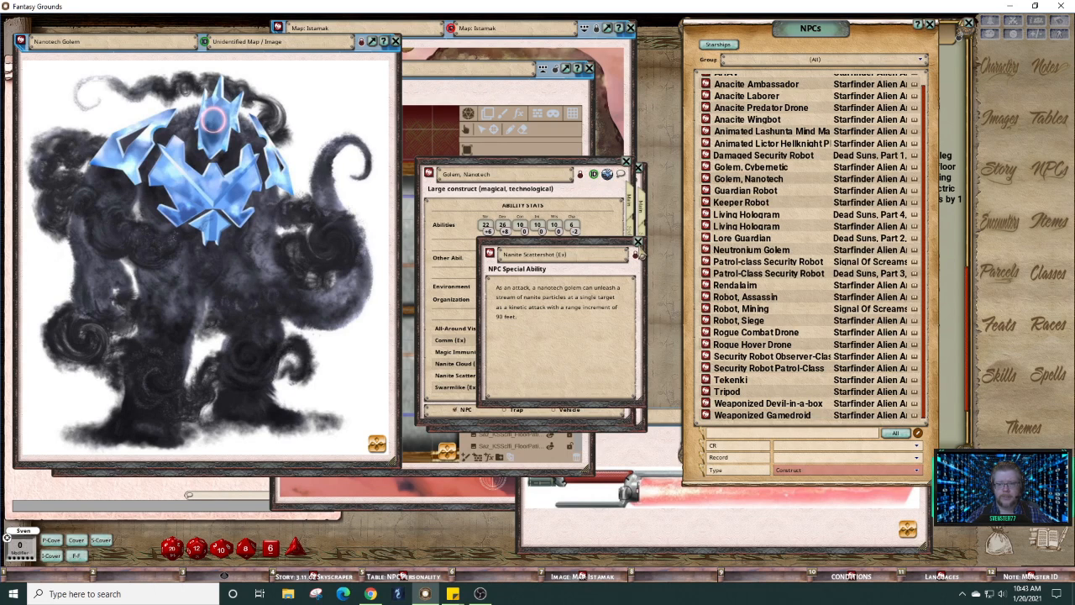
left_click(638, 242)
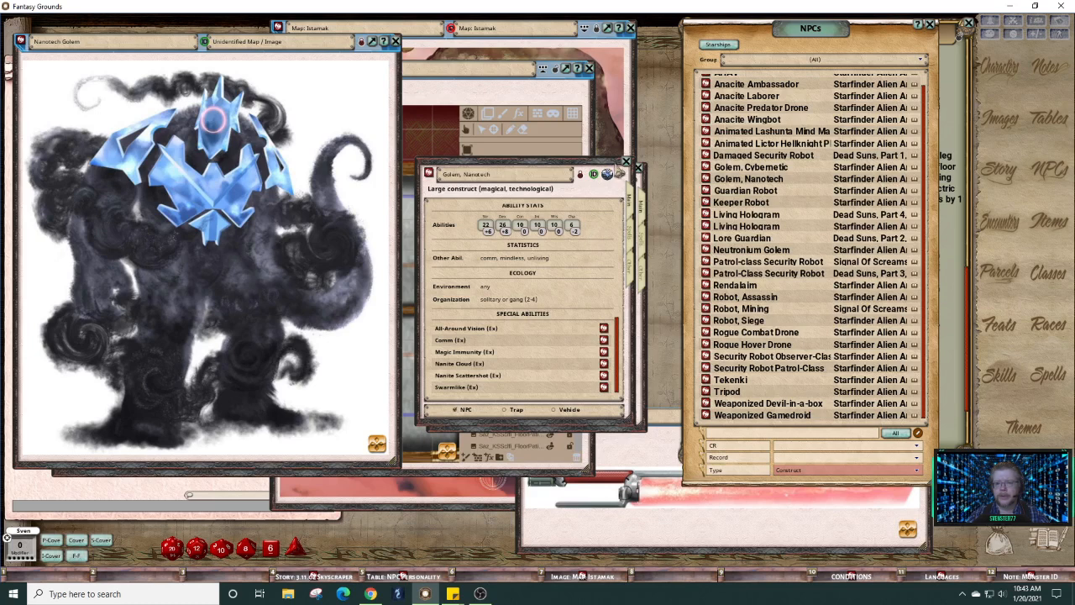
left_click(626, 162)
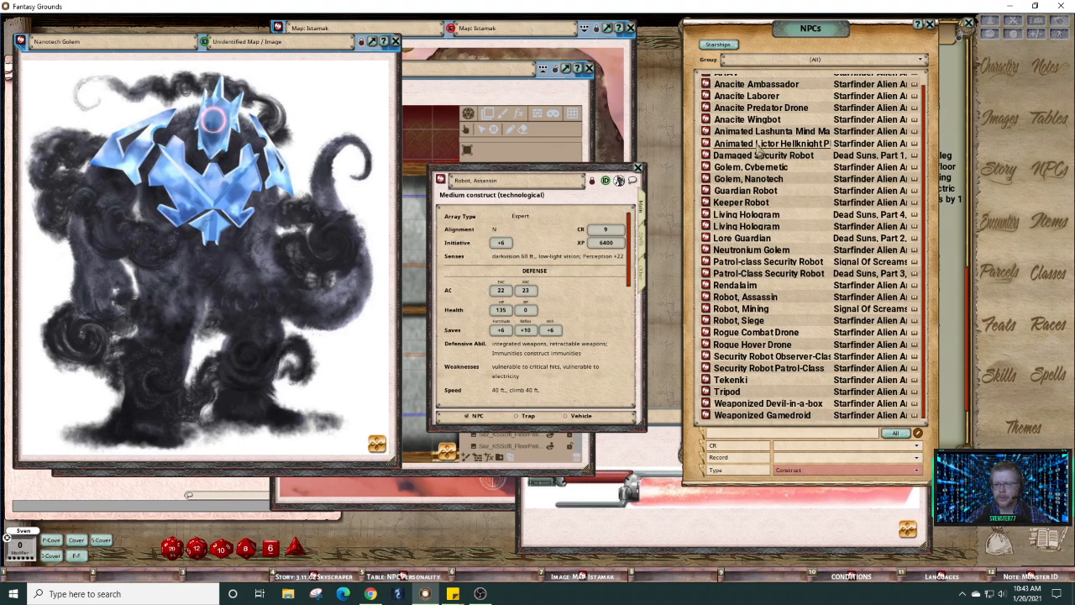
Step: Inspect the Damaged Security Robot's statistics, gear note and image, and close both windows
left_click(706, 157)
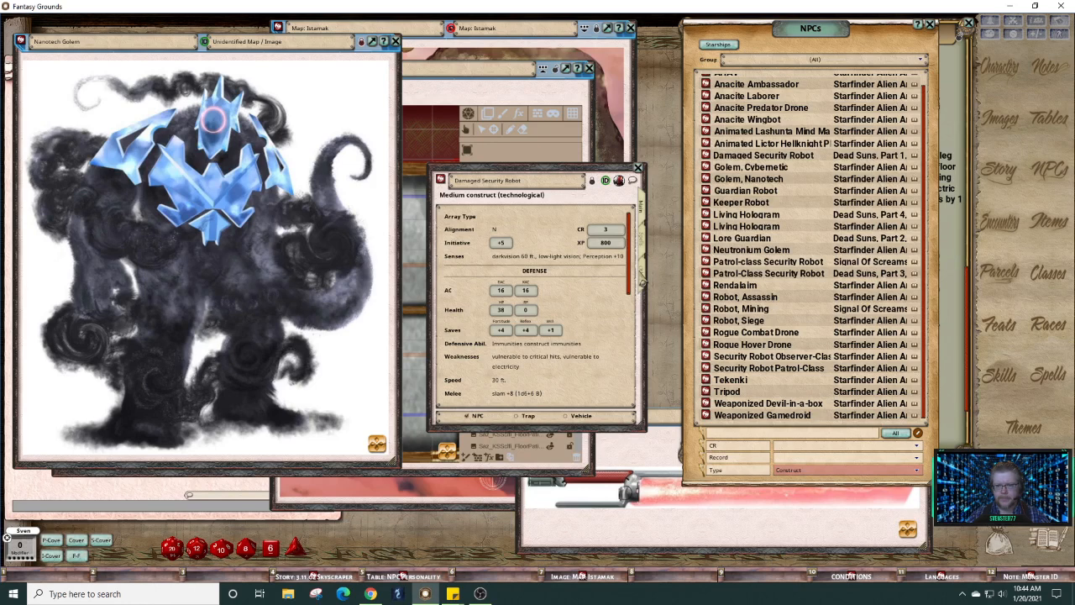
left_click(642, 279)
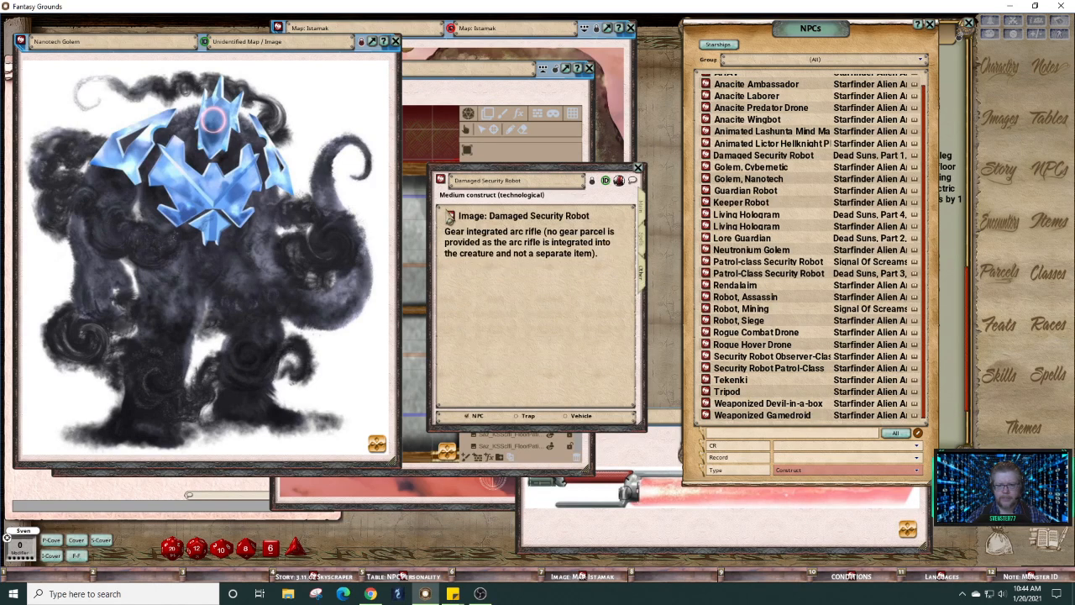
left_click(448, 216)
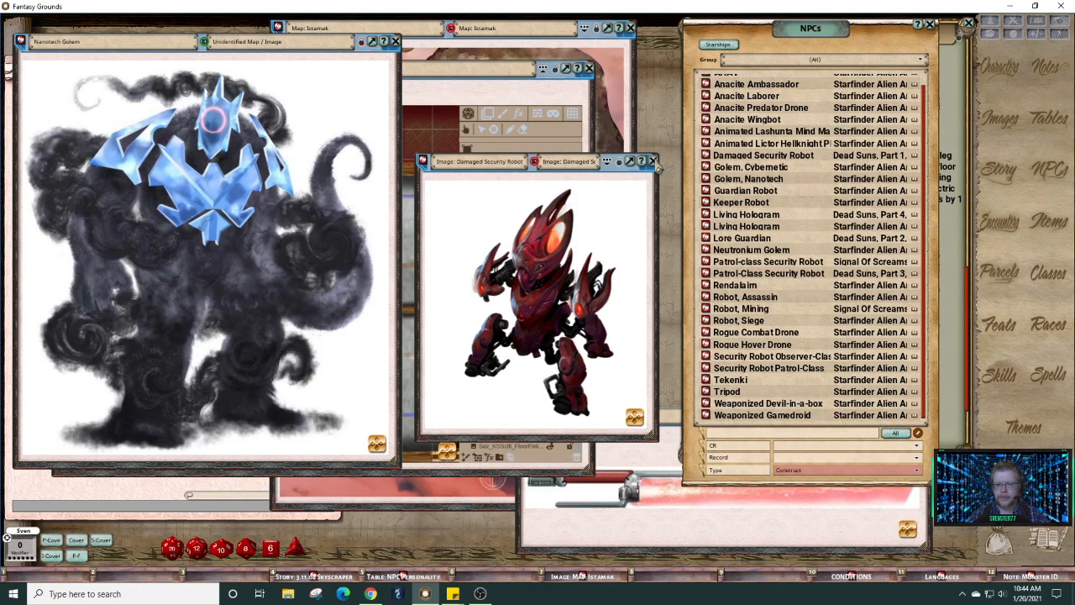
left_click(653, 161)
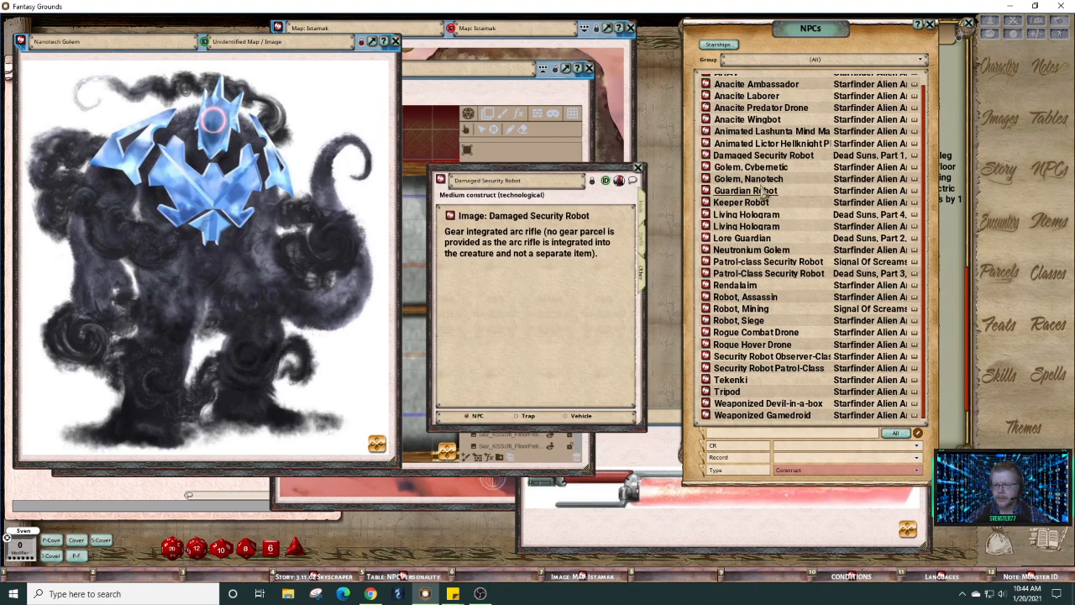
left_click(638, 167)
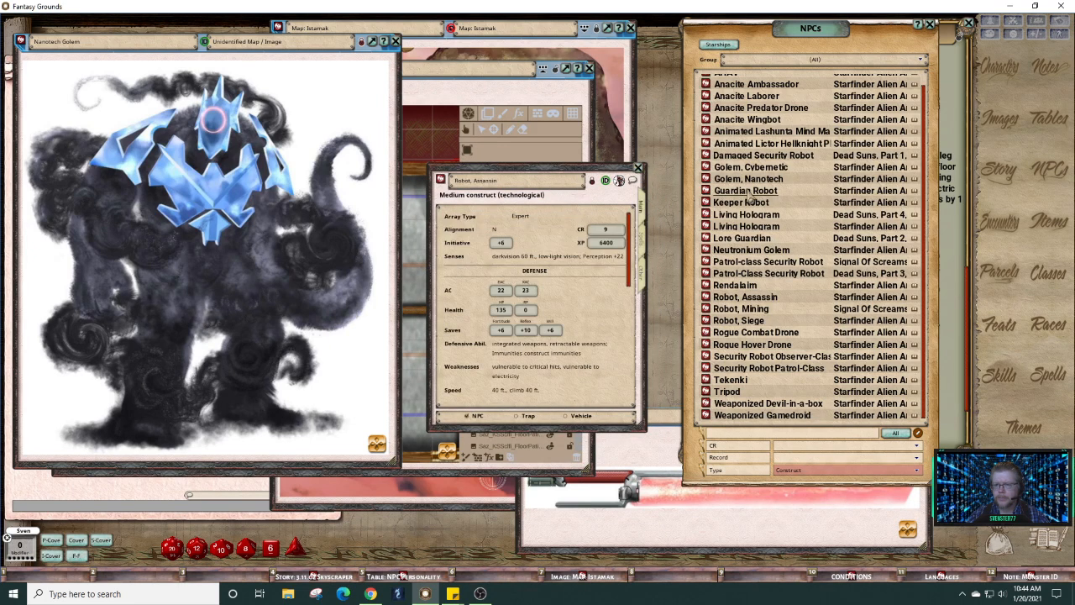
Step: Open the Neutronium Golem record from the construct list and display its image clear of the record
scroll(795, 210, "up", 1)
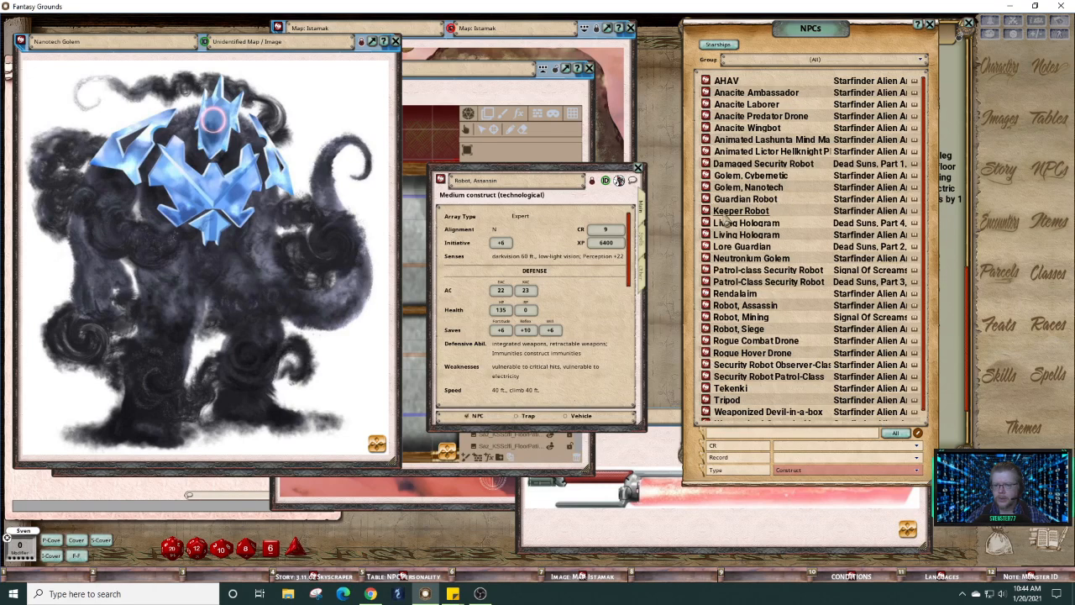
scroll(779, 235, "down", 1)
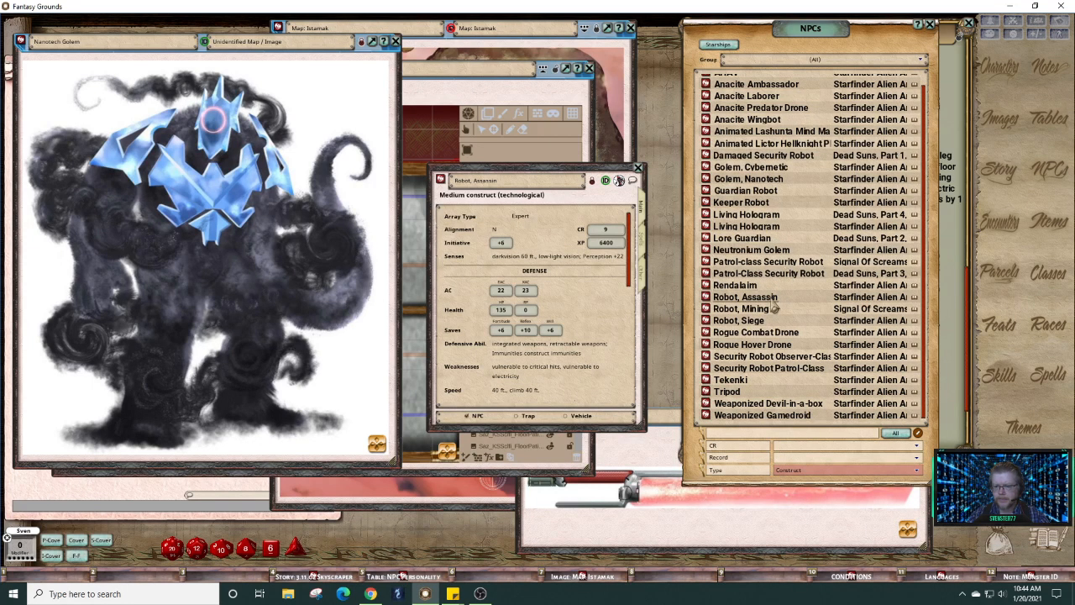
left_click(707, 252)
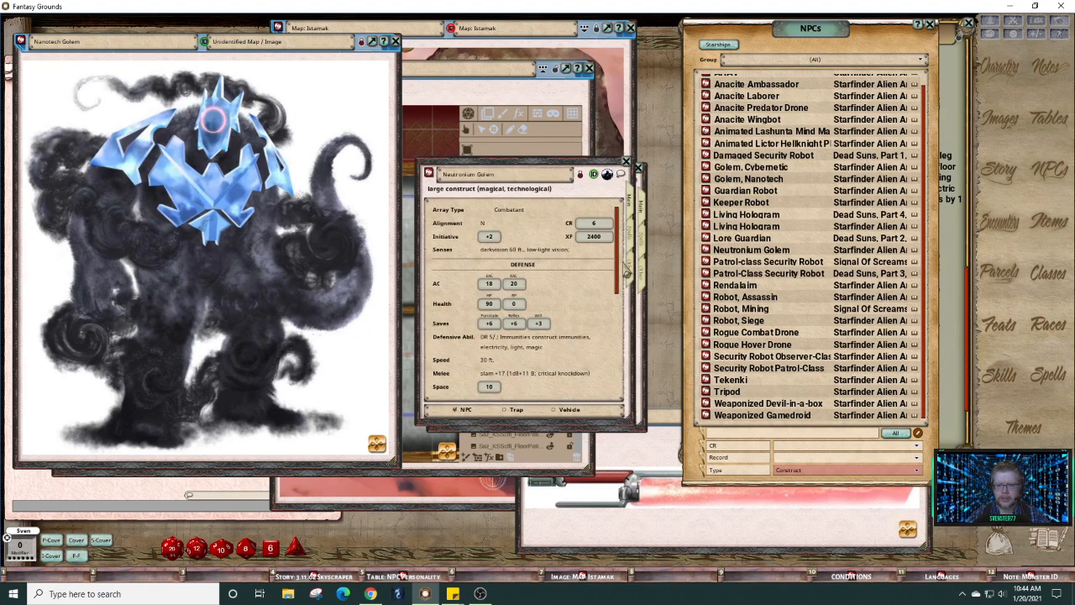
left_click(629, 268)
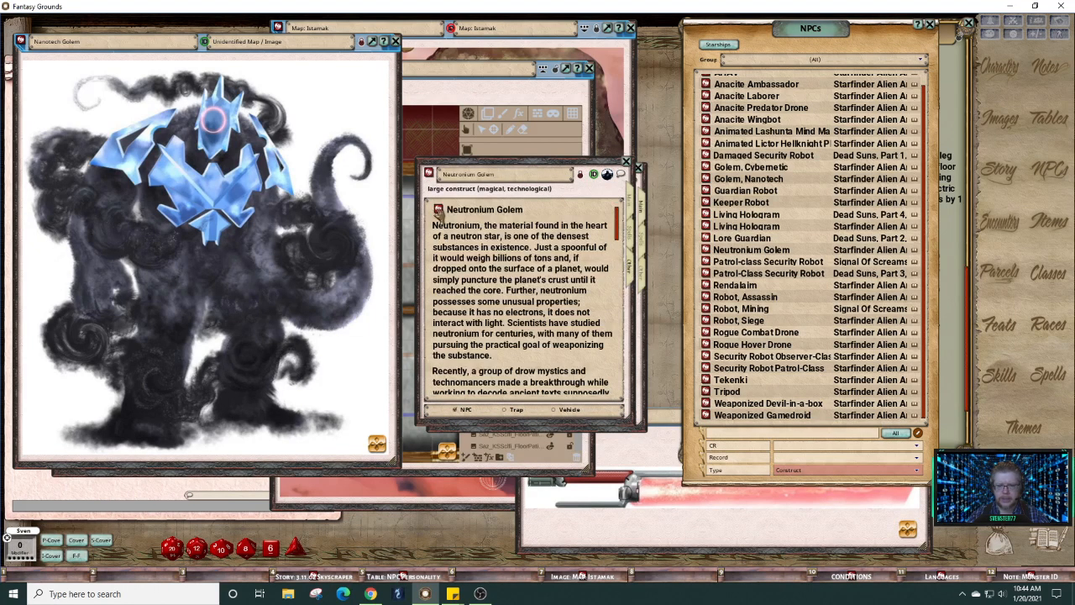
left_click(508, 256)
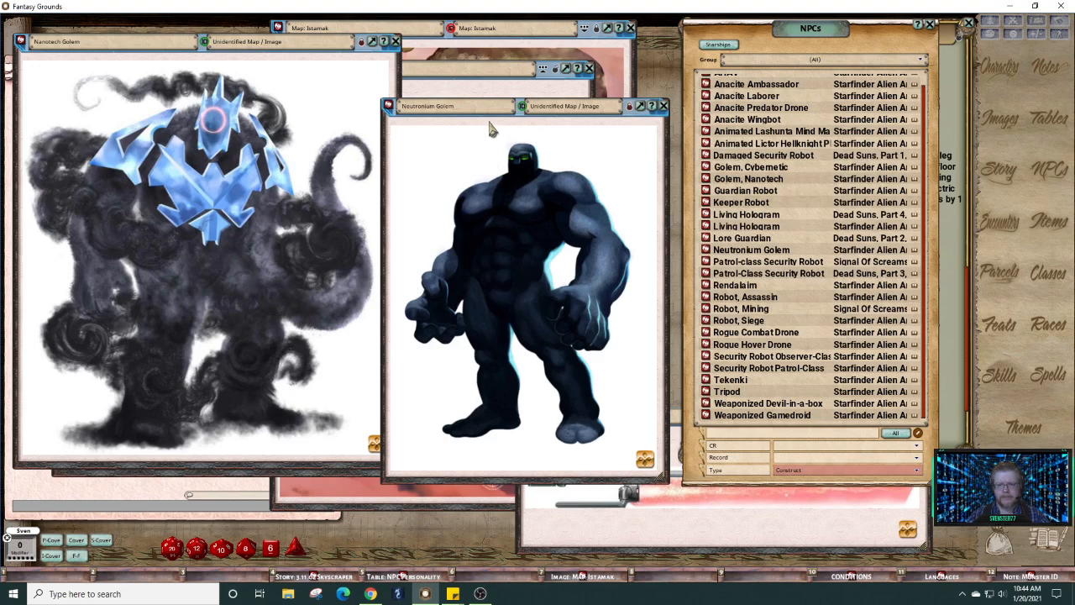
left_click_drag(495, 120, 746, 104)
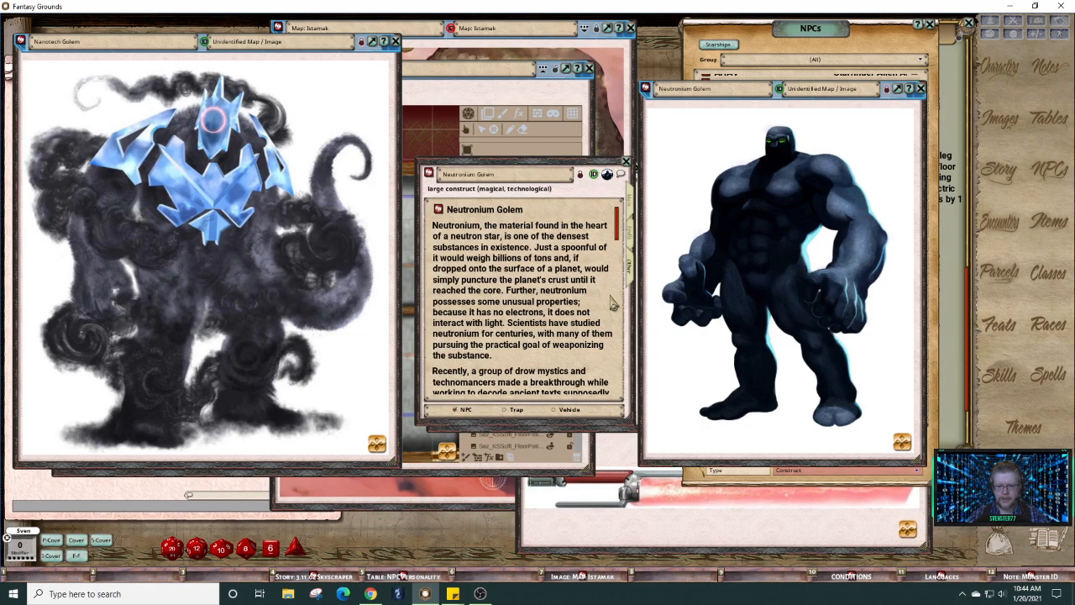
Step: Read the Neutronium Golem's description and main statistics, and close its record and image
scroll(600, 292, "down", 2)
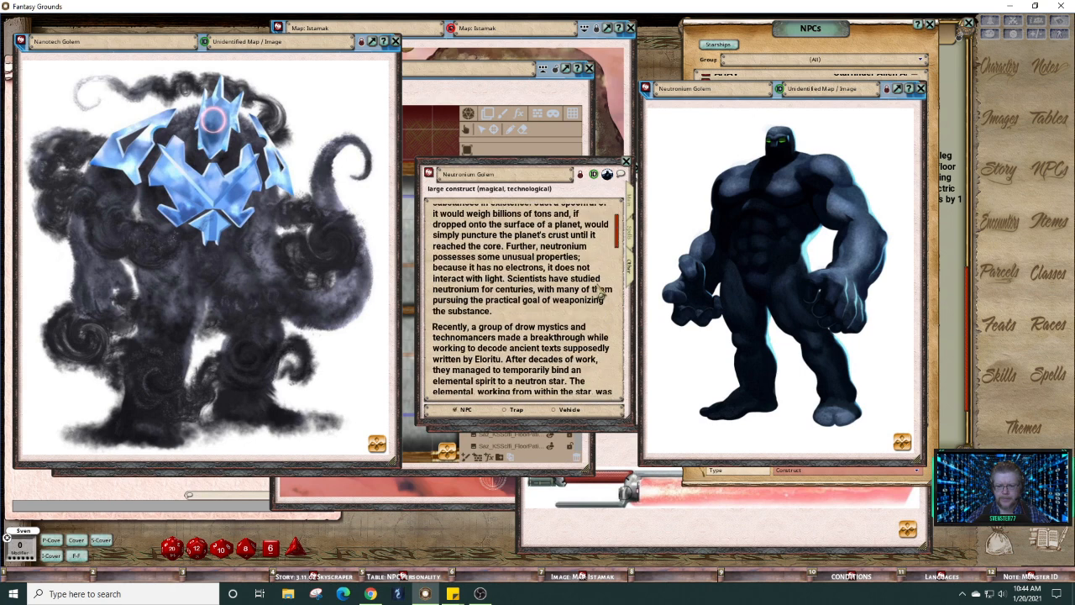
scroll(600, 292, "down", 1)
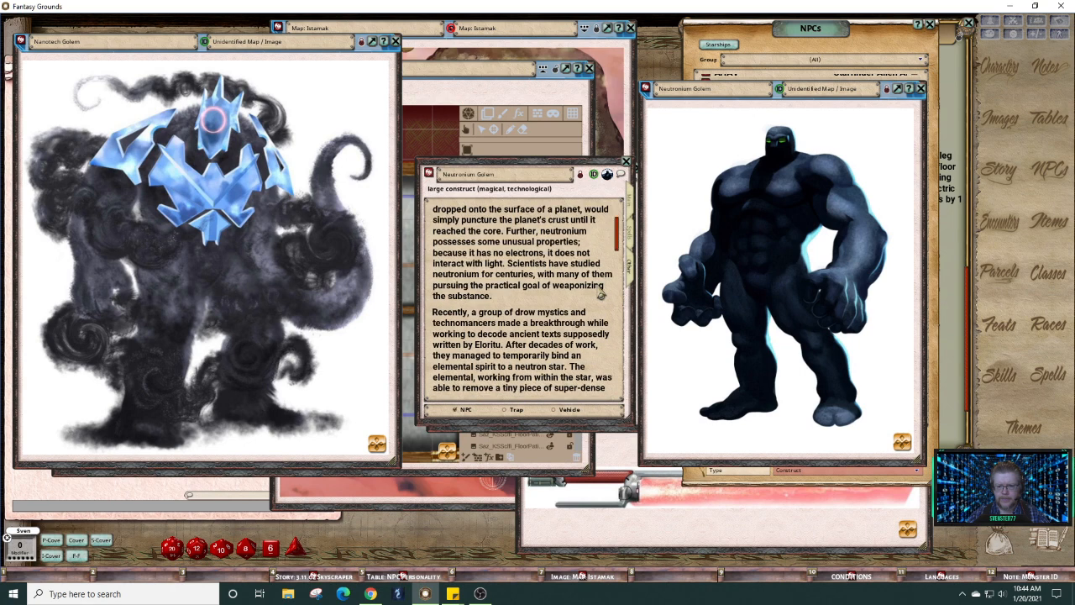
scroll(601, 294, "down", 2)
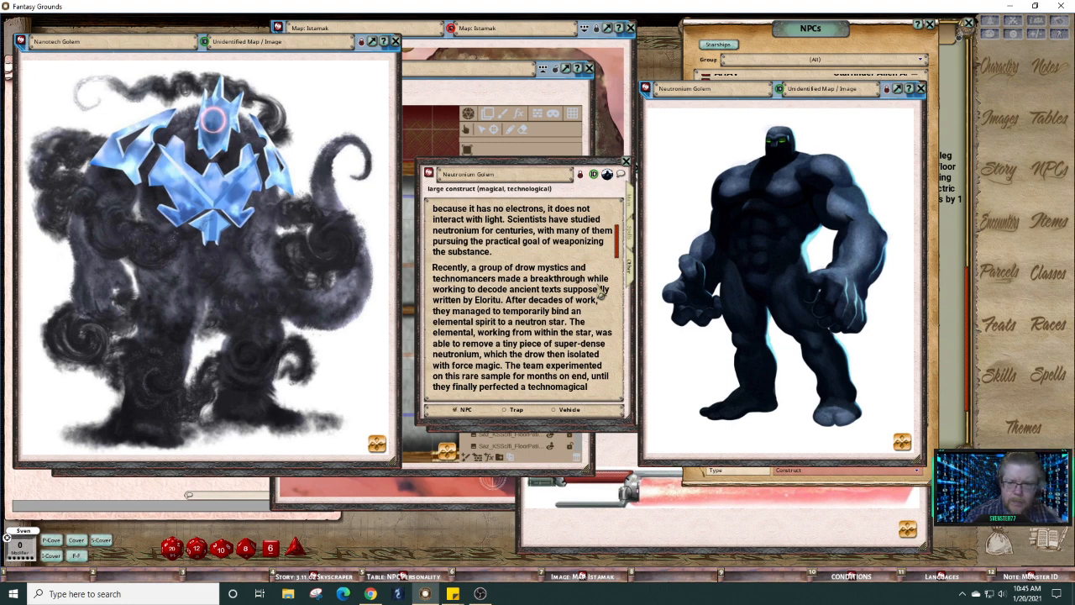
left_click(631, 213)
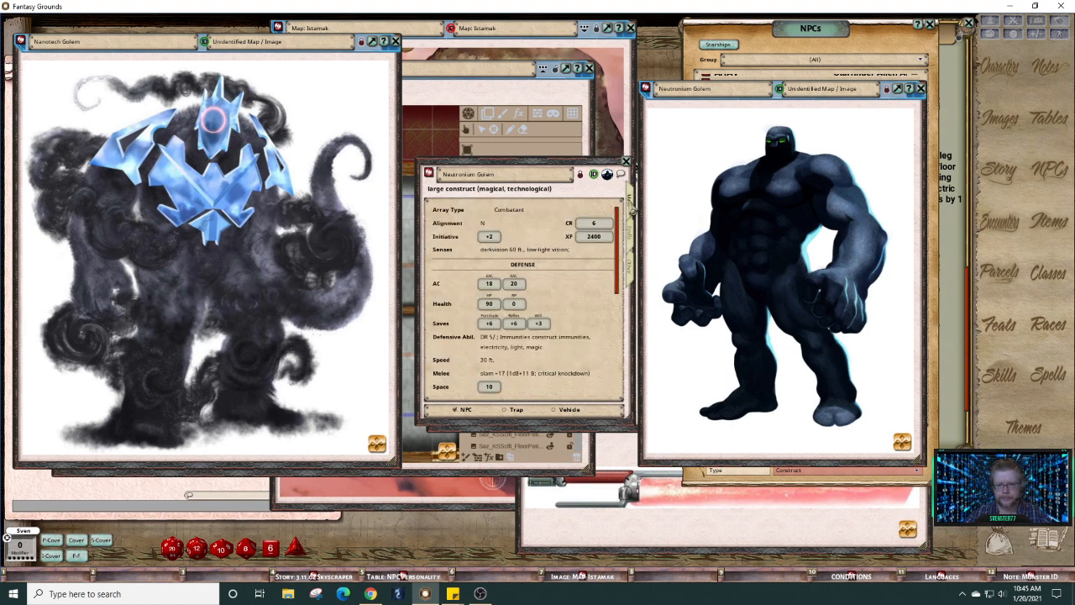
left_click(625, 162)
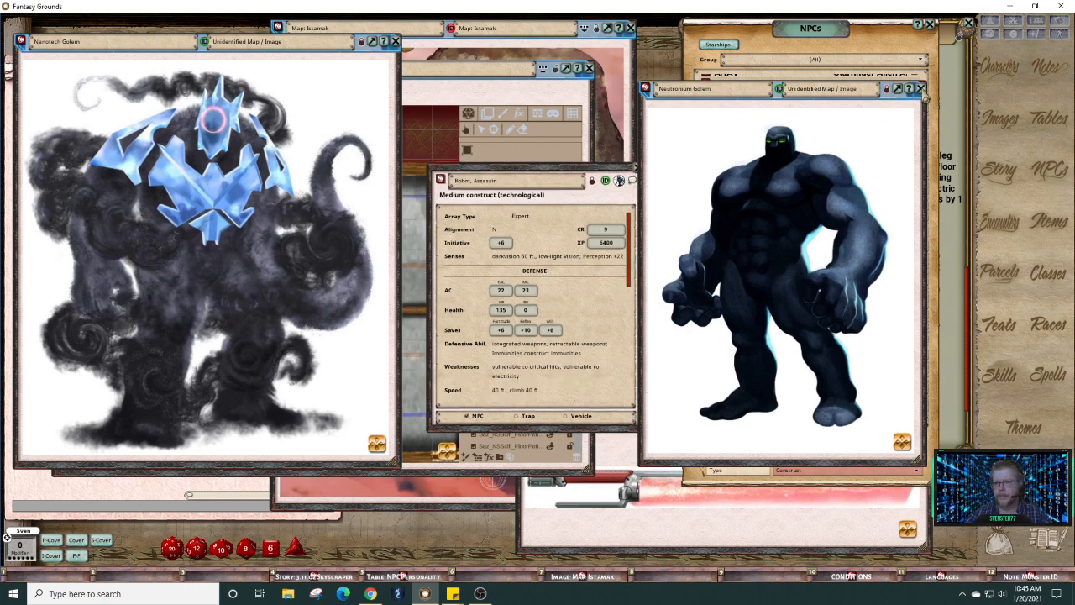
left_click(922, 89)
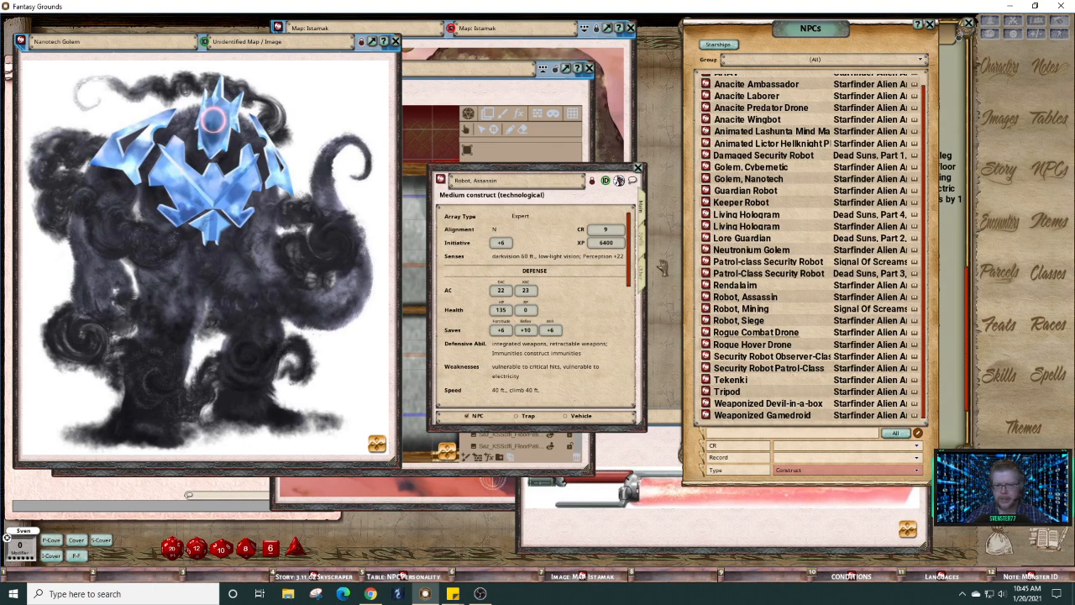
Step: Reopen the Damaged Security Robot record and place it partly below the Robot, Assassin record
scroll(816, 184, "up", 1)
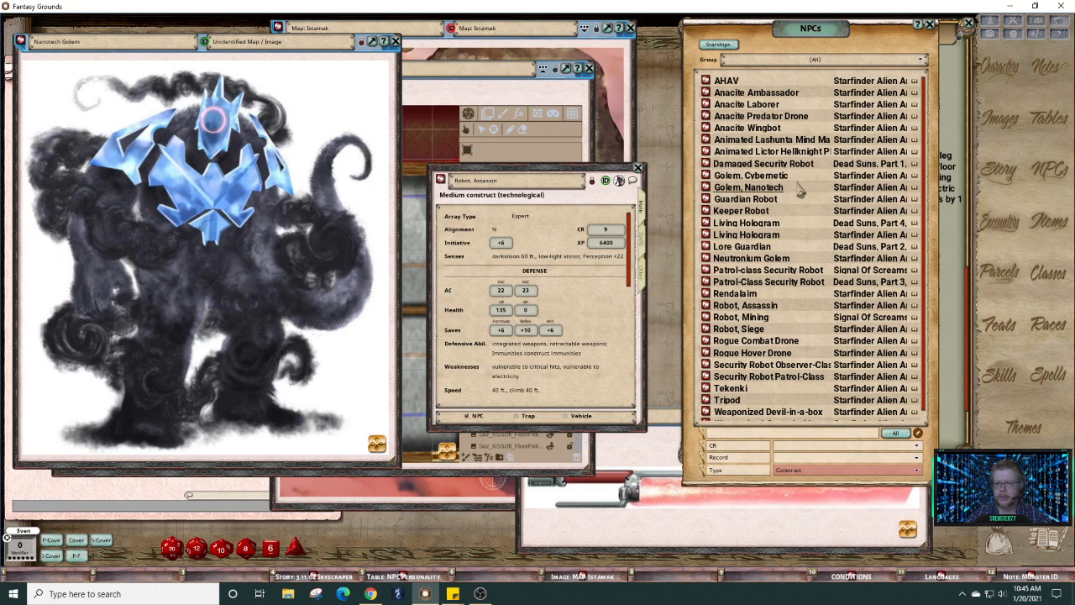
left_click(707, 164)
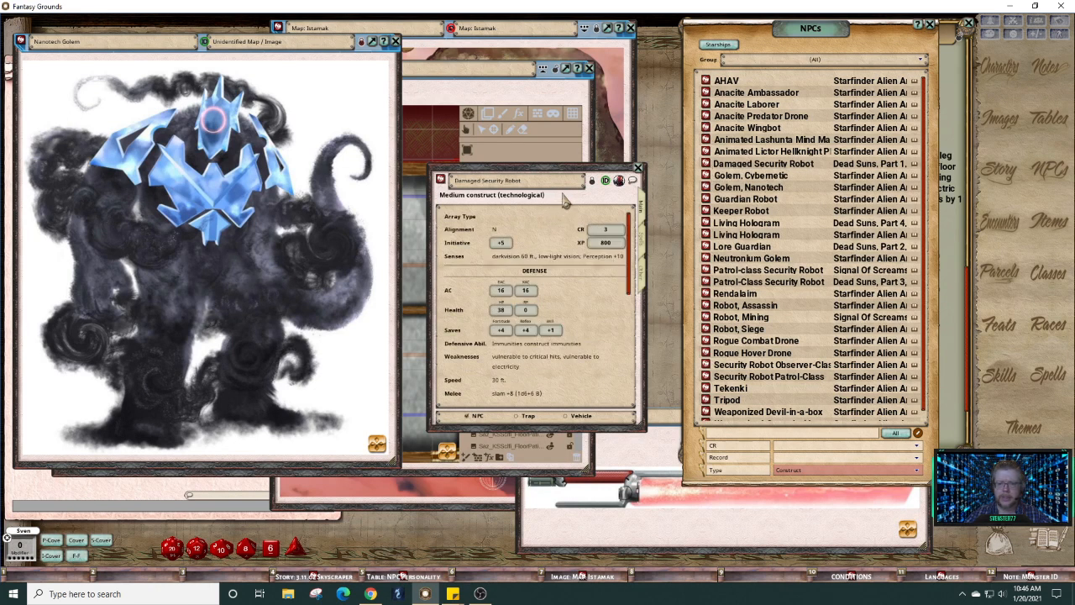
left_click_drag(579, 191, 614, 251)
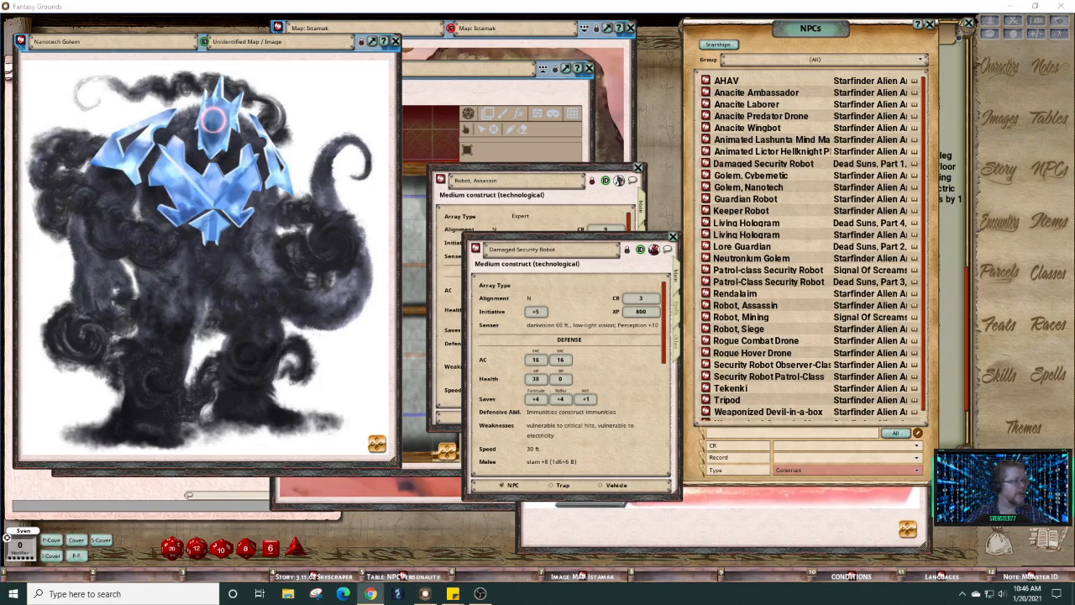
Step: Switch to Chrome, reposition its window over the game table, and open a new tab
left_click(370, 594)
left_click_drag(634, 119, 262, 48)
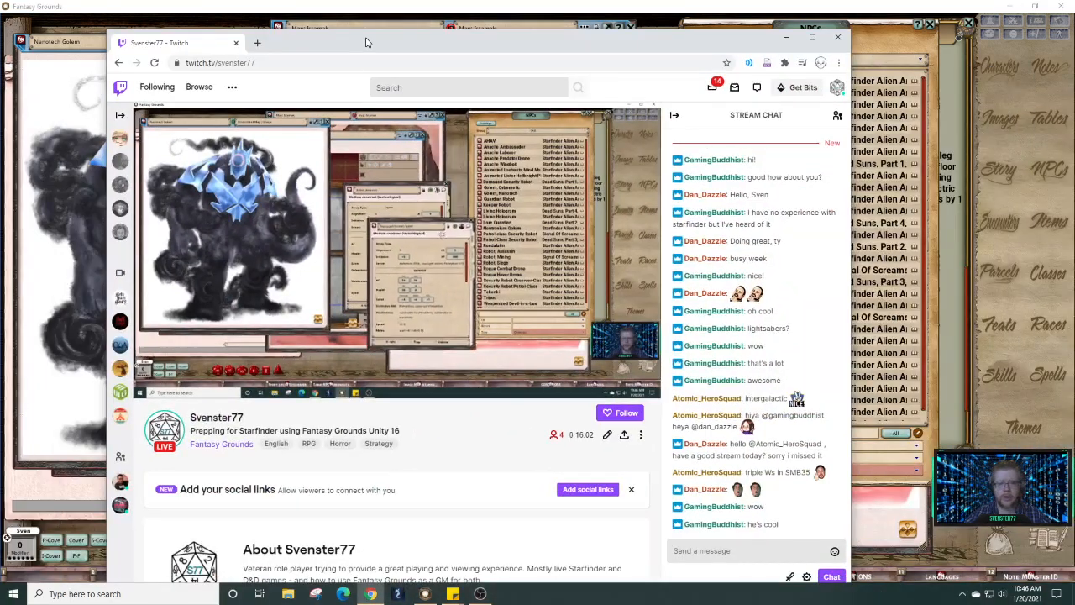
left_click(257, 43)
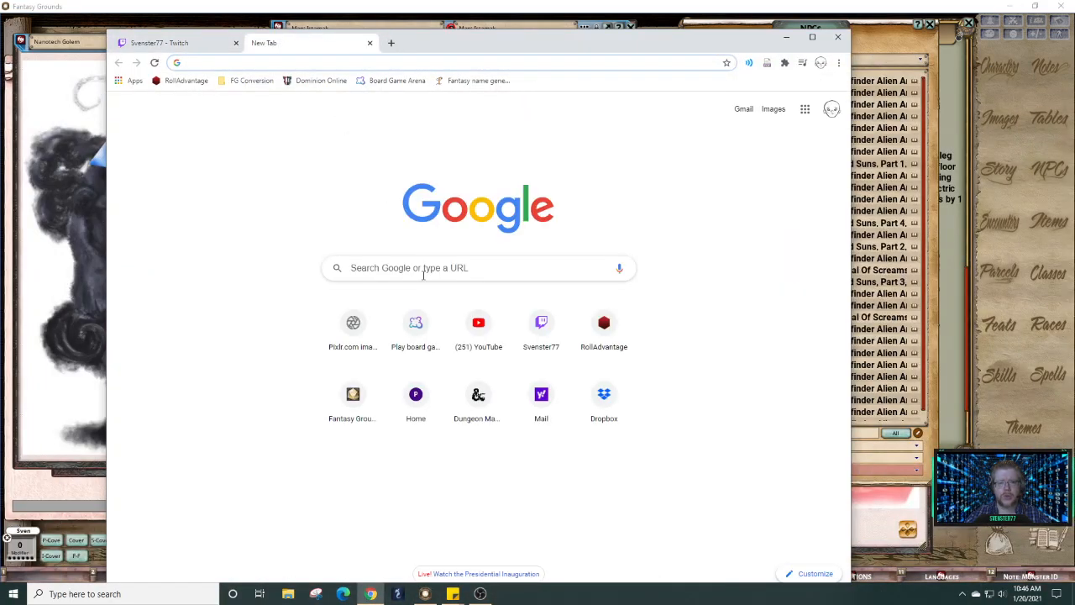
Step: Search Google for "clening robot drawing"
left_click(424, 273)
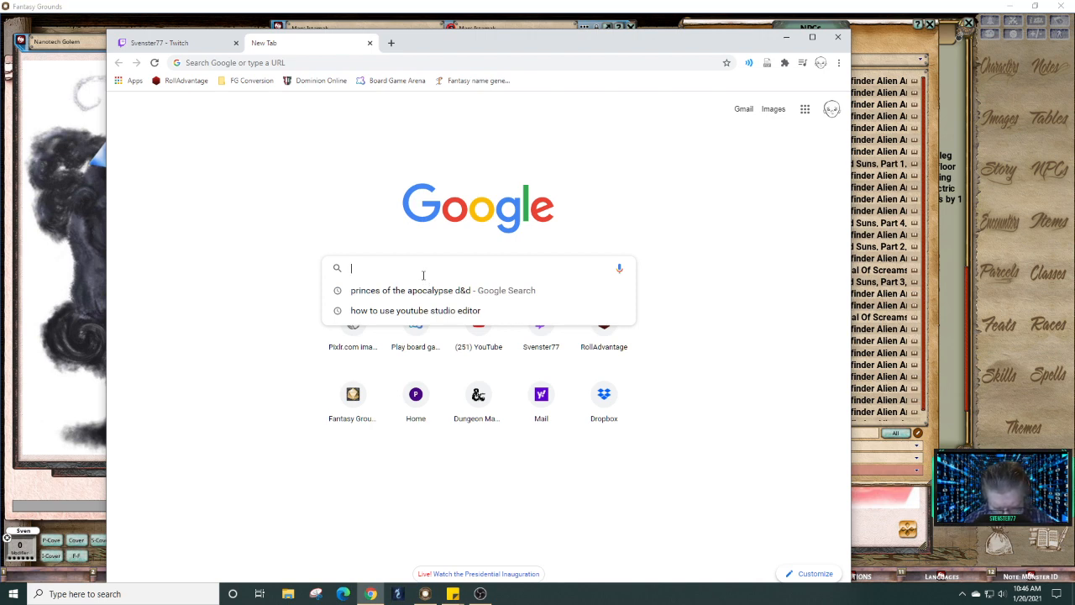
type("raw")
key("BackSpace")
key("BackSpace")
key("BackSpace")
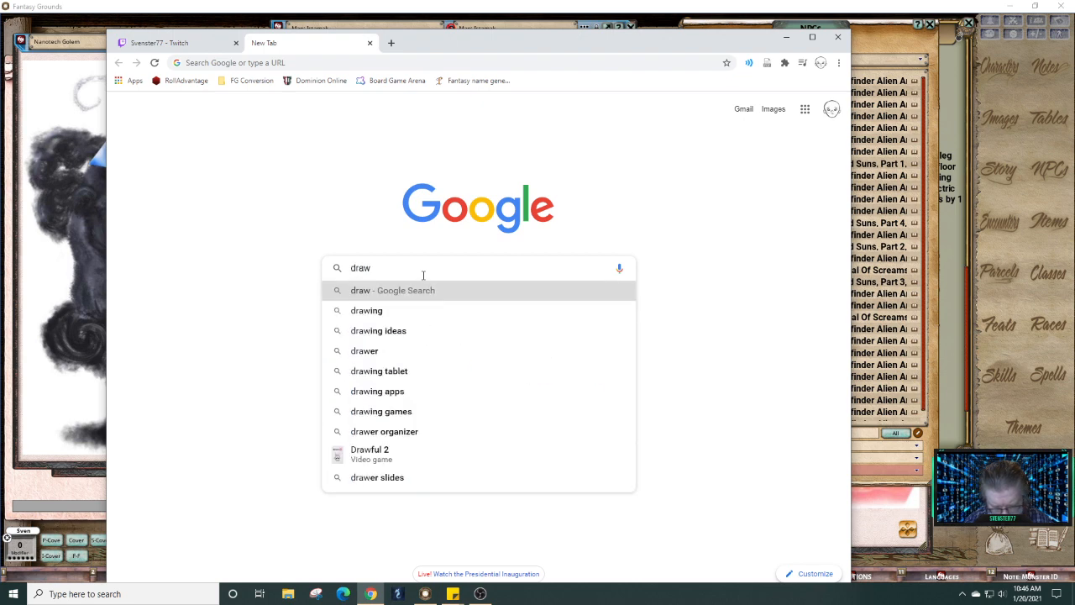
key("BackSpace")
type("rob")
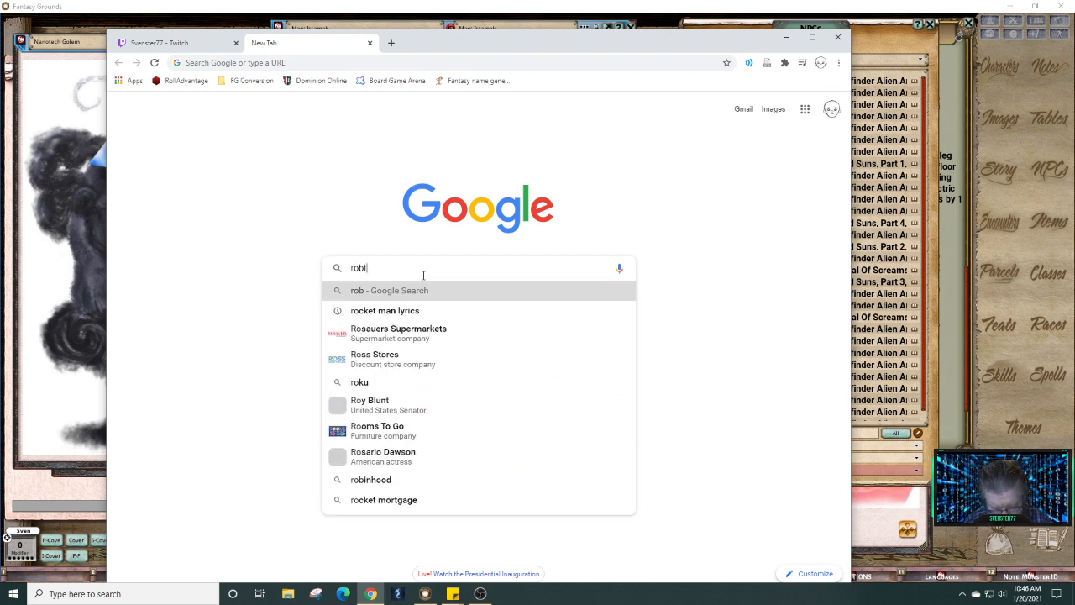
type("ot")
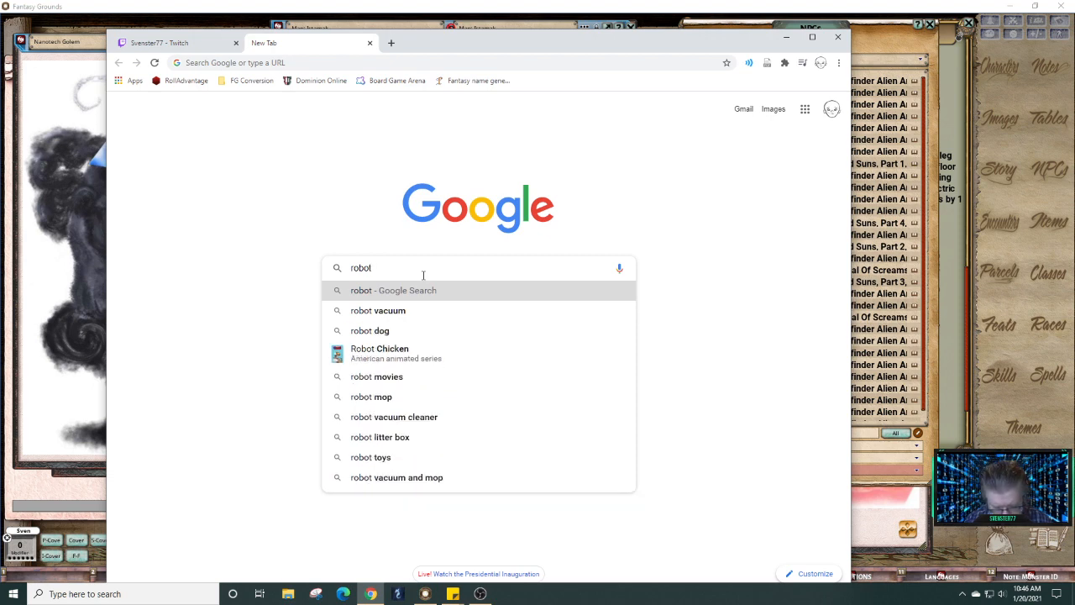
type(" drawing")
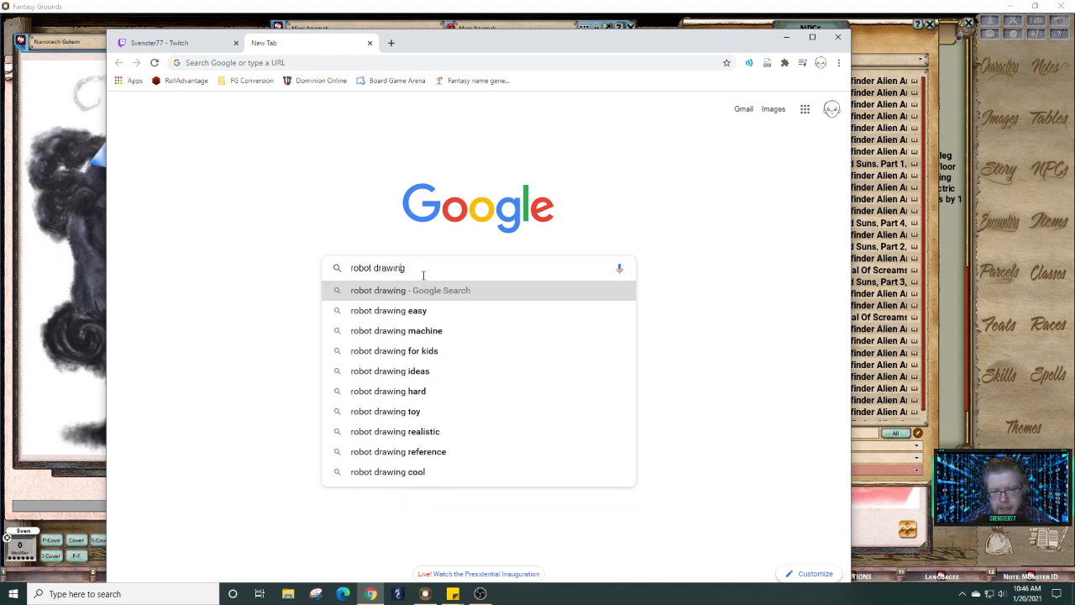
key("Home")
type("clening")
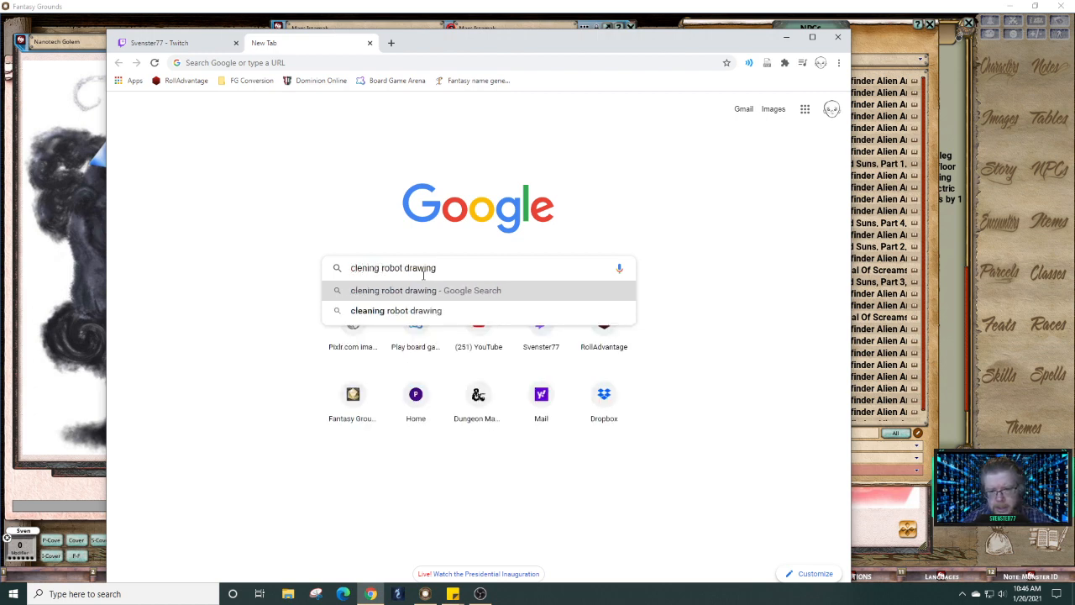
key("Return")
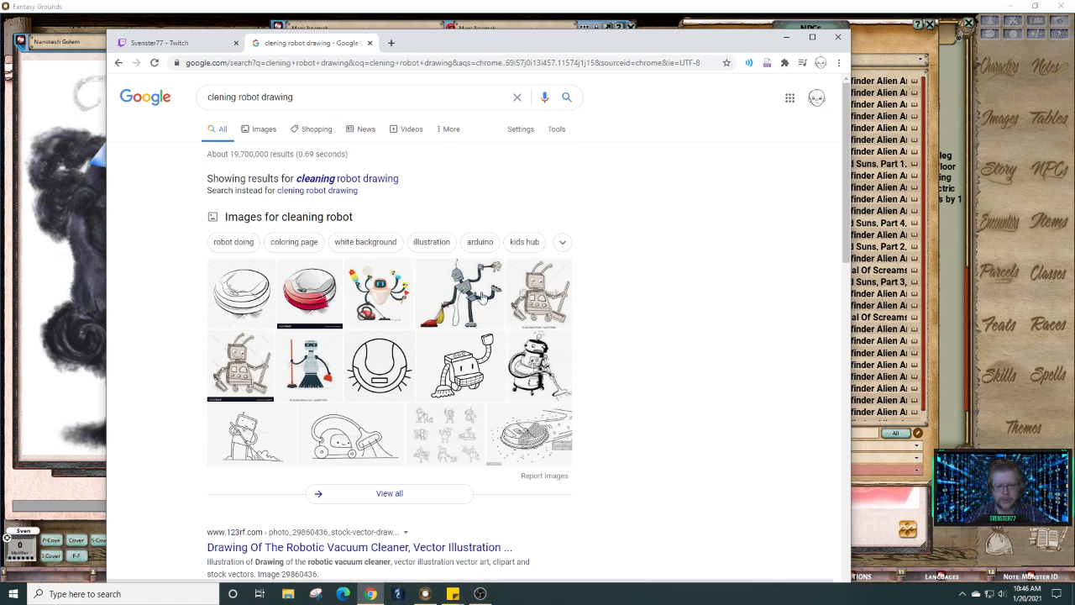
Step: Shorten the query to "clening robot" and run the search again
left_click(298, 97)
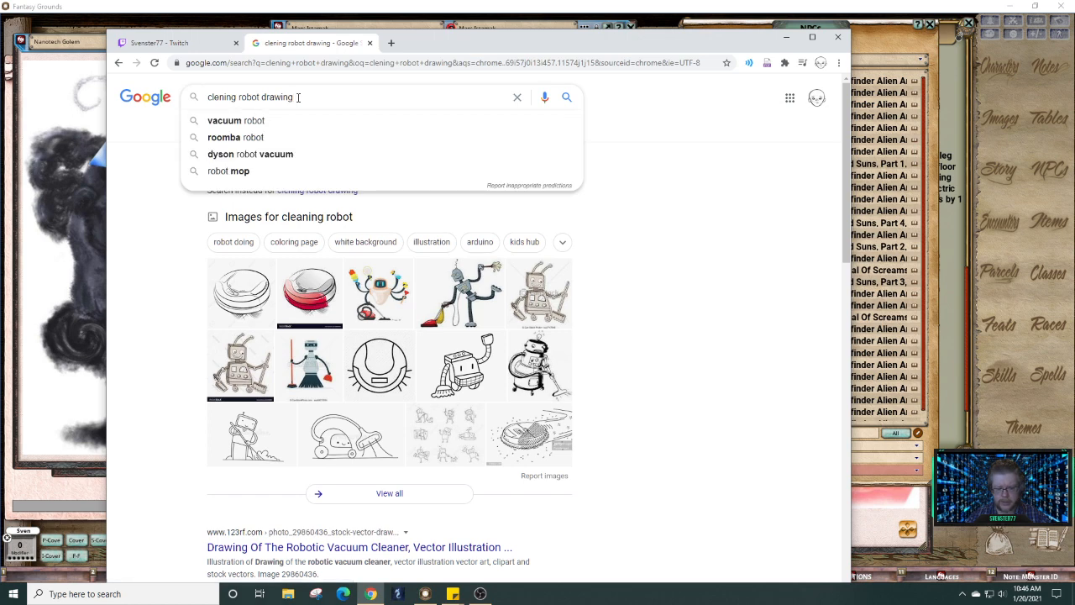
key("BackSpace")
key("BackSpace")
key("BackSpace")
key("BackSpace")
key("BackSpace")
key("BackSpace")
key("BackSpace")
key("BackSpace")
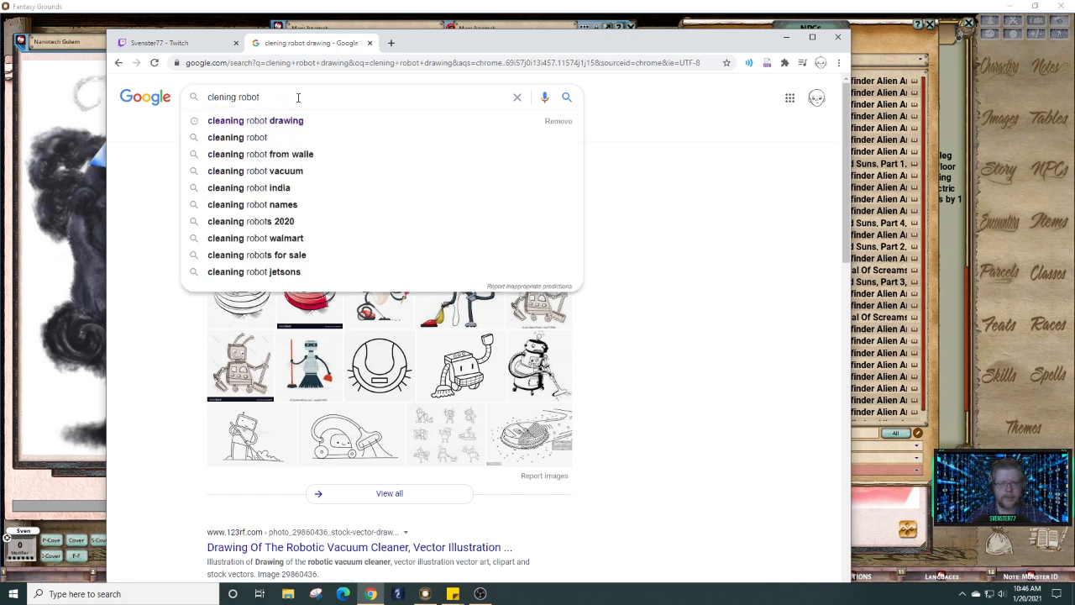
key("Return")
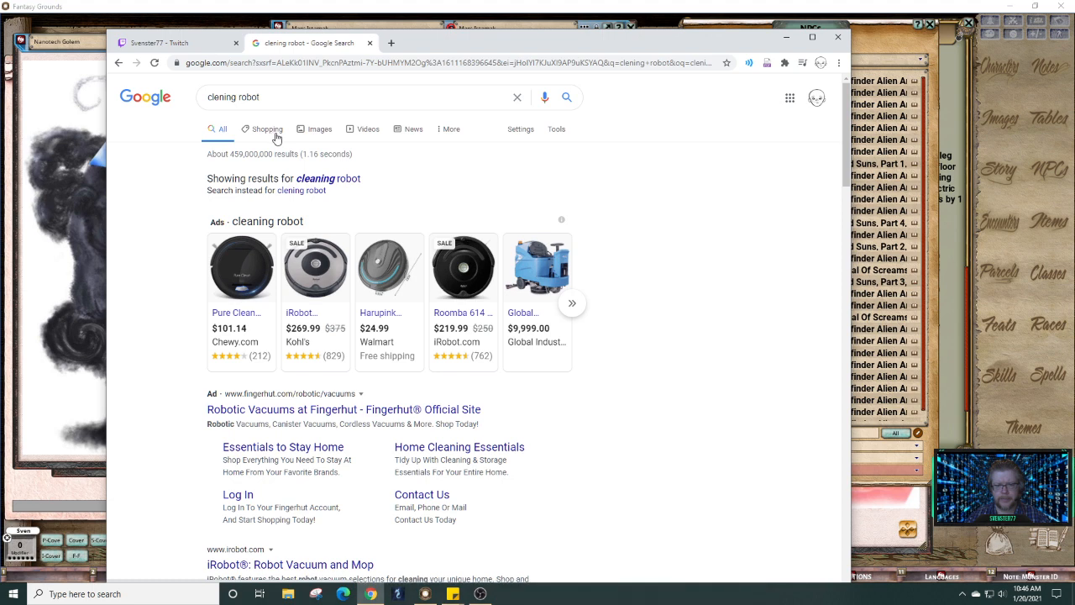
Step: Change the search to "scifi cleaning robot" and show the image results
left_click(222, 97)
type("a")
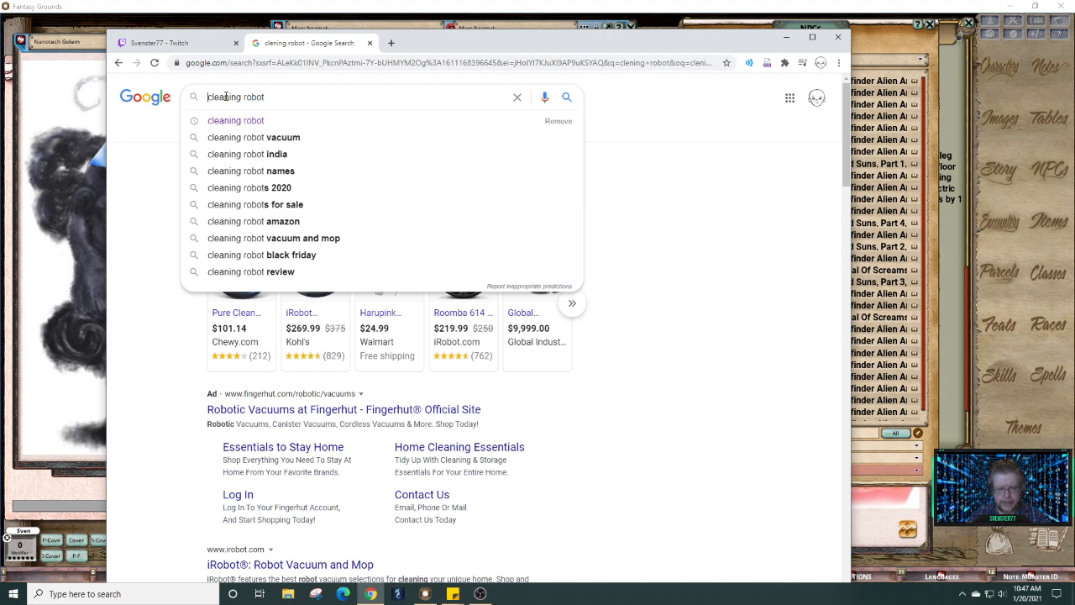
type("sci")
type("fi ")
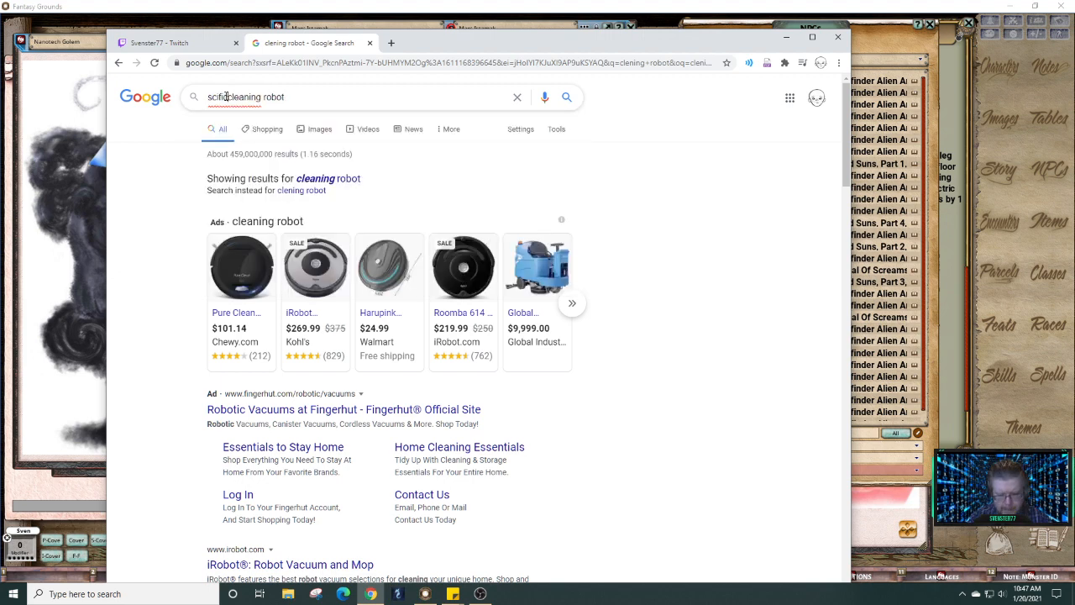
type("i")
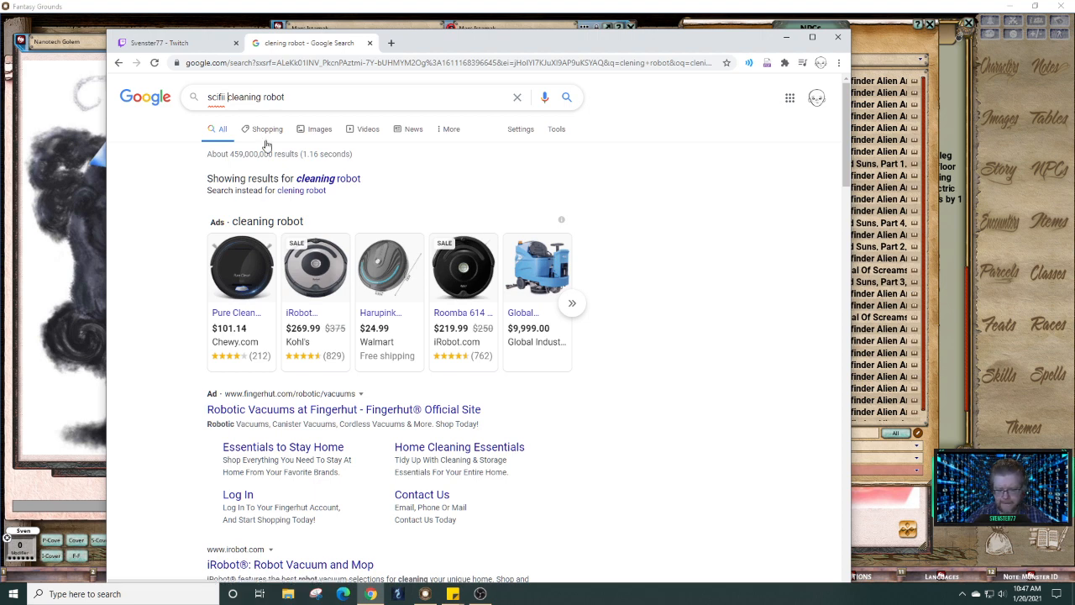
key("BackSpace")
key("Return")
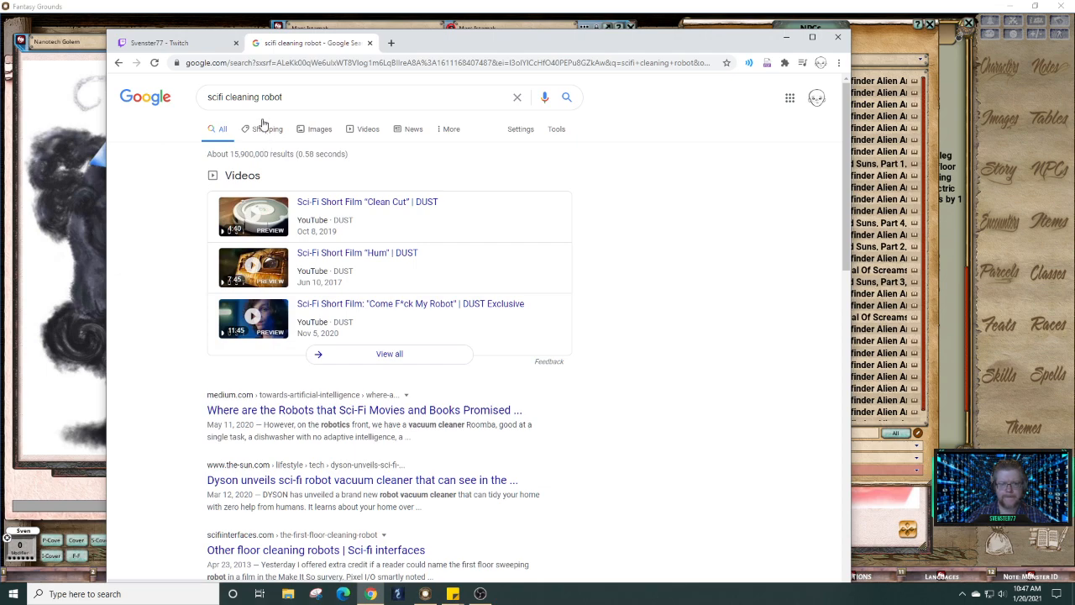
left_click(320, 129)
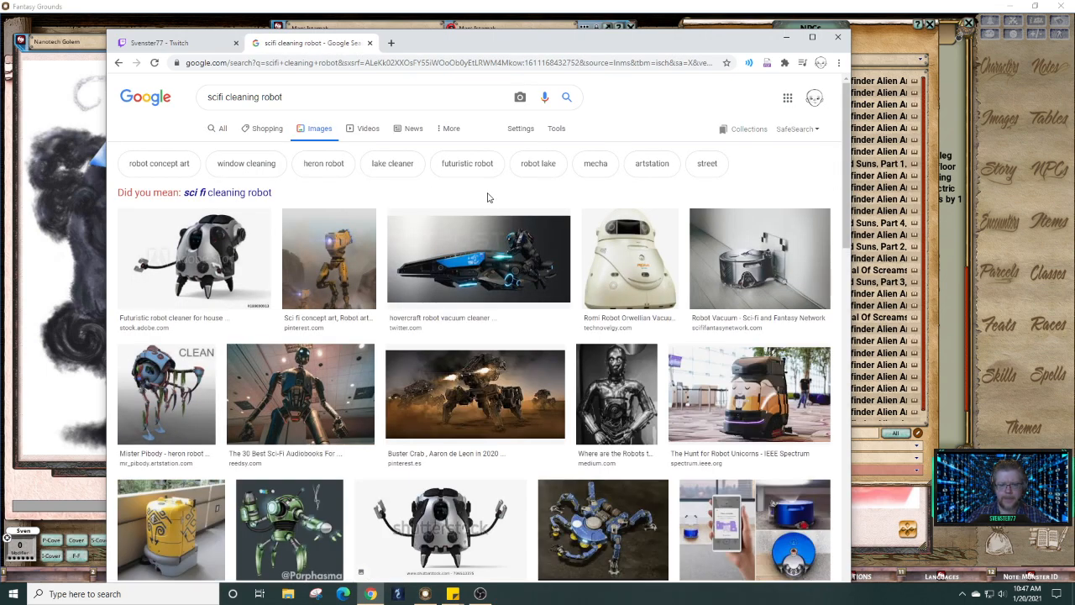
Step: Preview the Mister Pibody heron robot picture and look through the other sci-fi cleaning robot images
scroll(490, 199, "down", 2)
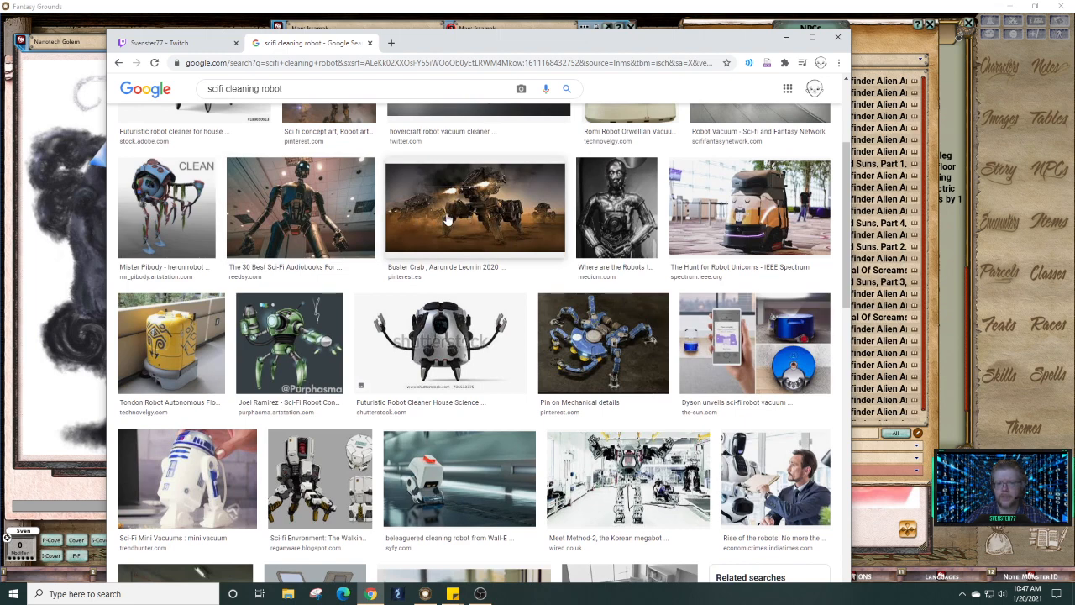
left_click(165, 220)
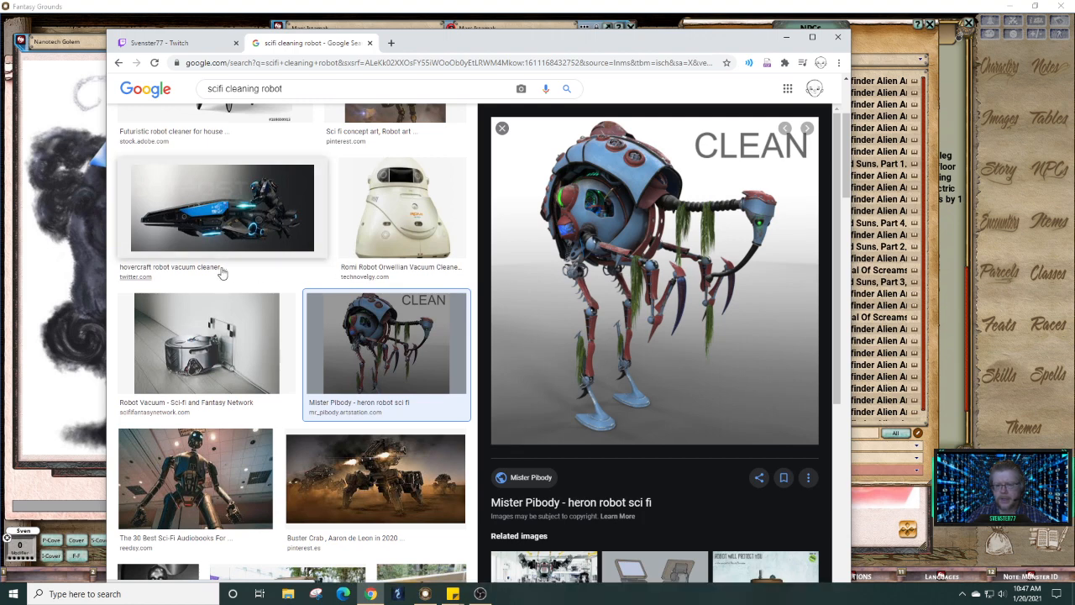
scroll(291, 280, "down", 4)
scroll(292, 281, "down", 2)
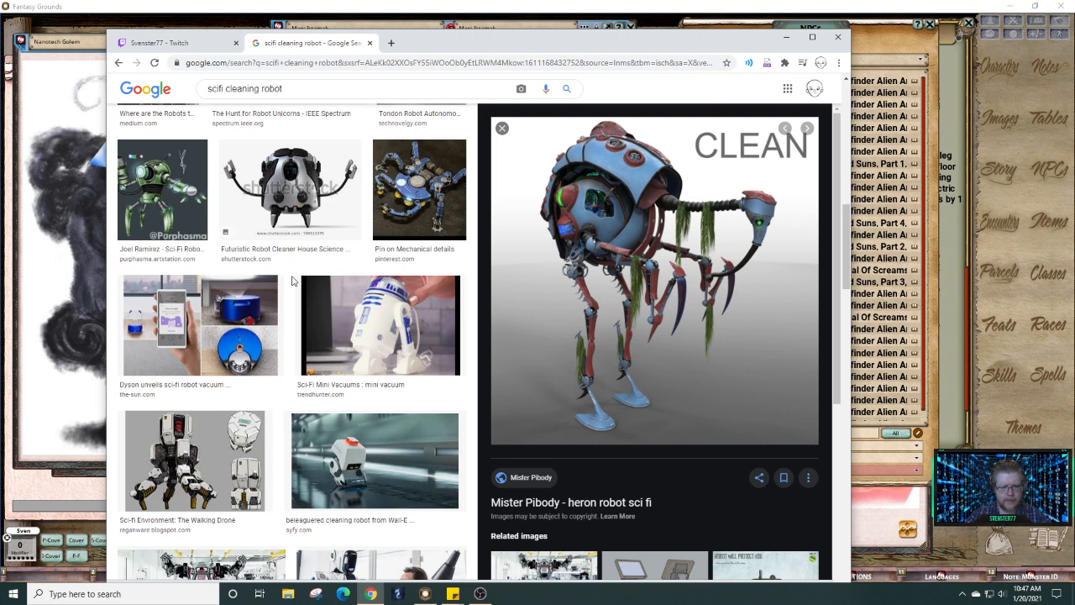
Step: Preview the blue multi-armed robot picture and compare it with the other sci-fi cleaning robot results
scroll(292, 280, "down", 5)
scroll(357, 267, "up", 5)
left_click(415, 186)
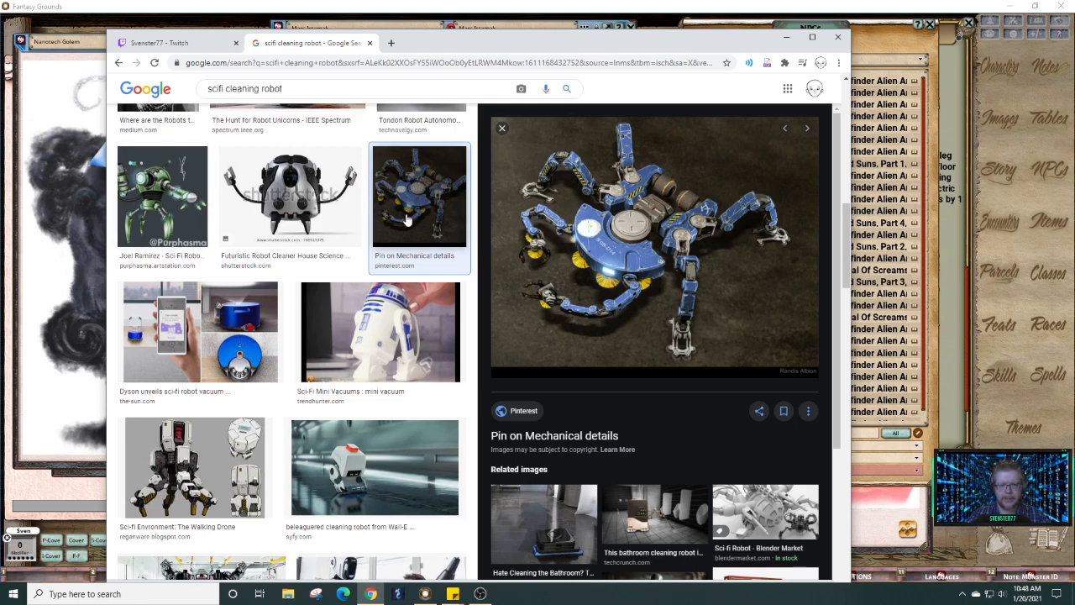
scroll(406, 220, "up", 10)
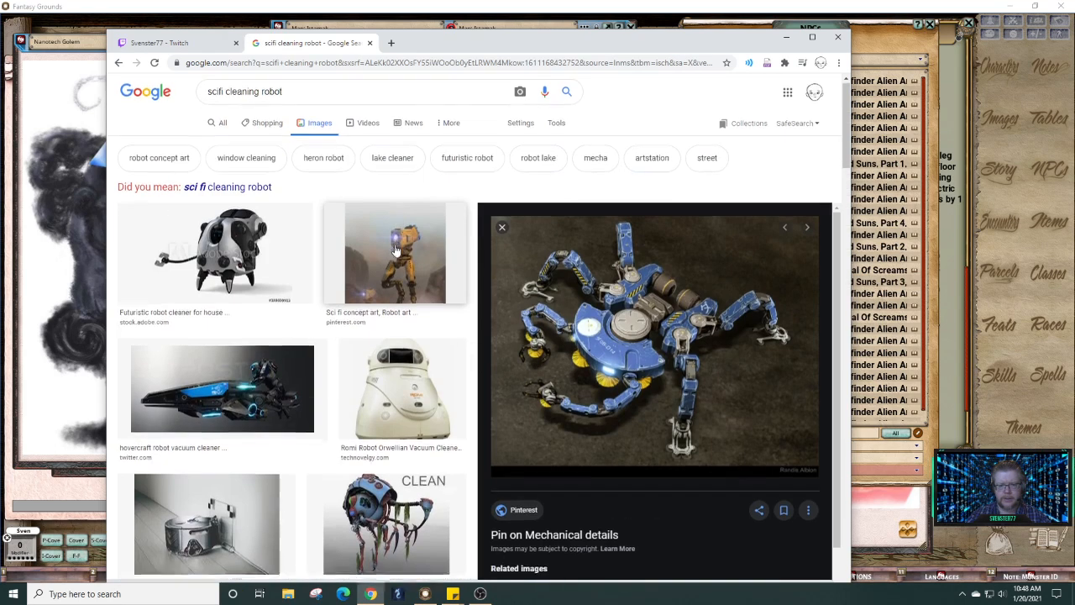
scroll(395, 249, "down", 5)
Step: Start saving the Mister Pibody heron robot image and choose the Fantasy Grounds images folder as its destination
left_click(386, 152)
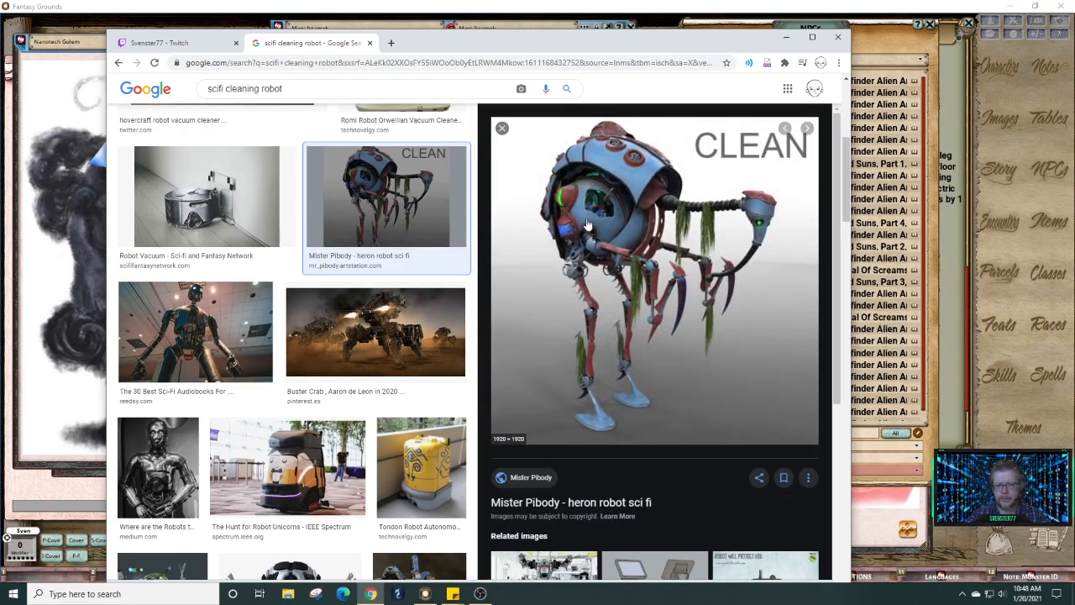
right_click(588, 225)
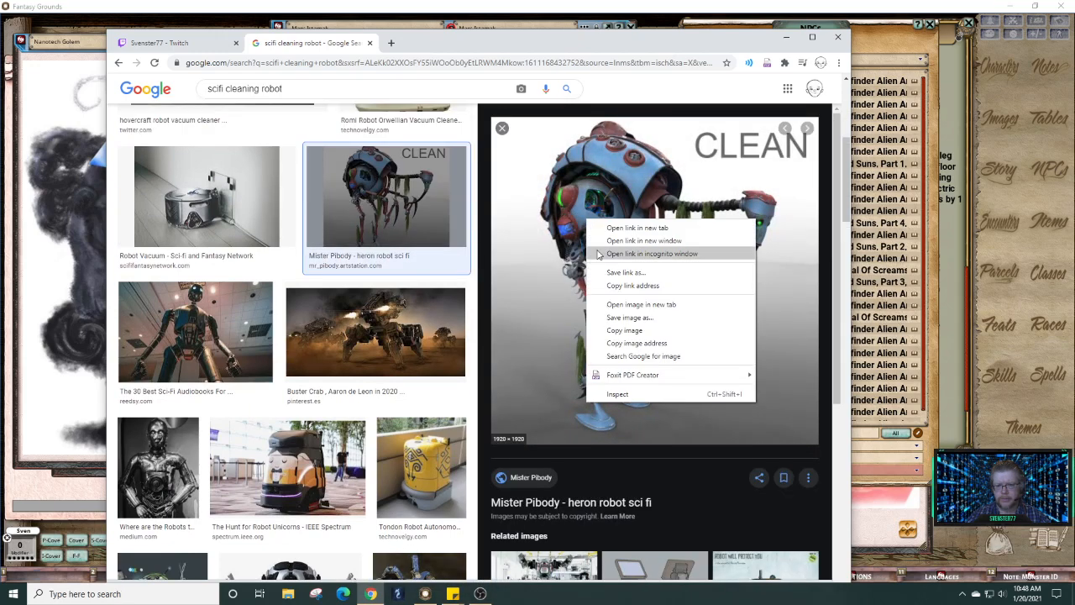
left_click(630, 317)
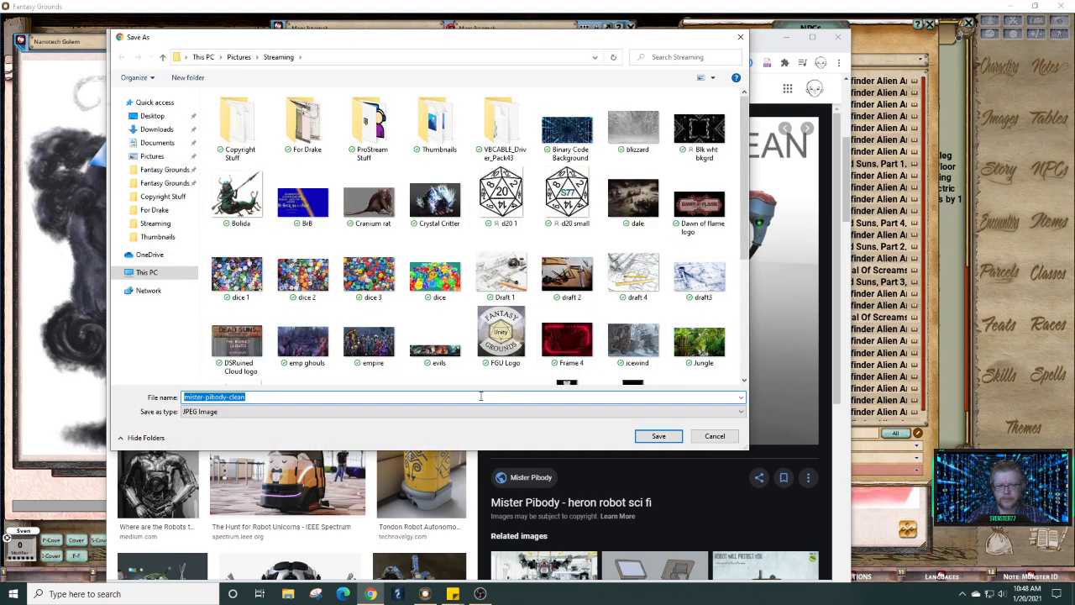
left_click(160, 184)
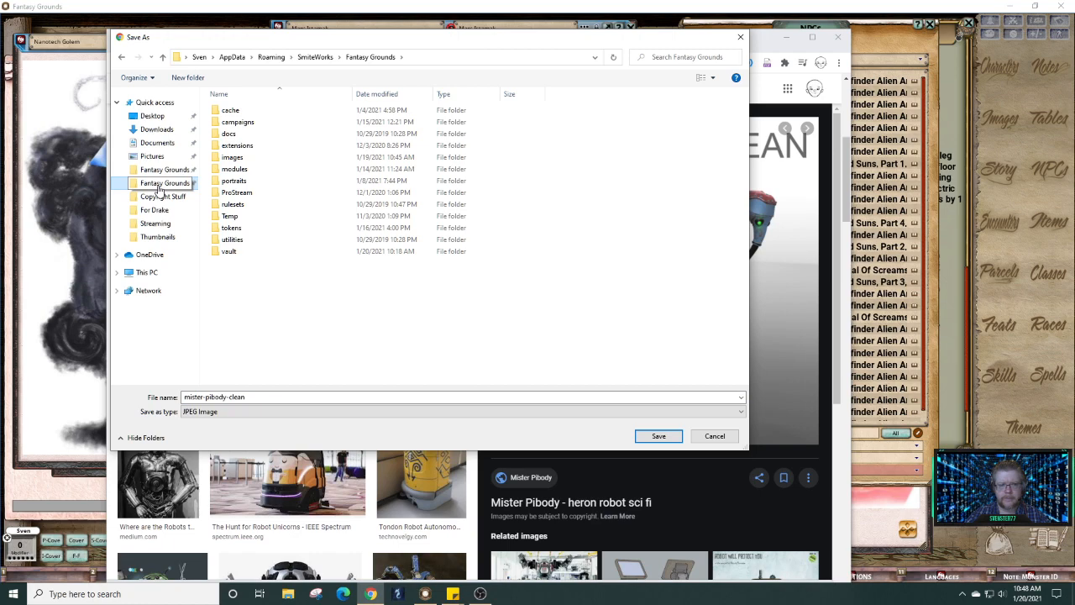
left_click(230, 159)
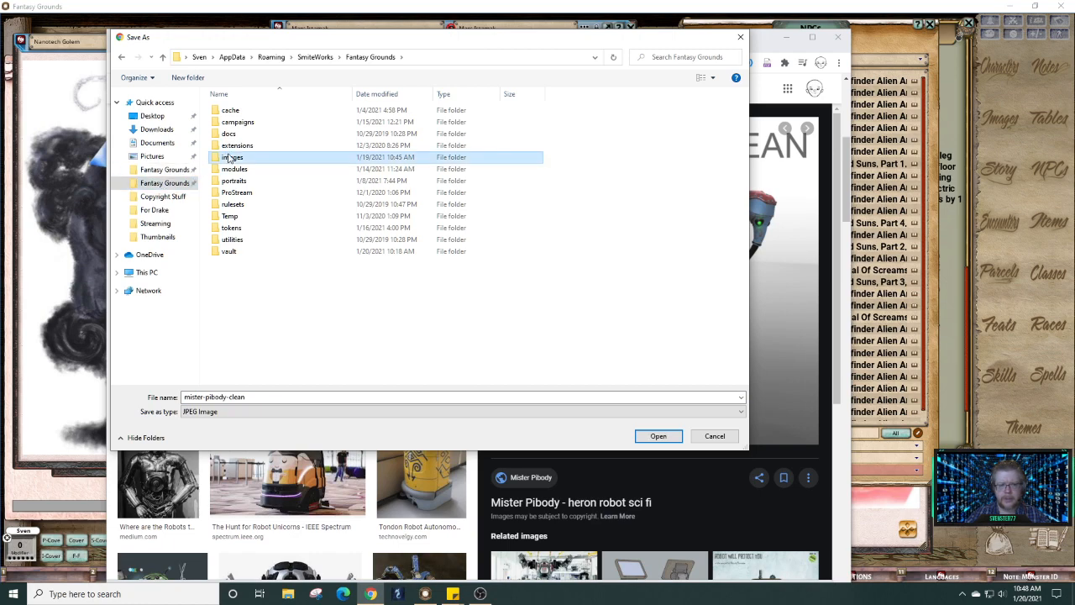
double_click(232, 160)
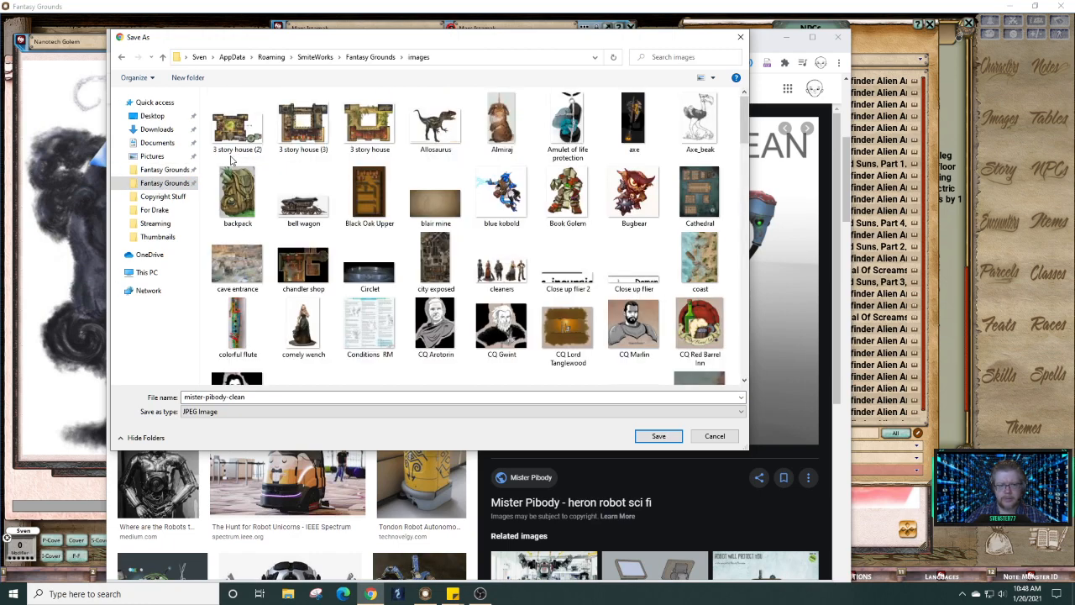
Step: Name the heron robot image "mr-pibody robot" and save it as a JPEG
left_click(325, 397)
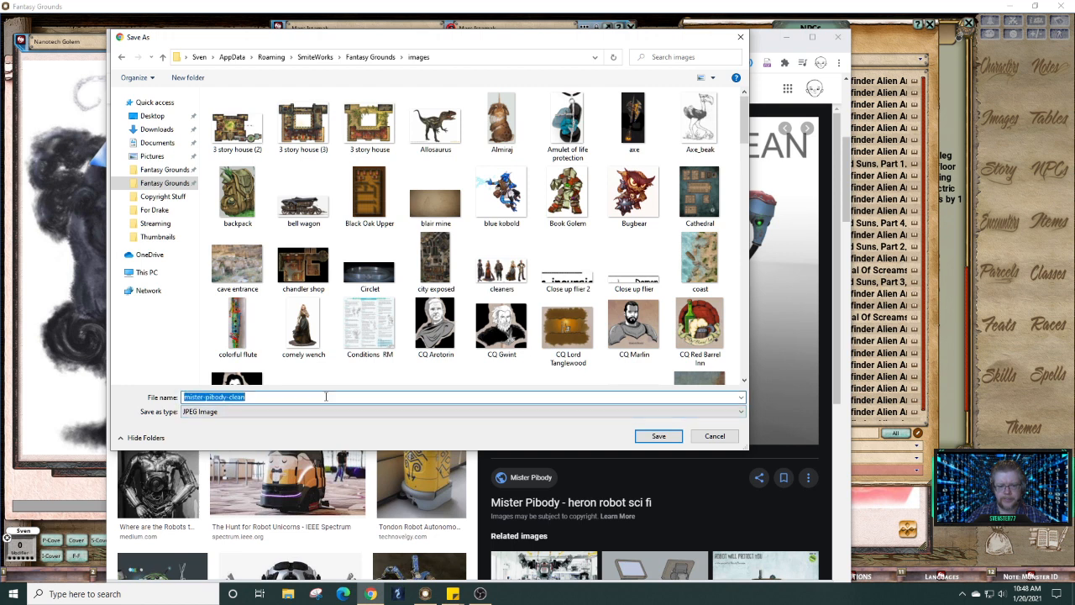
left_click(224, 396)
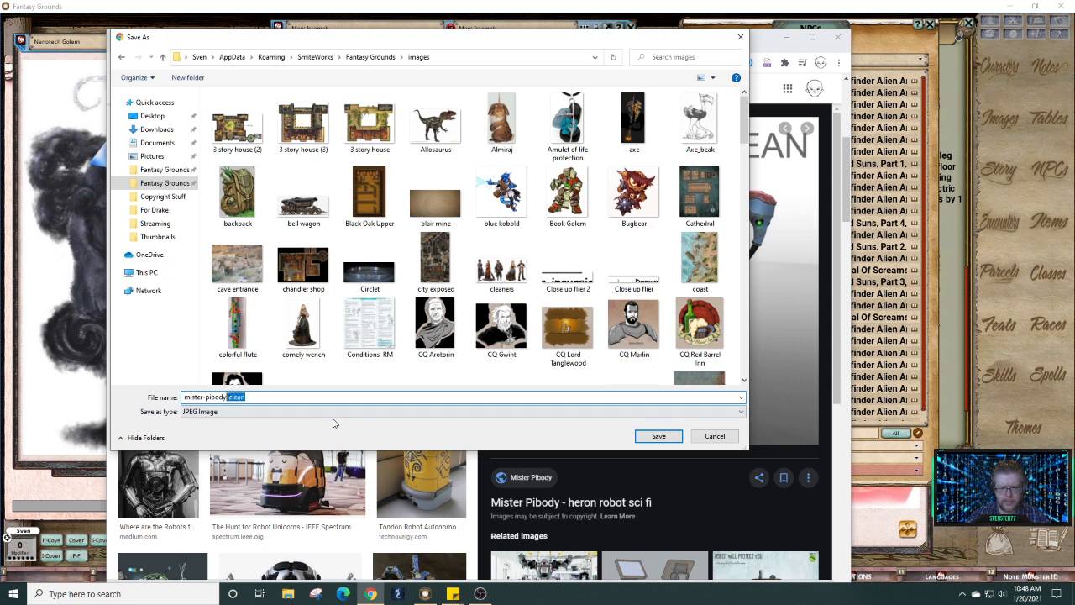
key("BackSpace")
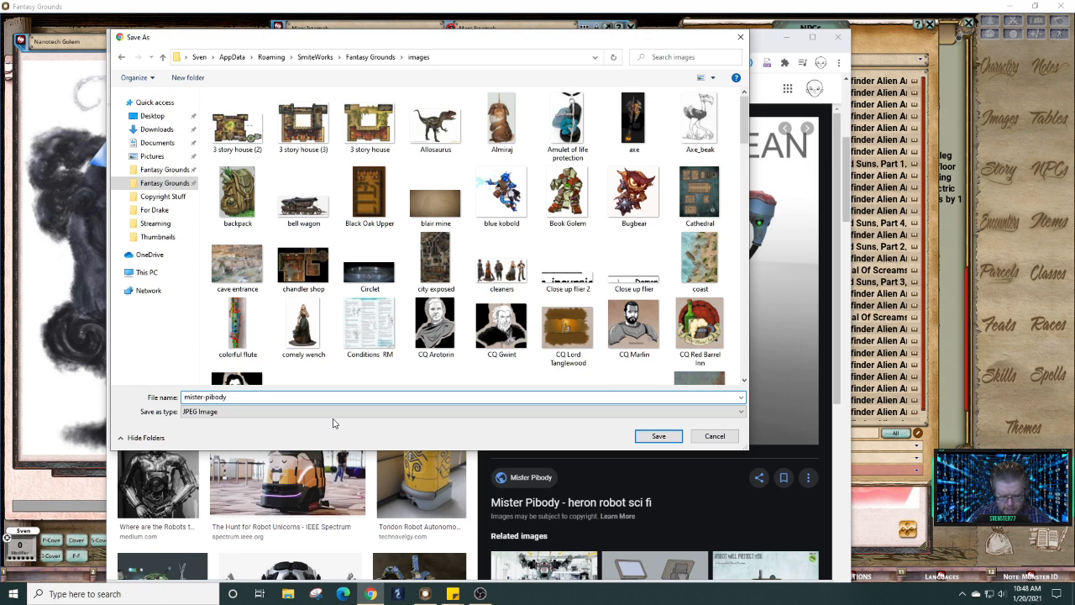
type("robot")
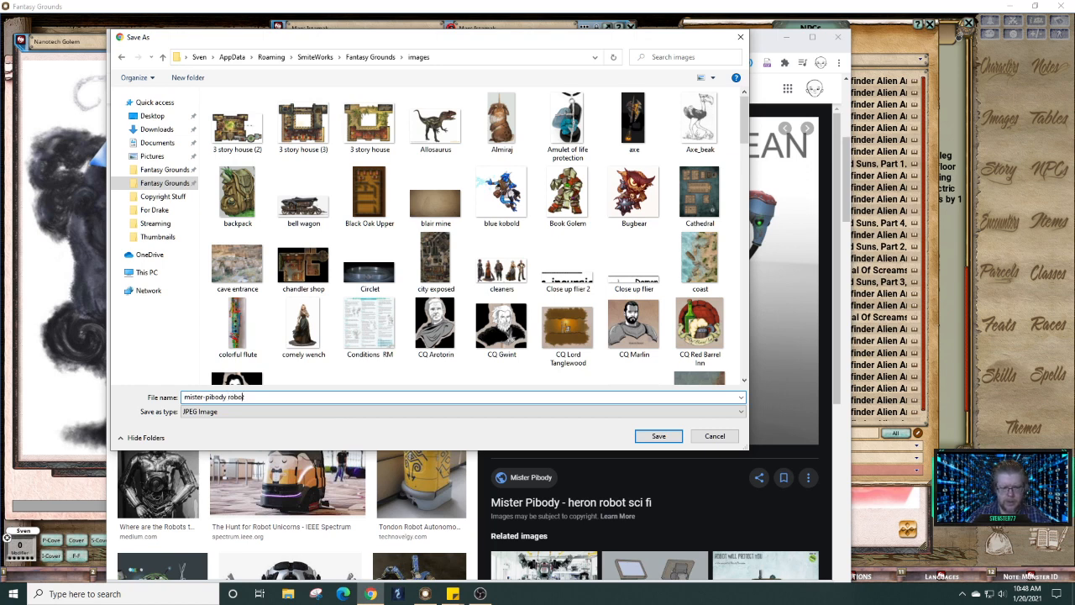
left_click(201, 397)
key("BackSpace")
key("BackSpace")
key("BackSpace")
key("BackSpace")
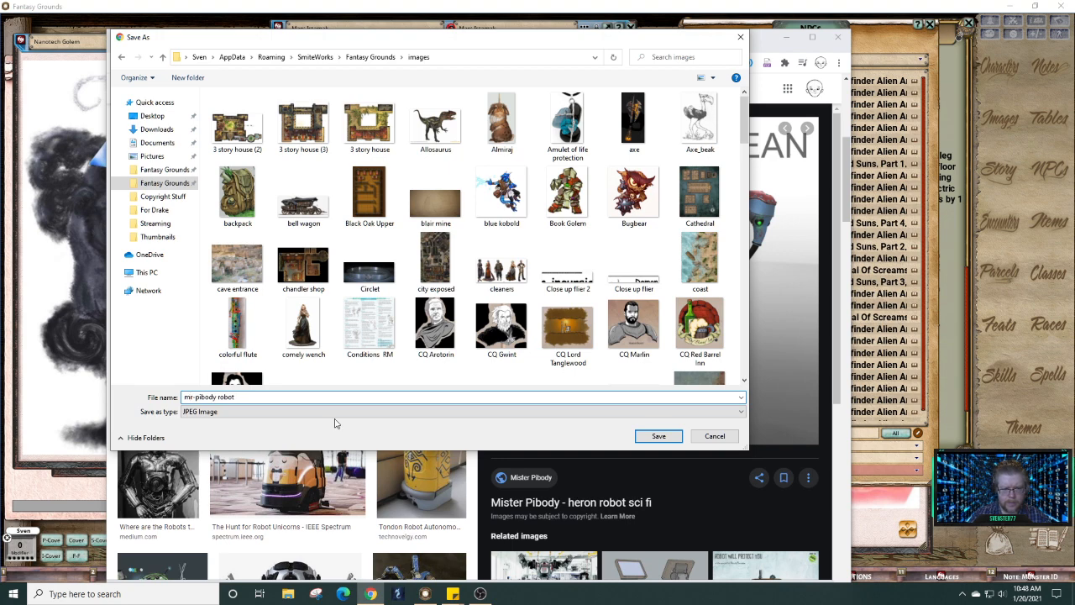
left_click(658, 436)
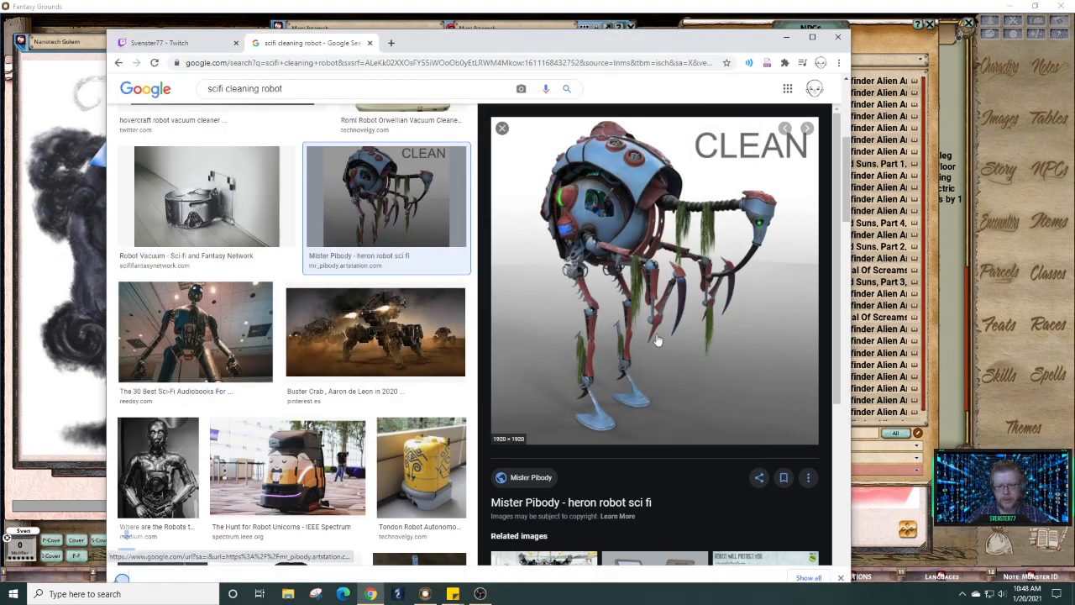
Step: Save the blue multi-armed robot picture as "cleaner robot" in the same images folder
scroll(409, 359, "down", 4)
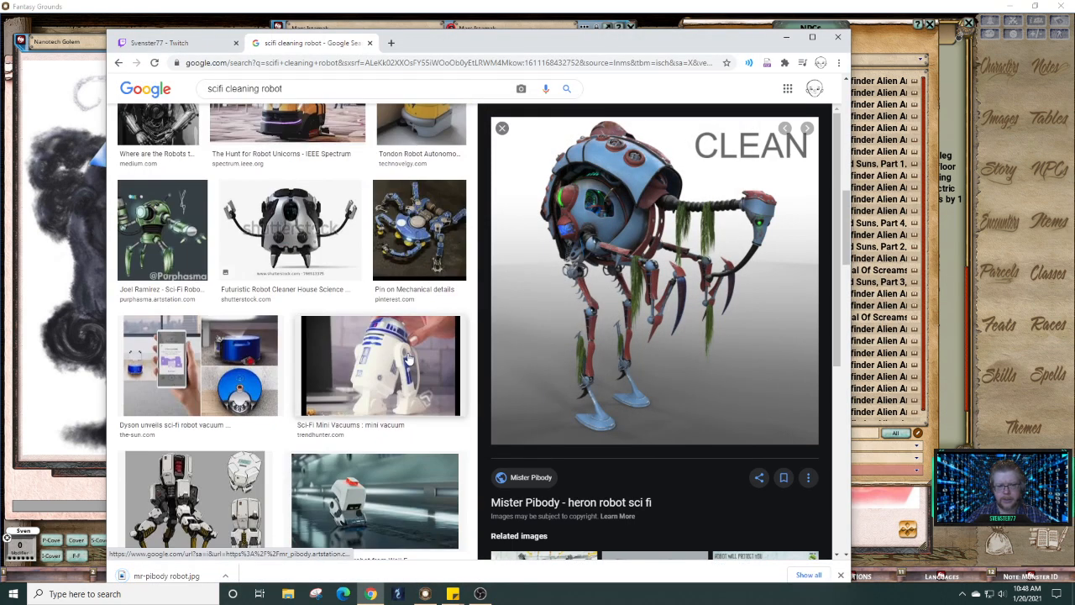
left_click(414, 228)
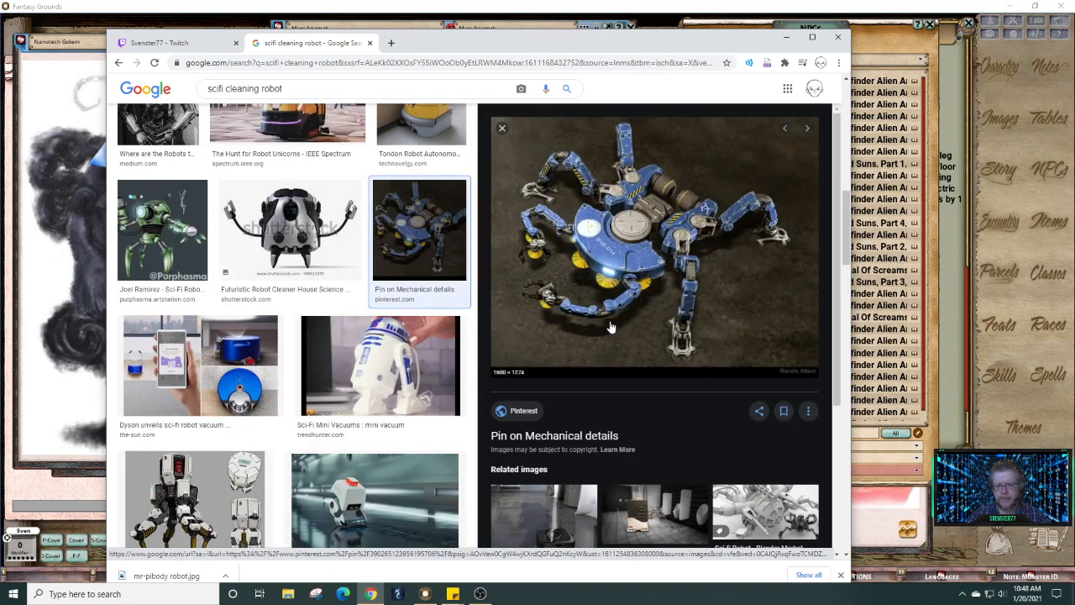
right_click(660, 283)
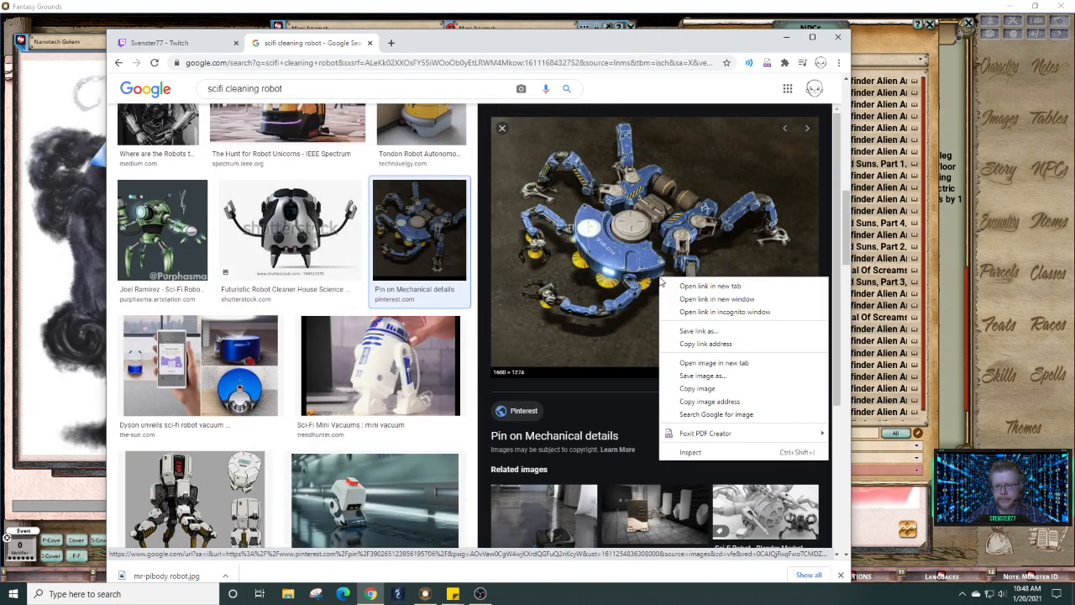
left_click(701, 377)
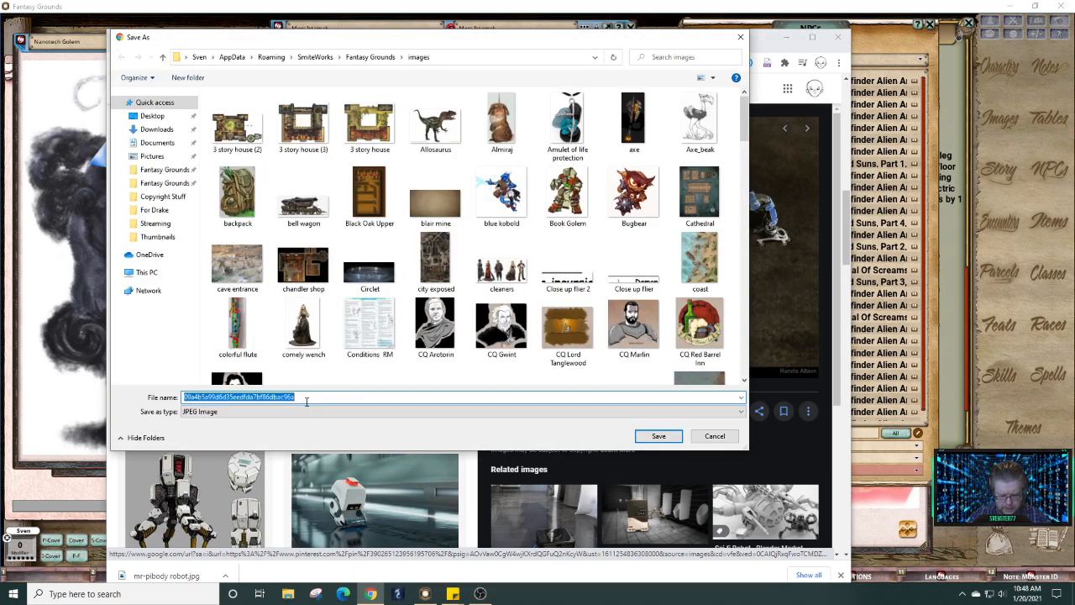
type("cleaner robot")
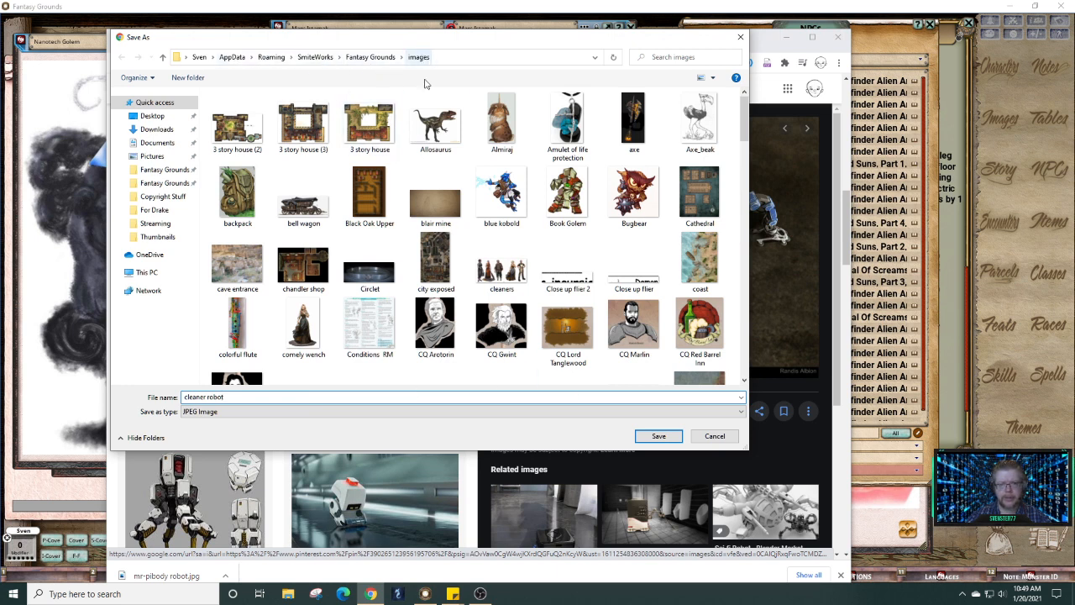
left_click(656, 437)
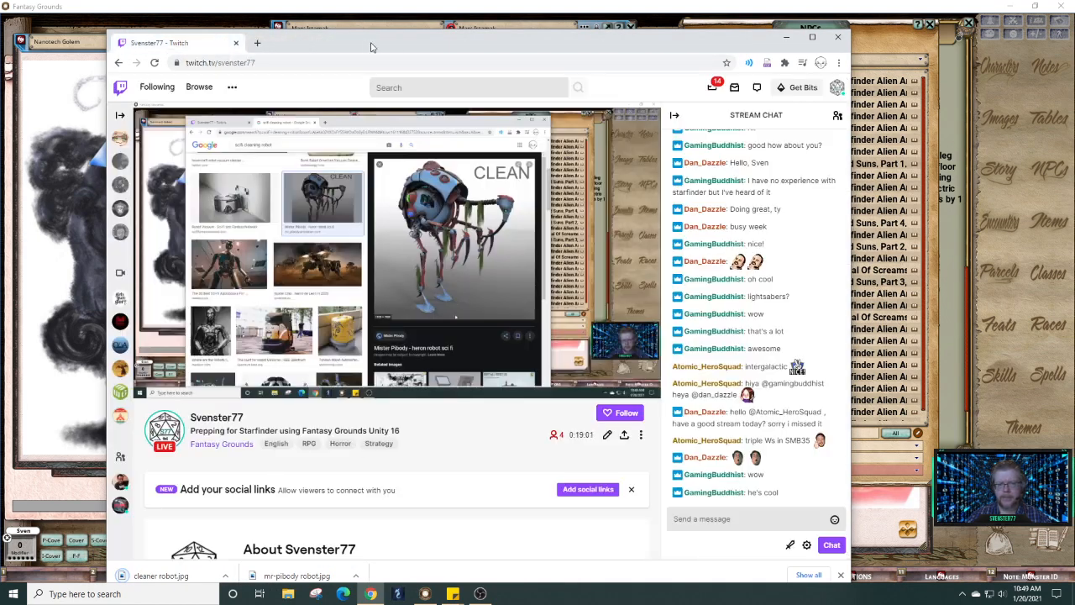
Step: Switch back to Fantasy Grounds, open the Assets window and refresh the folder assets
left_click(159, 42)
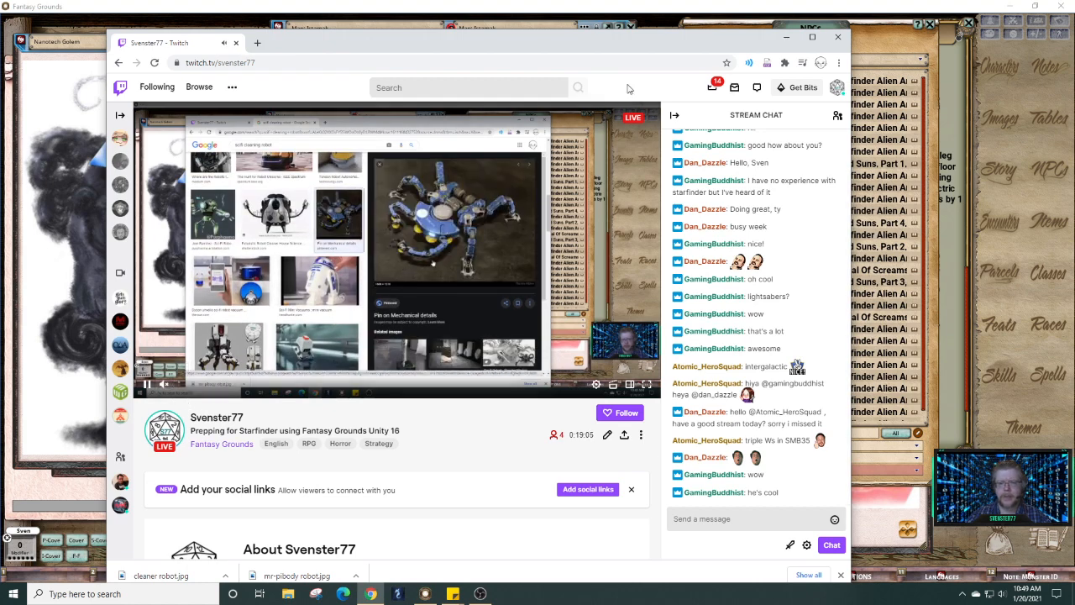
key("ctrl+super+Right")
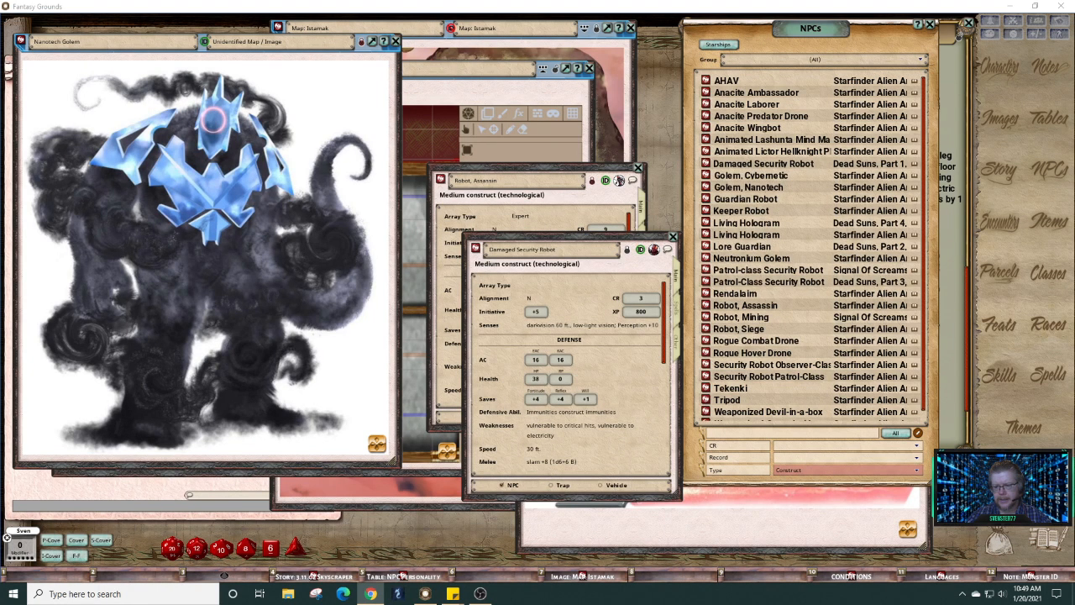
left_click(998, 545)
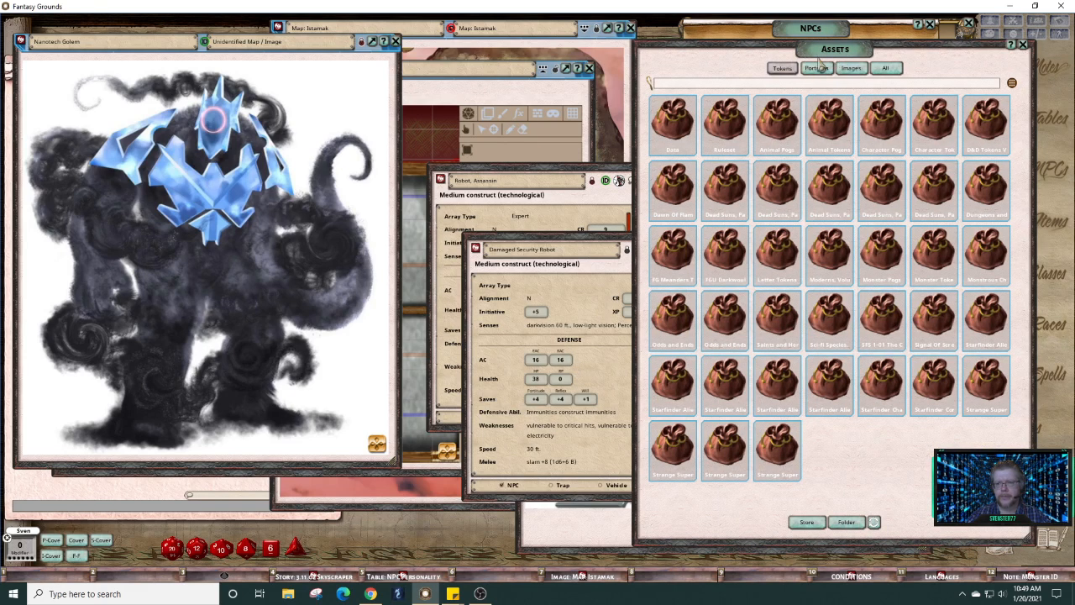
left_click(873, 523)
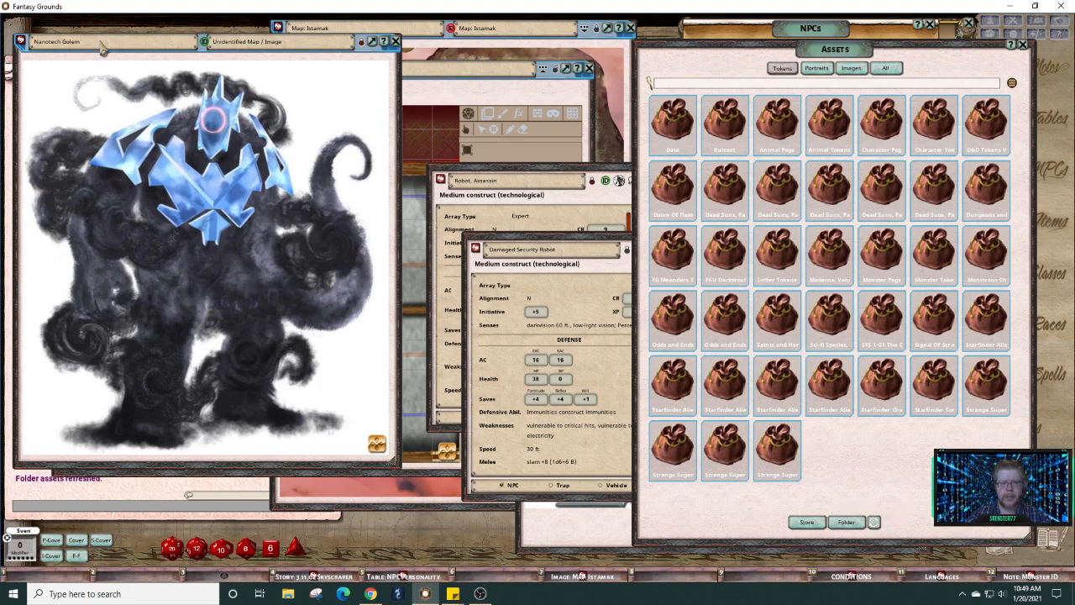
Step: Rearrange the Nanotech Golem image and Sky Scraper 16 map windows, leaving the golem image in front
left_click_drag(109, 42, 230, 44)
left_click(101, 80)
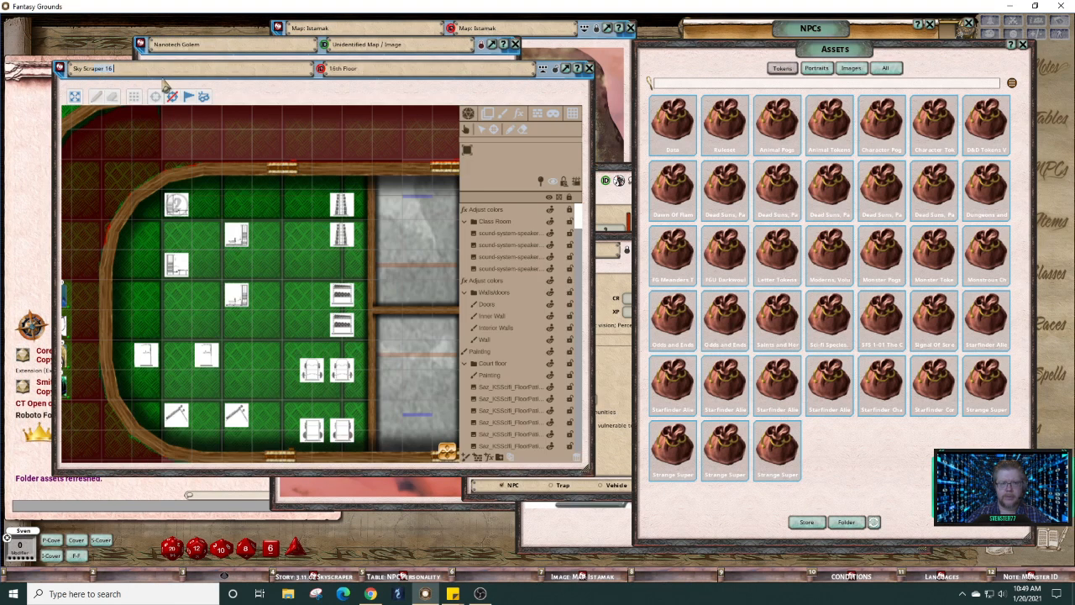
left_click_drag(312, 85, 472, 89)
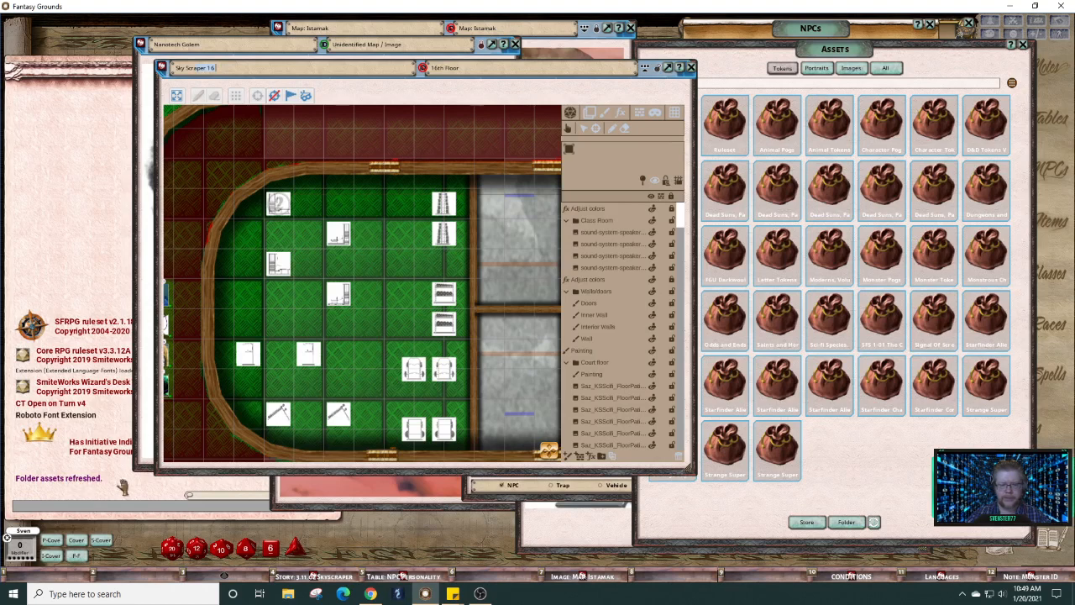
left_click_drag(475, 85, 327, 99)
left_click(356, 68)
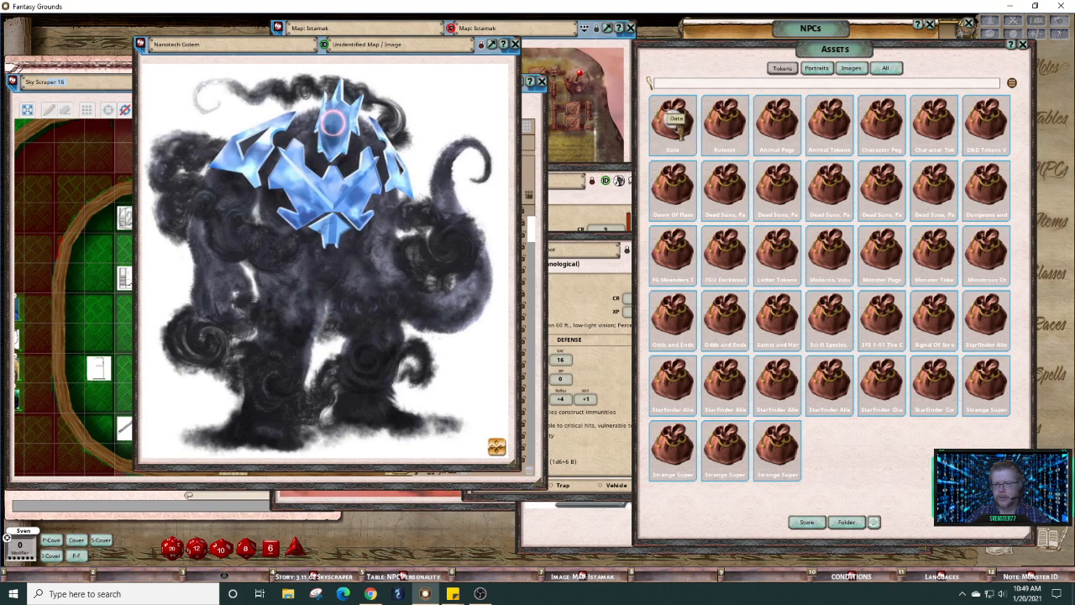
Step: Filter the image assets by "cleaner"
left_click(856, 72)
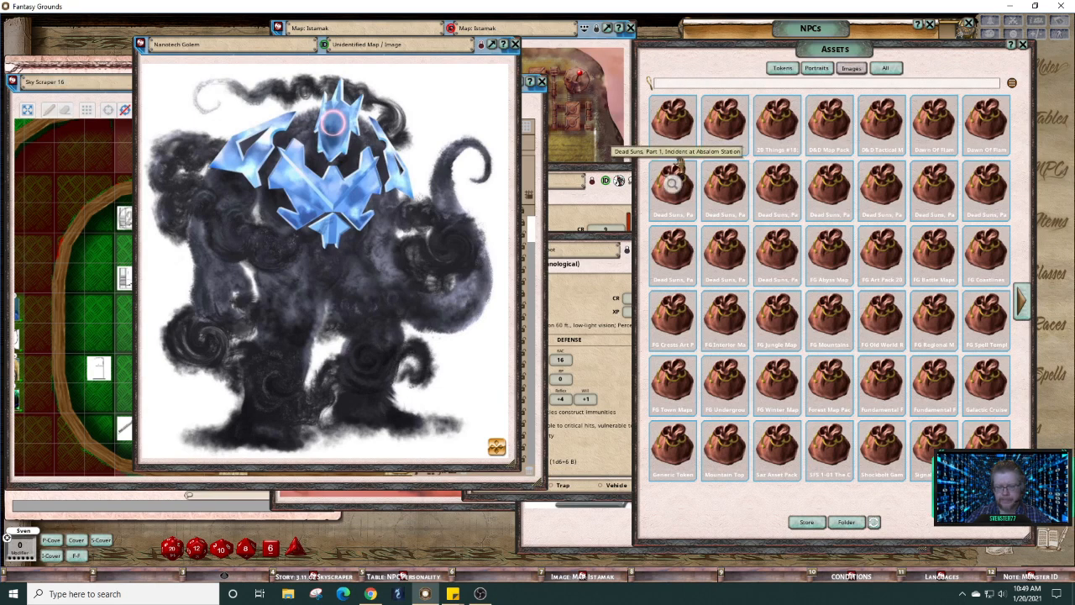
type("cleaner")
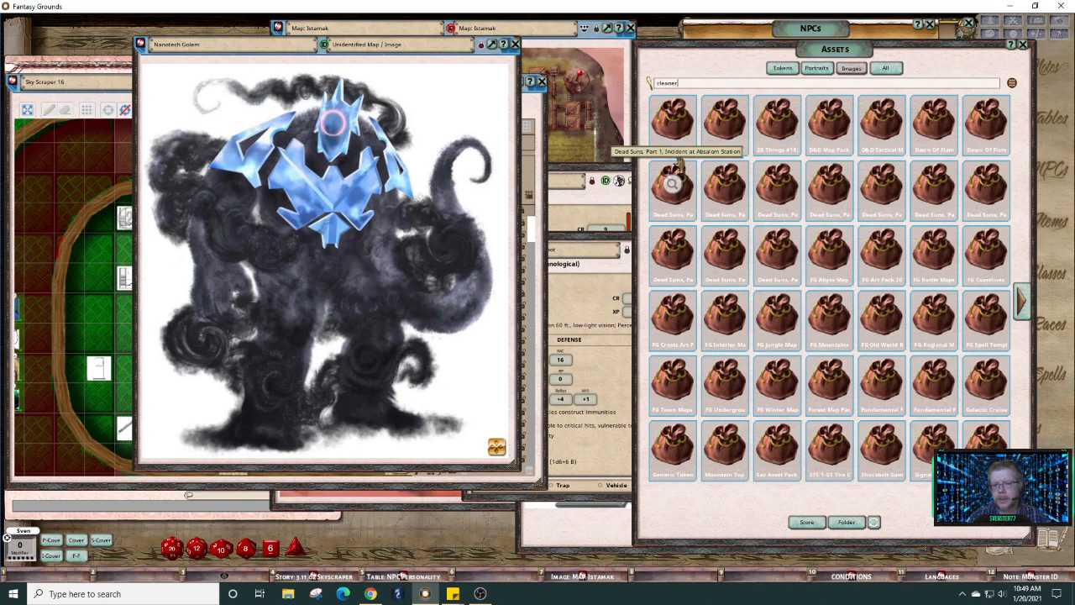
key("Return")
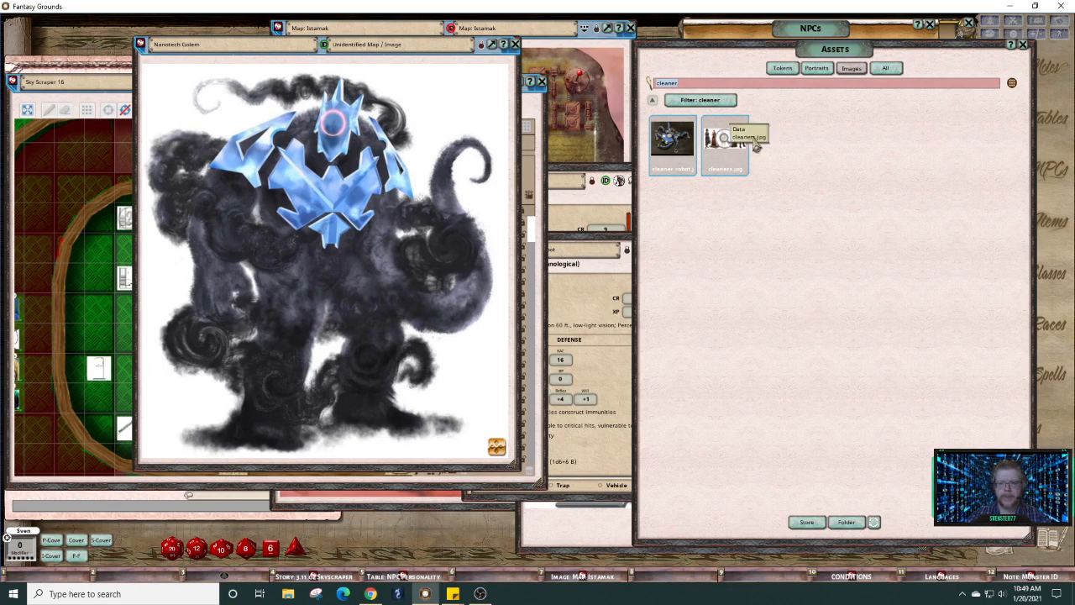
Step: Create an image record from the cleaners.jpg asset, enlarge its window to view the picture, and close it
left_click(727, 139)
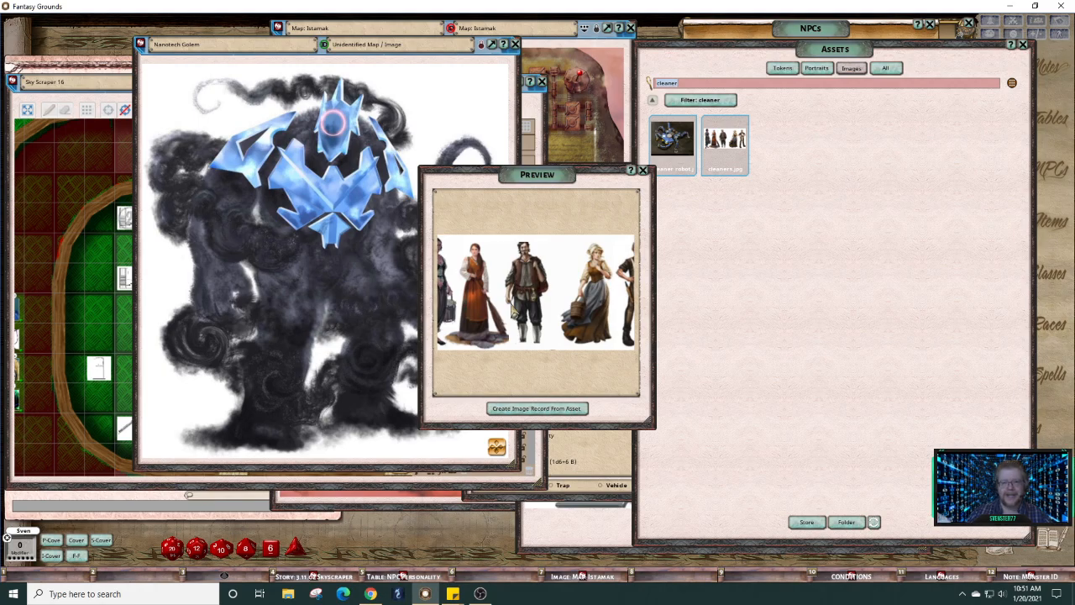
left_click(578, 409)
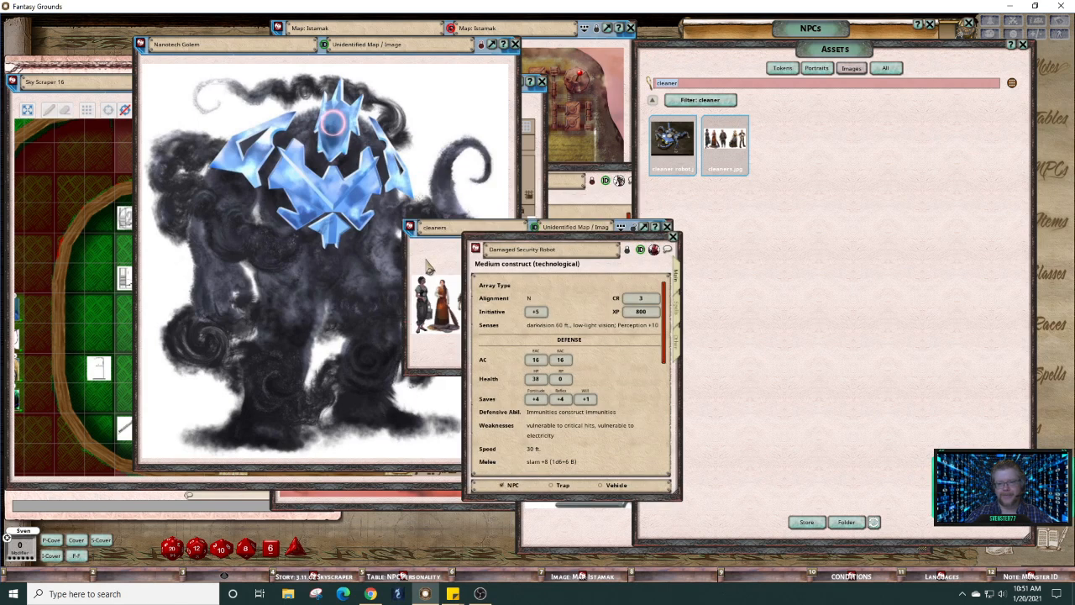
left_click(442, 268)
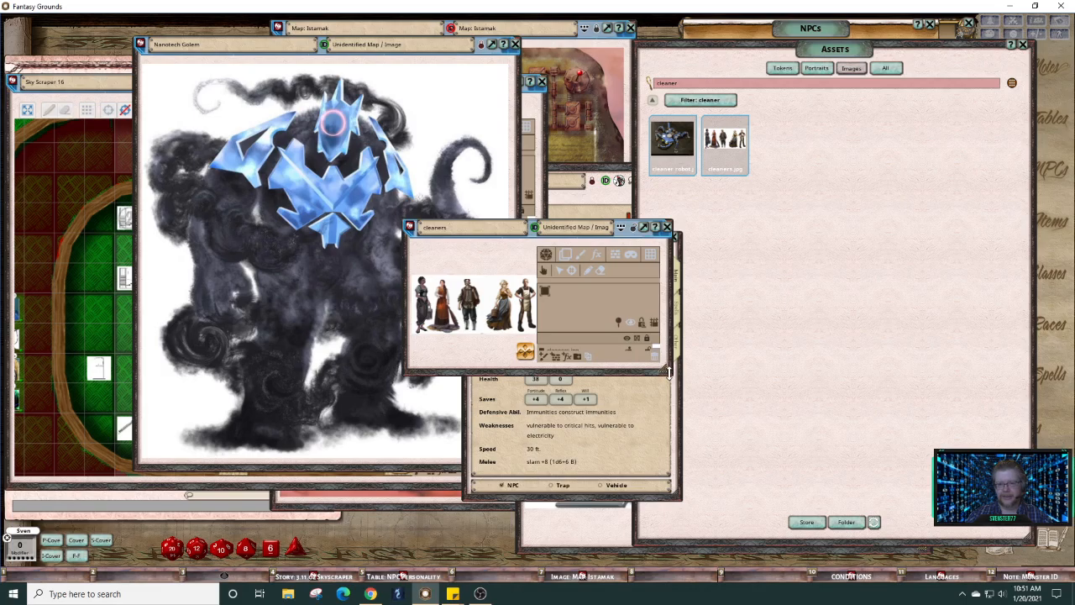
left_click_drag(671, 370, 880, 489)
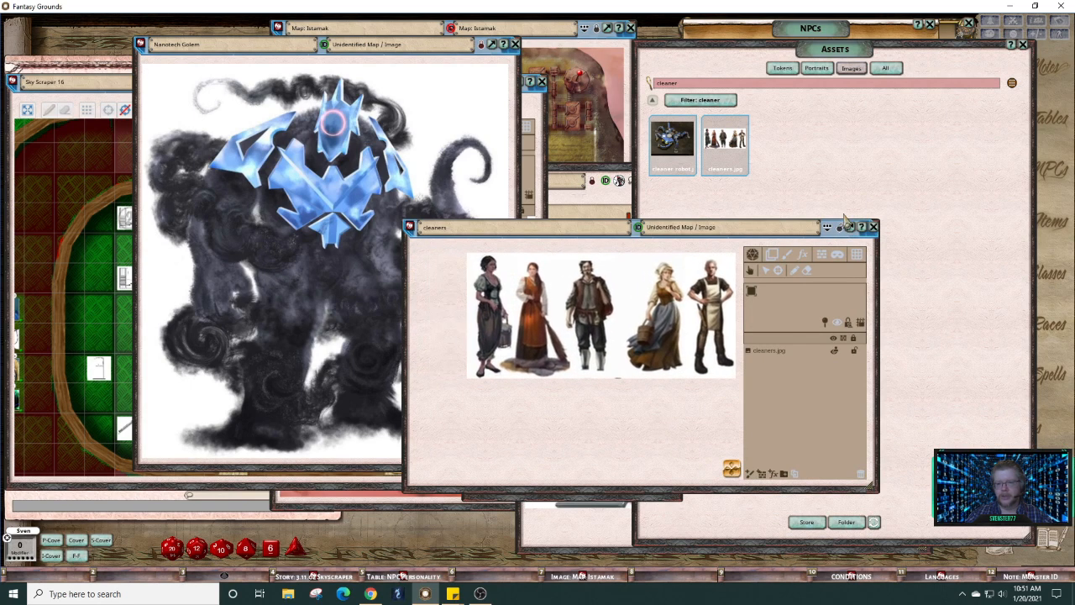
left_click(873, 228)
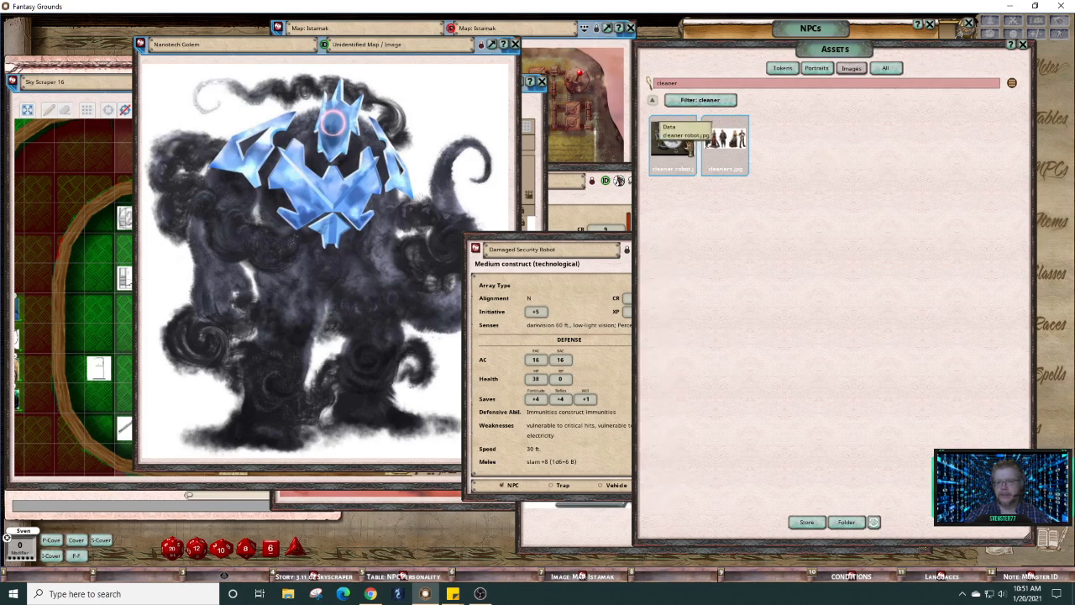
Step: Create an image record from the cleaner robot.jpg asset, shrink its window and fit the whole picture inside
left_click(672, 139)
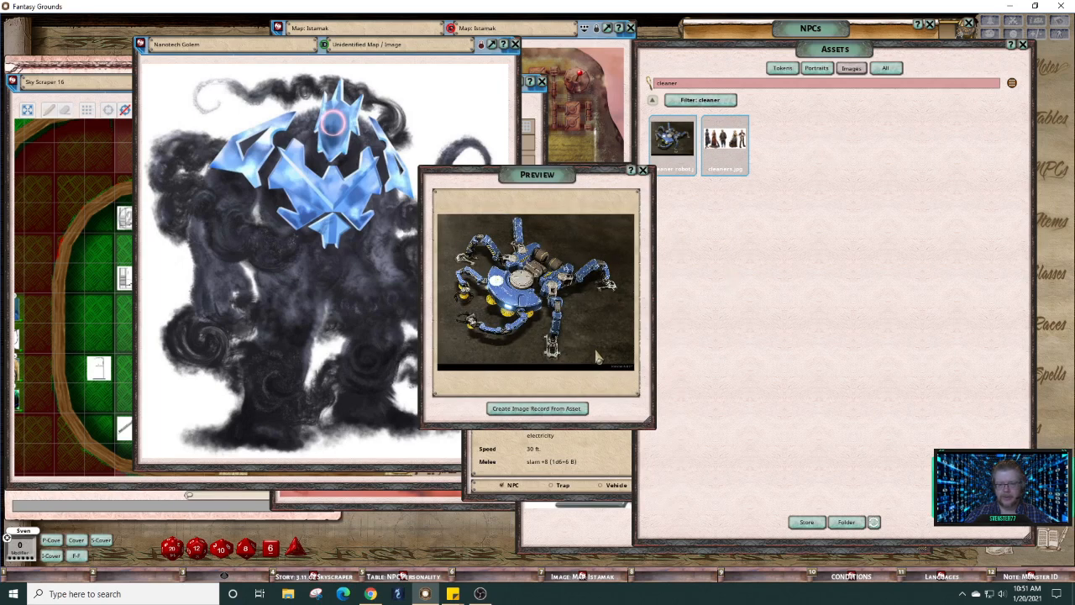
left_click(565, 410)
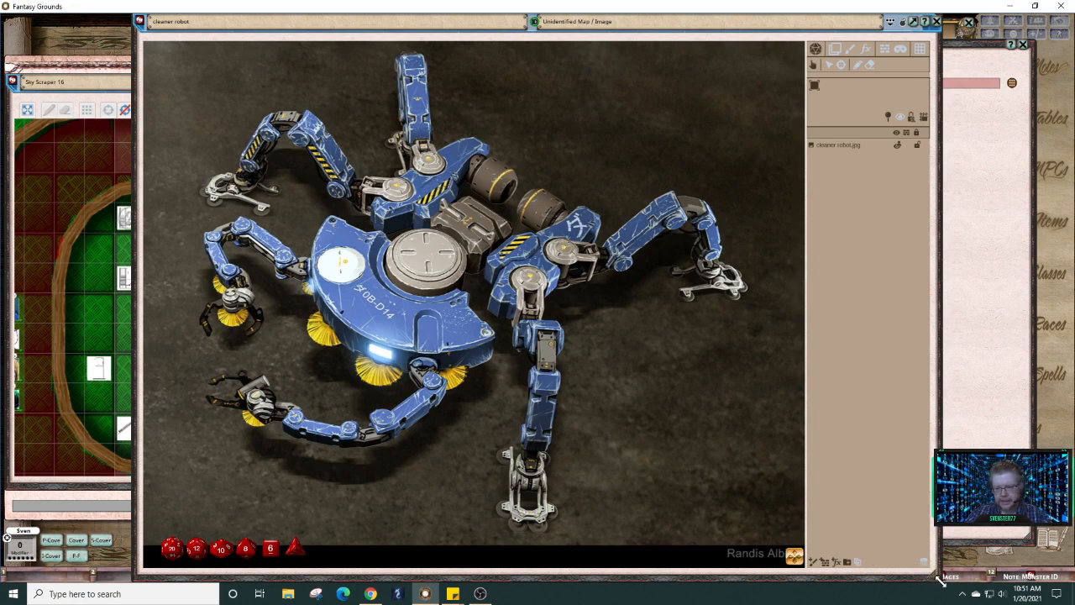
left_click_drag(935, 580, 634, 392)
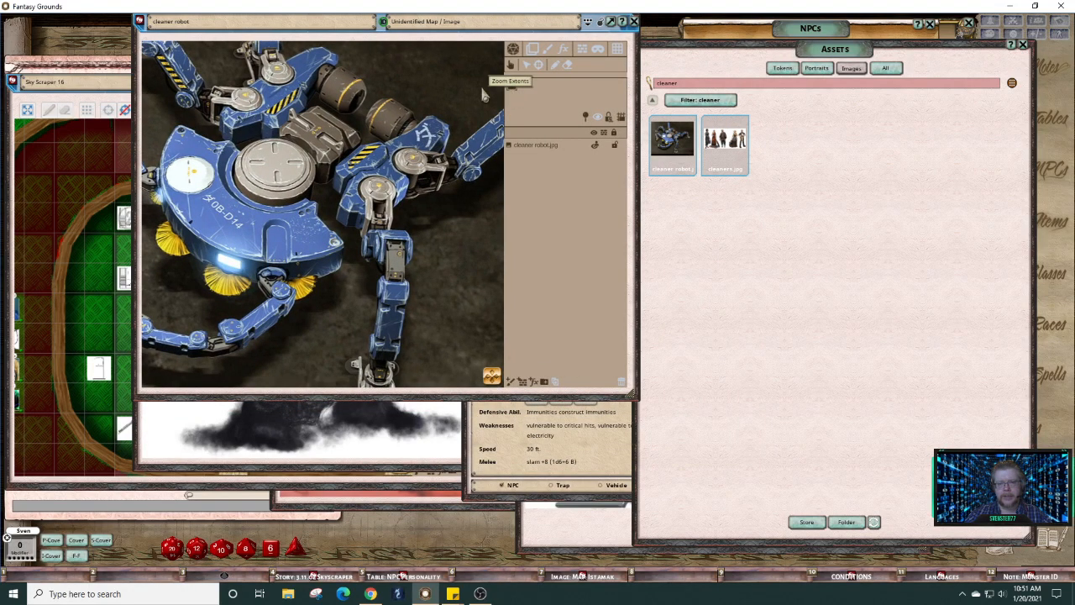
left_click(587, 21)
left_click(156, 51)
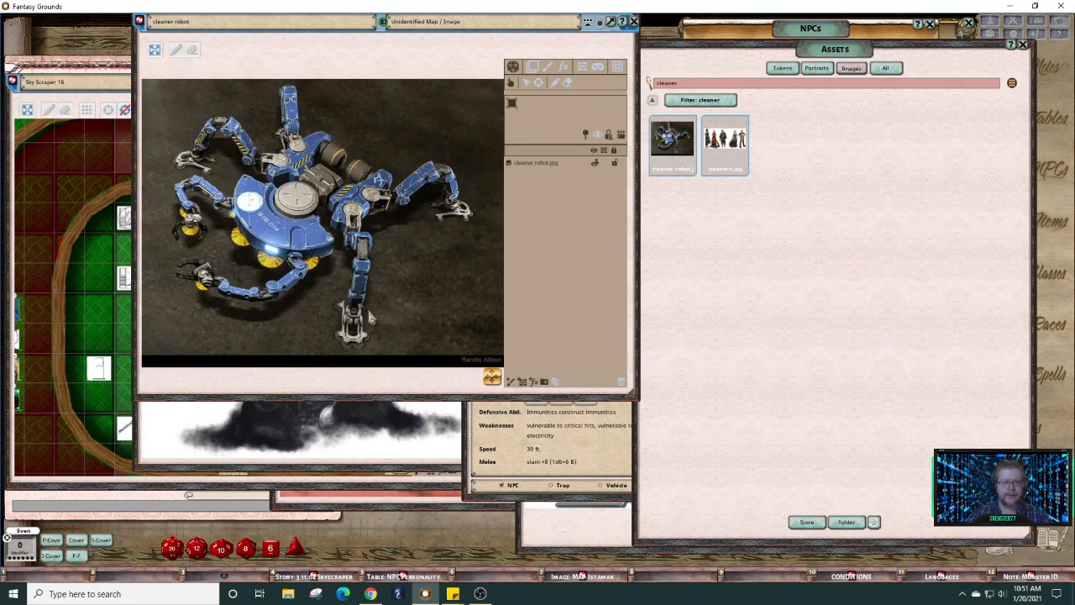
left_click_drag(358, 386, 376, 372)
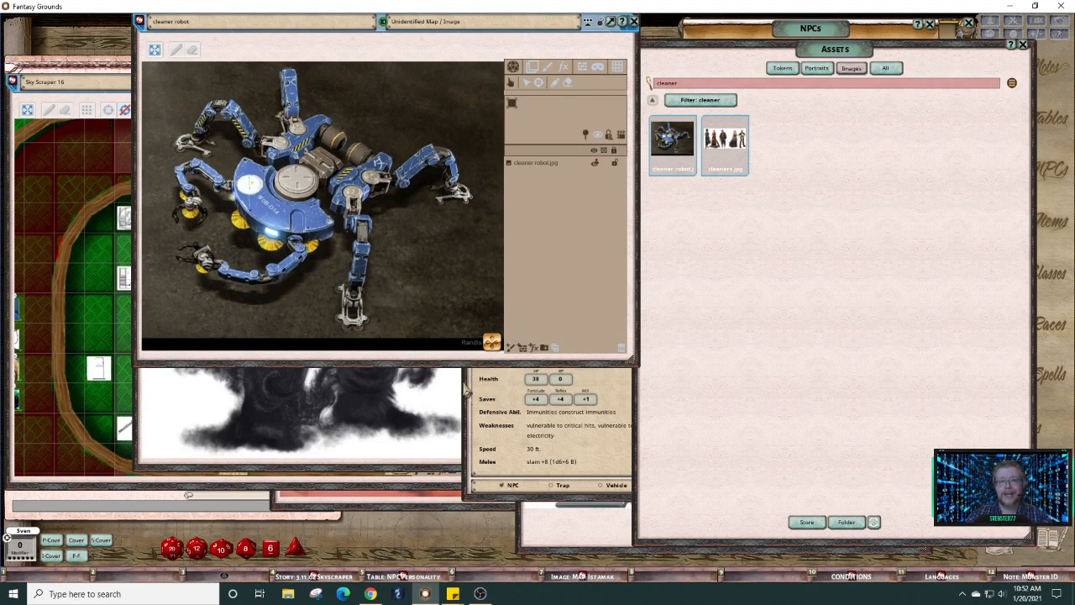
Step: Move the cleaner robot image window clear of the story text and close the Assets and NPCs windows
left_click_drag(376, 42, 554, 92)
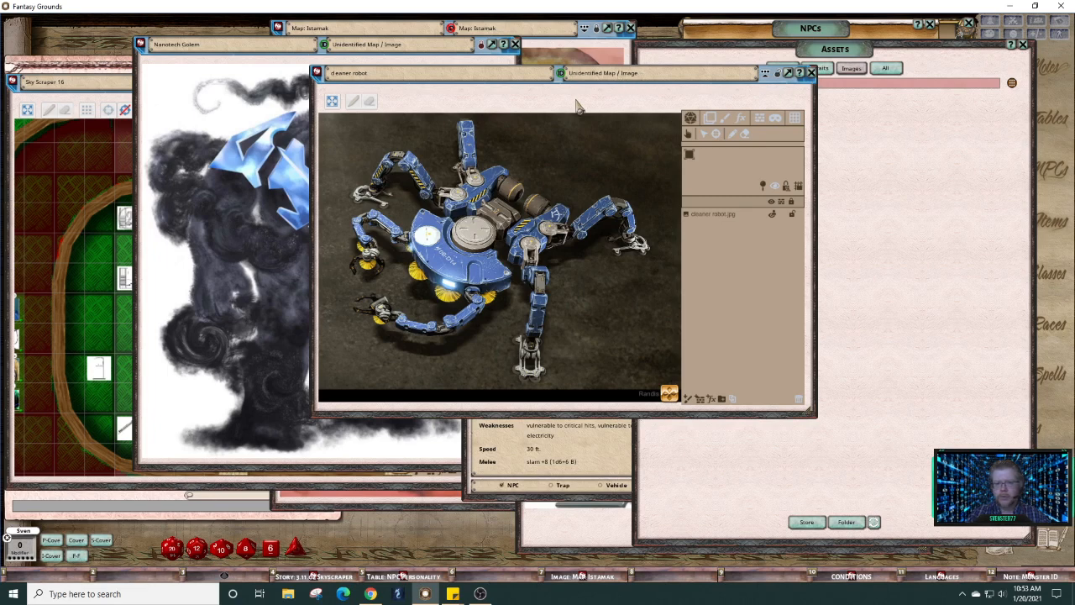
left_click_drag(475, 87, 201, 168)
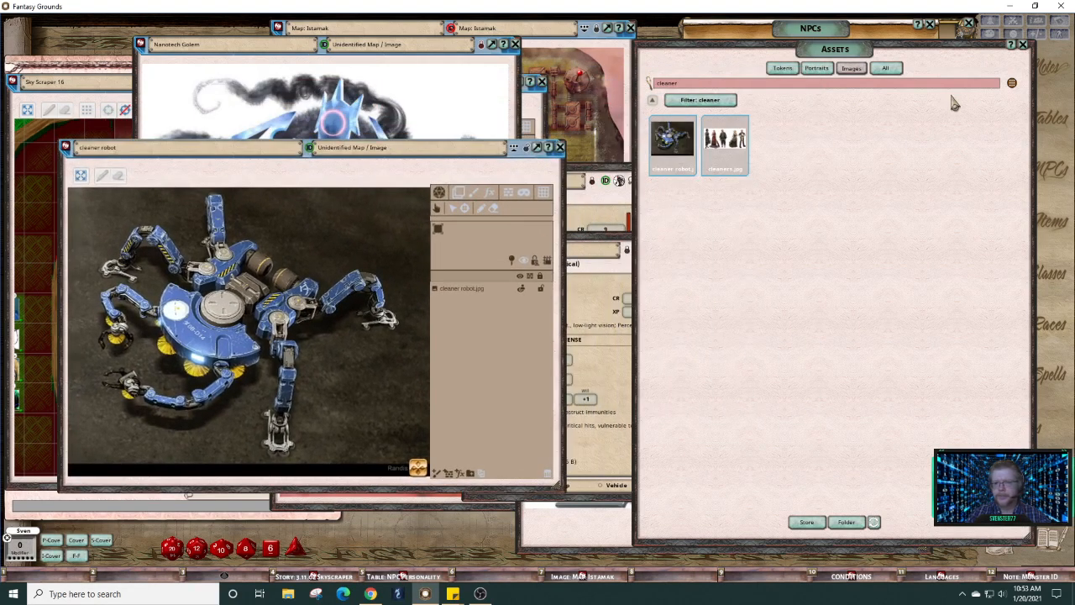
left_click(1024, 46)
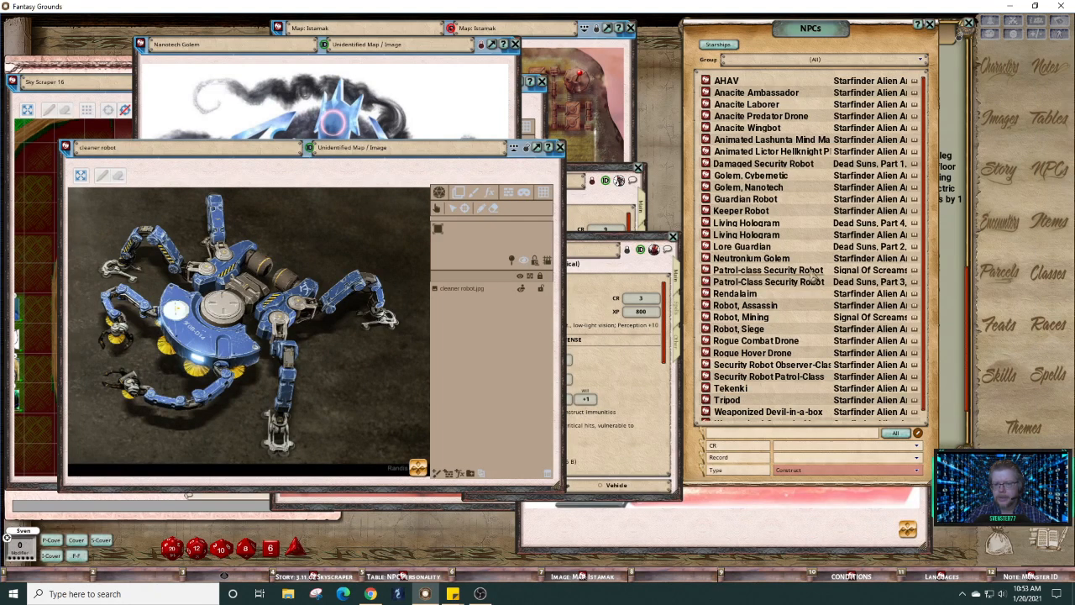
left_click(930, 25)
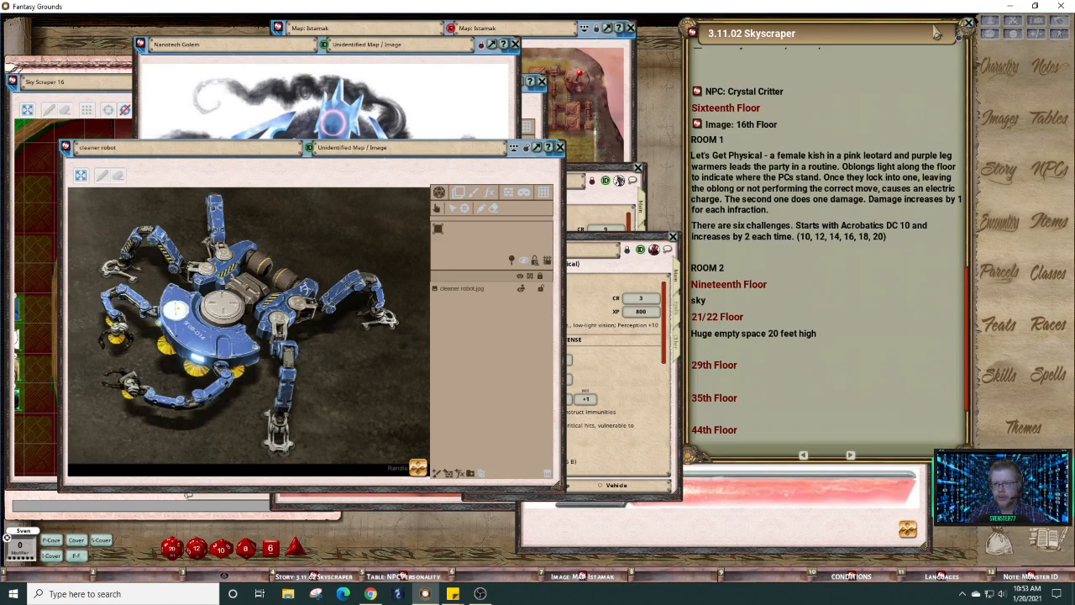
Step: Add blank lines below the ROOM 2 heading of the Sixteenth Floor and write "This is the free wights and workout room."
scroll(812, 262, "down", 3)
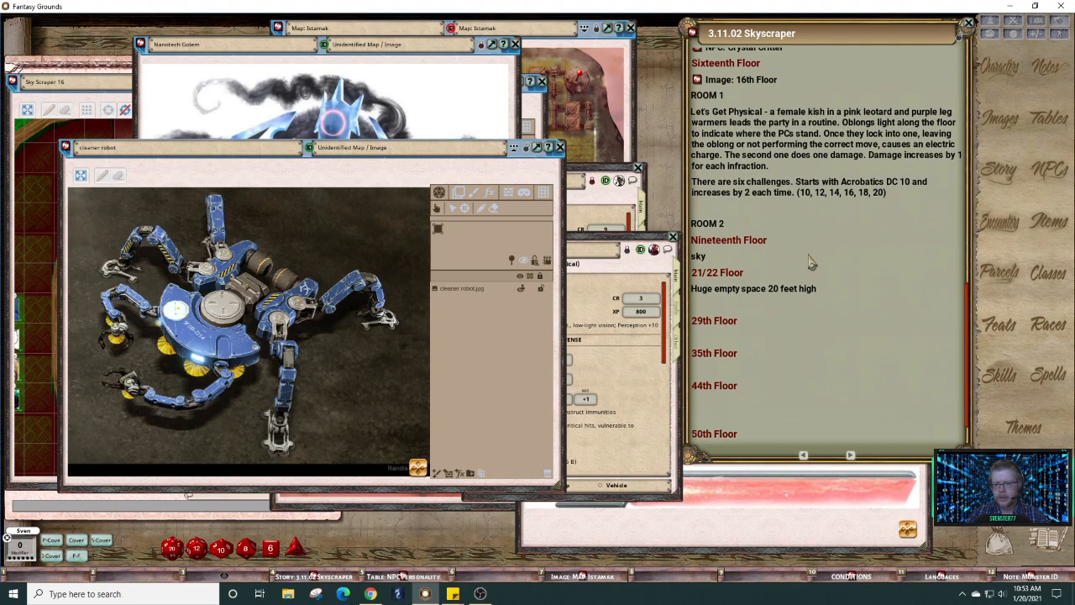
scroll(811, 262, "up", 2)
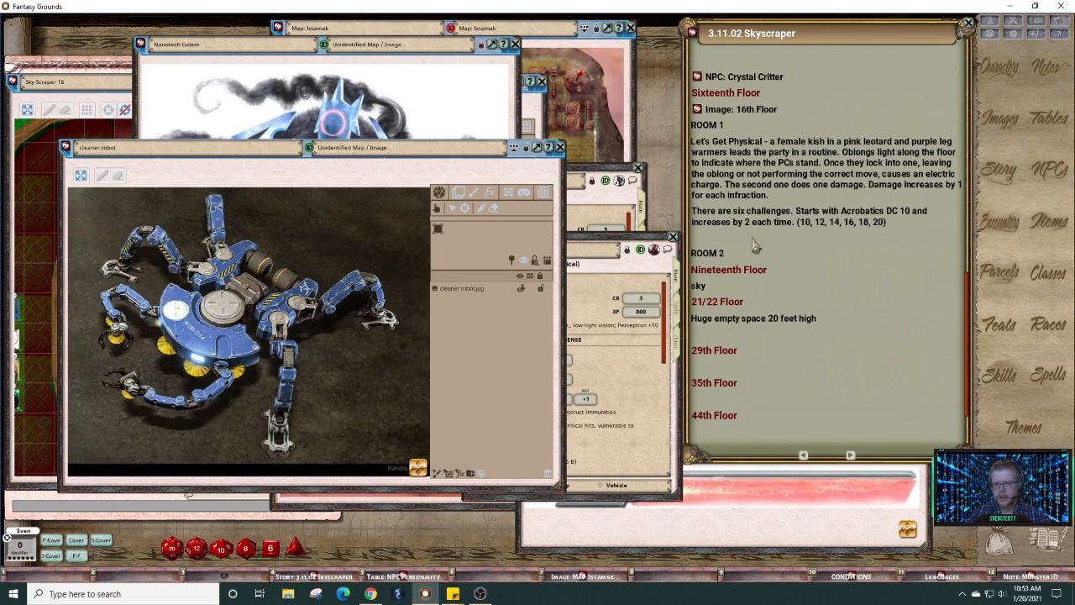
left_click(727, 253)
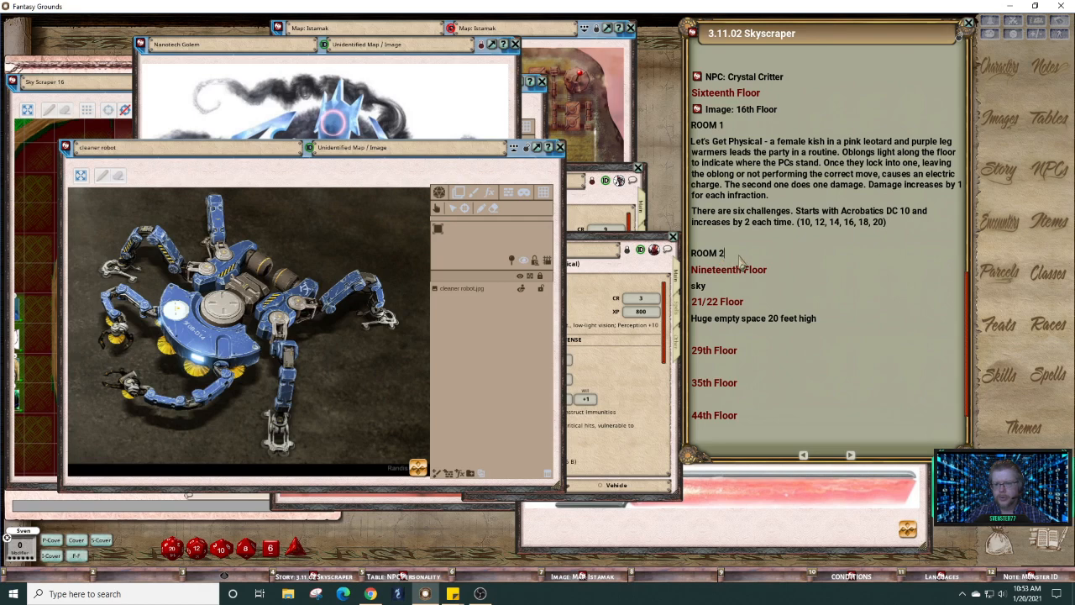
key("Return")
key("Return")
key("Return")
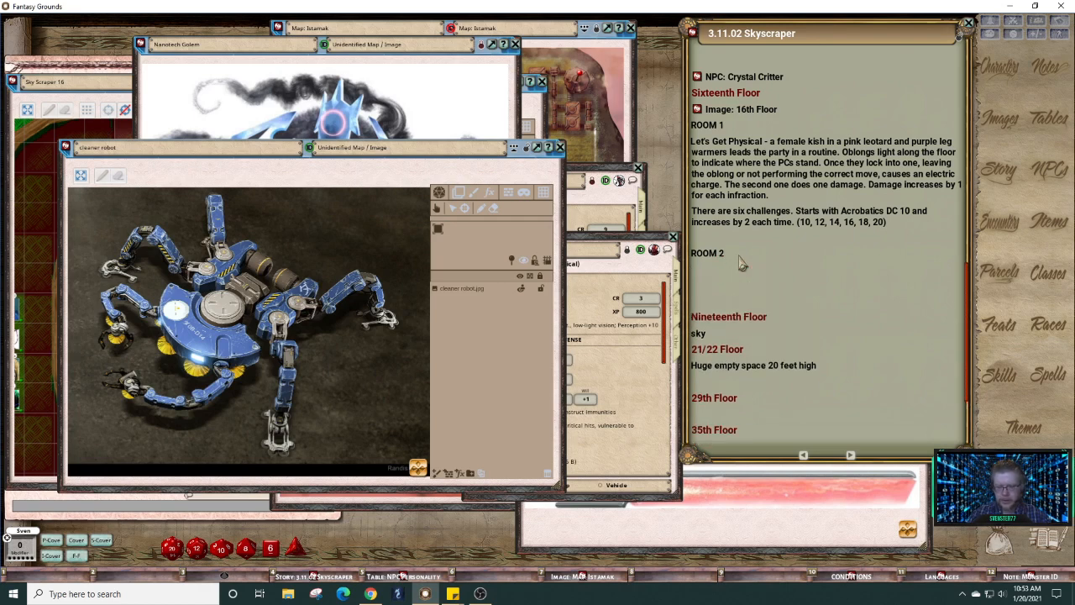
type("This")
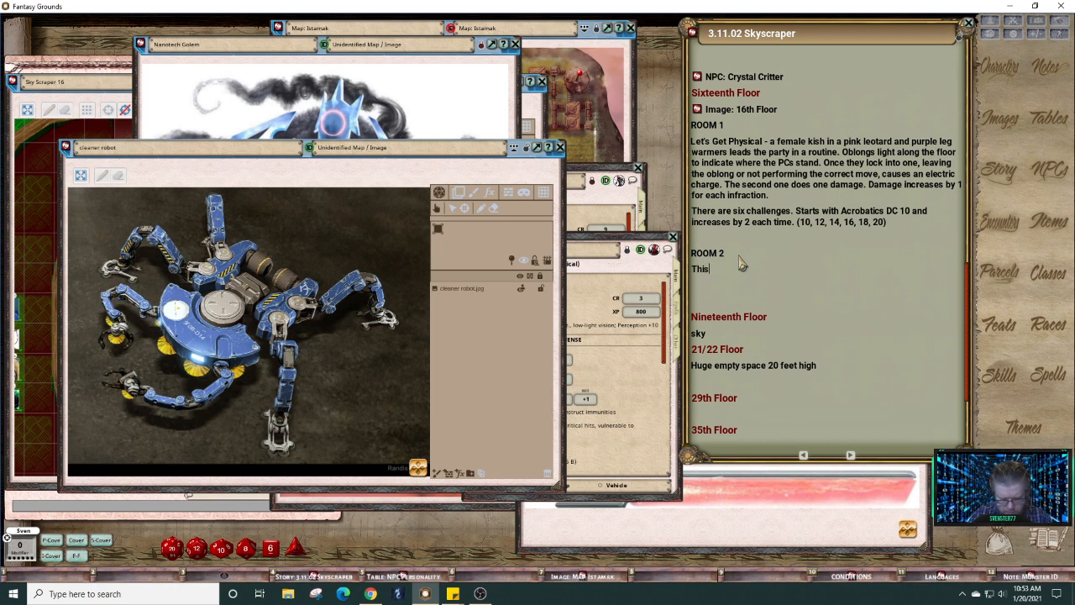
type(" is th")
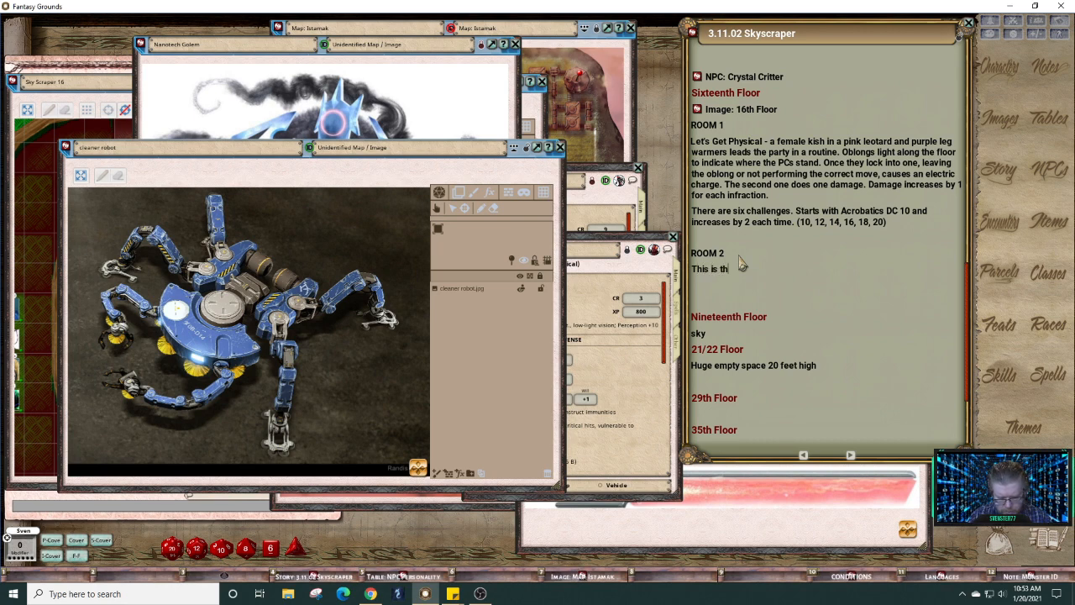
type("e free wights and workout")
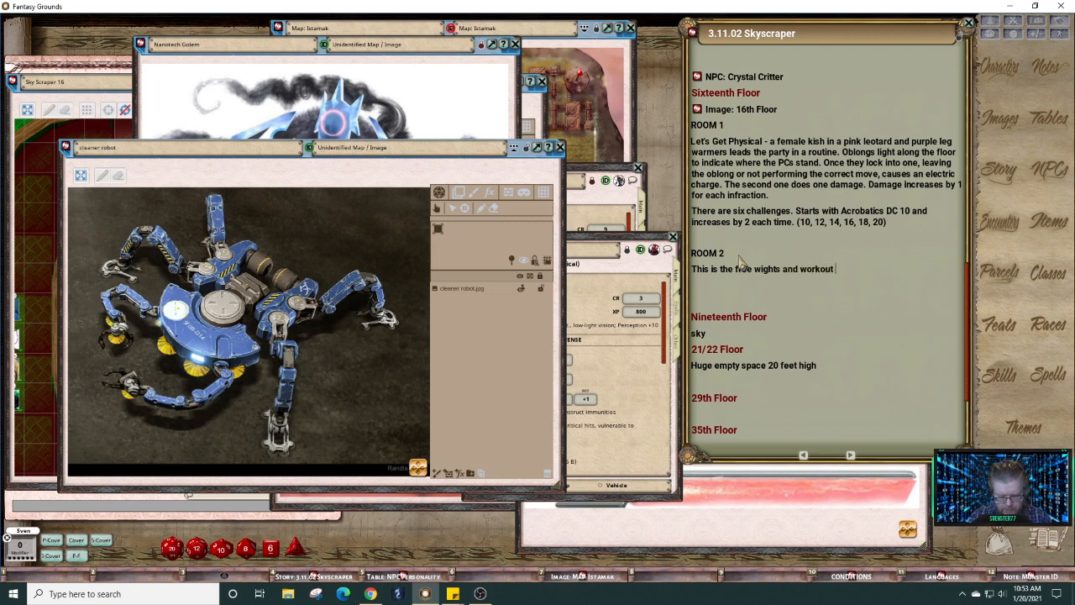
type(" room.")
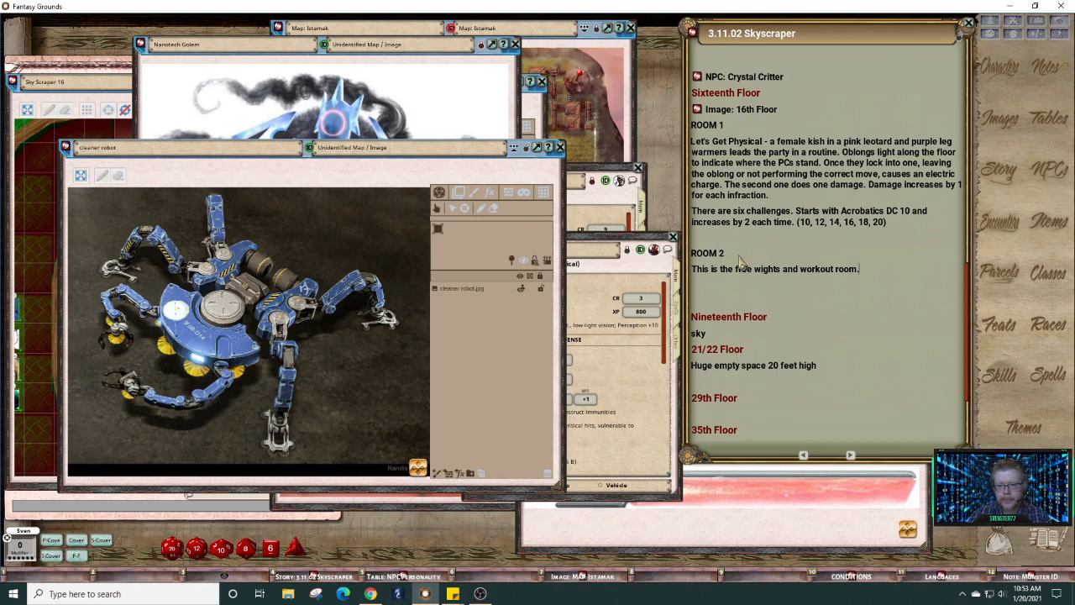
Step: Continue the Room 2 text with "There is a cleaning robot and a trainer robot who have both gone insane after several hundred years of neglect."
type(" There is a cle")
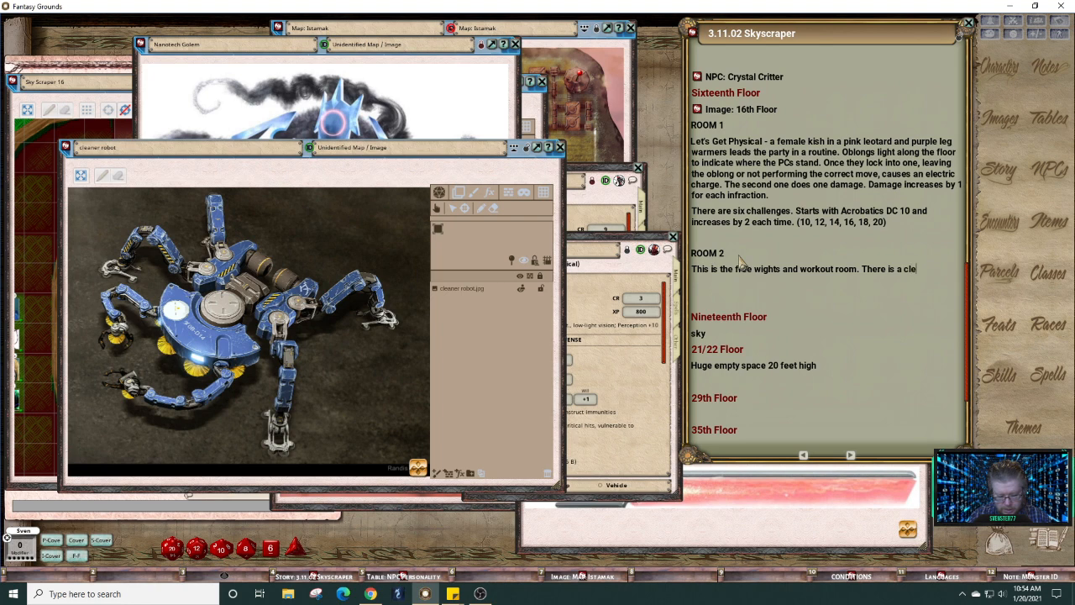
type("aning robot and a")
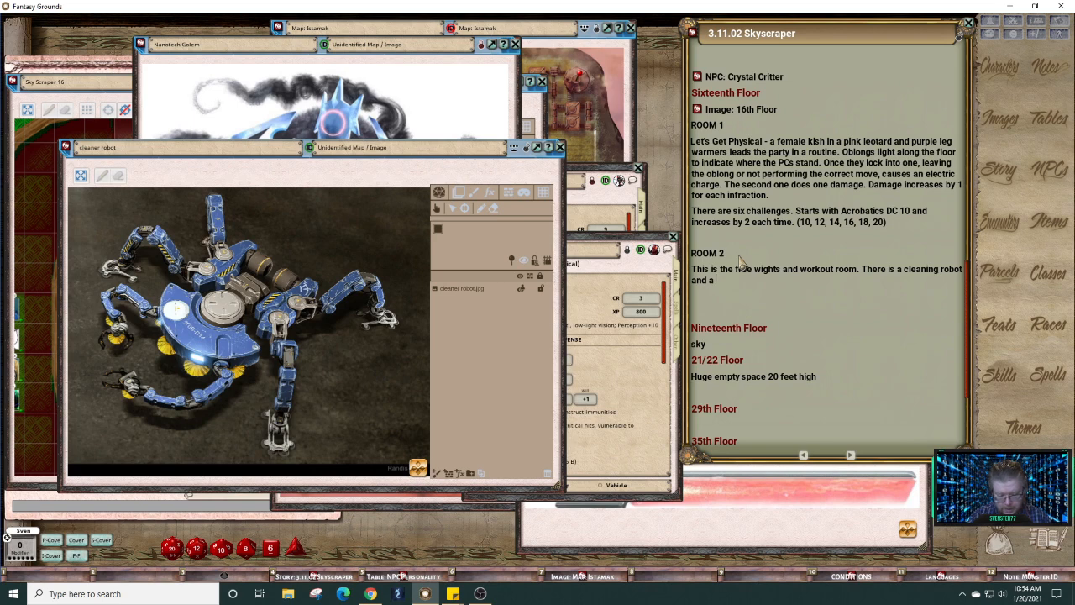
type(" trainer rob")
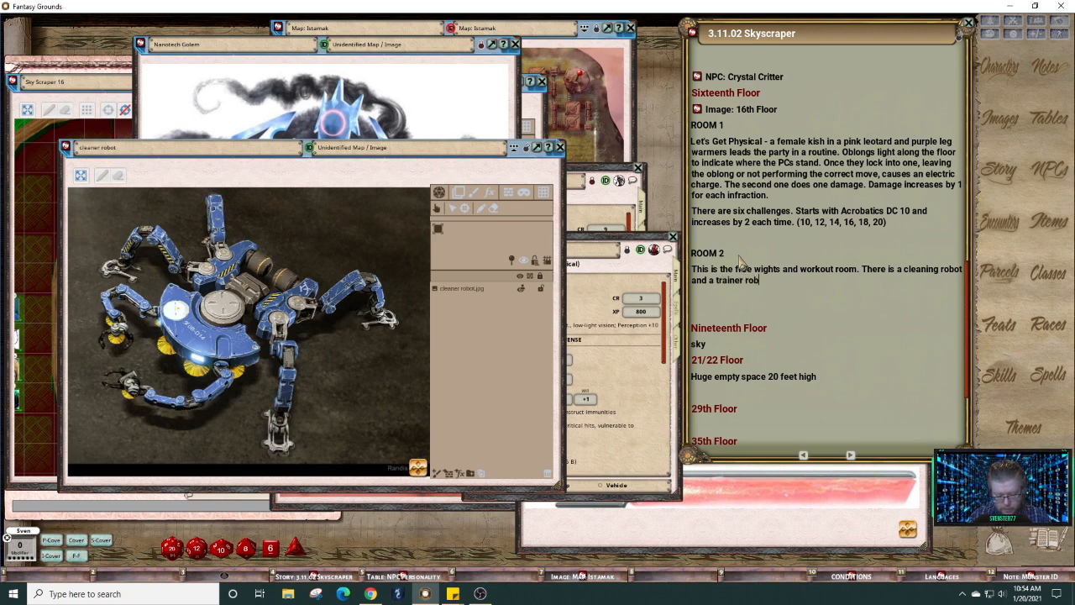
type("ot who have both gone insane after")
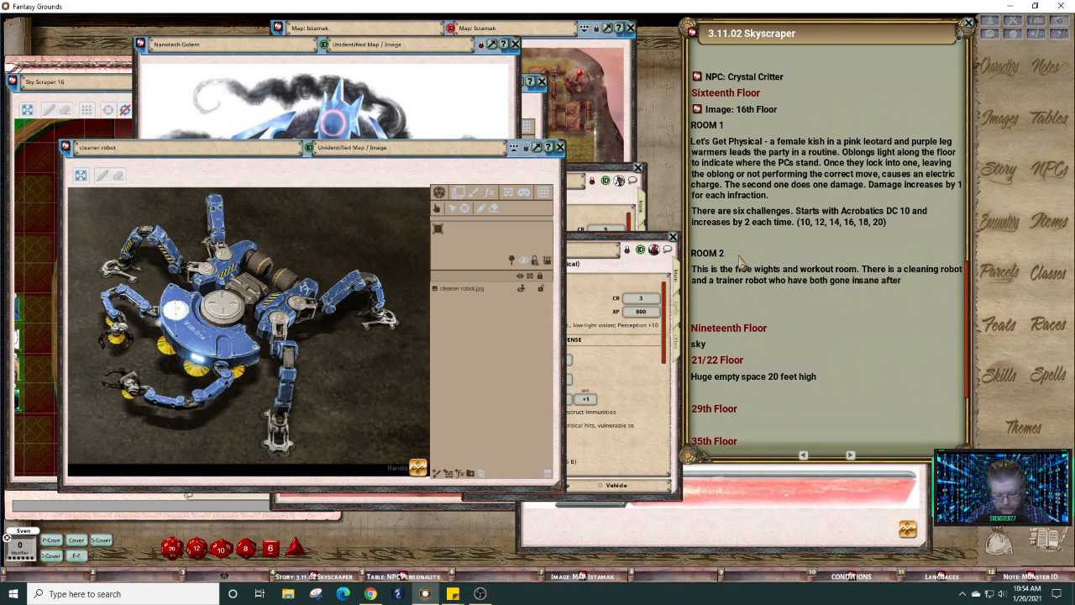
type(" several hundred years of")
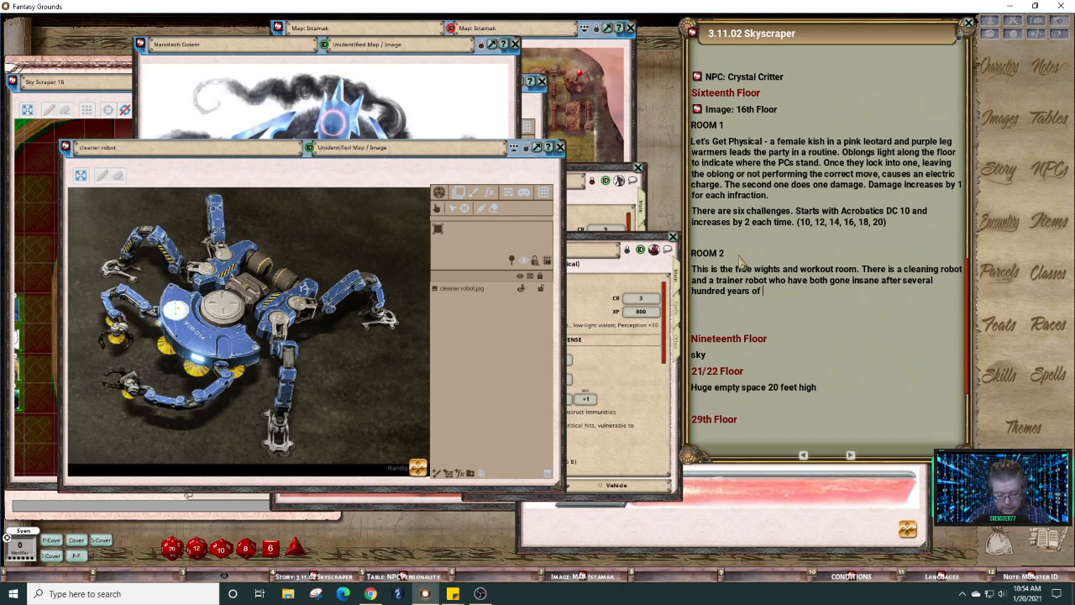
type(" neglect.")
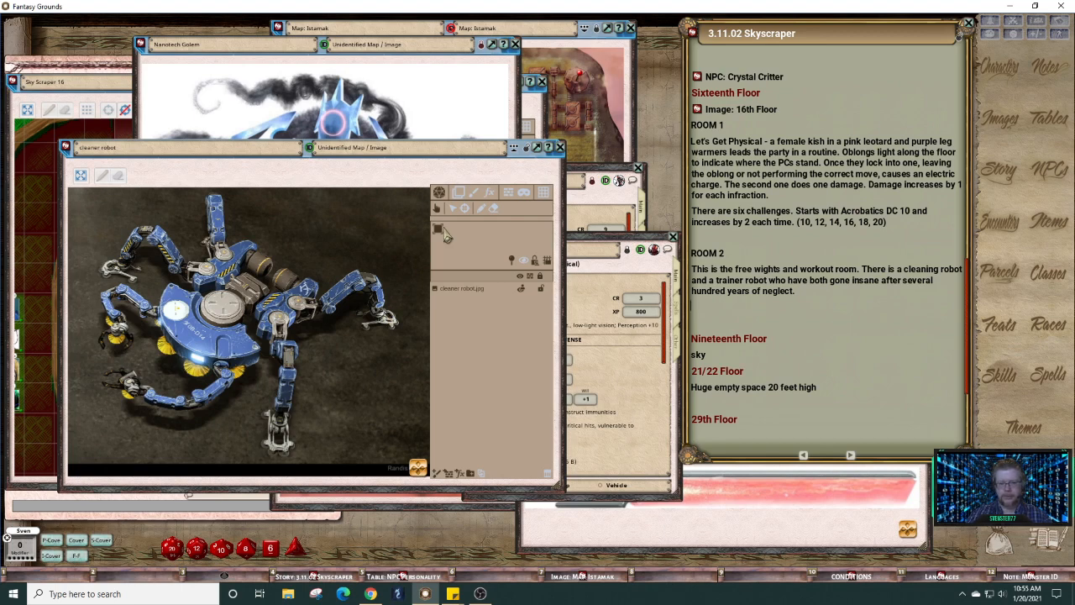
Step: Lock the cleaner robot image and link it below the Room 2 description, closing the cleaner robot and Nanotech Golem images
left_click(526, 148)
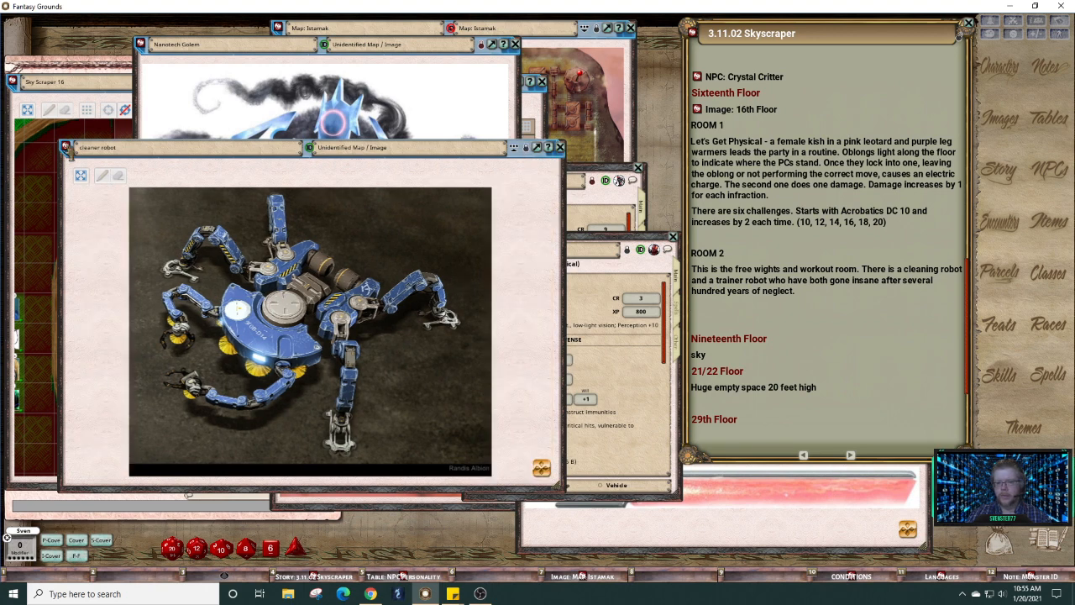
left_click_drag(68, 150, 708, 312)
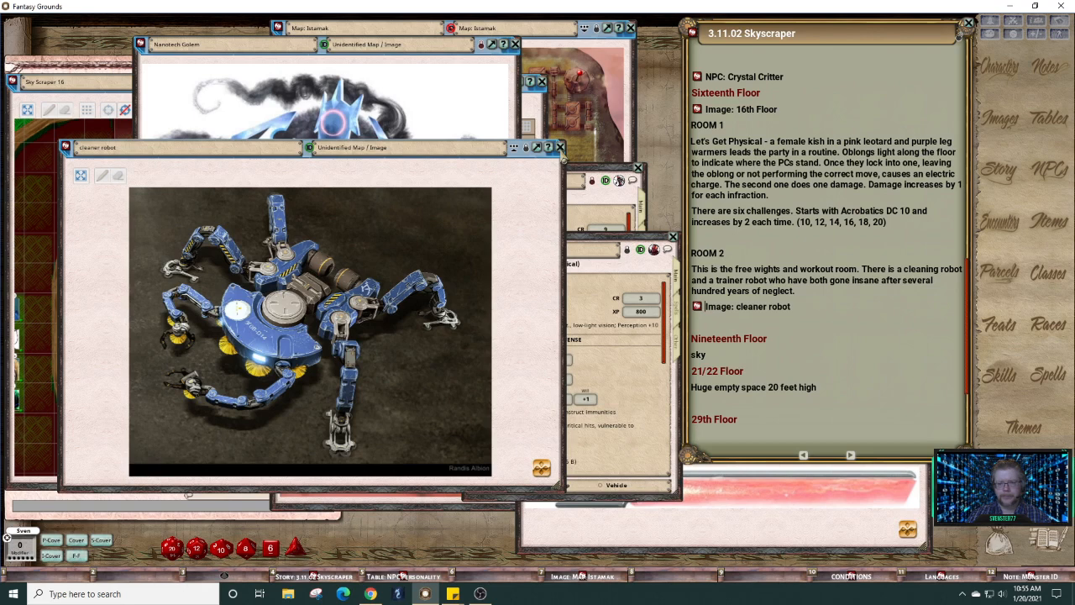
left_click(560, 148)
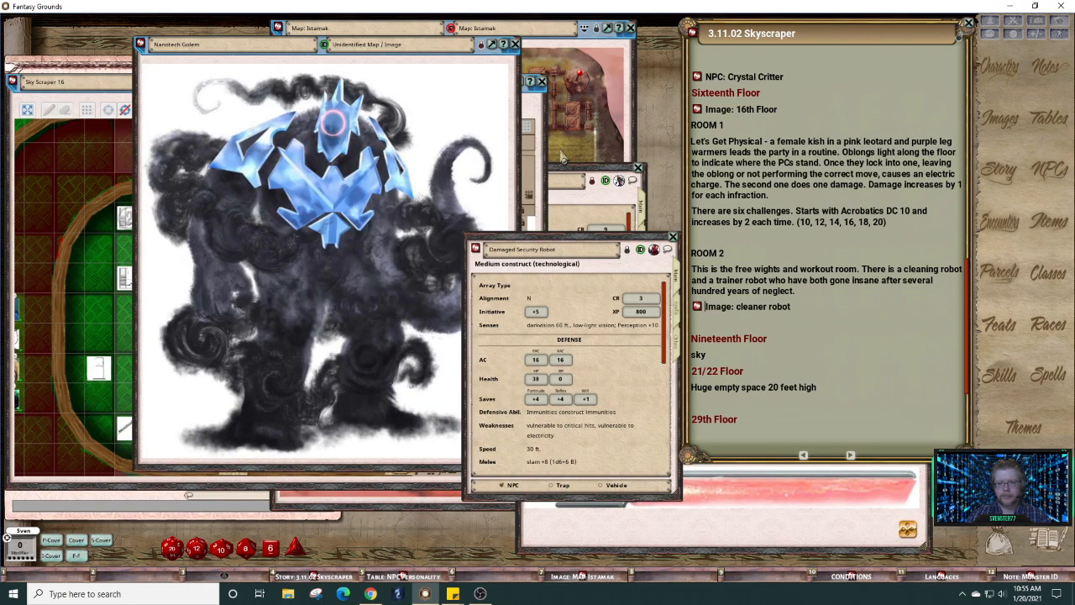
left_click(516, 44)
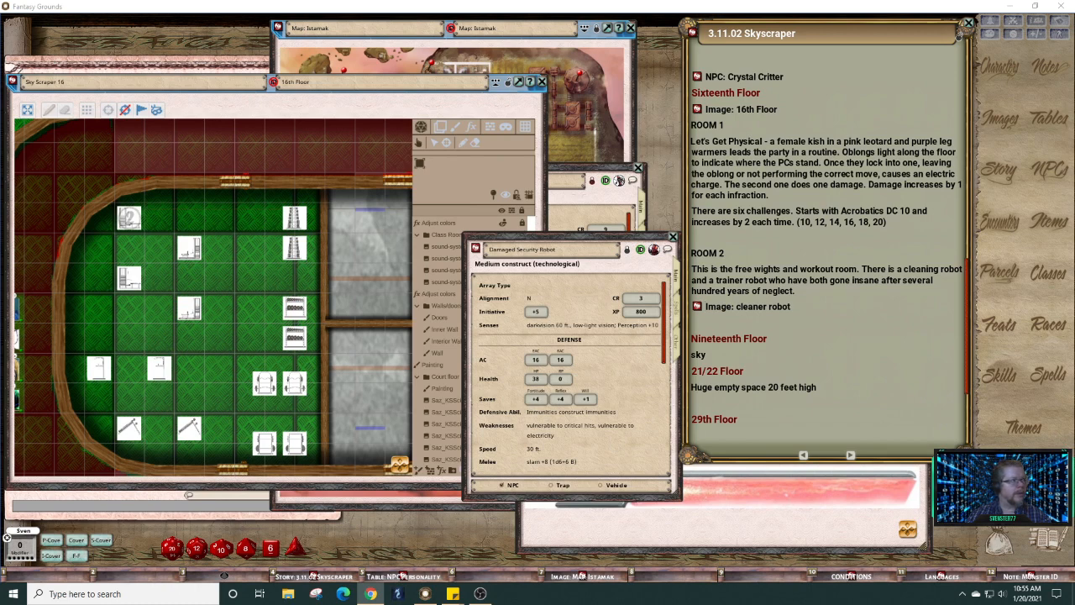
Step: Switch to Chrome, move its window fully into view and open the bookmarked RollAdvantage Token Stamp page
left_click(371, 594)
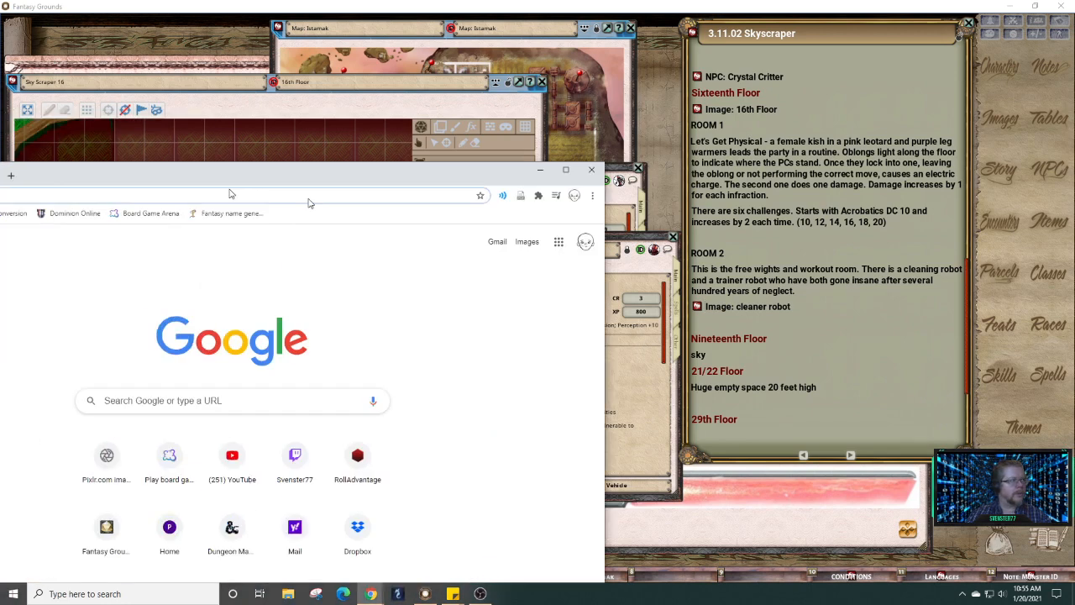
left_click_drag(403, 99, 373, 58)
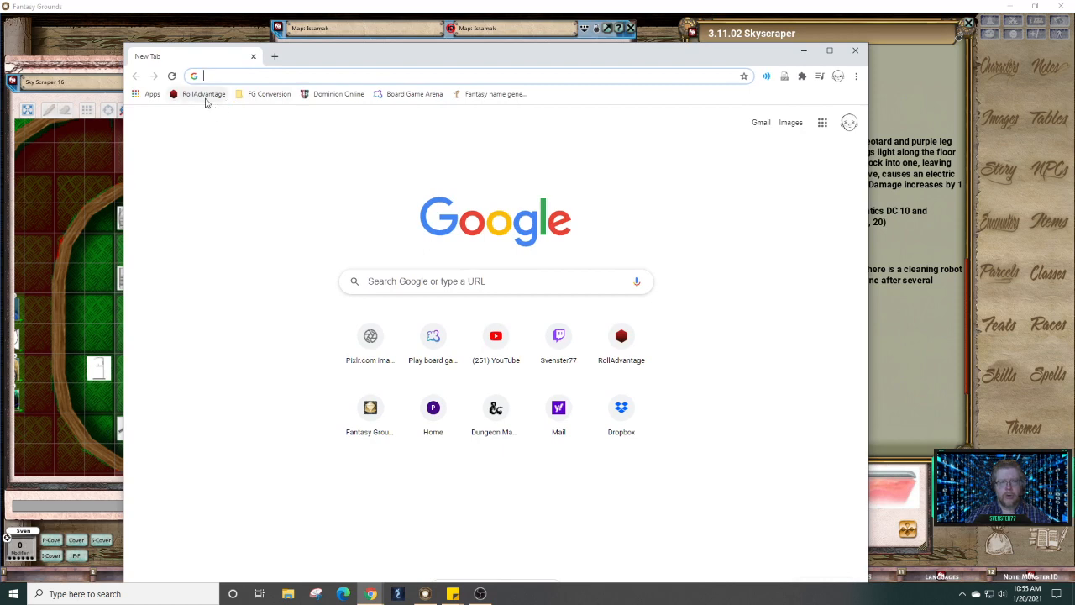
left_click(203, 94)
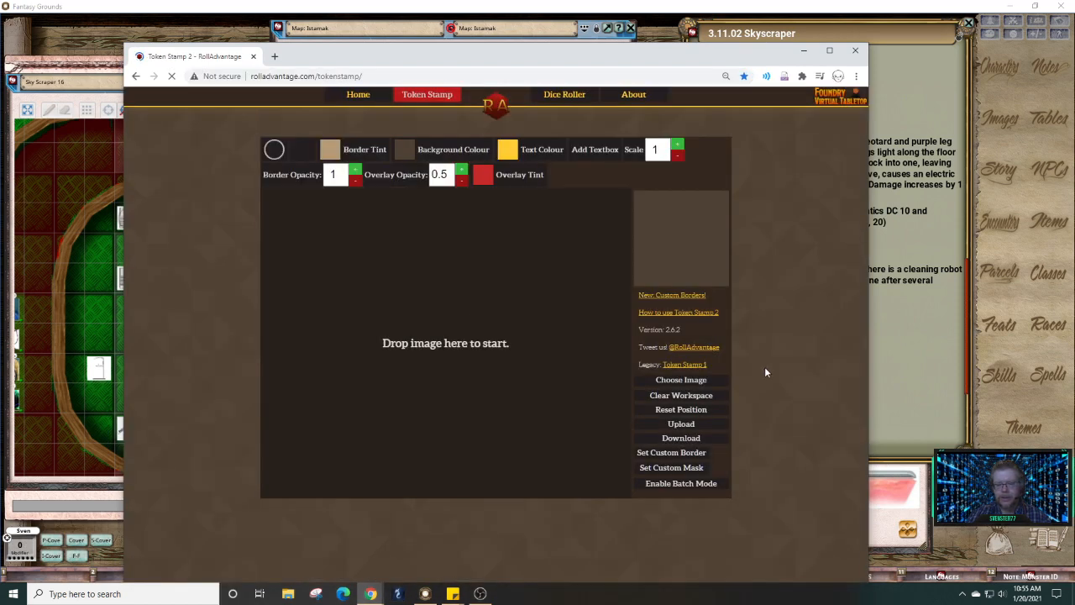
Step: Load the cleaner robot picture from the Fantasy Grounds images folder into Token Stamp
left_click(683, 382)
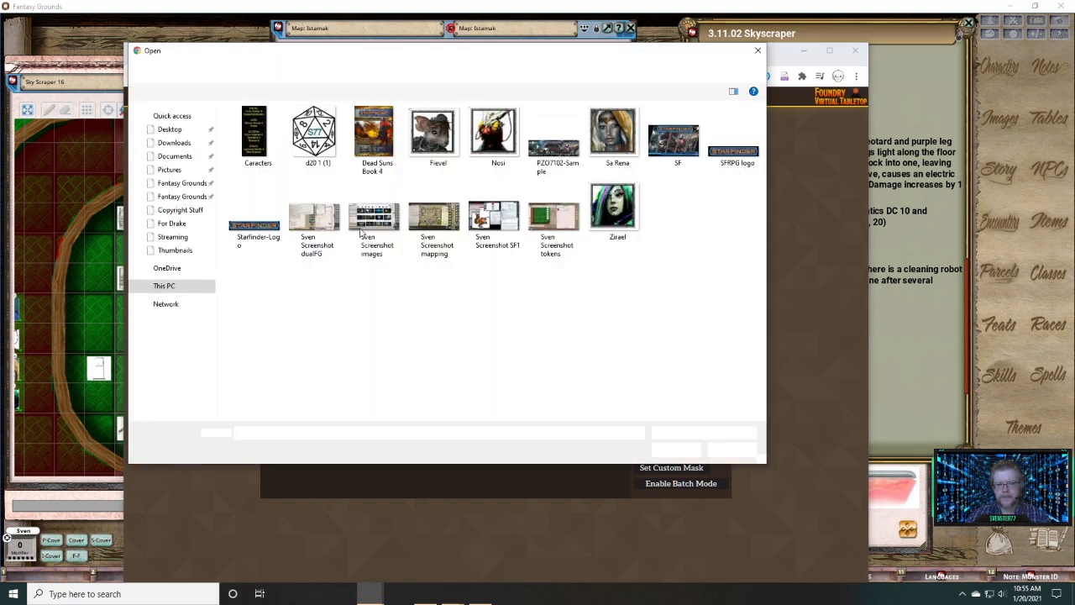
left_click(182, 197)
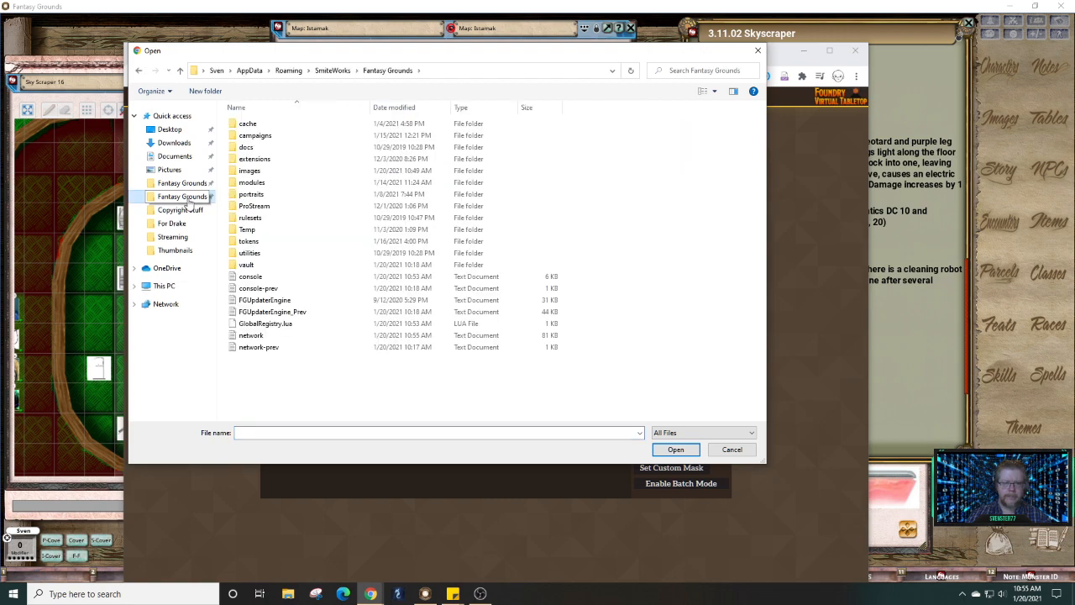
double_click(250, 171)
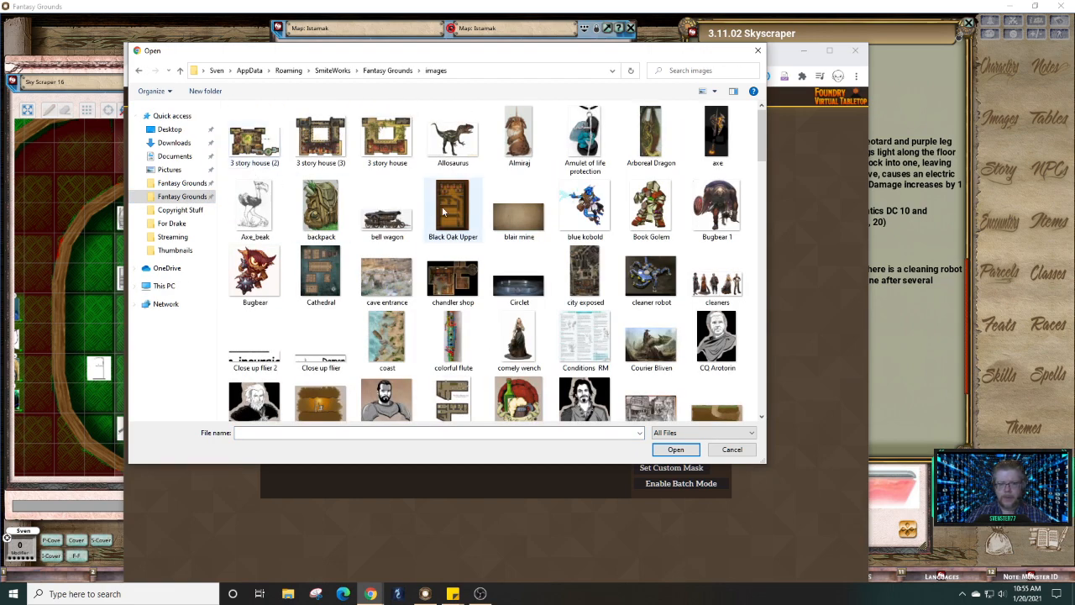
left_click(651, 276)
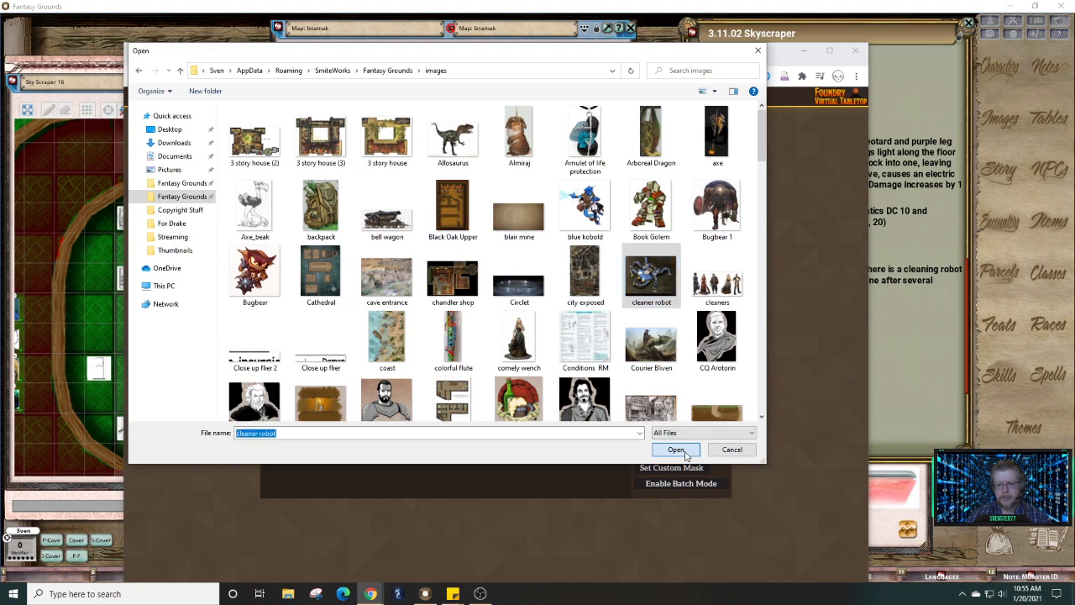
left_click(676, 450)
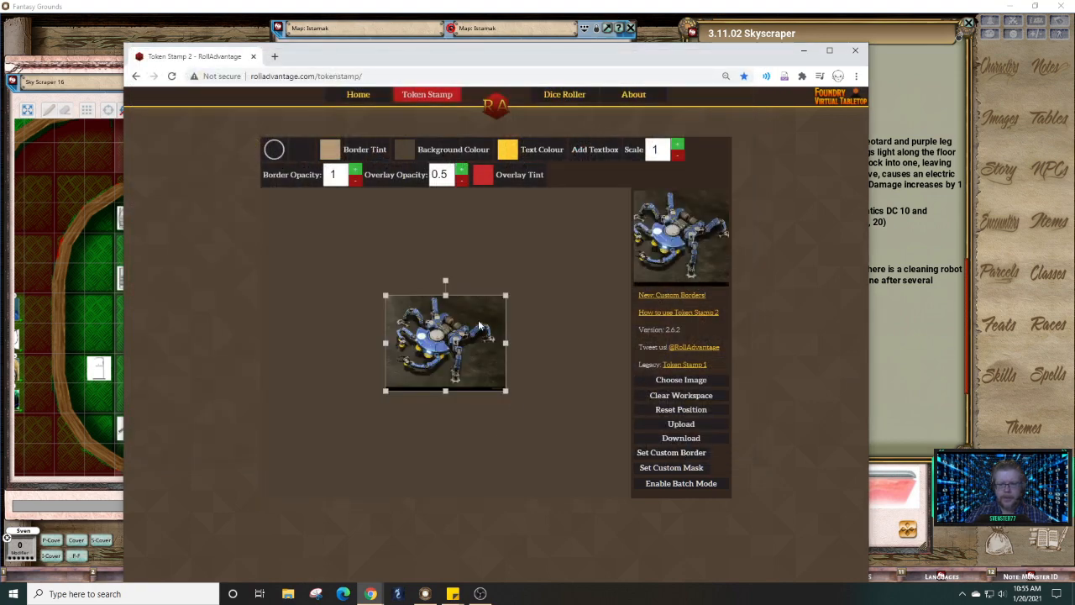
Step: Give the cleaner robot token a hexagonal border and tint the border dark blue
left_click(274, 150)
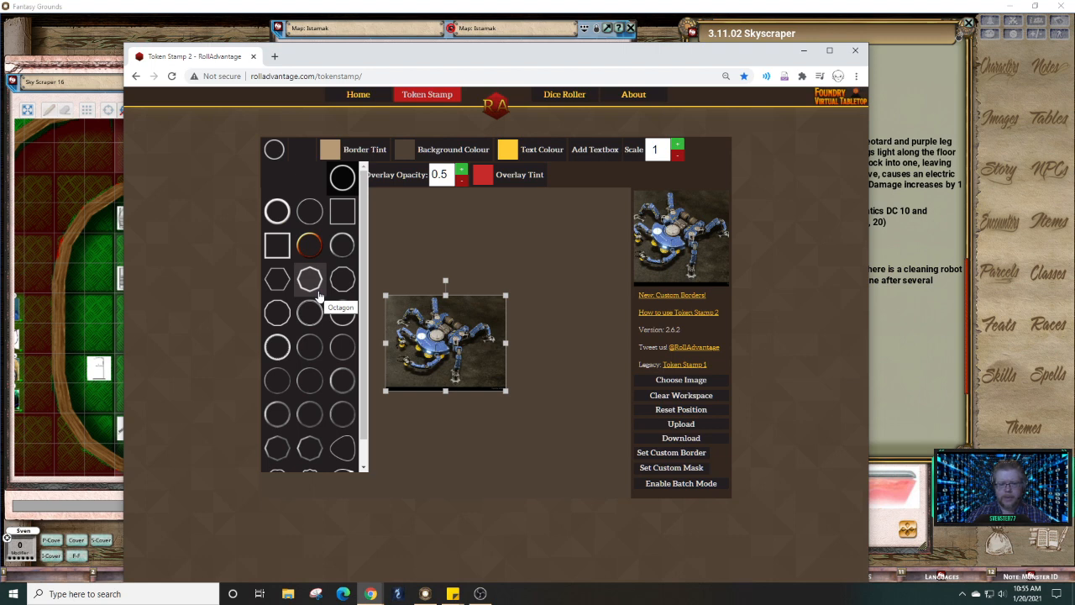
left_click(284, 285)
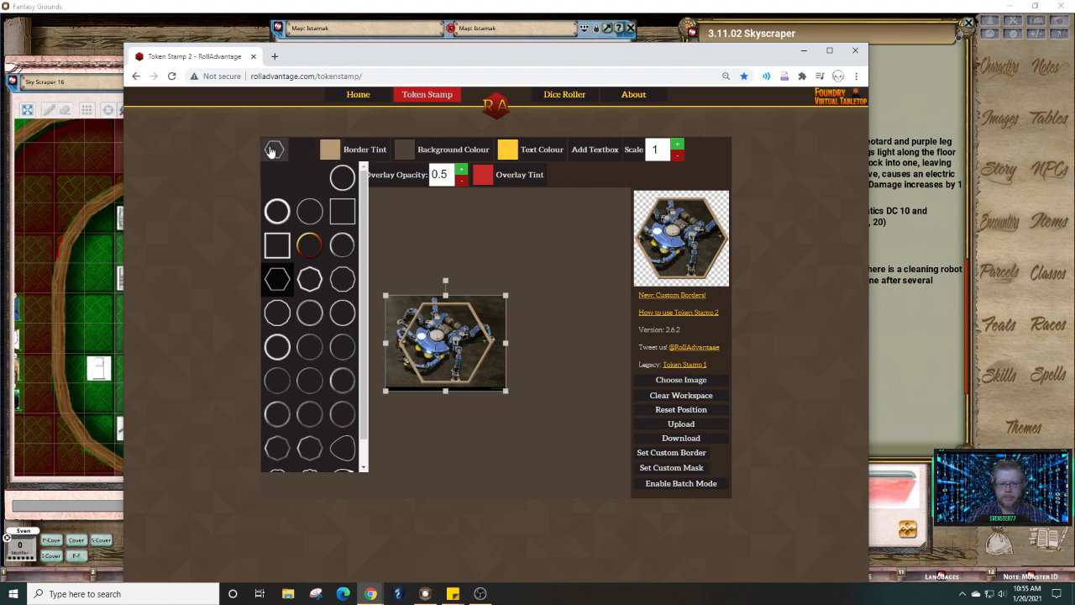
scroll(273, 203, "down", 1)
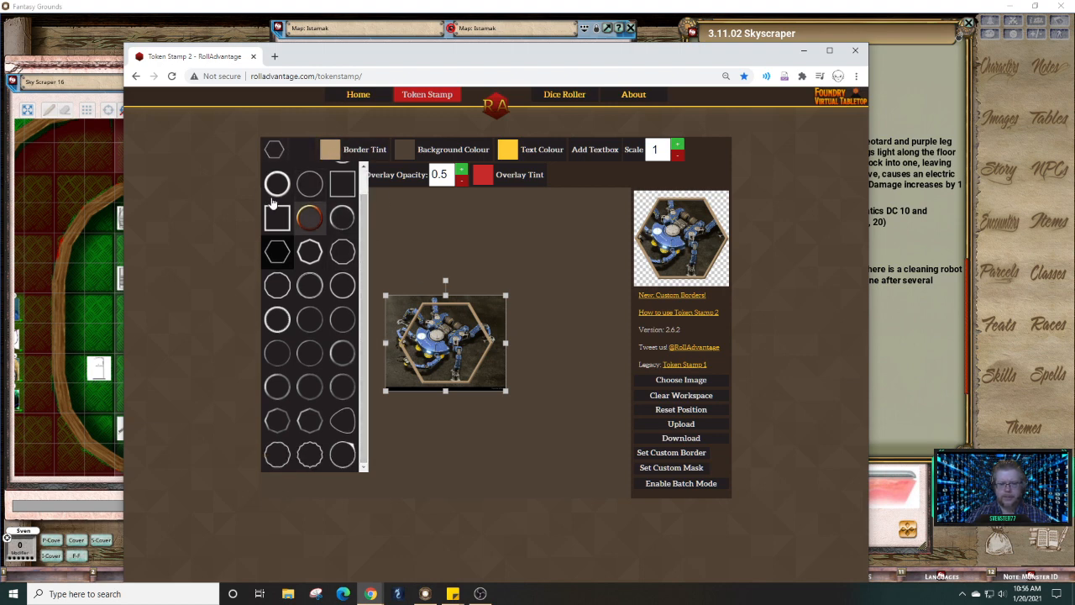
left_click(274, 150)
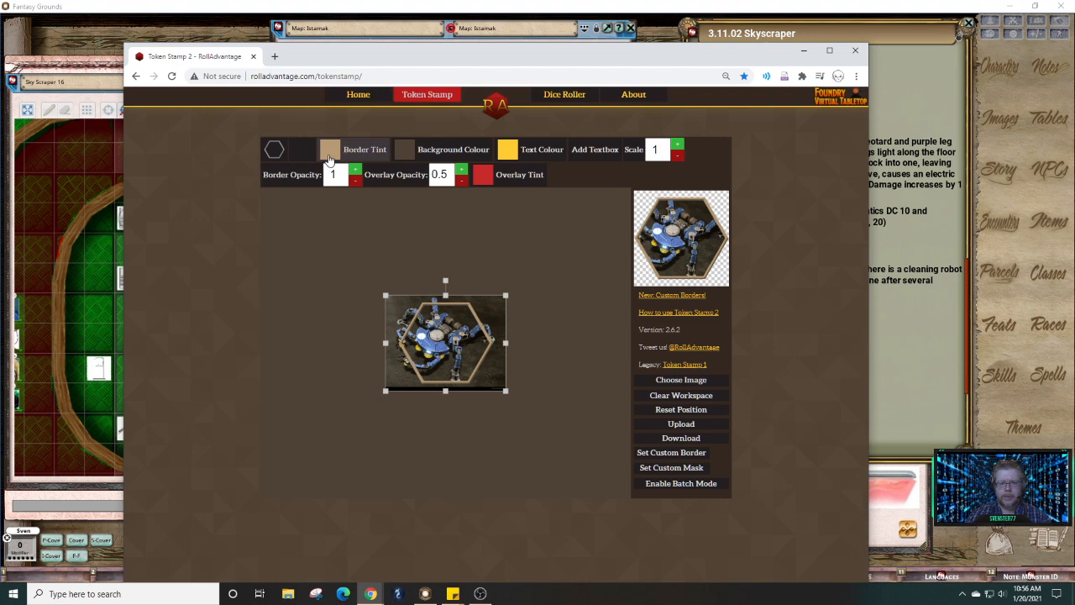
left_click(330, 151)
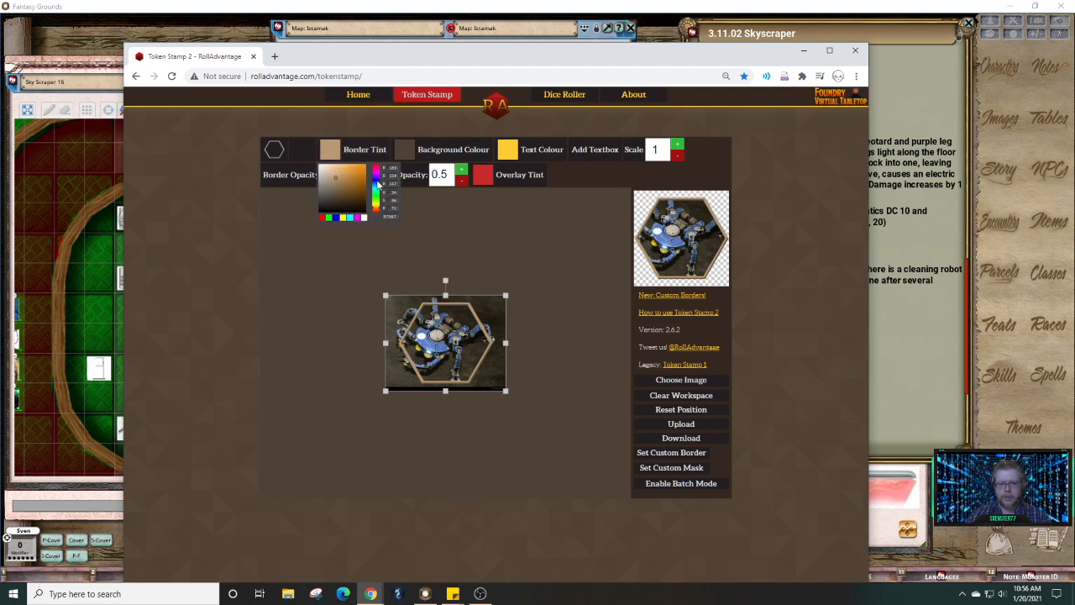
left_click(378, 181)
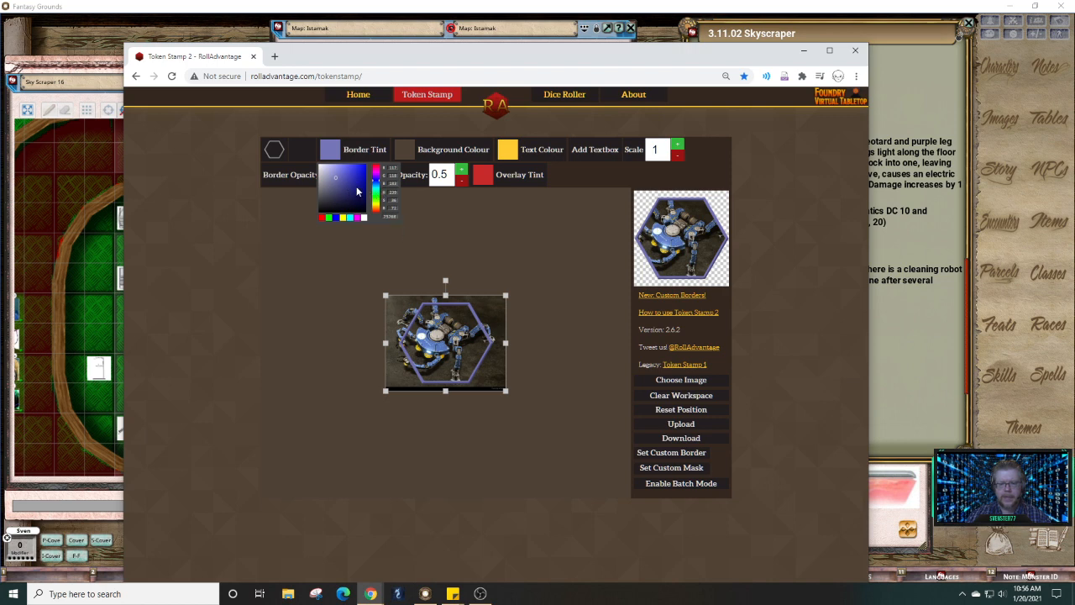
left_click(354, 181)
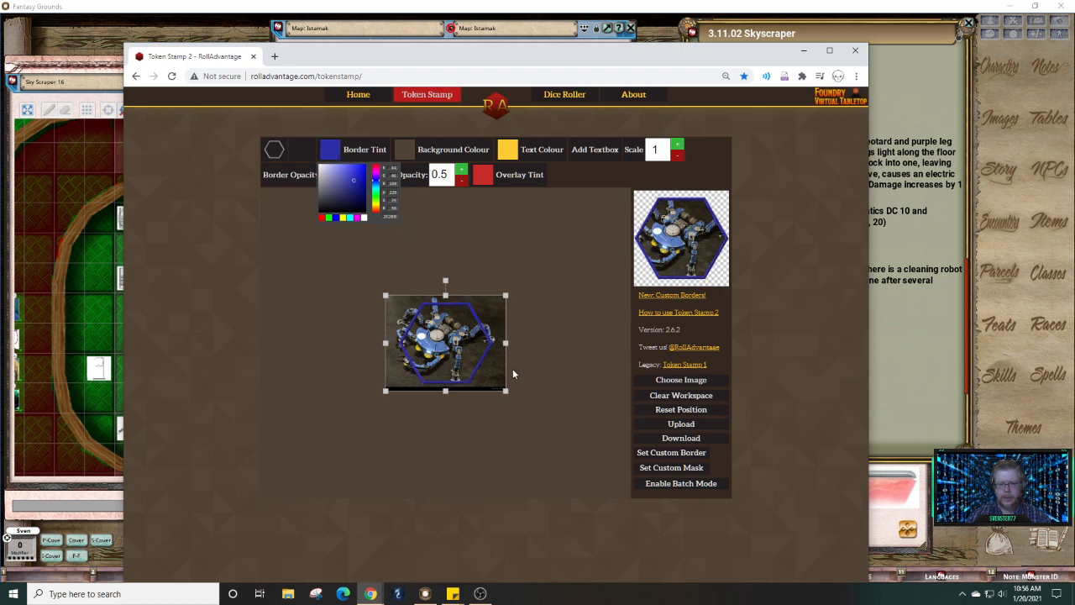
Step: Resize and reposition the cleaner robot picture so the whole robot fits inside the hexagonal border
left_click(504, 392)
left_click_drag(504, 391, 517, 400)
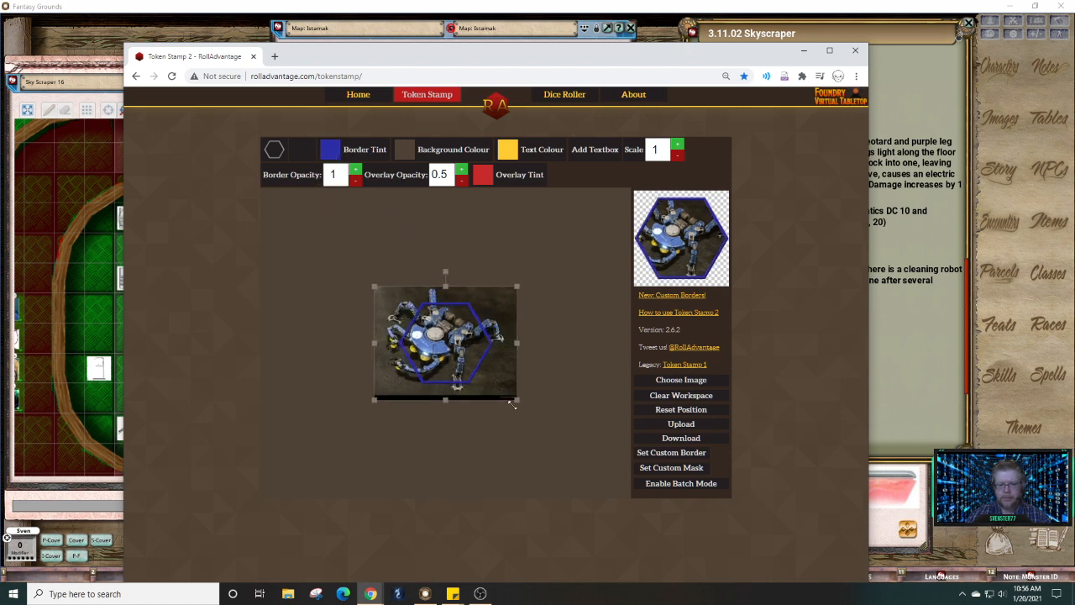
left_click_drag(478, 367, 507, 361)
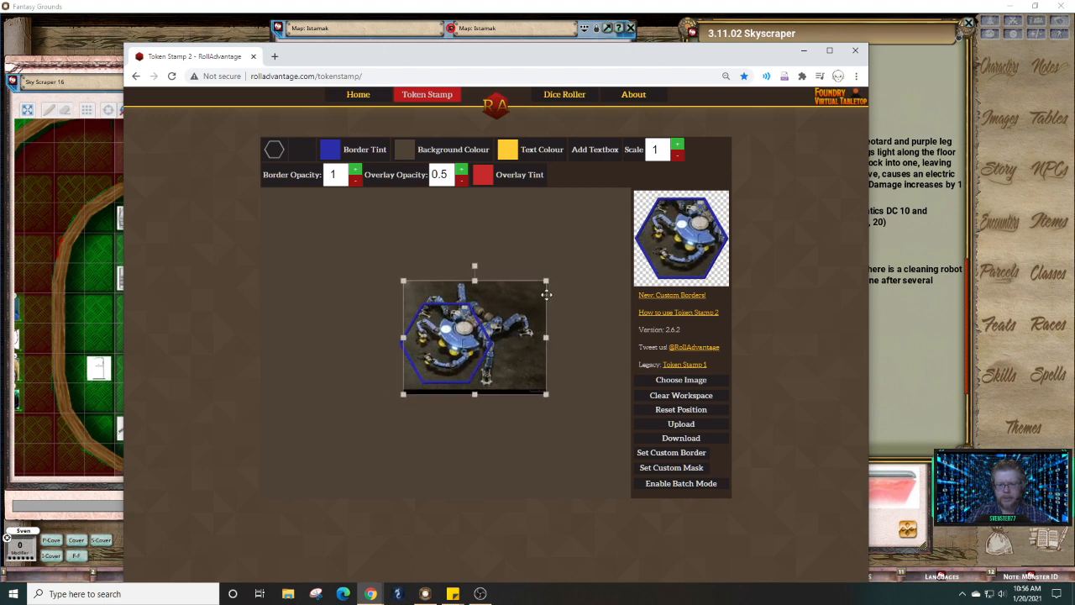
left_click_drag(546, 282, 492, 318)
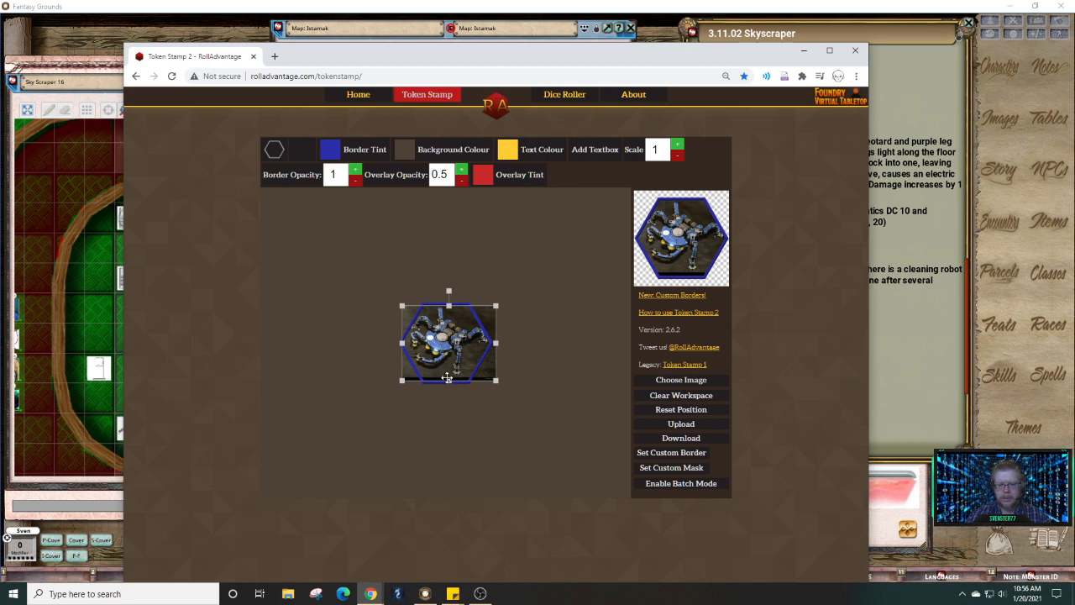
left_click_drag(448, 380, 448, 387)
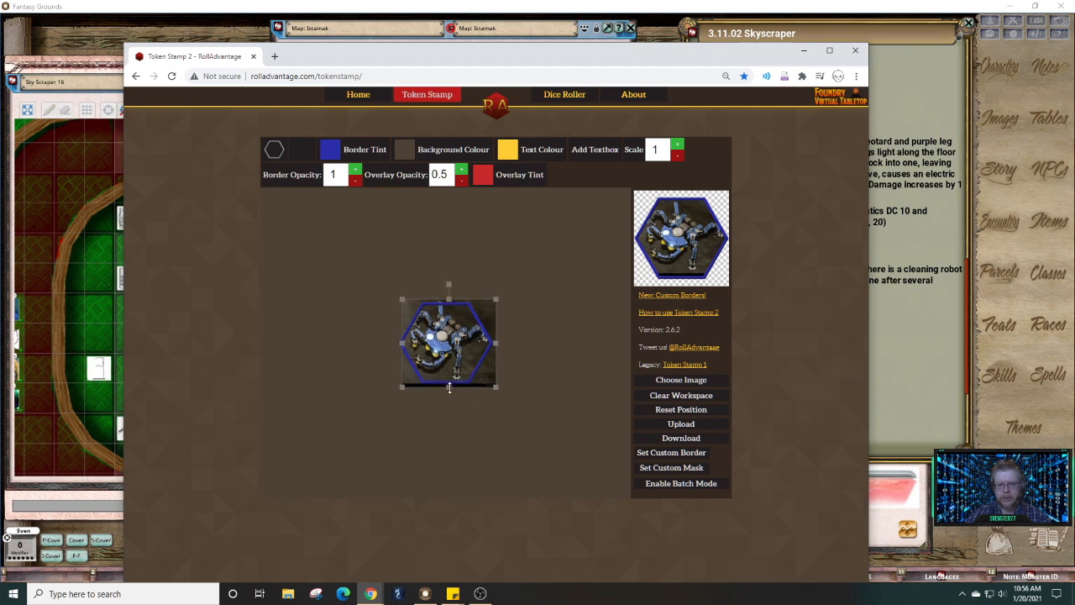
left_click_drag(456, 349, 458, 352)
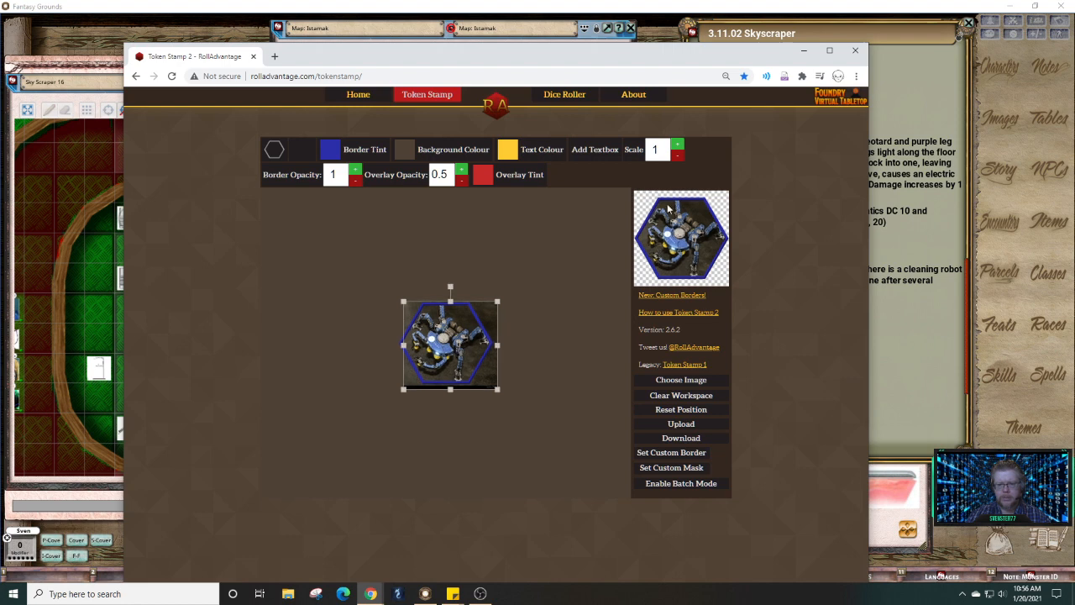
Step: Download the token as a PNG named "cleaner robot" into the Fantasy Grounds tokens folder
left_click(669, 440)
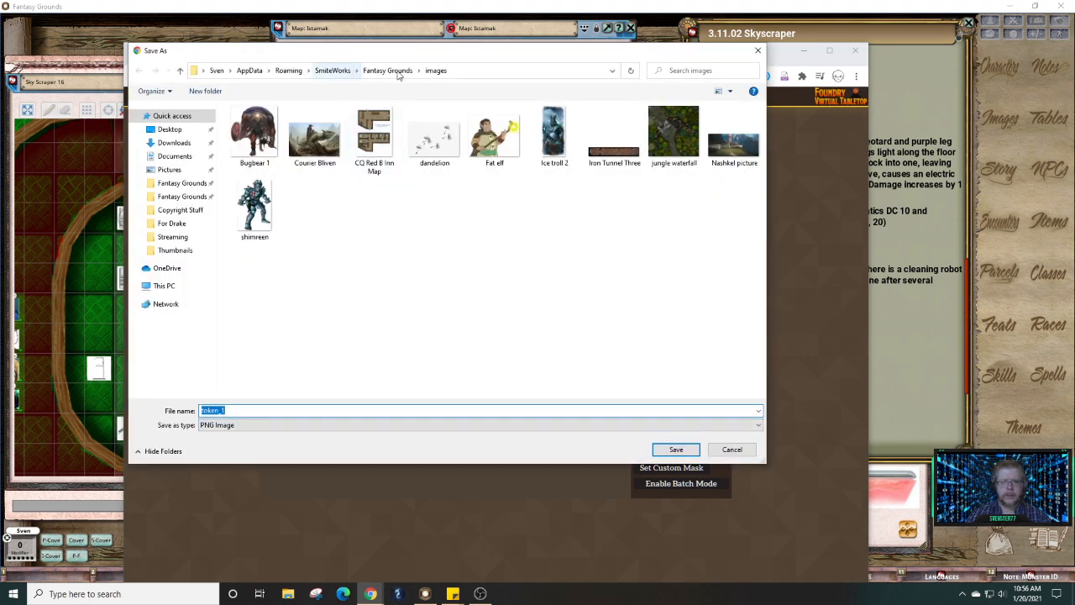
left_click(200, 196)
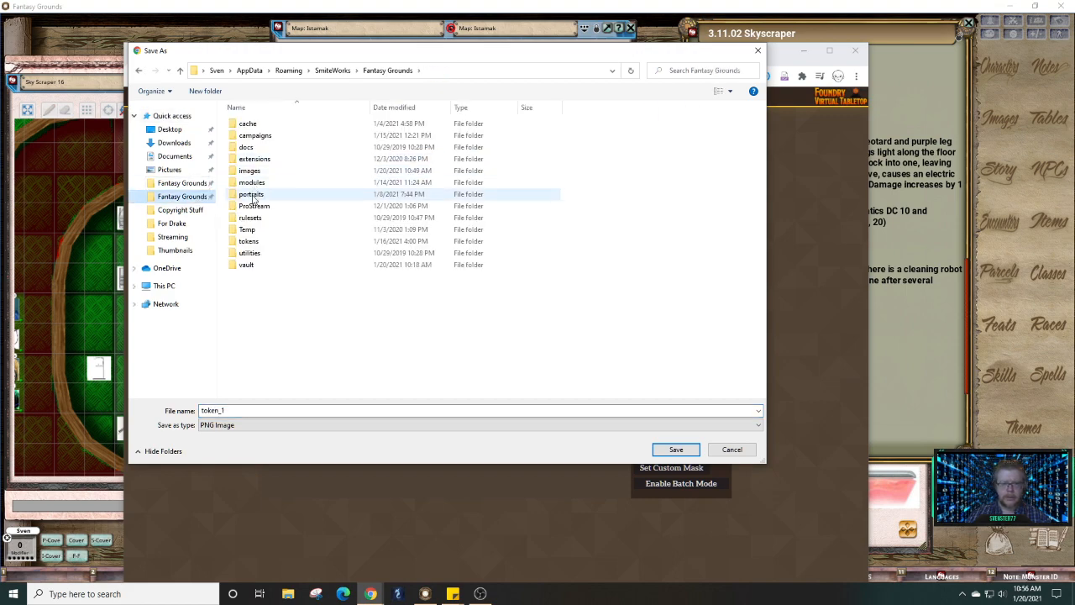
double_click(250, 243)
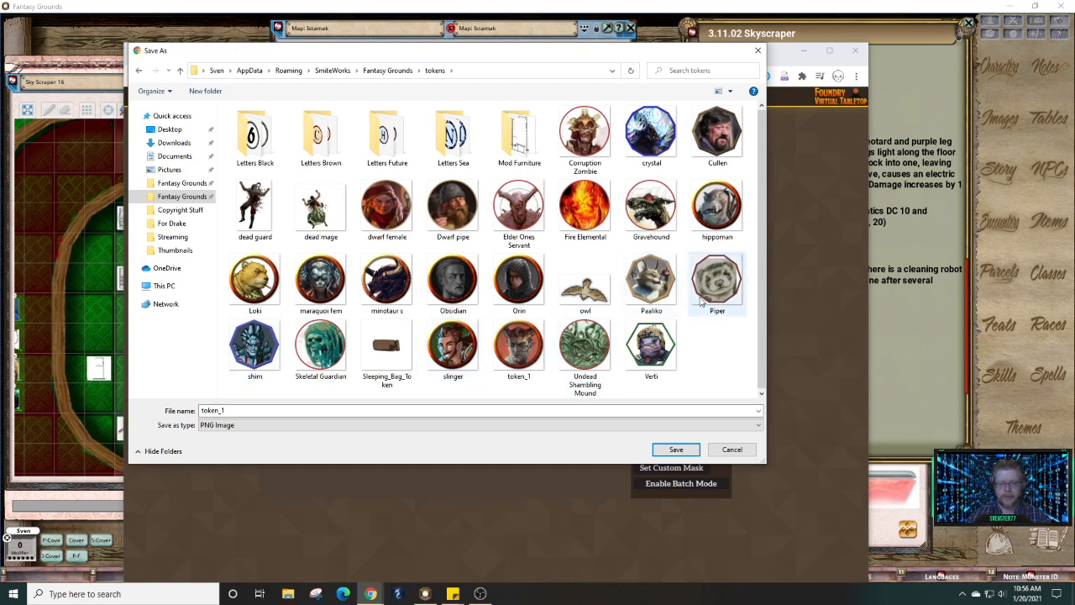
double_click(220, 410)
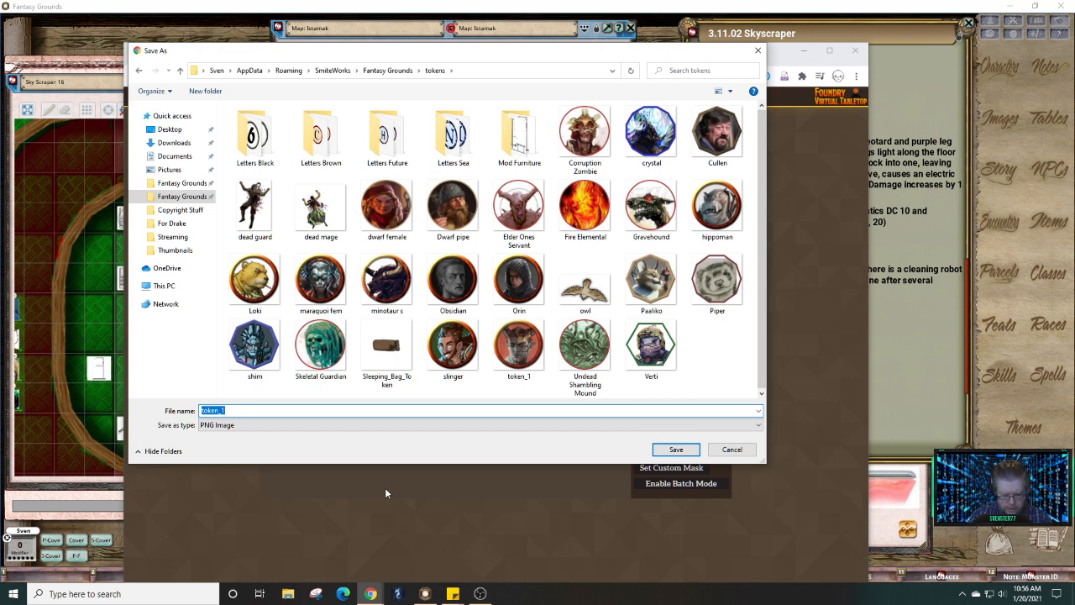
type("cleaner robot")
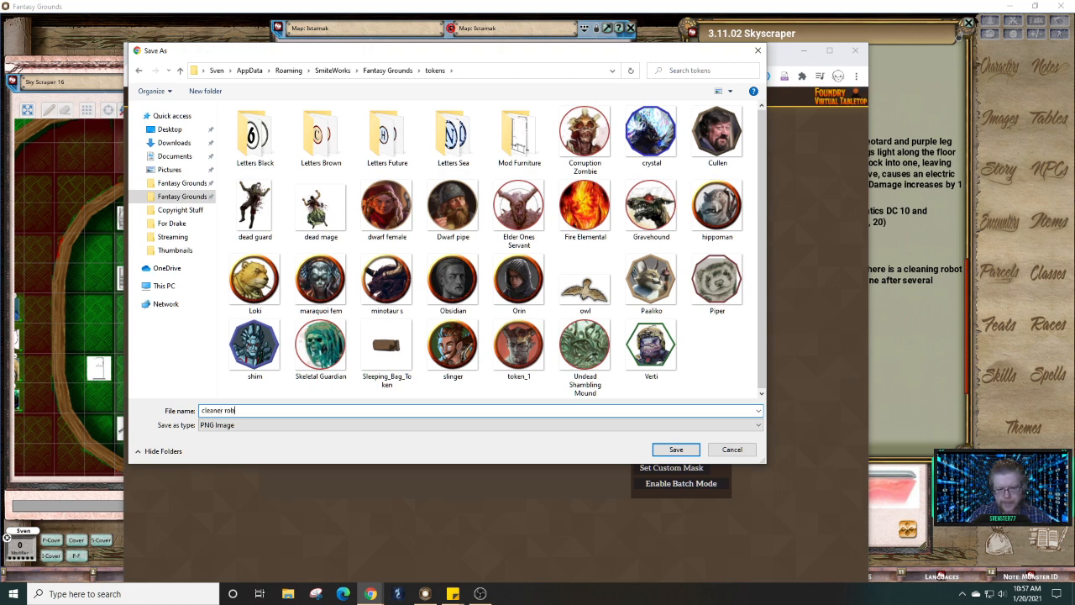
left_click(686, 450)
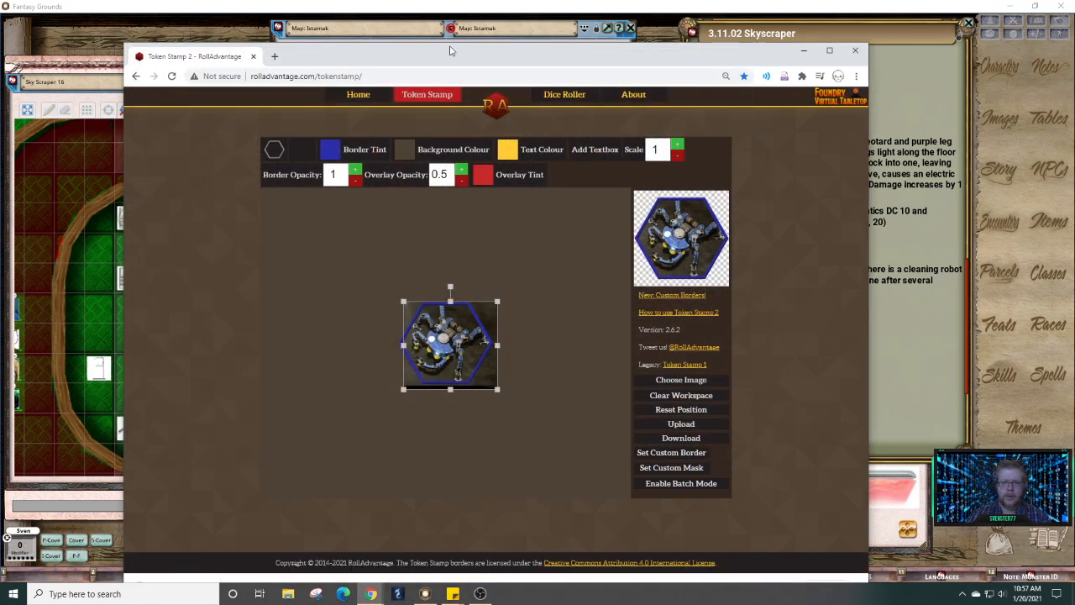
Step: Search Google Images for "sci fi physical trainer robot" in a new browser tab
left_click(274, 56)
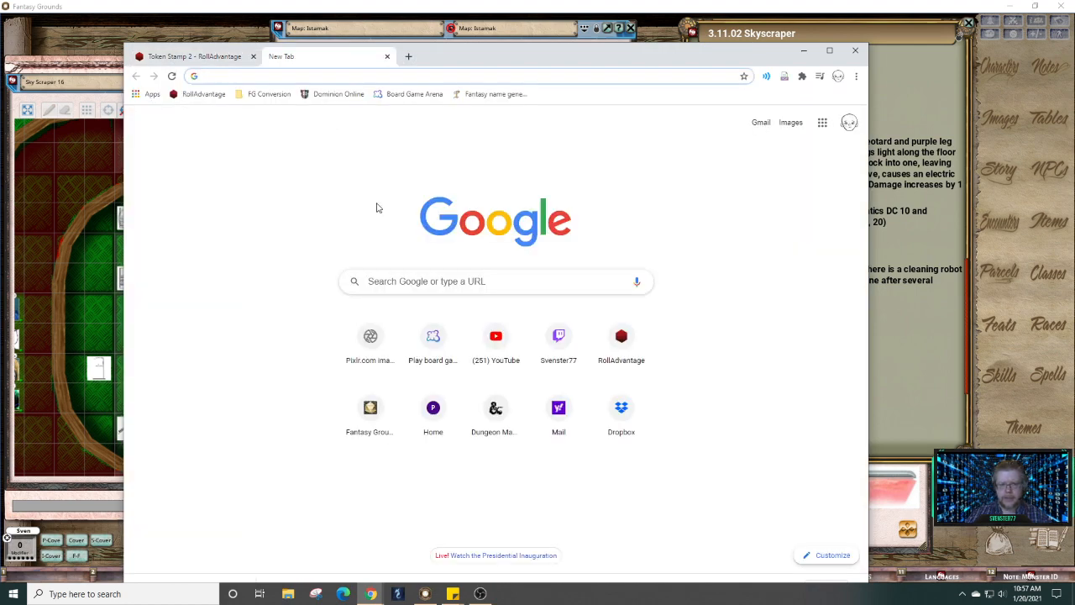
type("sci")
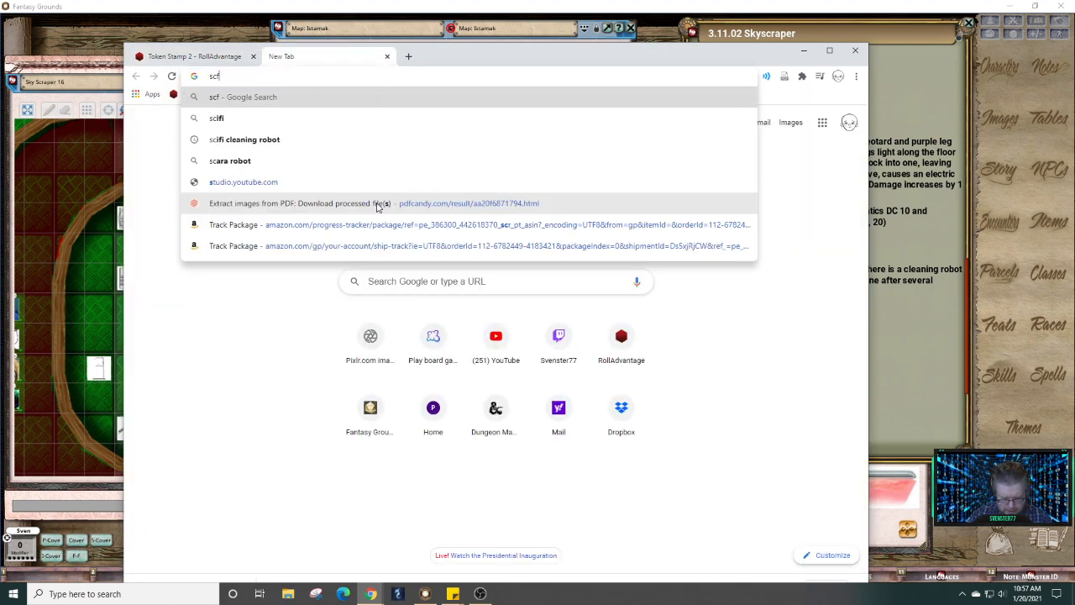
type(" fi ")
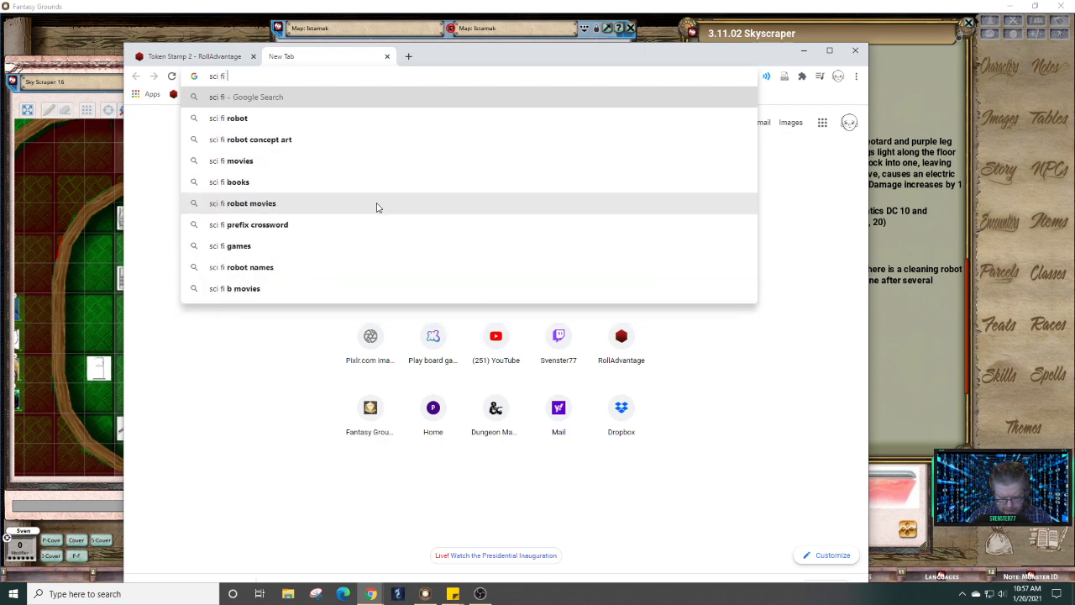
type("trainin")
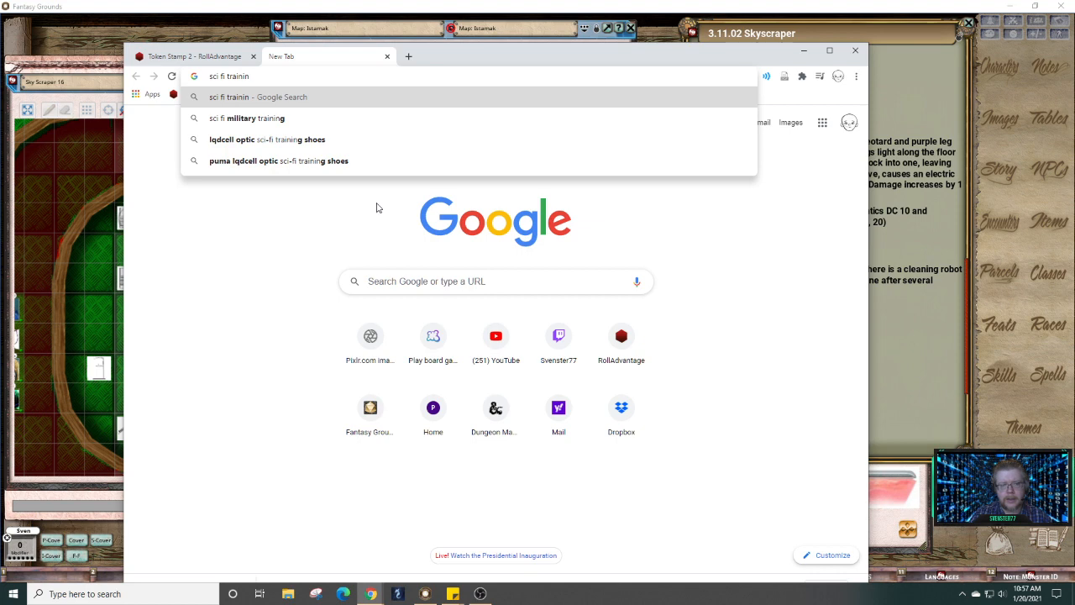
type("g")
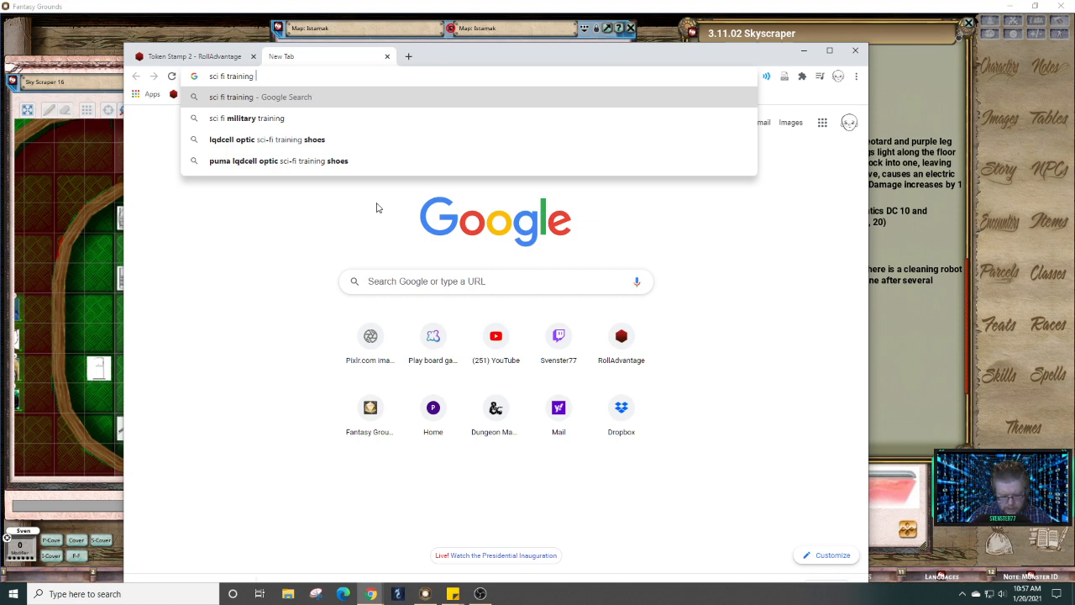
type(" robot")
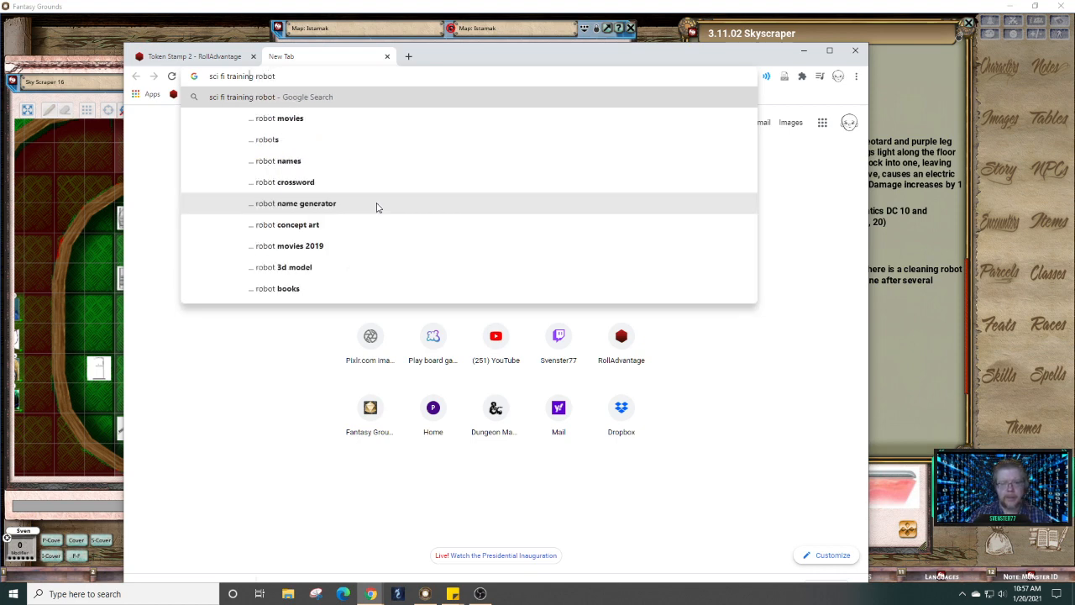
key("ctrl+Left")
key("ctrl+Left")
type("physic")
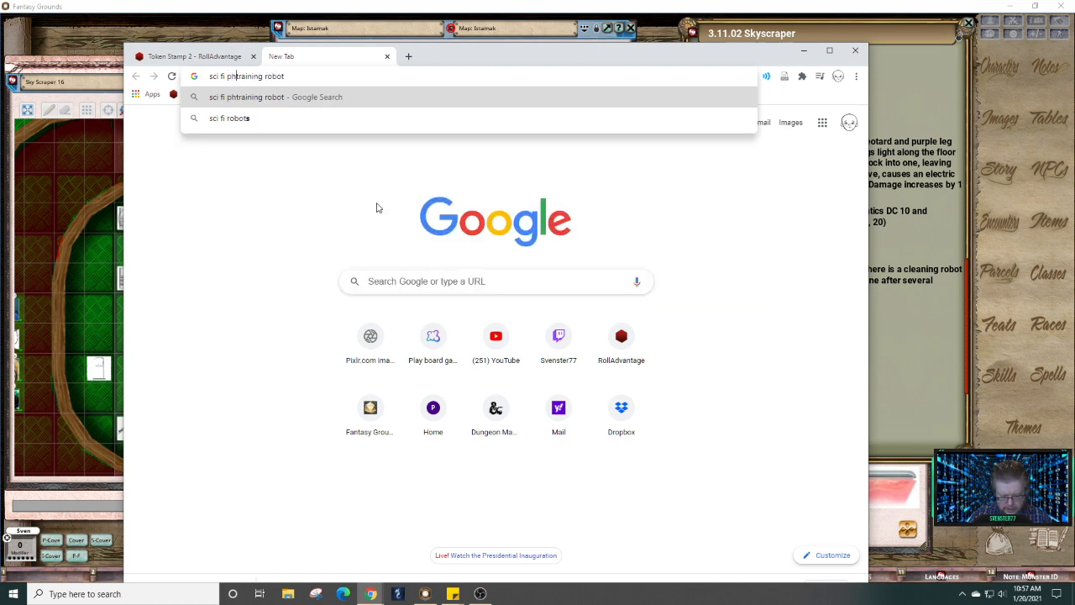
type("al")
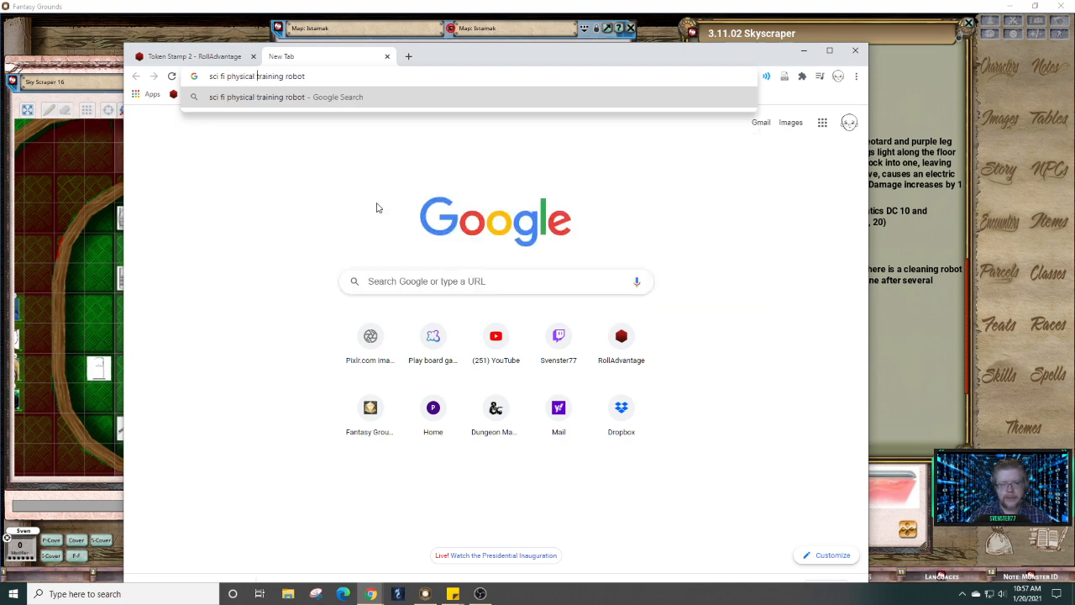
key("Delete")
key("Delete")
key("Delete")
key("Delete")
key("Delete")
key("Delete")
key("Delete")
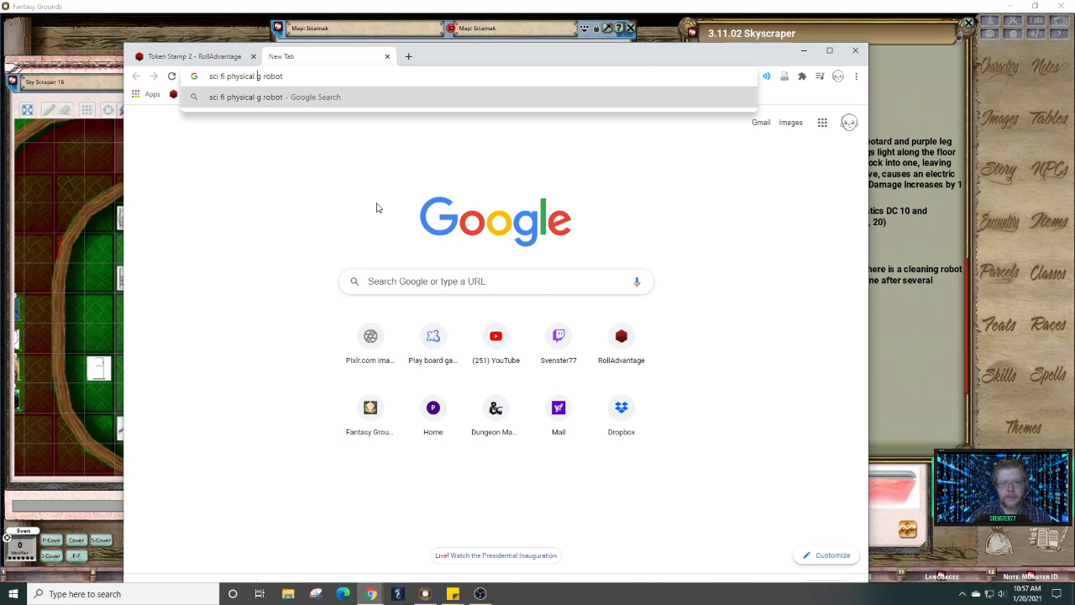
key("Delete")
type("trainer")
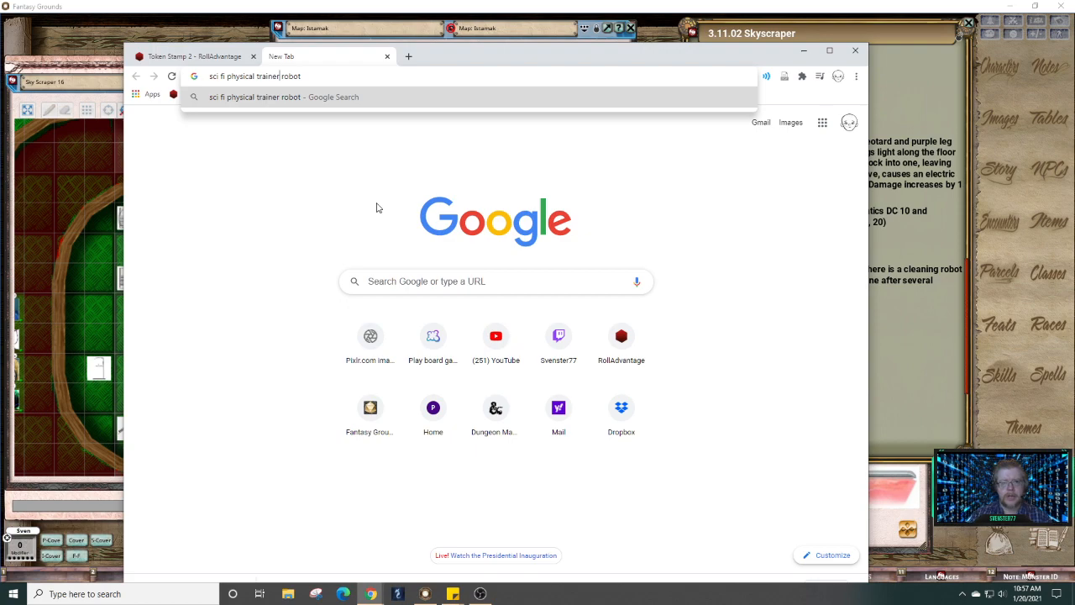
key("Return")
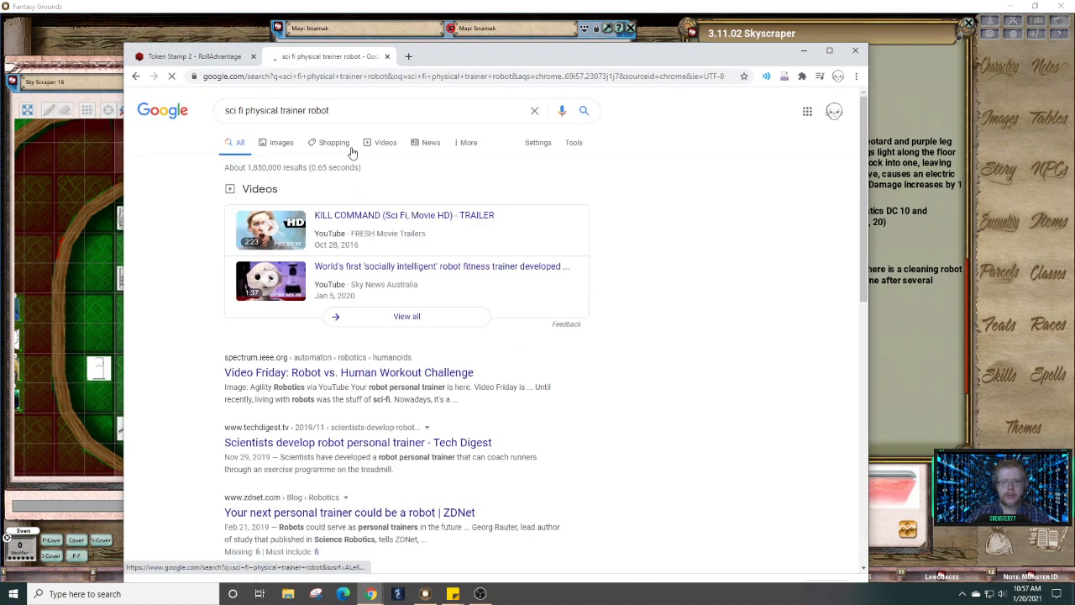
left_click(284, 144)
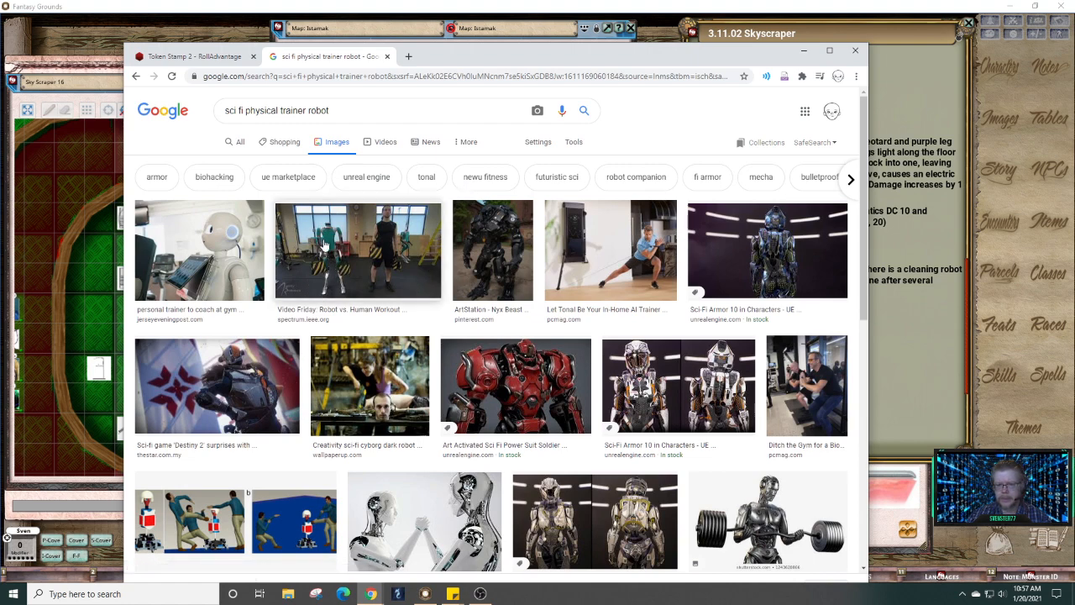
Step: Look through the image results for a picture suitable for the trainer robot
scroll(613, 294, "down", 5)
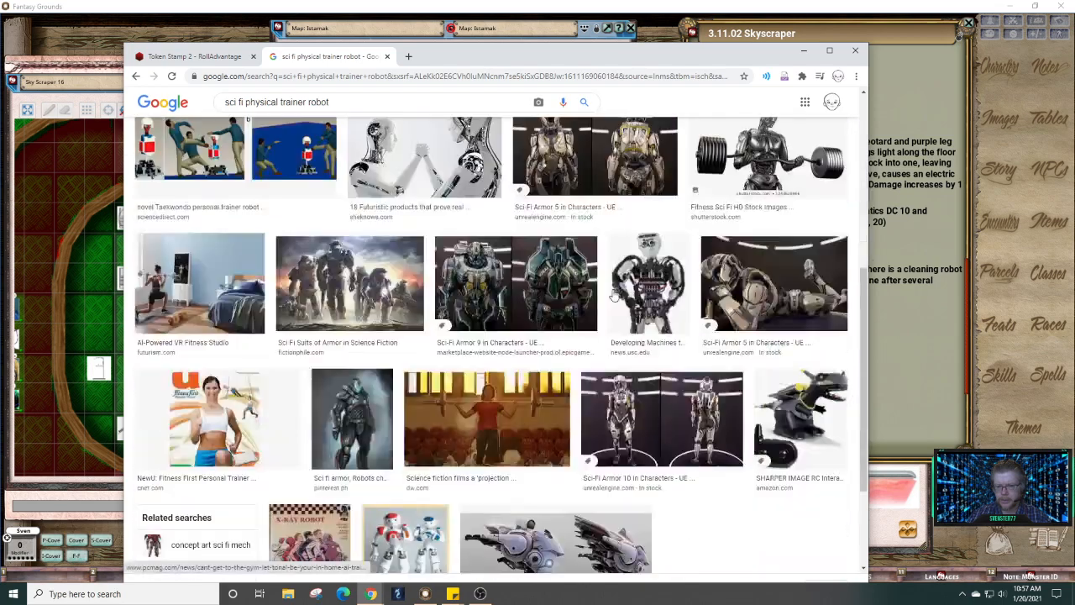
scroll(828, 353, "up", 3)
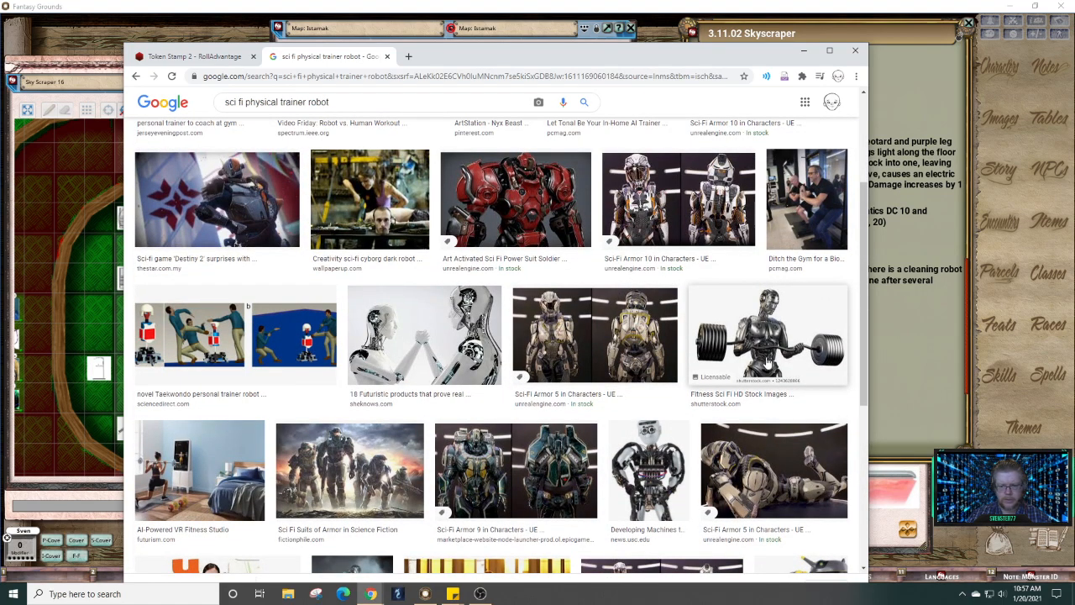
scroll(768, 354, "down", 2)
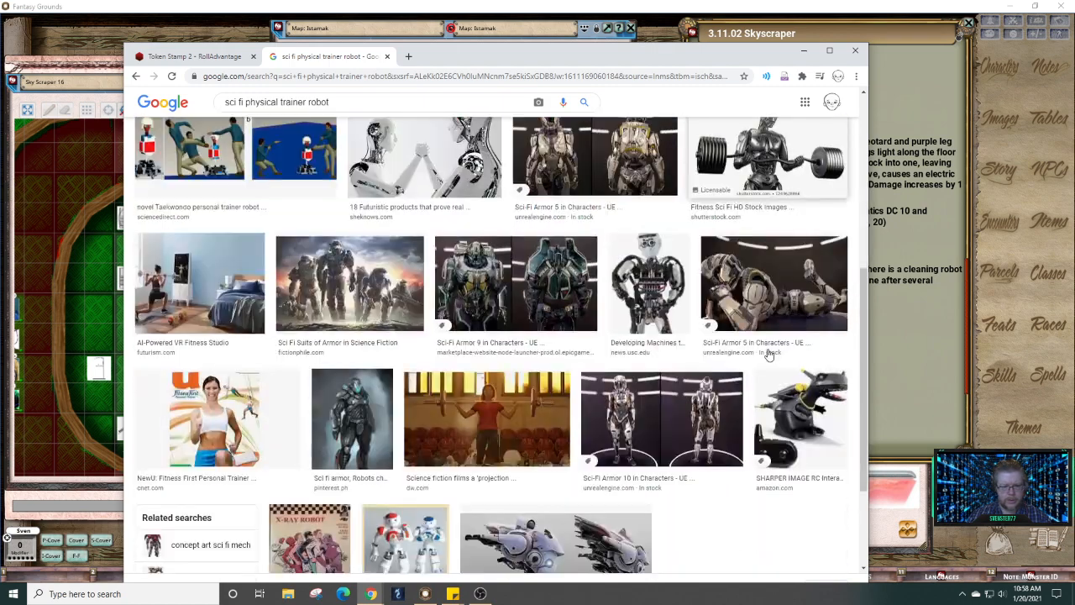
scroll(768, 355, "down", 2)
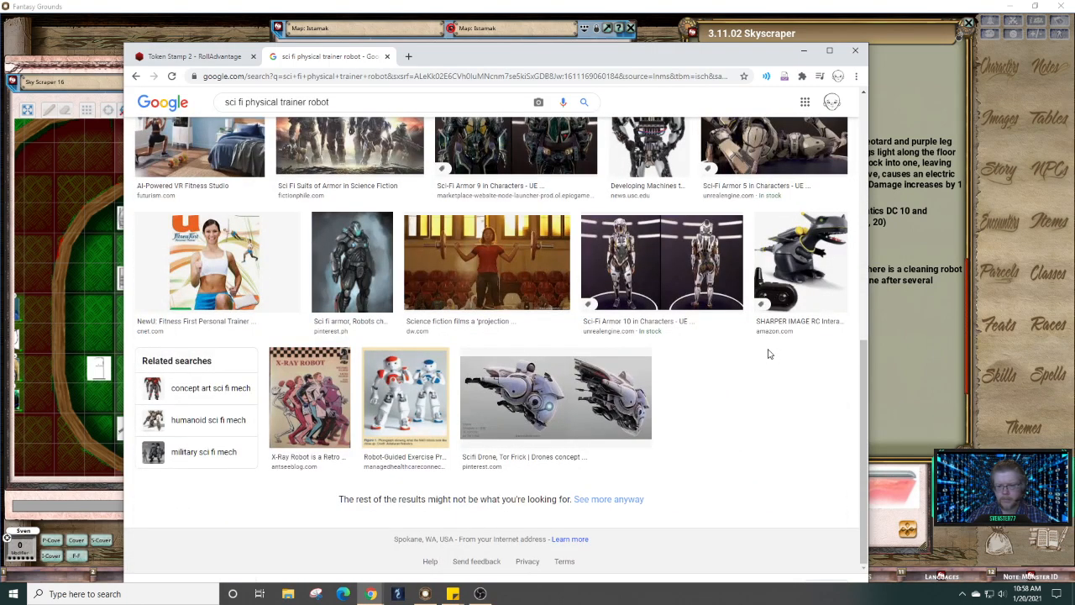
scroll(769, 355, "up", 3)
scroll(768, 354, "up", 4)
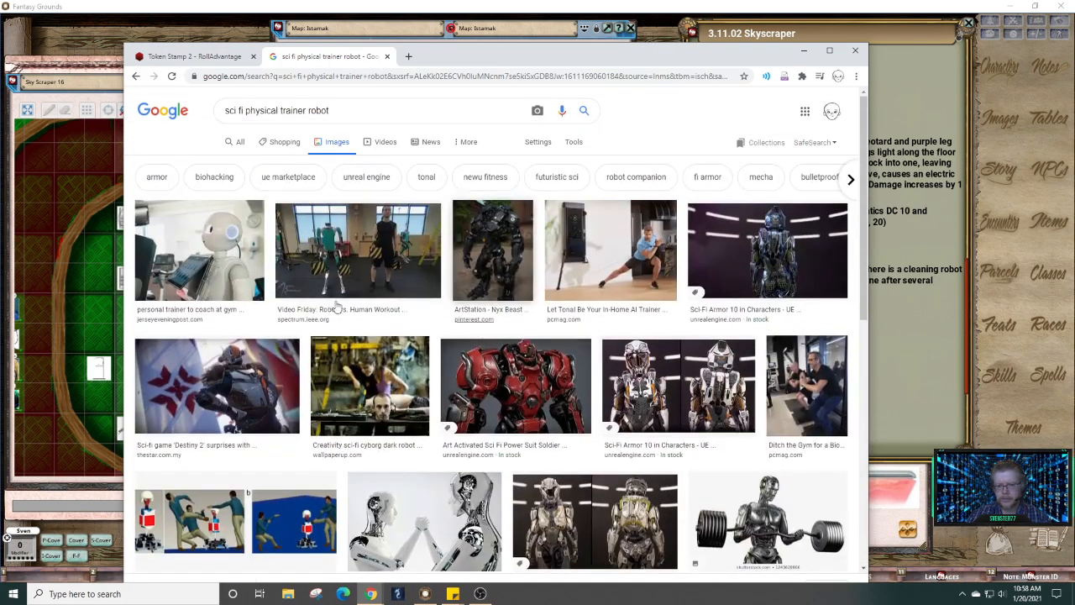
Step: Preview the robot-versus-human workout picture and the barbell-lifting robot picture from the image results
left_click(352, 246)
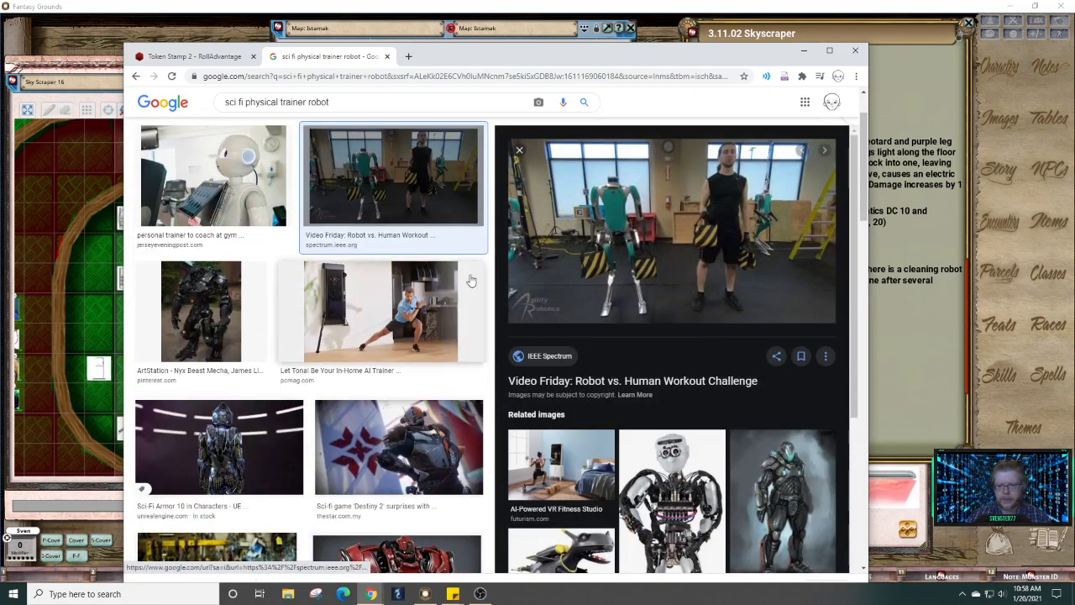
scroll(645, 277, "up", 2)
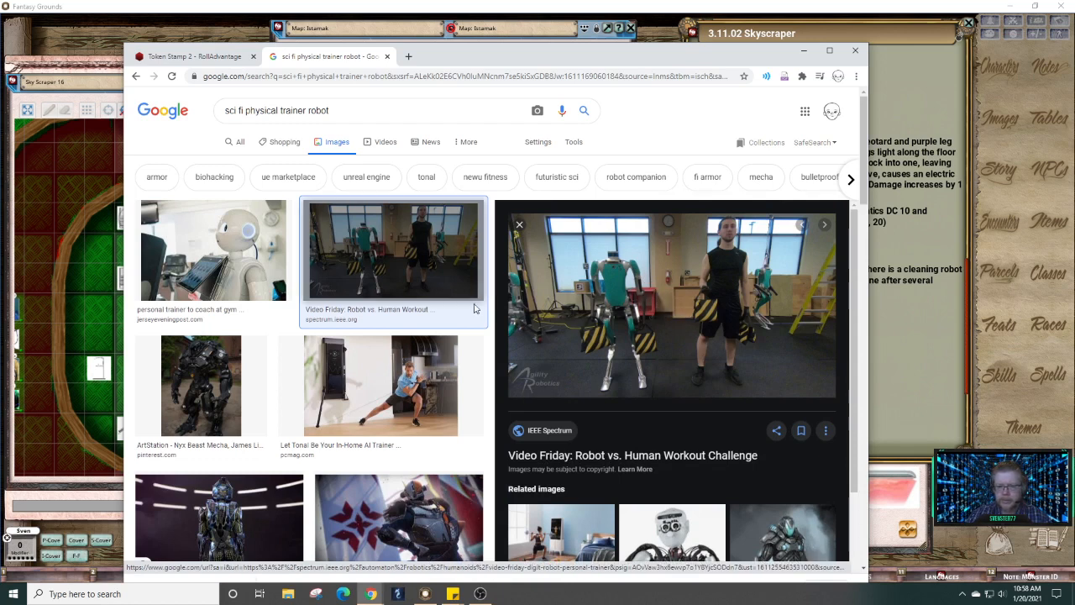
left_click(519, 224)
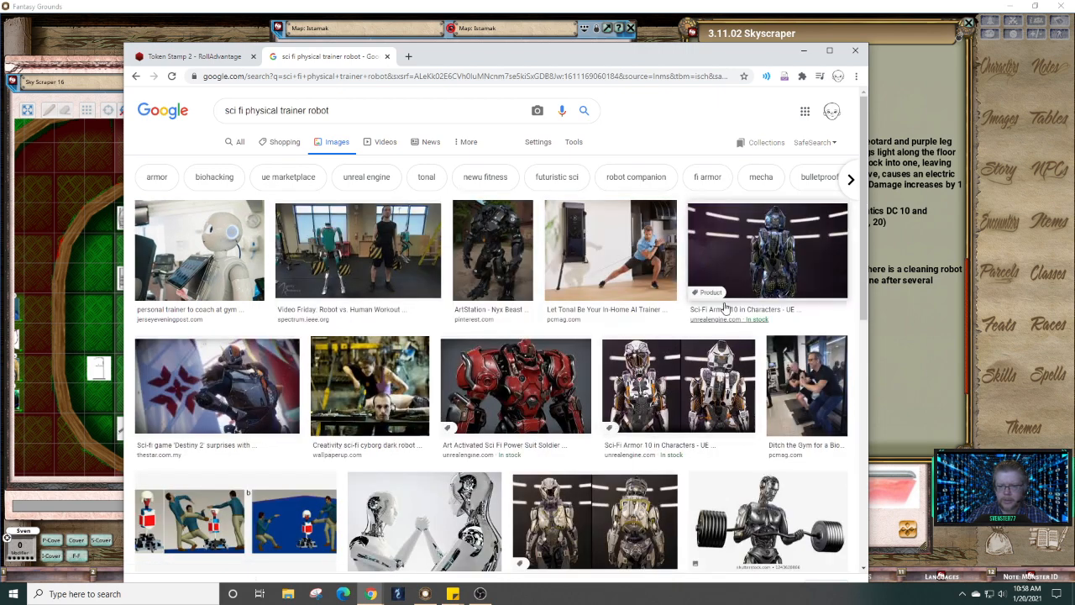
left_click(768, 521)
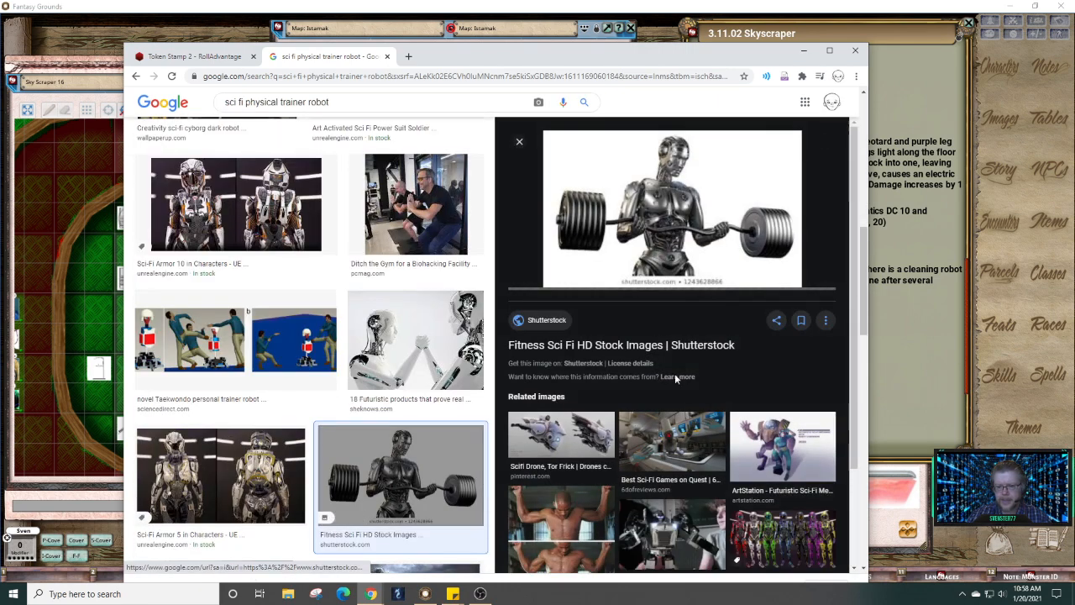
right_click(669, 196)
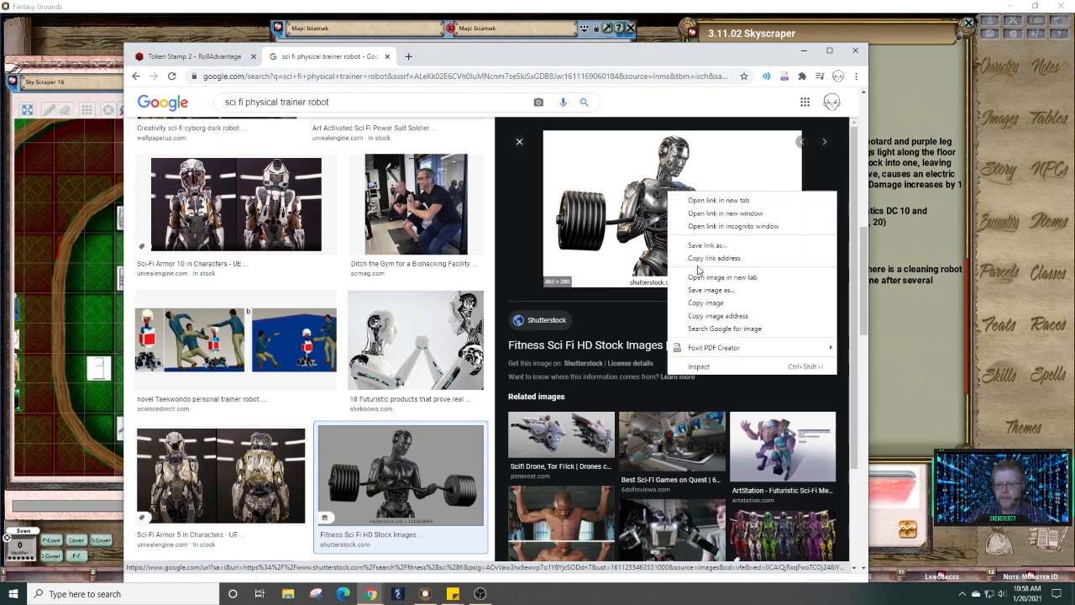
left_click(706, 290)
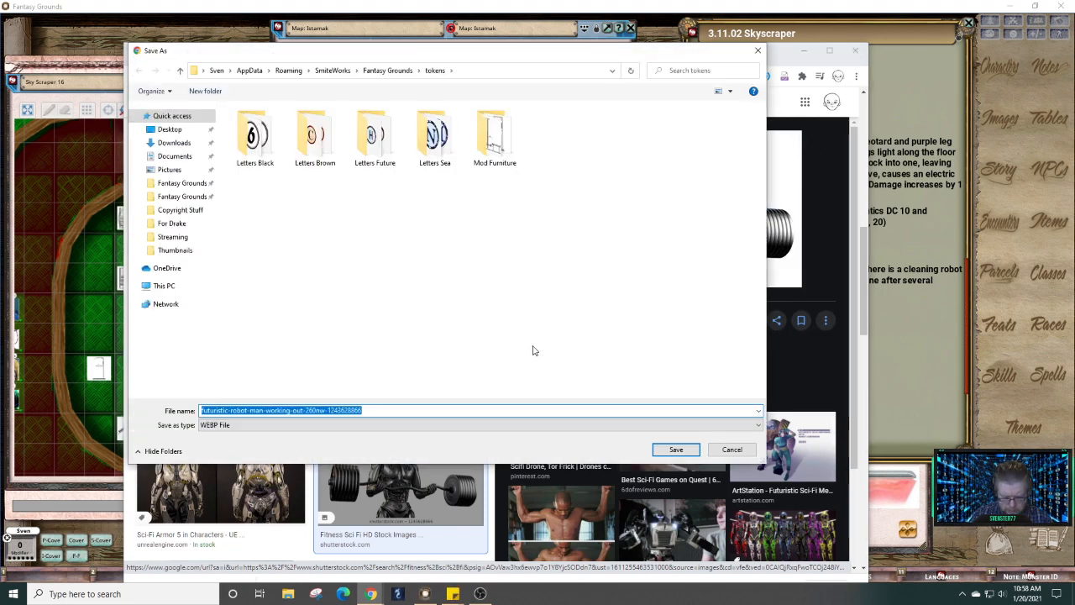
type("phy")
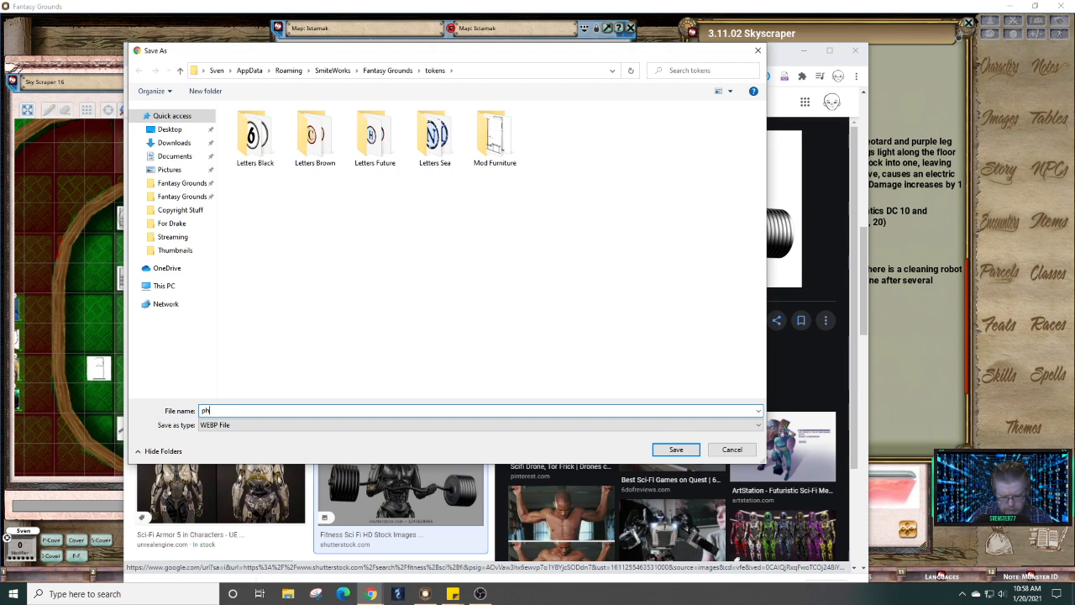
key("BackSpace")
key("BackSpace")
type("t")
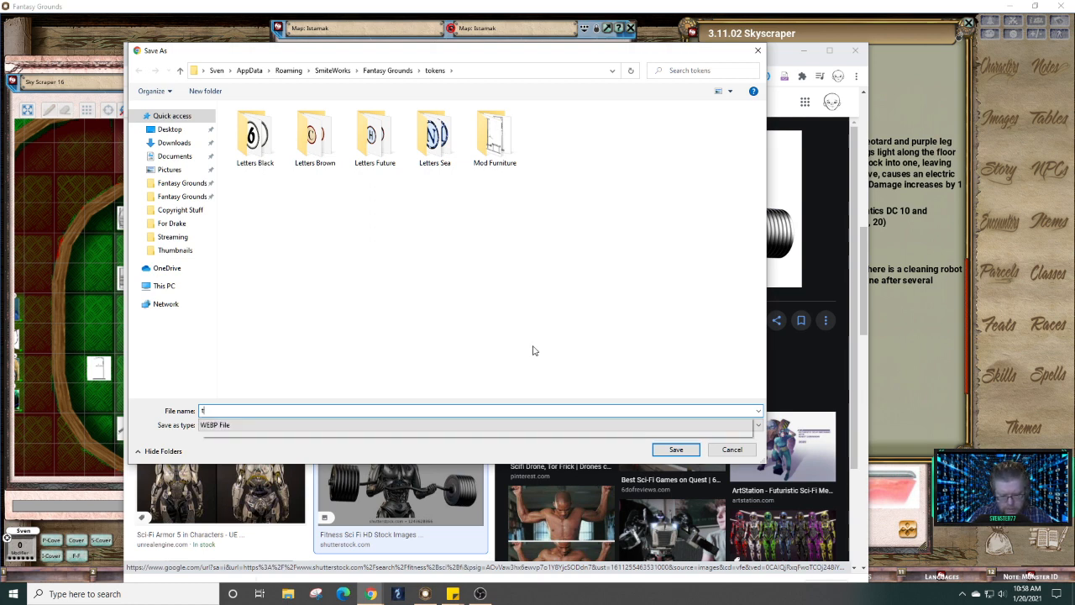
type("rainer ro")
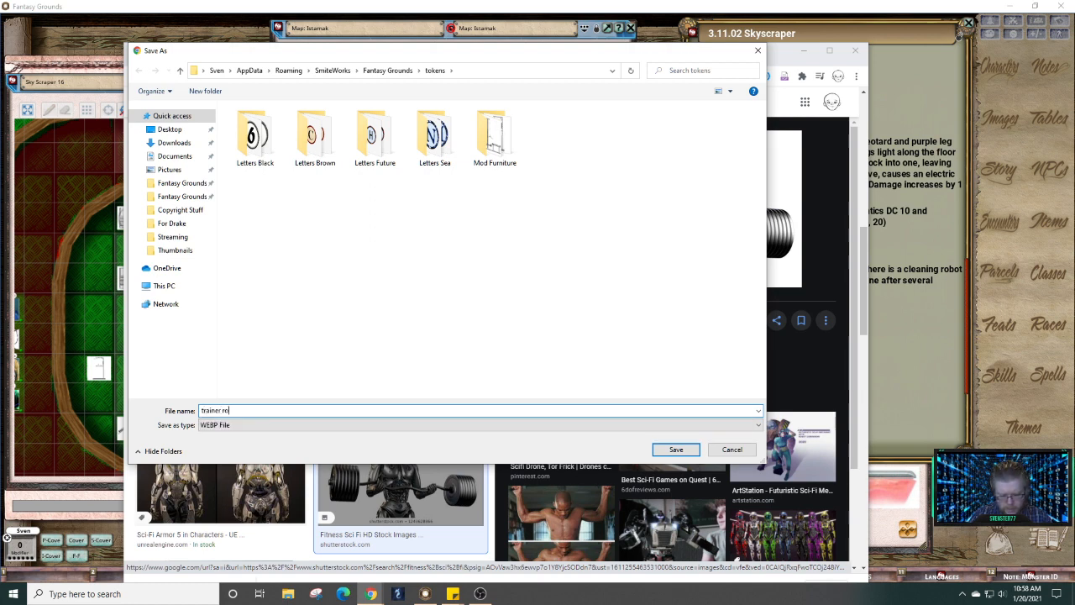
type("bot")
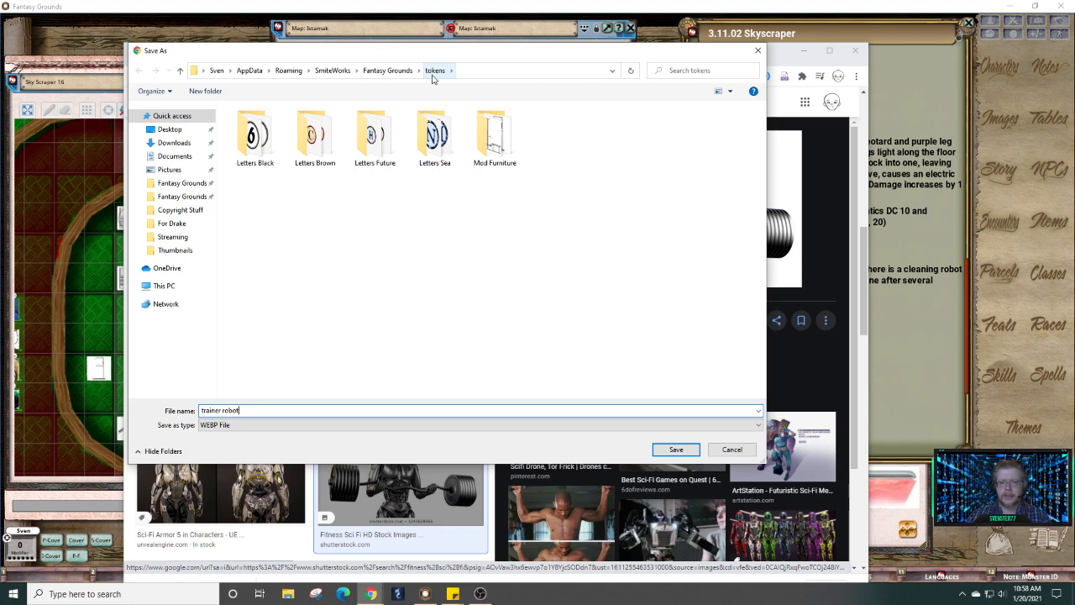
left_click(183, 184)
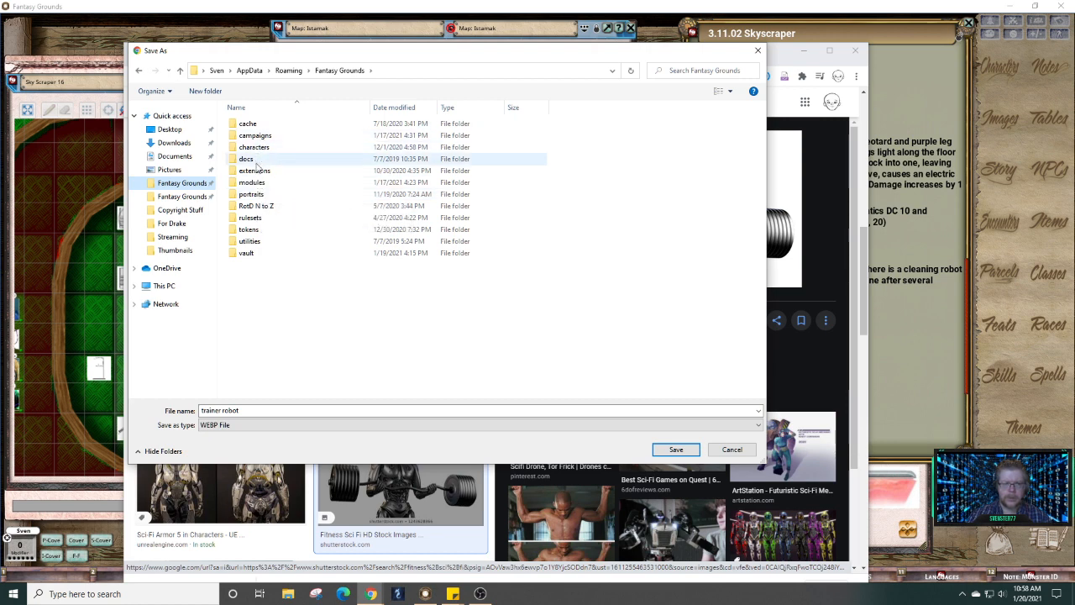
left_click(189, 196)
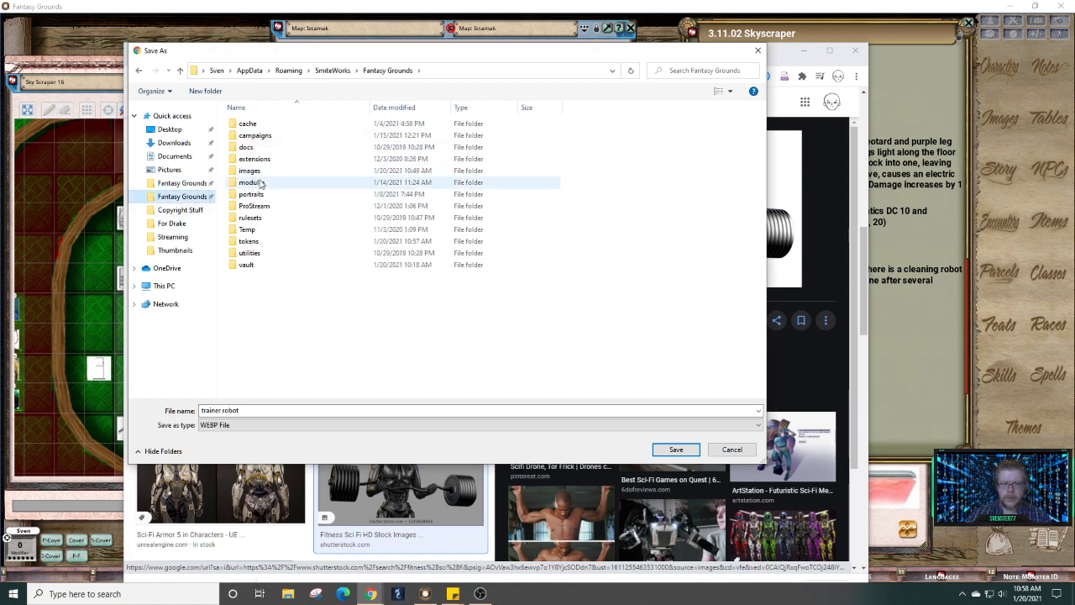
left_click(256, 172)
double_click(261, 174)
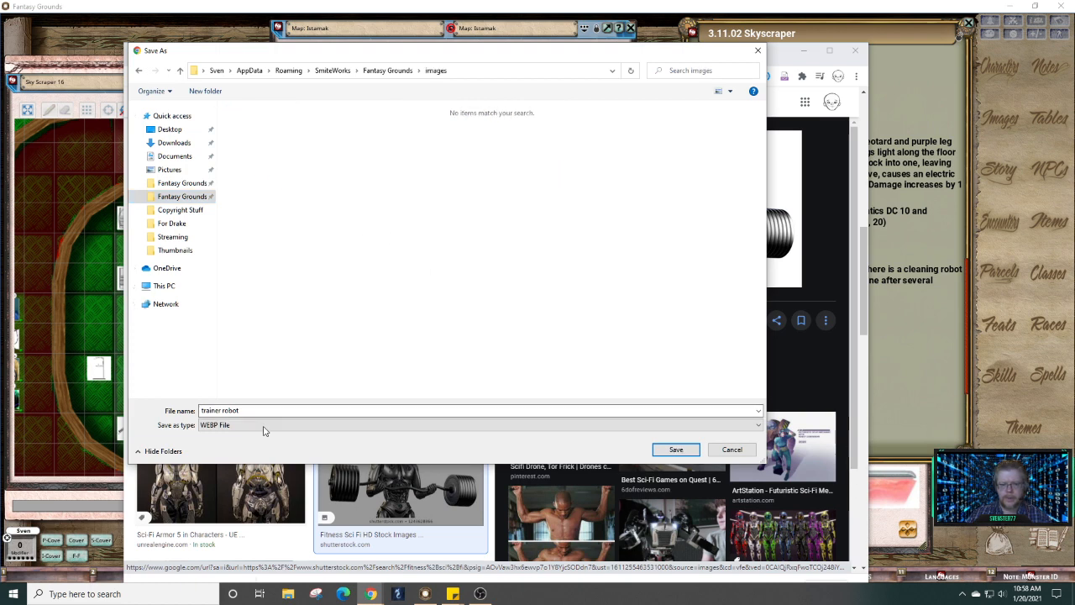
left_click(732, 451)
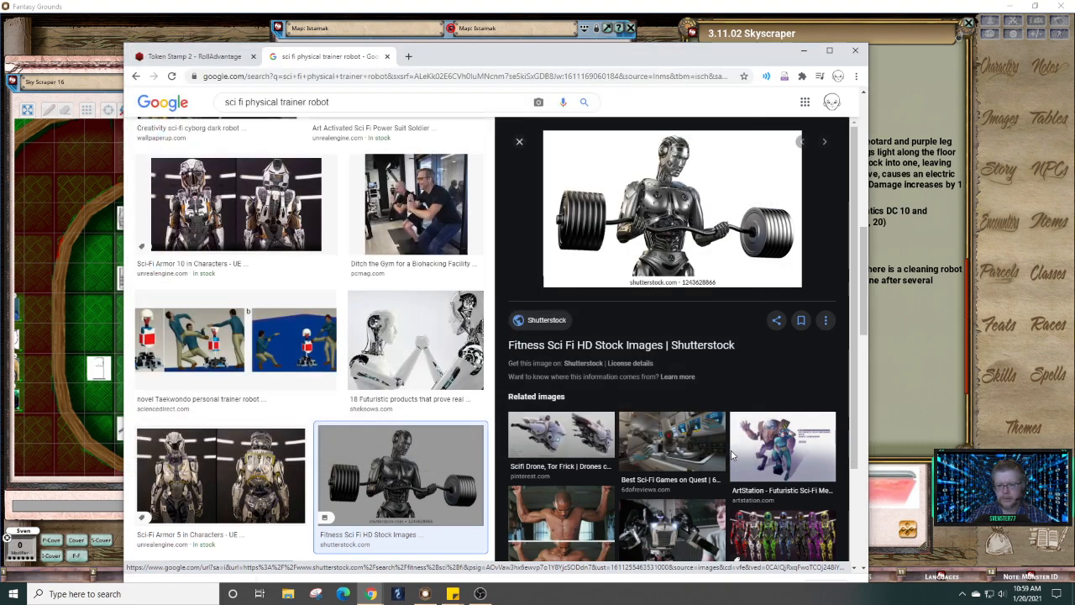
Step: View the barbell-lifting robot on its Shutterstock source page, and return to the image search
left_click(701, 218)
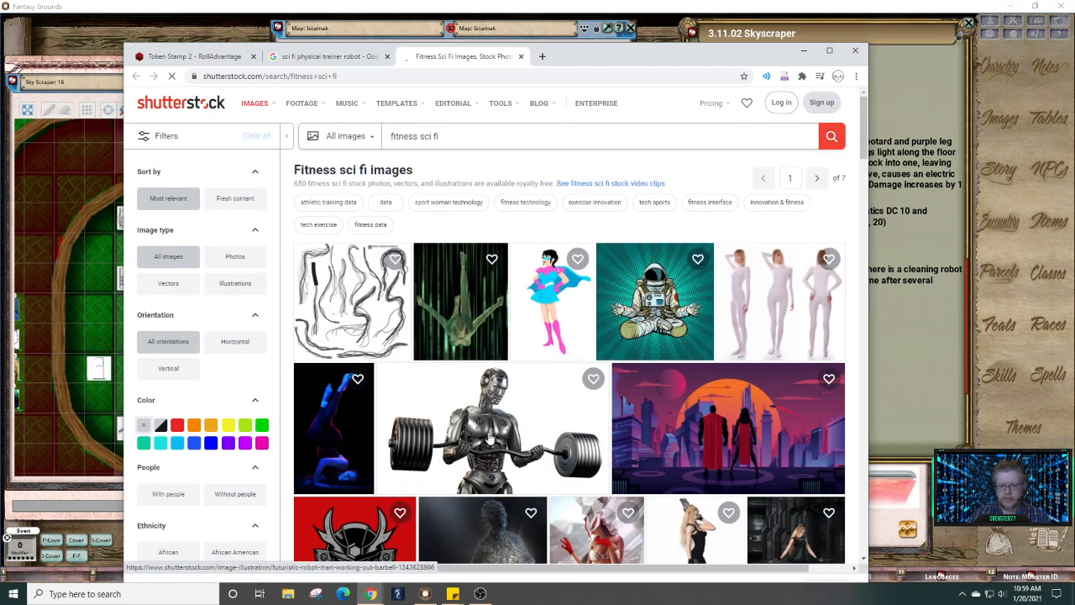
left_click(491, 439)
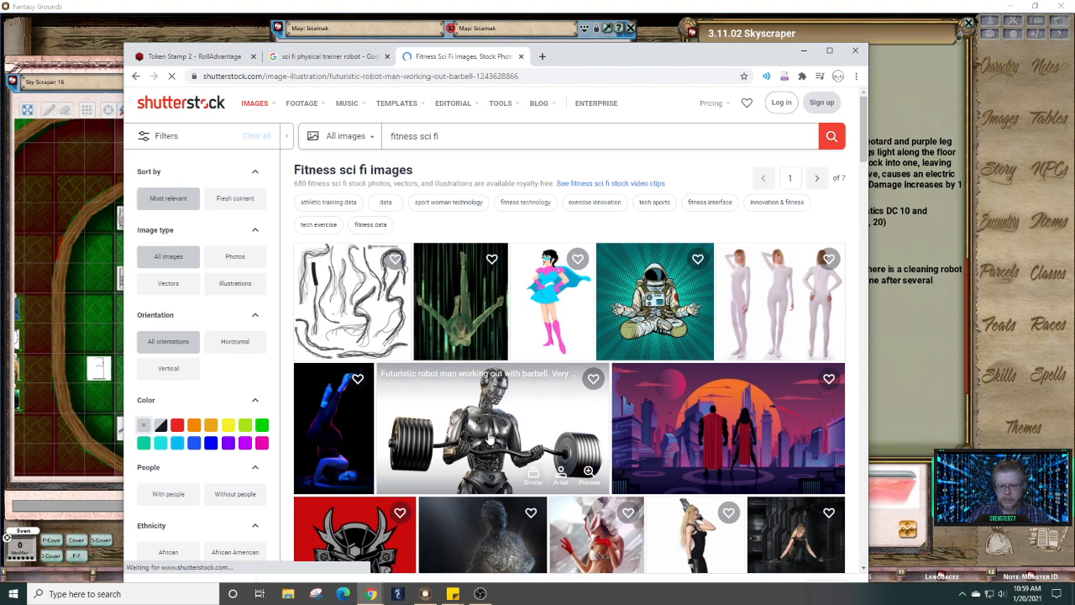
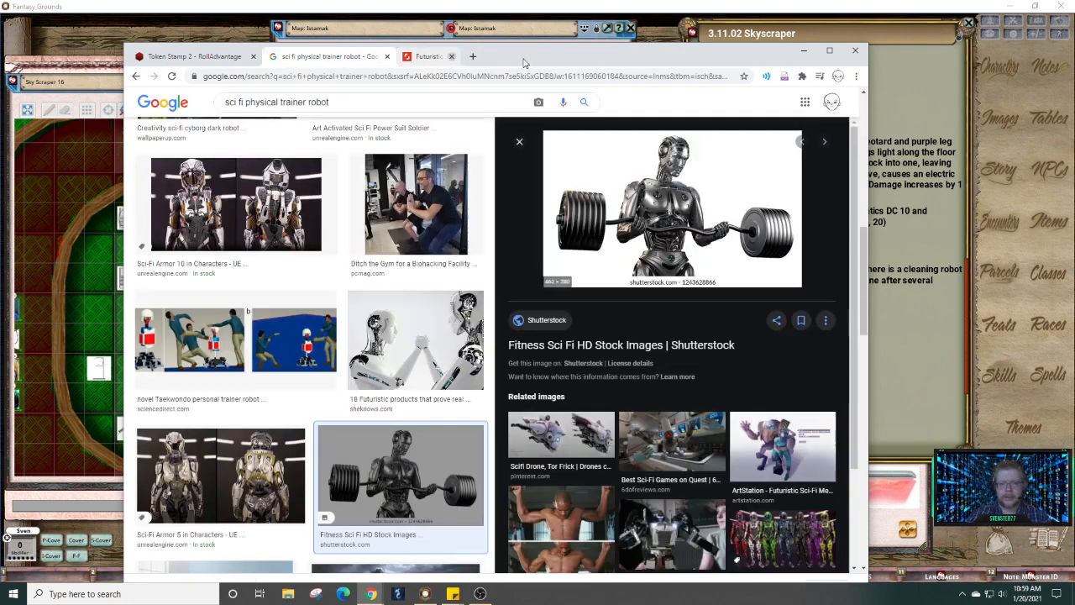
left_click(520, 57)
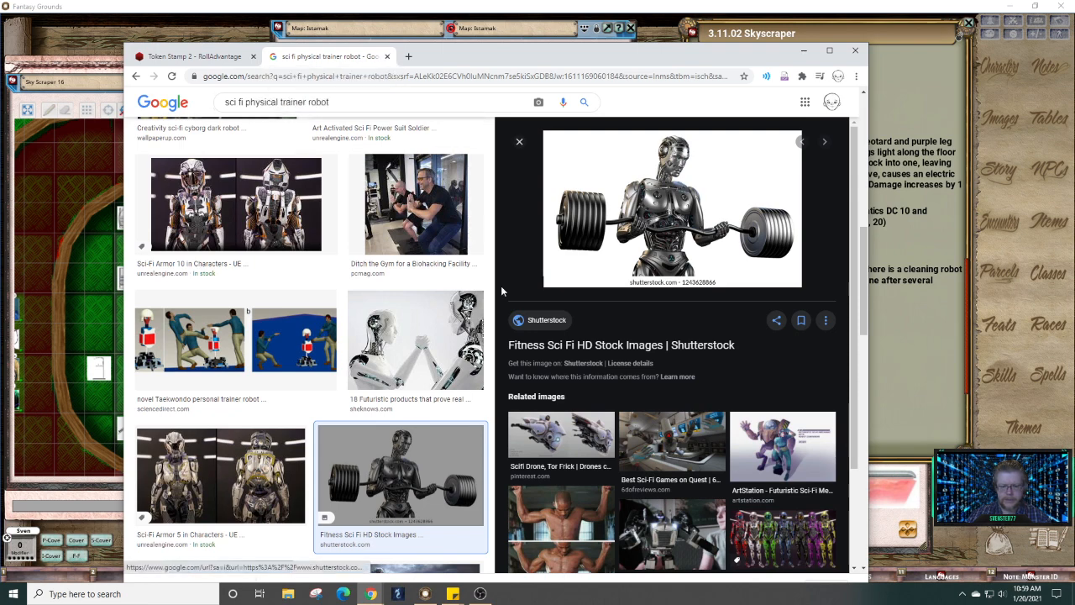
Step: Browse the related images and the rest of the search results for a different trainer robot picture
scroll(750, 399, "down", 3)
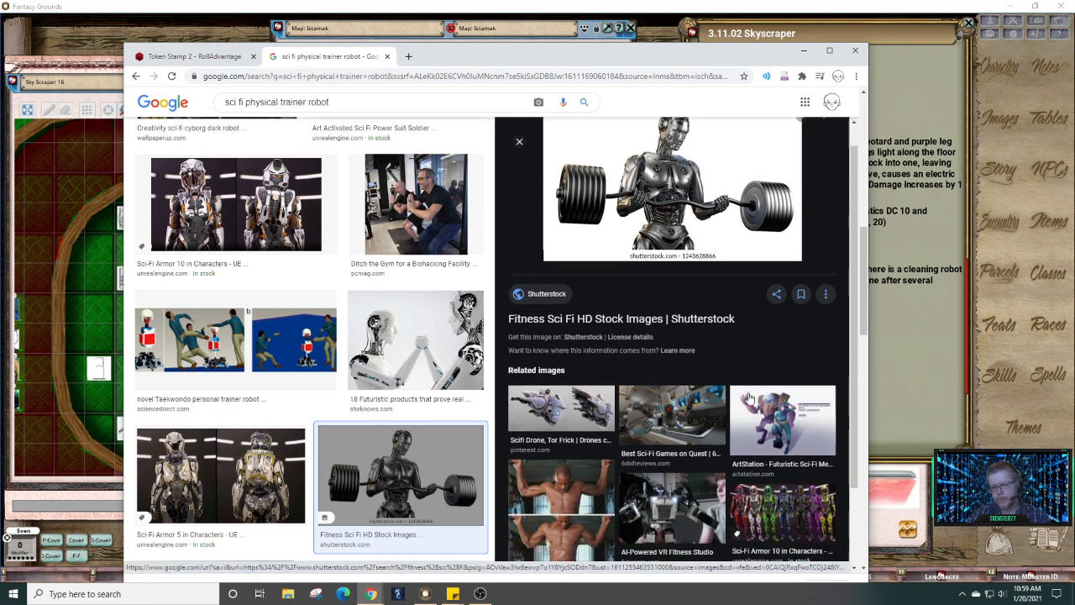
scroll(638, 277, "up", 3)
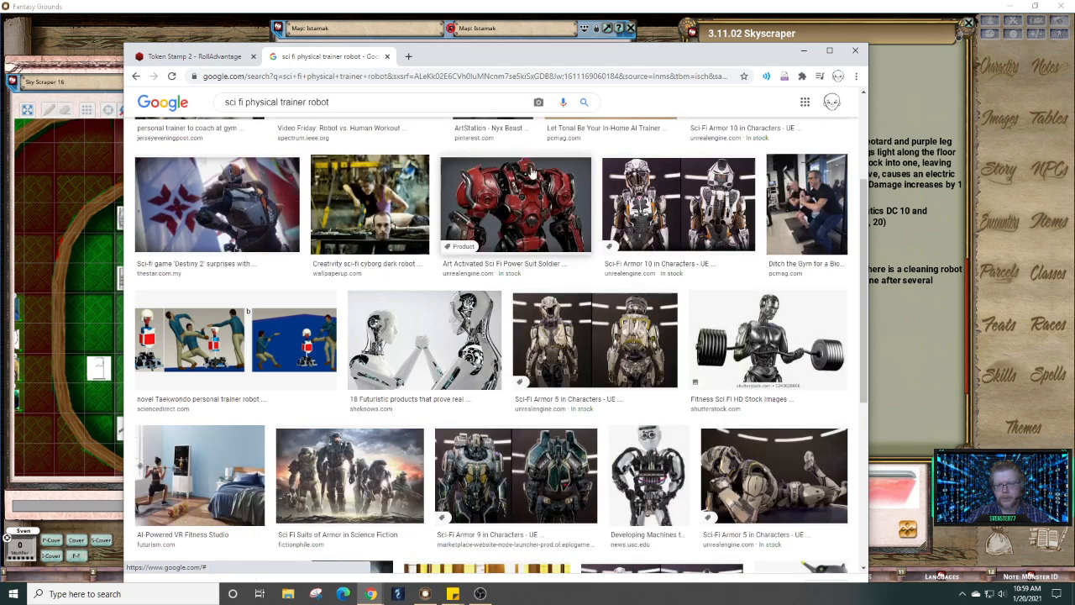
left_click(521, 143)
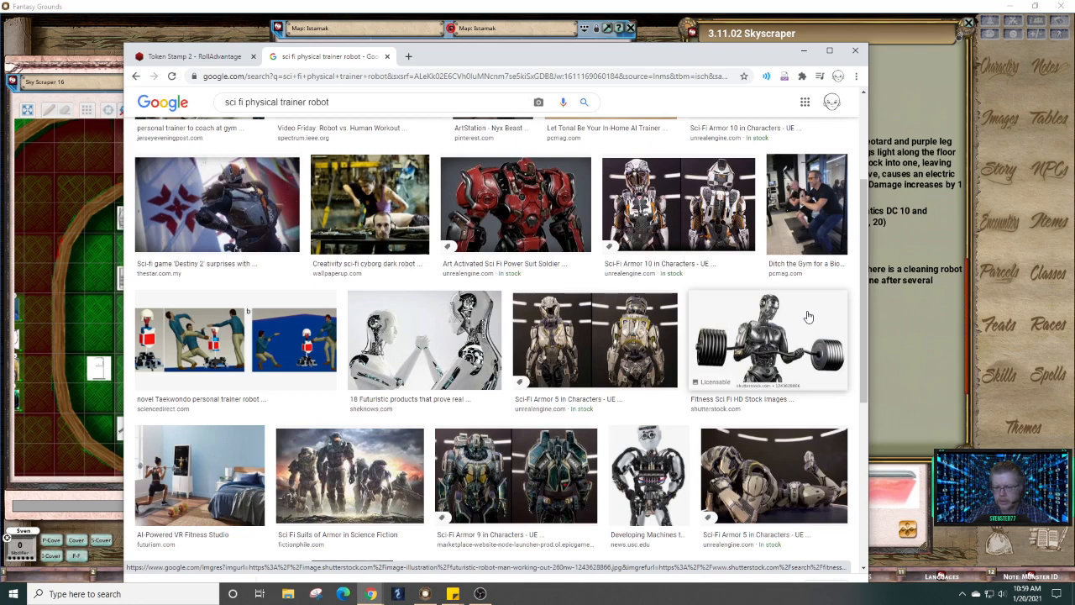
scroll(808, 317, "down", 2)
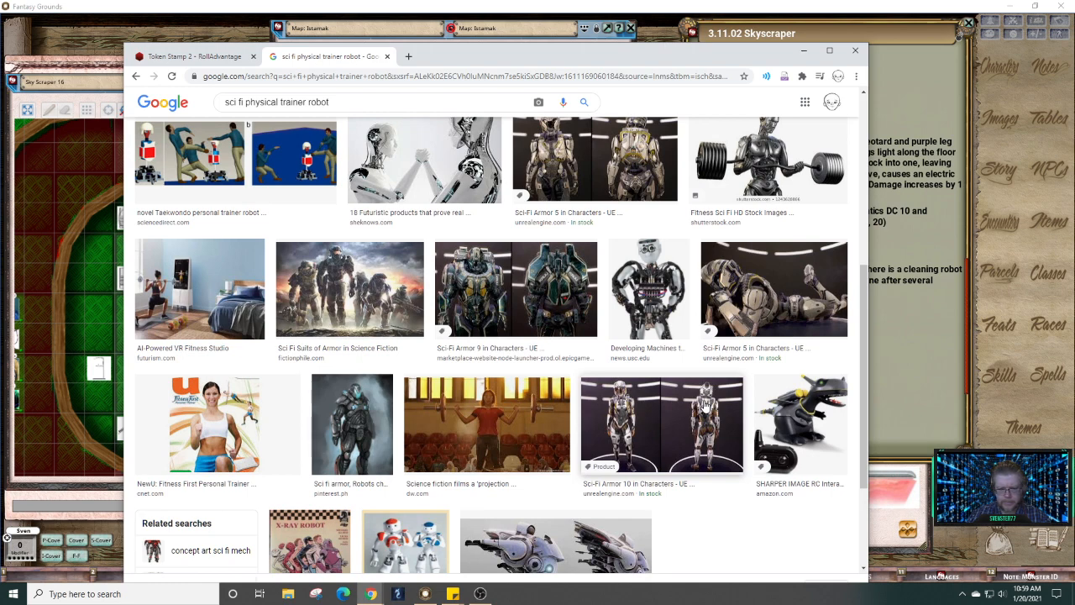
scroll(705, 406, "down", 2)
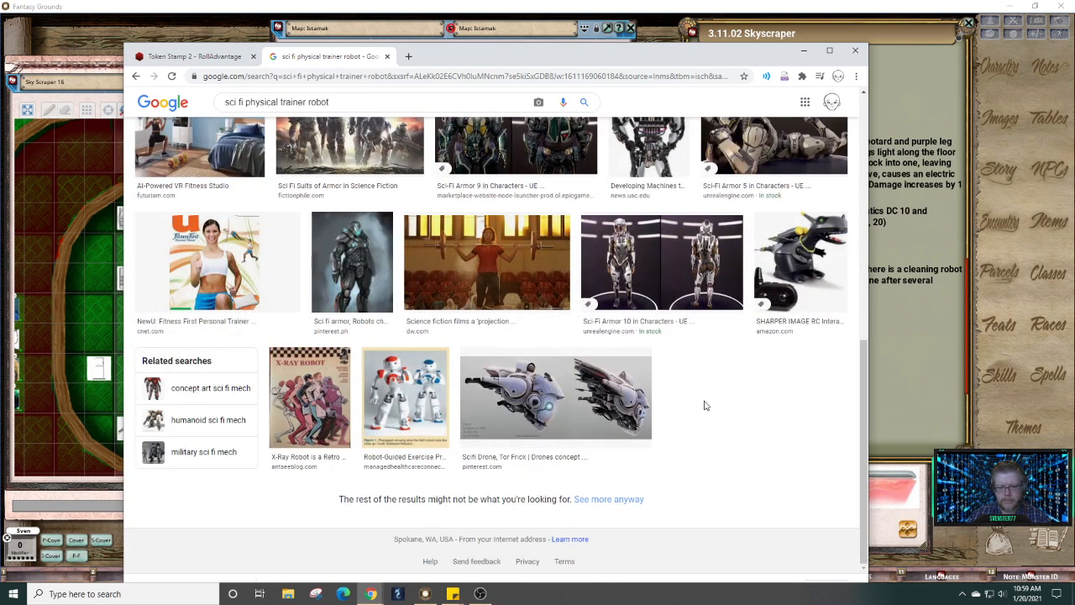
Step: Save the picture of the red and blue exercise robots as a PNG named "trainer robot" in the Fantasy Grounds images folder
left_click(406, 401)
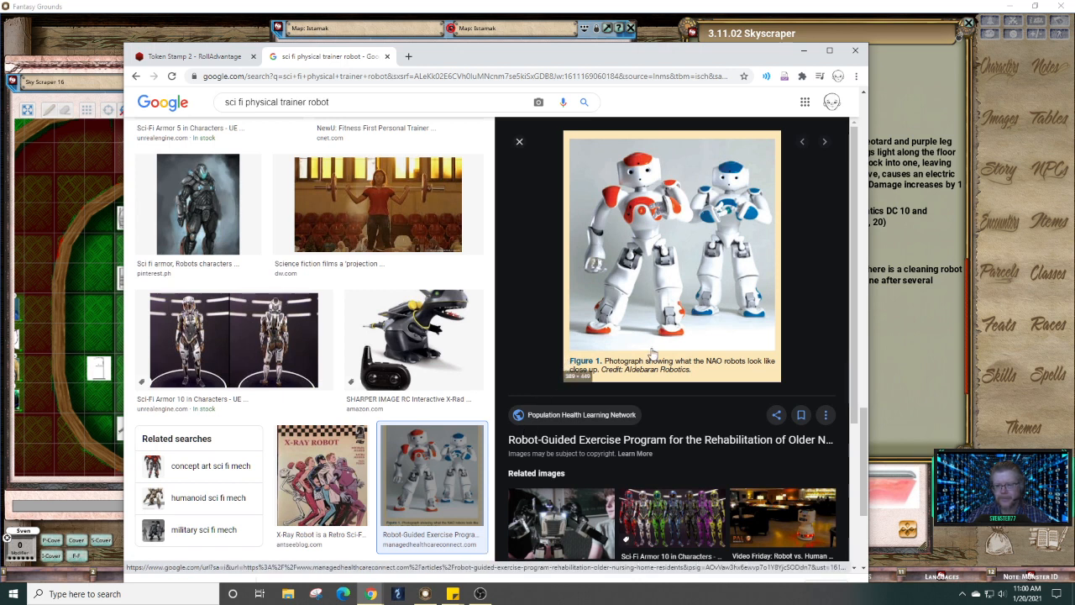
right_click(634, 247)
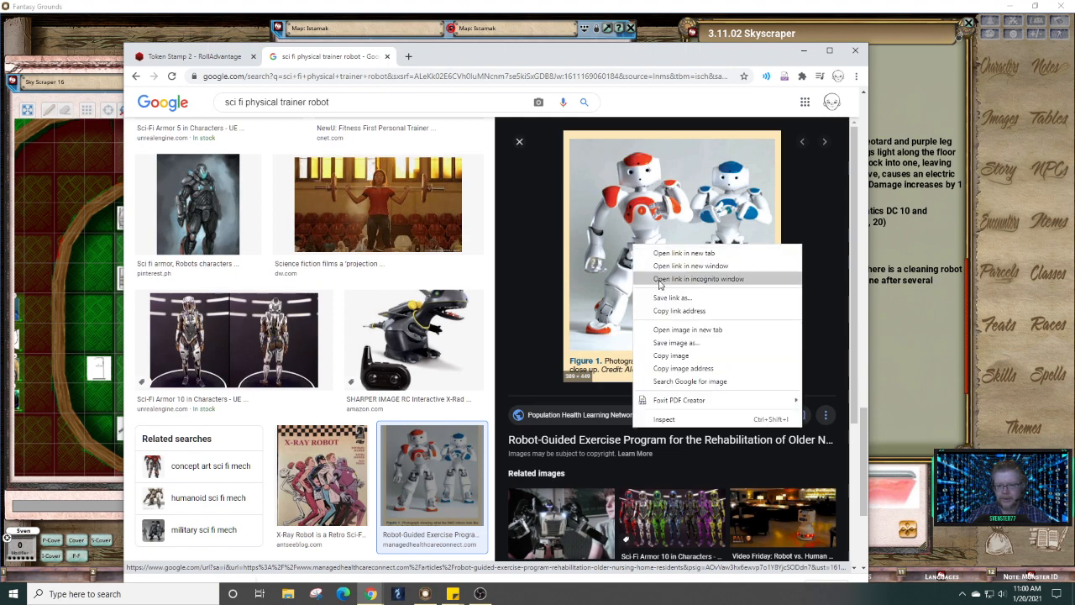
left_click(670, 343)
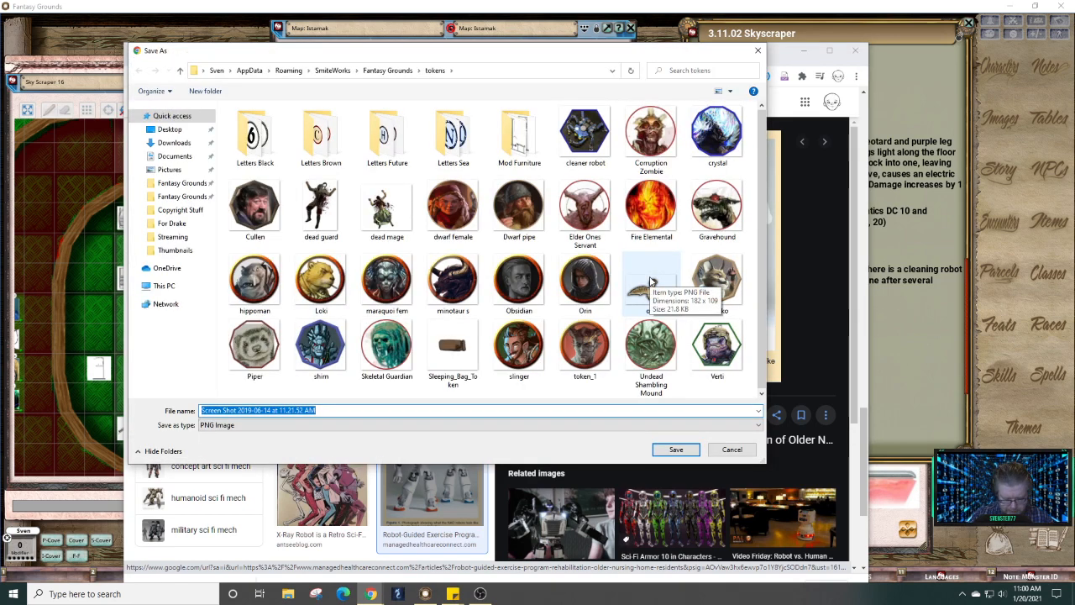
type("trainer")
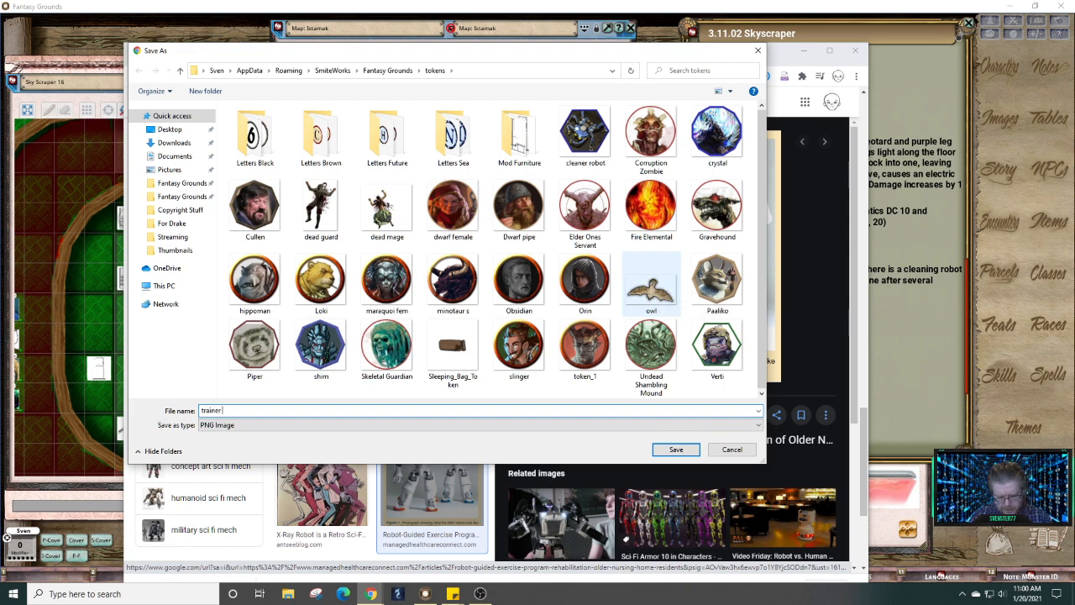
type(" robot")
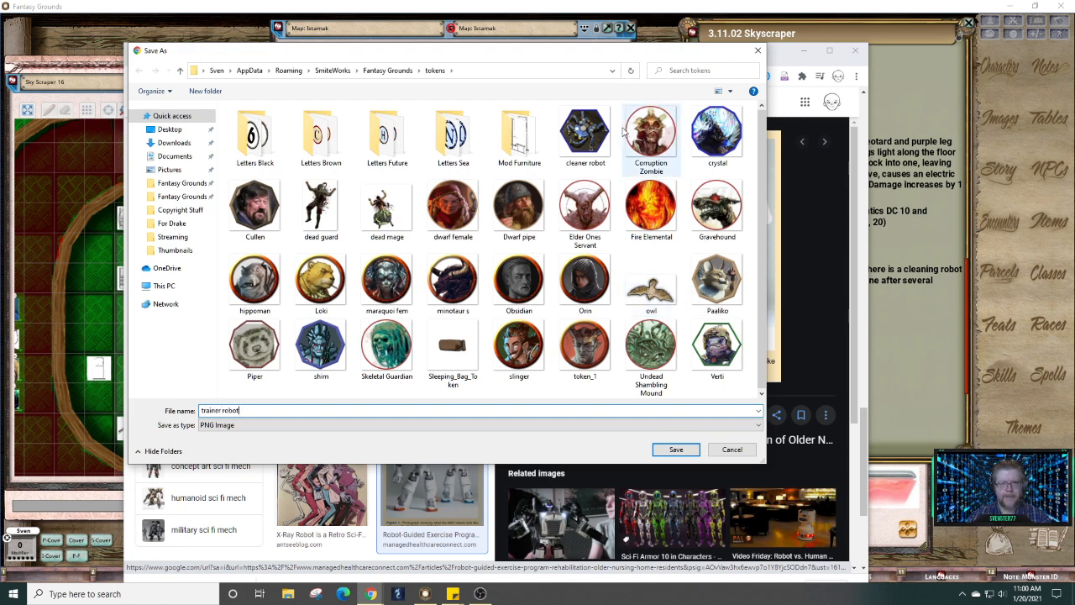
left_click(178, 196)
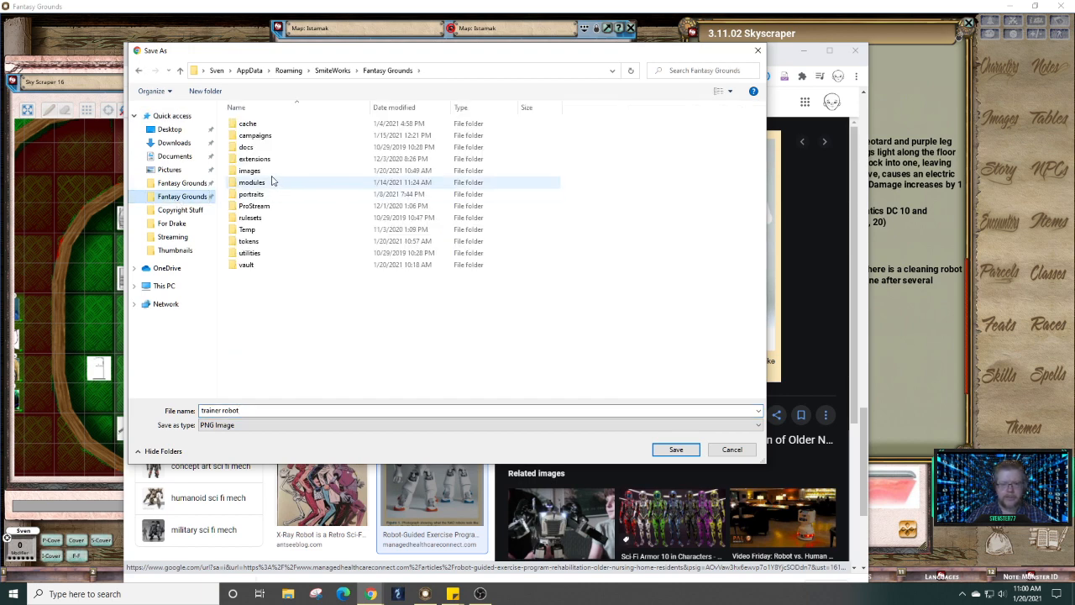
double_click(270, 171)
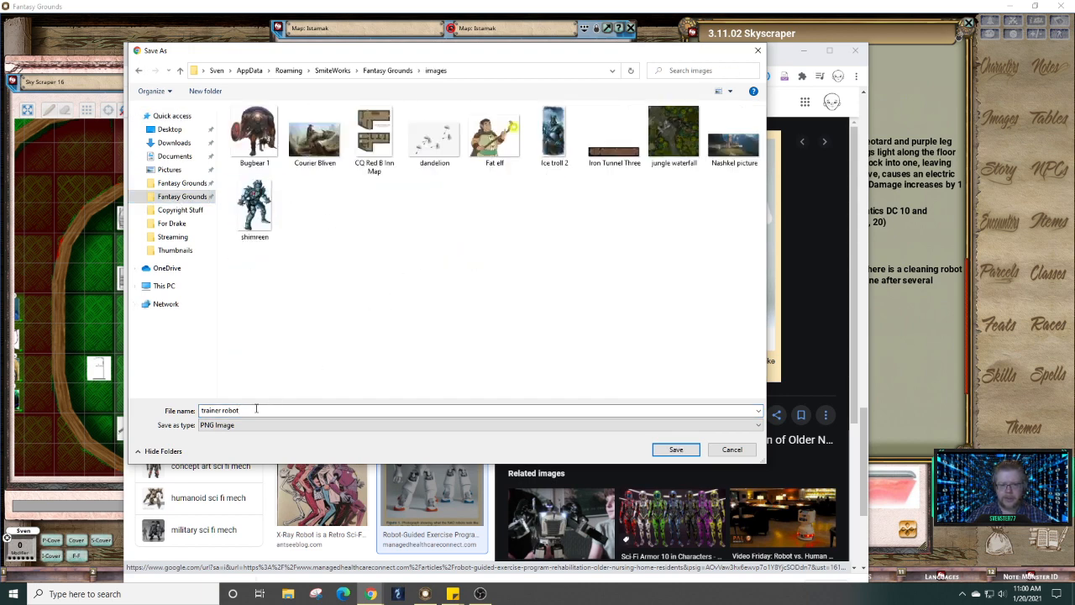
key("Tab")
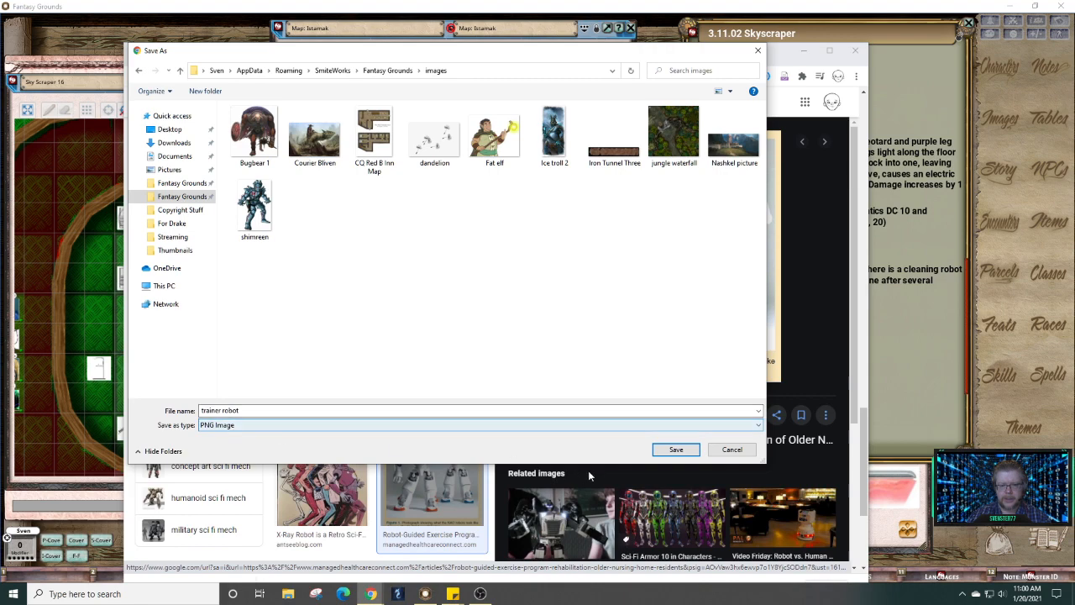
left_click(676, 450)
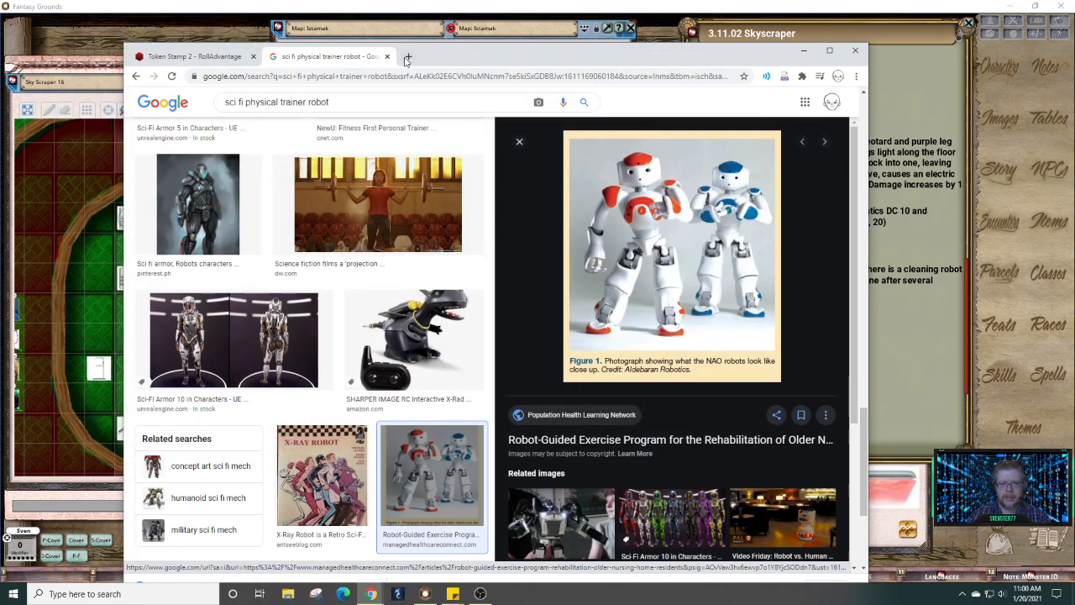
Step: Close the image search and Token Stamp pages and open the Pixlr photo editor site in a new tab
left_click(407, 57)
left_click(387, 56)
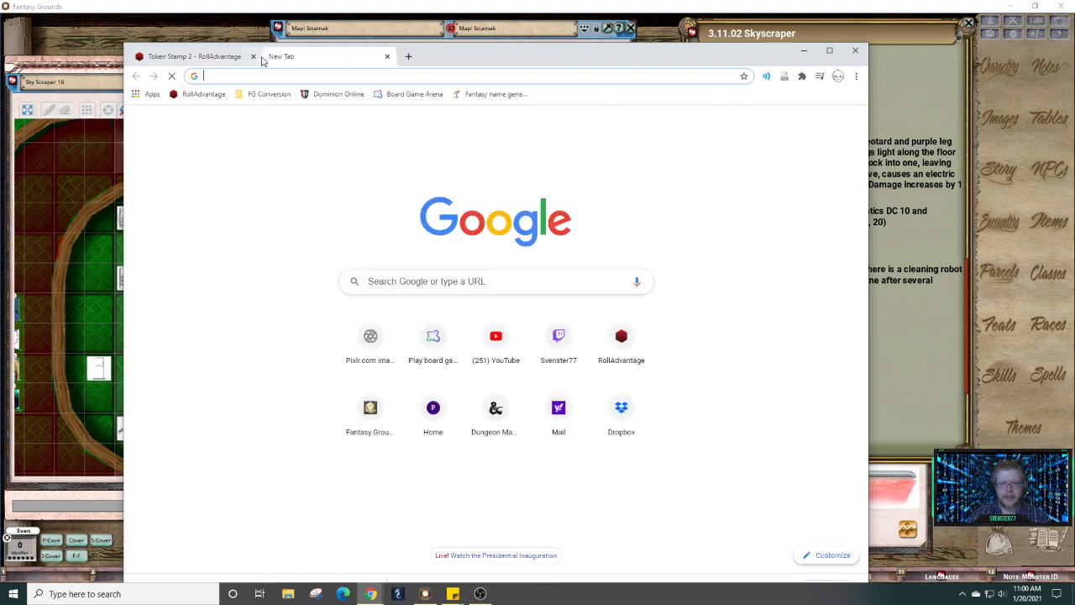
left_click(253, 56)
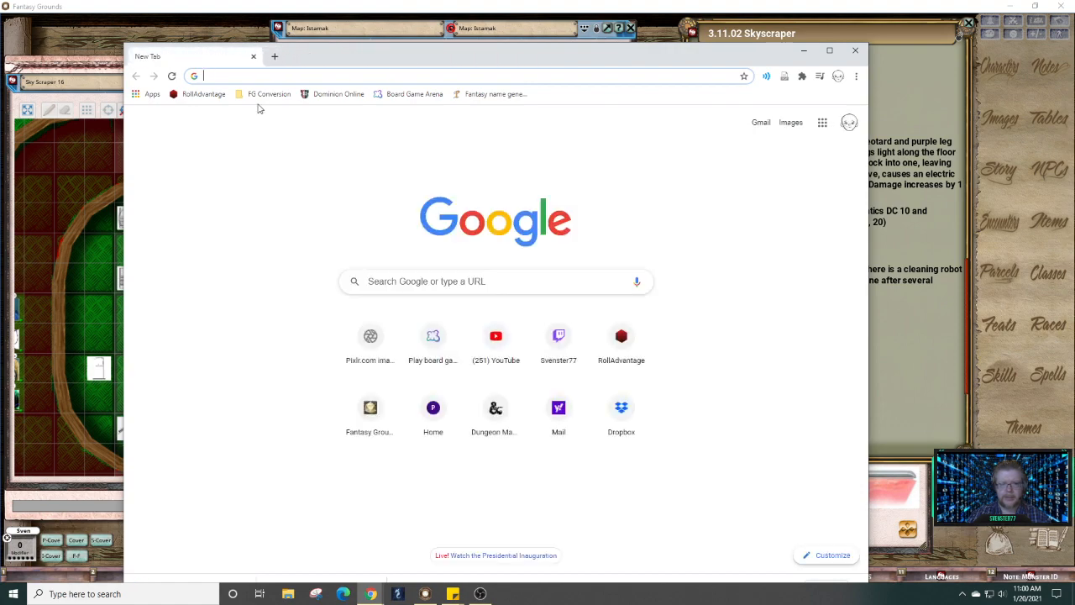
left_click(373, 340)
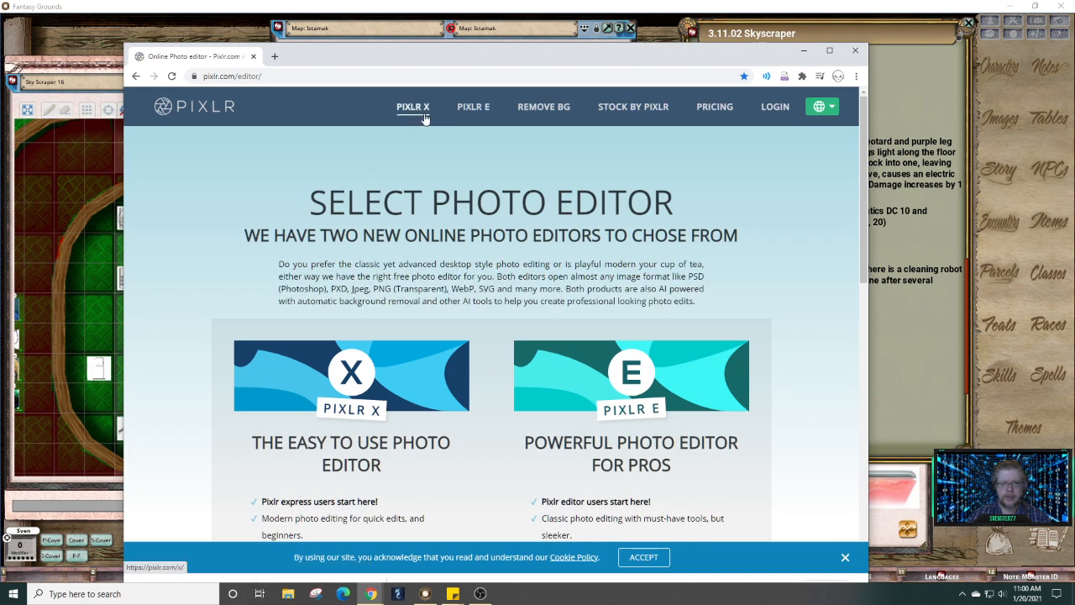
Step: Open the "trainer robot" picture from the Fantasy Grounds images folder in Pixlr E
left_click(473, 109)
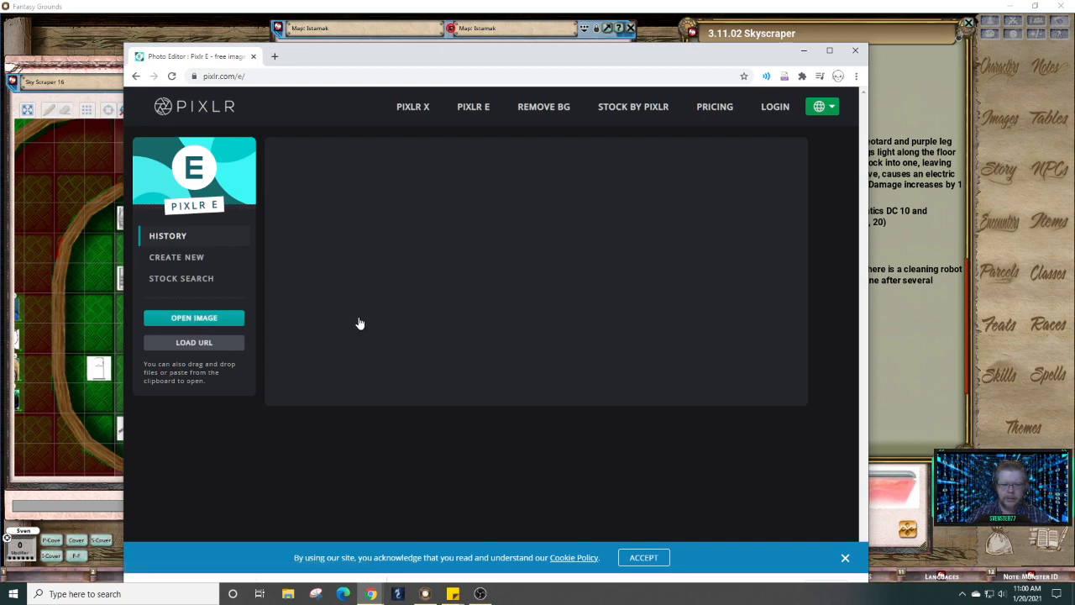
left_click(199, 322)
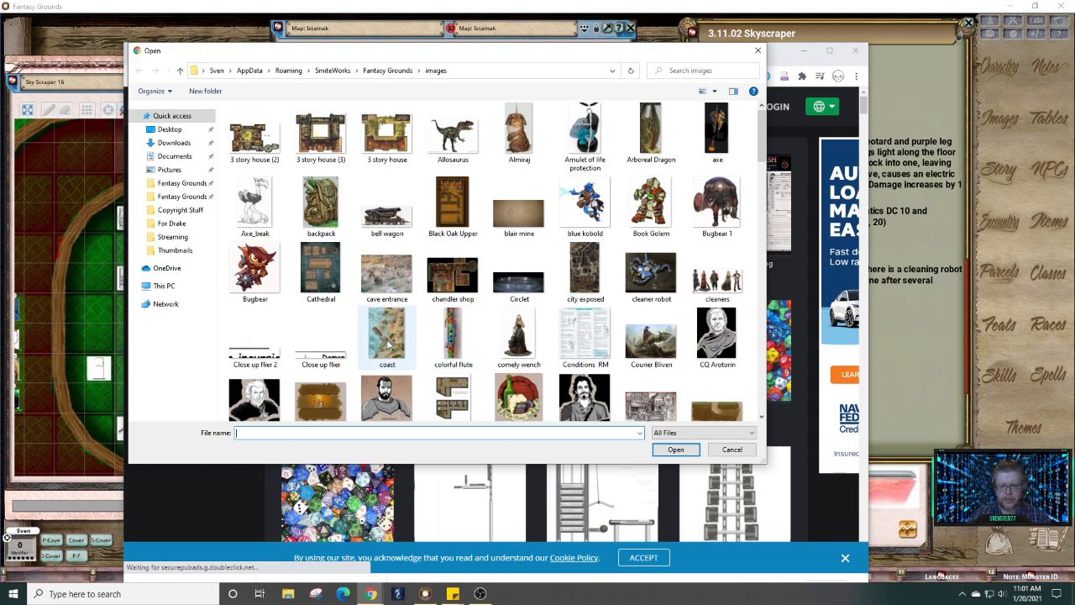
left_click_drag(761, 132, 777, 394)
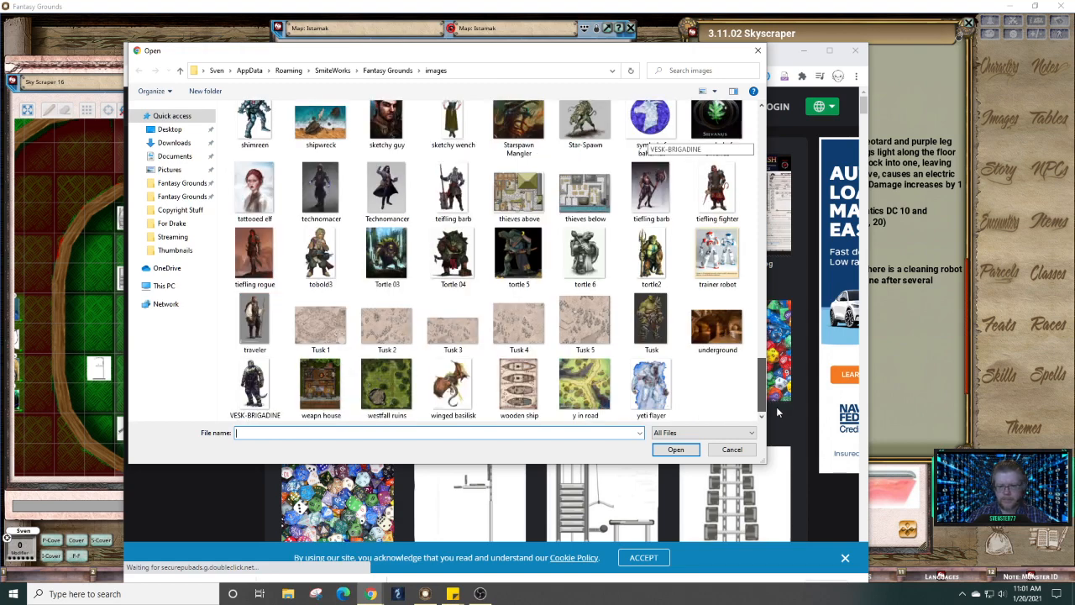
left_click(716, 259)
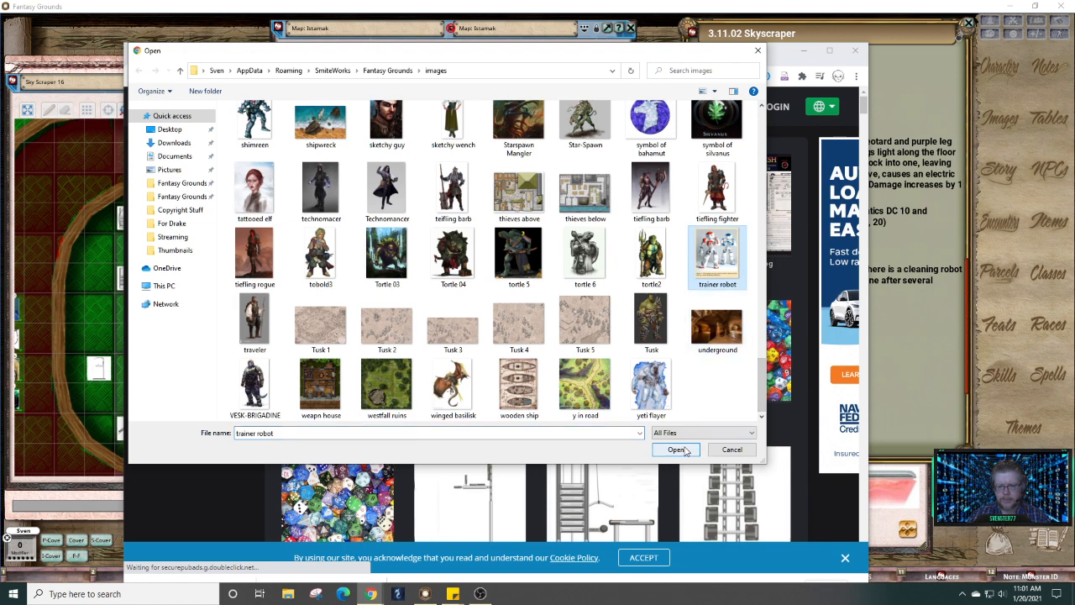
left_click(687, 449)
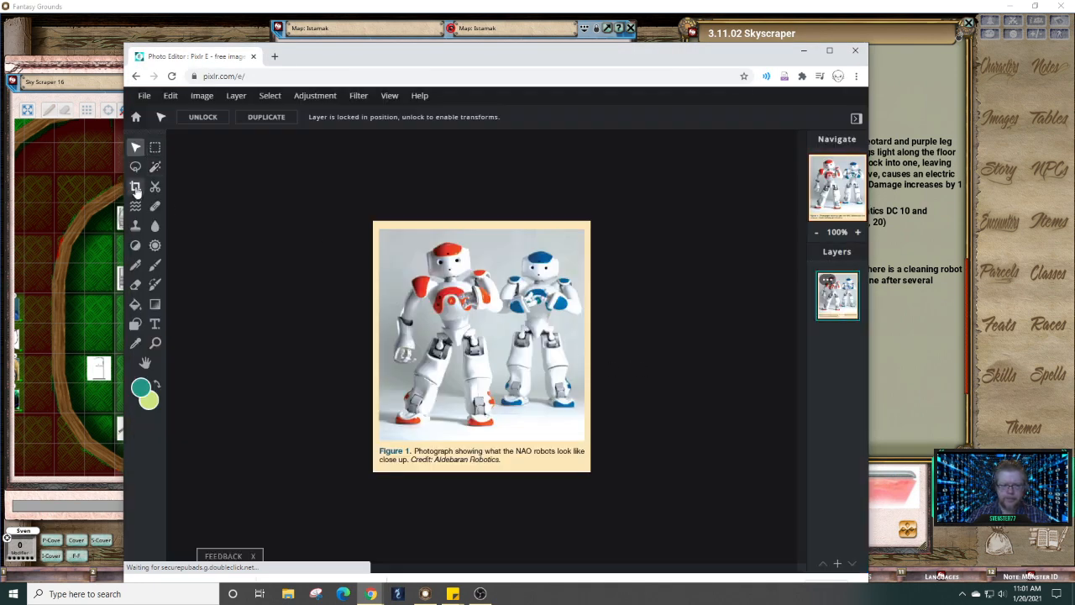
Step: Crop the picture to the red robot alone, about 216 by 348 pixels, without the caption and border
left_click(136, 190)
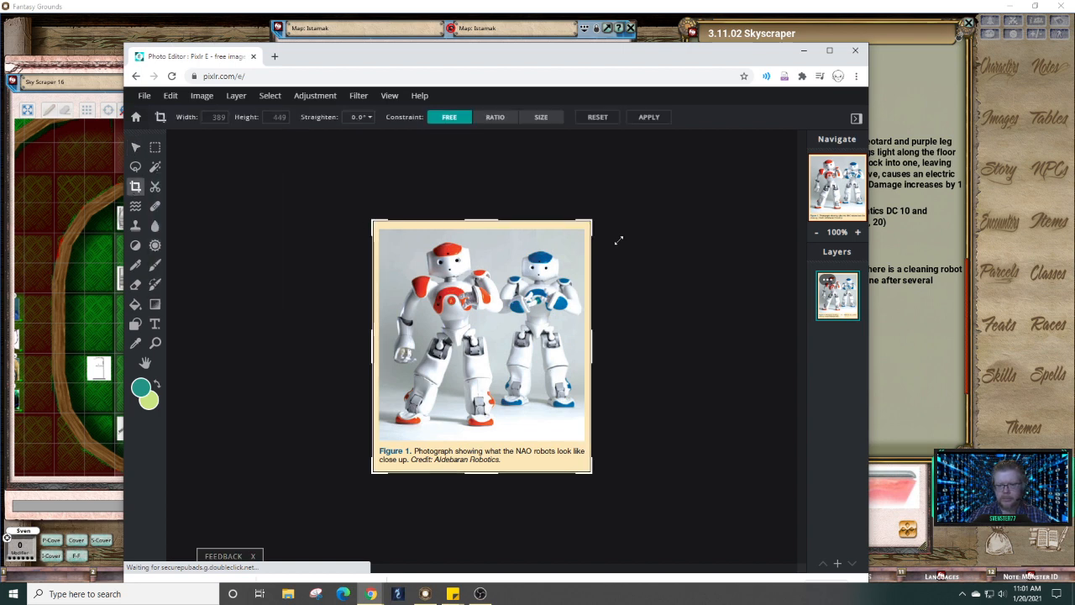
left_click_drag(590, 219, 509, 238)
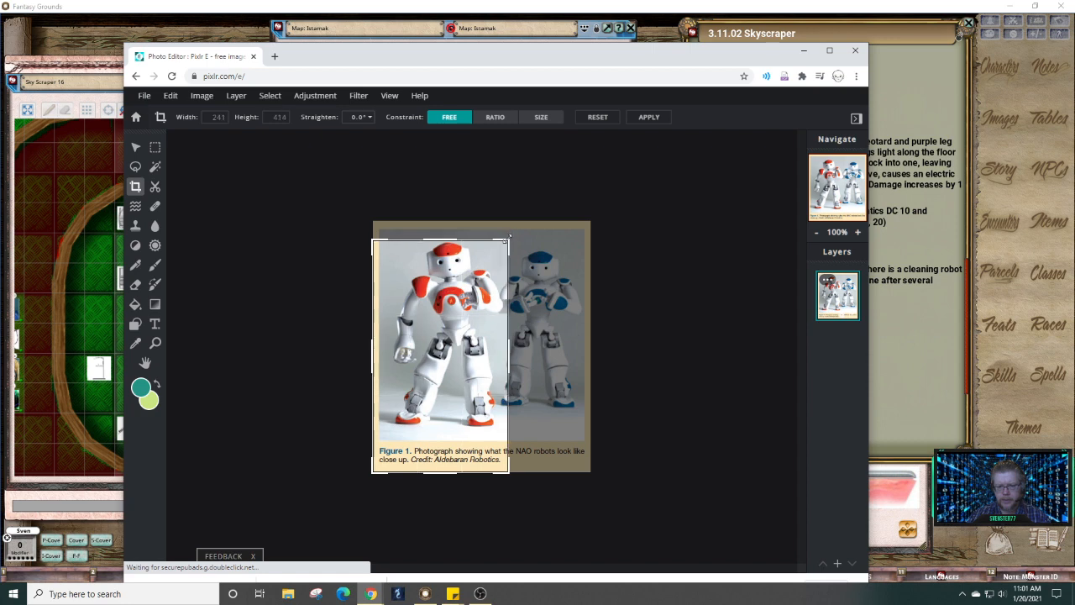
left_click_drag(367, 473, 384, 434)
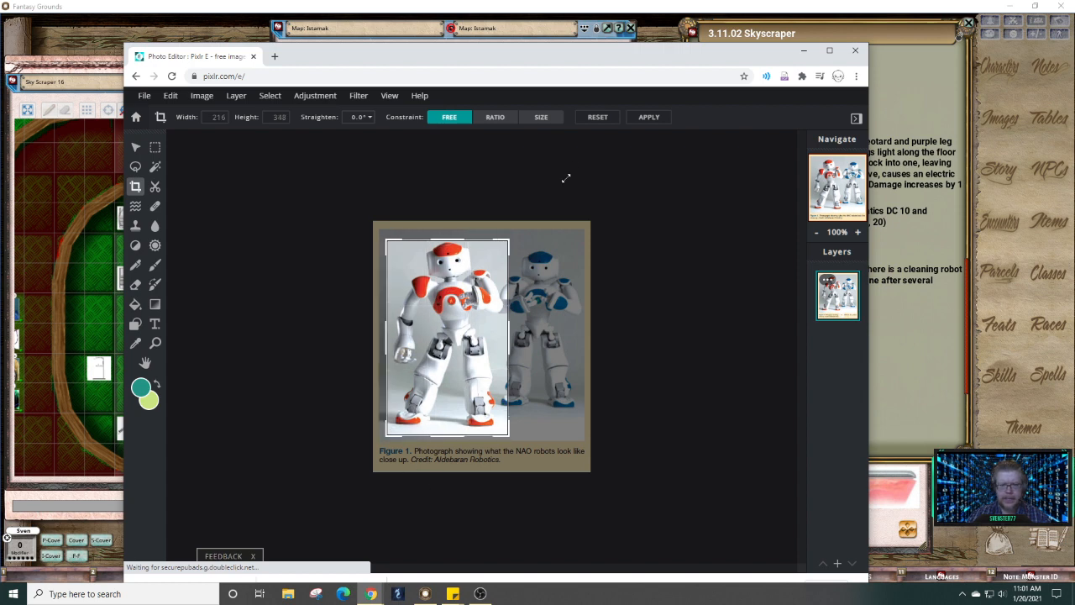
left_click(645, 119)
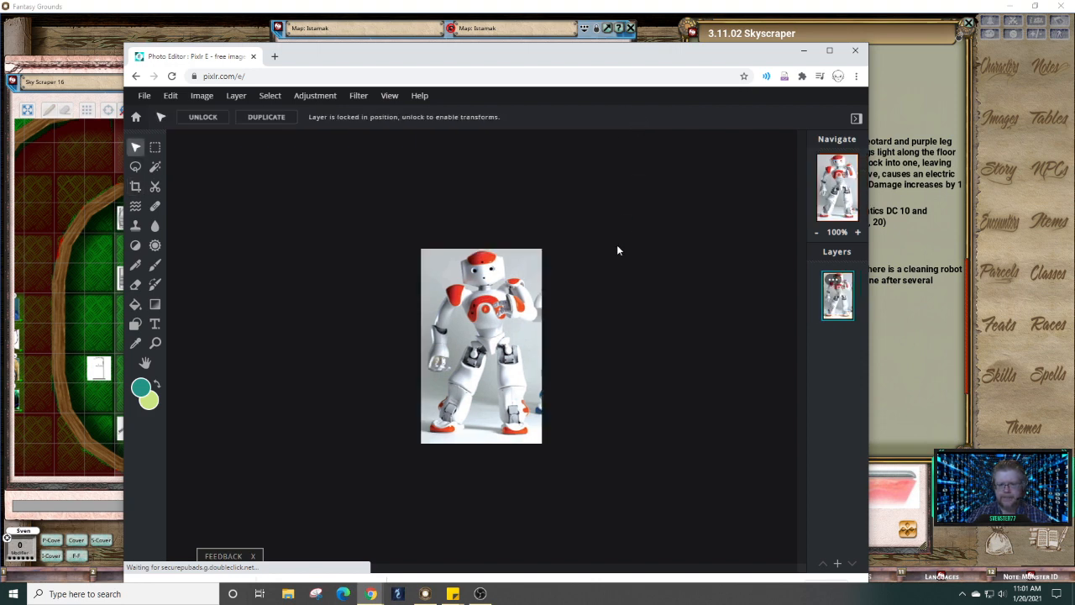
Step: Choose the Clone tool and reduce its brush size to 22 px
scroll(658, 326, "up", 4)
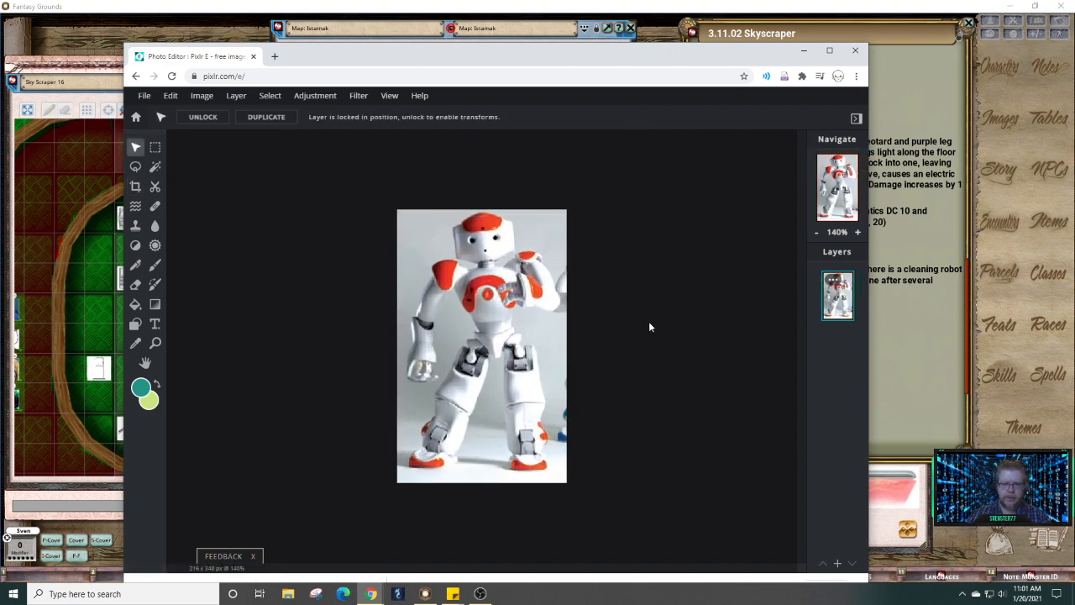
left_click(135, 225)
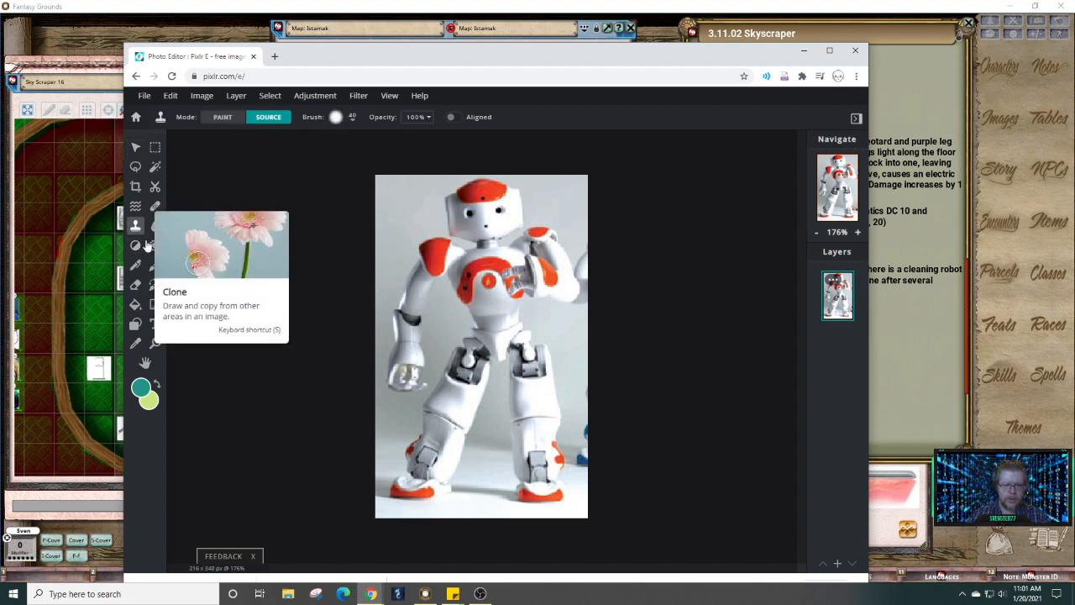
left_click(581, 182)
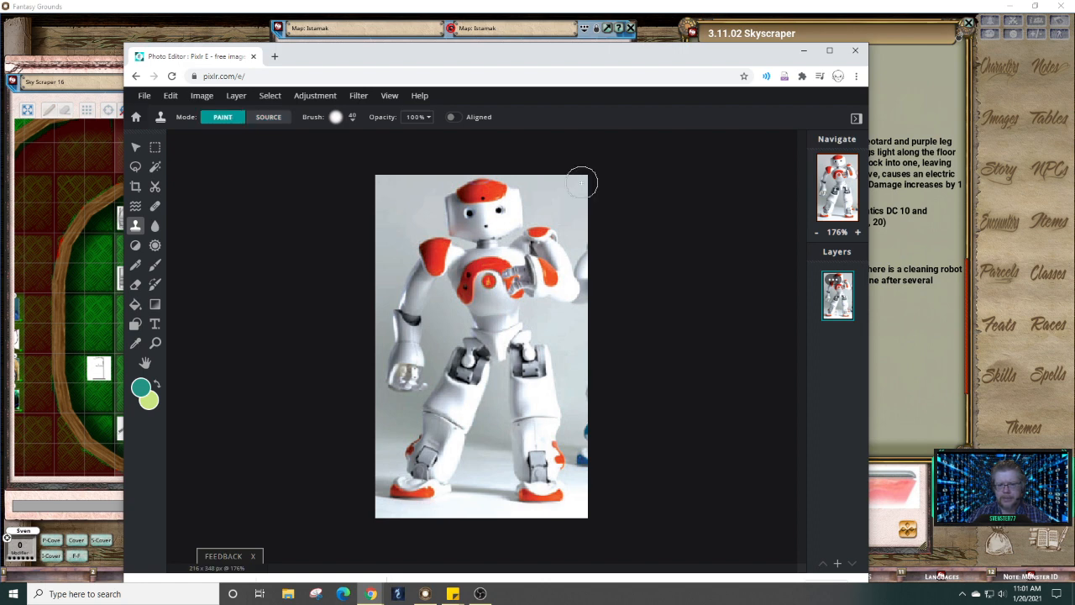
left_click(353, 120)
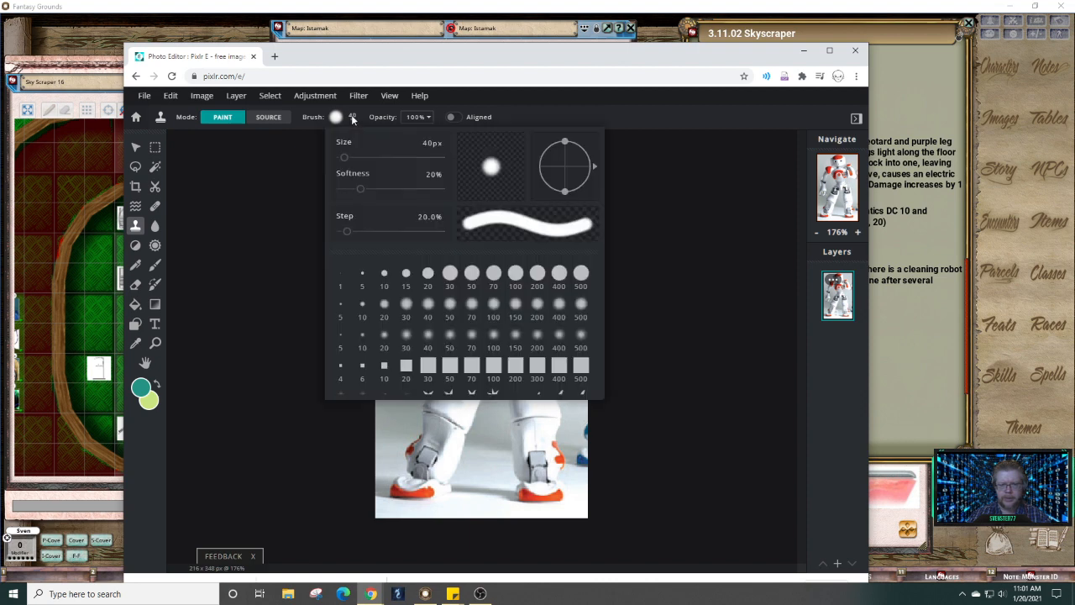
left_click_drag(343, 157, 342, 158)
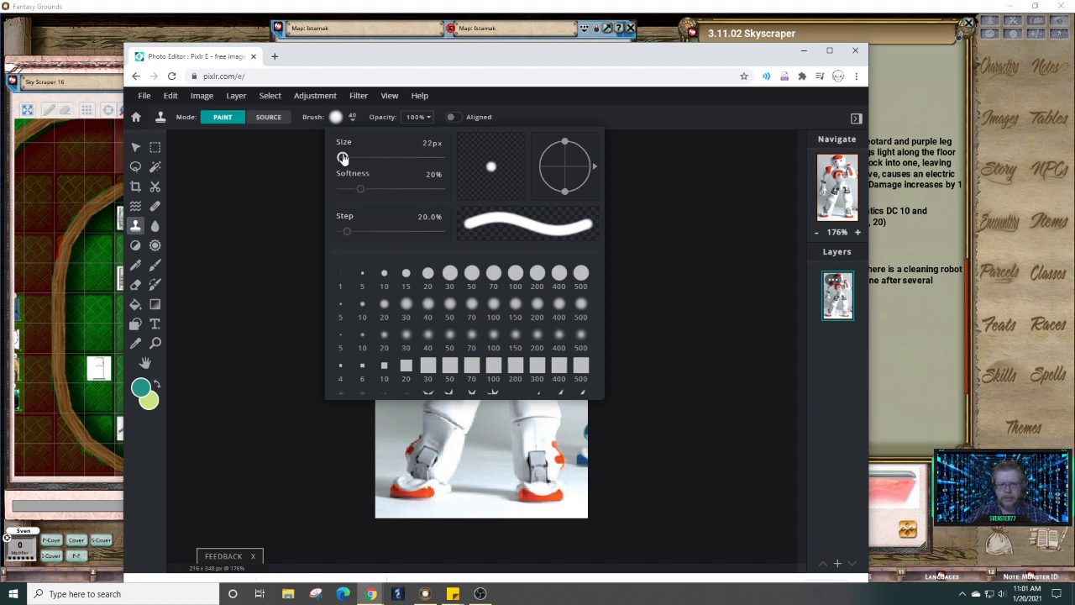
left_click(286, 168)
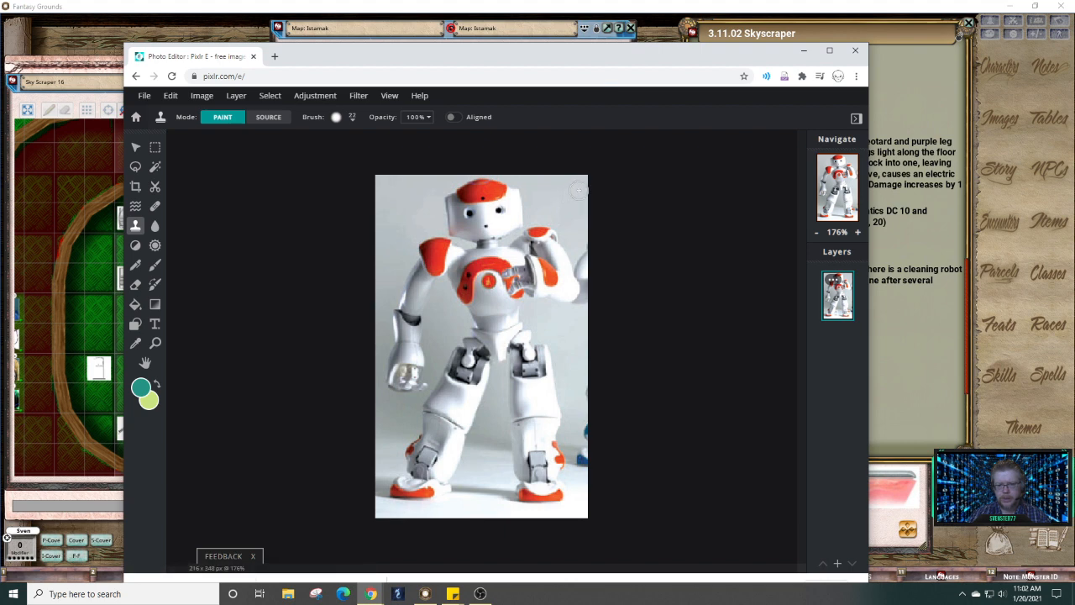
Step: Sample the gray background near the picture's upper right corner and clone it over the blue robot's arm remnant
key("alt")
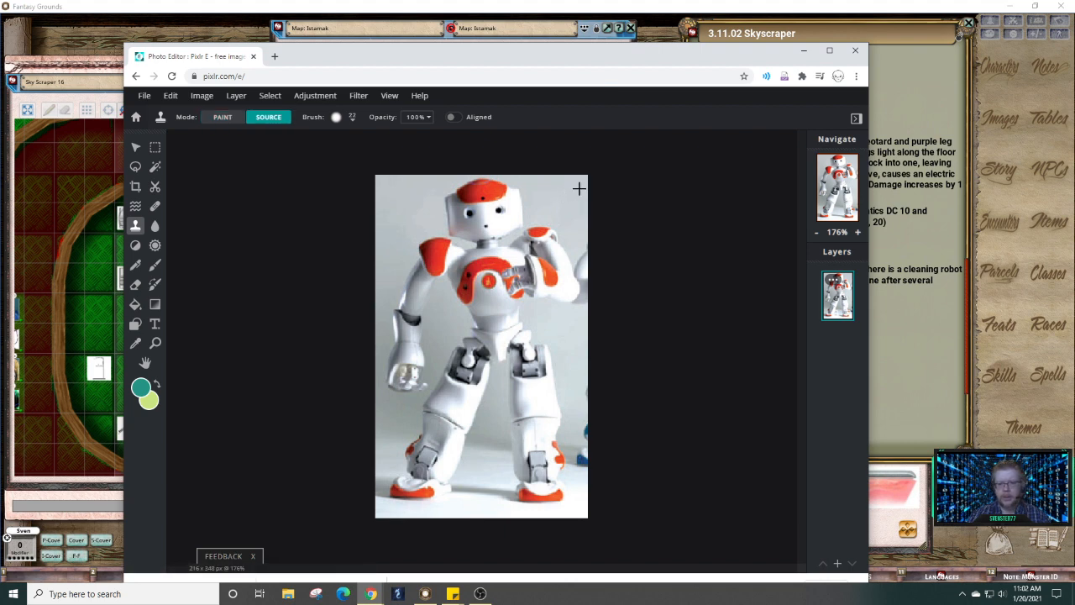
left_click(579, 188, "alt")
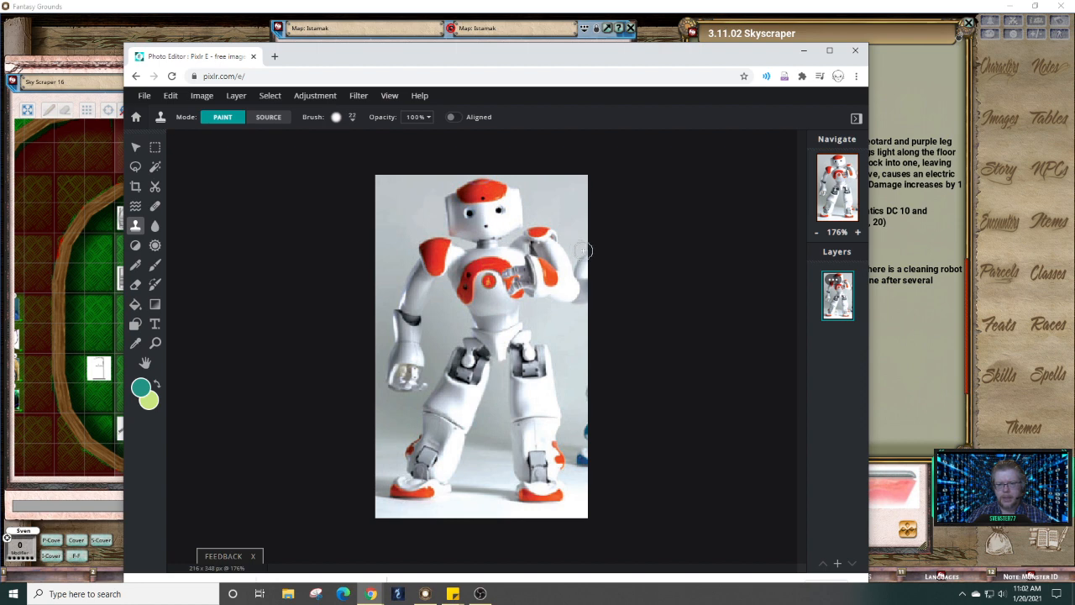
mouse_move(580, 248)
left_mouse_down()
mouse_move(591, 291)
mouse_move(581, 308)
left_mouse_up()
left_click(580, 309)
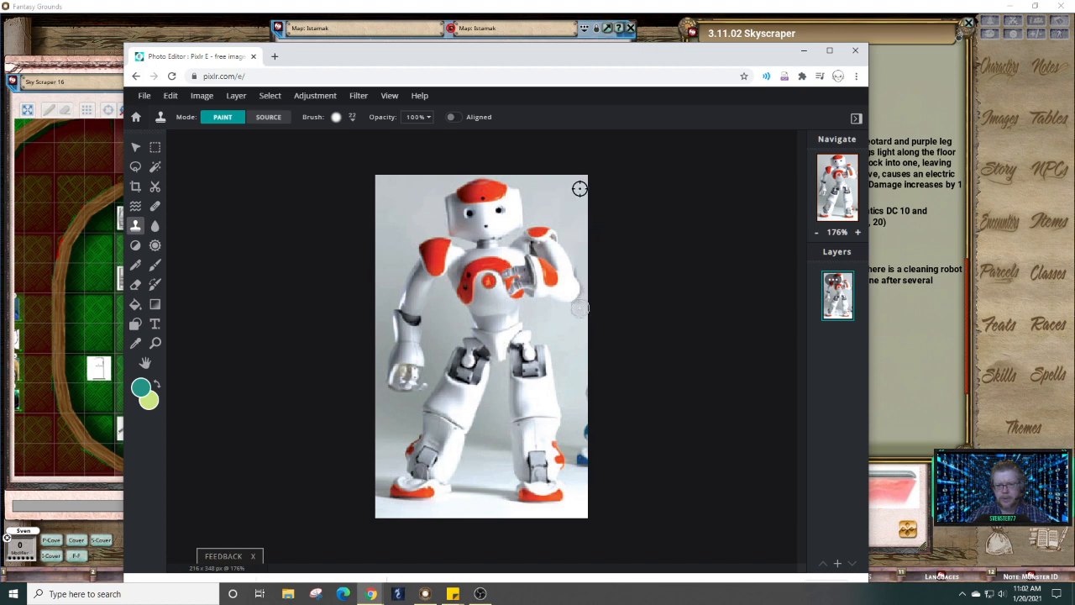
left_click(588, 294)
left_click(583, 271)
Step: Clone background over the blue robot's leg and foot remnants beside the red robot's lower leg, and undo the last stray stroke
left_click_drag(588, 389, 586, 419)
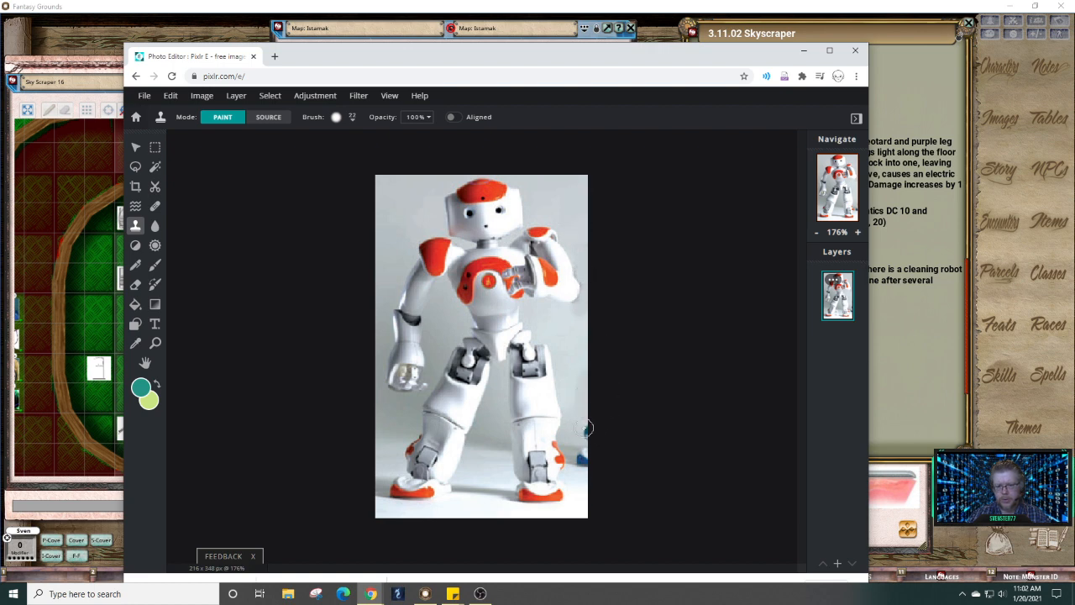
left_click(585, 430)
left_click_drag(572, 460, 578, 452)
left_click(575, 459)
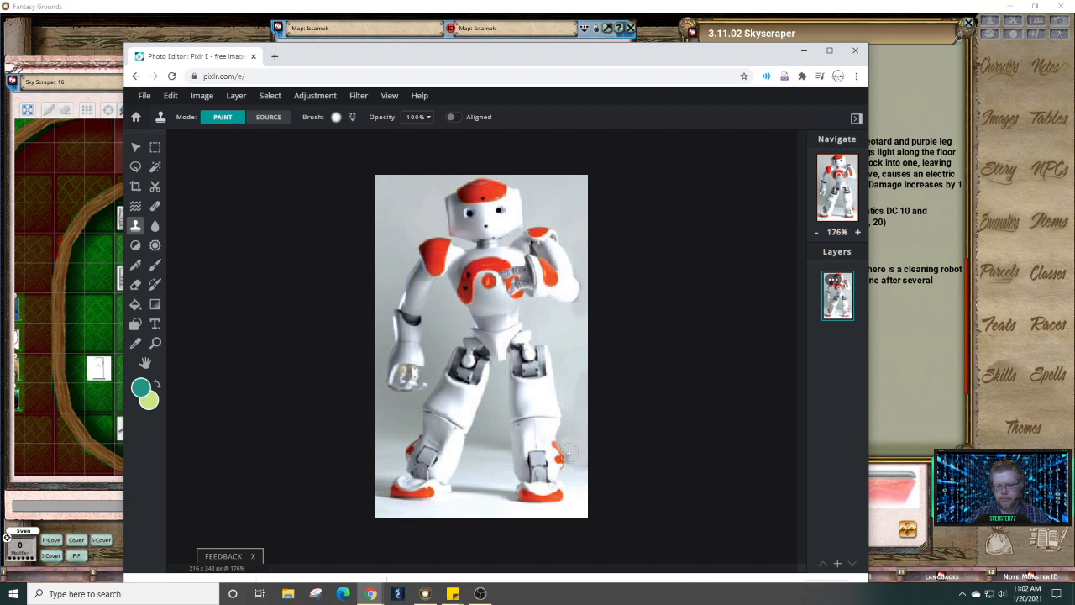
left_click(569, 454)
left_click(571, 470)
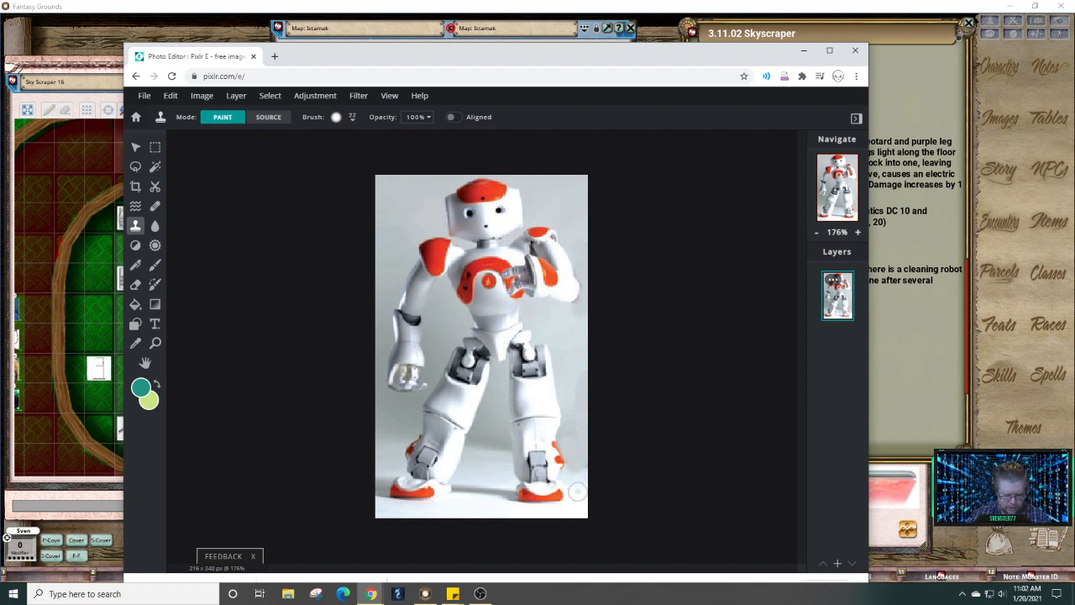
key("alt")
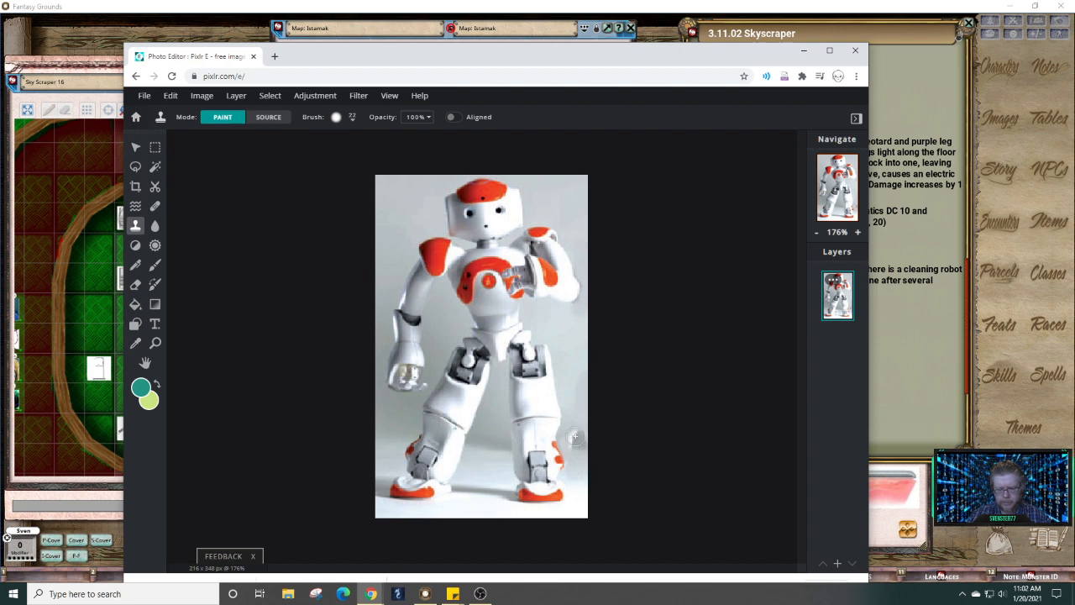
key("ctrl+z")
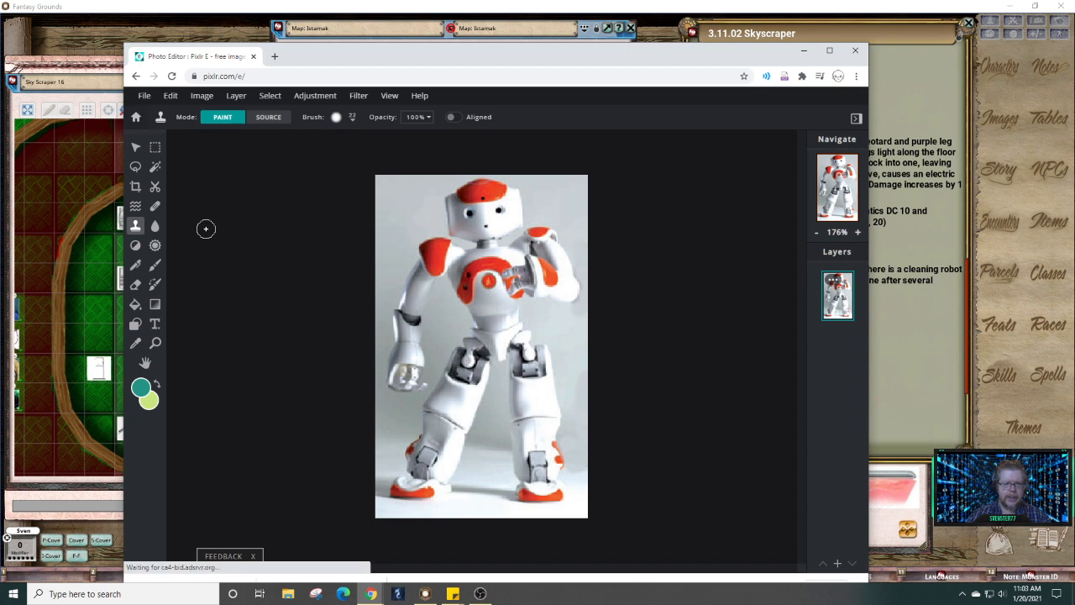
Step: Save the edited picture as a high-quality JPG named "trainer robot" in the Fantasy Grounds images folder
left_click(144, 95)
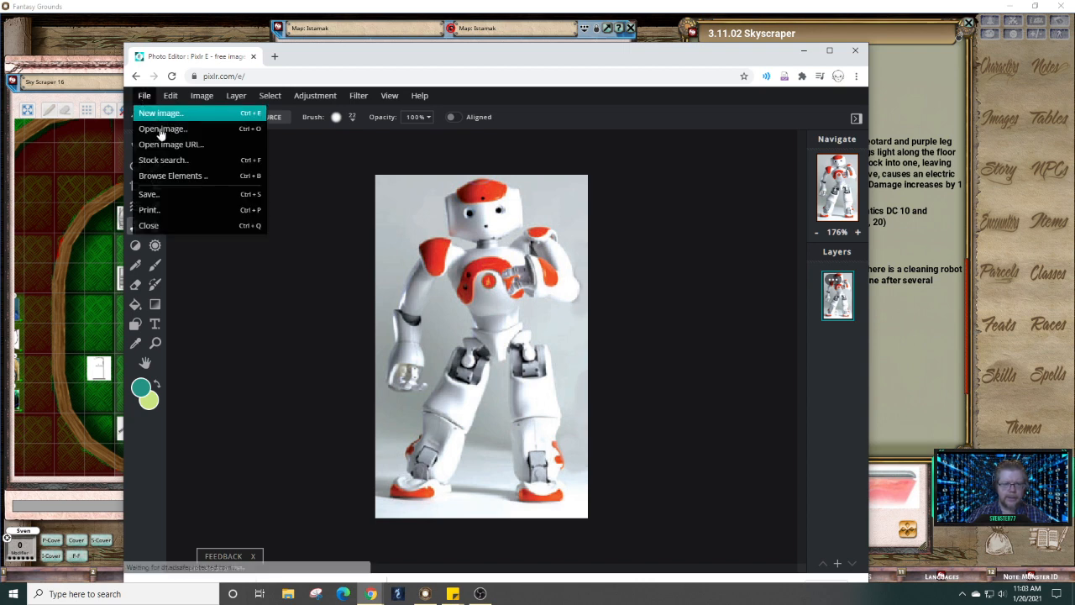
left_click(167, 194)
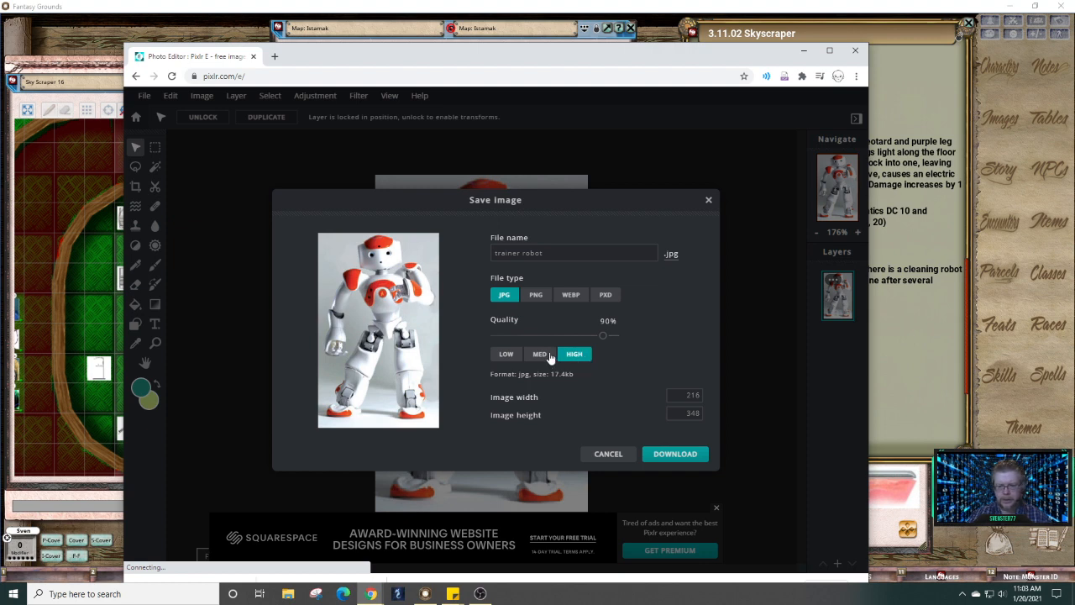
left_click(685, 396)
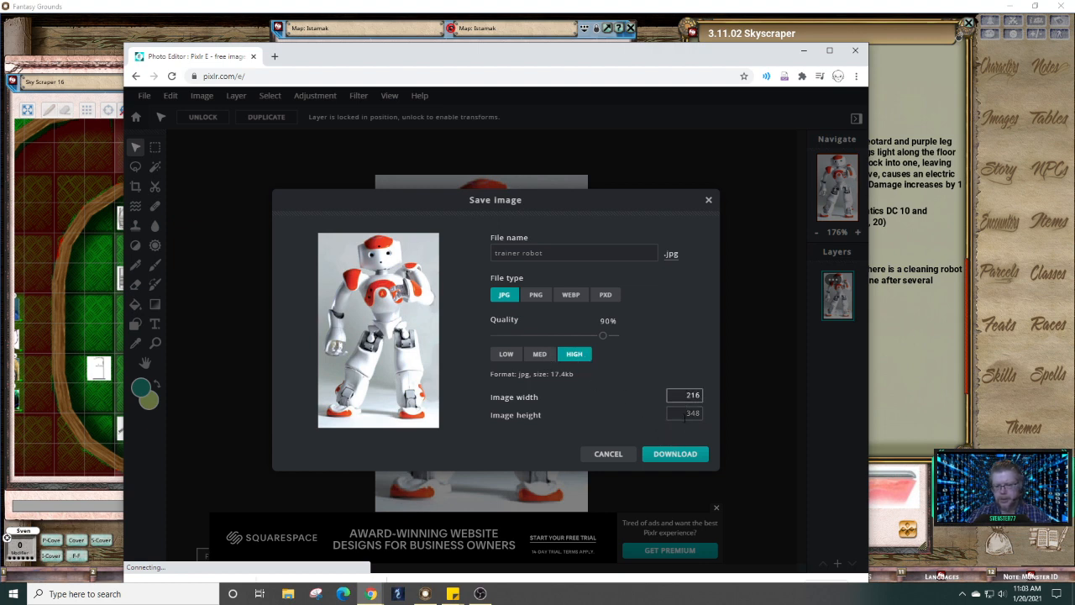
left_click(684, 455)
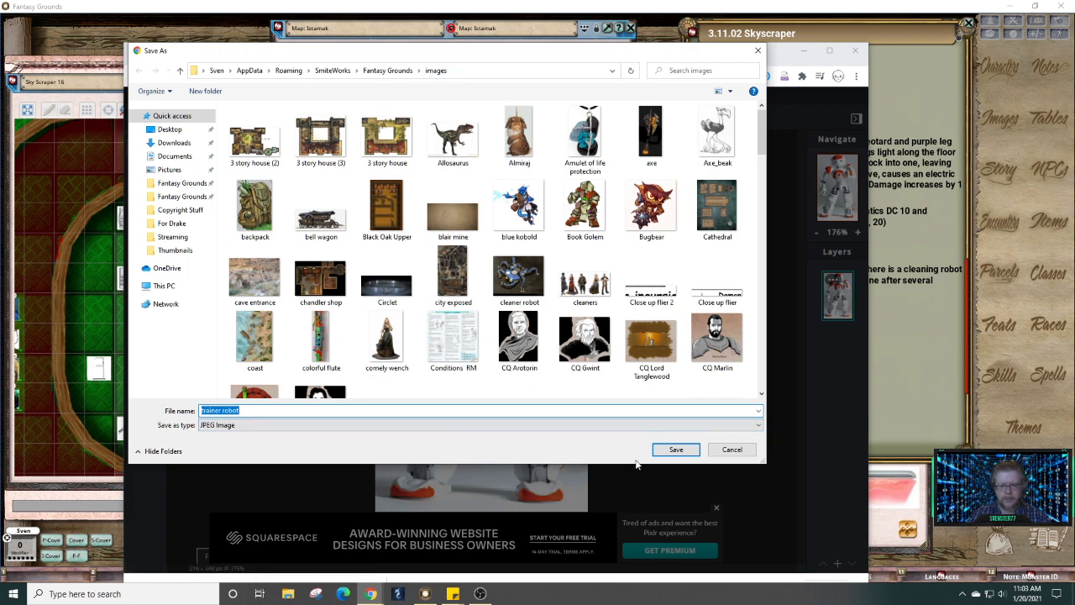
left_click(688, 450)
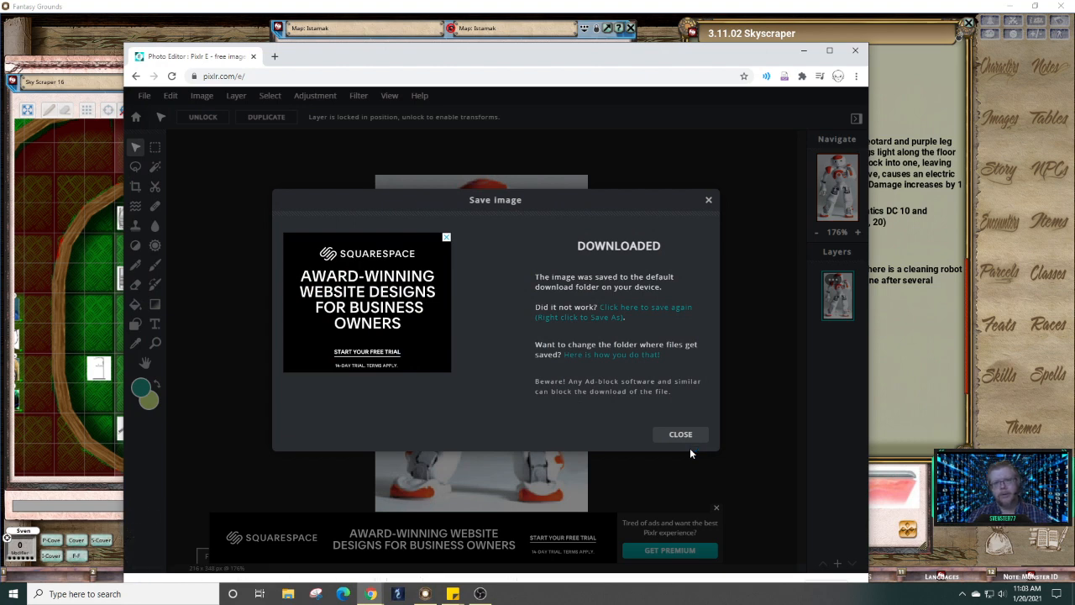
left_click(707, 201)
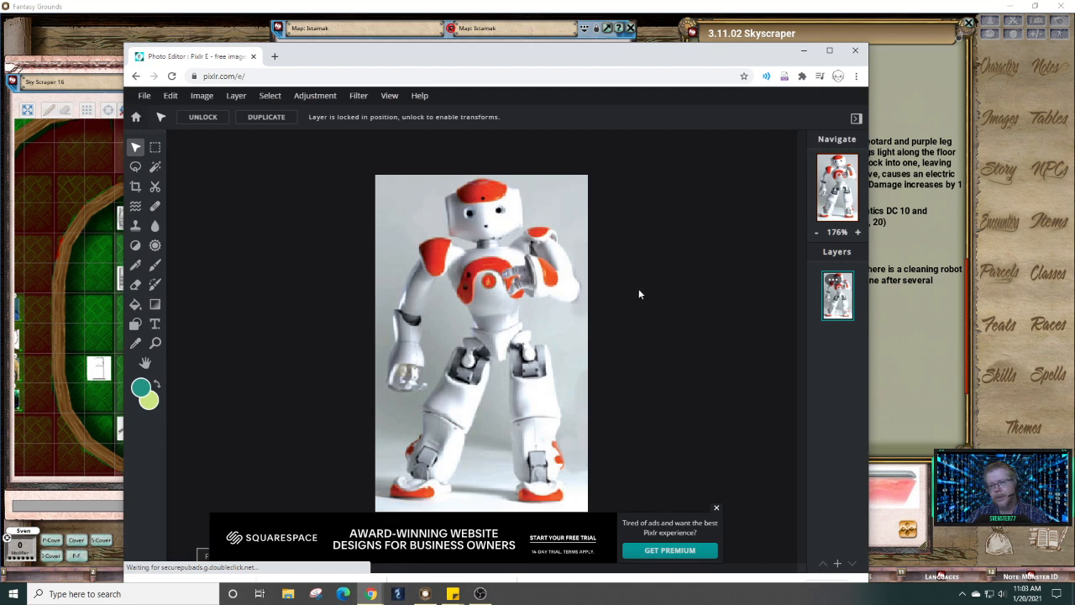
Step: Replace the Pixlr page with RollAdvantage's Token Stamp and load the cropped "trainer robot" image into it
left_click(274, 56)
left_click(252, 57)
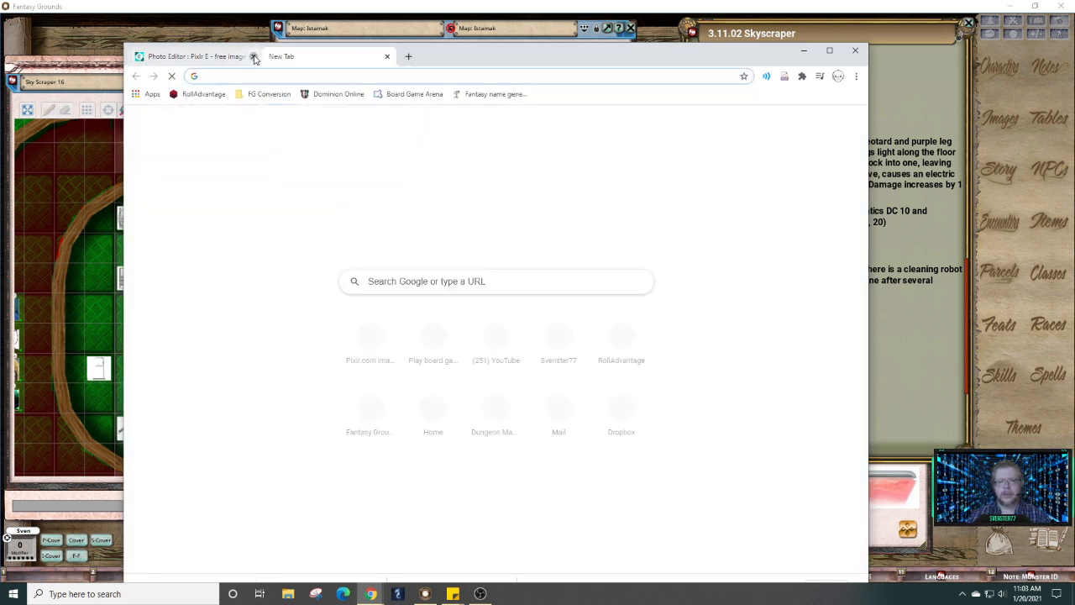
left_click(203, 95)
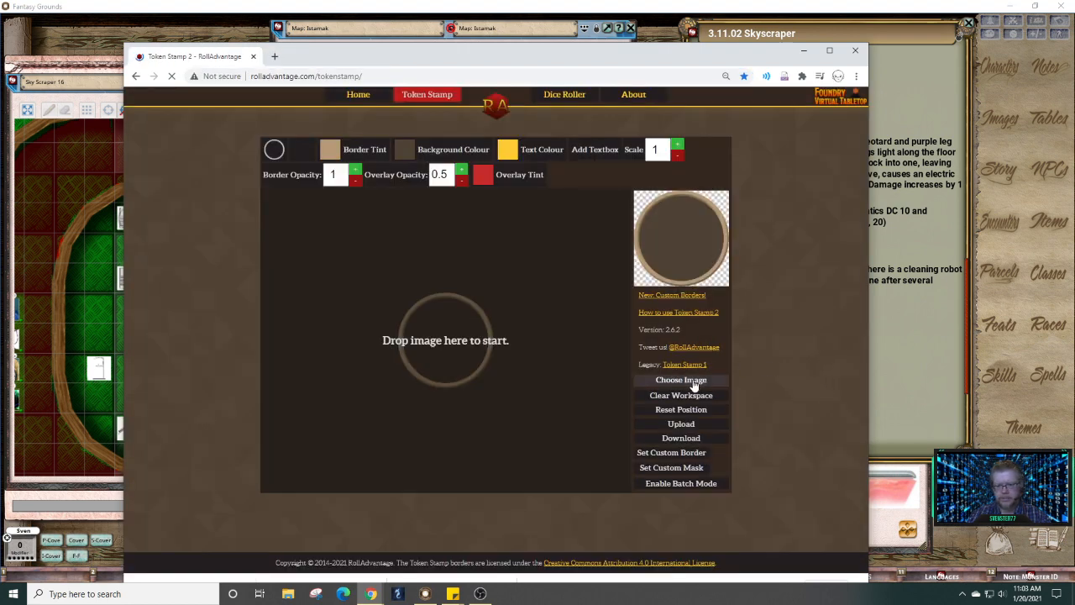
left_click(694, 382)
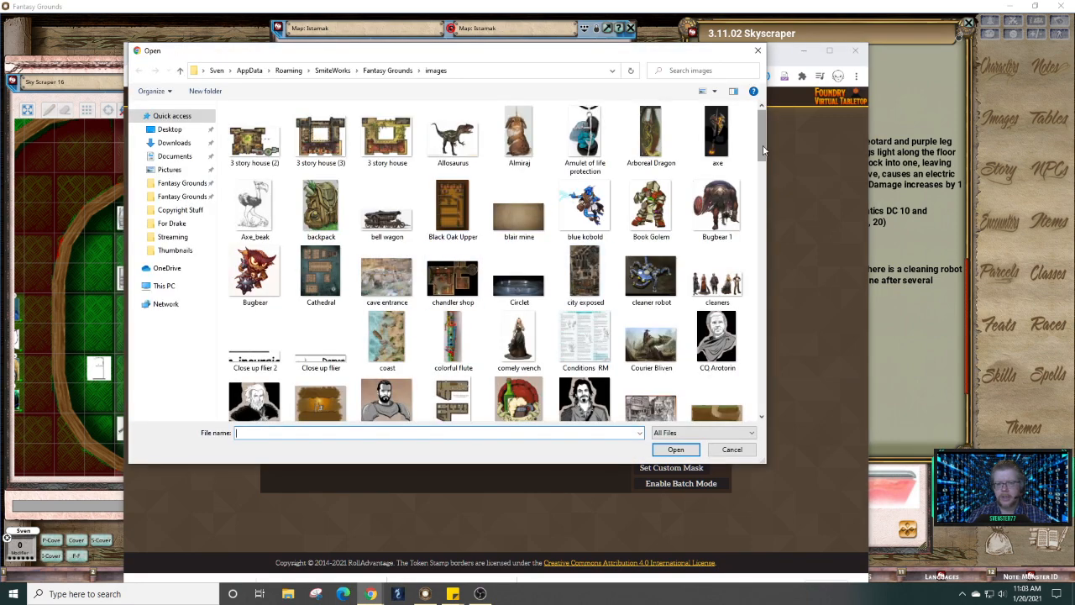
left_click_drag(761, 156, 783, 353)
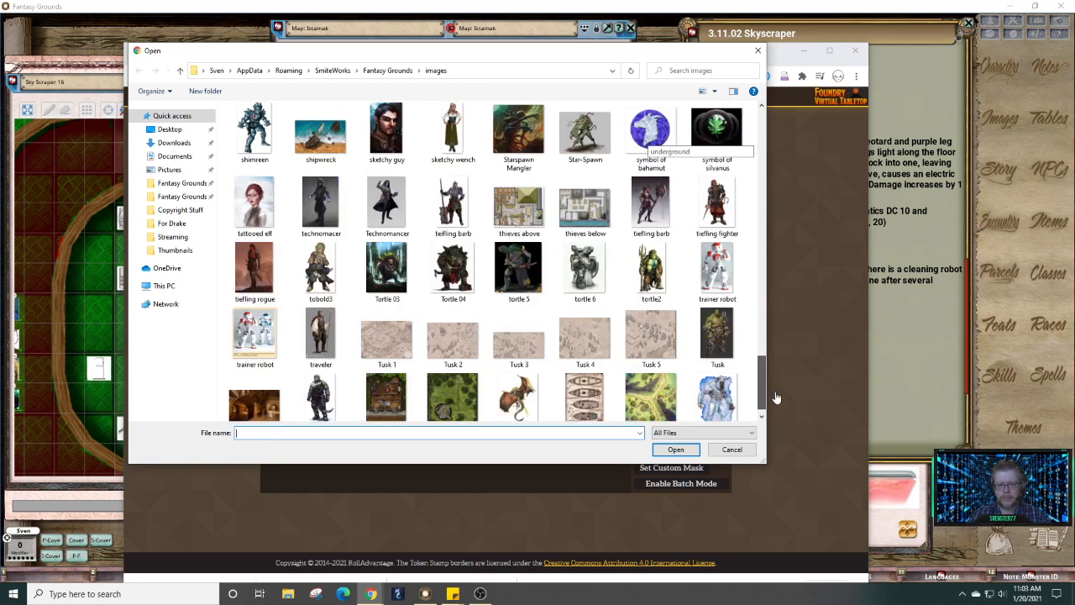
left_click(716, 271)
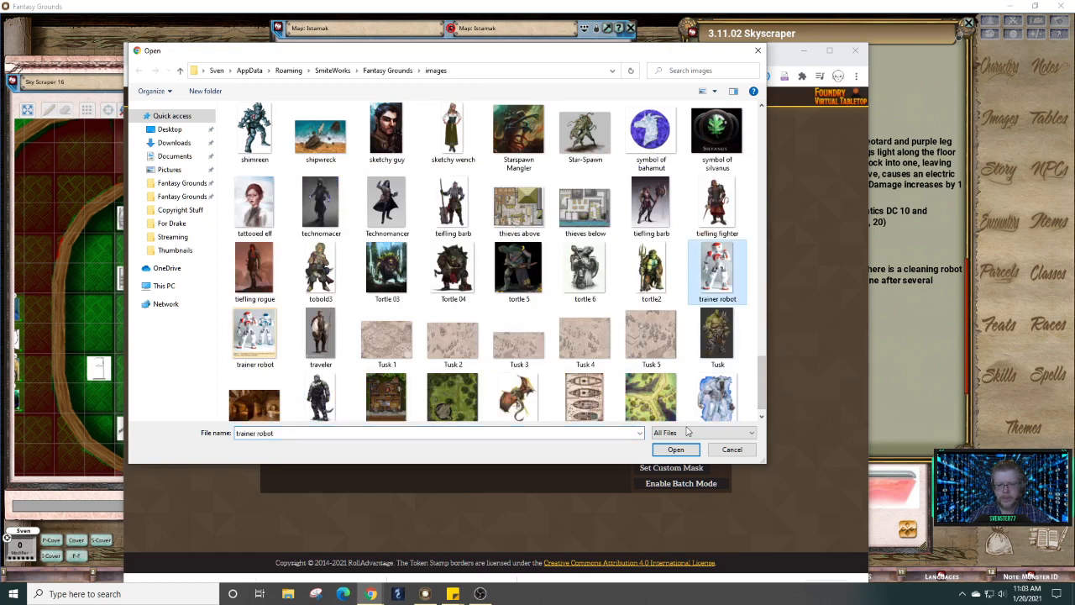
left_click(676, 450)
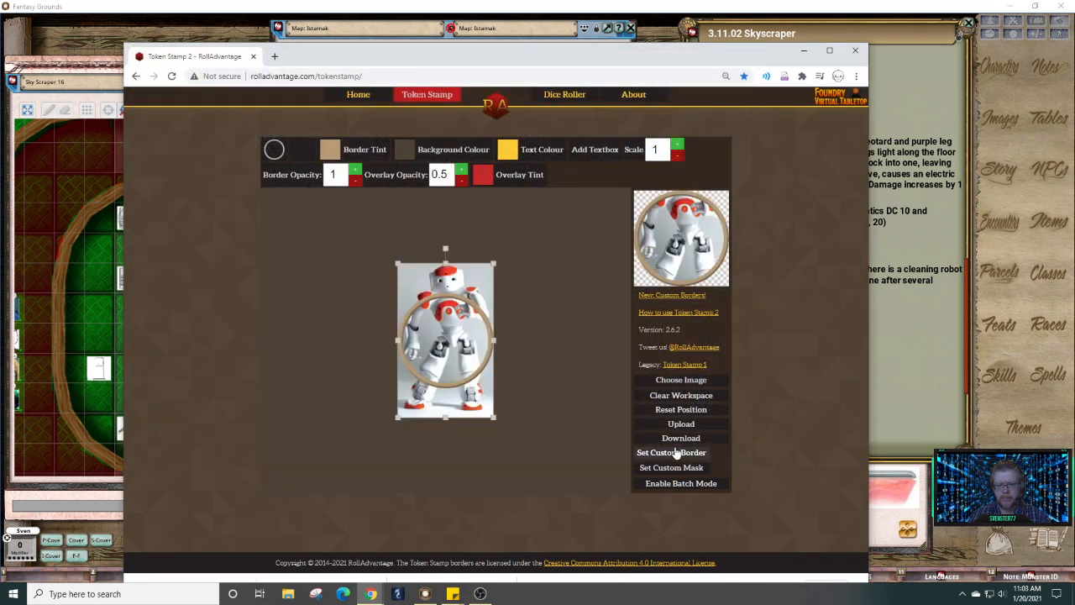
Step: Move the robot picture downward and enlarge it so the robot's head fills the token ring
left_click_drag(458, 344, 447, 413)
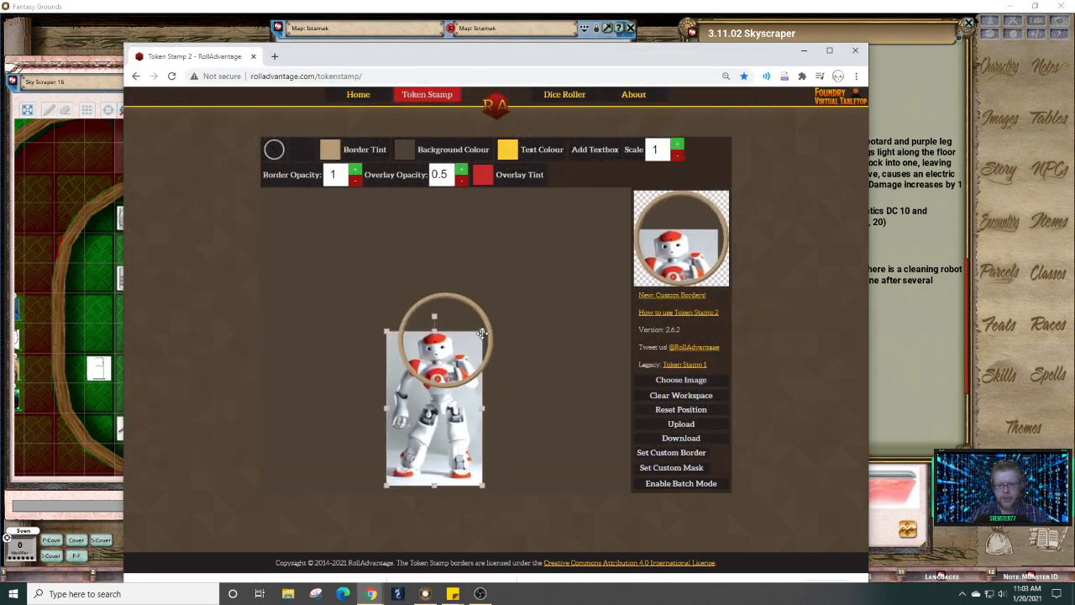
left_click_drag(483, 332, 527, 315)
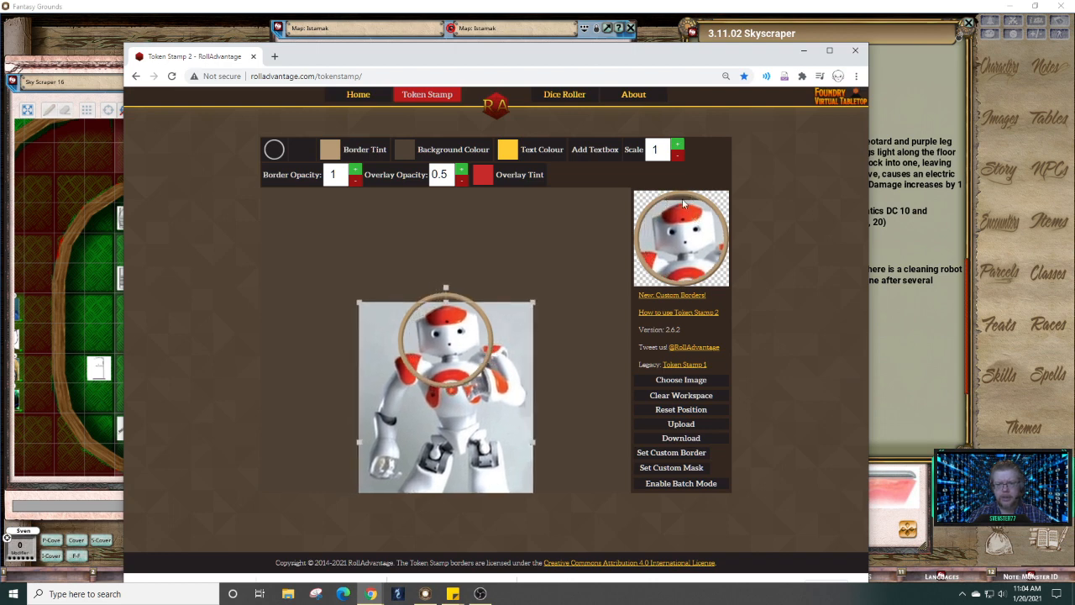
Step: Set the token's background colour to a light gray that blends with the picture's backdrop
left_click(406, 150)
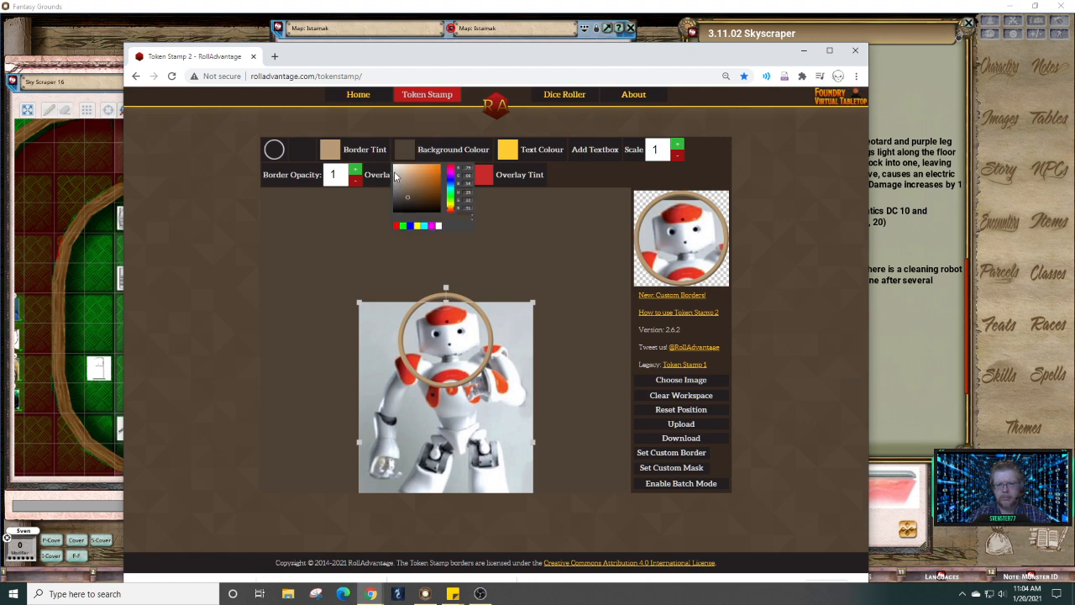
left_click(395, 173)
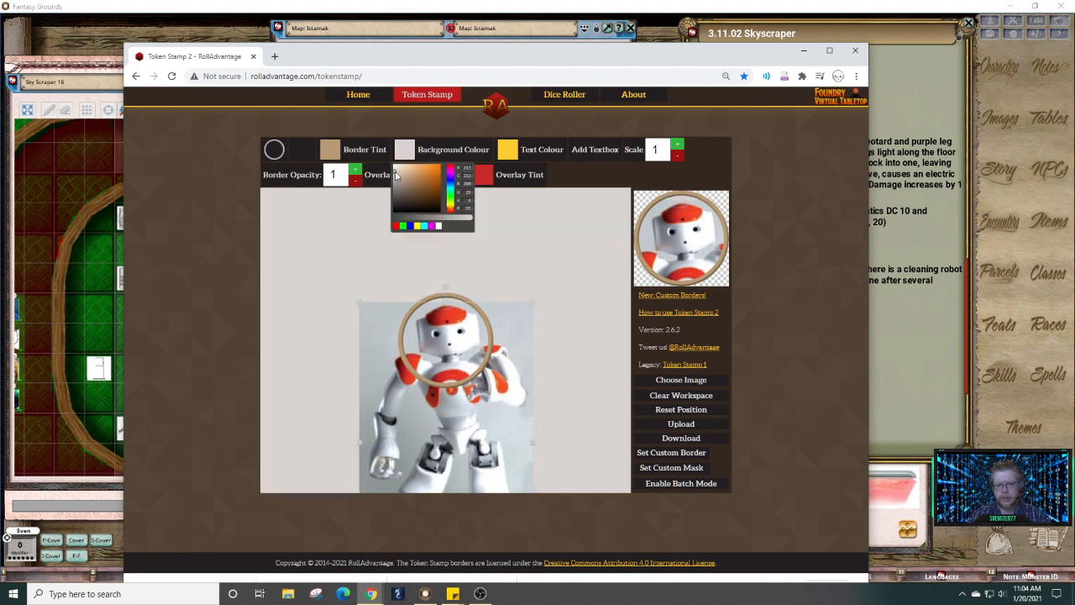
left_click(460, 222)
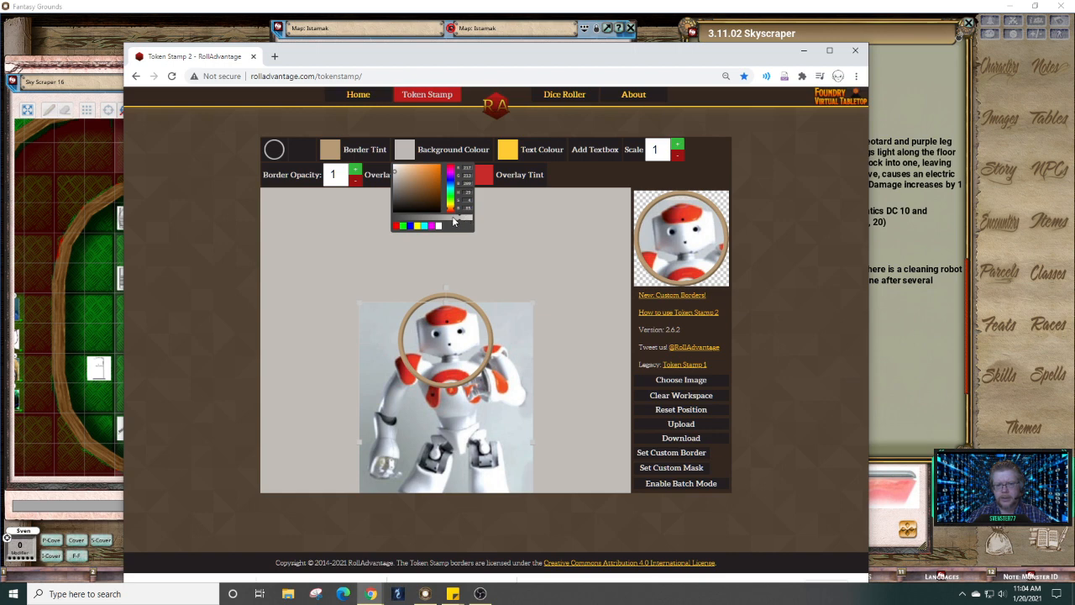
left_click(454, 221)
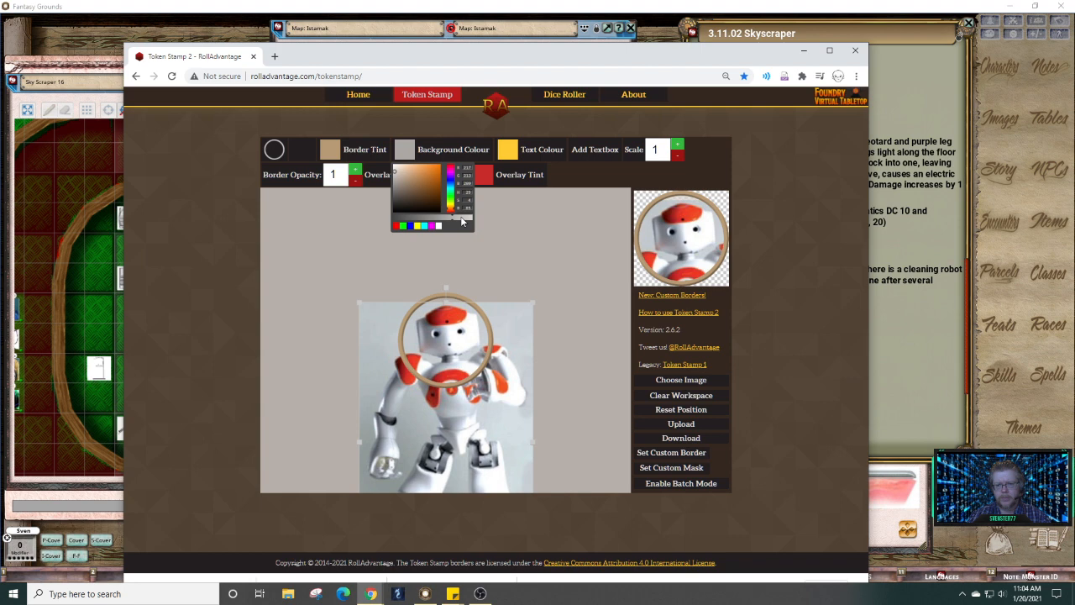
left_click_drag(461, 221, 444, 223)
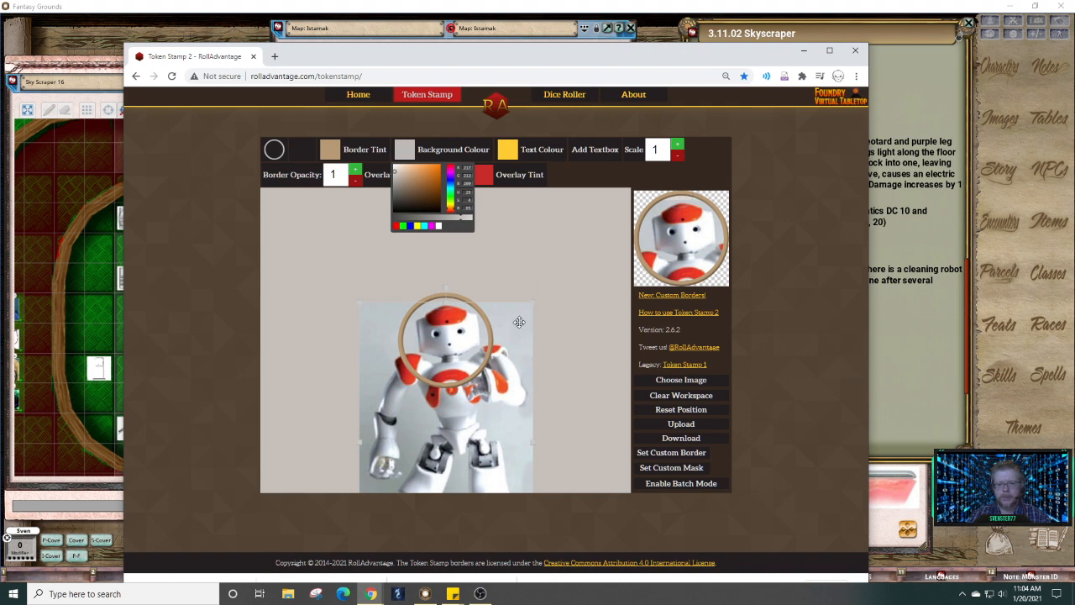
Step: Nudge the robot picture slightly up and left to center the head within the token ring
left_click(445, 298)
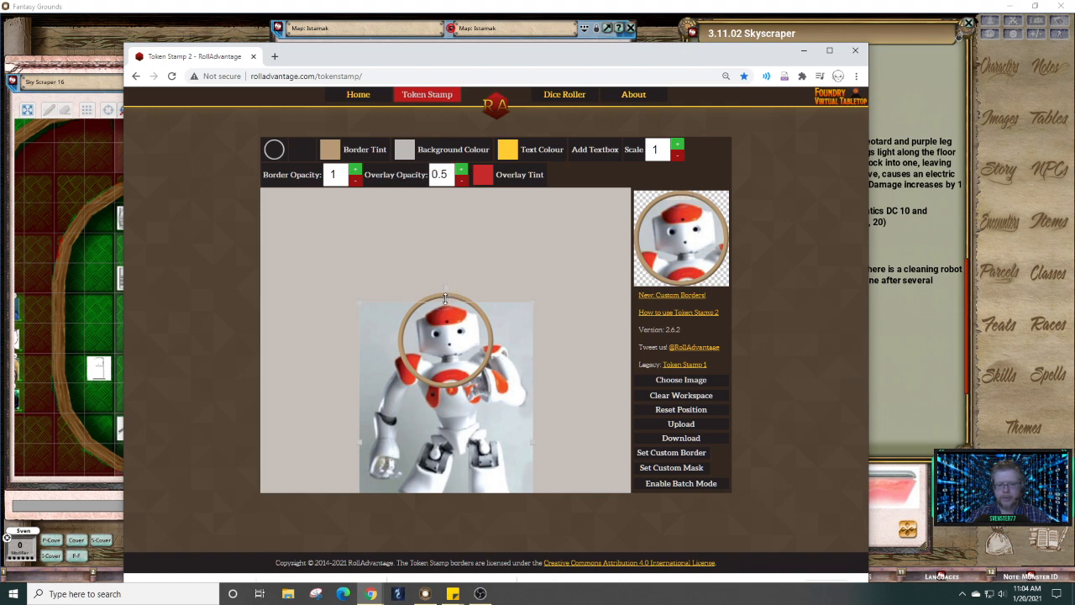
left_click_drag(445, 298, 445, 292)
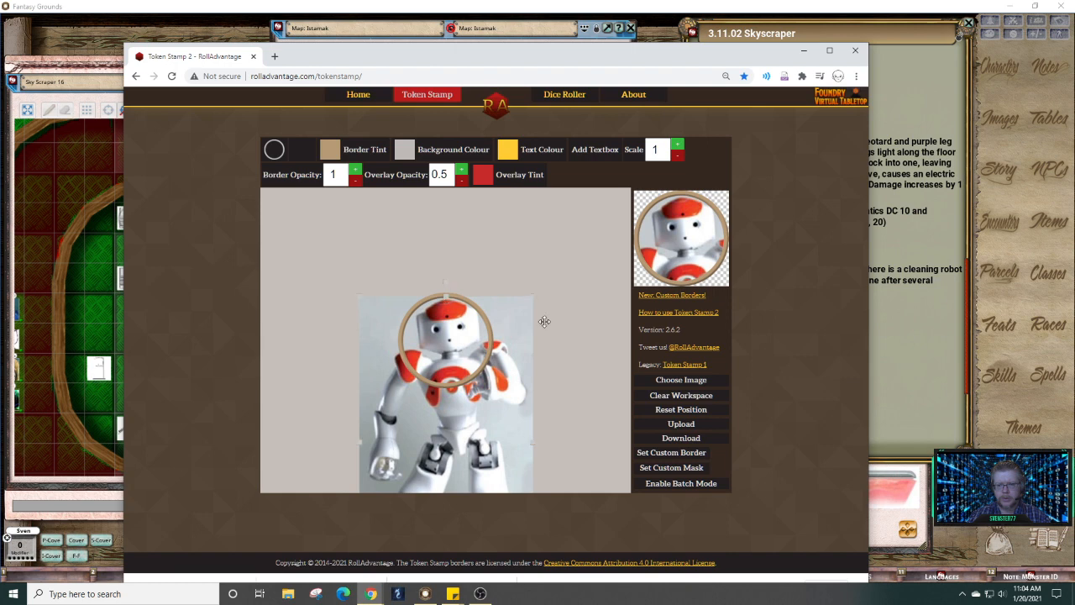
left_click_drag(472, 362, 471, 361)
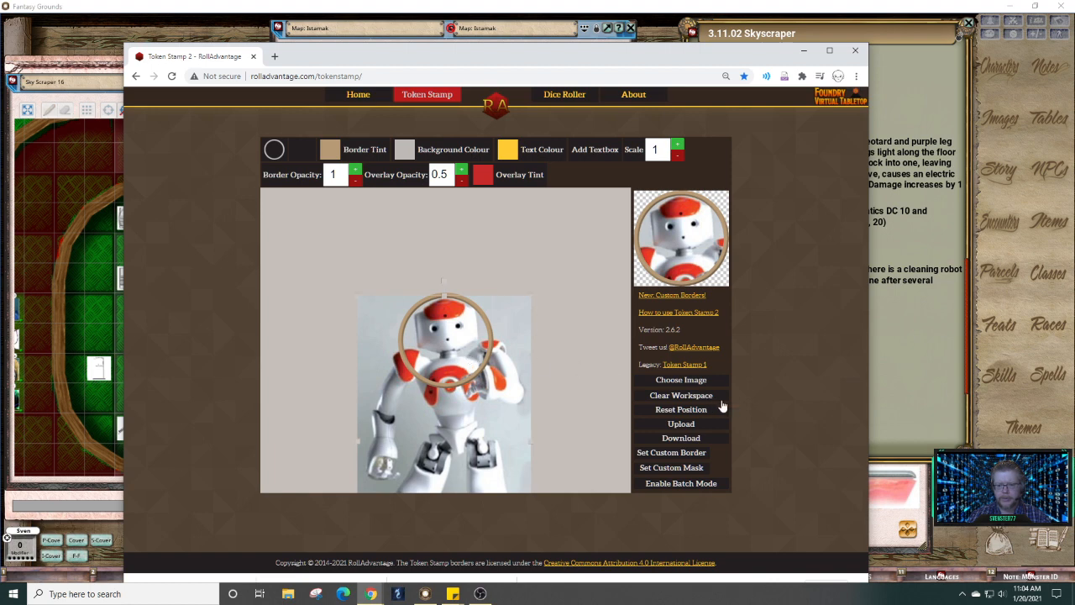
Step: Start downloading the token and delete the old "trainer robot" picture from the Fantasy Grounds images folder
left_click(681, 439)
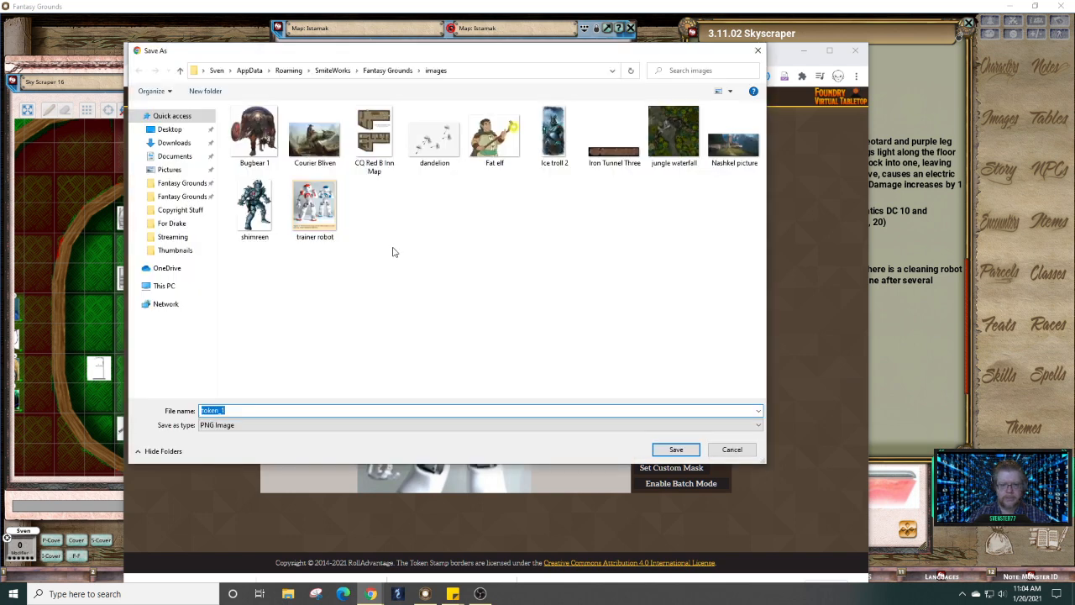
left_click(316, 209)
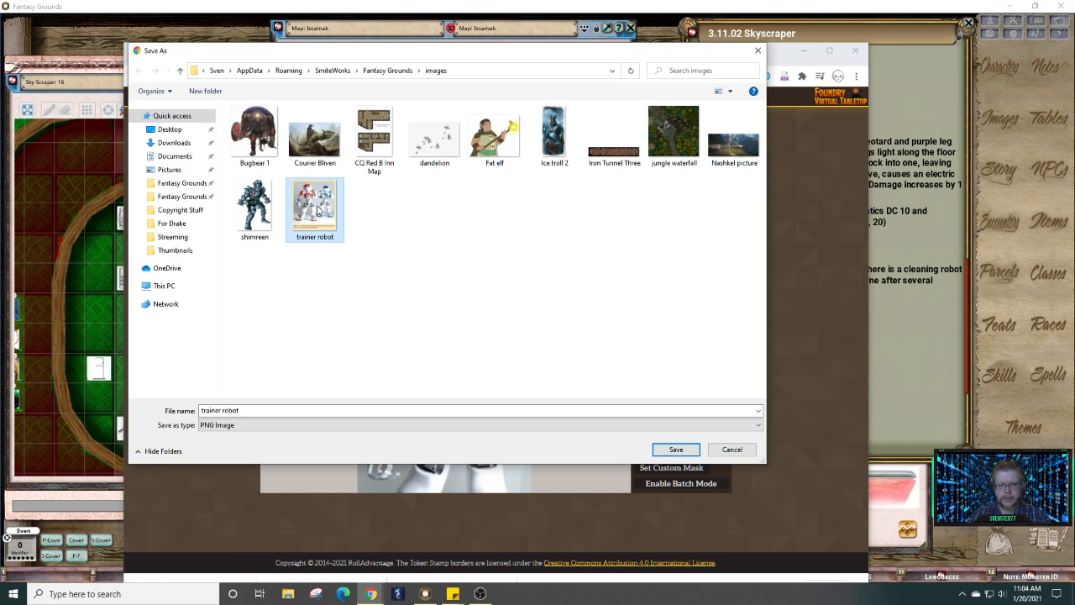
key("Delete")
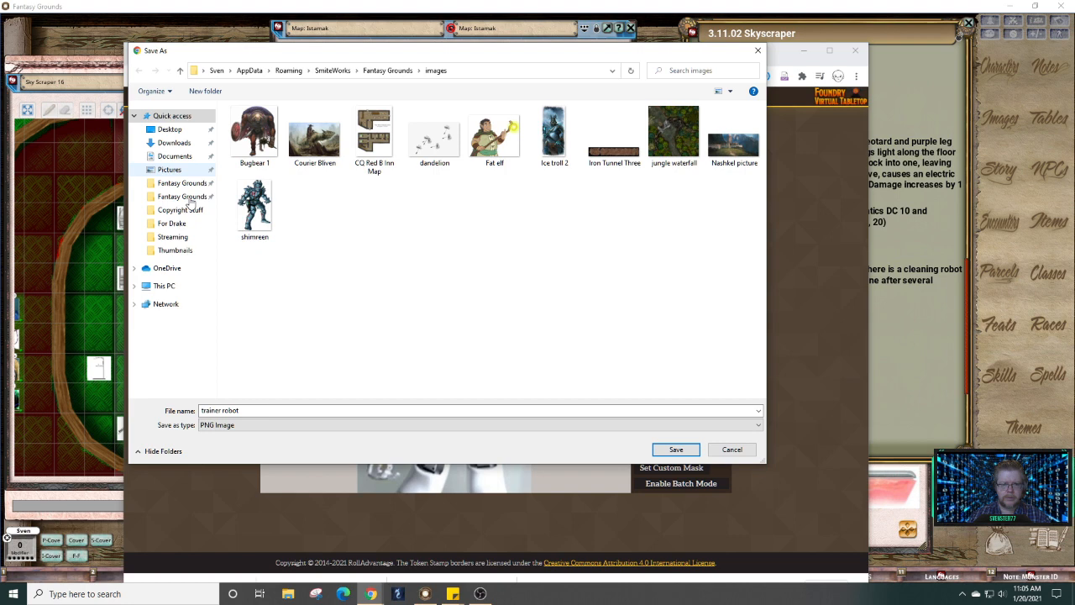
Step: Save the token as a PNG named "trainer robot" under the Fantasy Grounds folder and close the browser
left_click(356, 277)
left_click(168, 197)
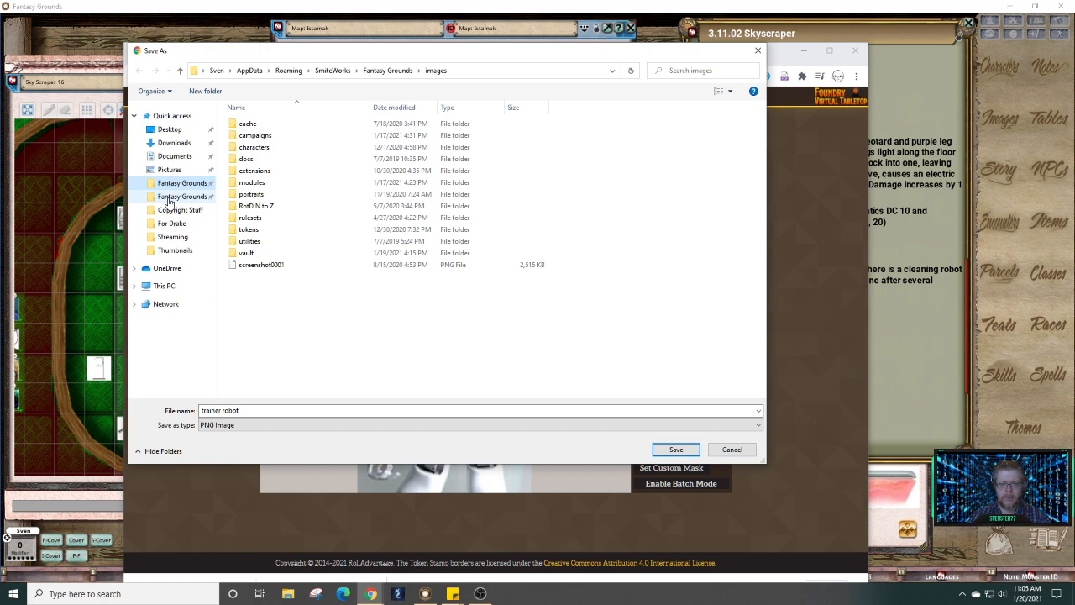
left_click(677, 452)
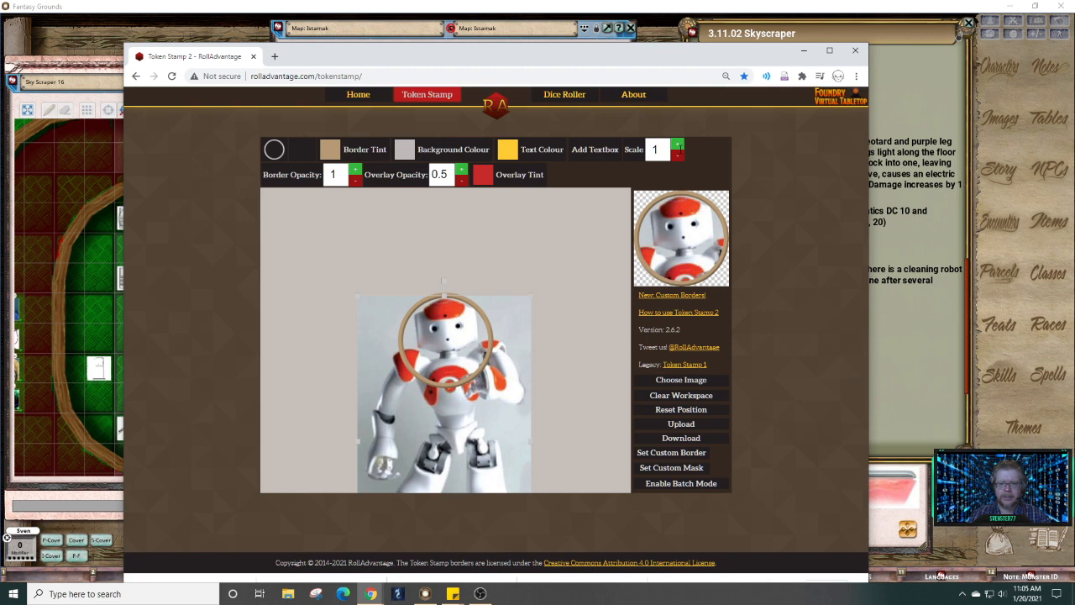
left_click(856, 52)
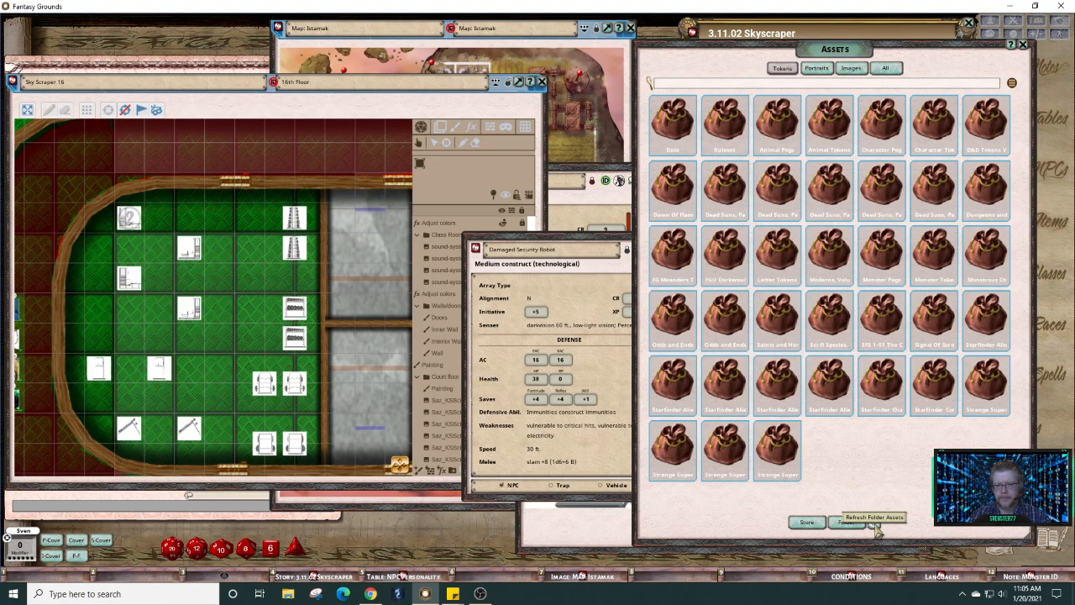
Step: Shift the 16th floor map window aside and search the token assets for "robot"
left_click(126, 83)
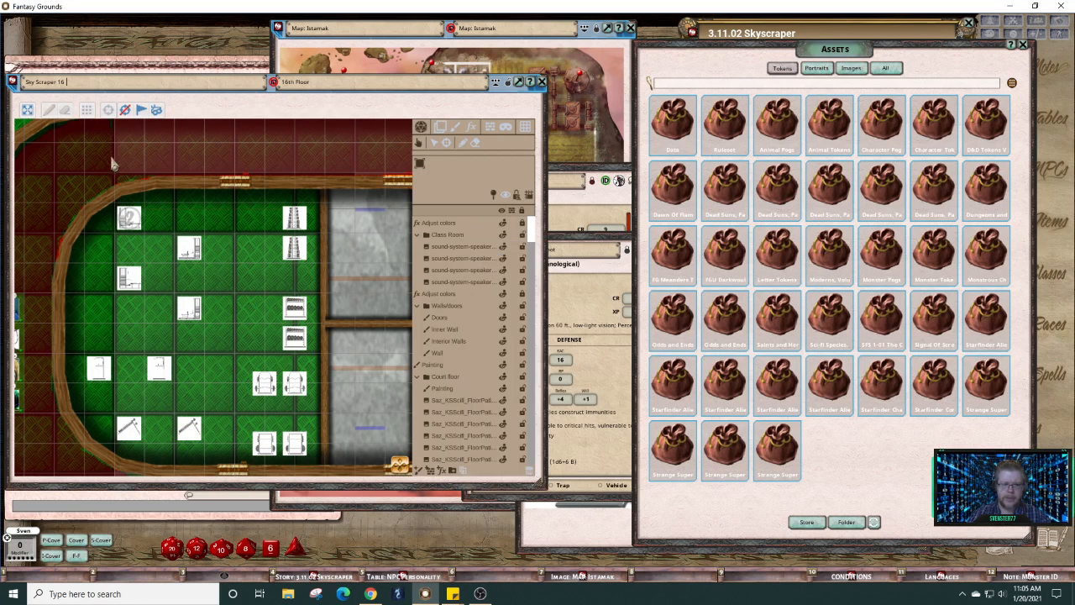
left_click_drag(250, 101, 265, 58)
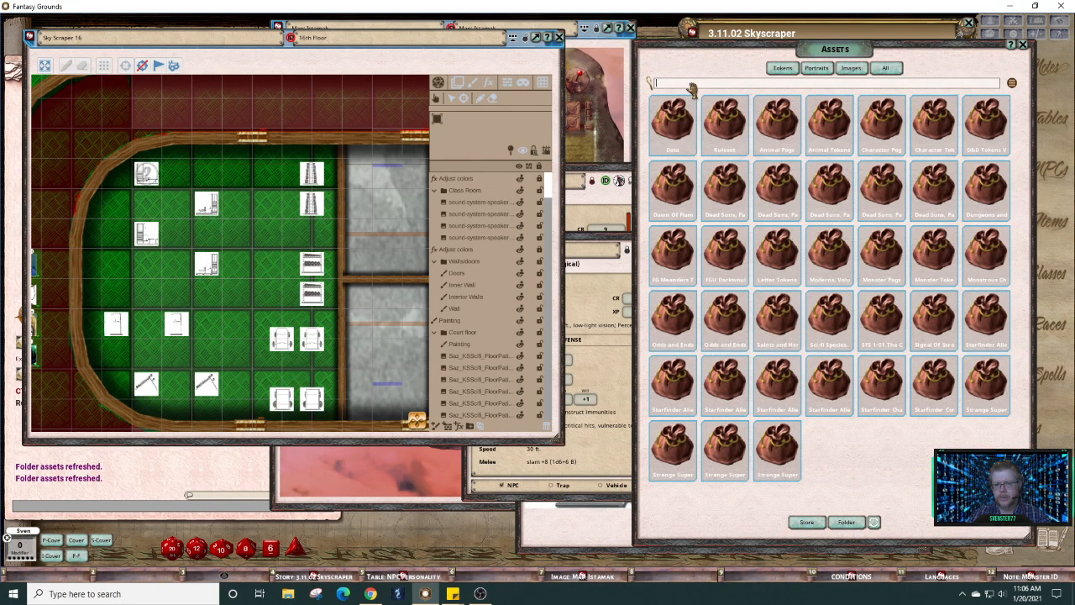
type("clea")
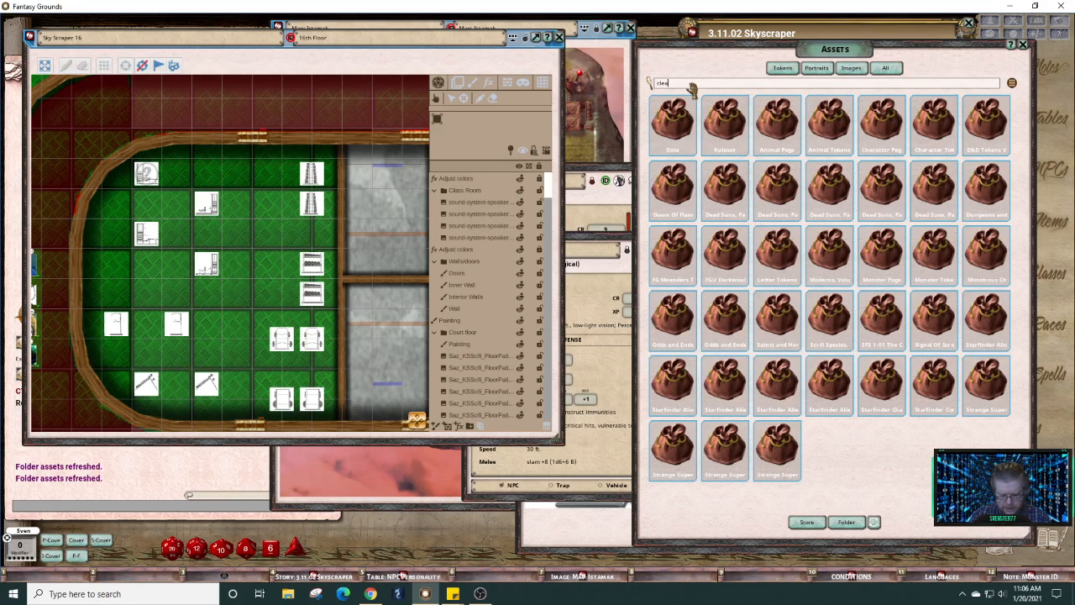
type("n")
type("robot")
key("Return")
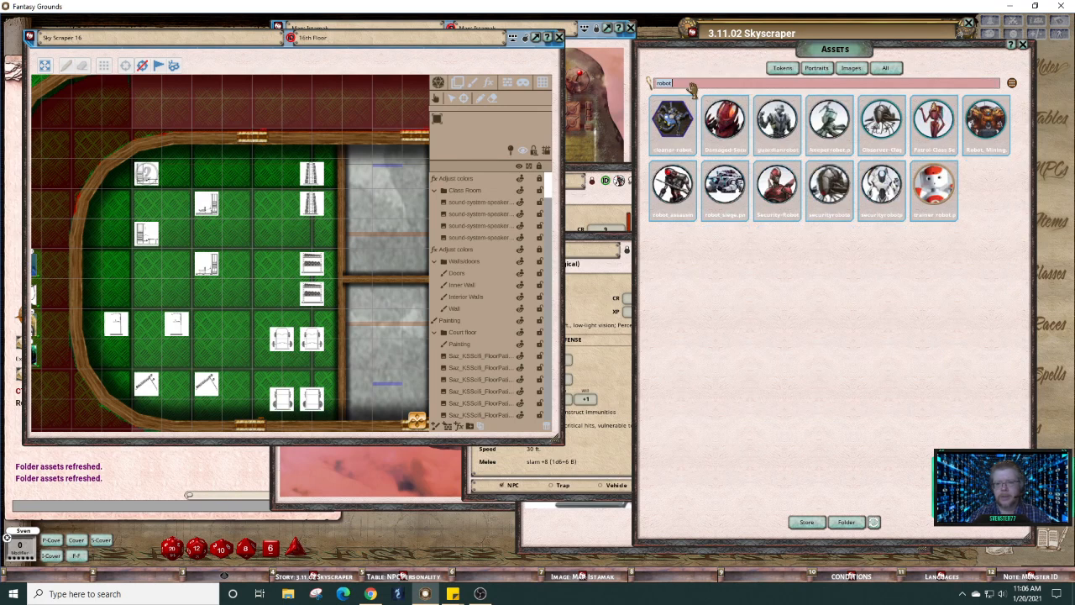
Step: Check the open Damaged Security Robot and Robot, Assassin sheets, then close both
left_click(603, 267)
left_click_drag(604, 267, 457, 265)
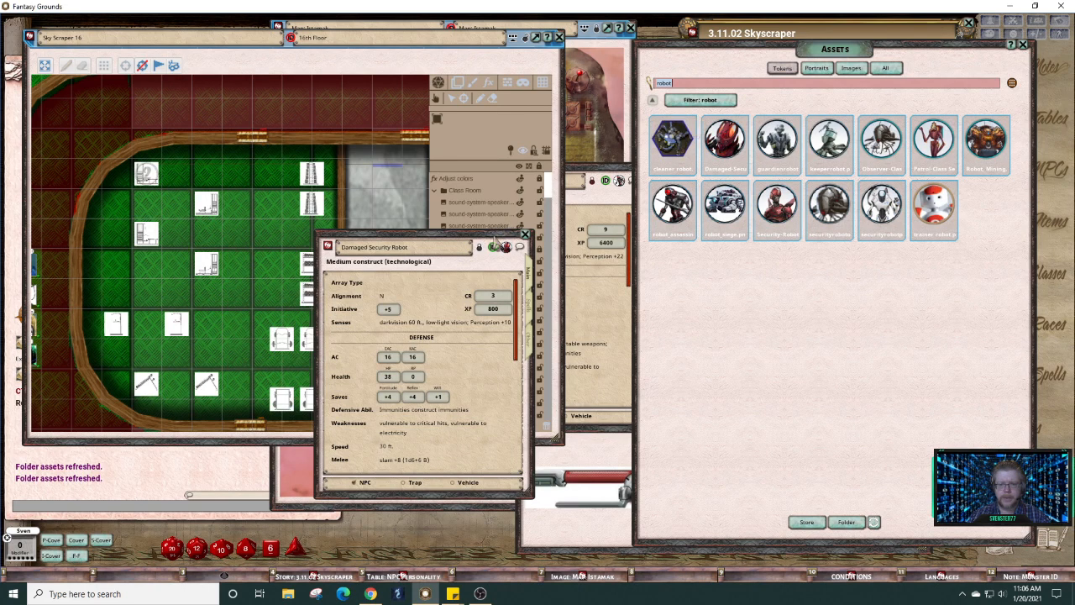
left_click(479, 252)
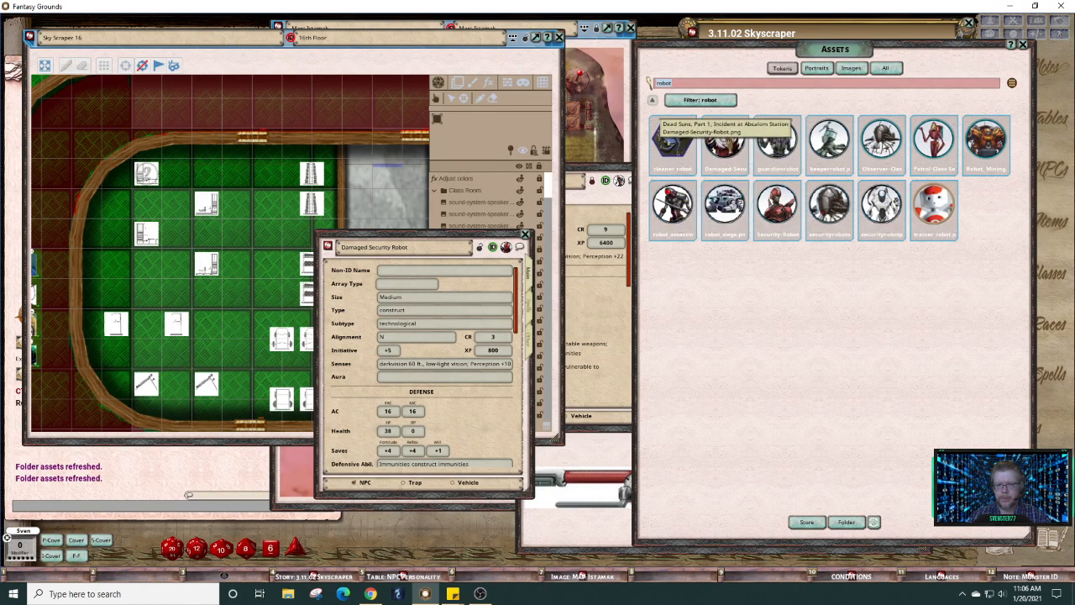
left_click(481, 250)
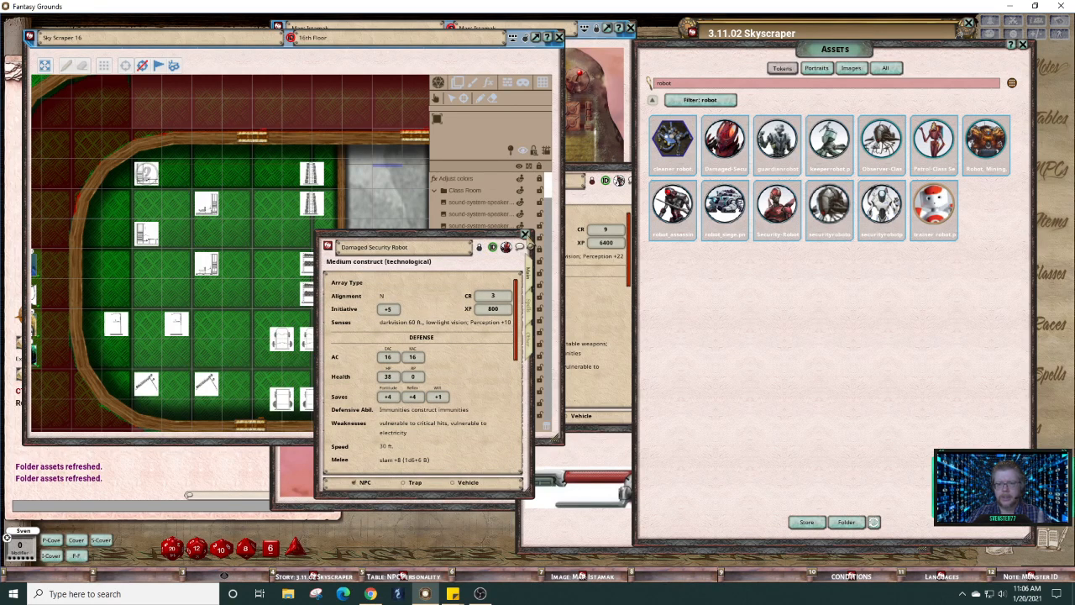
left_click(525, 234)
left_click(603, 210)
left_click_drag(603, 210, 494, 290)
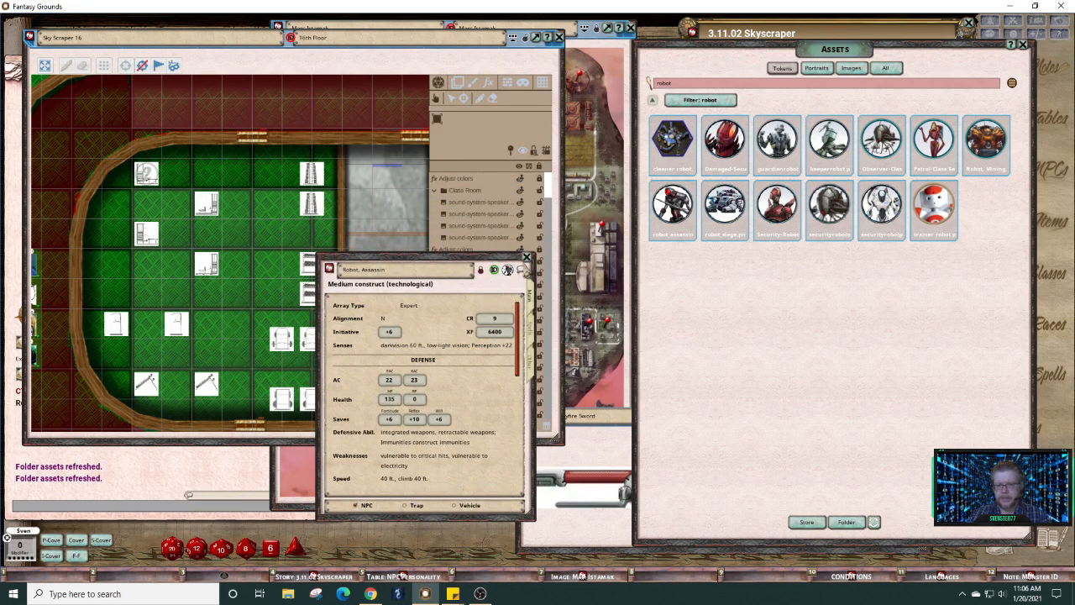
left_click(527, 258)
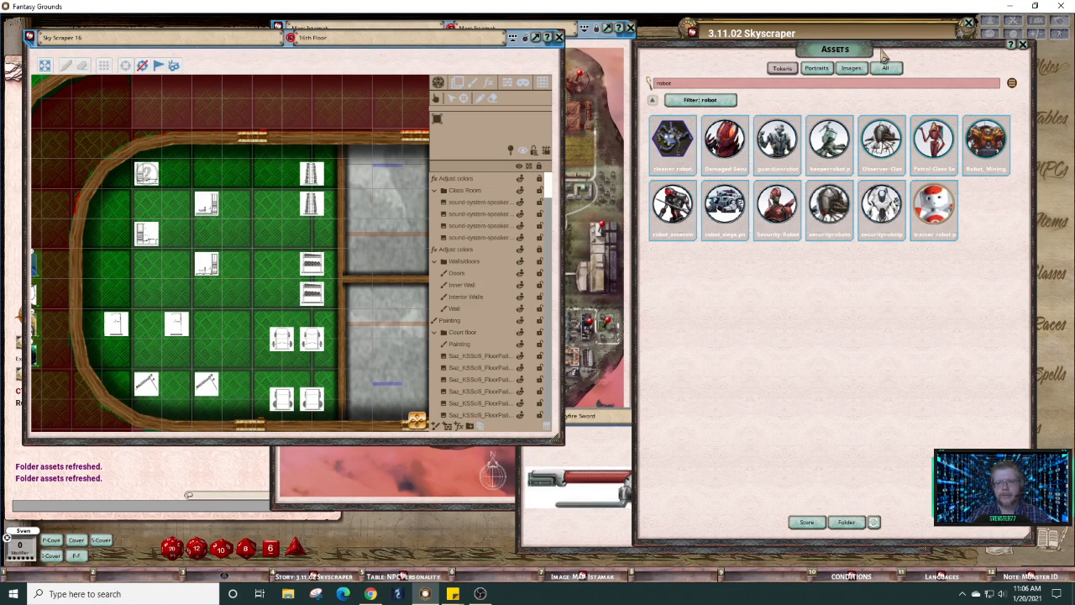
Step: Duplicate the Robot, Assassin and Damaged Security Robot NPCs and assign the copies to the group Dead Suns, Part 4, The Ruined Clouds
left_click_drag(880, 50, 542, 42)
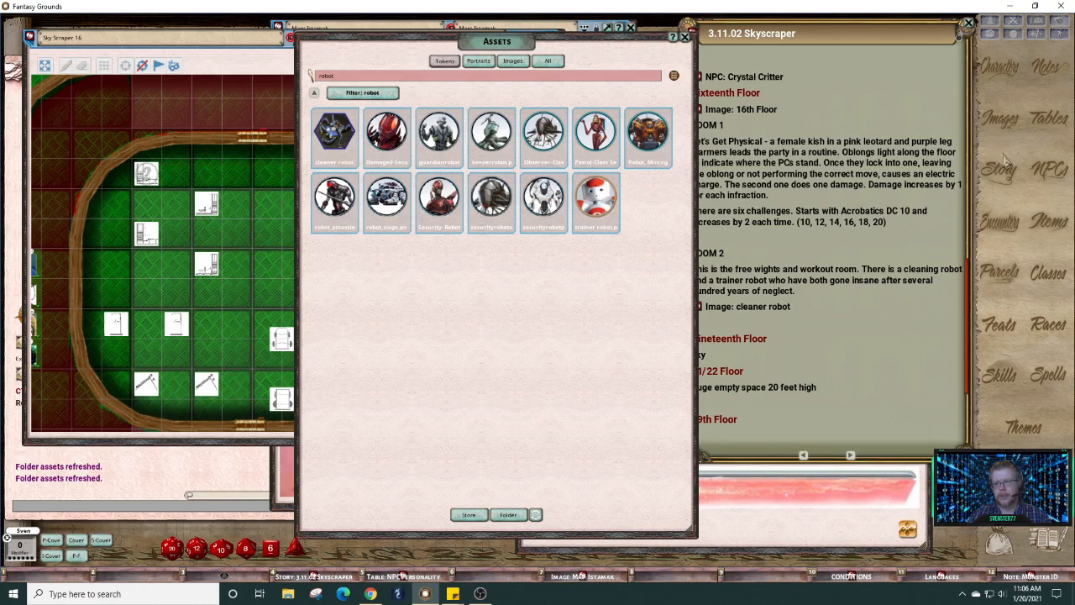
left_click(1050, 170)
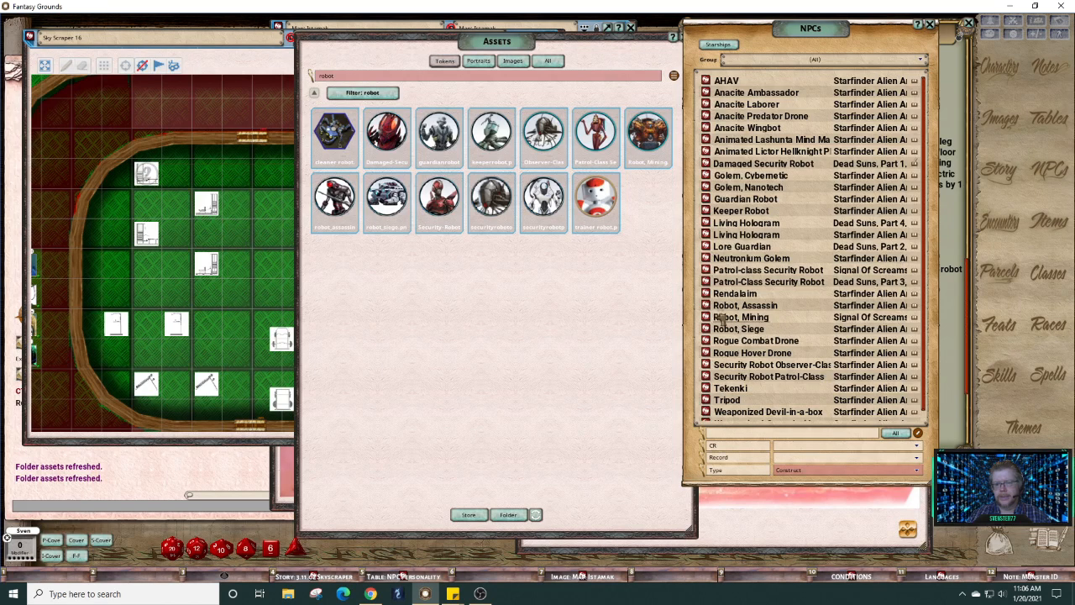
left_click_drag(720, 320, 807, 405)
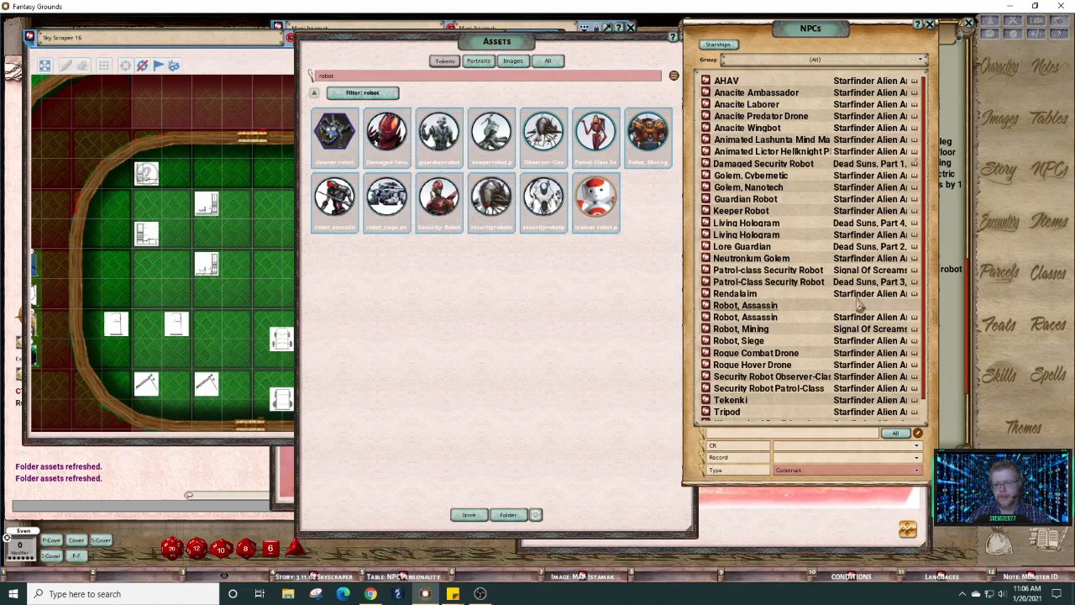
left_click(921, 64)
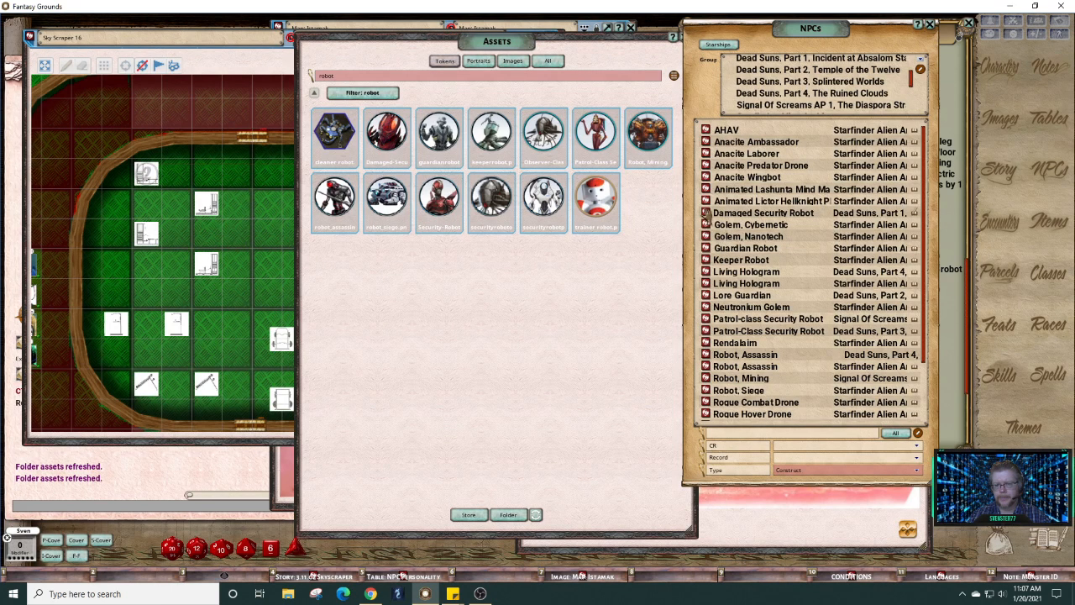
left_click_drag(721, 227, 723, 233)
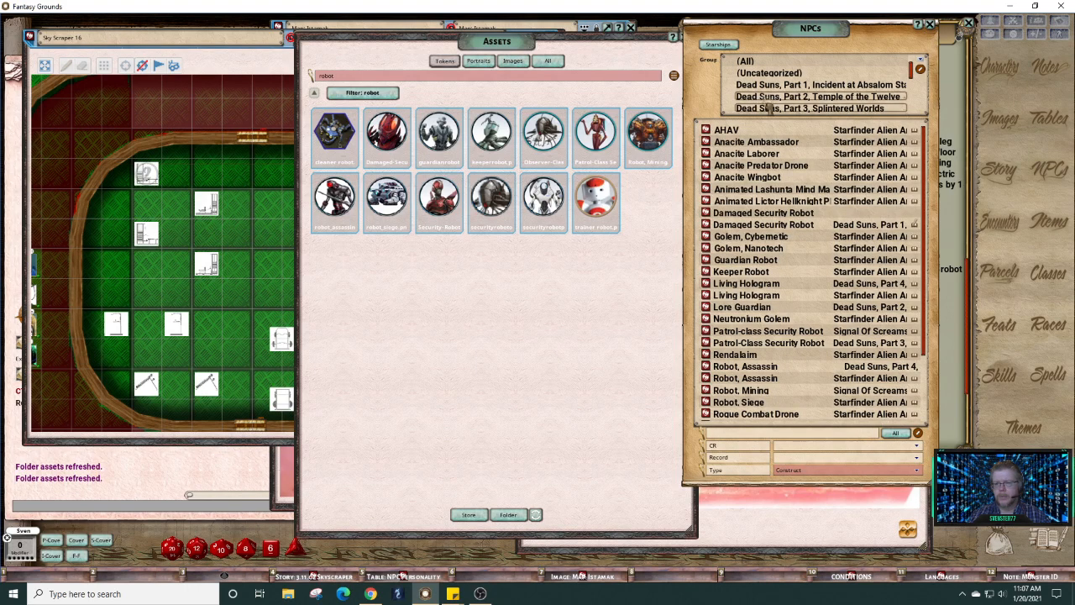
scroll(781, 107, "down", 1)
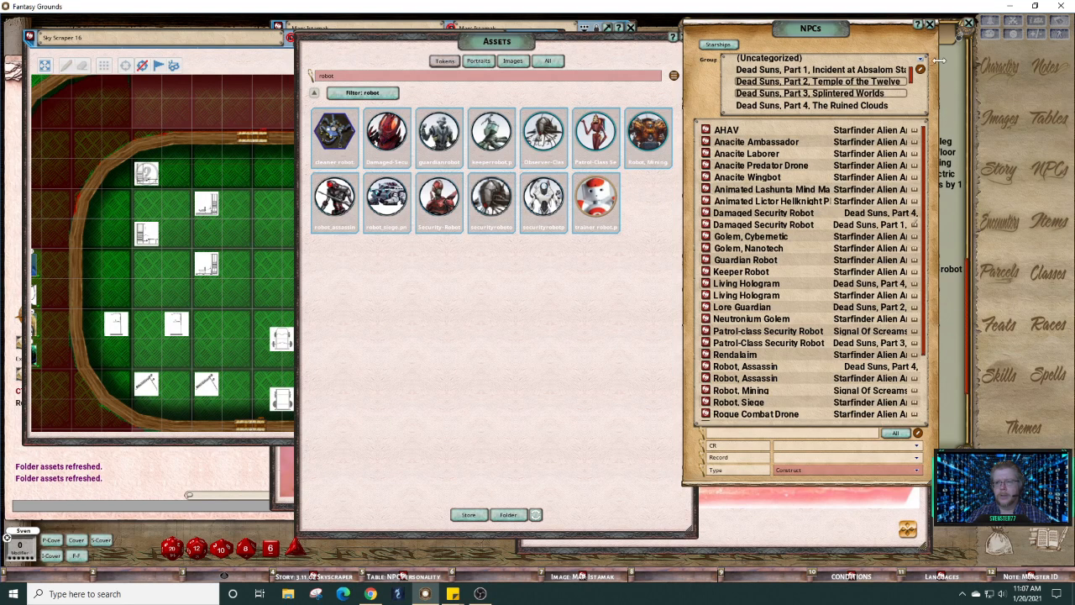
Step: Filter the NPC list to Dead Suns, Part 4, The Ruined Clouds and open the Damaged Security Robot and Robot, Assassin copies
left_click(763, 107)
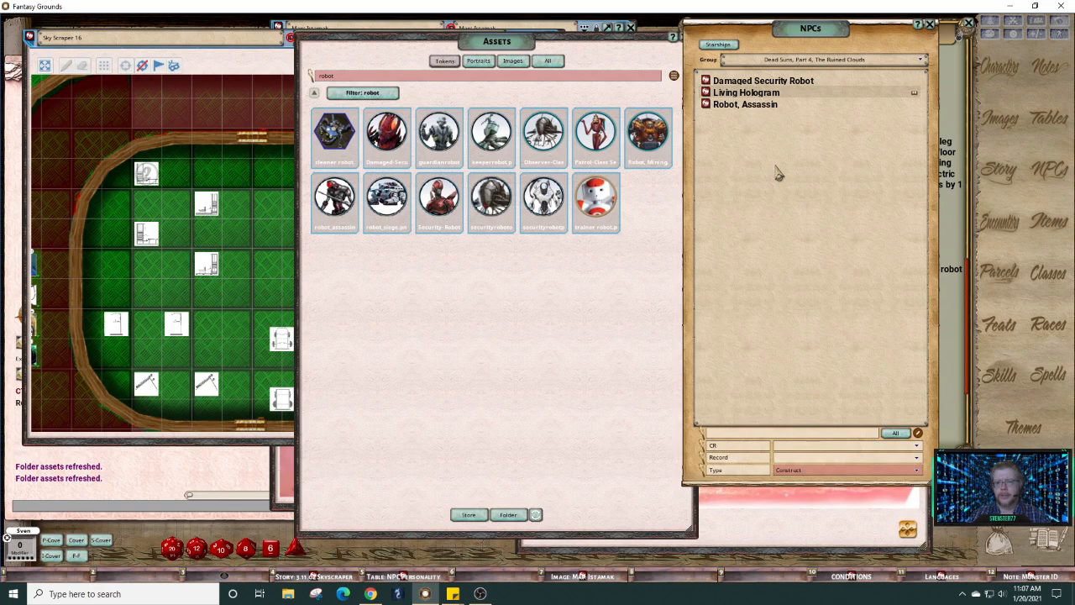
left_click(706, 80)
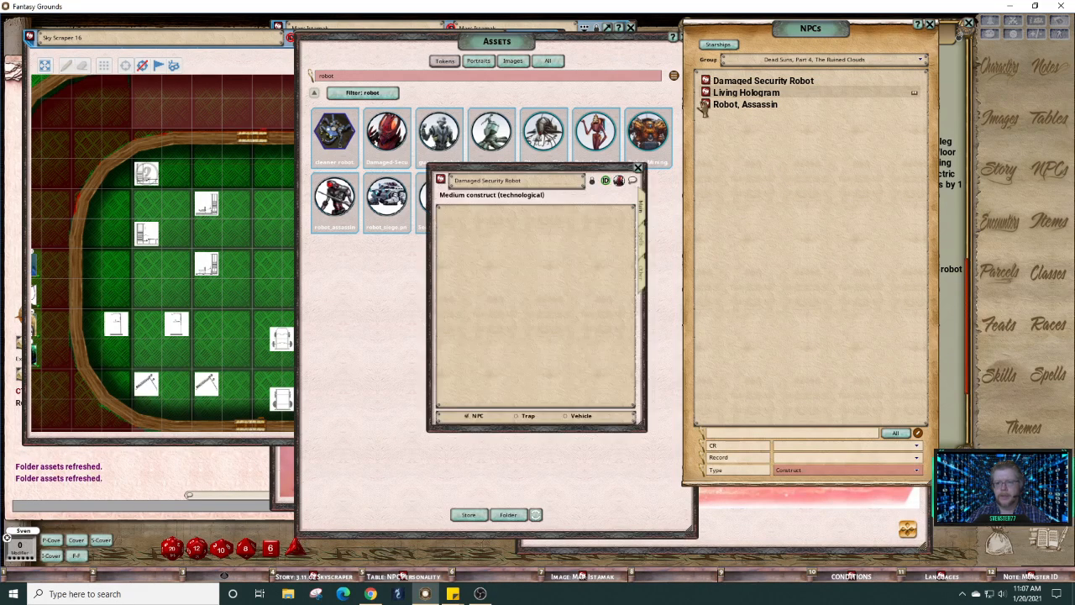
left_click(706, 104)
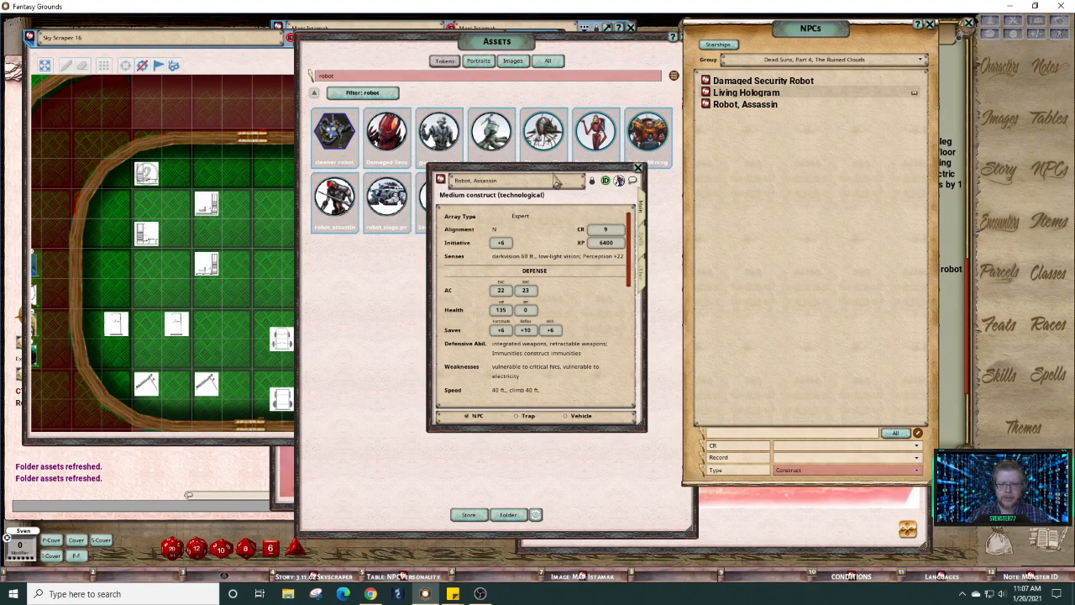
Step: Unlock the copied Robot, Assassin sheet and rename the NPC "Robot, Physical Trainer"
left_click_drag(557, 185, 460, 229)
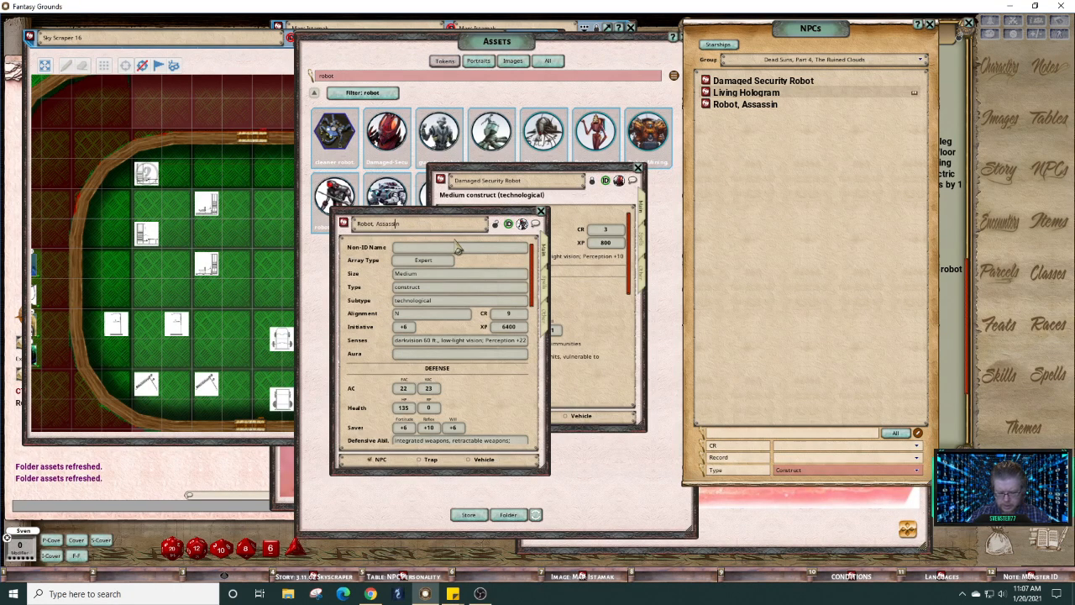
key("BackSpace")
key("BackSpace")
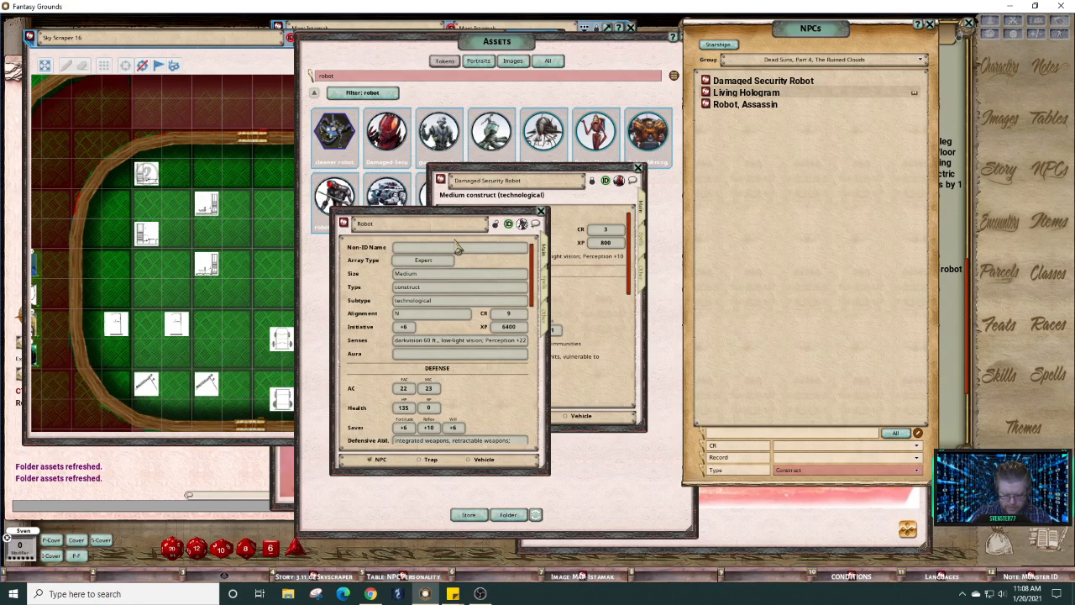
type("Ph")
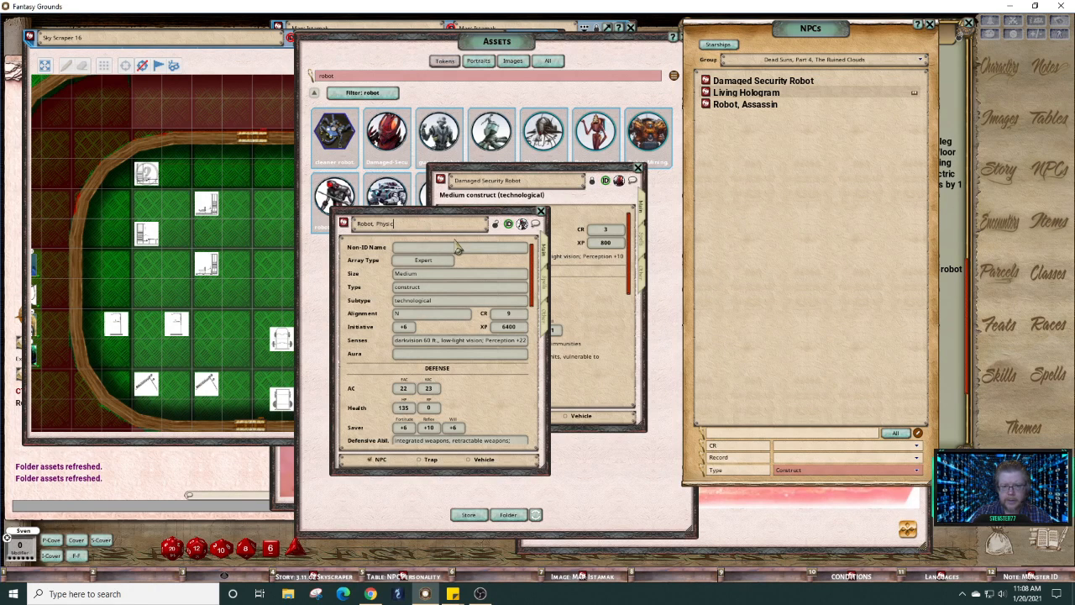
type("ysical Tr")
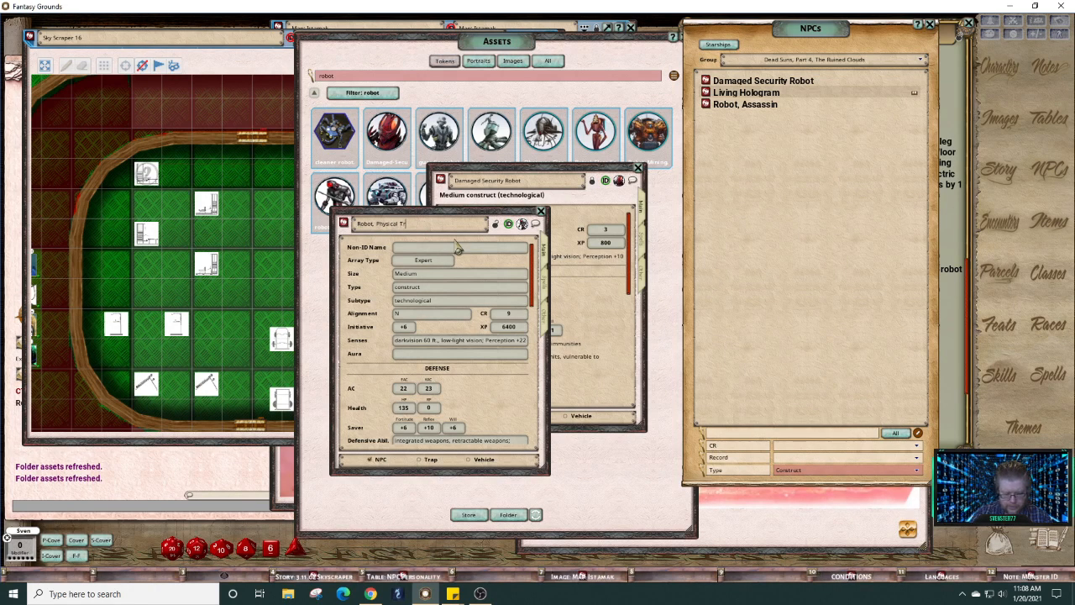
type("ainer")
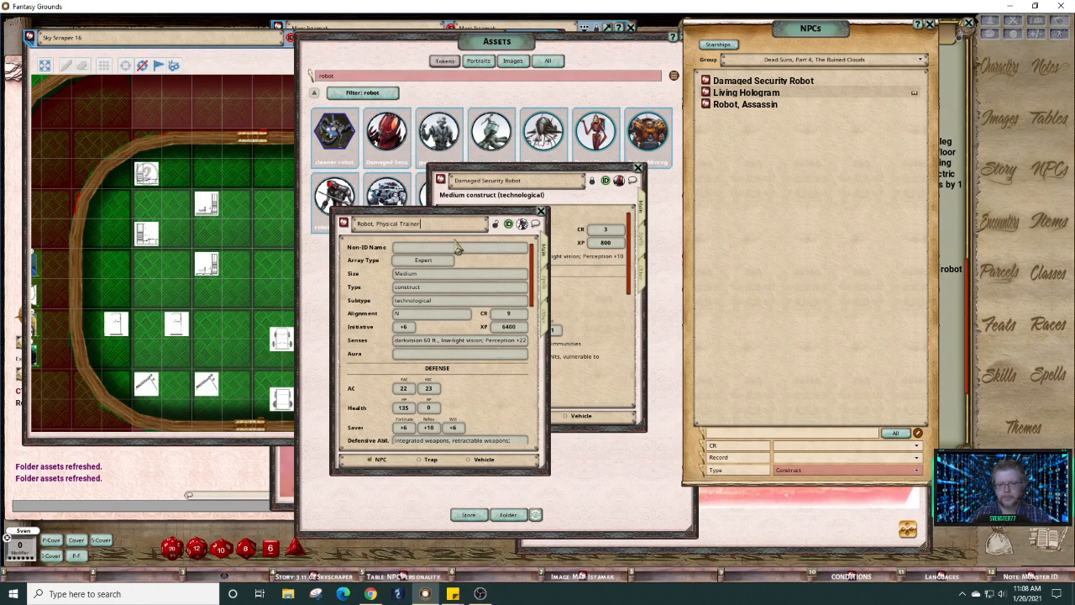
Step: Arrange both NPC sheets beside the token assets and assign the trainer robot token to Robot, Physical Trainer
left_click_drag(444, 208, 284, 183)
left_click_drag(496, 172, 782, 220)
left_click(504, 206)
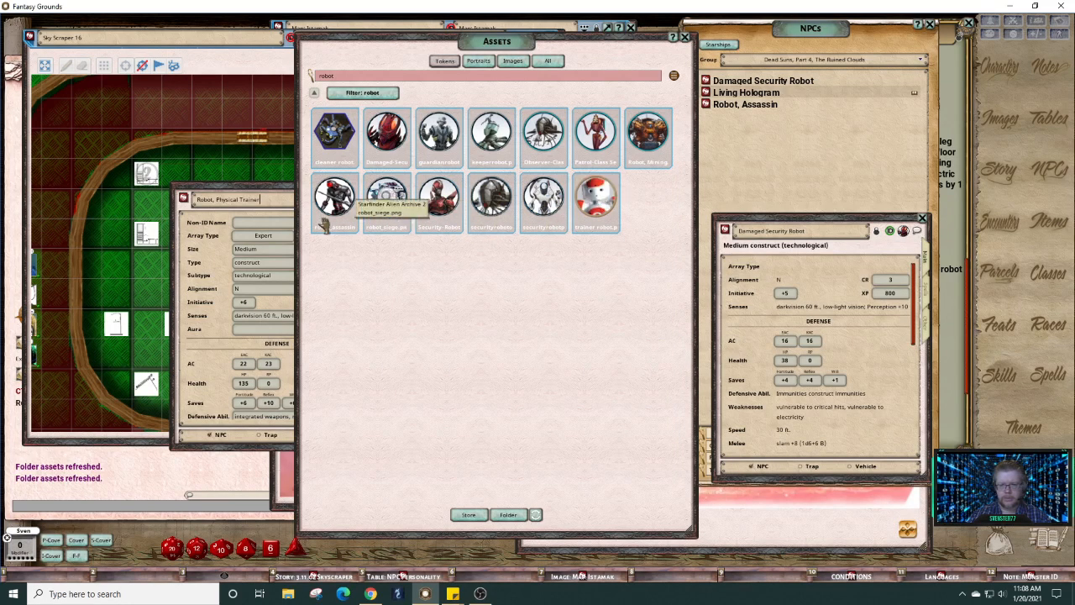
left_click_drag(269, 197, 159, 163)
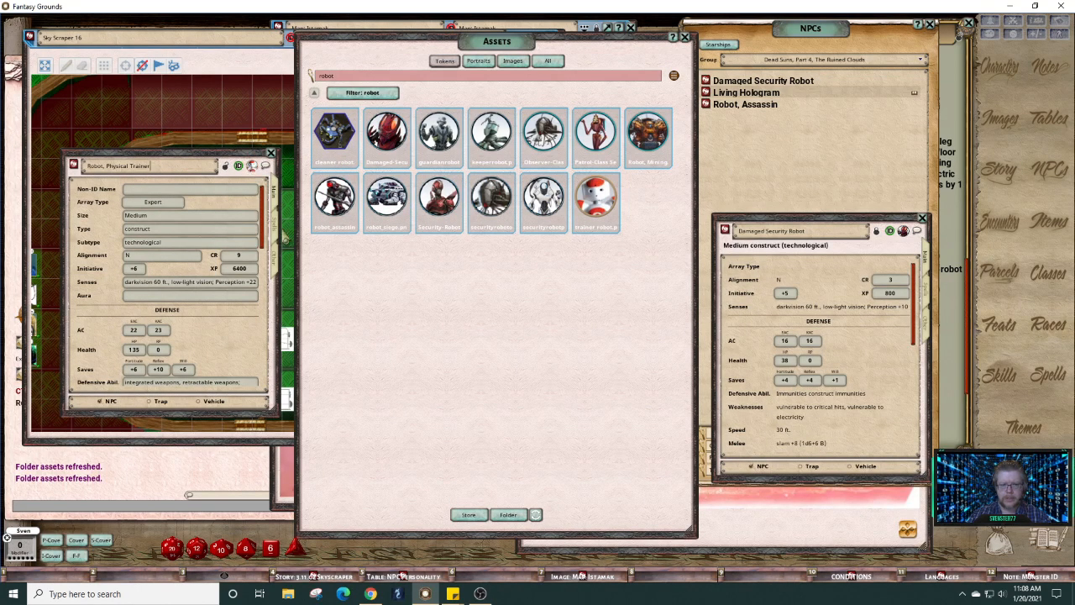
Step: Convert the Assassin Robot (Image) link in Robot, Physical Trainer's description to plain text and delete it
left_click(277, 267)
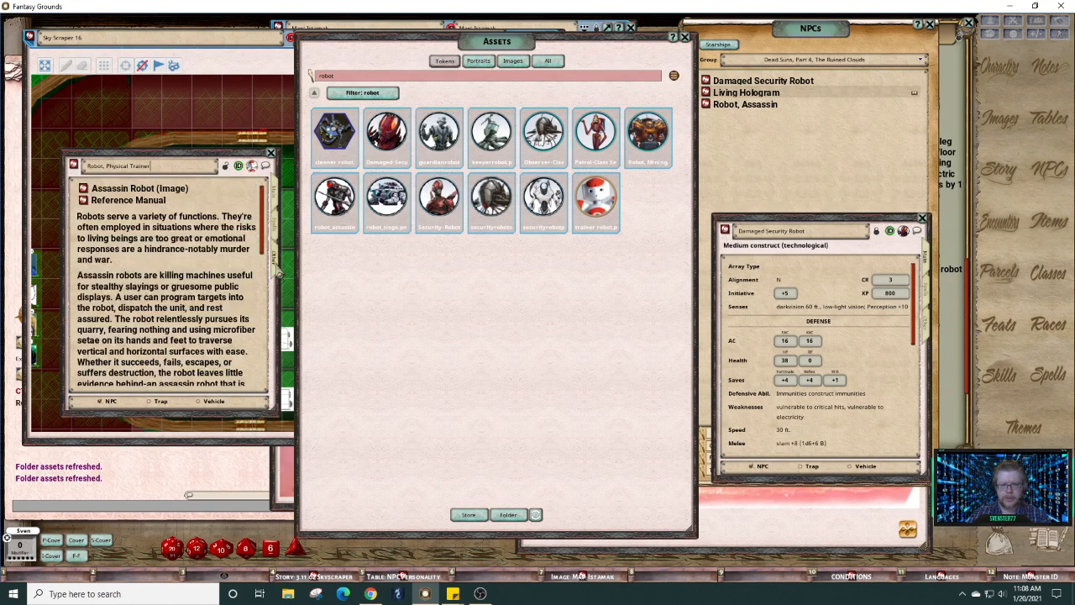
left_click(132, 194)
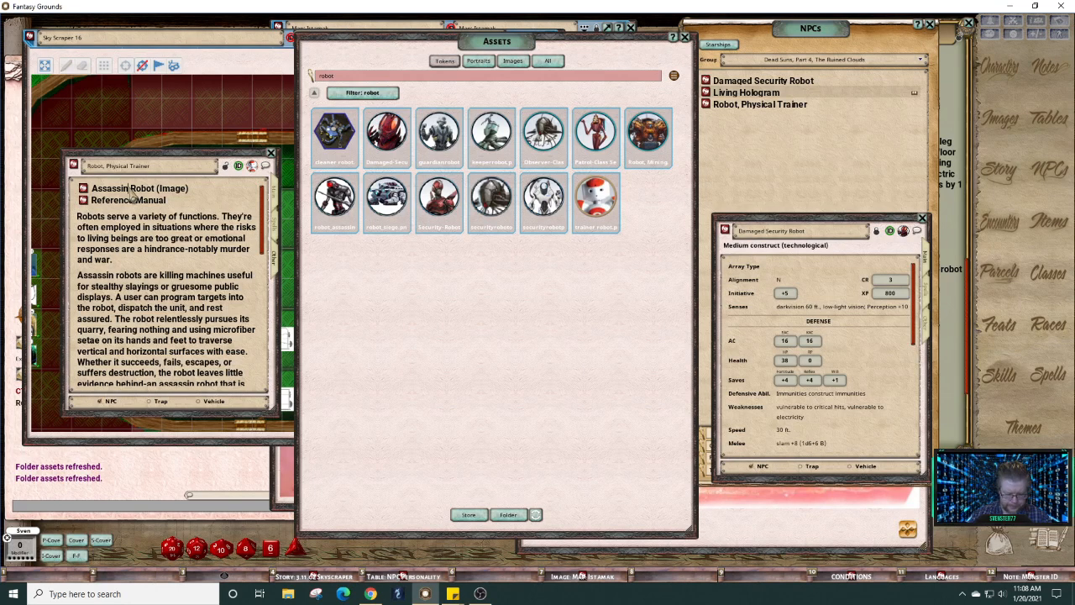
key("ctrl")
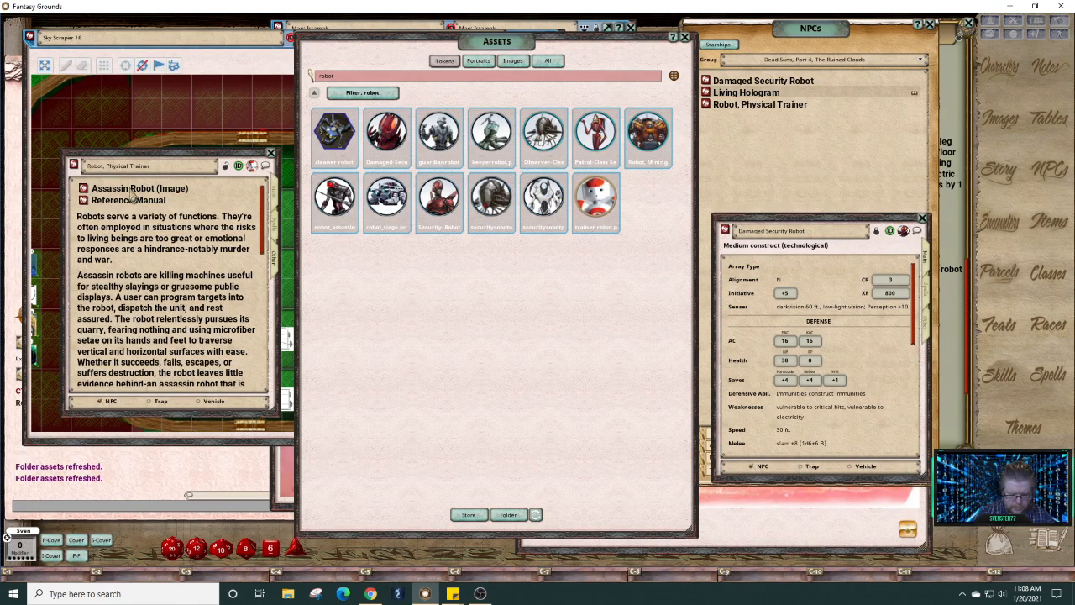
key("ctrl+1")
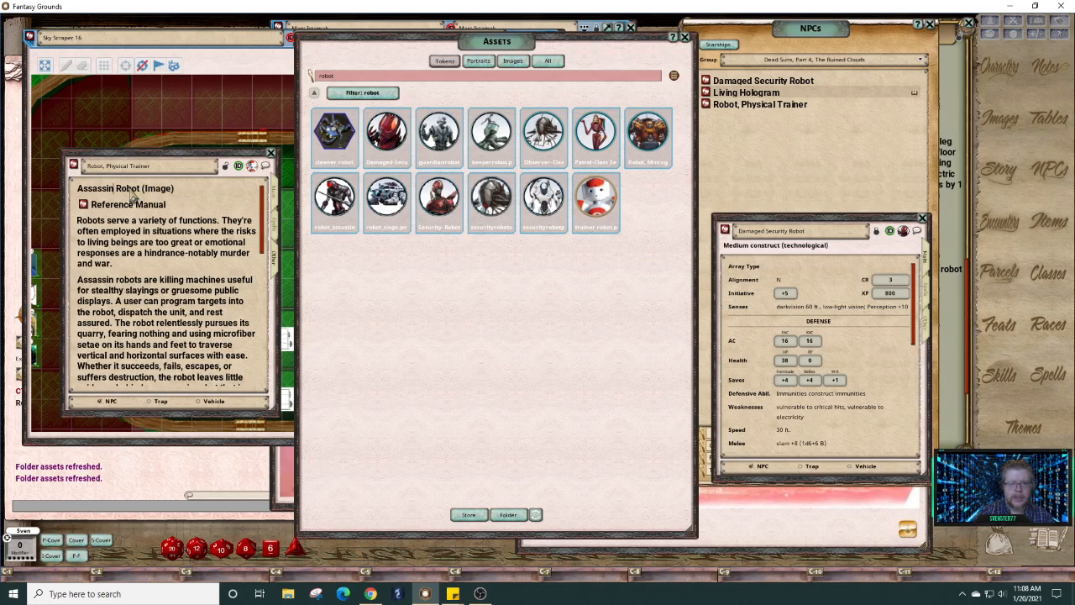
left_click(179, 192)
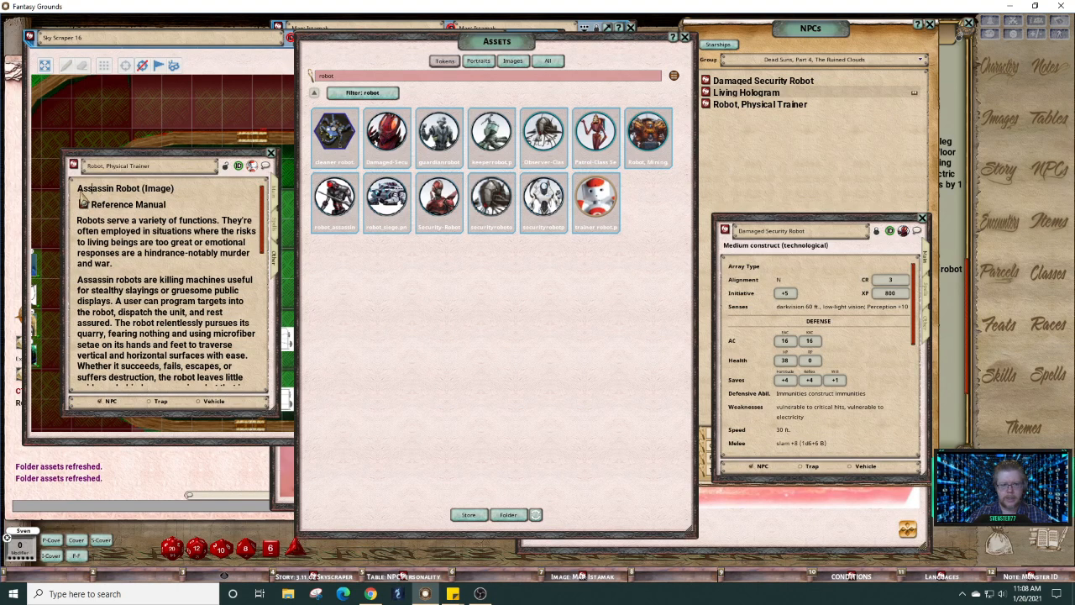
left_click_drag(81, 191, 179, 198)
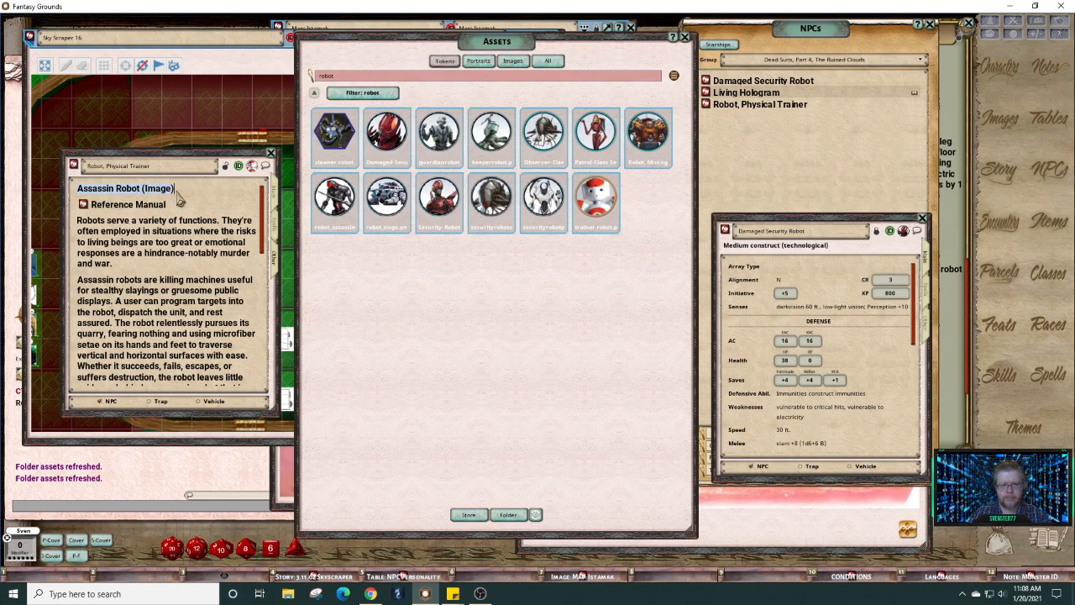
key("Delete")
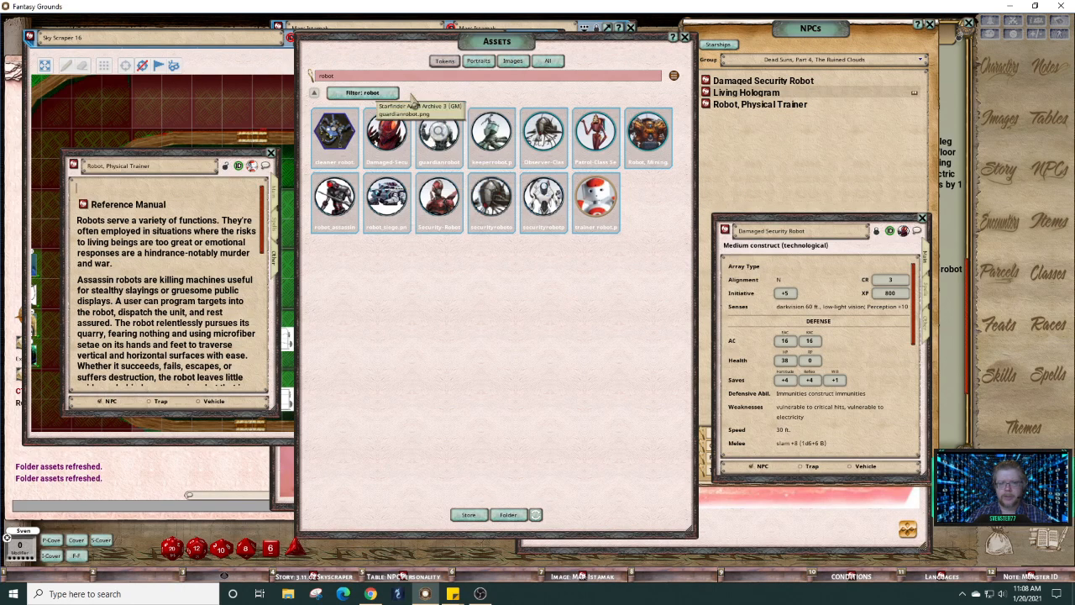
Step: Unlock the Damaged Security Robot sheet and rename the NPC "Cleaning Robot"
mouse_move(401, 38)
left_mouse_down()
mouse_move(436, 53)
mouse_move(406, 42)
left_mouse_up()
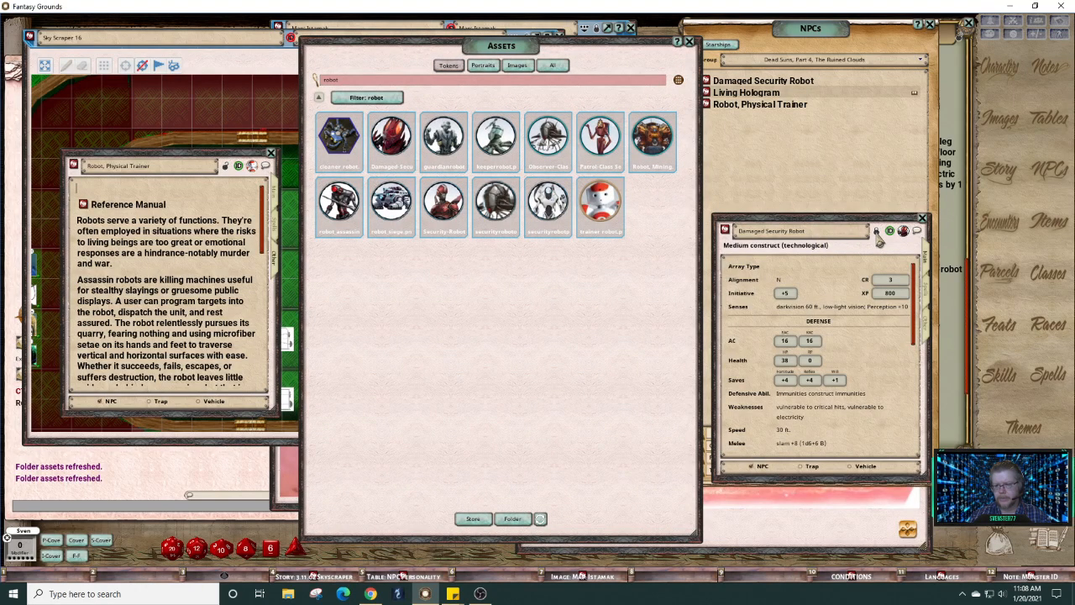
left_click(876, 232)
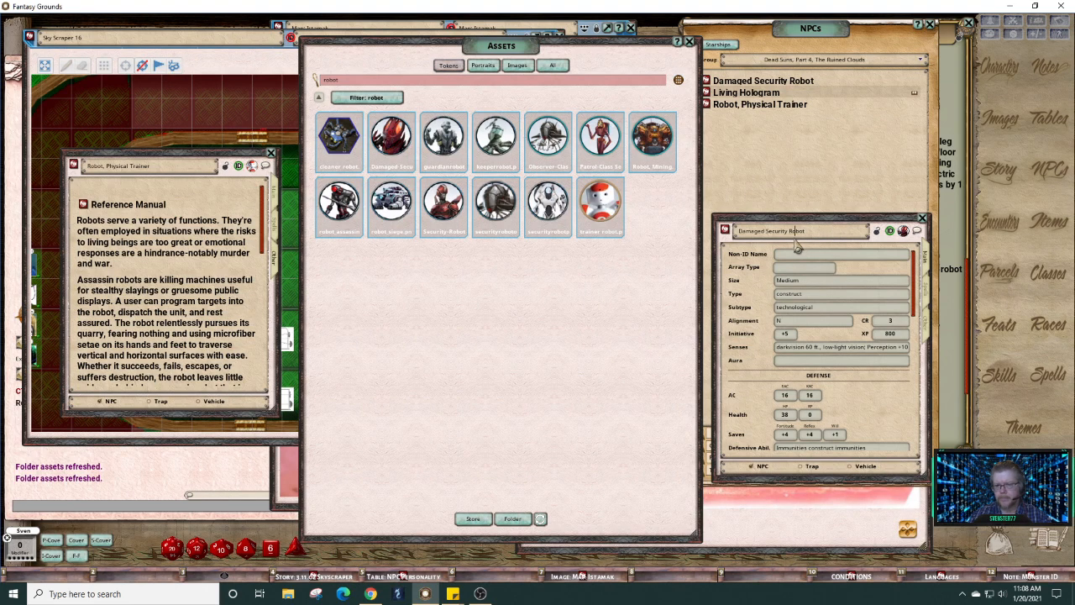
left_click(767, 232)
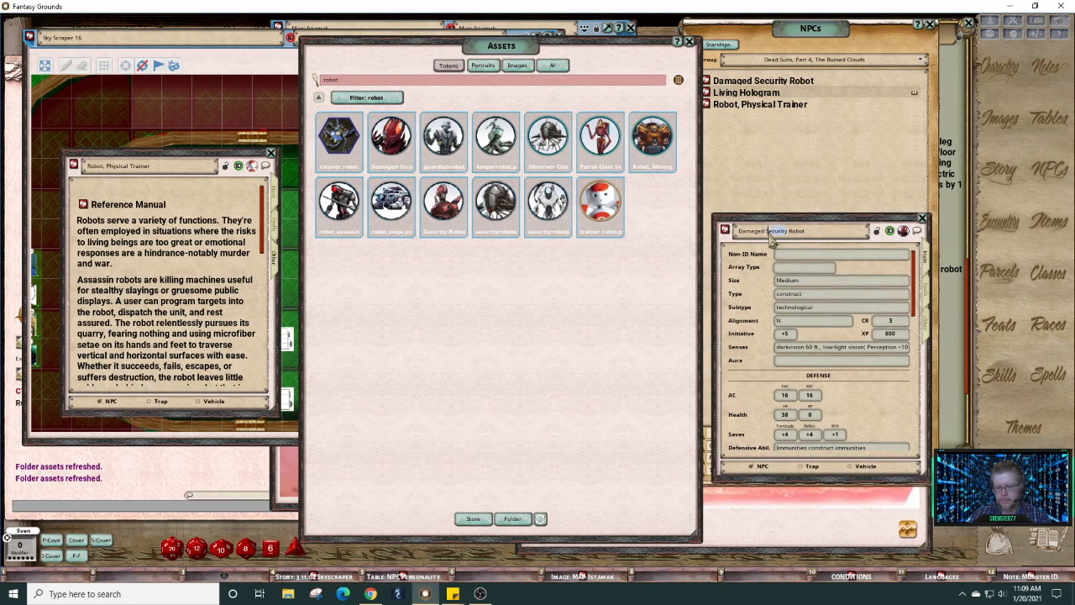
key("Delete")
key("Delete")
key("Delete")
key("Delete")
key("Delete")
key("Delete")
key("BackSpace")
key("BackSpace")
key("Delete")
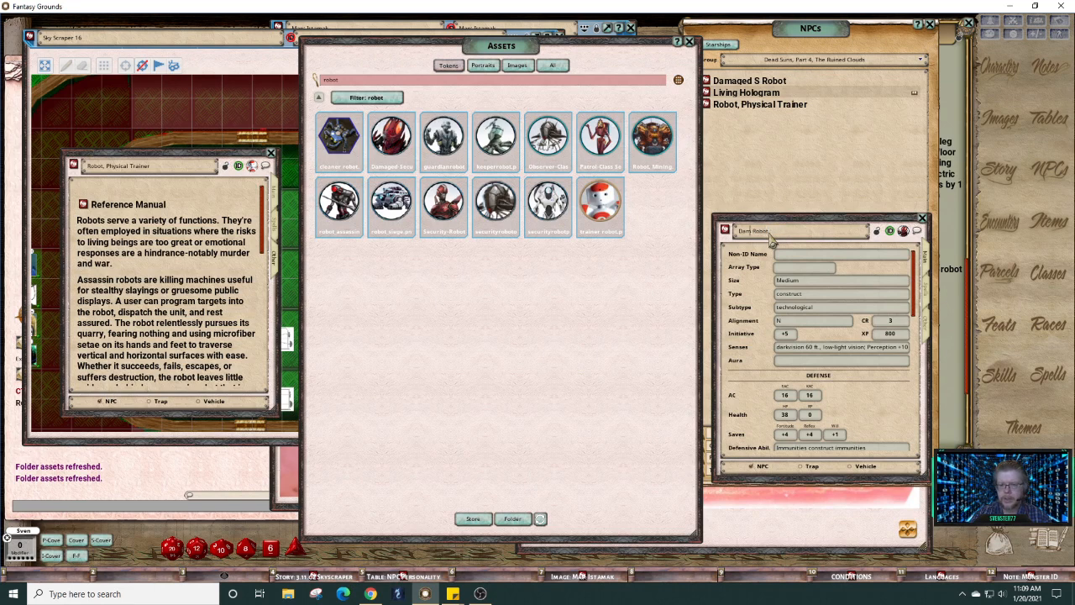
type("Cleaning")
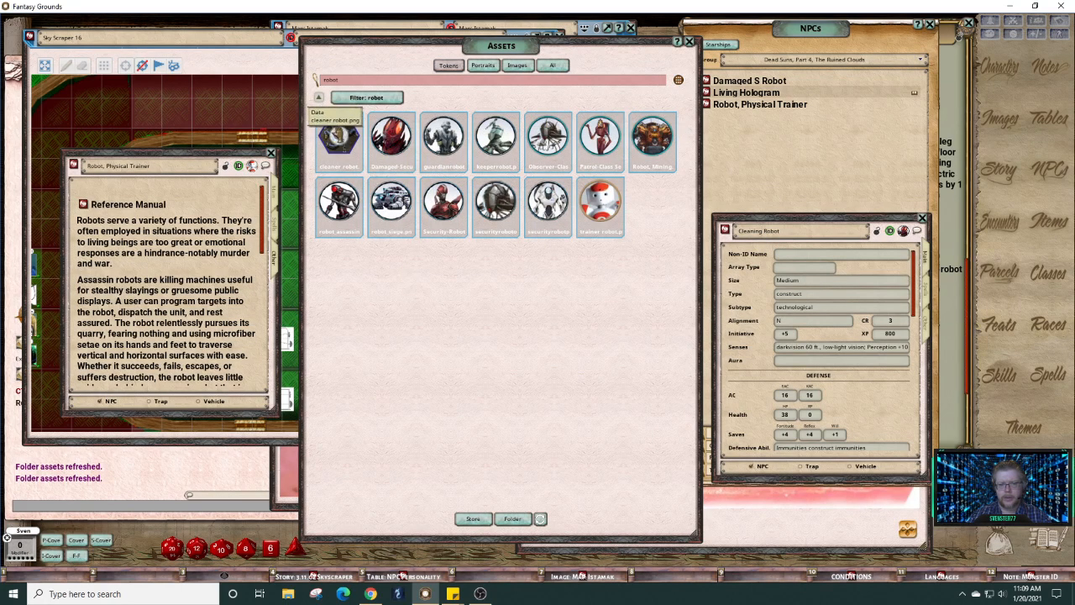
Step: Assign the cleaner robot token to Cleaning Robot and delete the Damaged Security Robot image link from its description
left_click_drag(339, 134, 902, 232)
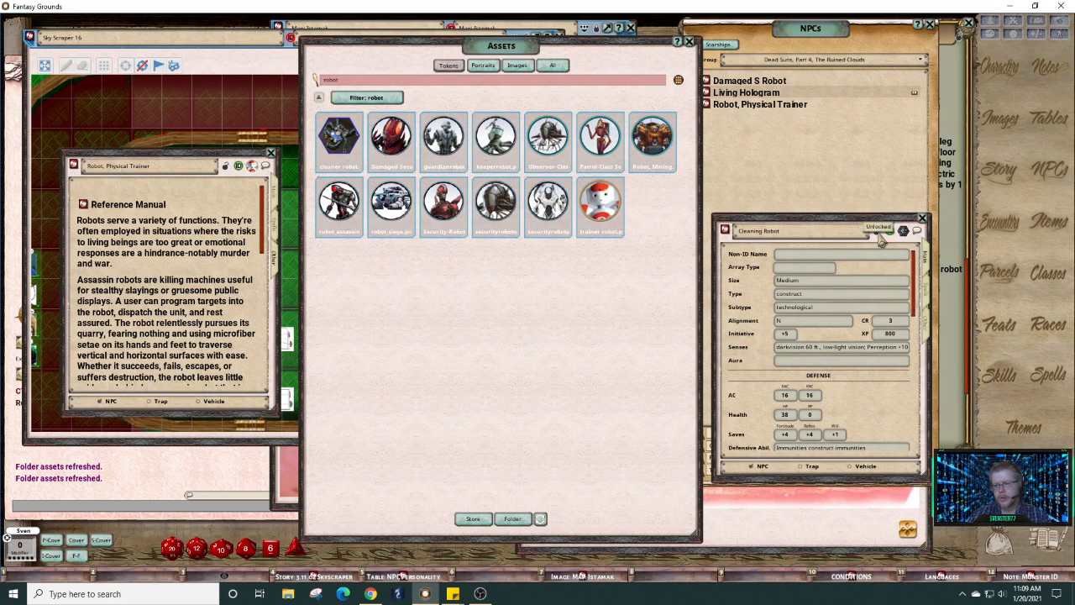
left_click(928, 326)
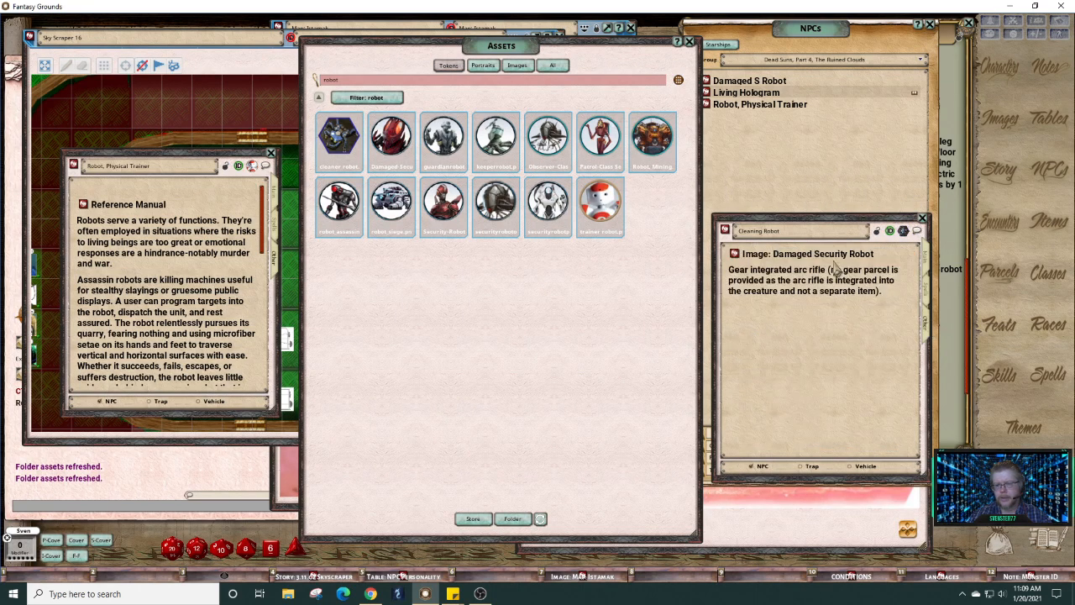
left_click_drag(880, 255, 742, 254)
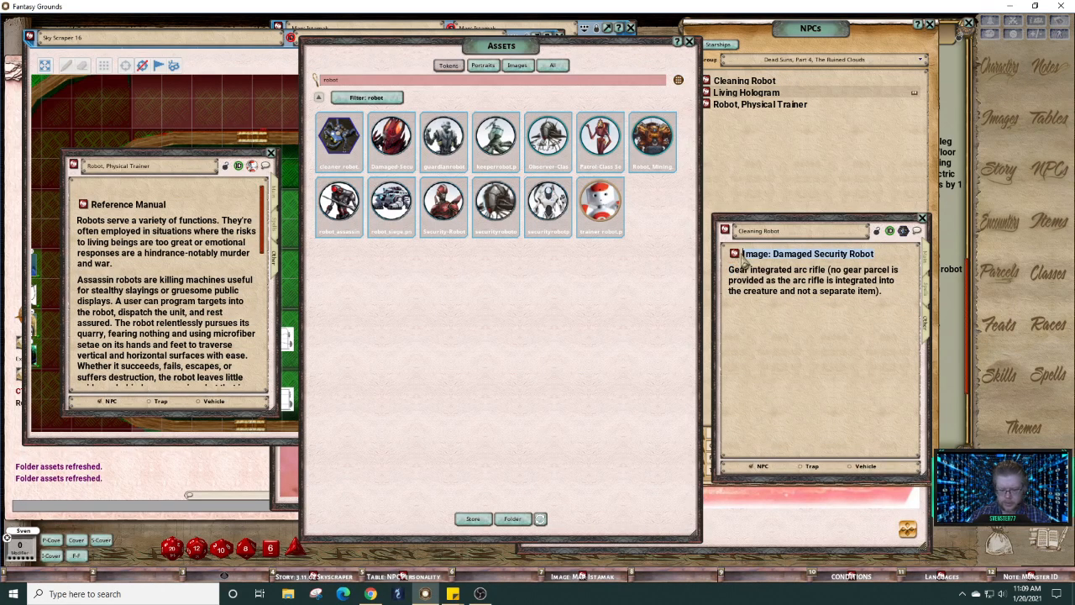
key("BackSpace")
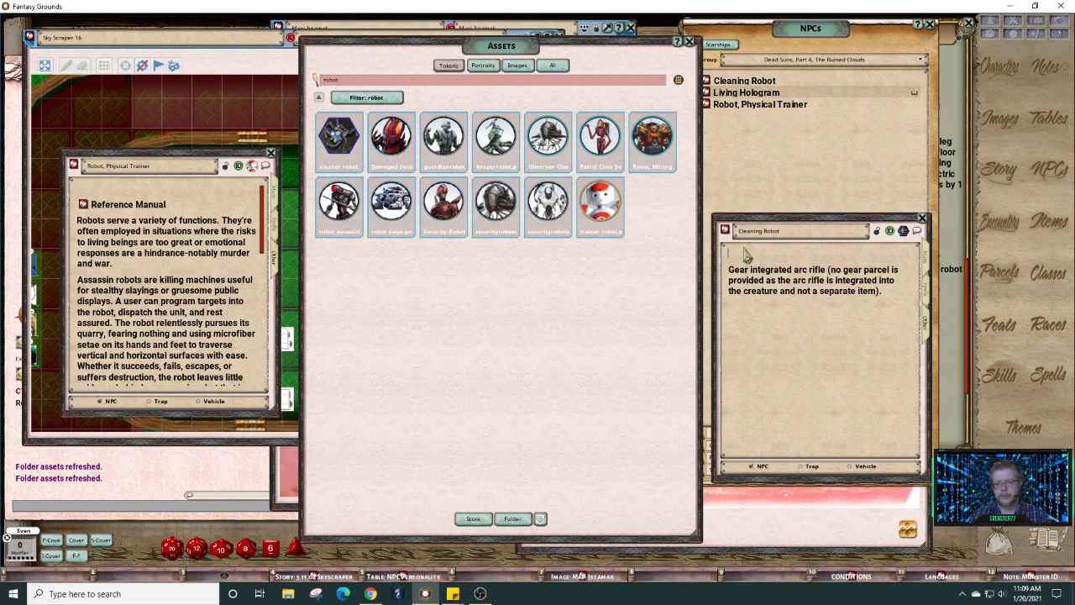
Step: Filter the image assets by "robot"
left_click(524, 70)
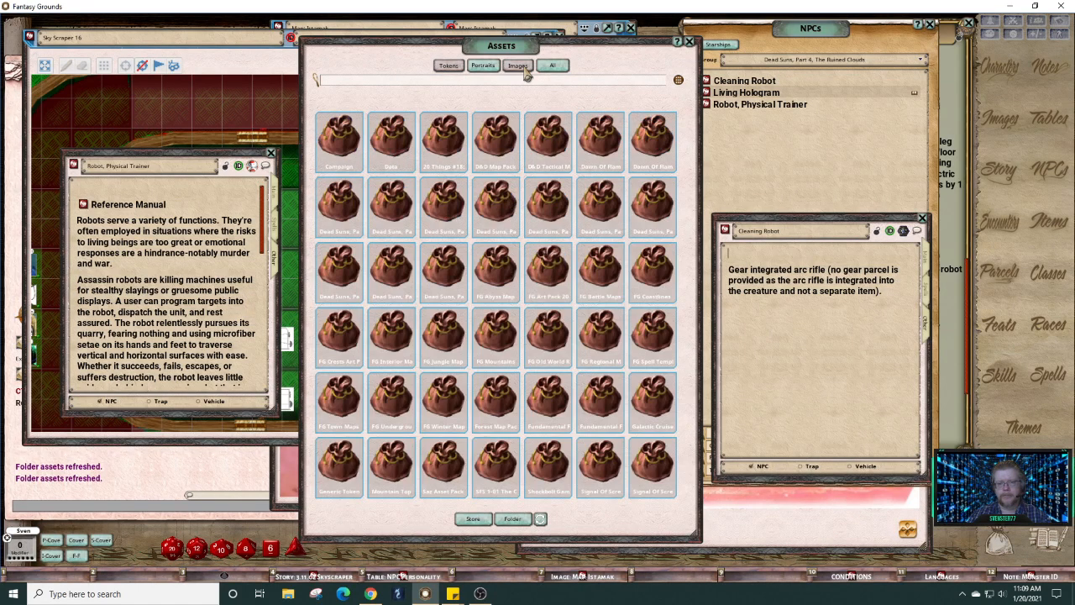
scroll(520, 82, "down", 1)
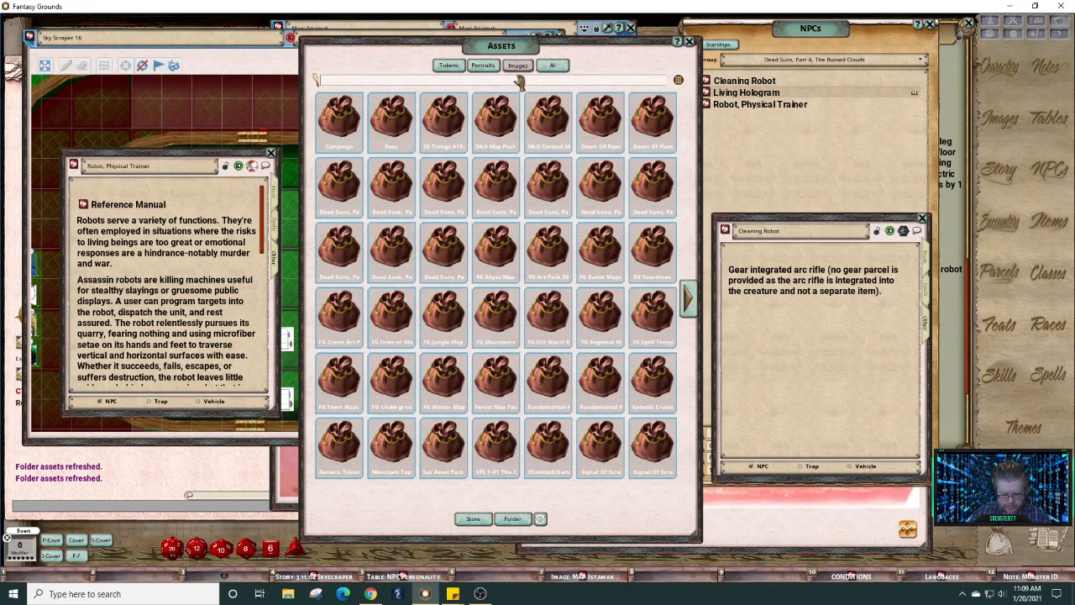
type("robot")
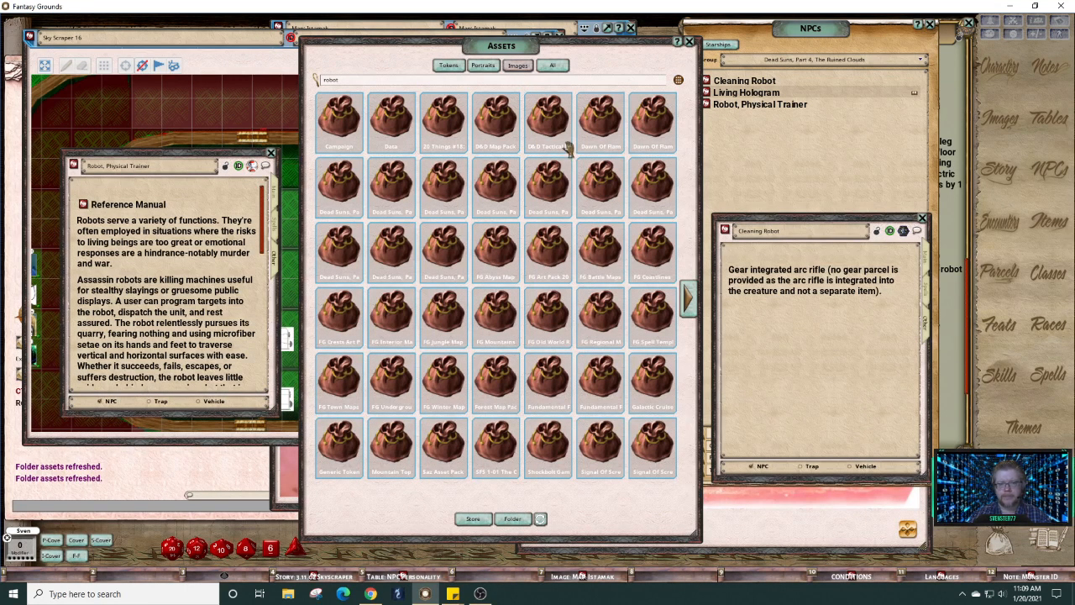
key("Return")
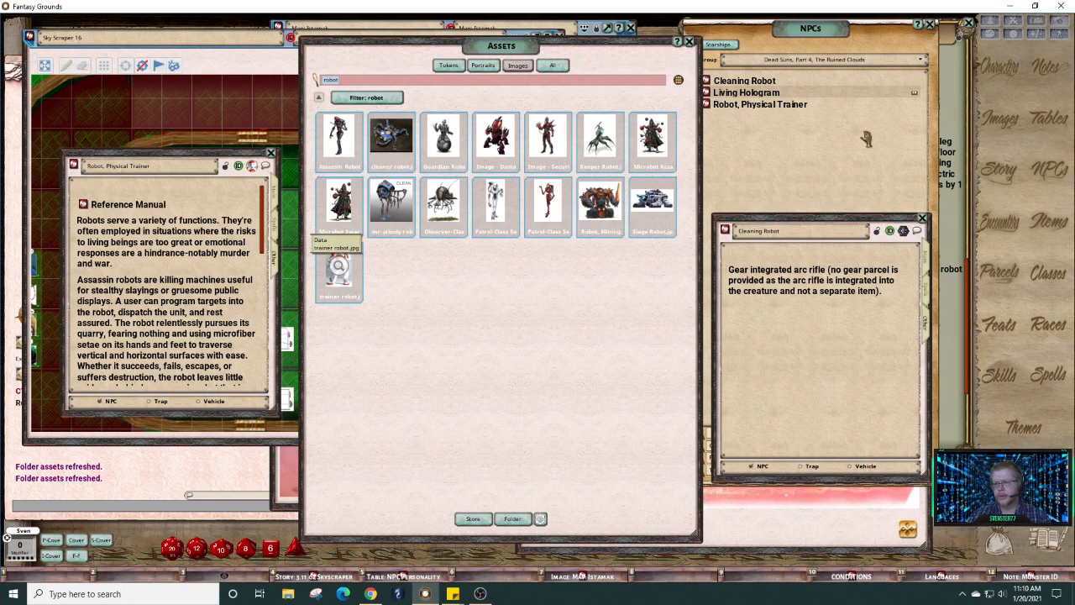
Step: Copy the cleaner robot image link from the 3.11.02 Skyscraper story into Cleaning Robot's description and check that it opens the picture
left_click_drag(836, 230, 177, 258)
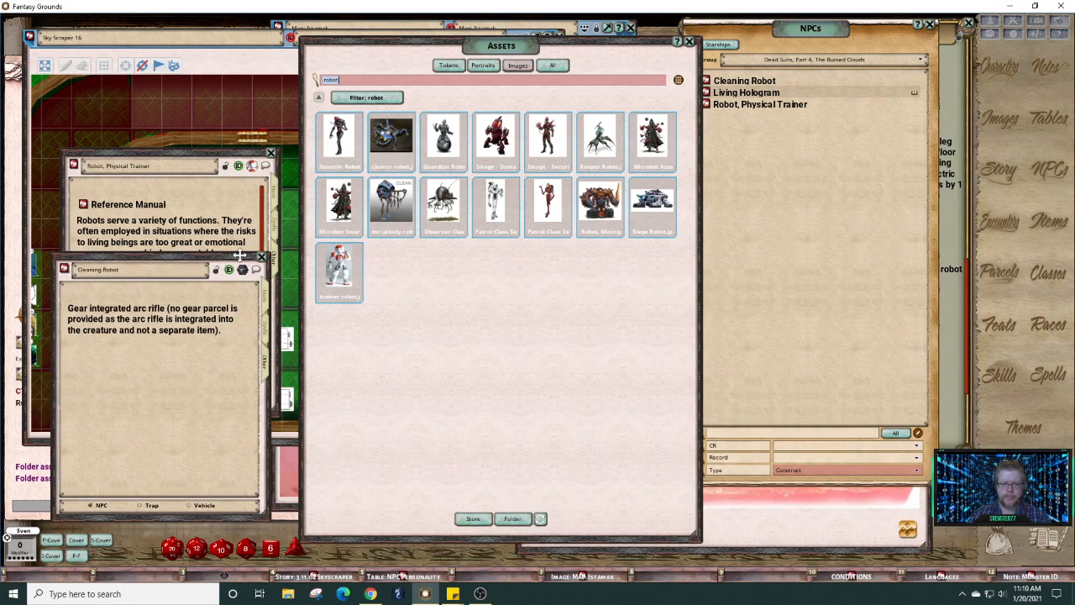
left_click(930, 25)
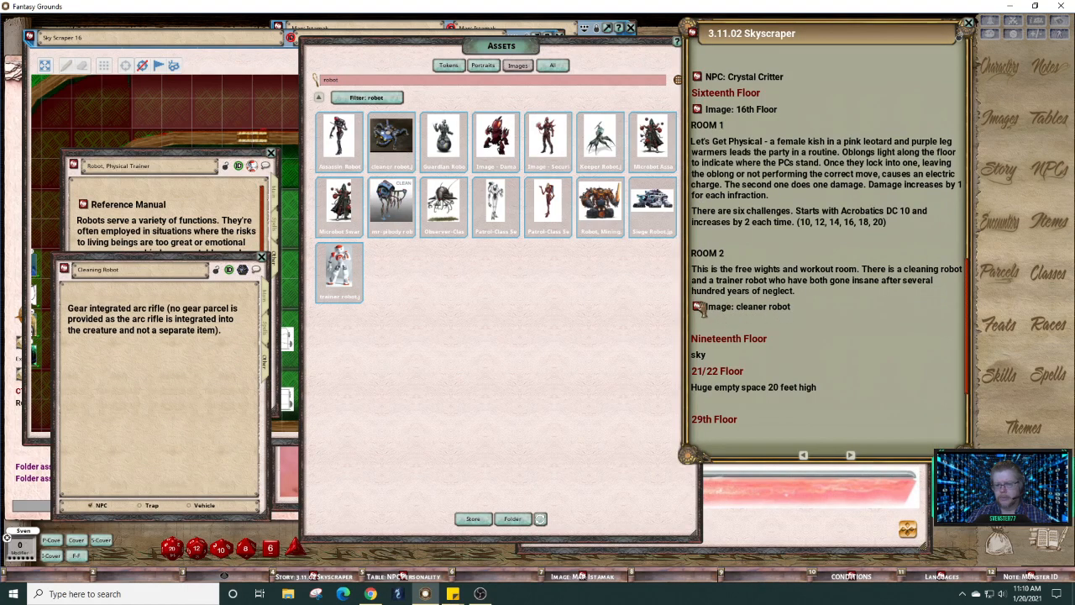
left_click_drag(701, 311, 127, 302)
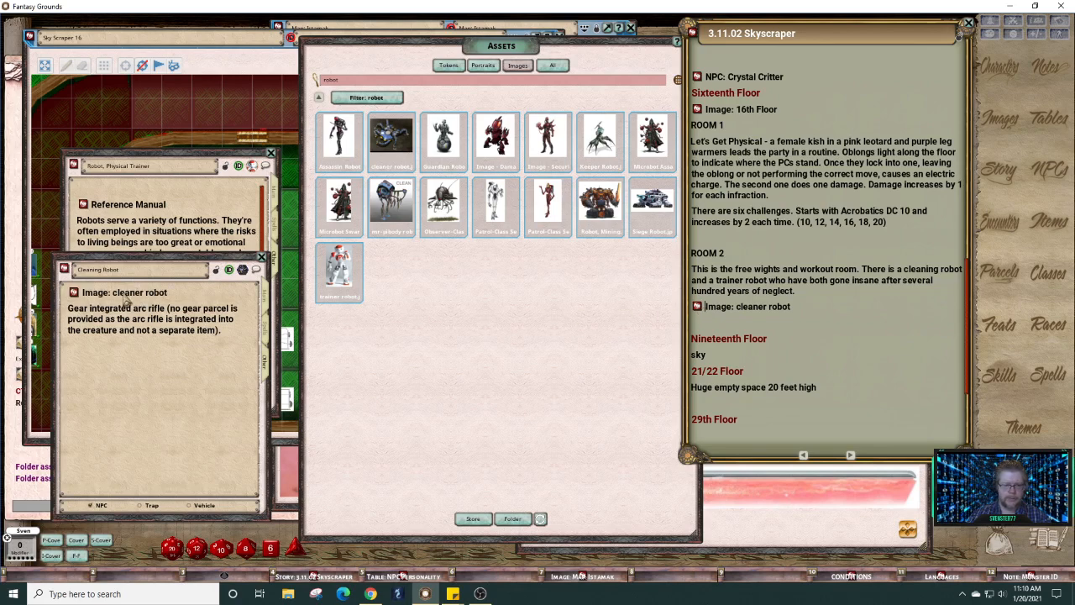
left_click(74, 293)
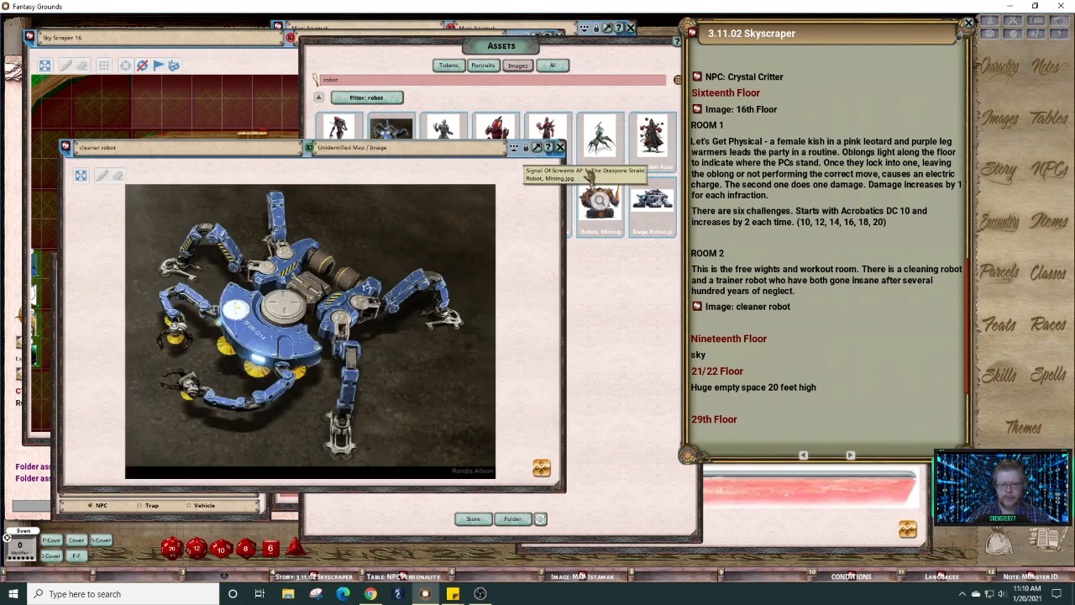
left_click(560, 148)
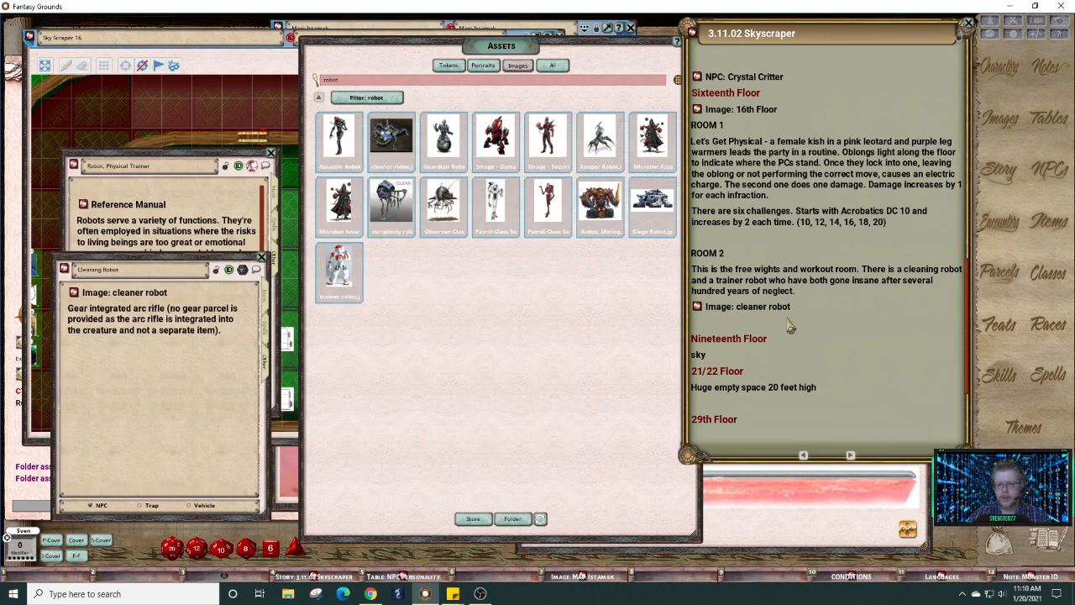
Step: Add an empty link line below Room 2's cleaner robot link and create an image record from the trainer robot asset
key("Return")
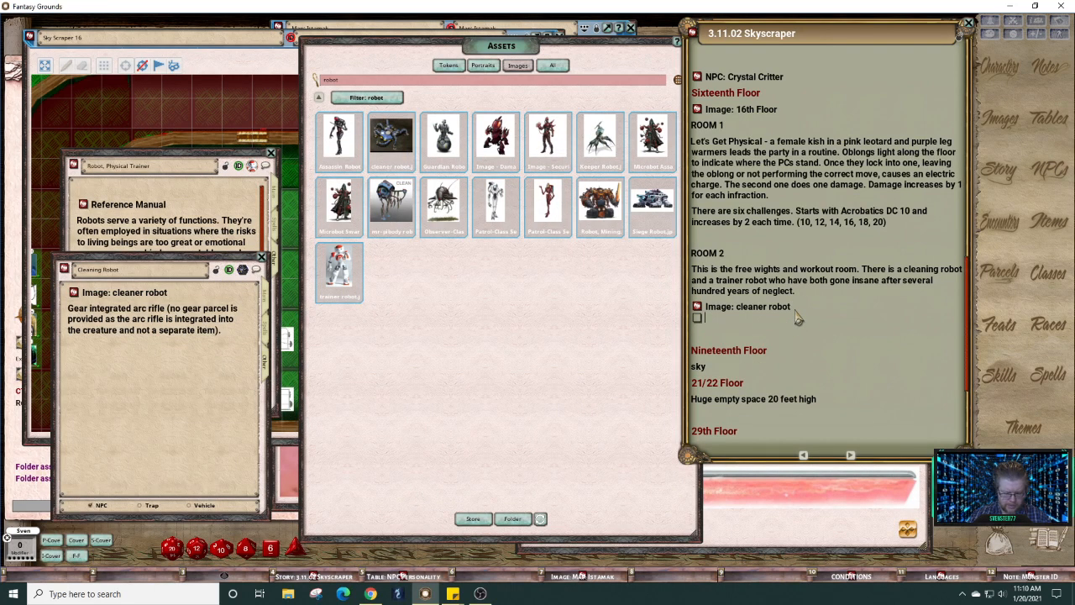
left_click(344, 264)
left_click(340, 267)
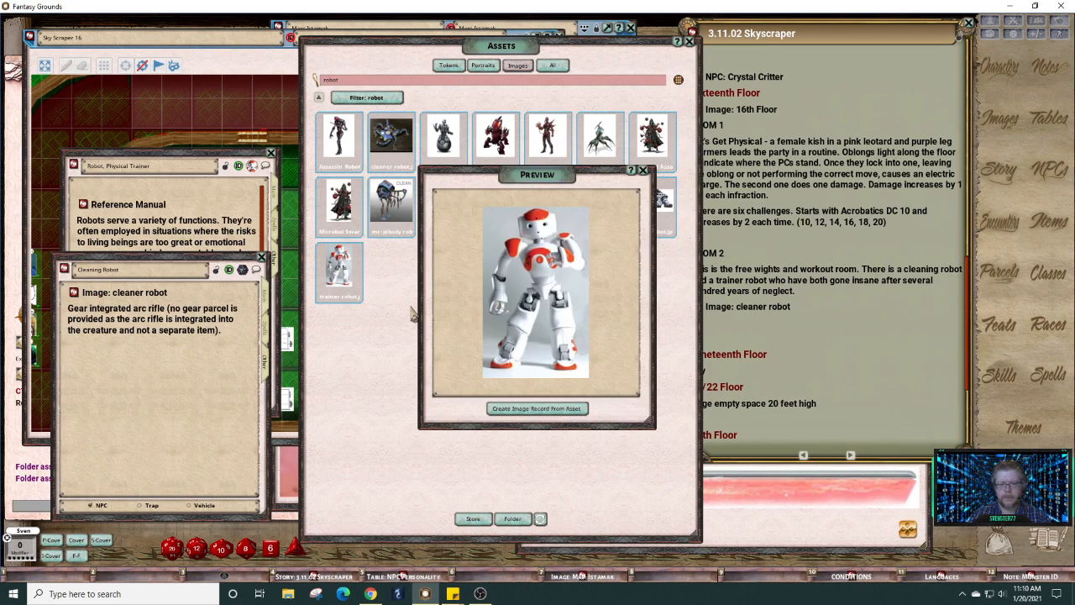
left_click(543, 411)
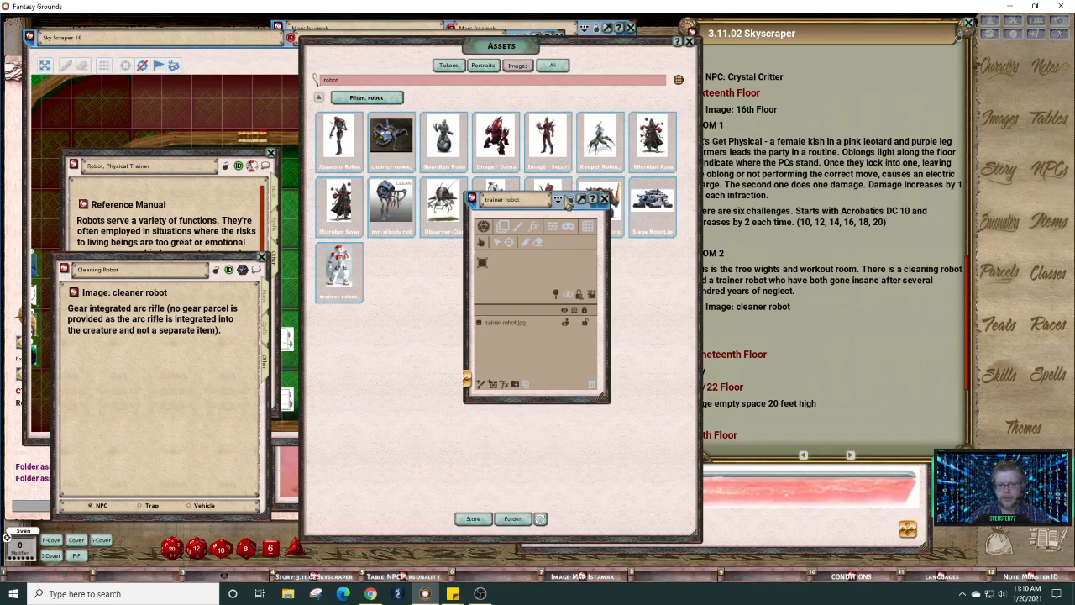
Step: Lock the trainer robot image, fit the picture and its window to each other, and hide the image toolbar
left_click(571, 201)
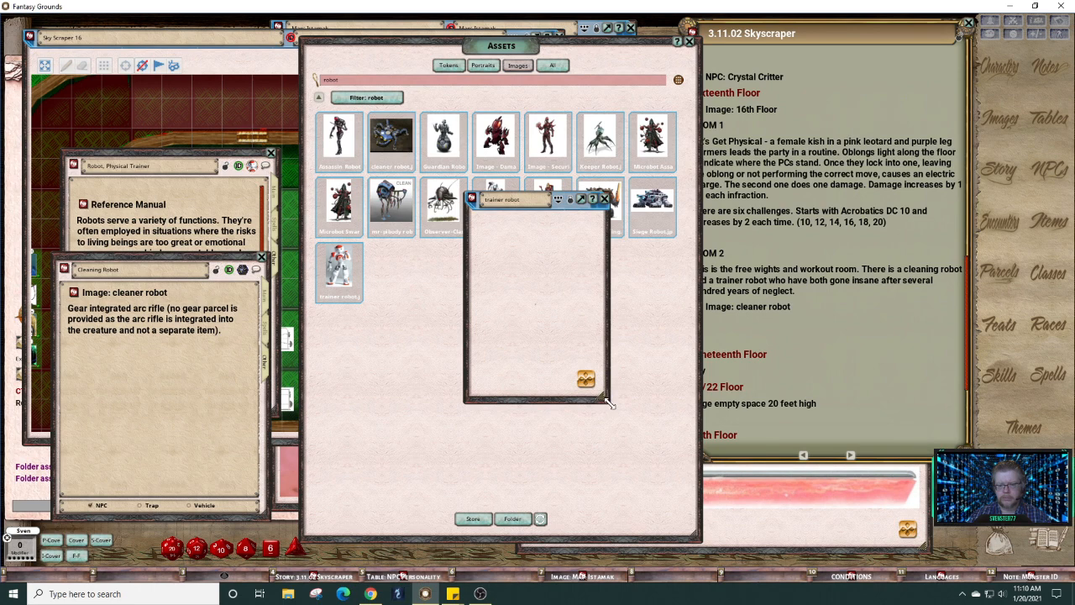
left_click_drag(608, 403, 800, 527)
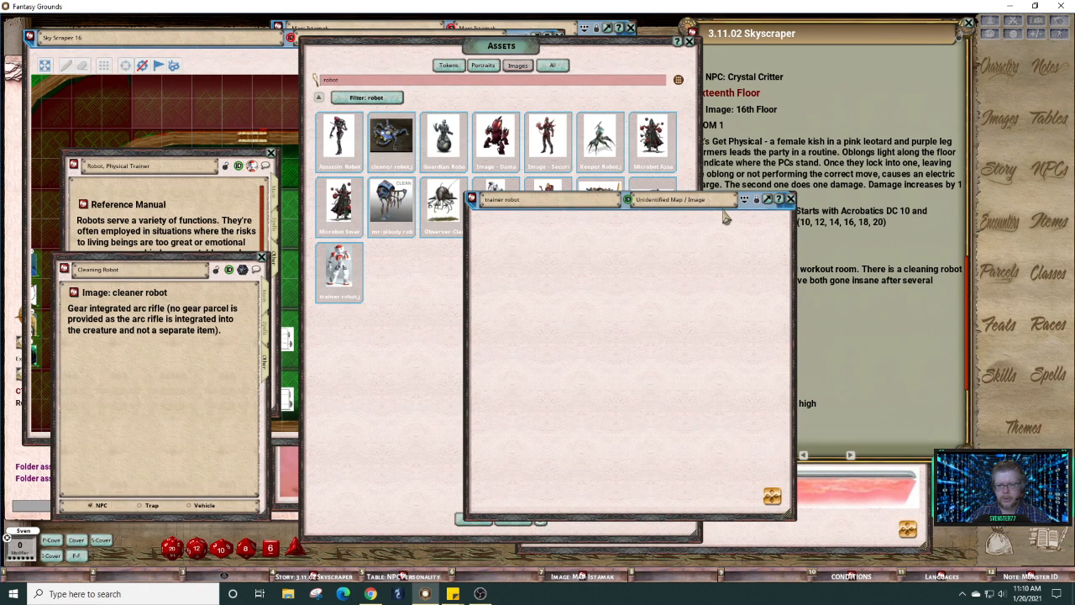
left_click_drag(743, 214, 667, 200)
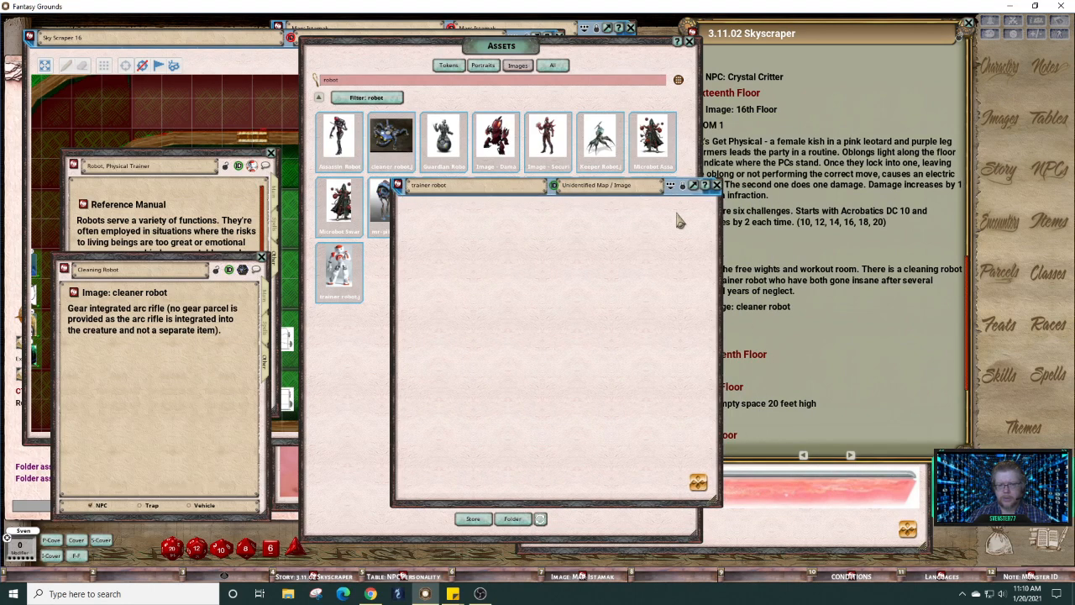
left_click(415, 220)
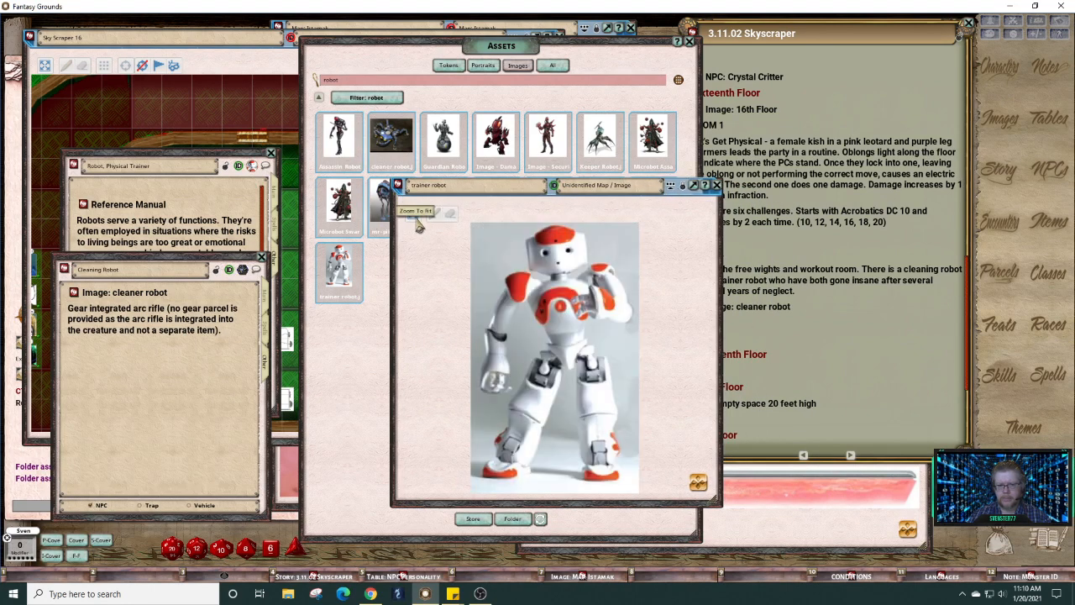
left_click_drag(722, 472, 622, 473)
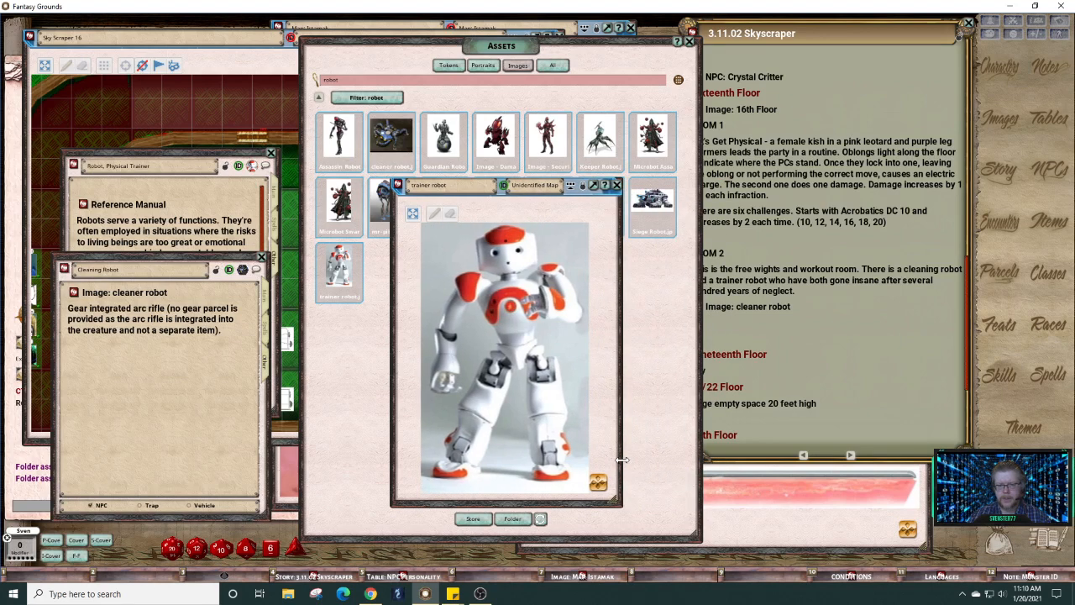
left_click(570, 186)
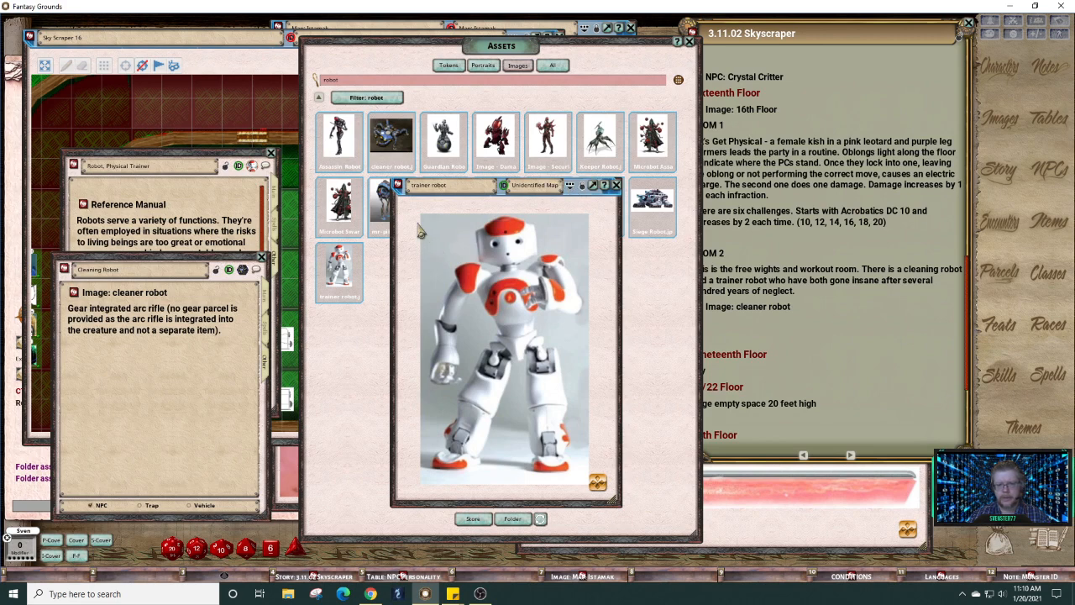
Step: Link the trainer robot image in Robot, Physical Trainer's description and under Room 2 of the story, then close the image and assets windows
left_click_drag(398, 186, 116, 199)
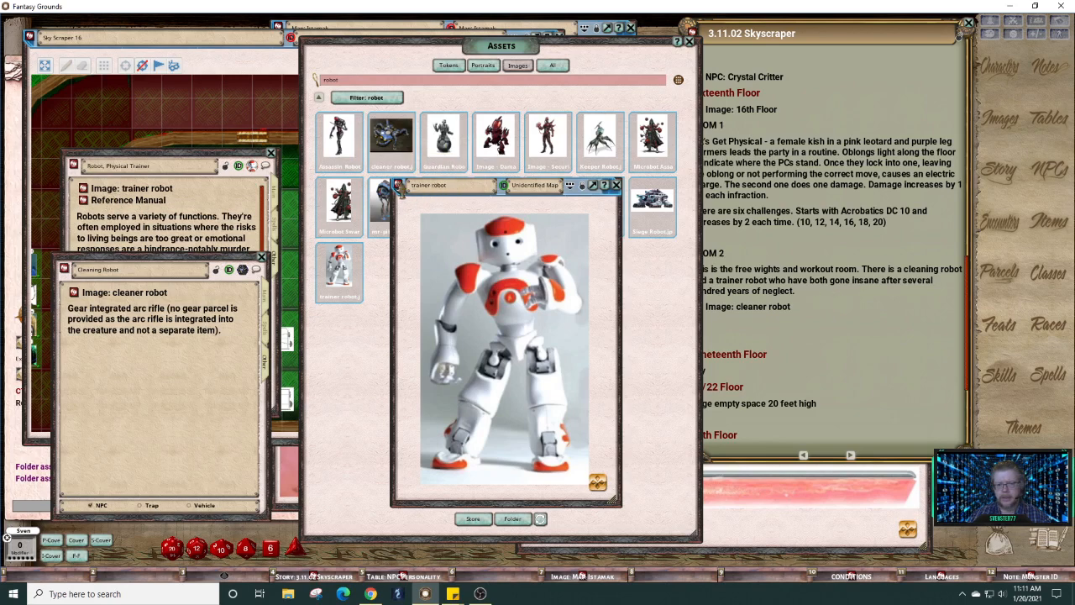
left_click_drag(401, 189, 742, 330)
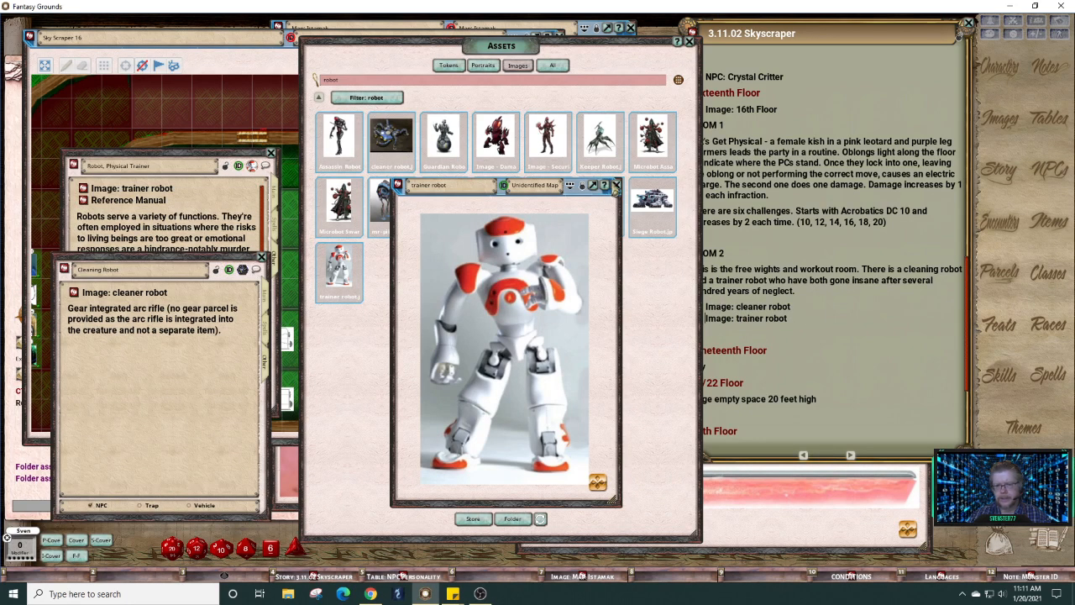
left_click(617, 185)
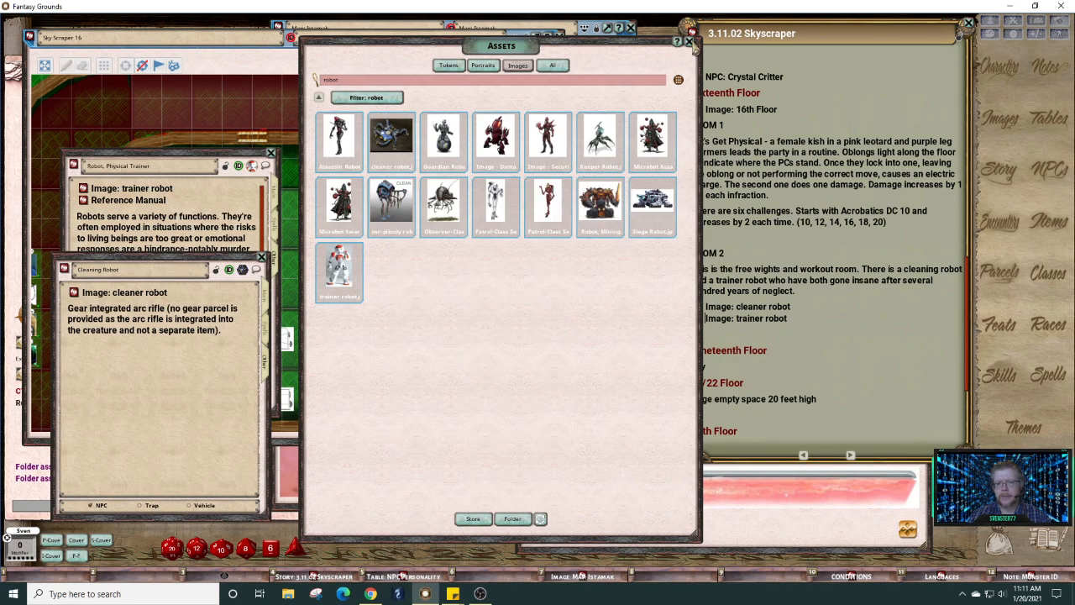
left_click(688, 42)
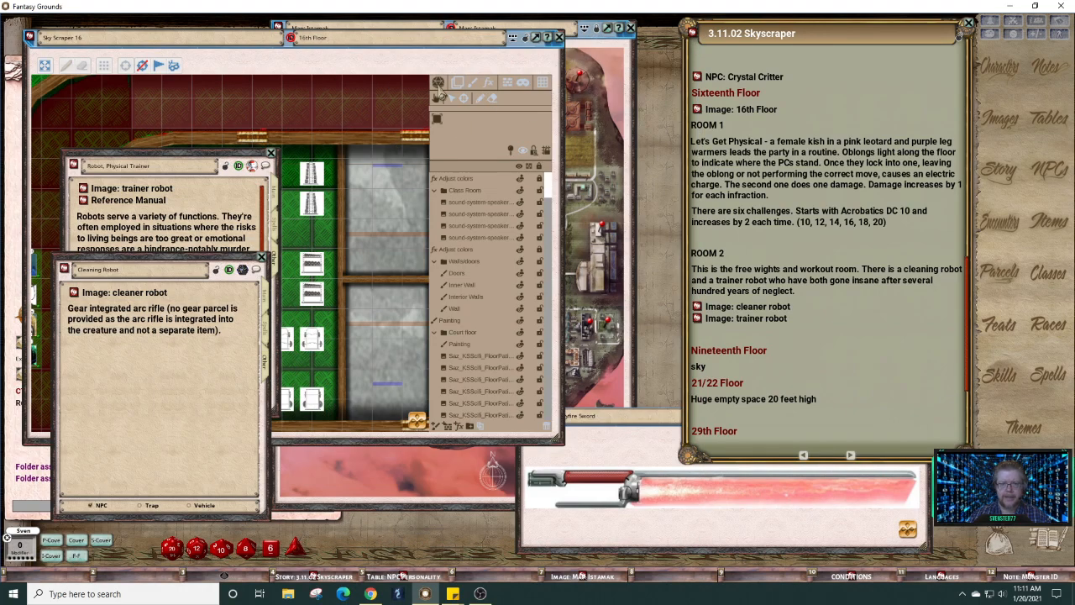
Step: Move the Robot, Physical Trainer and Cleaning Robot sheets off the Sky Scraper 16 map and bring the 3.11.02 Skyscraper story forward
left_click_drag(198, 152, 598, 207)
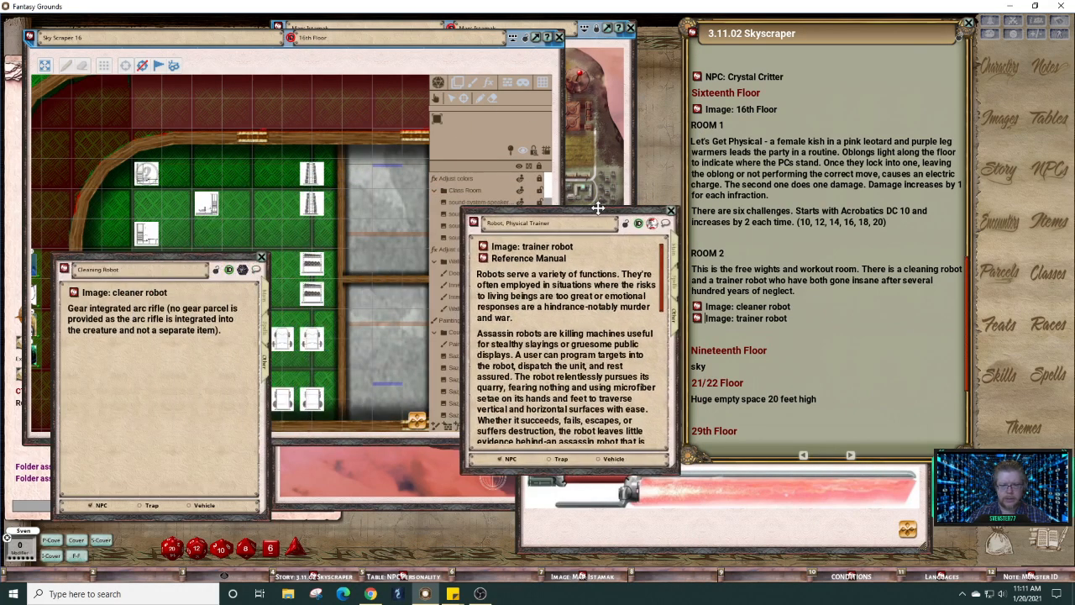
left_click(564, 135)
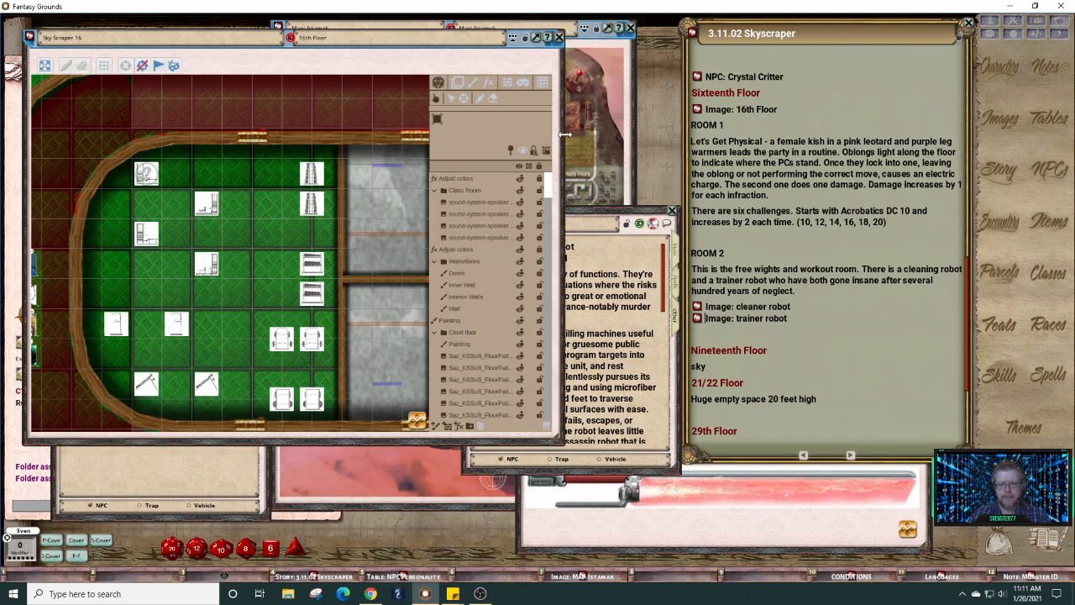
left_click(225, 472)
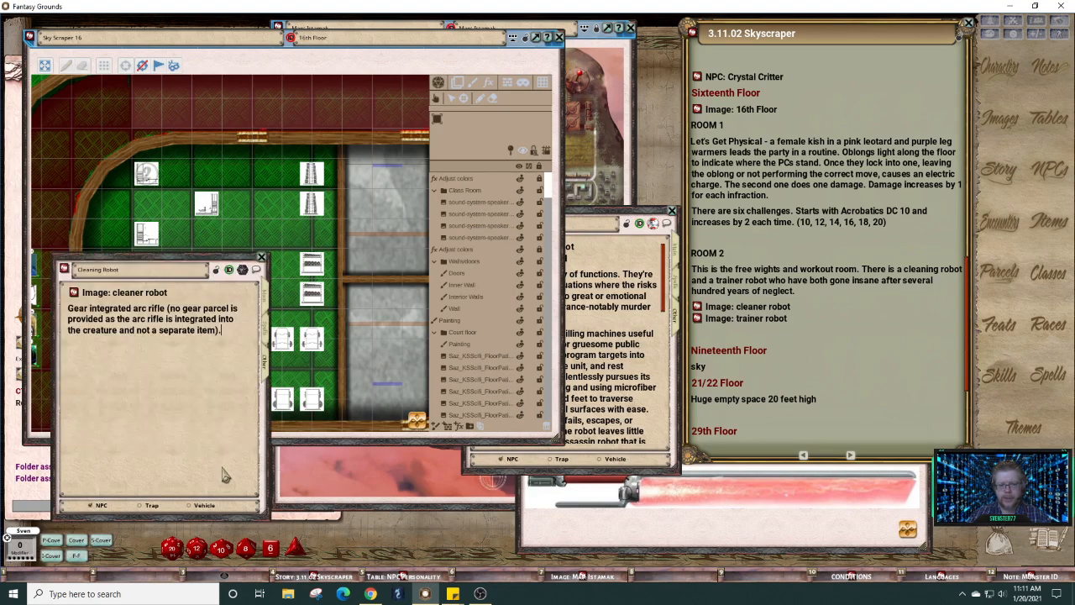
left_click_drag(132, 260, 631, 289)
left_click(859, 334)
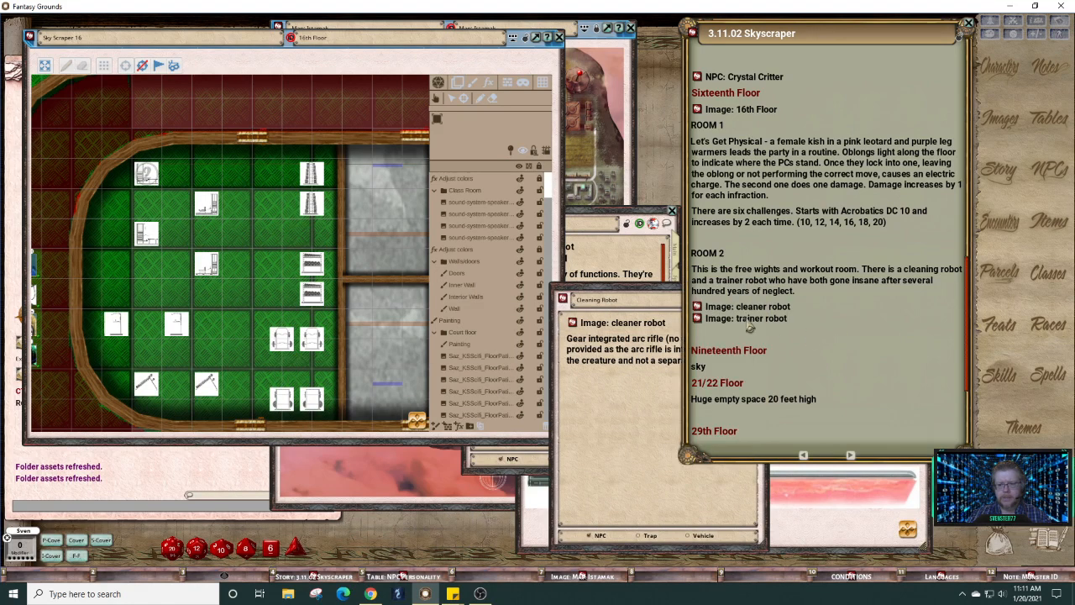
Step: Pin the cleaner robot and trainer robot images in the map's workout room and add a line below Room 2's story links
left_click(700, 307)
left_click(702, 320)
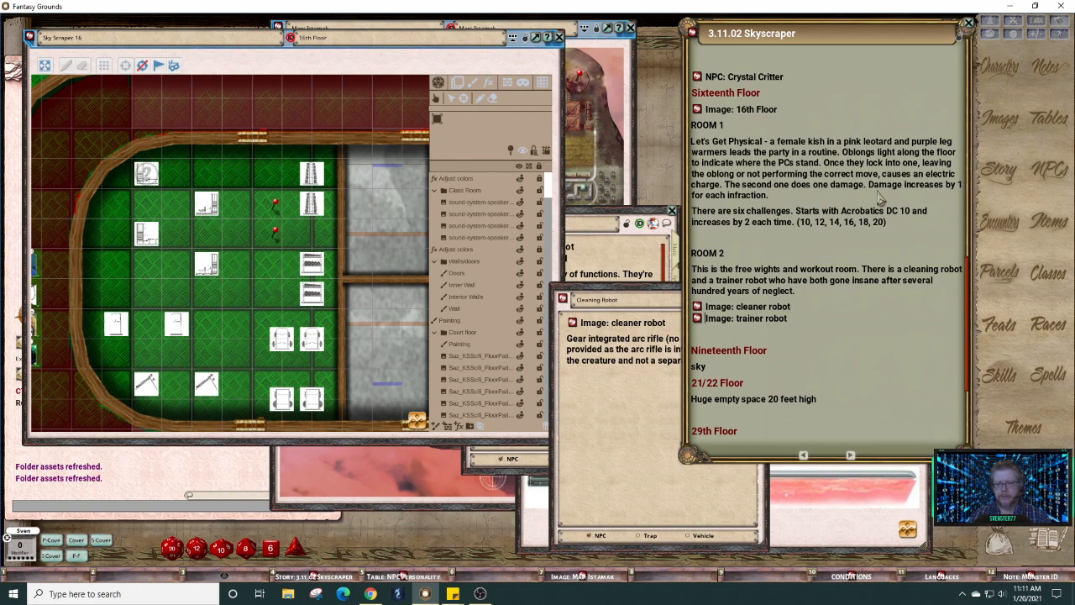
left_click(719, 336)
key("Return")
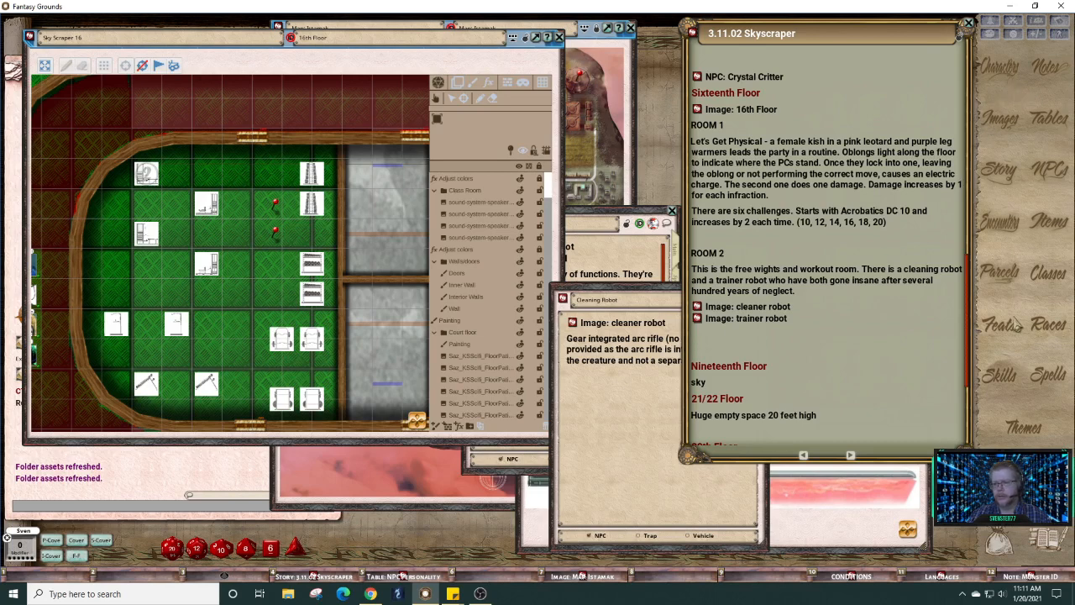
Step: Open the encounters list, filter it to Dead Suns, Part 4, The Ruined Clouds, and look through its existing encounter numbering
left_click(1001, 223)
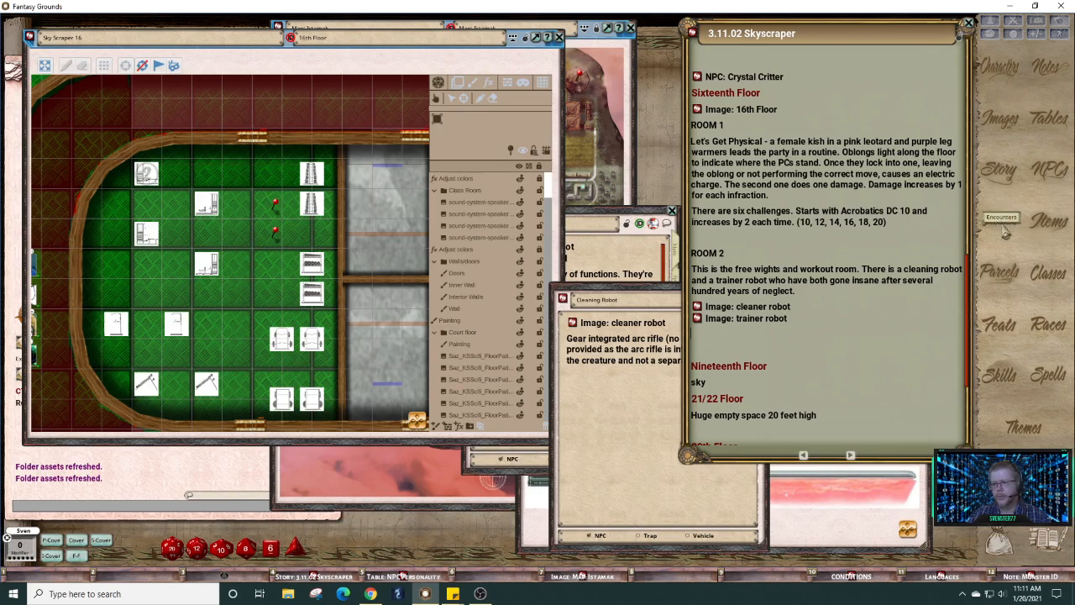
left_click_drag(803, 168, 647, 139)
left_click(730, 160)
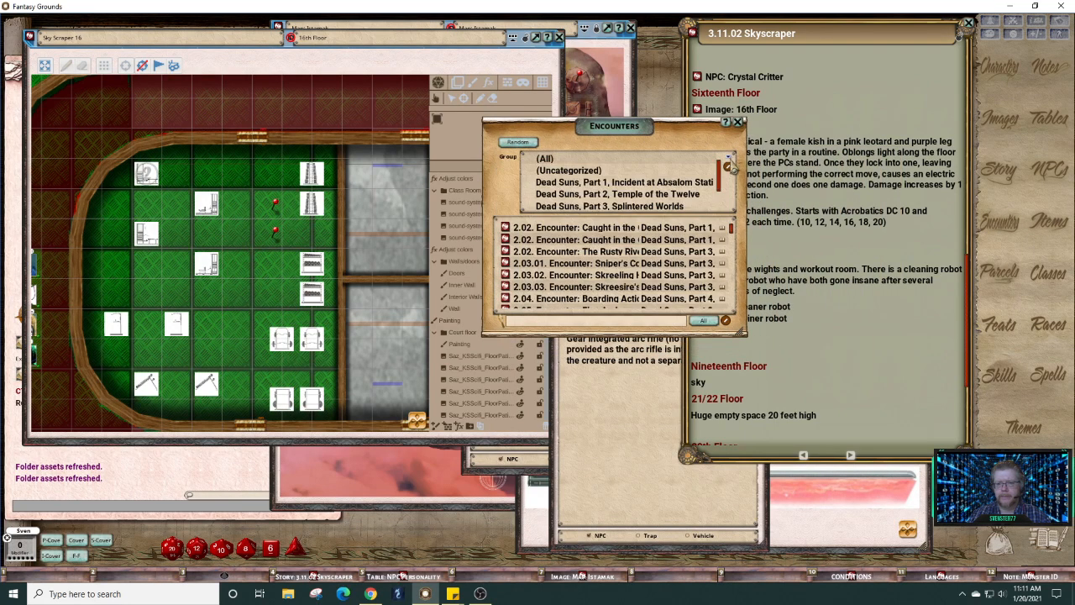
scroll(690, 194, "down", 1)
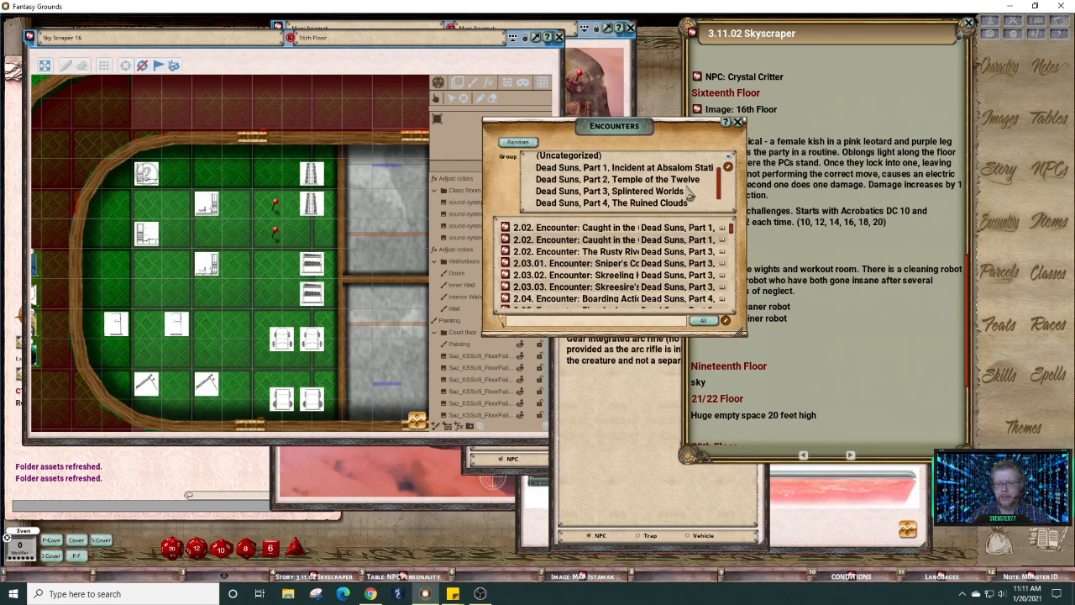
left_click(644, 204)
scroll(680, 231, "down", 4)
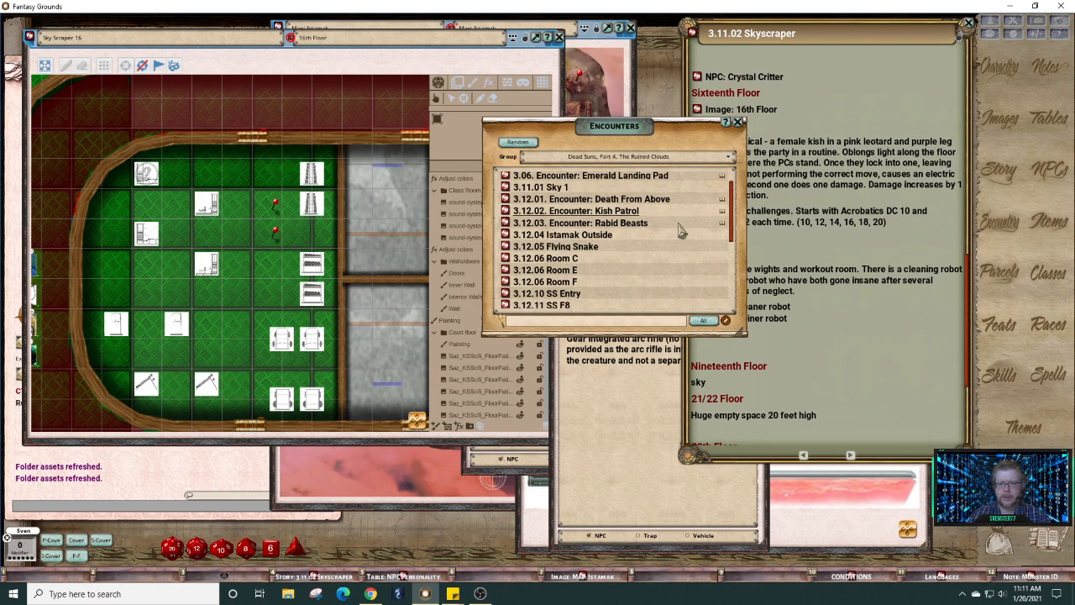
scroll(680, 231, "down", 1)
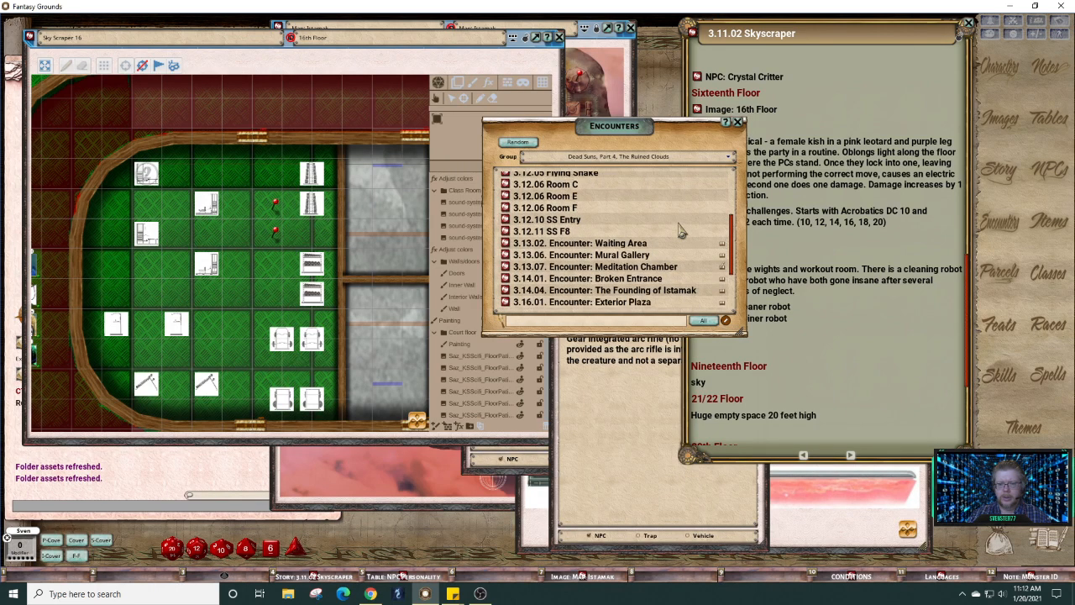
scroll(680, 231, "down", 3)
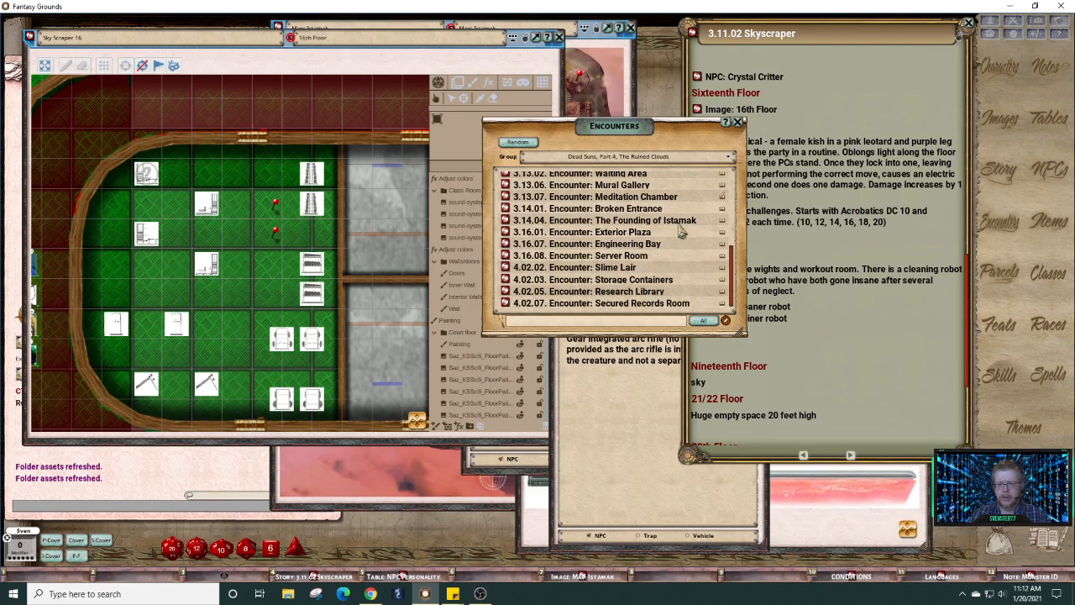
scroll(680, 231, "up", 2)
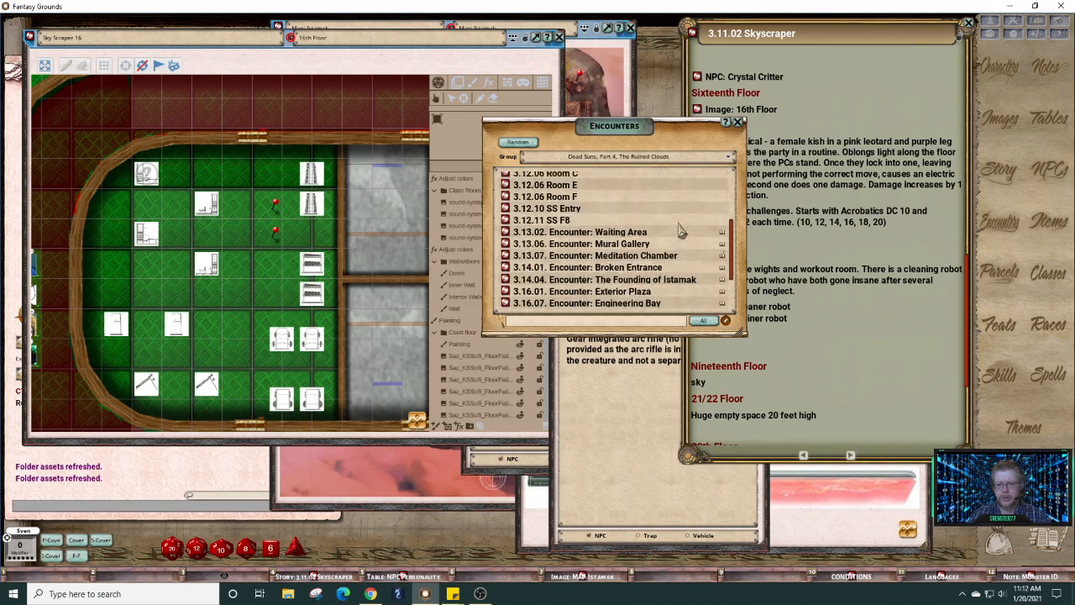
scroll(680, 231, "up", 1)
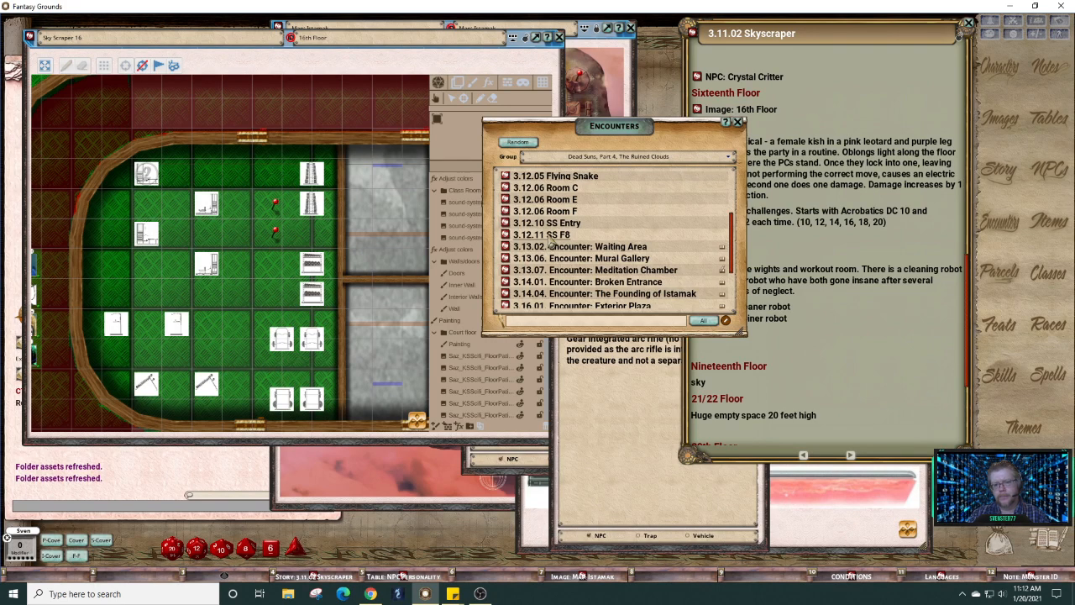
Step: Create an encounter in this group, name it 3.12.12 SS F16, and close the encounters list
right_click(652, 236)
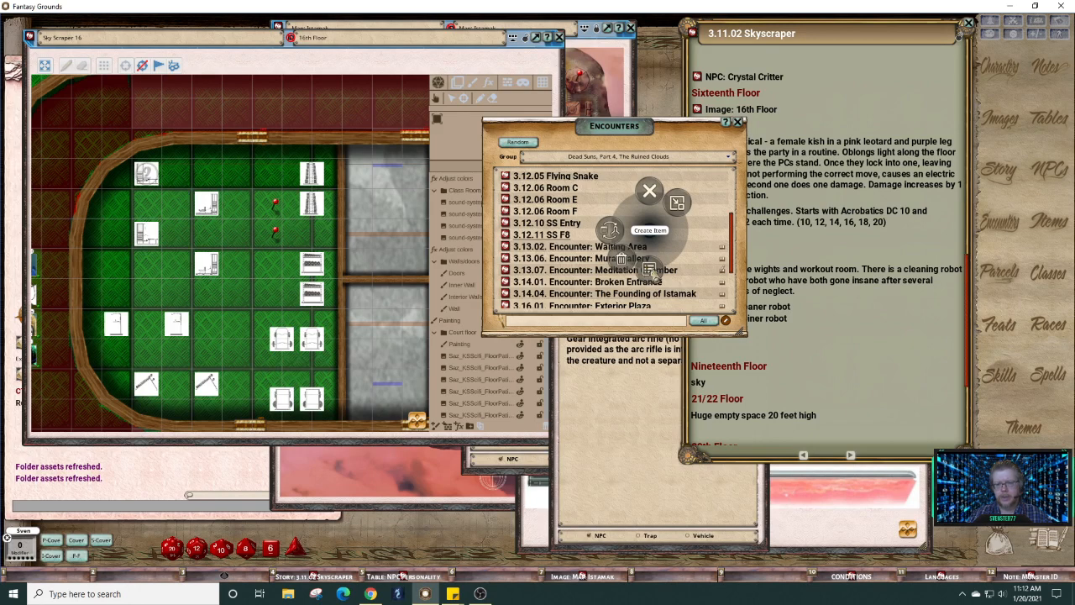
left_click(609, 230)
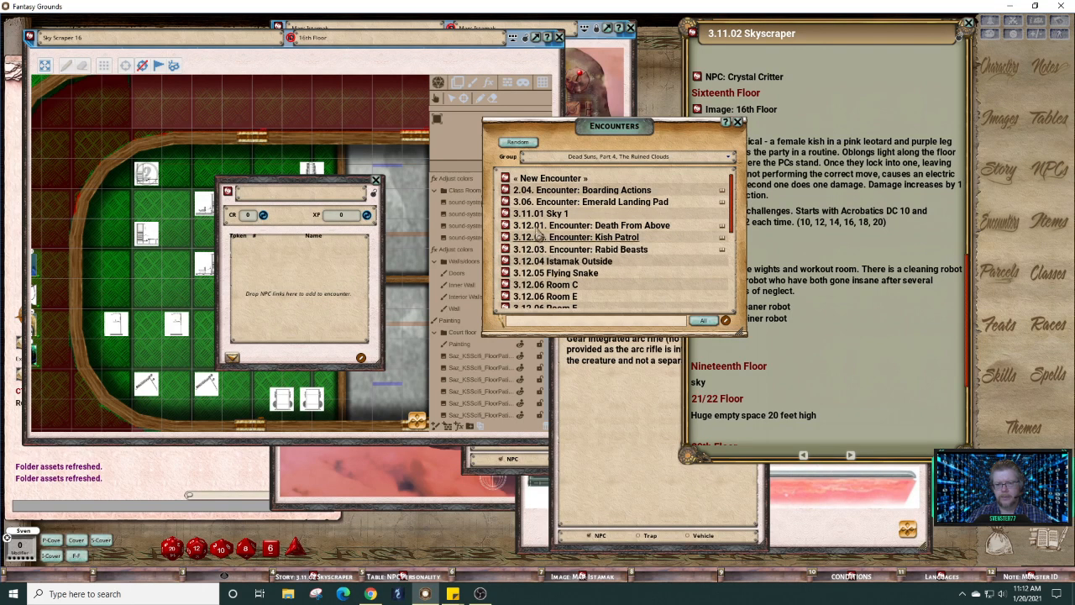
scroll(554, 299, "down", 5)
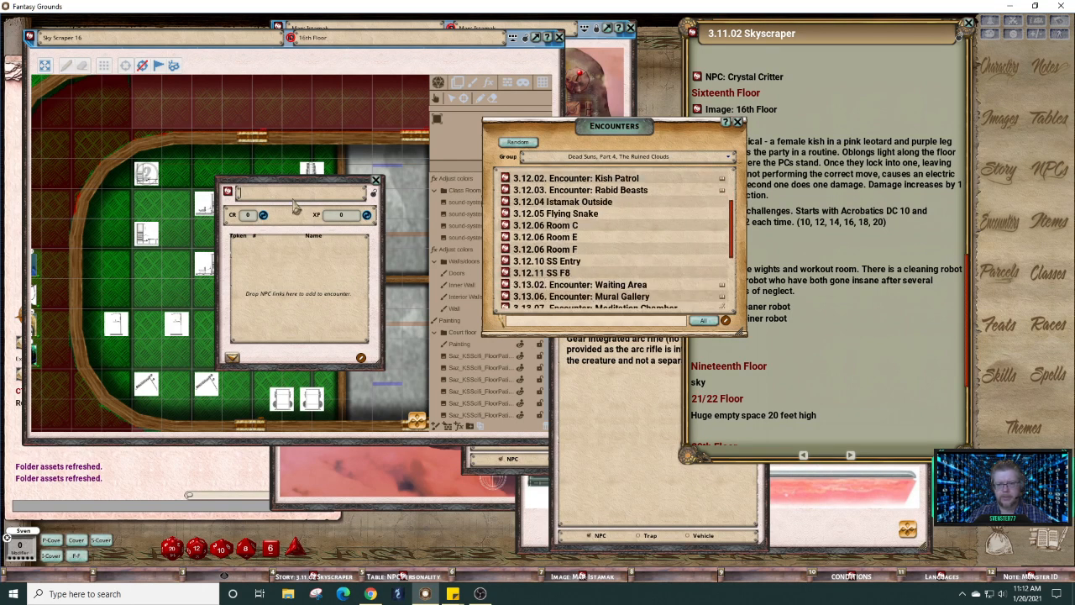
type("3")
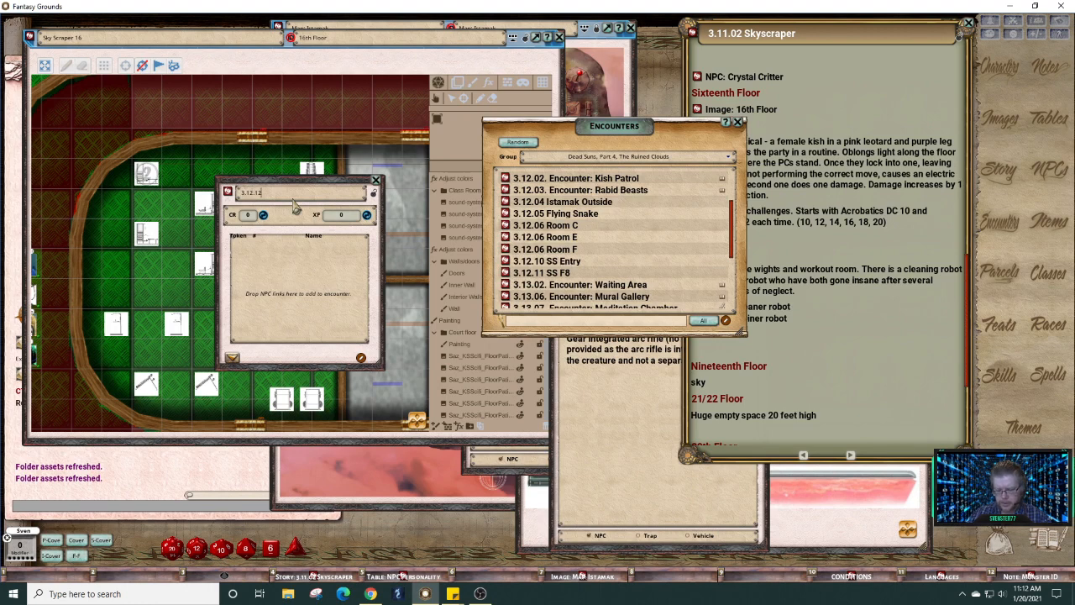
type(".12.12")
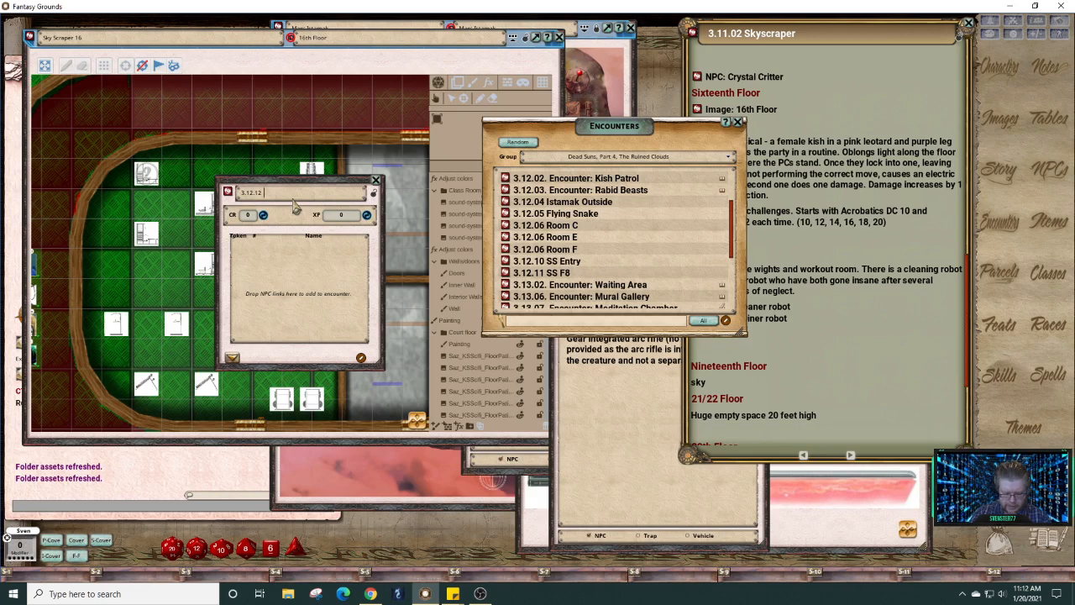
type(" SS")
key("shift")
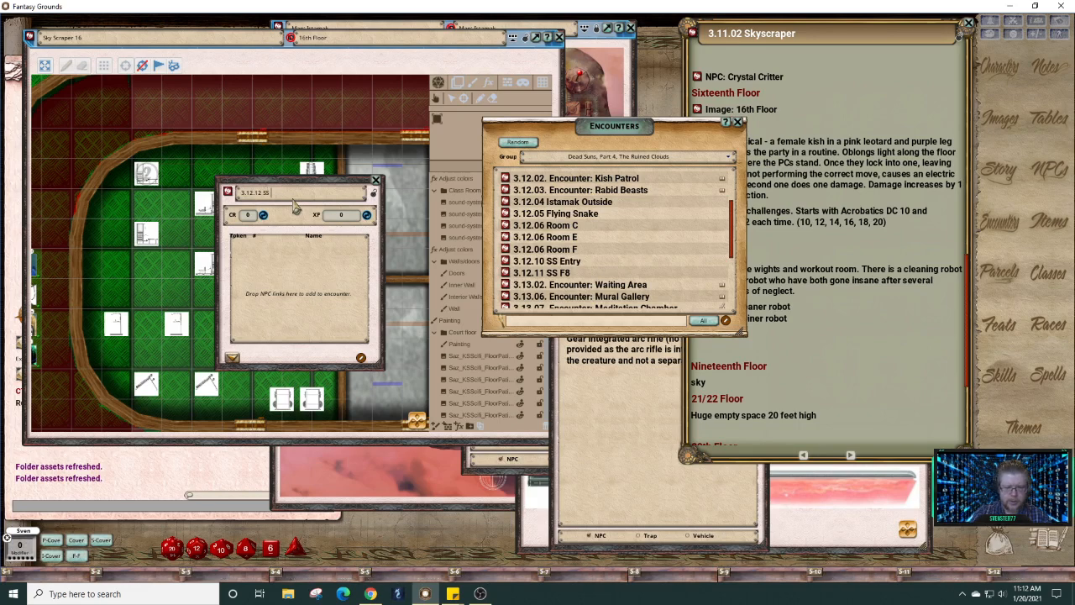
type("F16")
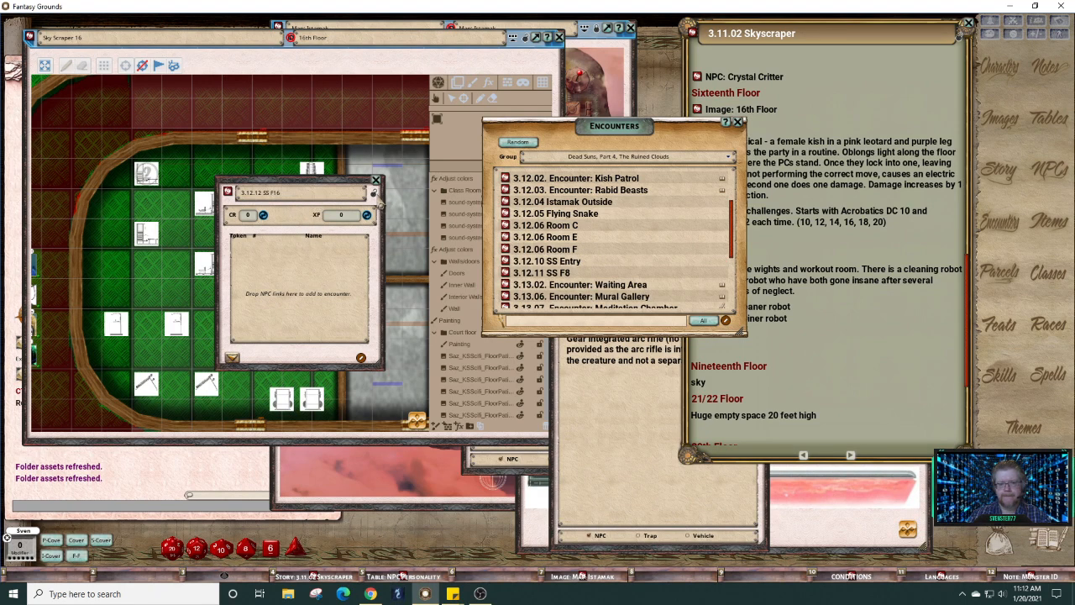
left_click(737, 122)
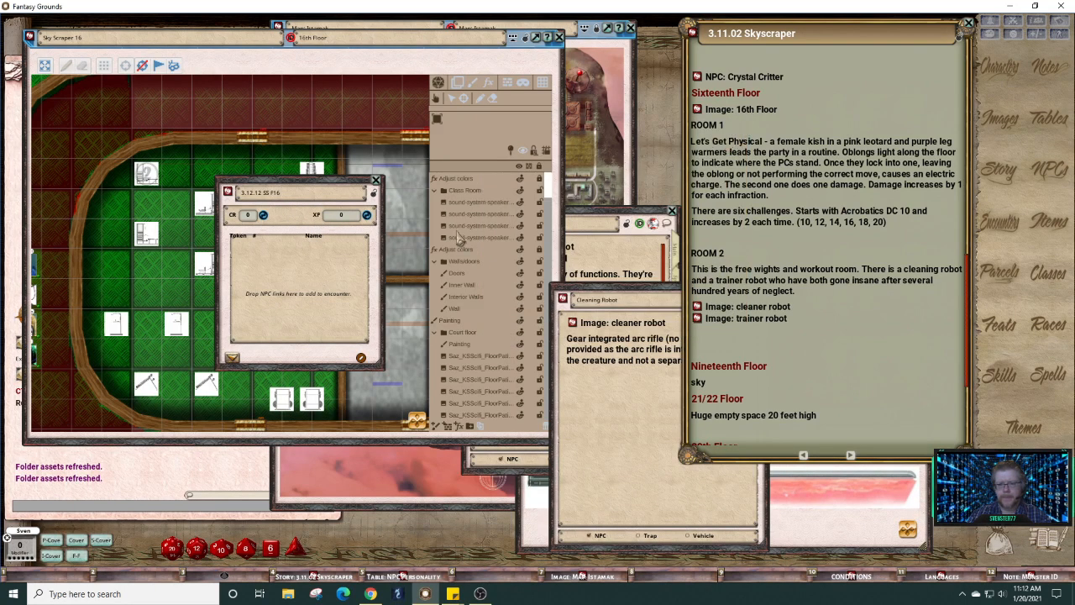
Step: Add Cleaning Robot and Robot, Physical Trainer to the 3.12.12 SS F16 encounter and calculate its CR and XP
left_click_drag(568, 303, 272, 281)
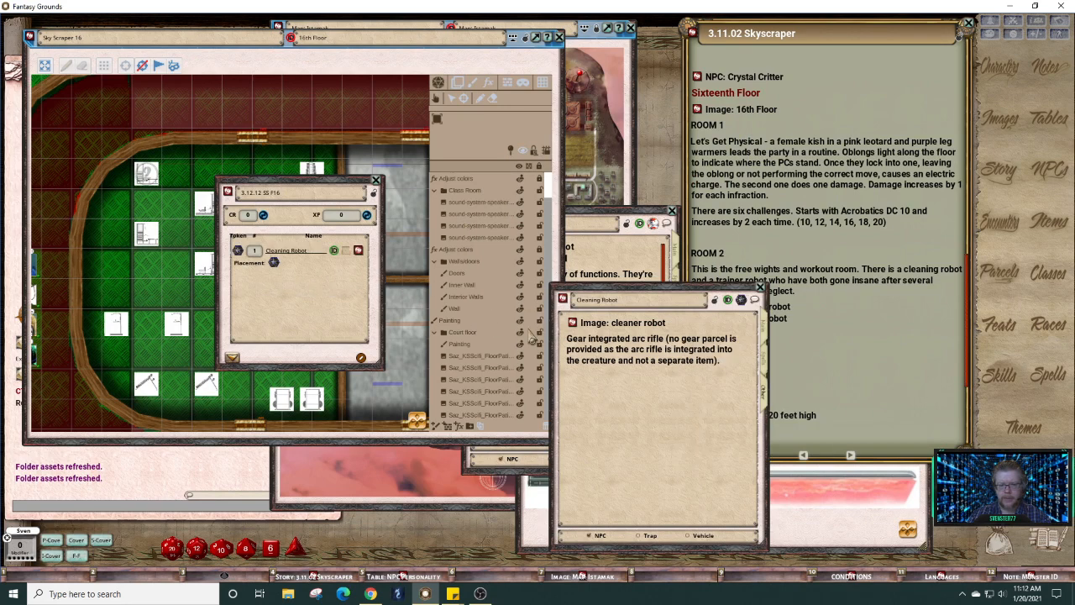
left_click(632, 259)
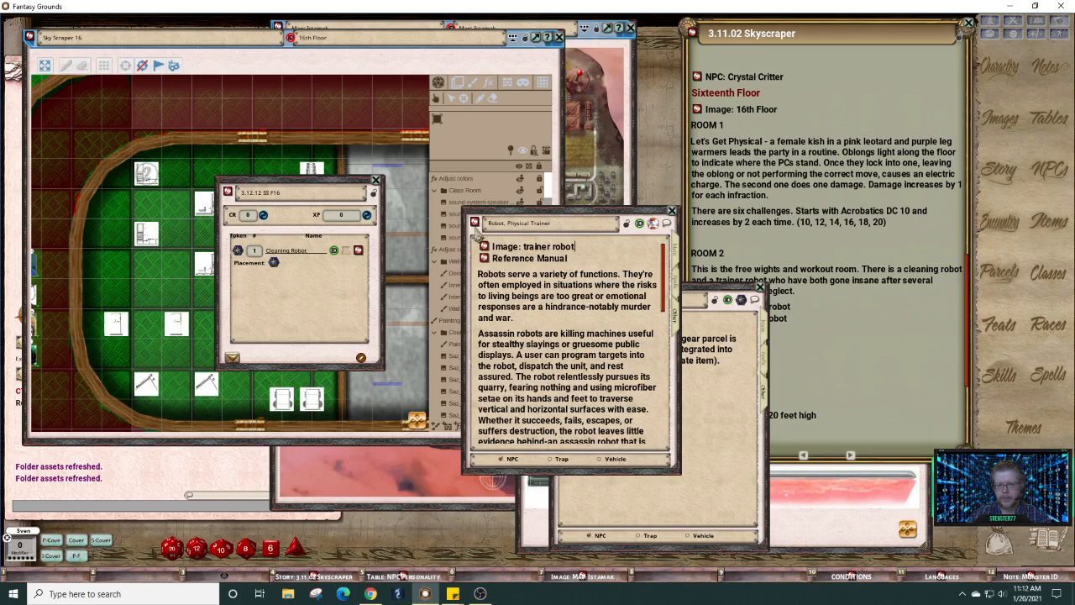
left_click_drag(474, 222, 284, 296)
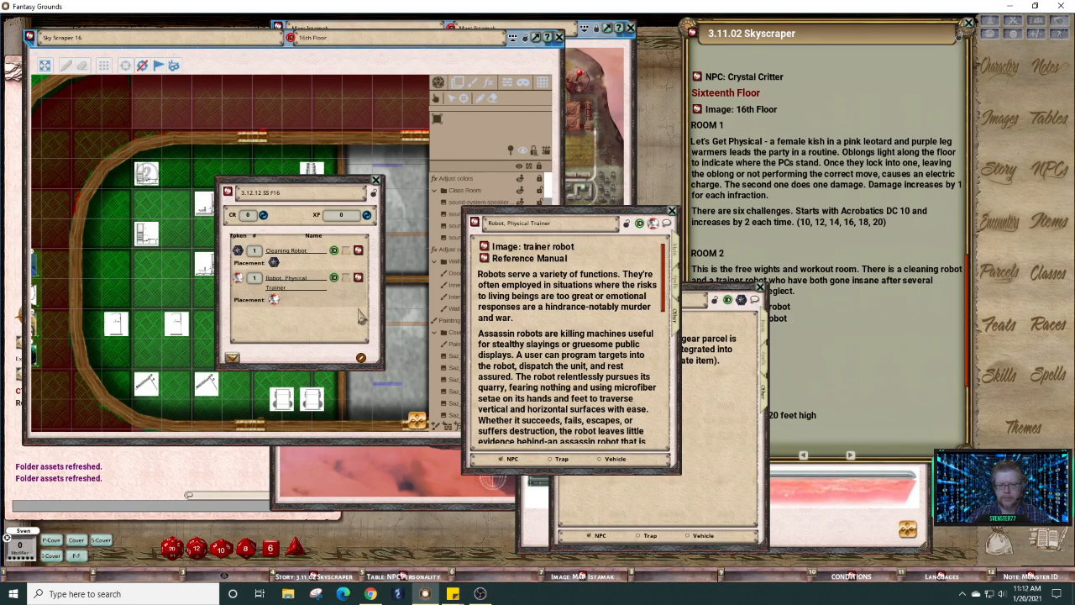
left_click(263, 215)
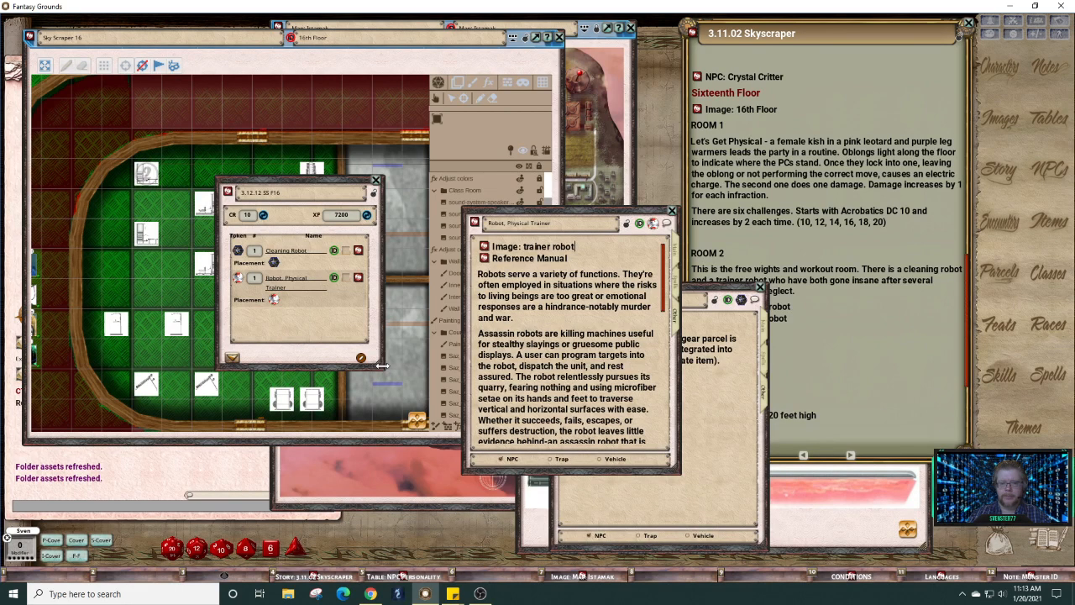
Step: Widen and lock the 3.12.12 SS F16 encounter, and close both robot NPC sheets
left_click_drag(382, 365, 420, 365)
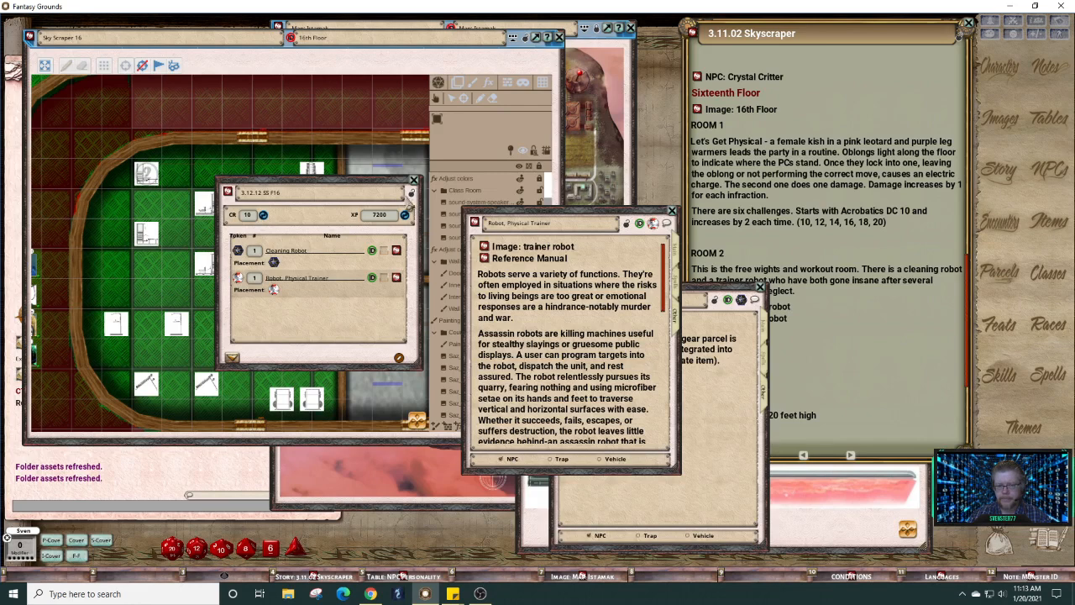
left_click(413, 198)
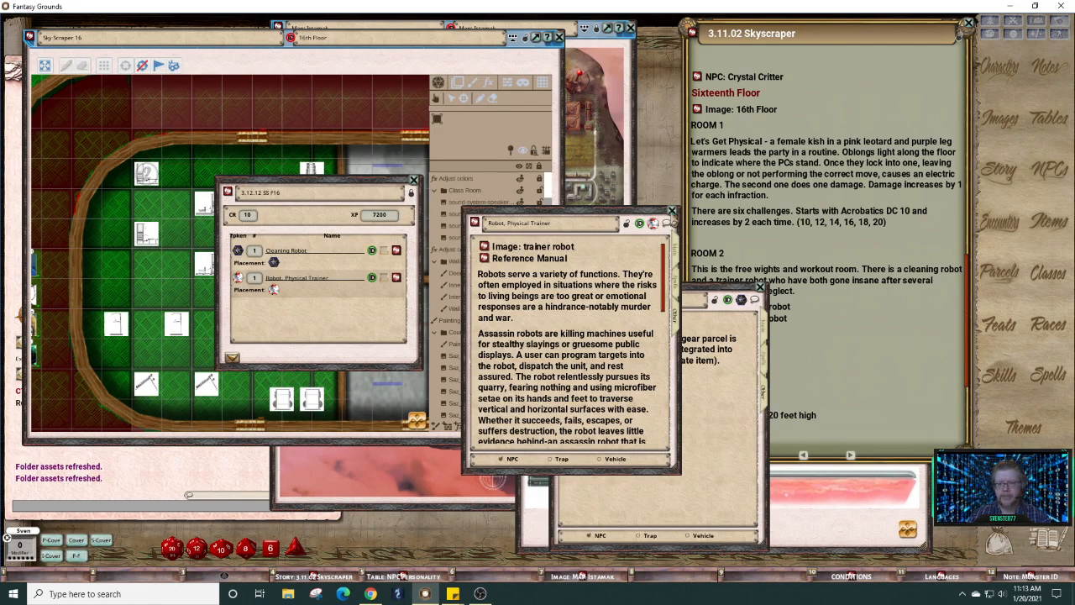
left_click(672, 211)
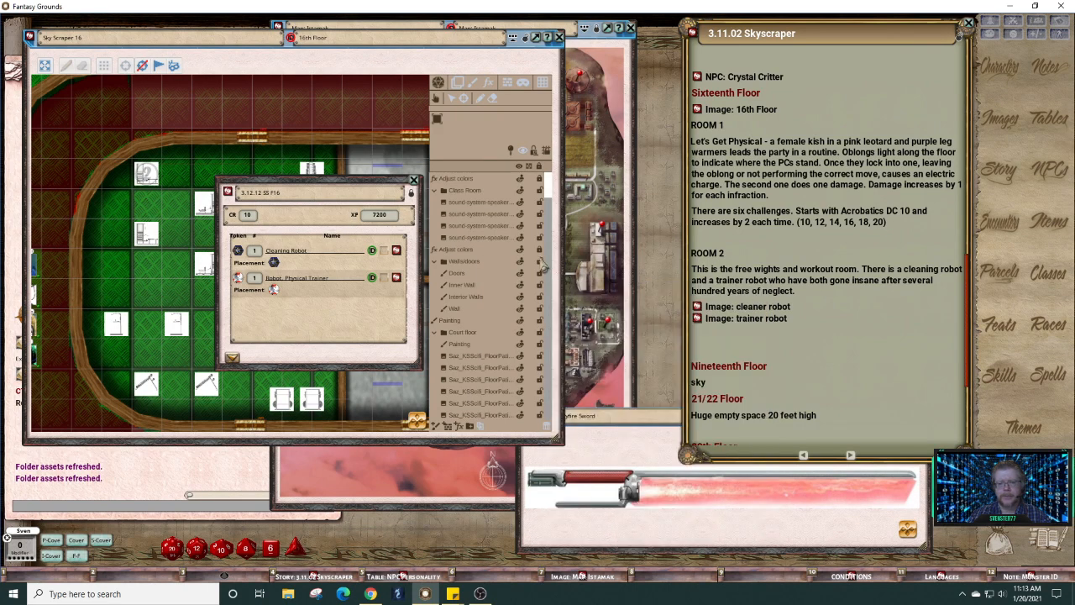
left_click(761, 287)
Step: Pin the 3.12.12 SS F16 encounter in the map's workout room and link it below the trainer robot image in the story
left_click_drag(320, 191, 550, 262)
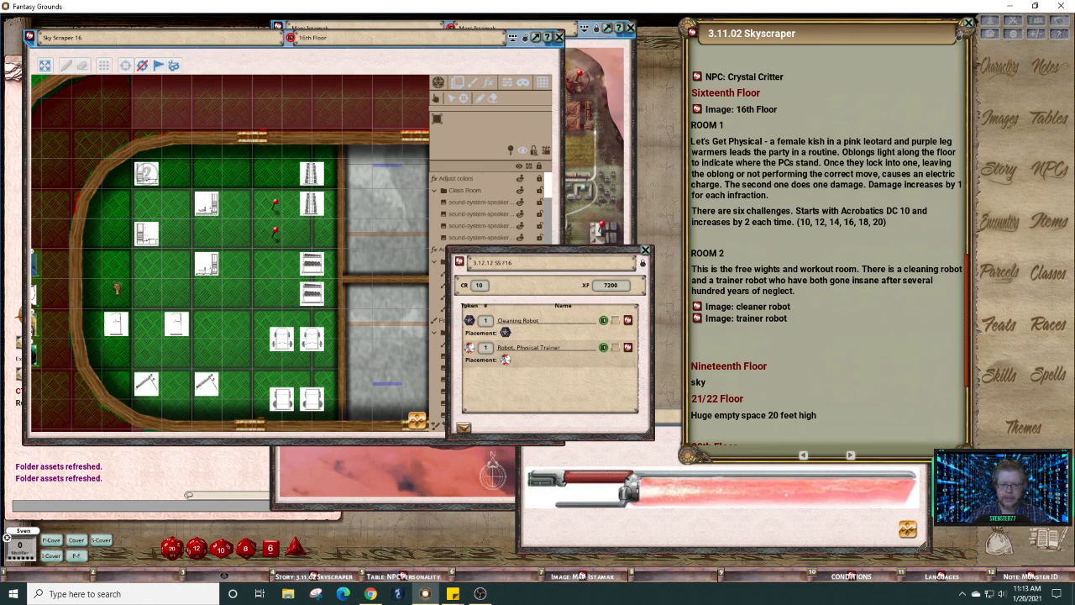
left_click_drag(116, 267, 118, 264)
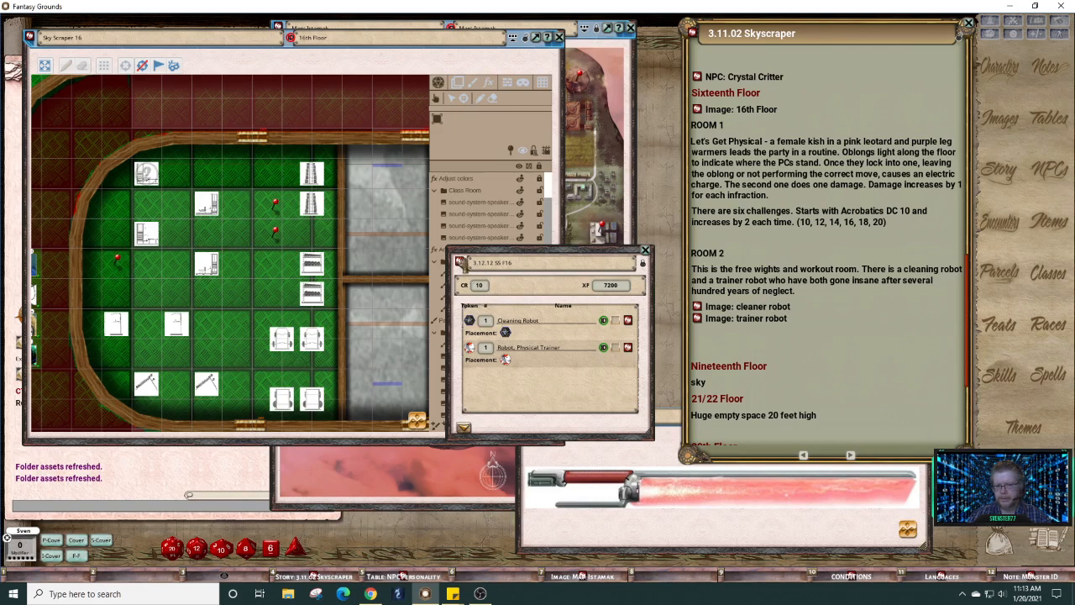
left_click_drag(461, 264, 709, 337)
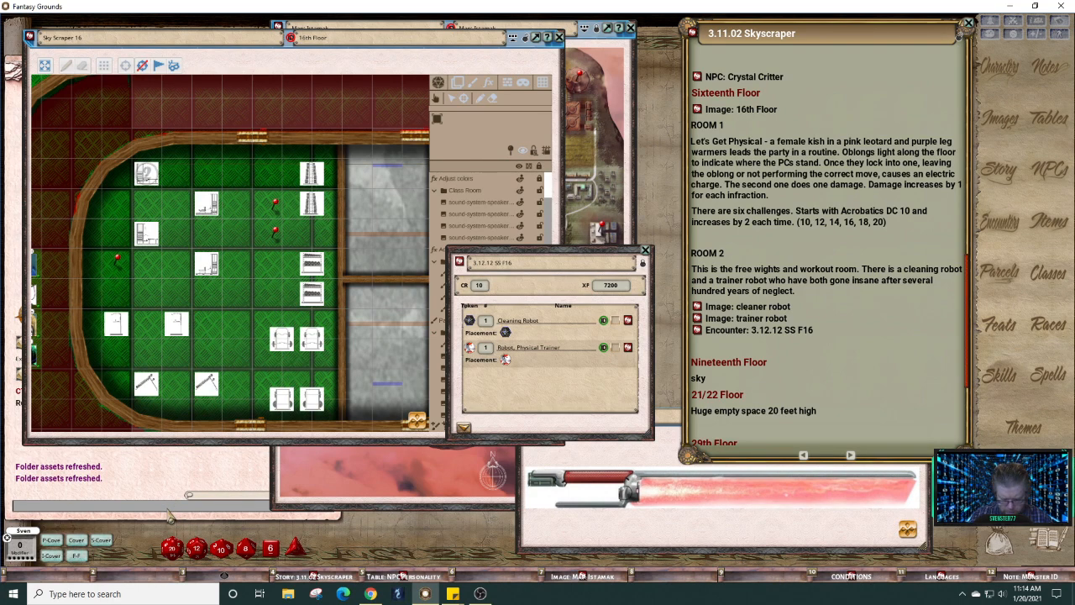
Step: Roll two 18-sided dice with the chat command /die 2d18 and close the Map: Istamak image covering the chat
type("/die")
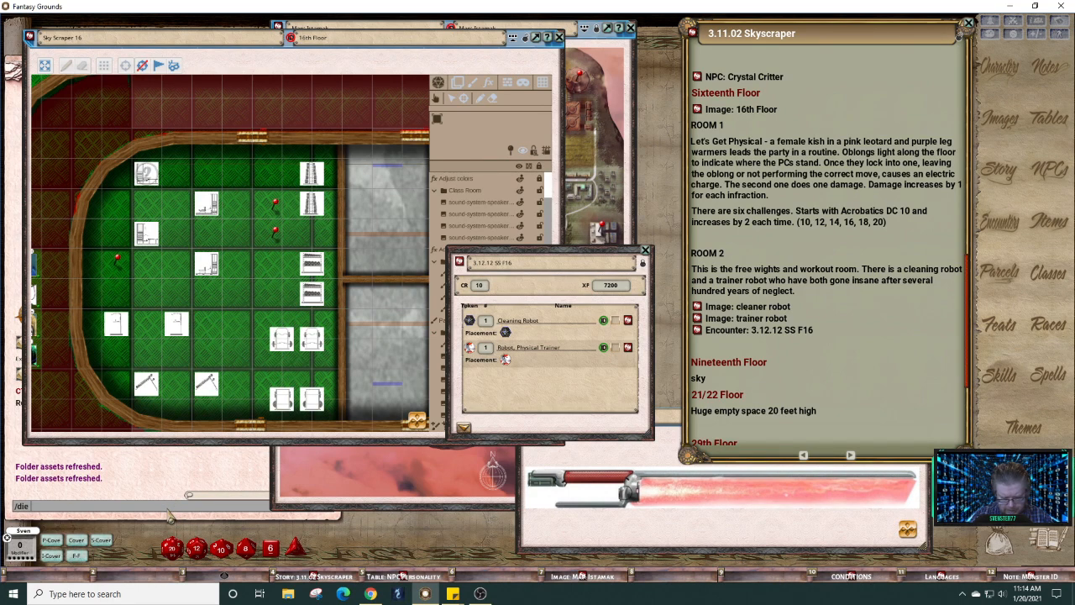
type(" 1d")
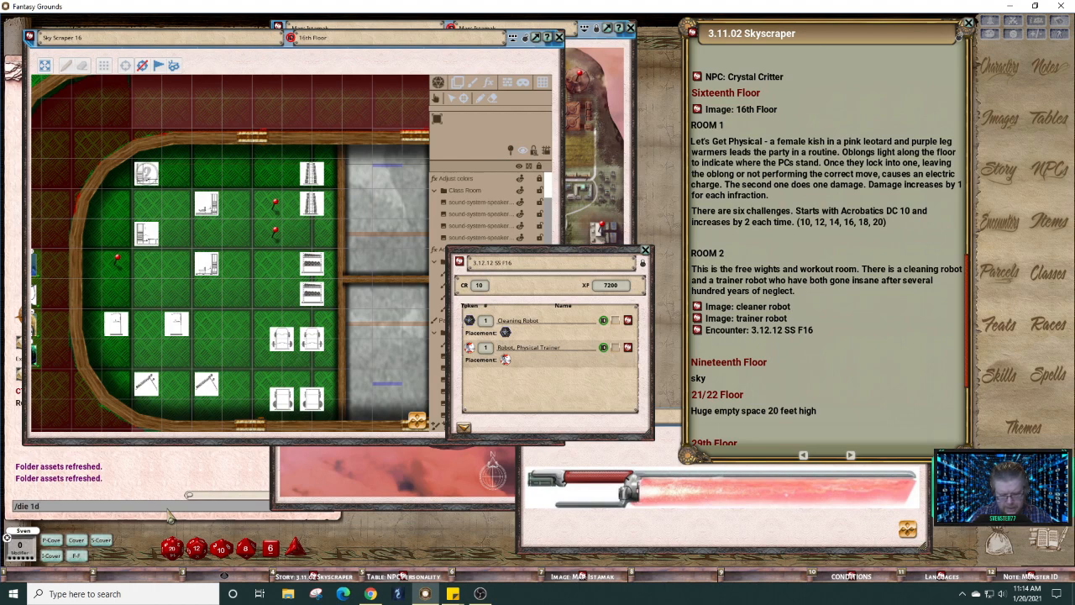
type("18")
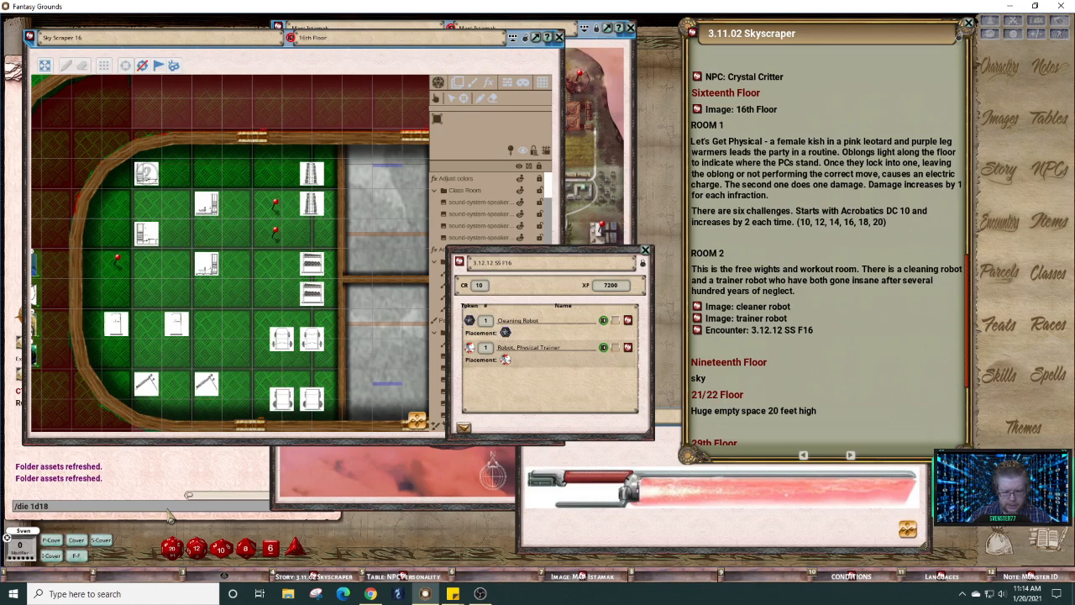
key("BackSpace")
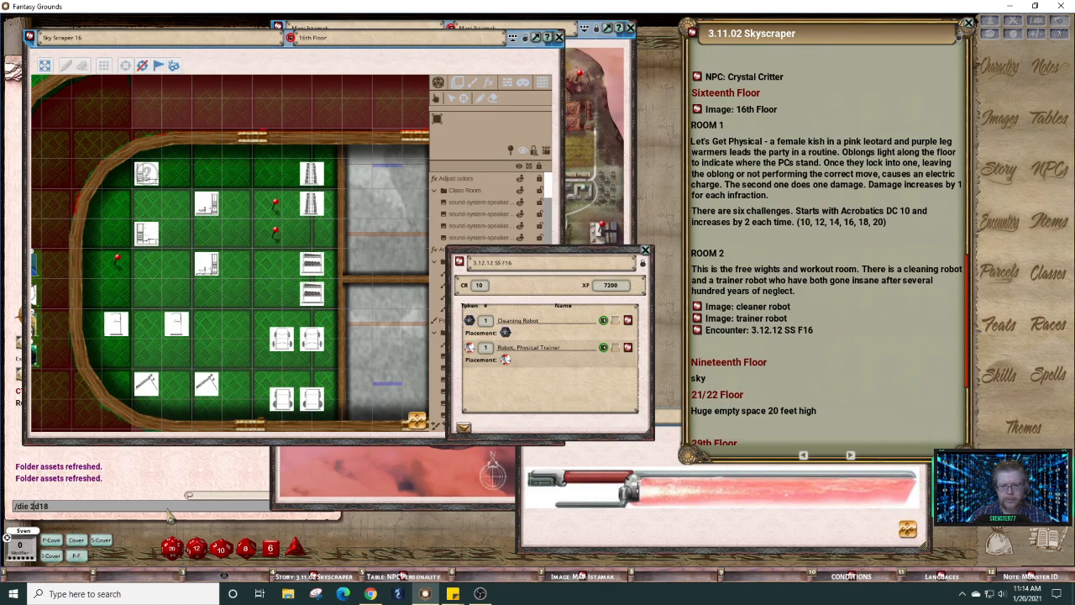
key("Return")
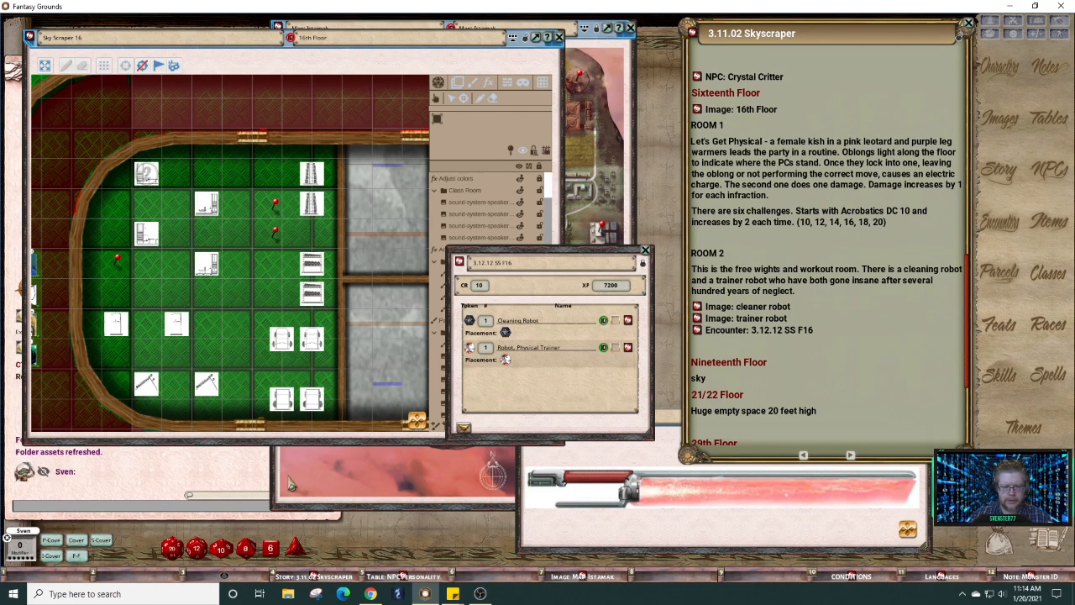
left_click(334, 483)
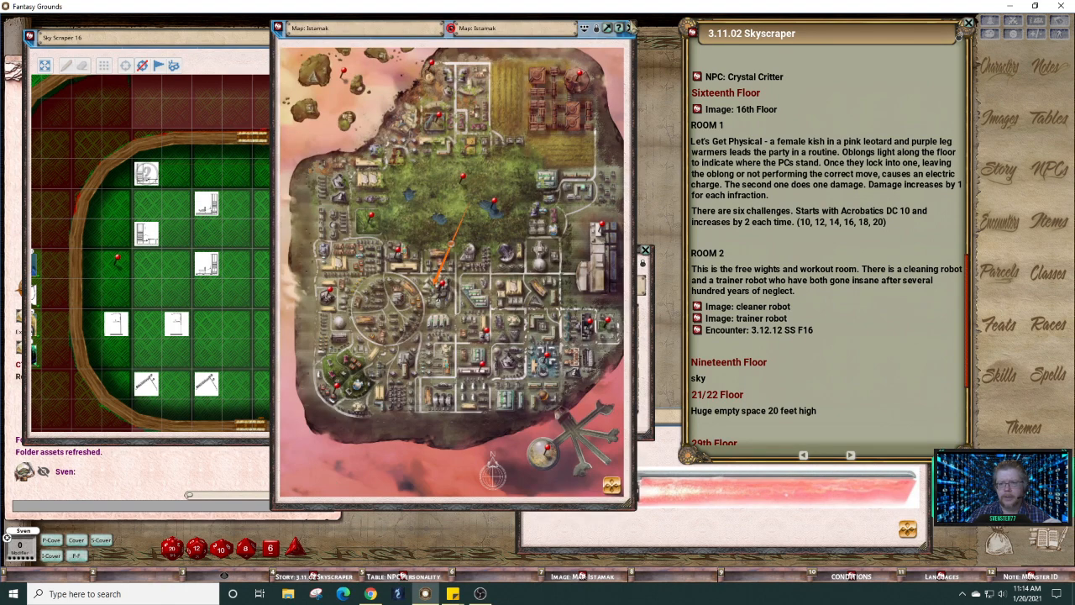
left_click(630, 28)
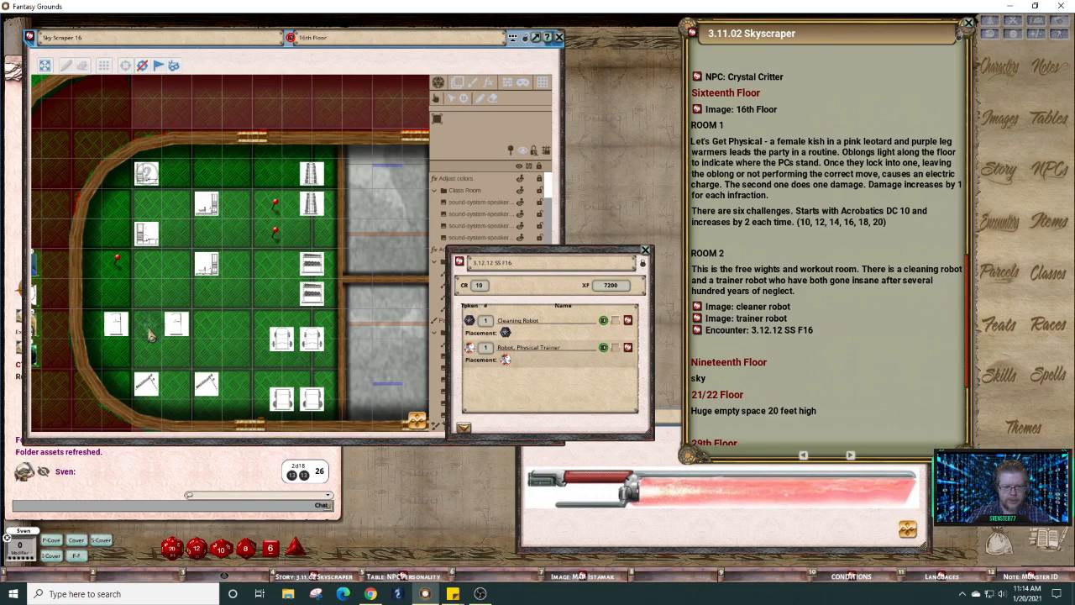
left_click_drag(149, 335, 147, 326)
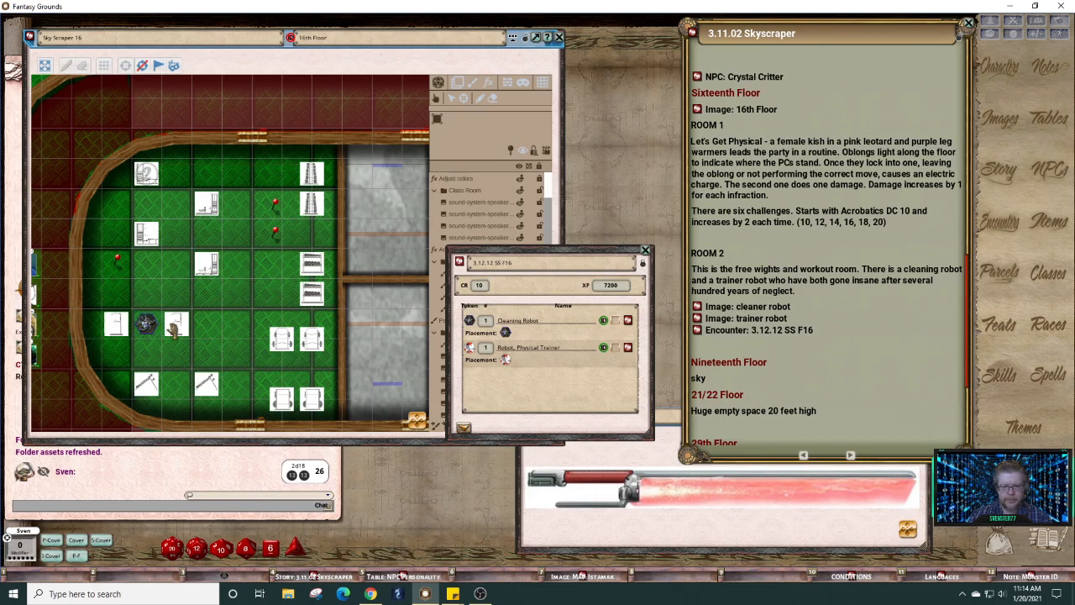
right_click(150, 322)
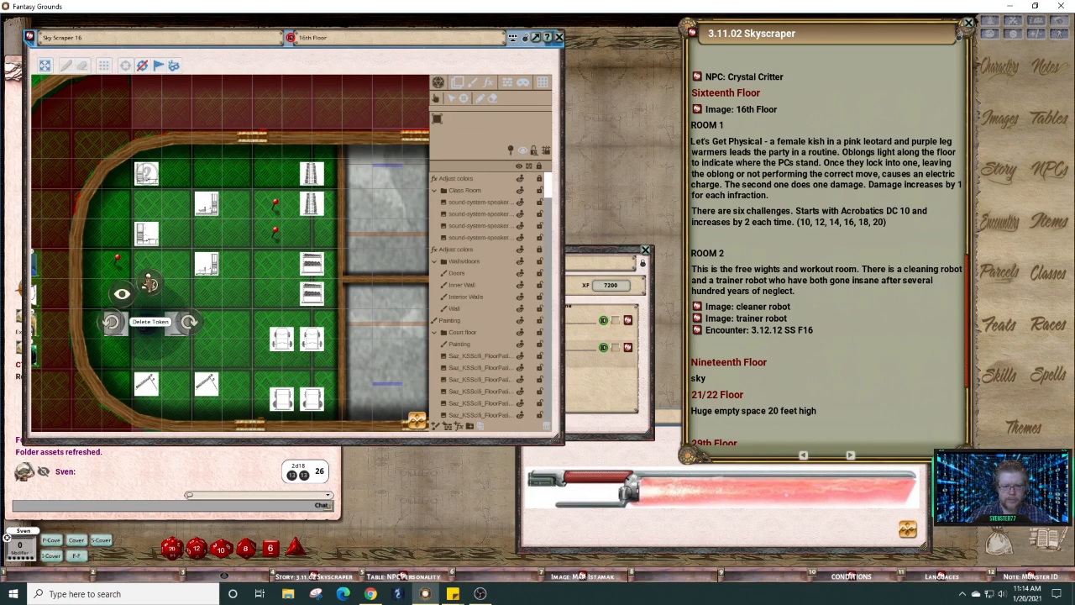
left_click(150, 283)
left_click(104, 280)
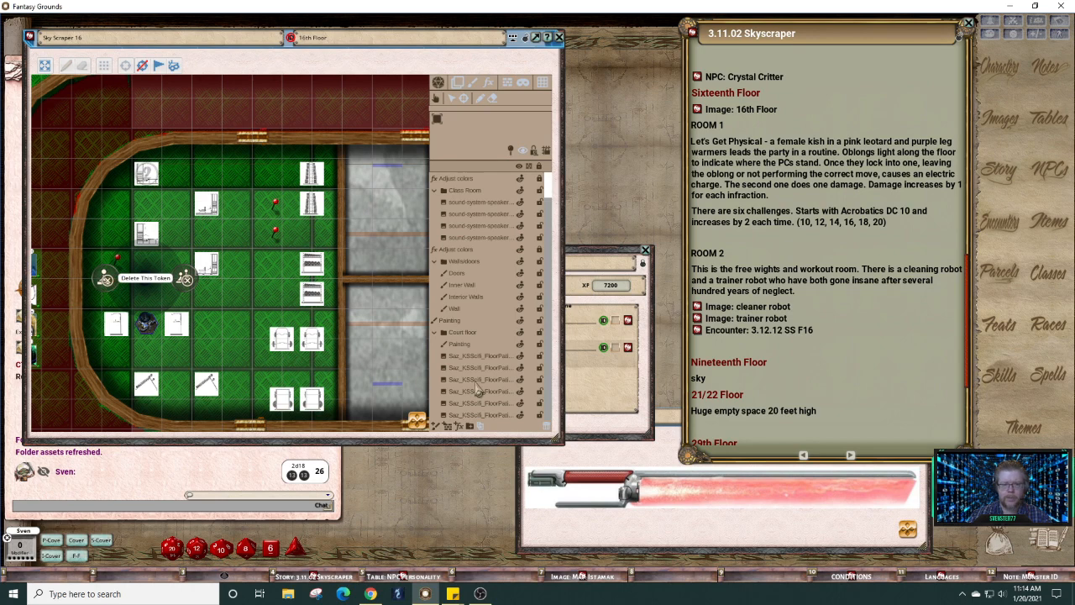
Step: Set the encounter placements of Cleaning Robot and Robot, Physical Trainer among the equipment in the lower part of the map's workout room
left_click(622, 412)
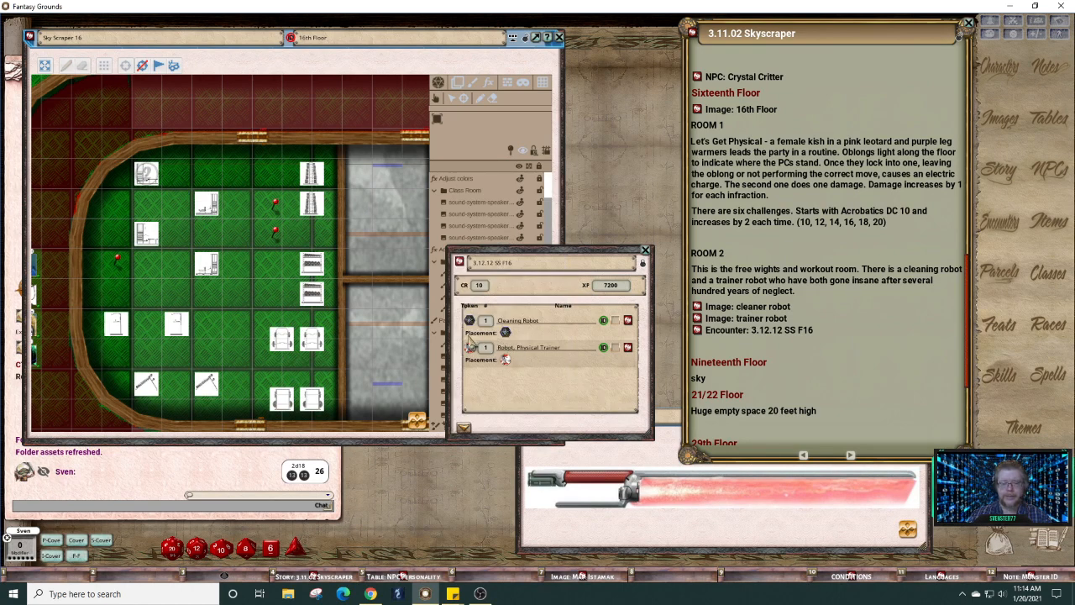
left_click_drag(508, 335, 159, 336)
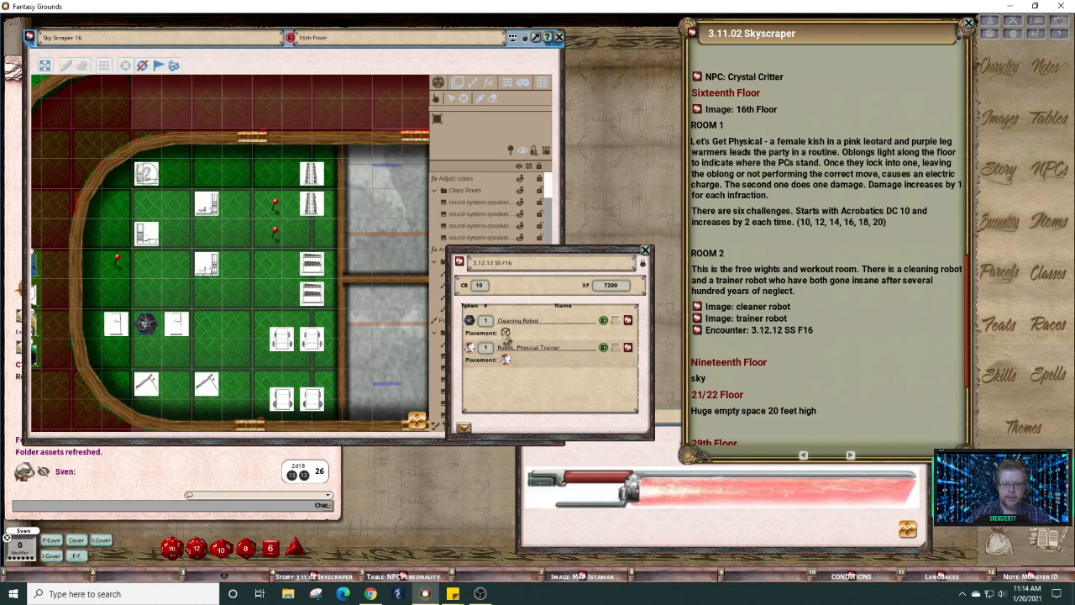
left_click_drag(512, 361, 185, 356)
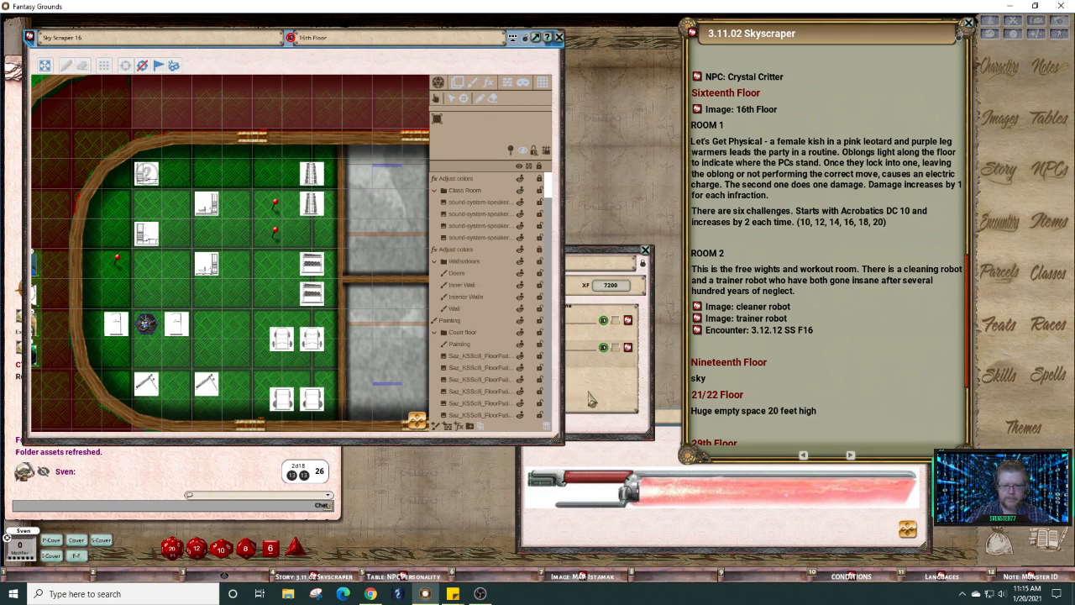
left_click(590, 399)
left_click_drag(565, 263, 668, 262)
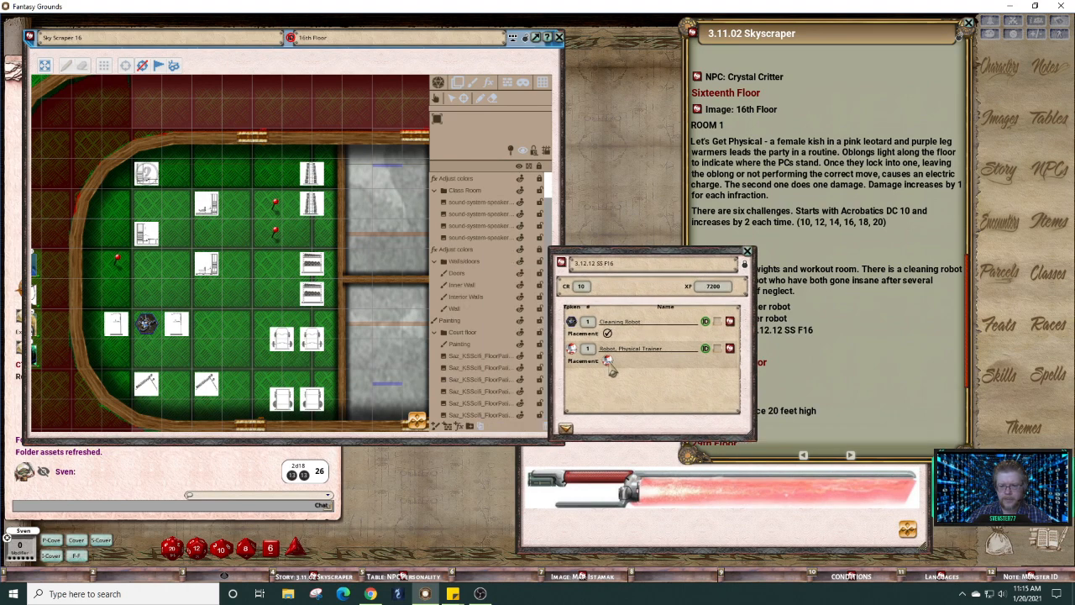
left_click_drag(609, 365, 176, 359)
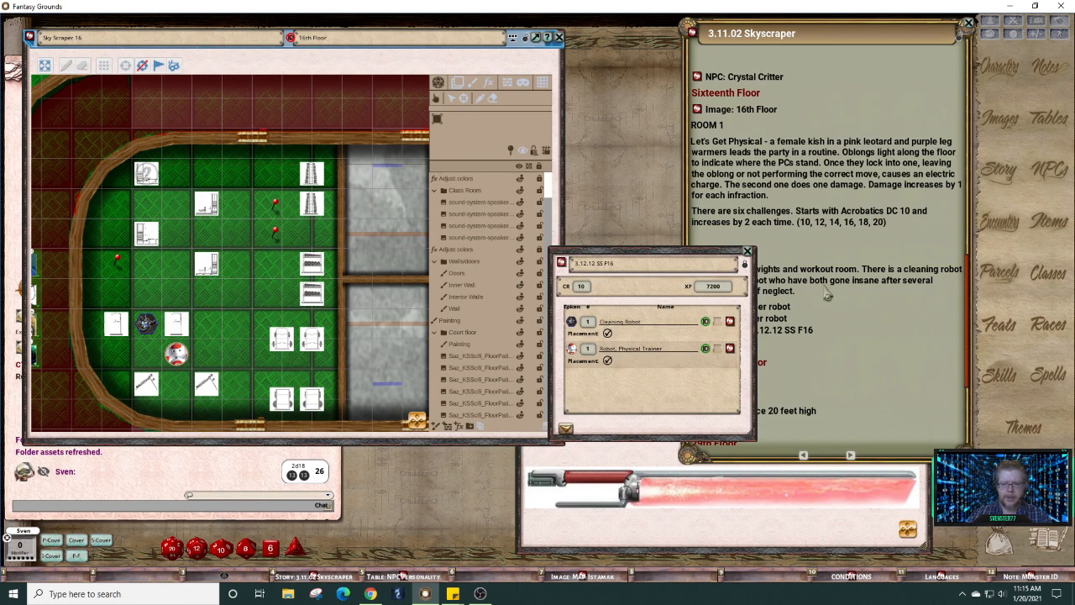
Step: Close the 3.12.12 SS F16 encounter, reopen it from its map pin to check the placements, and close it again
left_click(747, 252)
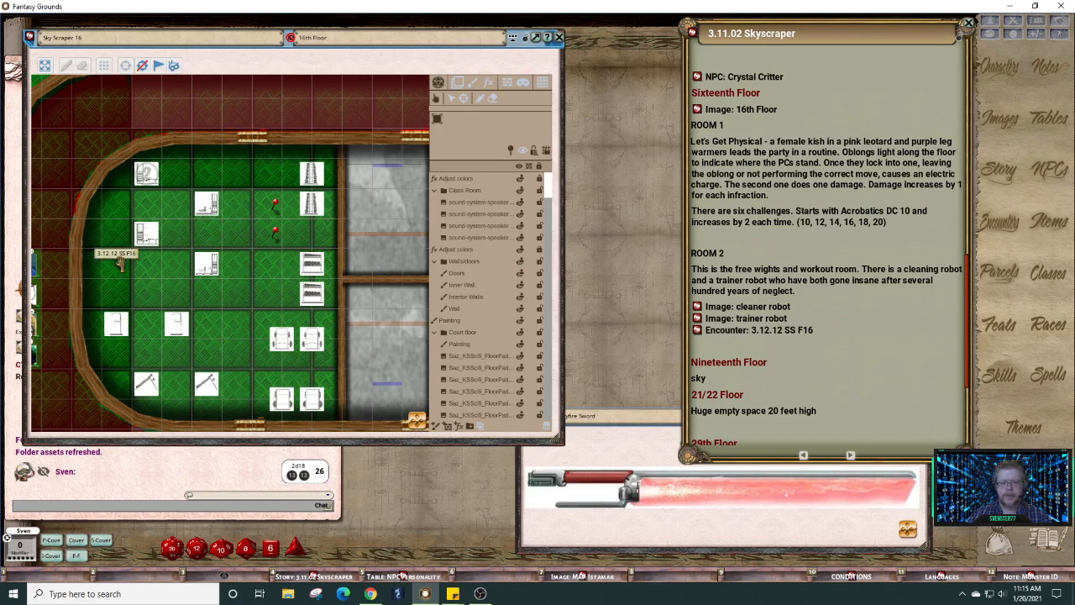
double_click(120, 263)
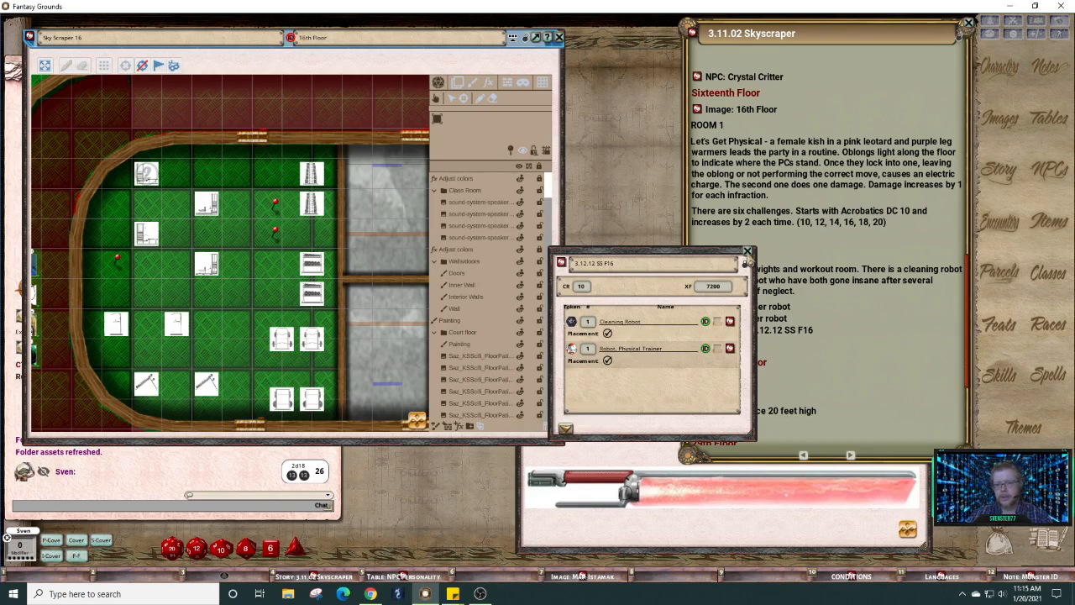
left_click(747, 252)
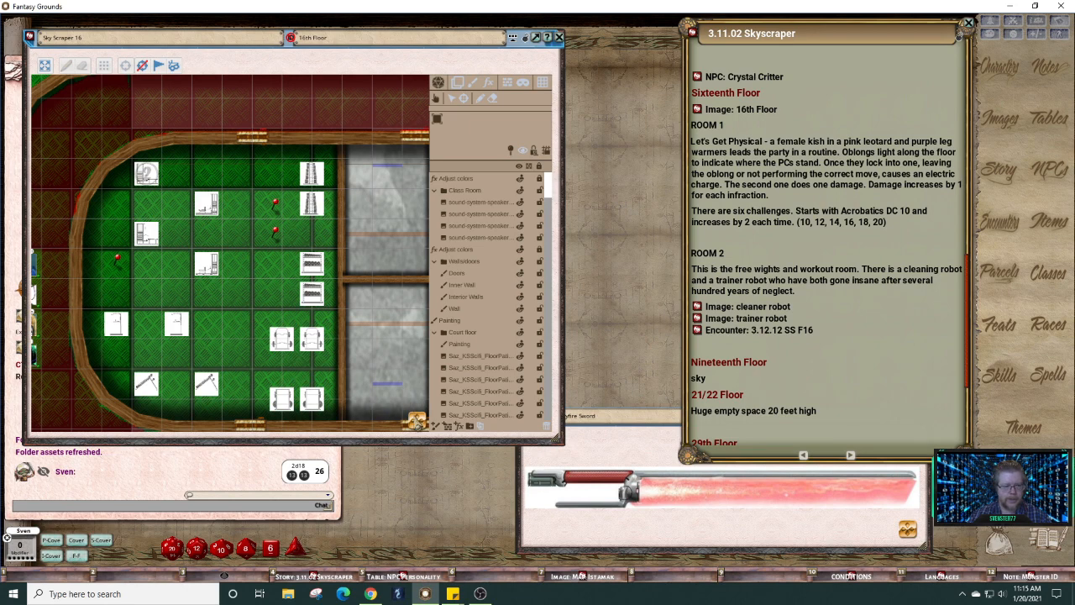
Step: Widen the 16th Floor map window and examine the rooms between the workout room and the yellow-floored Room 1
left_click(417, 420)
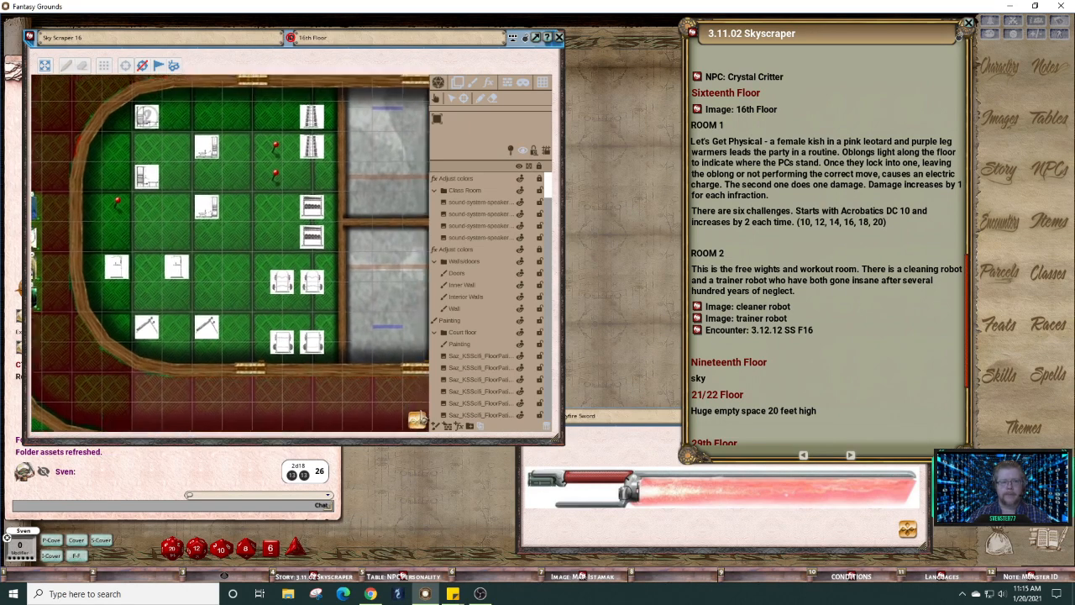
scroll(417, 420, "down", 2)
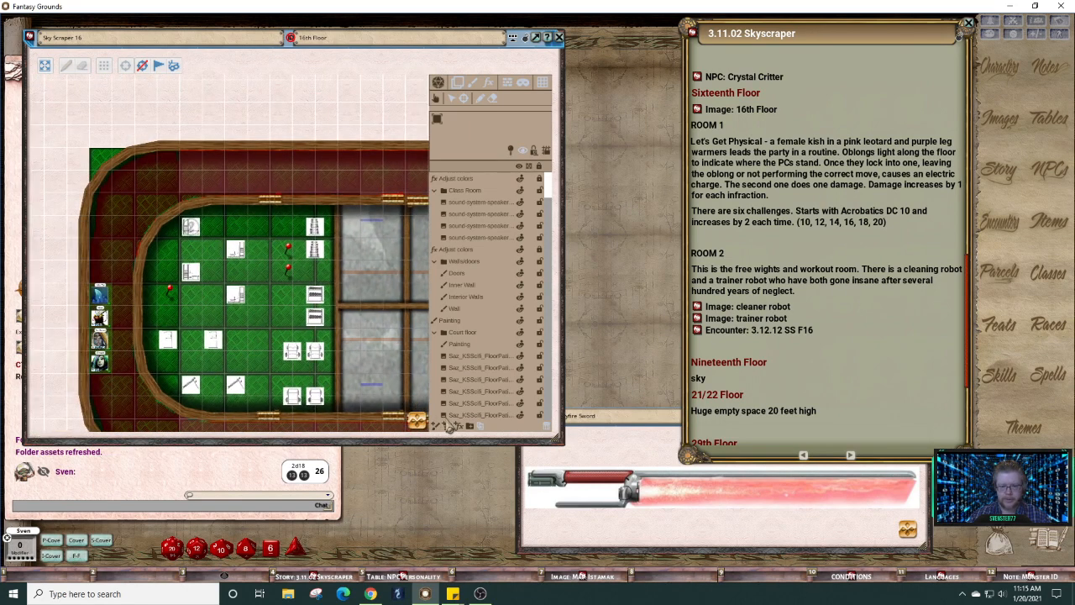
left_click_drag(417, 420, 339, 348)
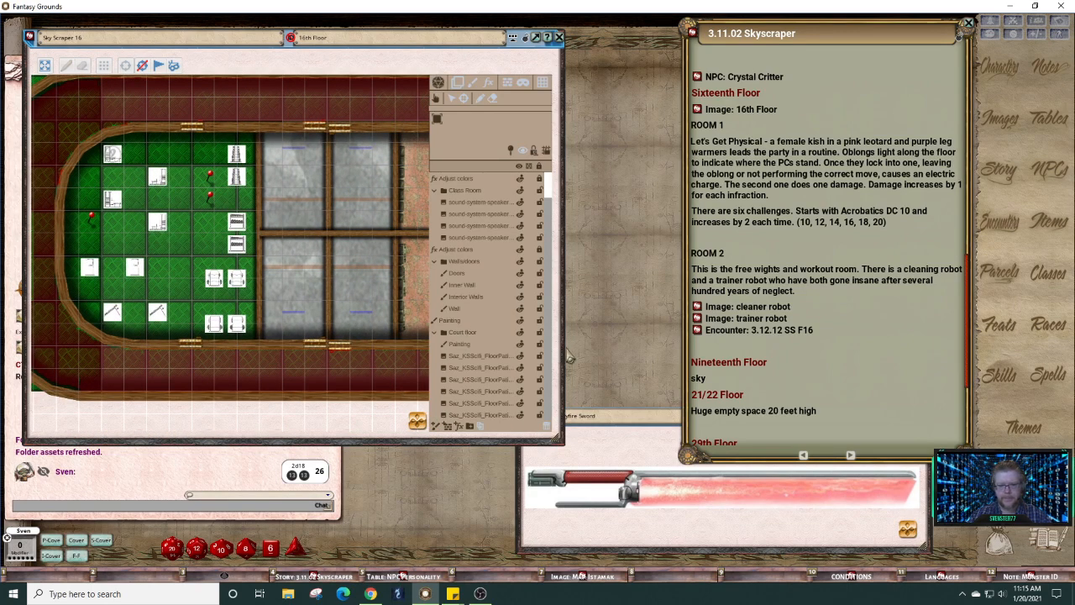
left_click_drag(559, 437, 909, 439)
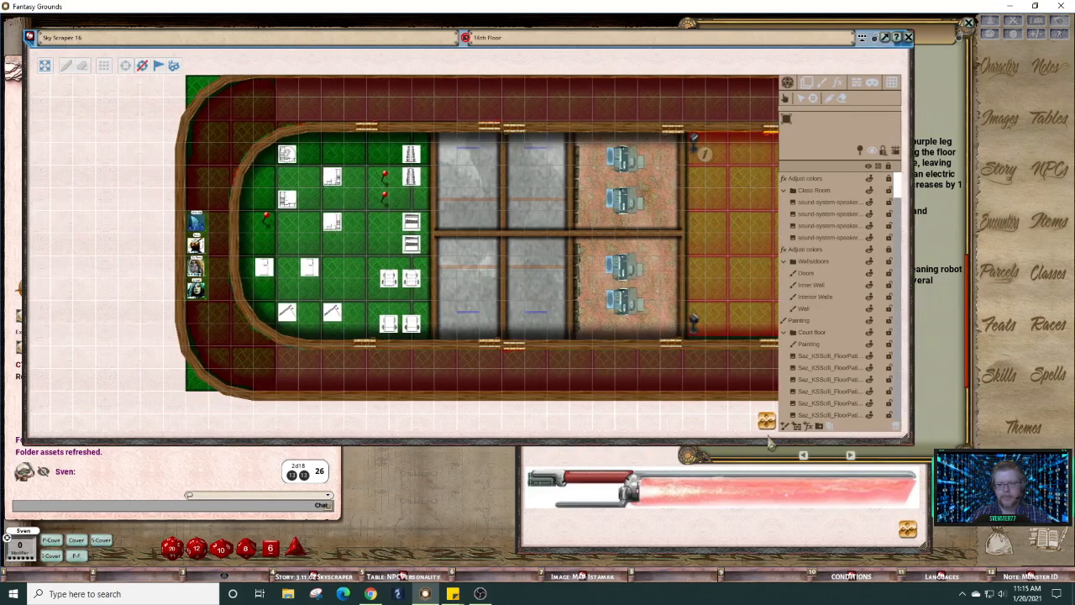
left_click_drag(483, 287, 277, 286)
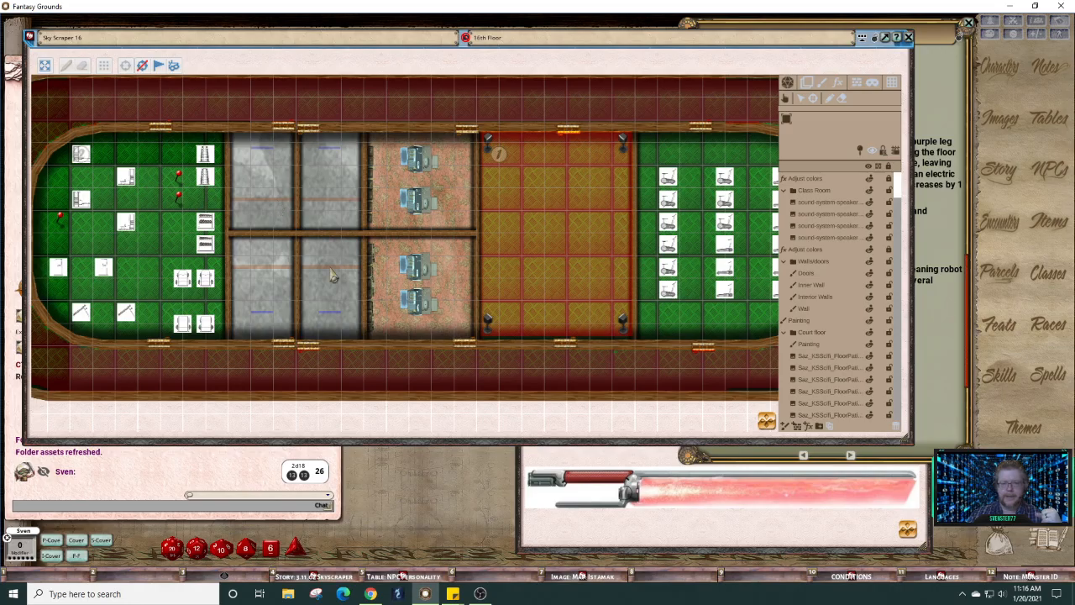
scroll(443, 225, "up", 5)
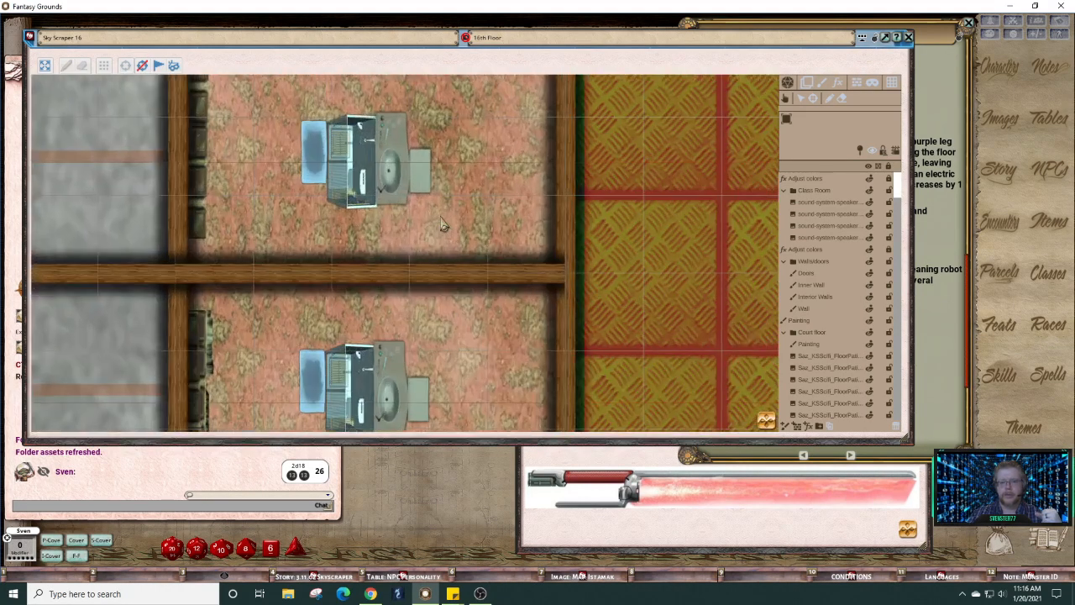
scroll(443, 225, "up", 3)
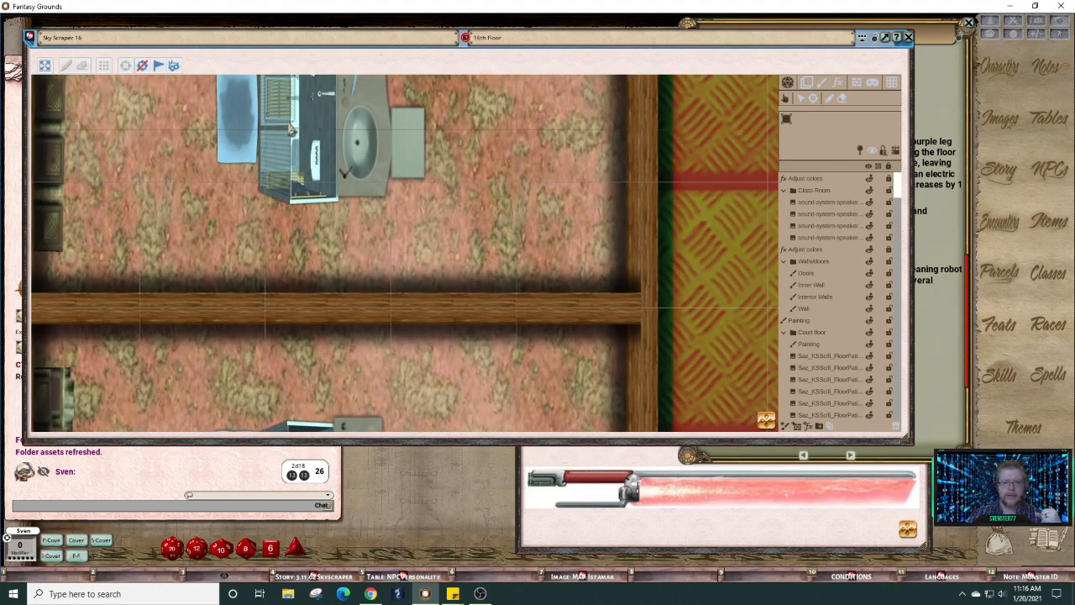
scroll(386, 265, "down", 2)
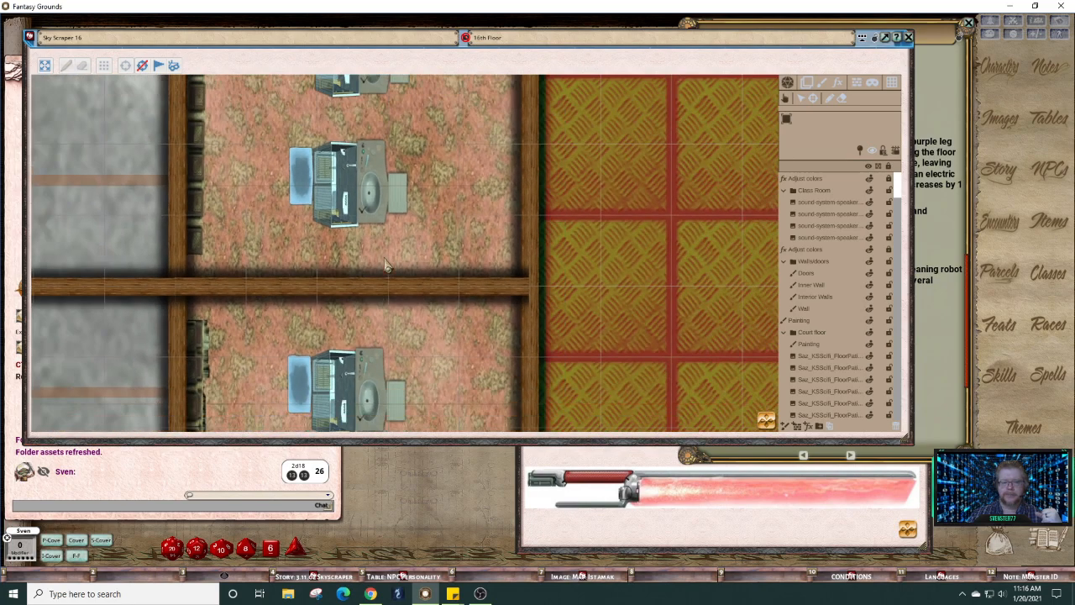
scroll(384, 266, "down", 4)
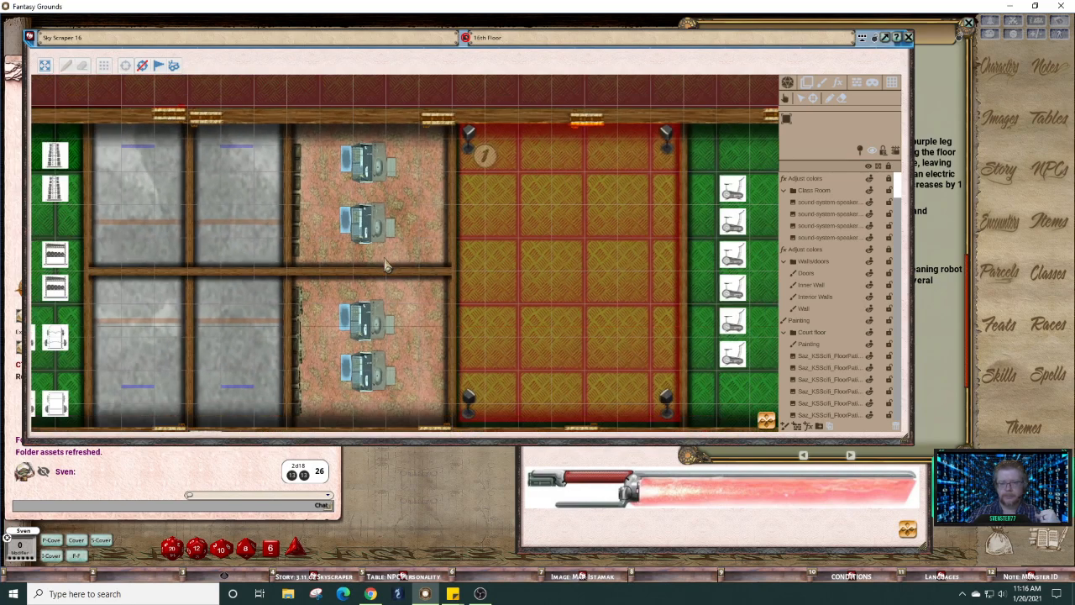
scroll(384, 265, "down", 1)
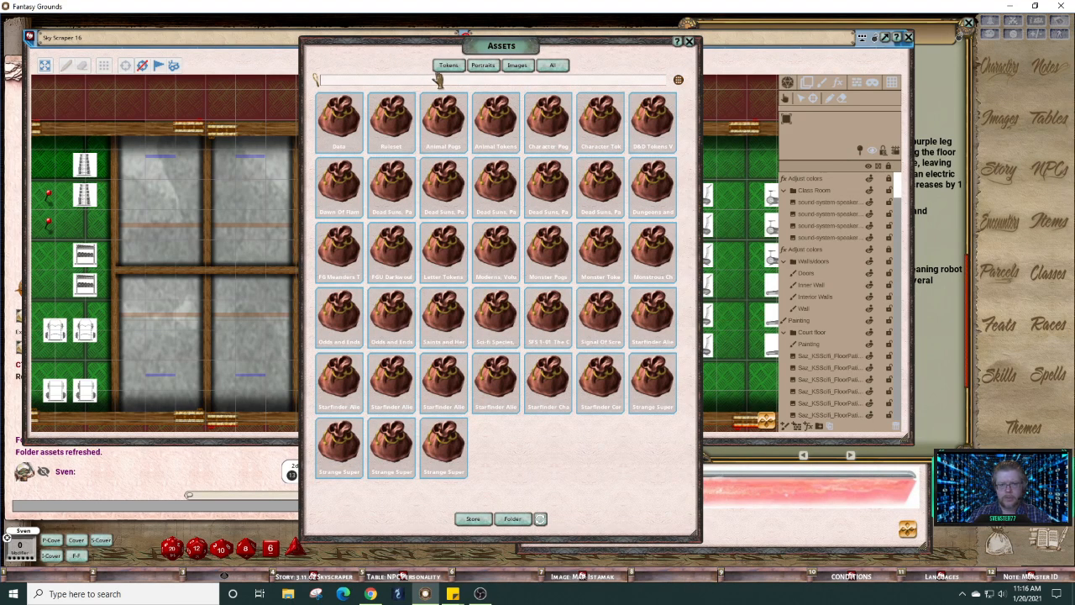
Step: Search the token assets for robot, place the trainer robot token beside the west wall of Room 1, and close the assets
left_click(442, 81)
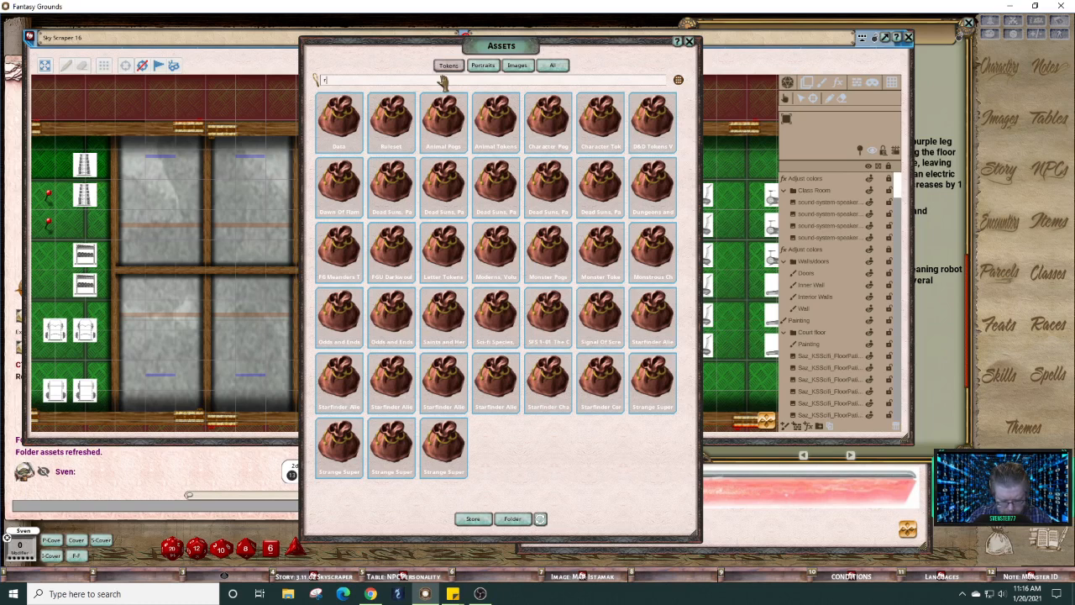
type("robot")
key("Return")
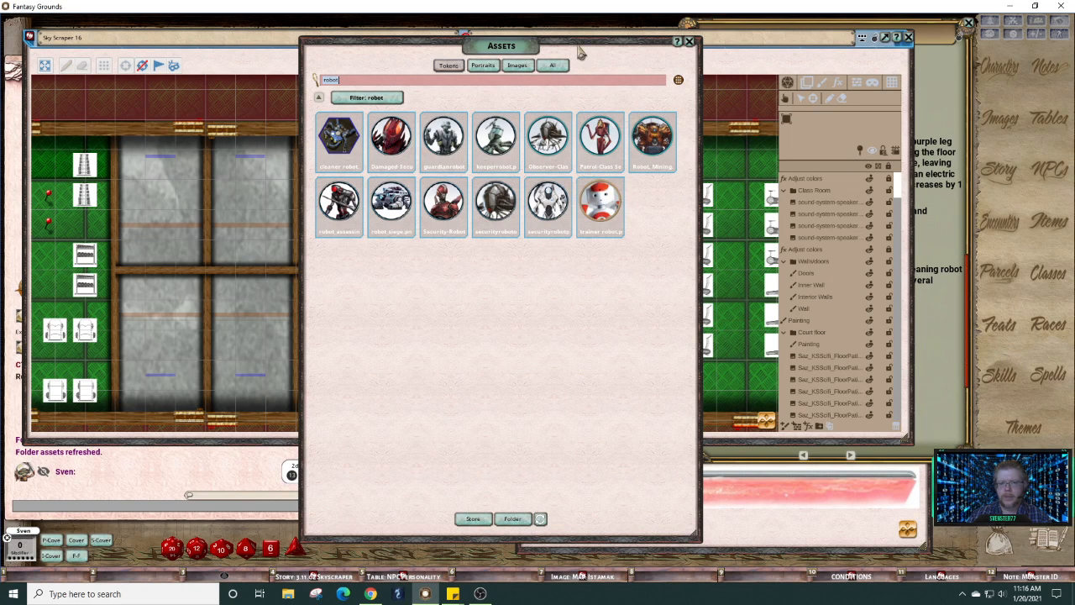
left_click_drag(578, 46, 301, 45)
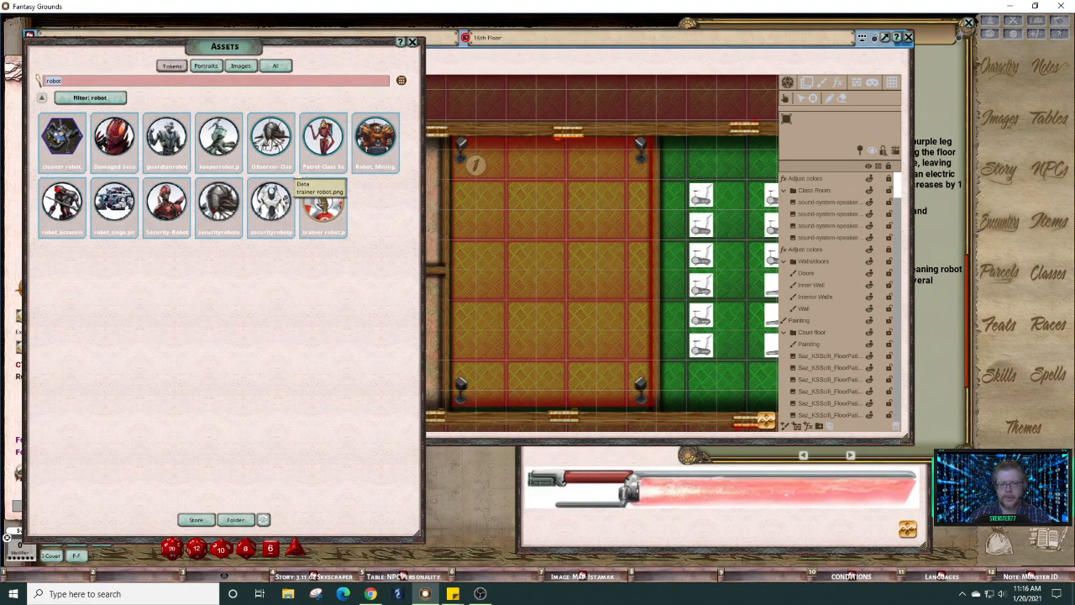
left_click_drag(323, 201, 468, 266)
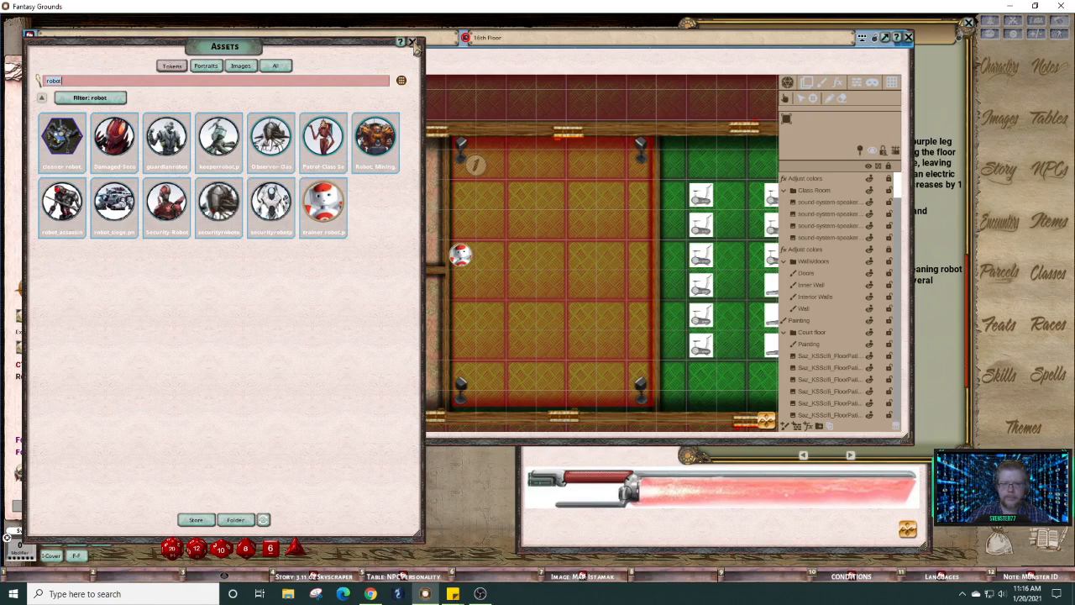
left_click(413, 41)
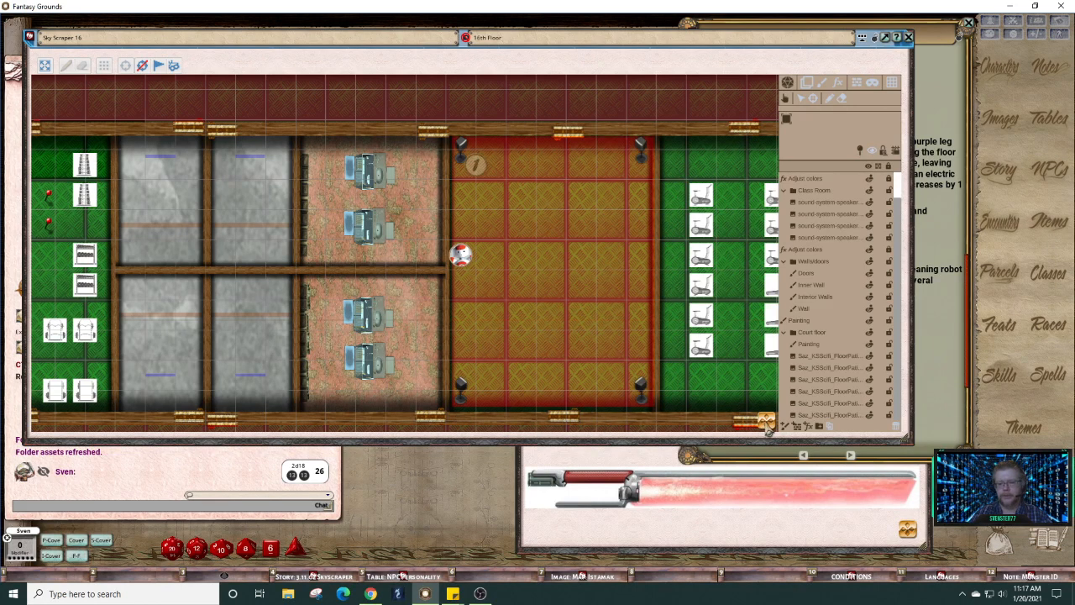
Step: Review the whole 16th Floor map, including the exercise machine room at its east end, and close the map
left_click_drag(750, 428, 411, 313)
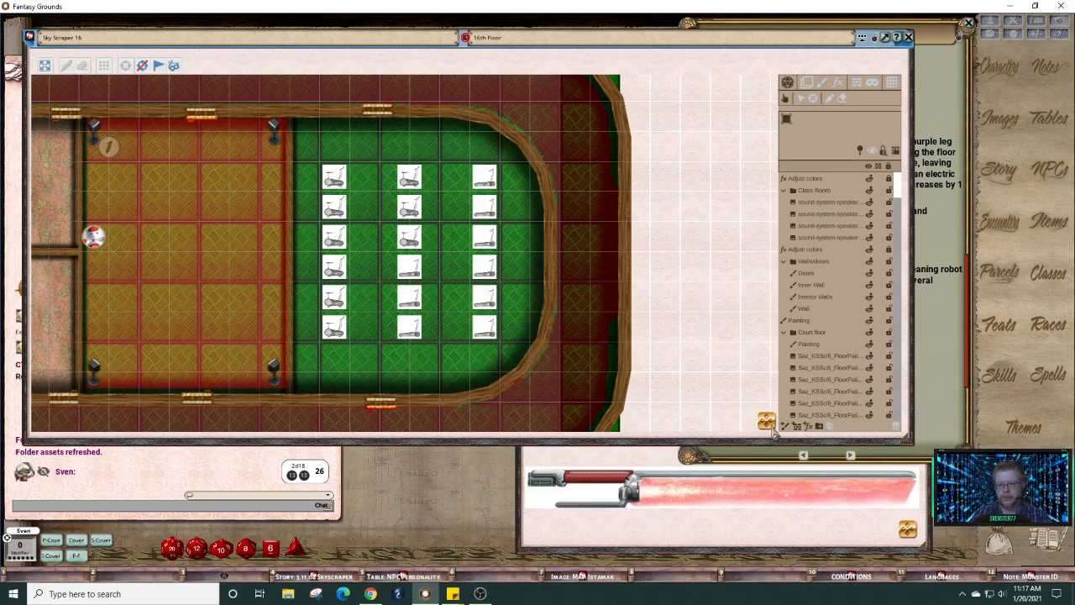
scroll(524, 308, "down", 2)
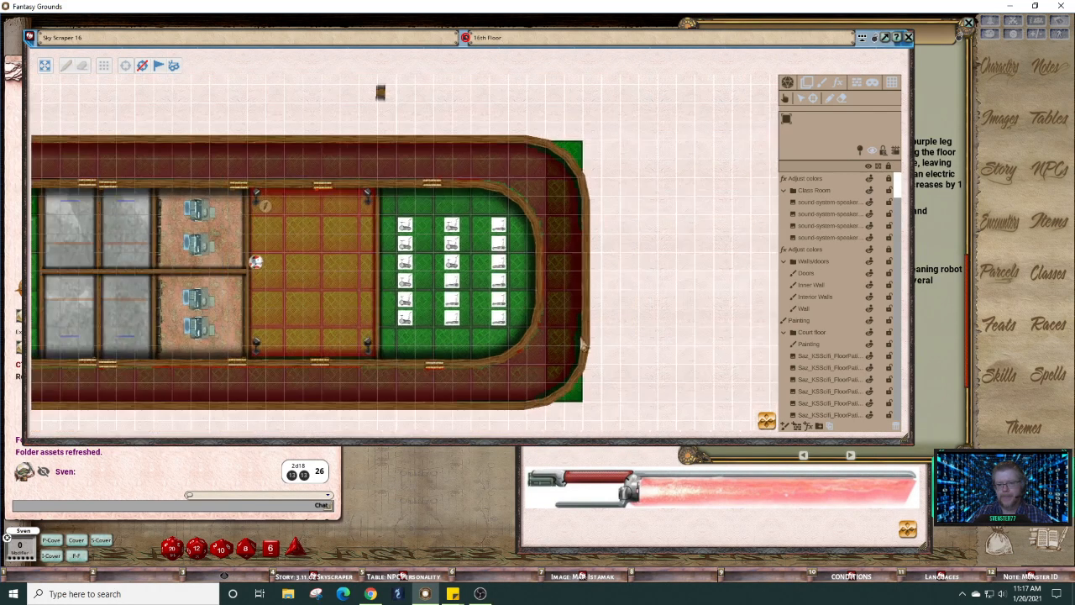
scroll(703, 428, "down", 2)
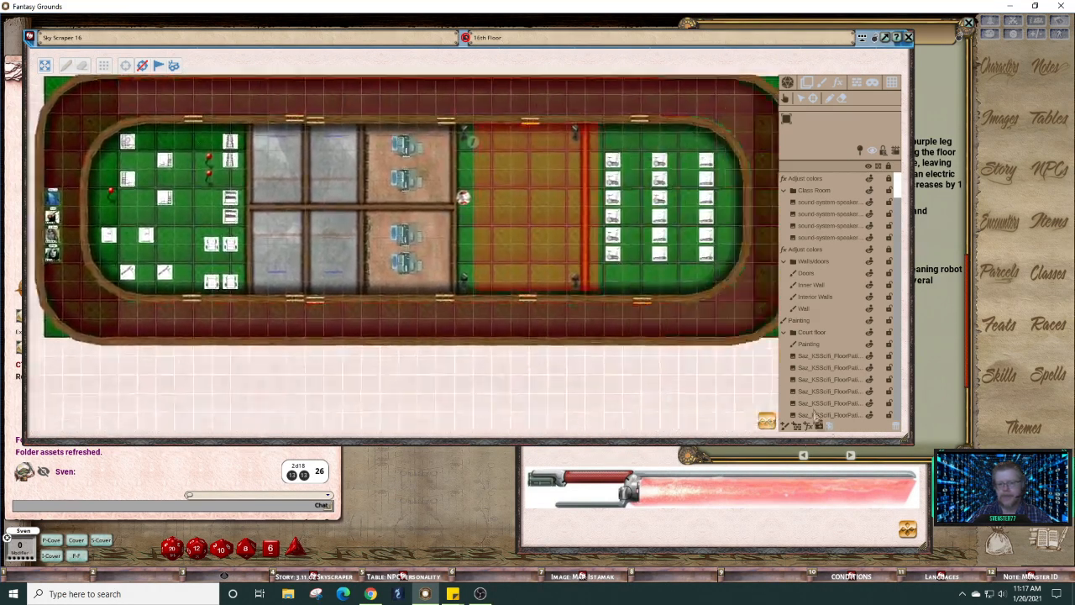
scroll(703, 428, "up", 2)
left_click_drag(277, 336, 693, 345)
left_click_drag(773, 425, 680, 329)
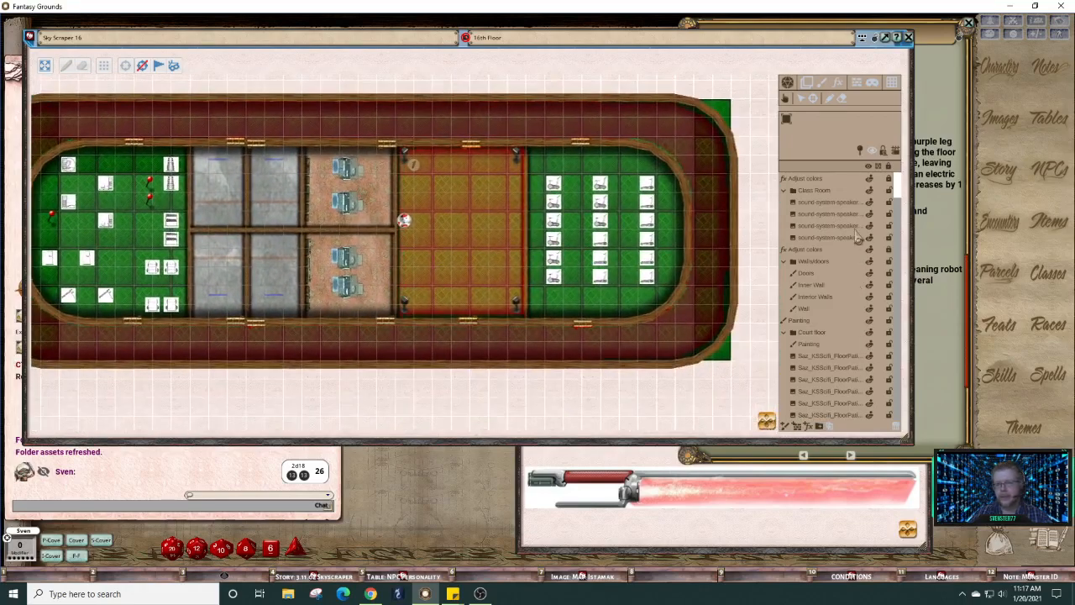
left_click(908, 38)
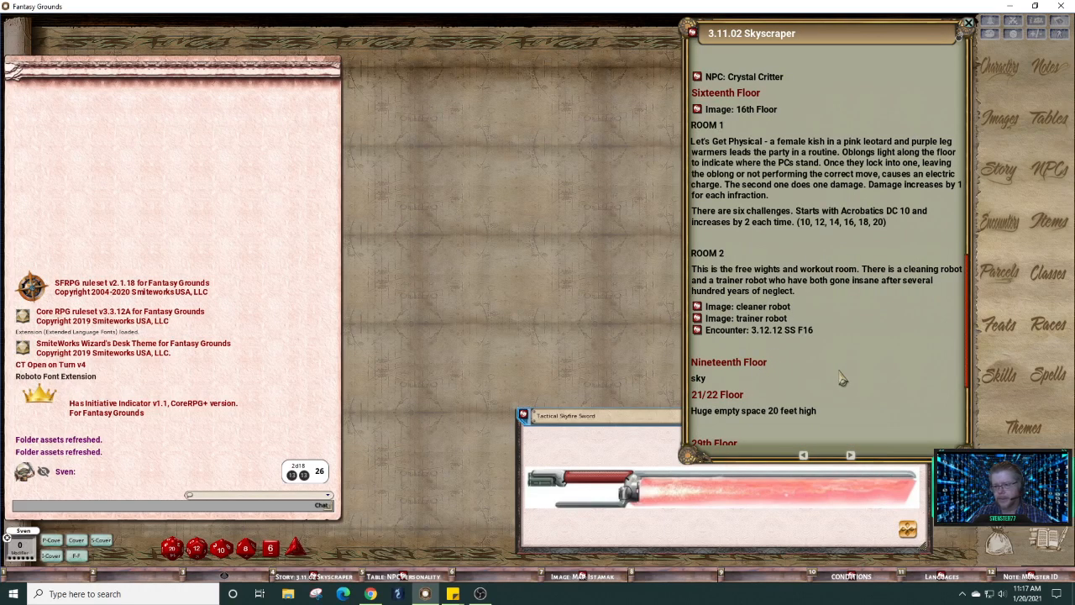
Step: Add three line breaks after the word sky under the Nineteenth Floor heading in the 3.11.02 Skyscraper story
scroll(841, 378, "down", 5)
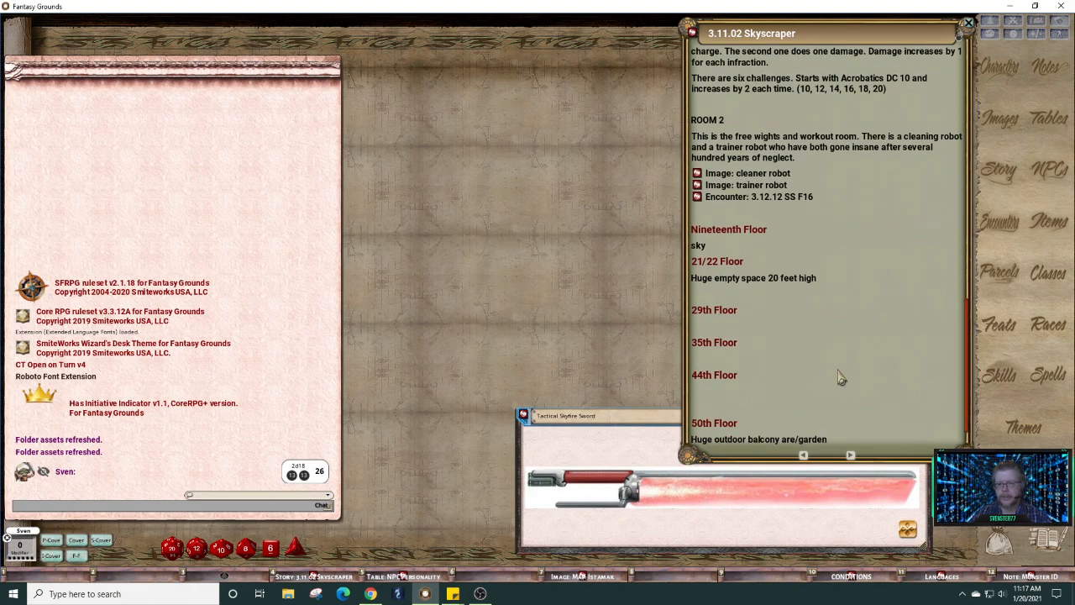
scroll(842, 377, "down", 1)
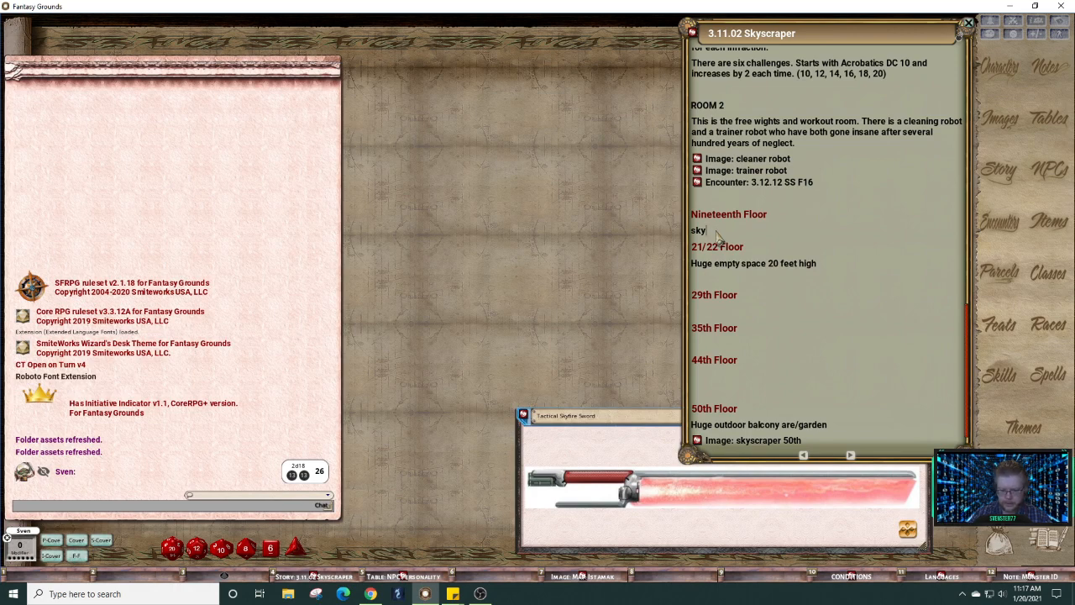
key("Return")
key("Return")
key("Return")
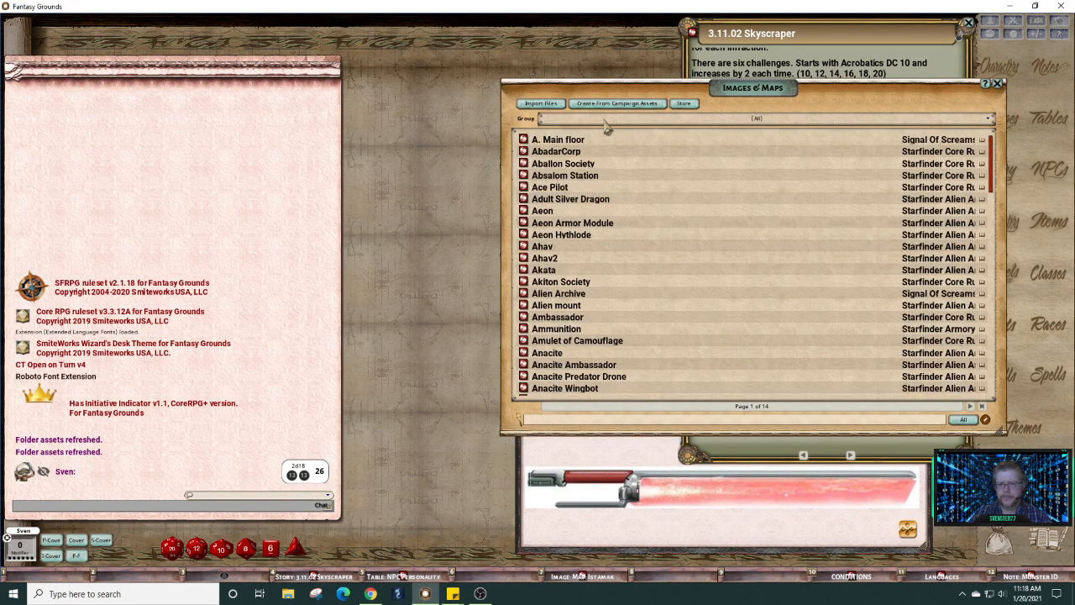
Step: Search the images and maps for sky, and check the Blank Sky scraper floor plan map
left_click(603, 120)
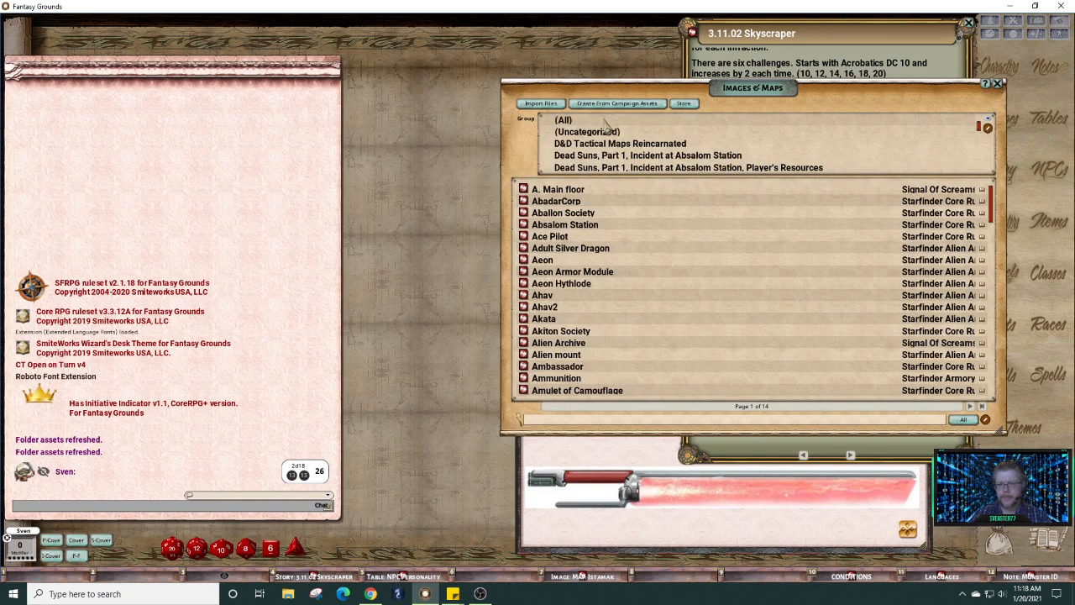
left_click(617, 418)
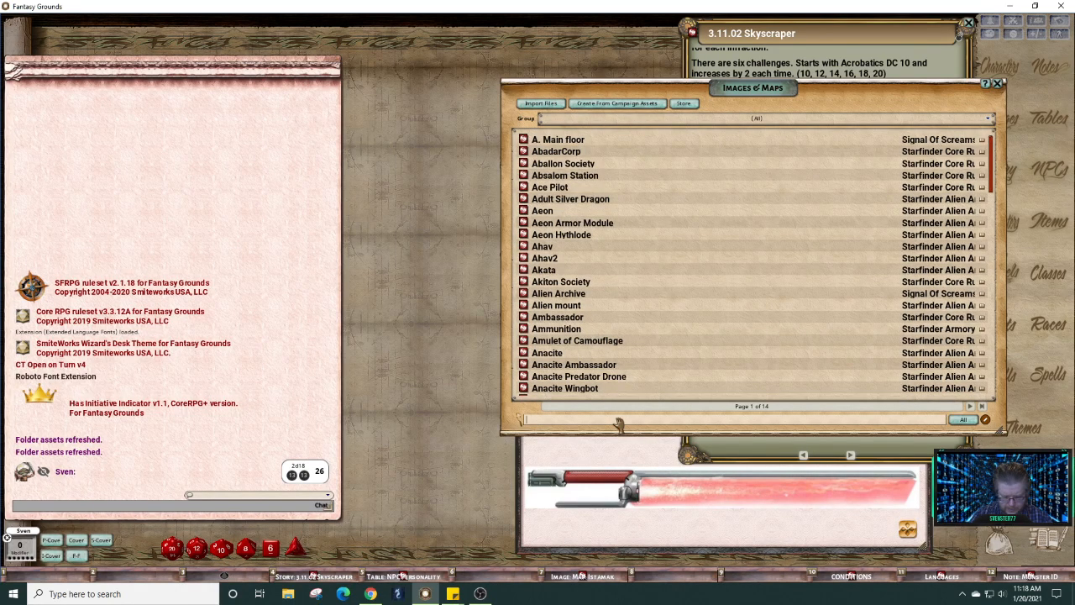
type("sky")
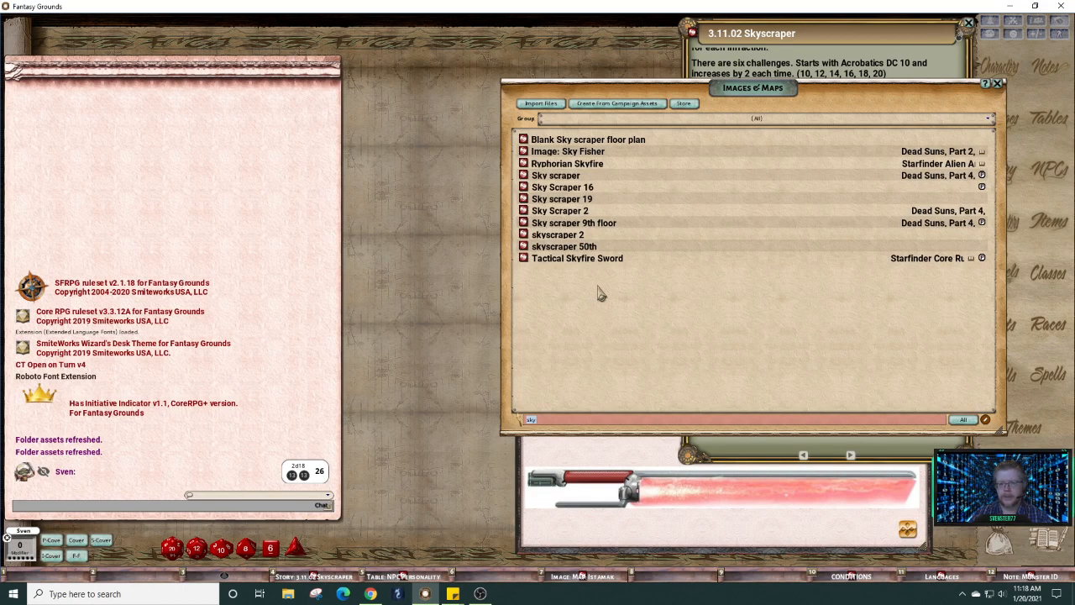
left_click(525, 141)
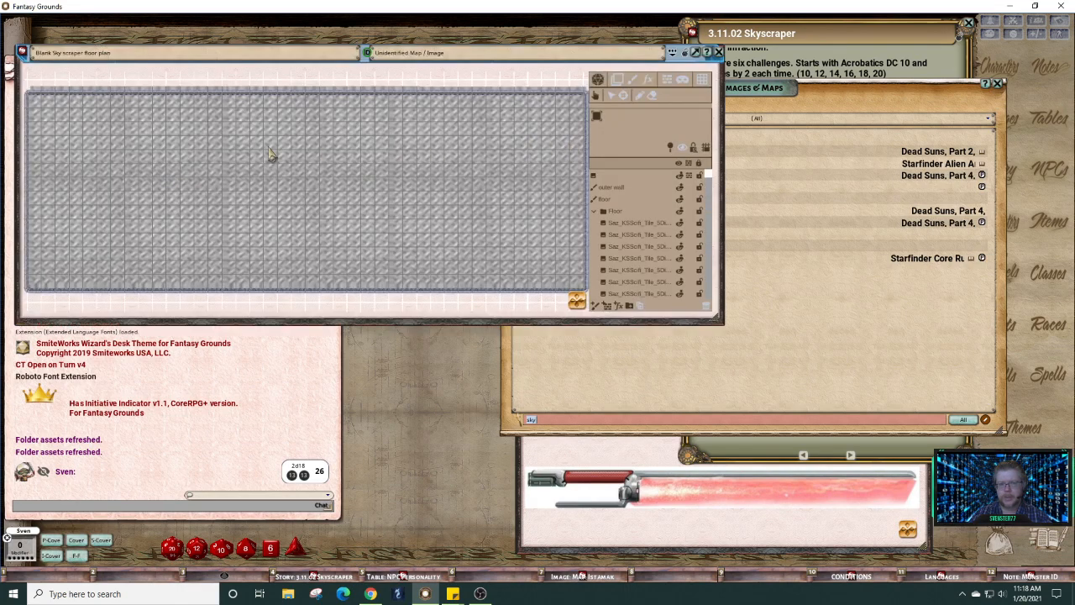
left_click(719, 52)
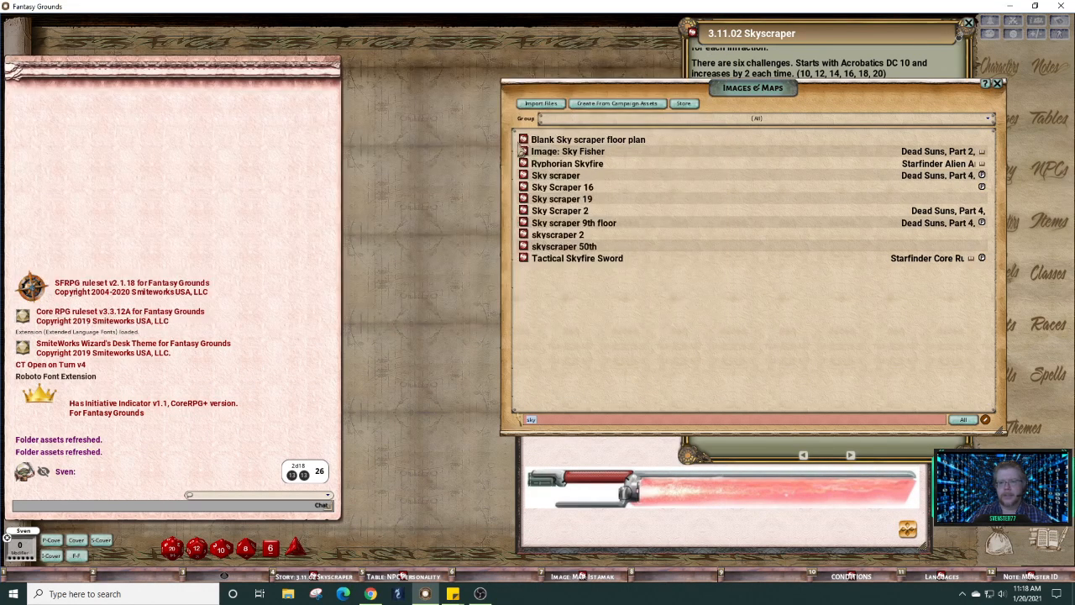
Step: Duplicate the Blank Sky scraper floor plan map, open the copy unlocked for editing, and bring the image list back in front
left_click_drag(524, 140, 542, 162)
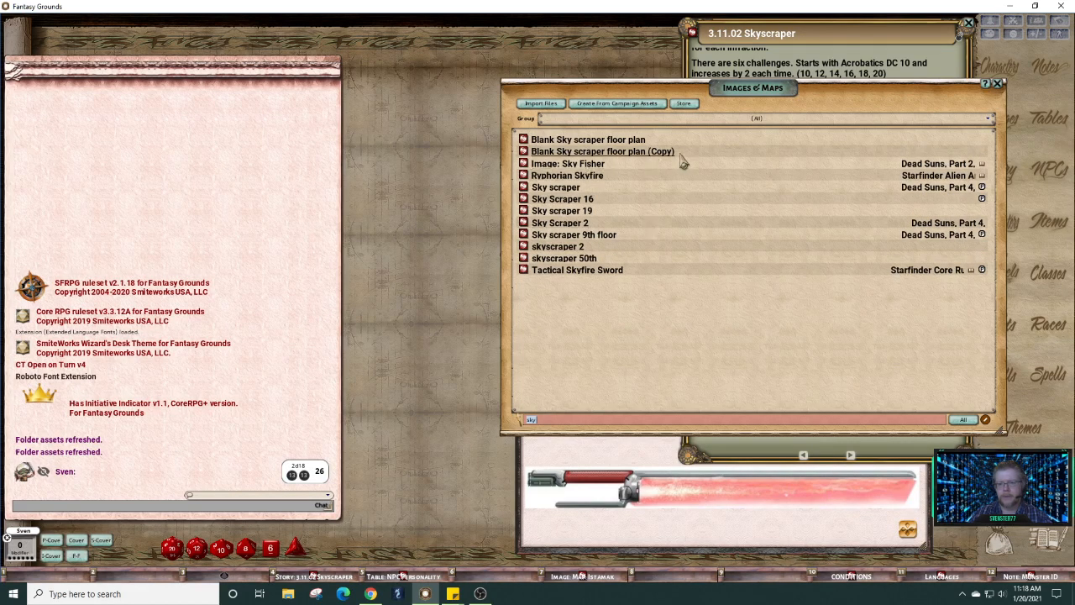
left_click(524, 153)
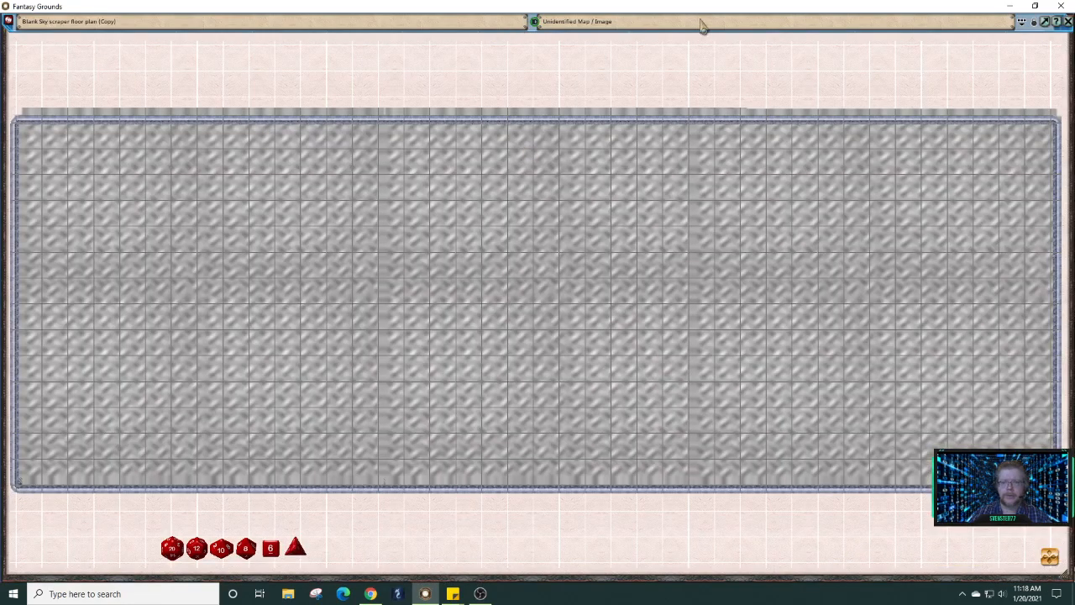
left_click(1033, 21)
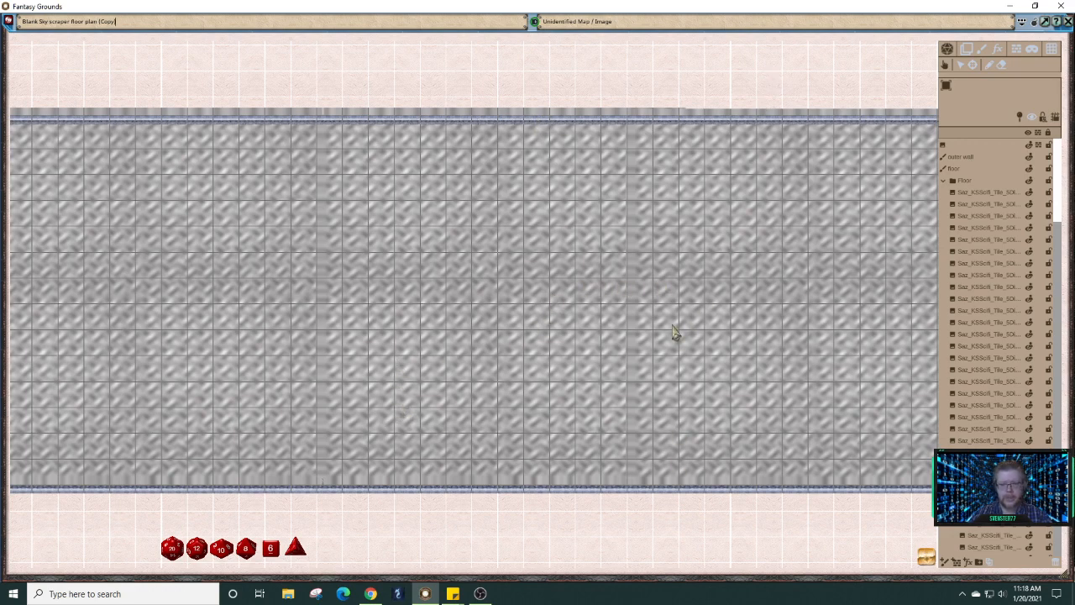
scroll(585, 294, "up", 1)
scroll(585, 294, "down", 5)
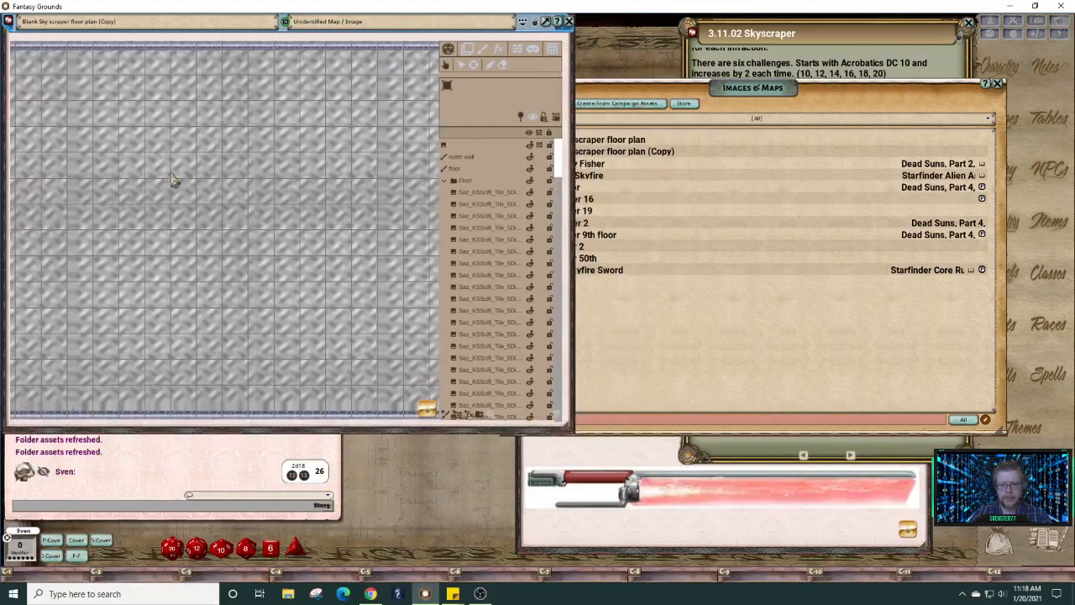
left_click(708, 357)
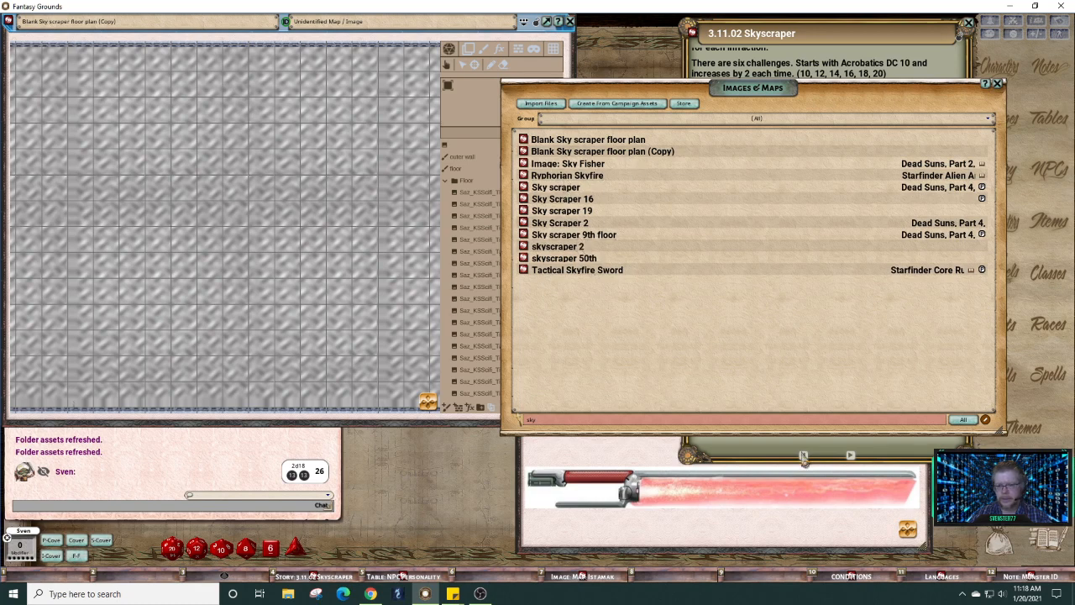
Step: Check the floor headings in the 3.11.02 Skyscraper story, rename the copied map Sky scraper 21 22, and close it
left_click(861, 36)
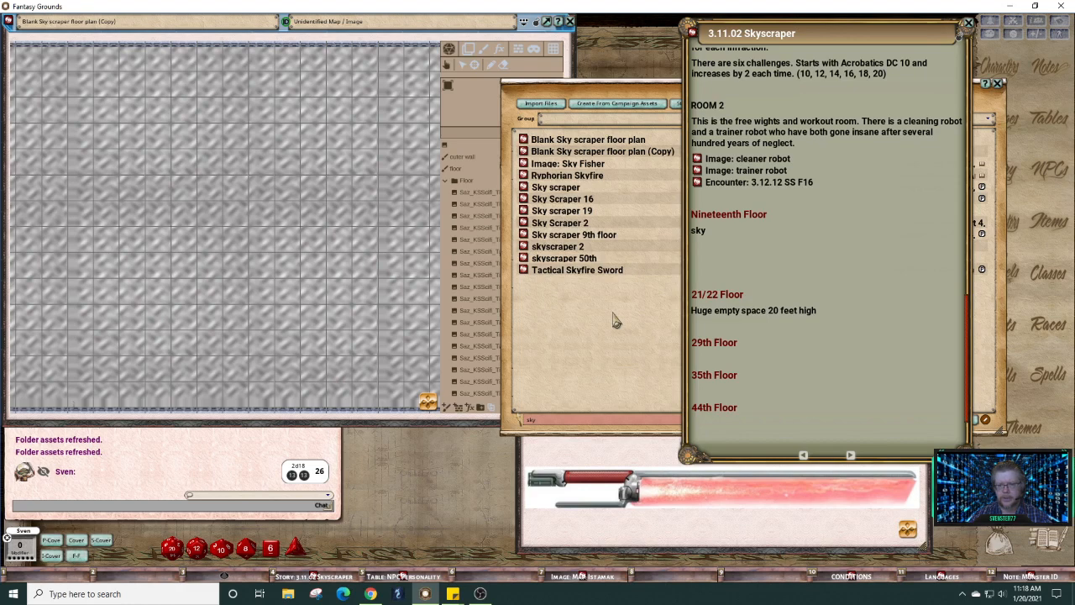
left_click(187, 87)
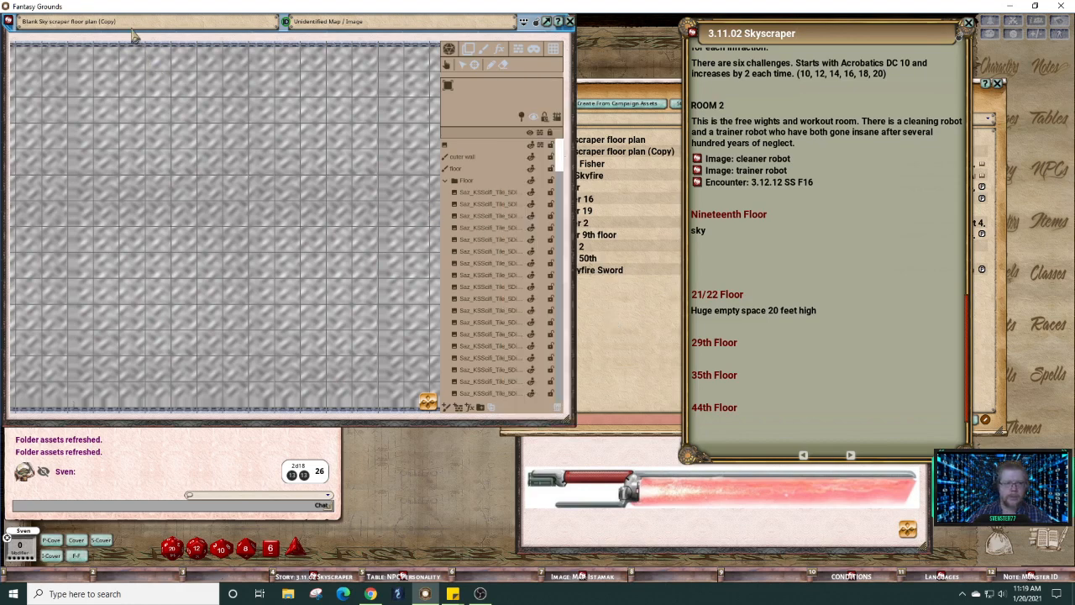
left_click(128, 24)
key("BackSpace")
key("BackSpace")
key("BackSpace")
key("BackSpace")
key("BackSpace")
key("BackSpace")
key("BackSpace")
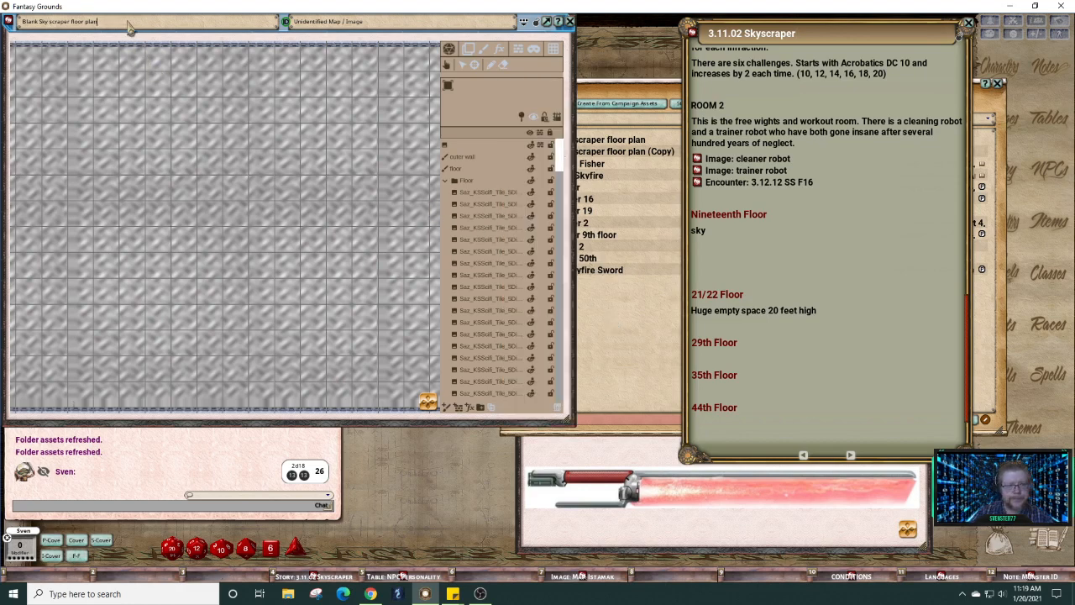
type("Sky sc")
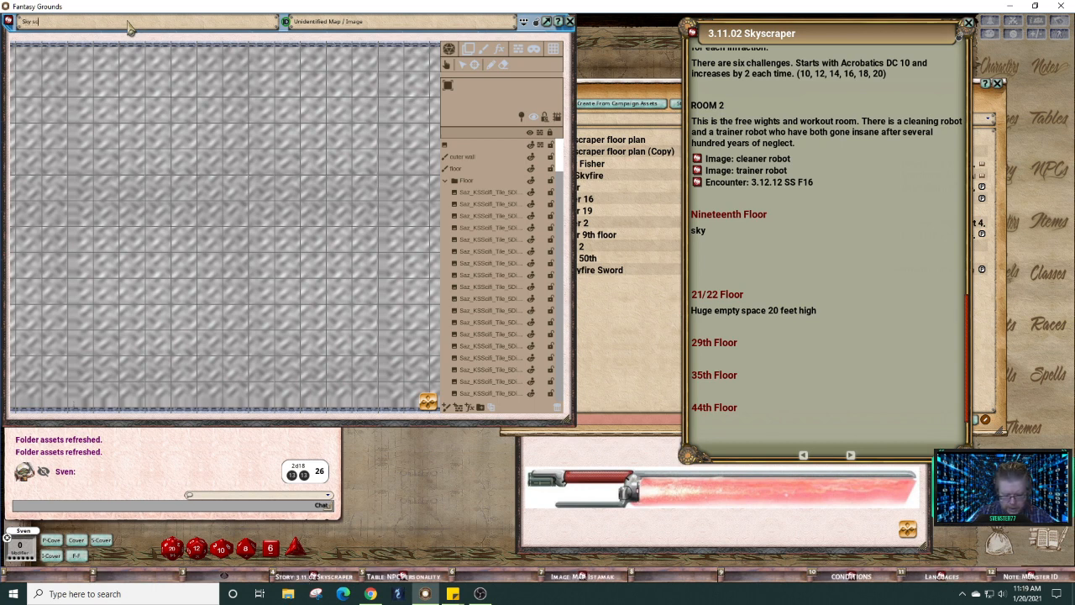
type("raper")
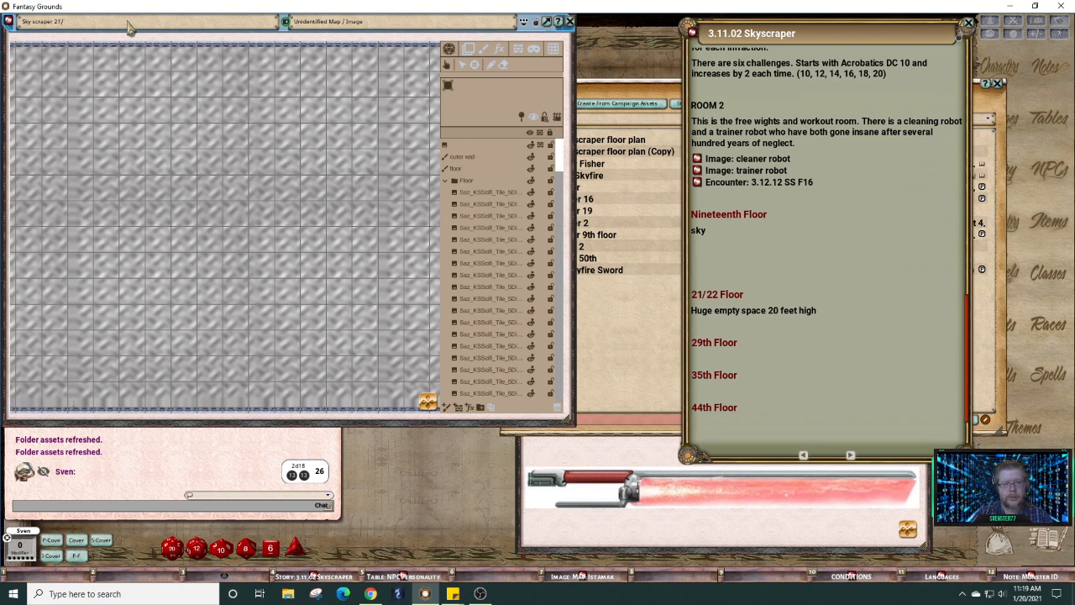
type(" 21 22")
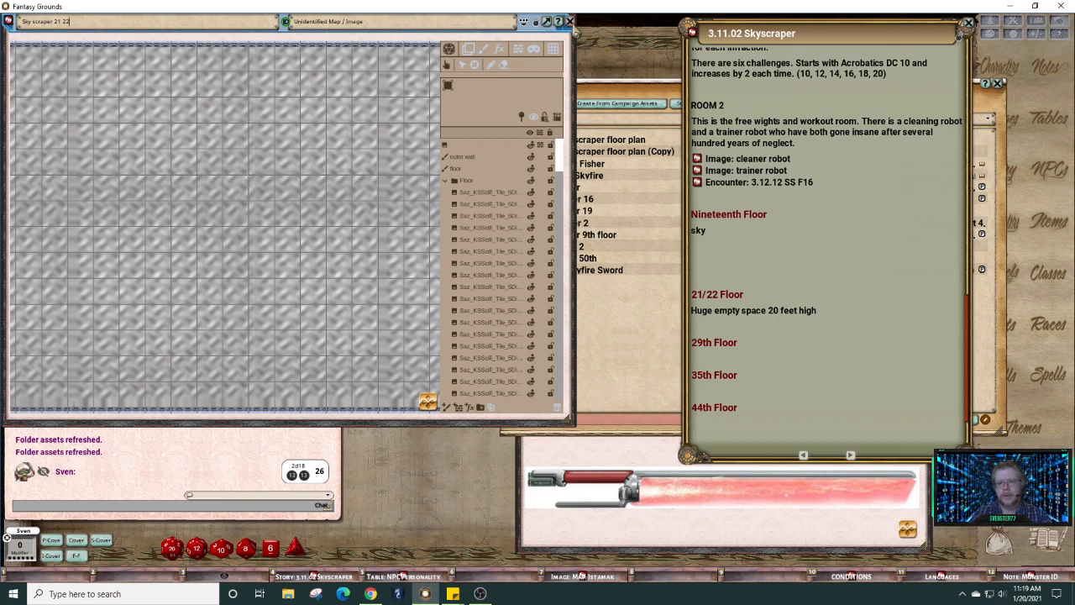
left_click(570, 22)
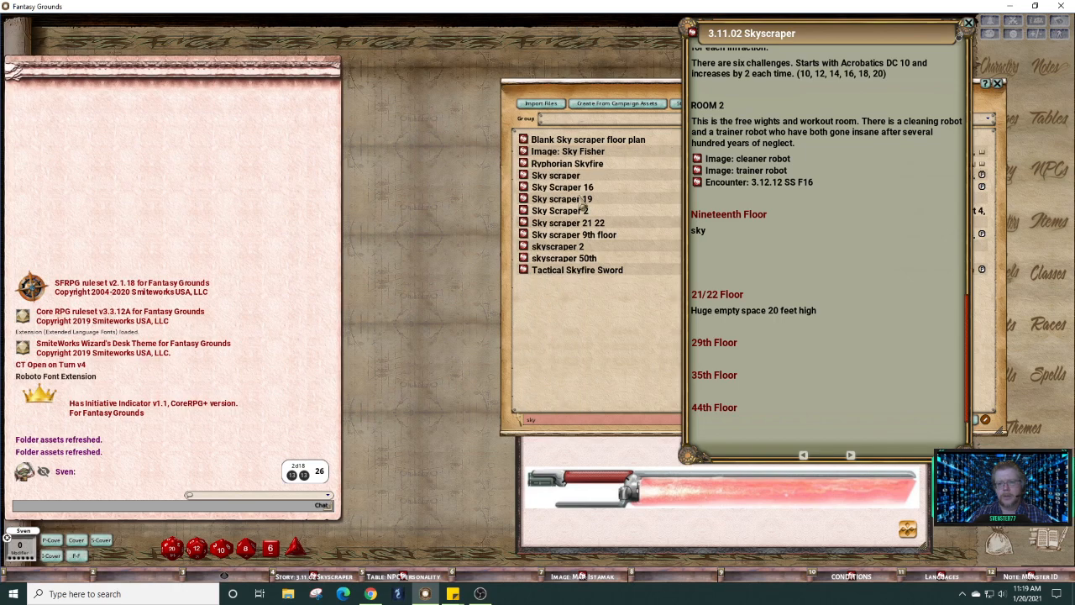
Step: Open the Sky scraper 19 map, close the image list, and resize the map window into a wide, short shape beside the story
left_click(522, 199)
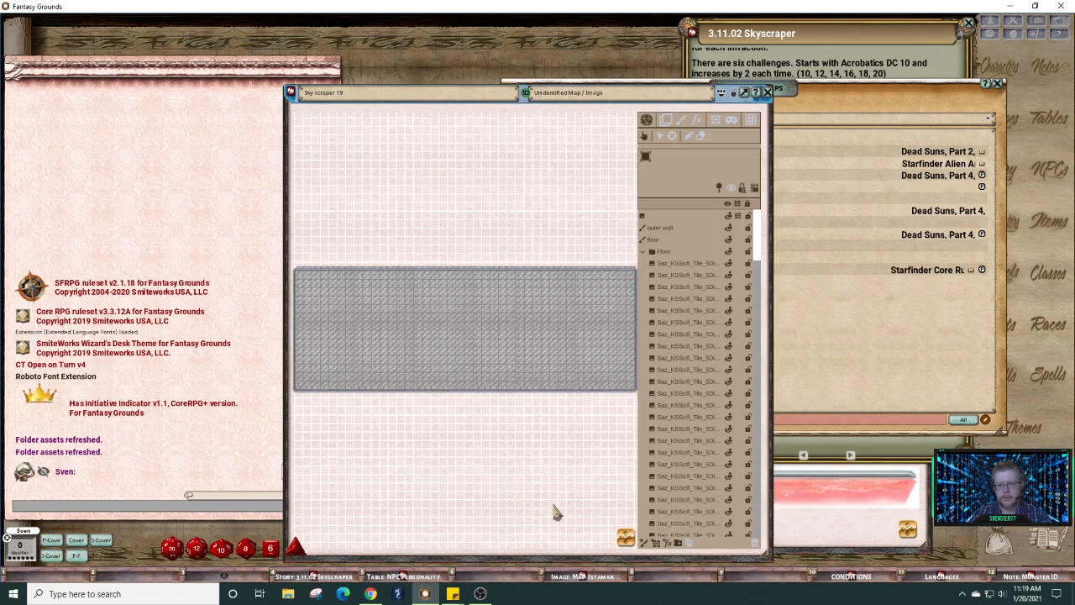
left_click(996, 83)
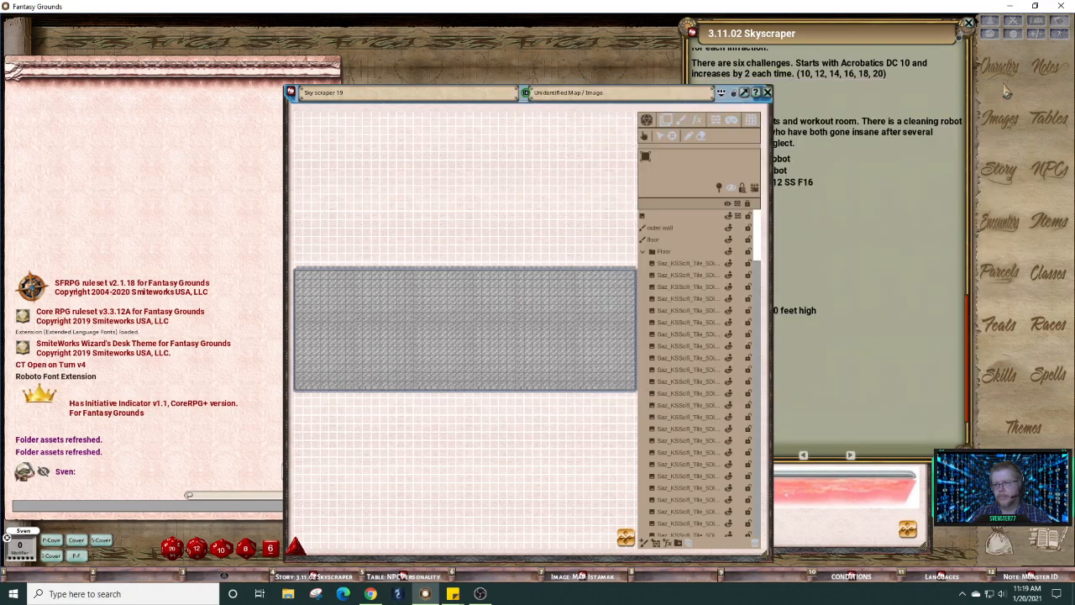
left_click_drag(481, 157, 278, 80)
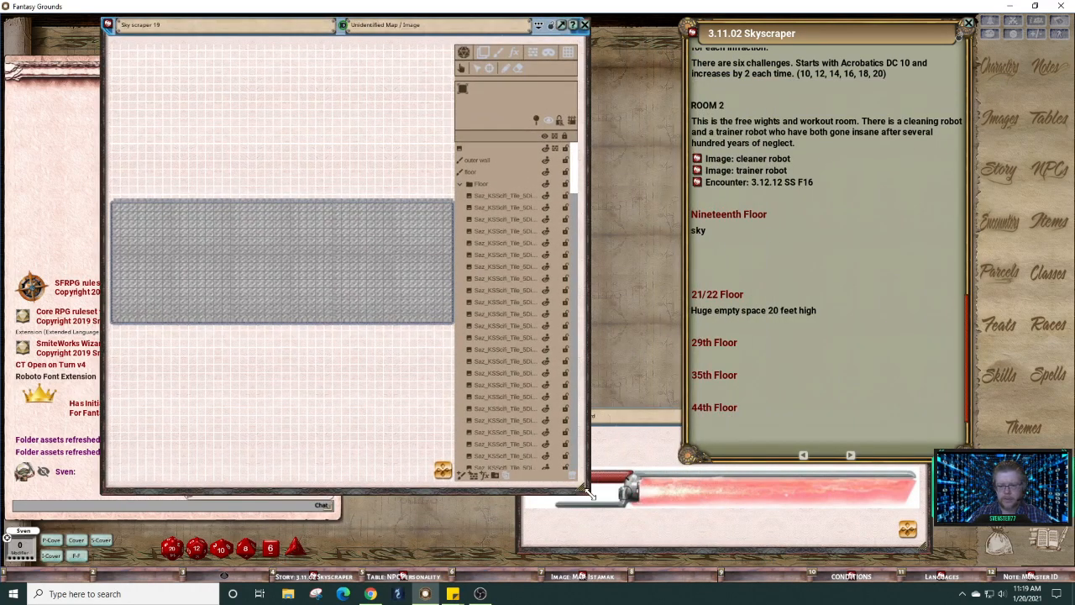
left_click_drag(626, 495, 660, 495)
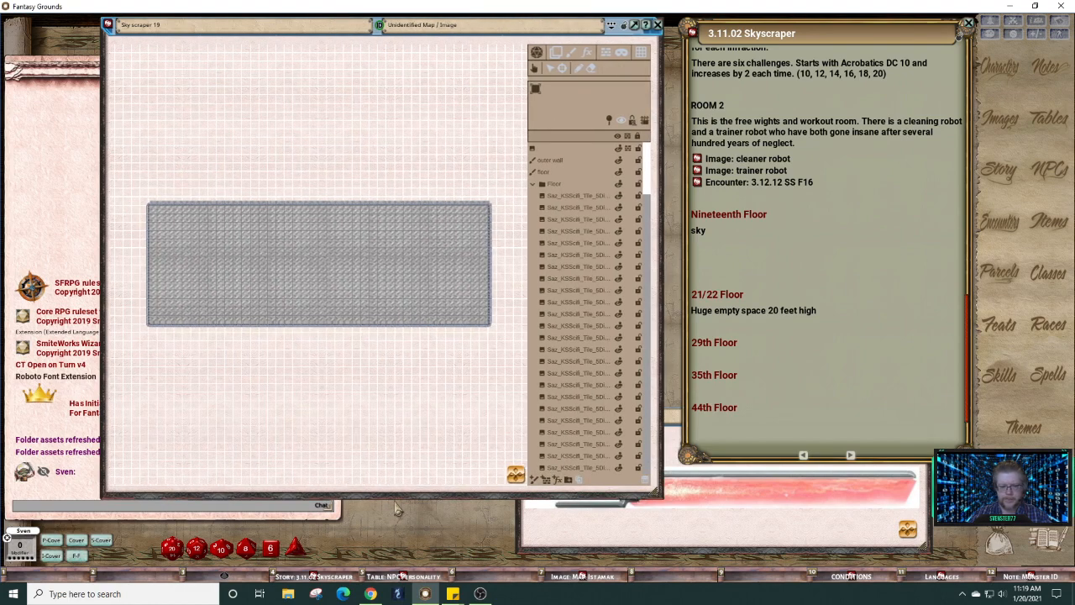
left_click_drag(395, 497, 406, 331)
scroll(371, 273, "up", 1)
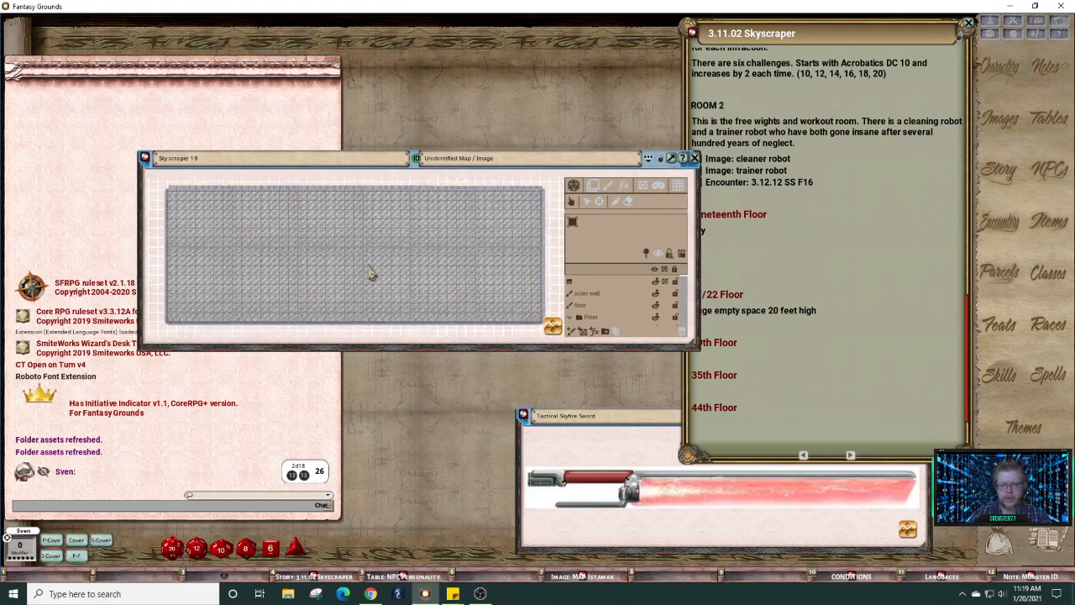
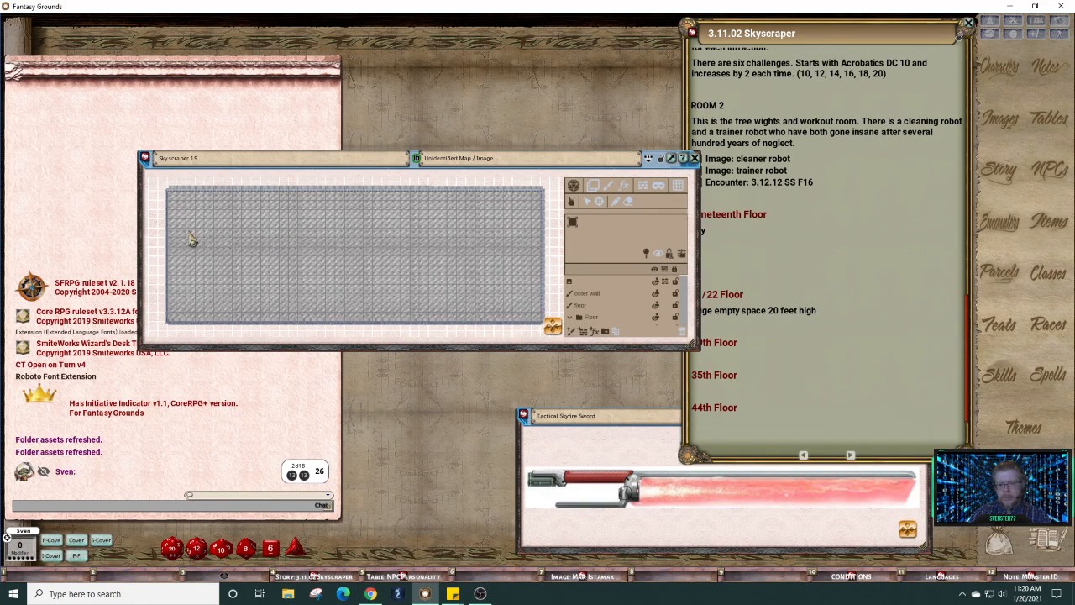
Step: Move the Sky scraper 19 map window clear of the story and display the map's line-of-sight walls
left_click_drag(288, 177, 257, 106)
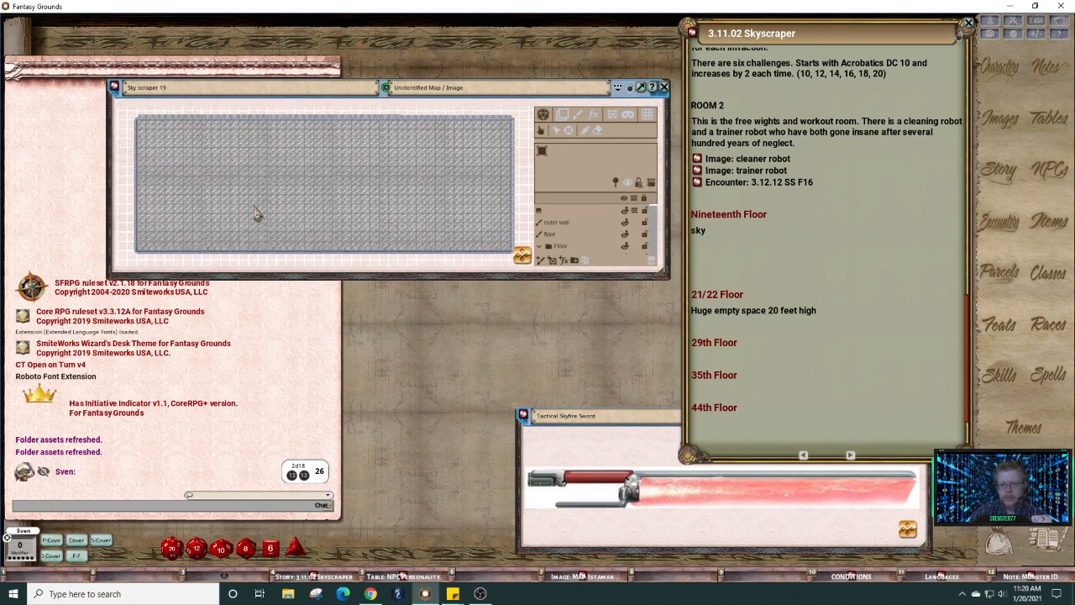
scroll(257, 211, "up", 4)
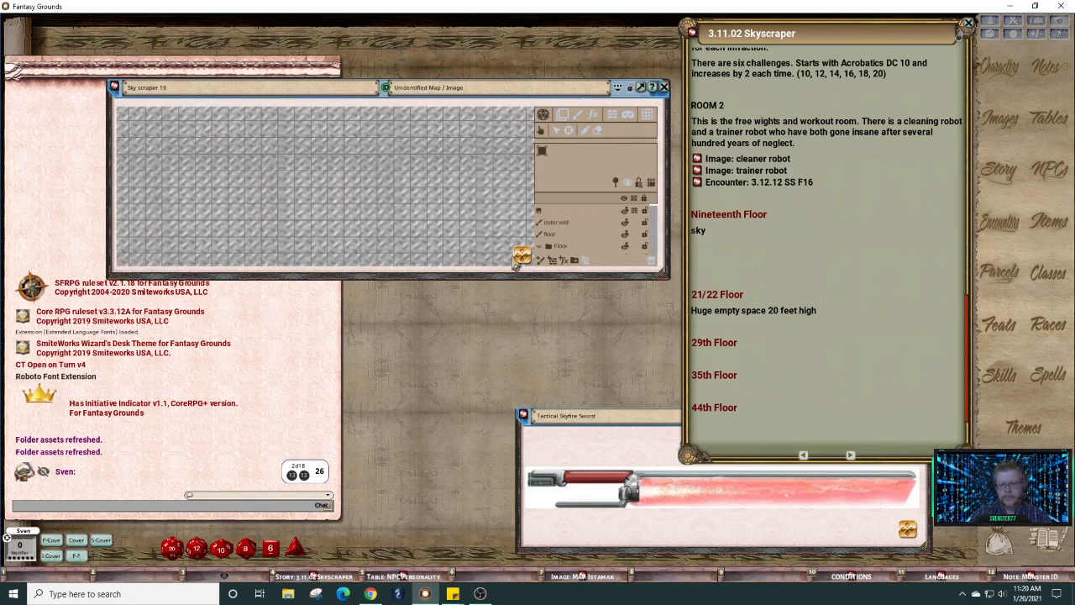
scroll(504, 249, "down", 3)
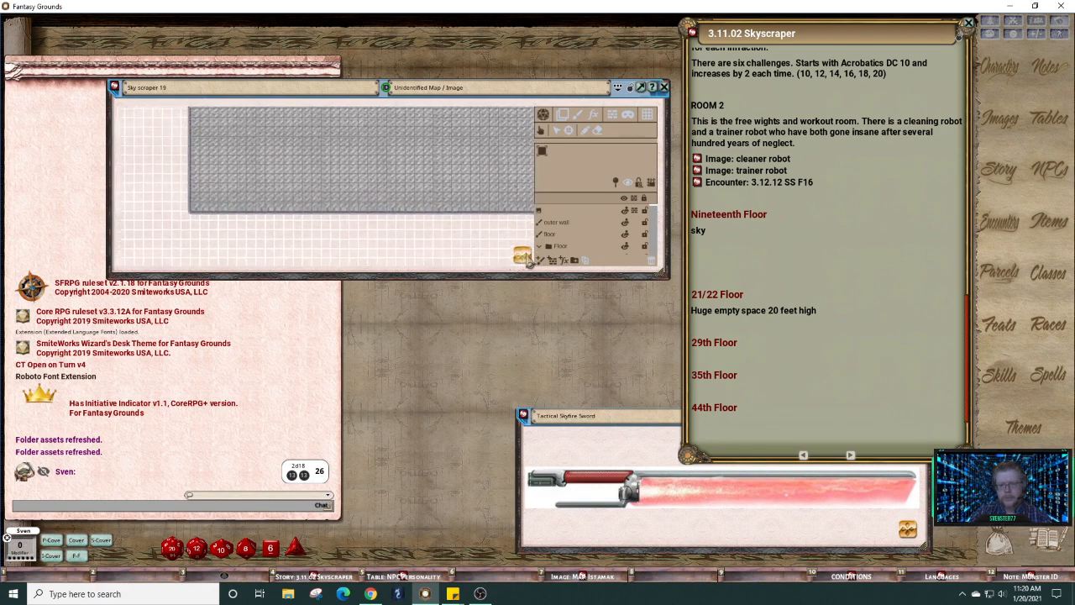
left_click(614, 121)
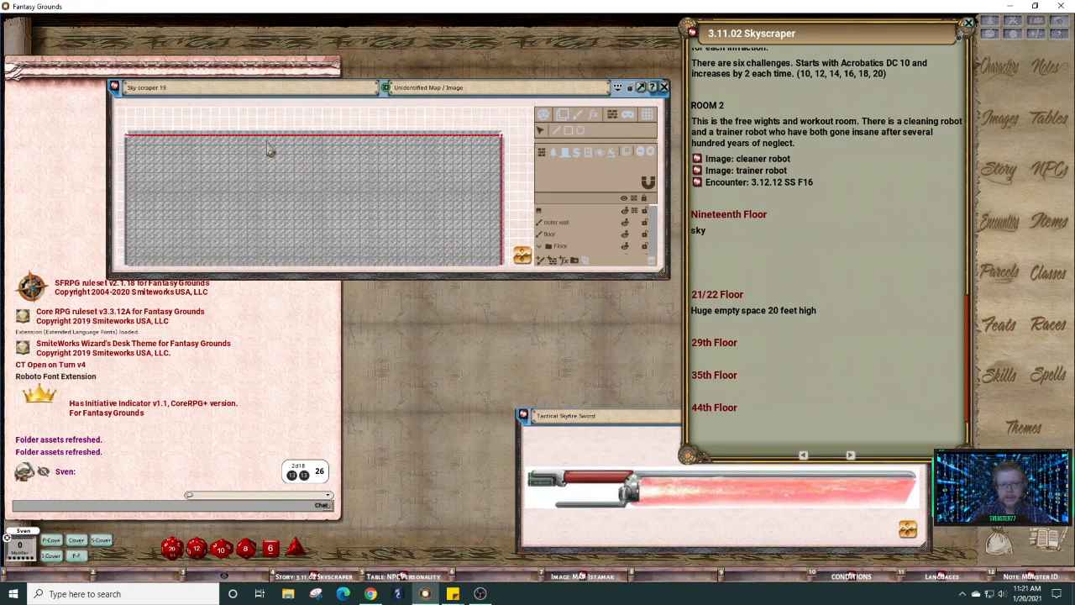
scroll(469, 242, "down", 1)
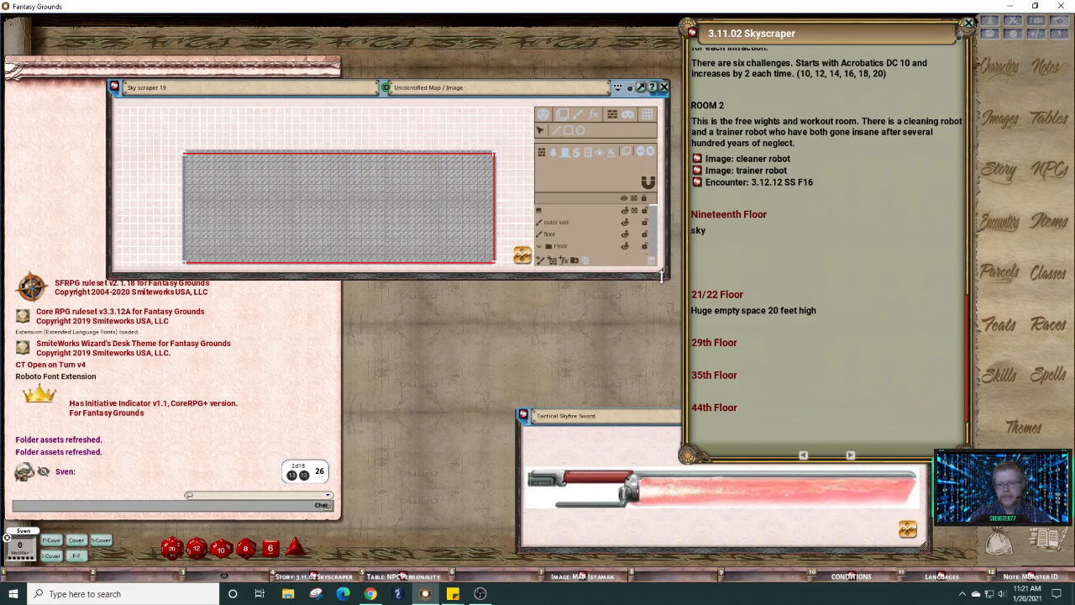
Step: Make the Sky scraper 19 map window taller, switch to layer editing, and collapse the Floor layer folder
left_click_drag(663, 290, 666, 384)
scroll(516, 336, "up", 2)
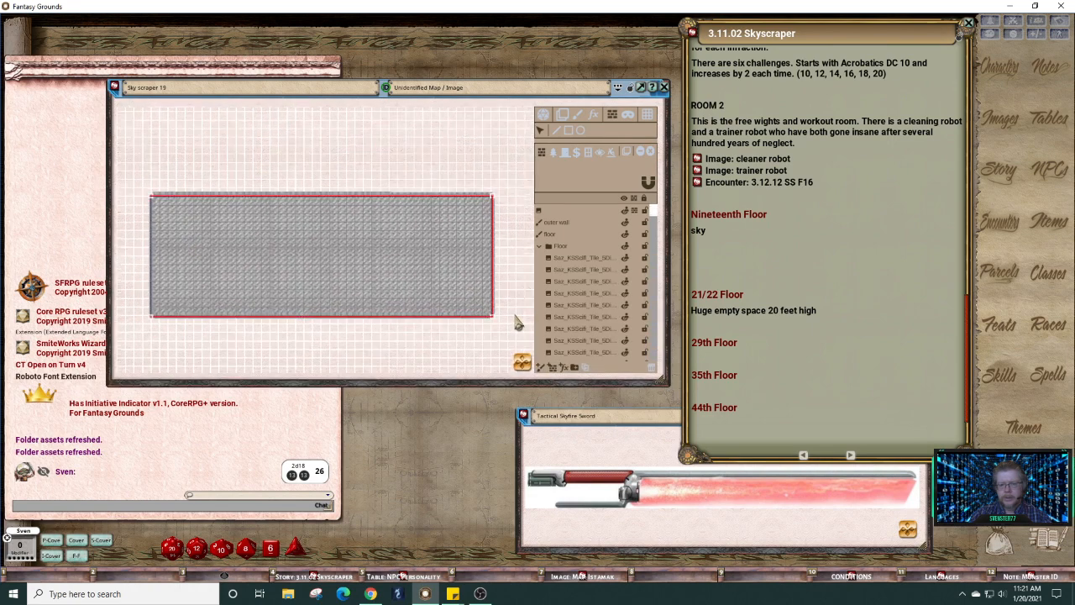
left_click(566, 121)
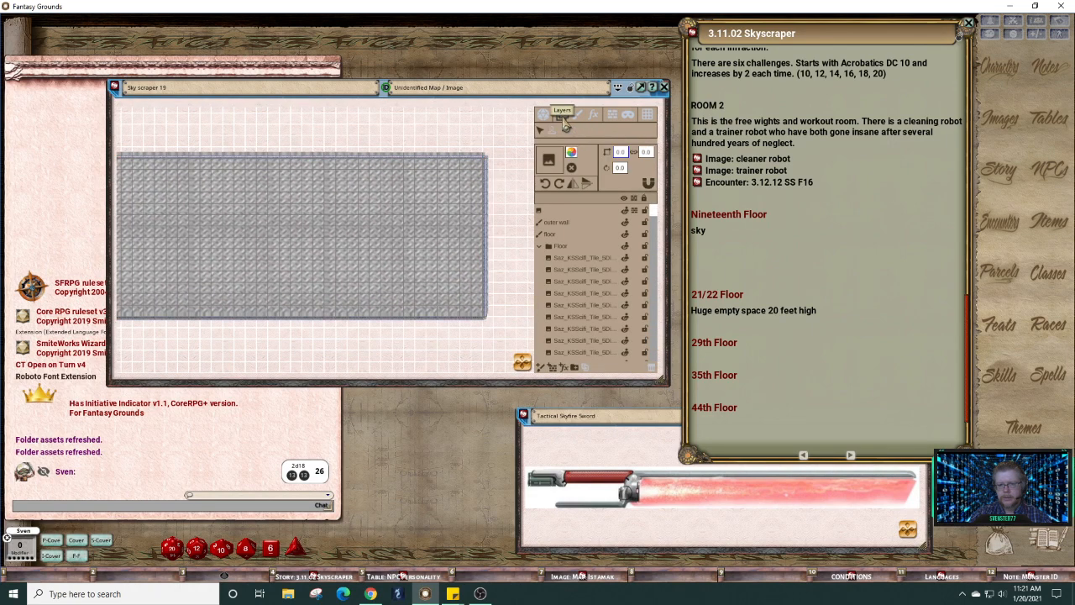
left_click(540, 248)
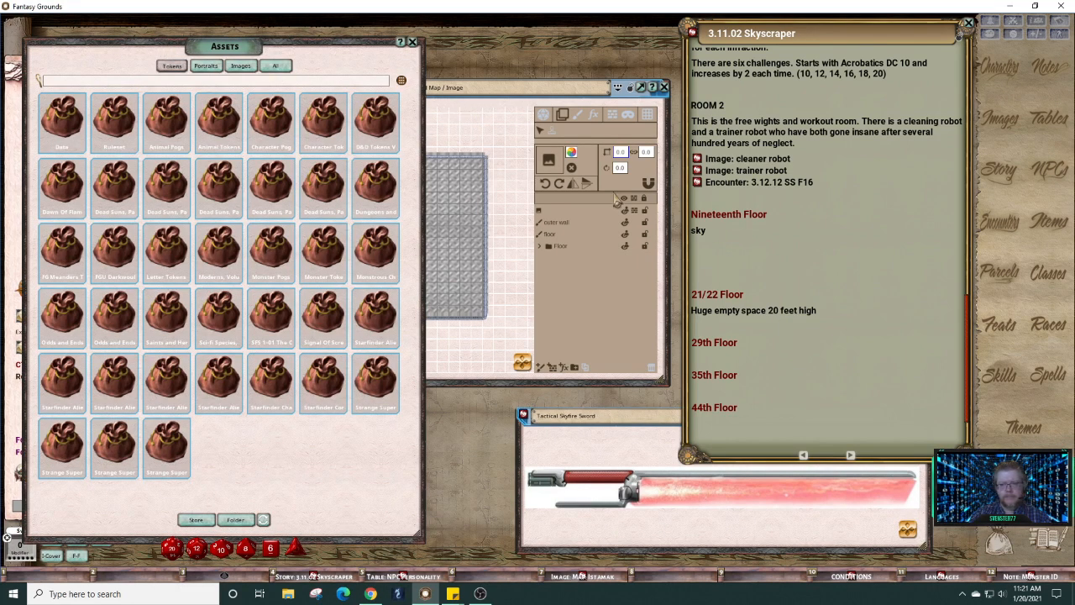
Step: Replace the word sky under the Nineteenth Floor heading with "Open floor with rows of desks."
left_click(719, 238)
key("BackSpace")
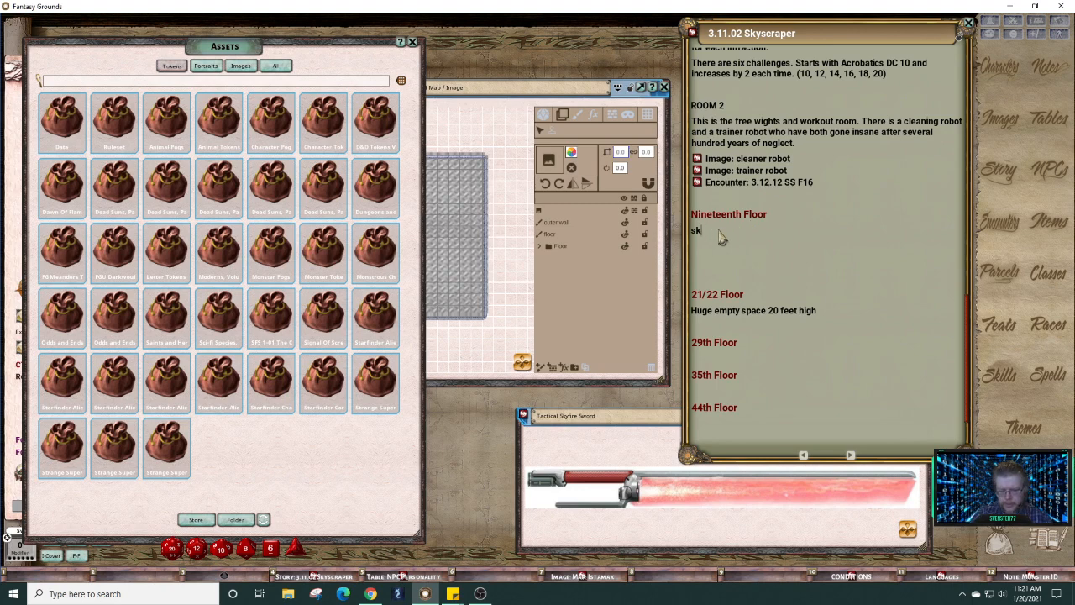
key("BackSpace")
key("BackSpace")
type("O")
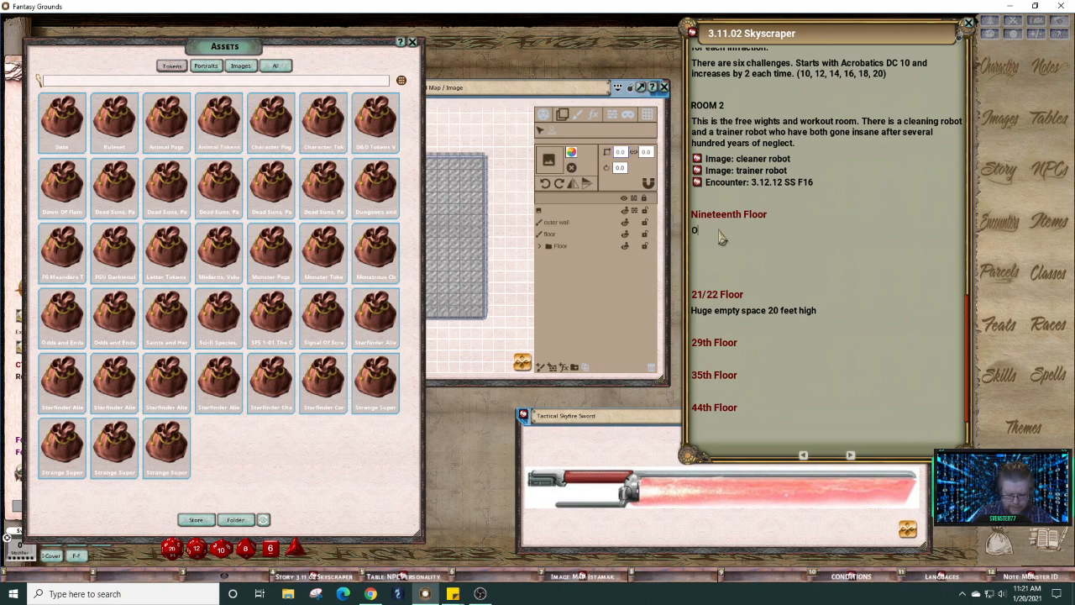
type("pent")
key("BackSpace")
key("BackSpace")
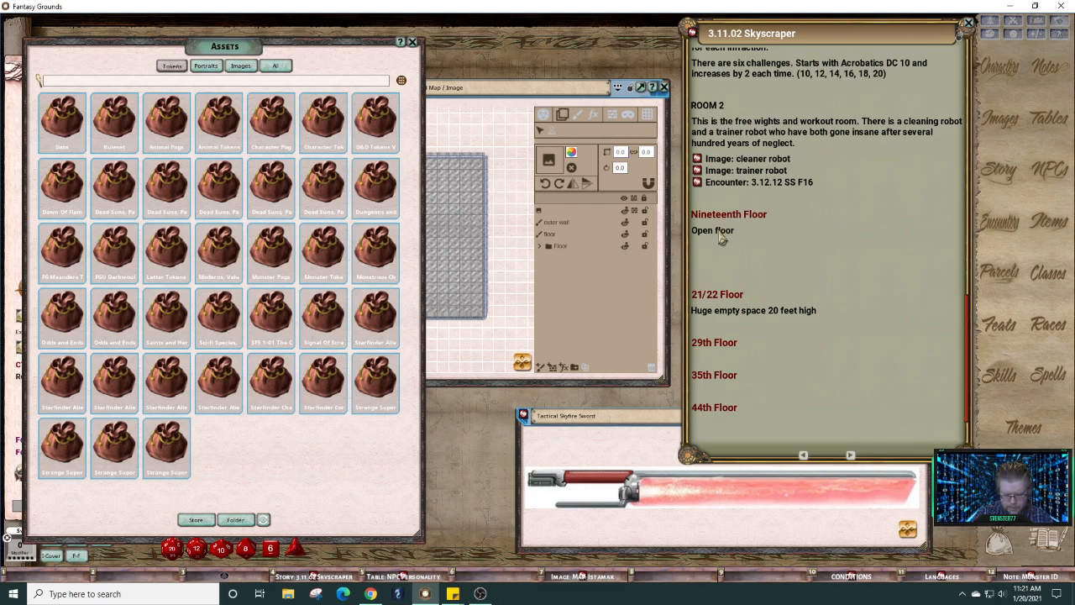
type("n floor with rows of desks")
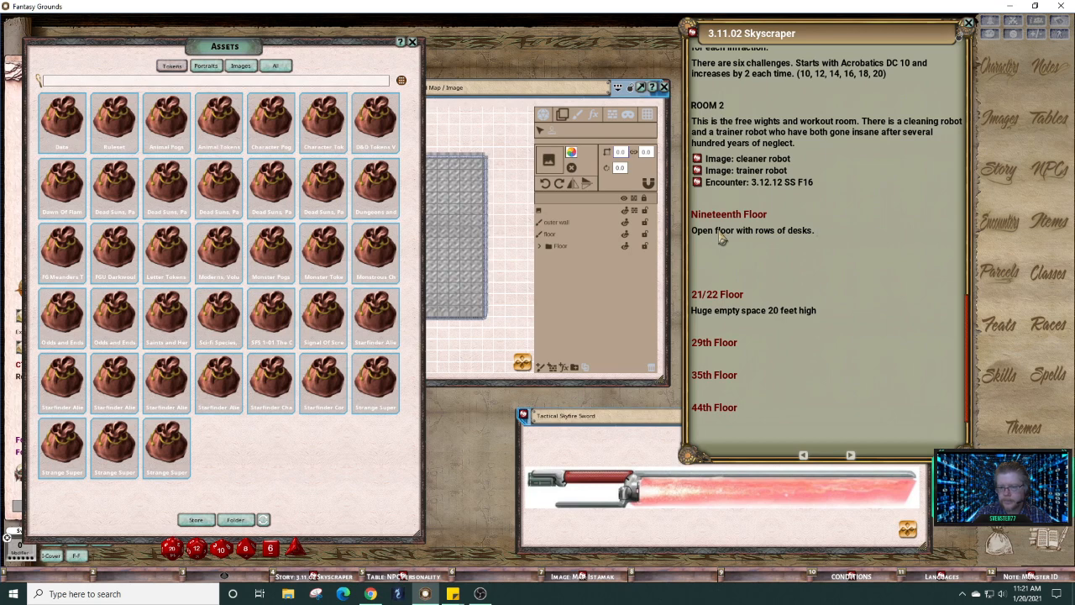
Step: Add "(Bathroom/breakroom/reception area)" to the end of the Nineteenth Floor description
type(". (")
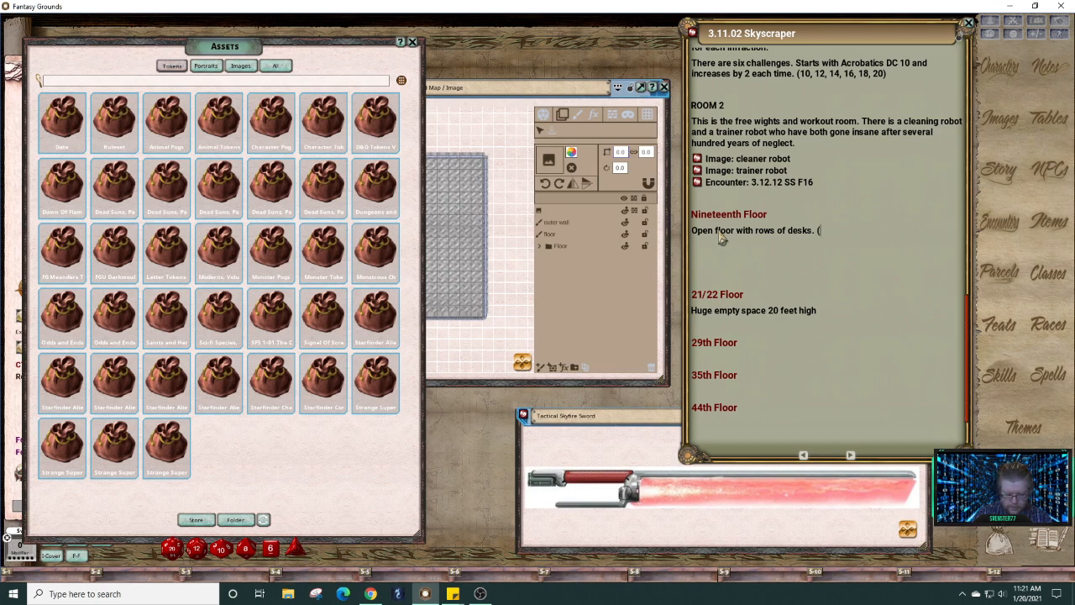
type("Bathro")
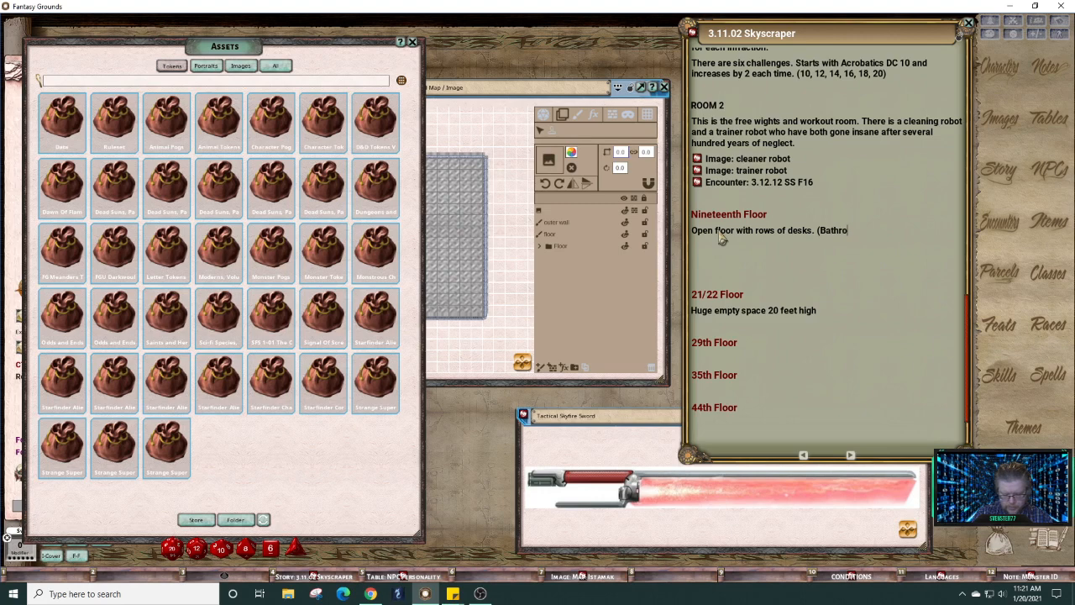
type("om/breakroom")
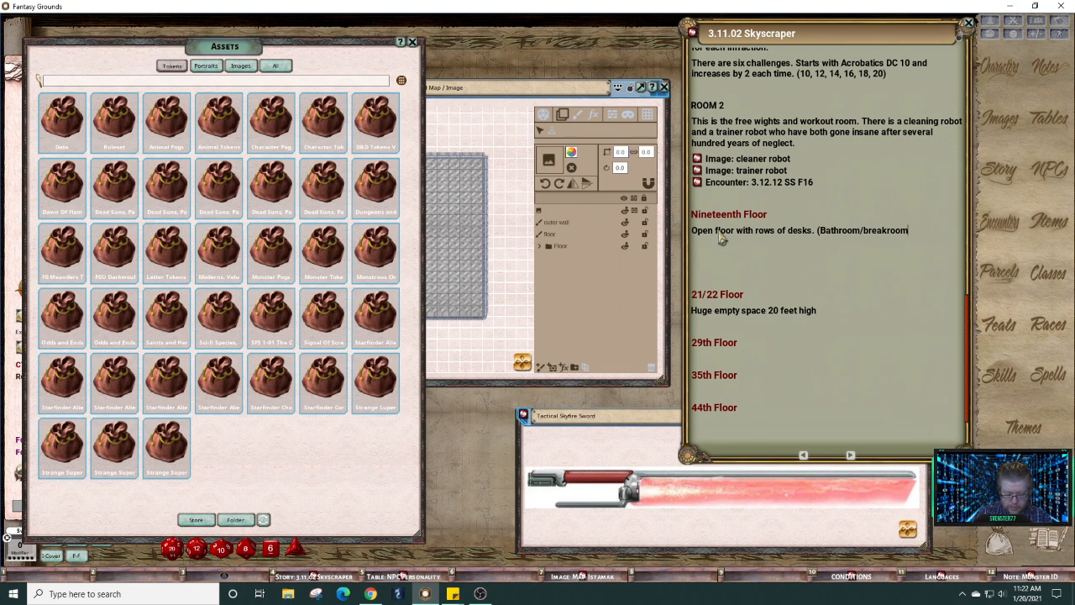
type("/reception area)")
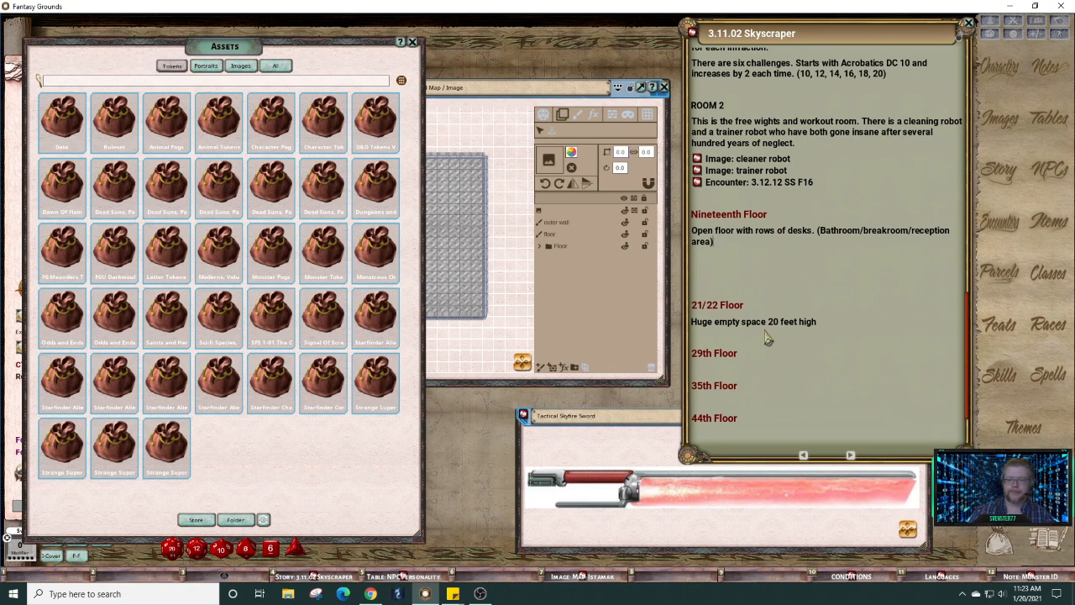
left_click(728, 281)
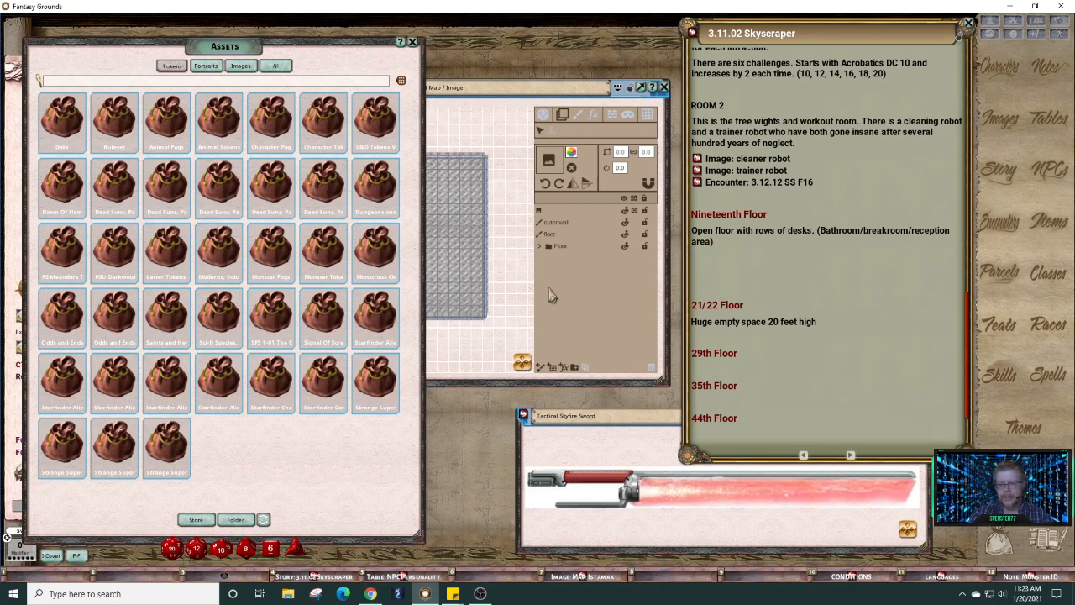
Step: Bring the Sky scraper 19 map forward, widen its window, and fit the whole floor area in view
left_click(495, 325)
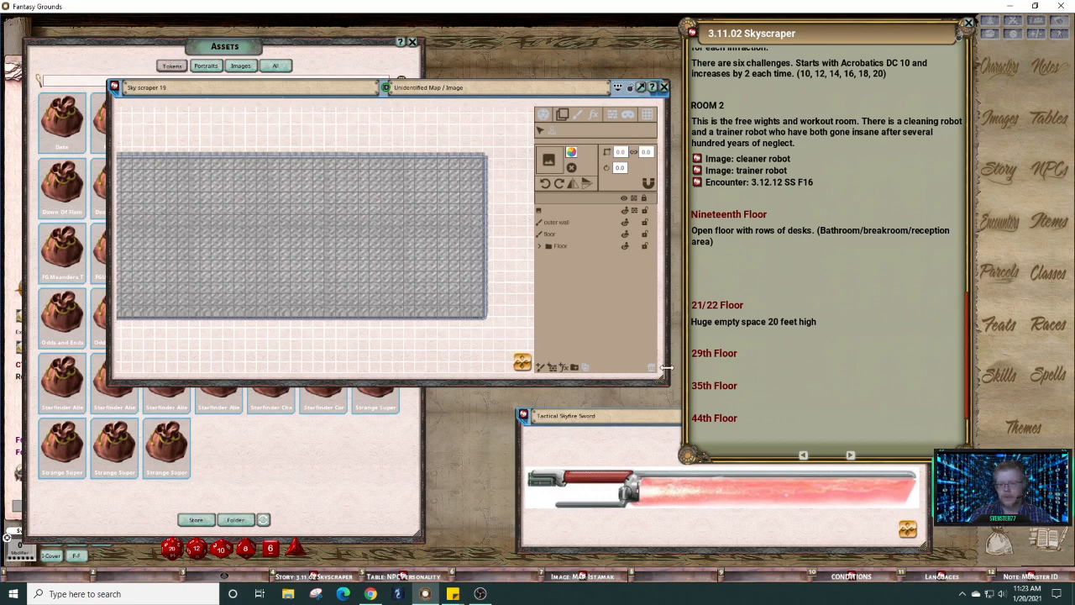
left_click_drag(665, 367, 768, 366)
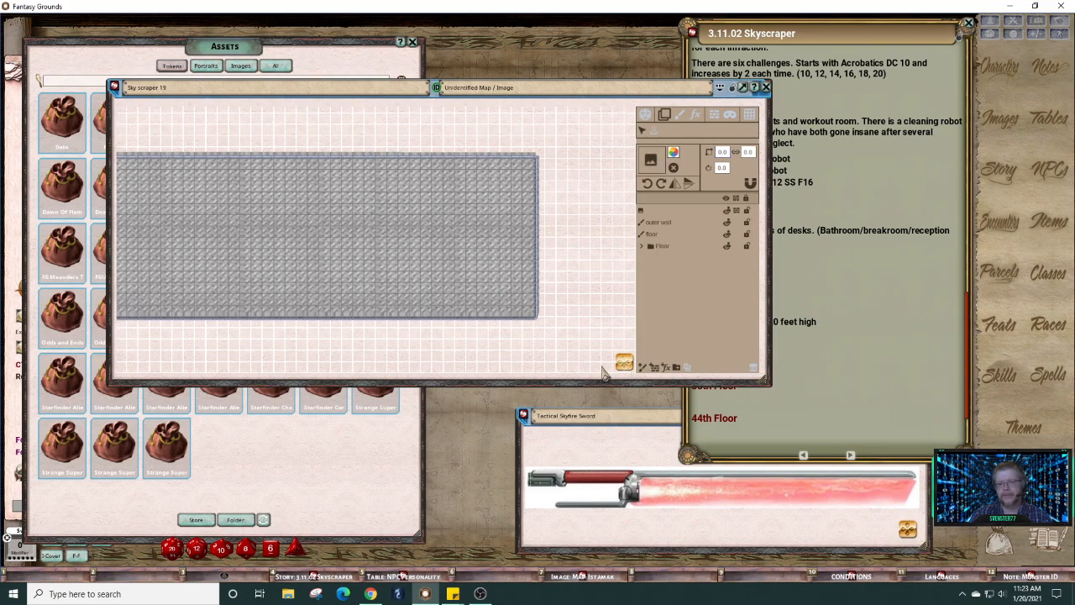
mouse_move(623, 363)
left_mouse_down()
mouse_move(604, 366)
mouse_move(646, 371)
mouse_move(620, 361)
left_mouse_up()
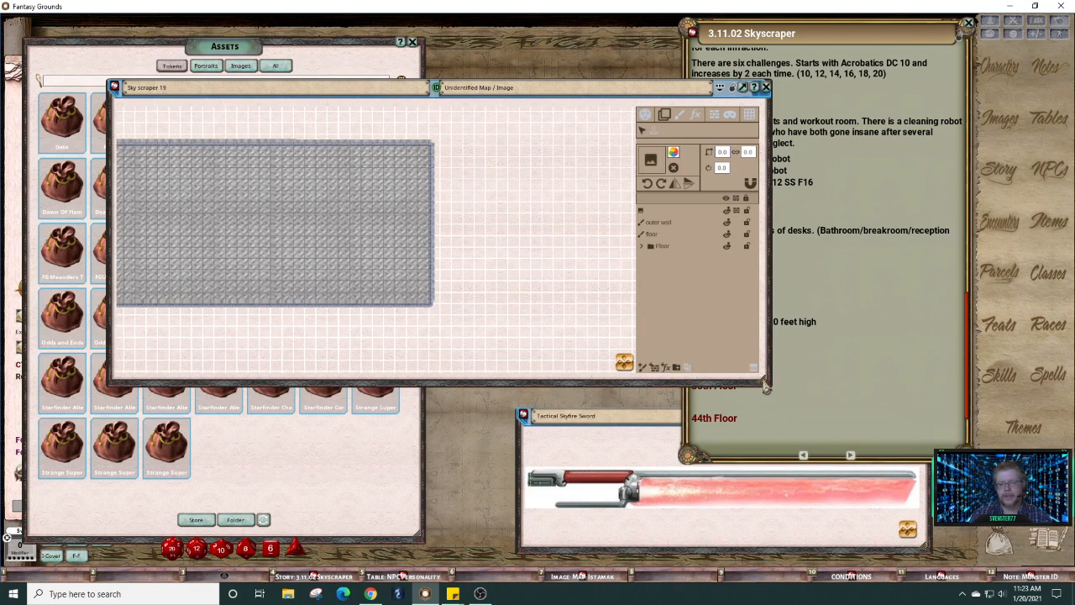
scroll(623, 361, "up", 2)
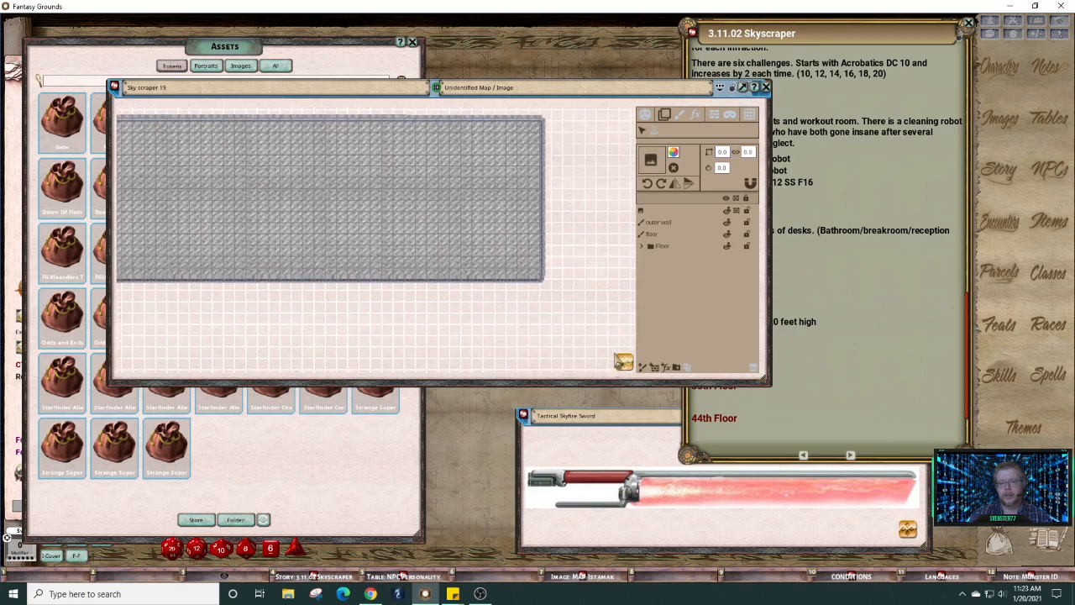
scroll(623, 361, "up", 1)
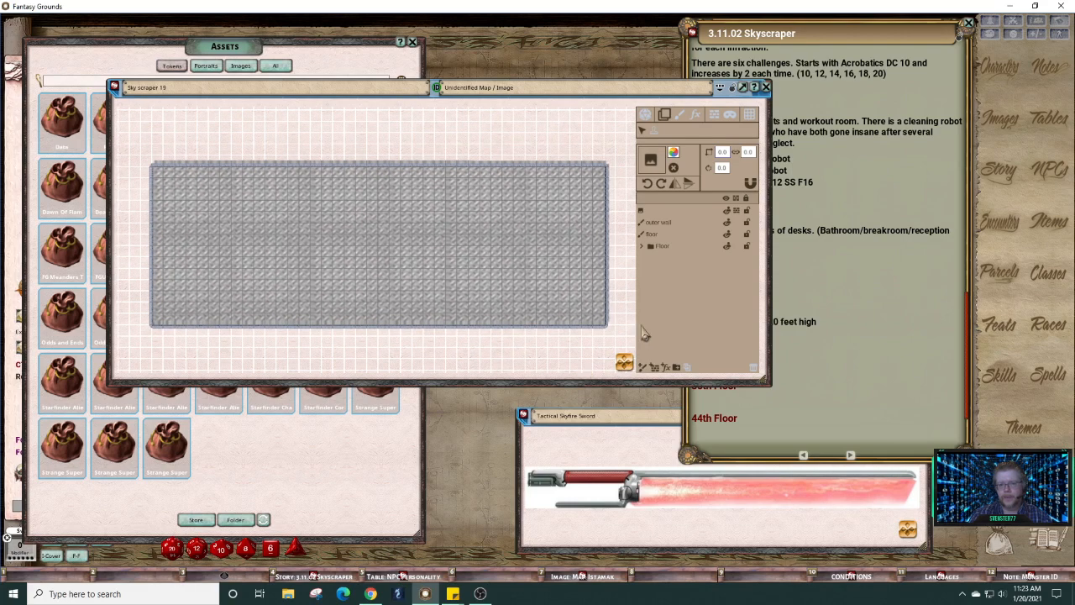
left_click(802, 385)
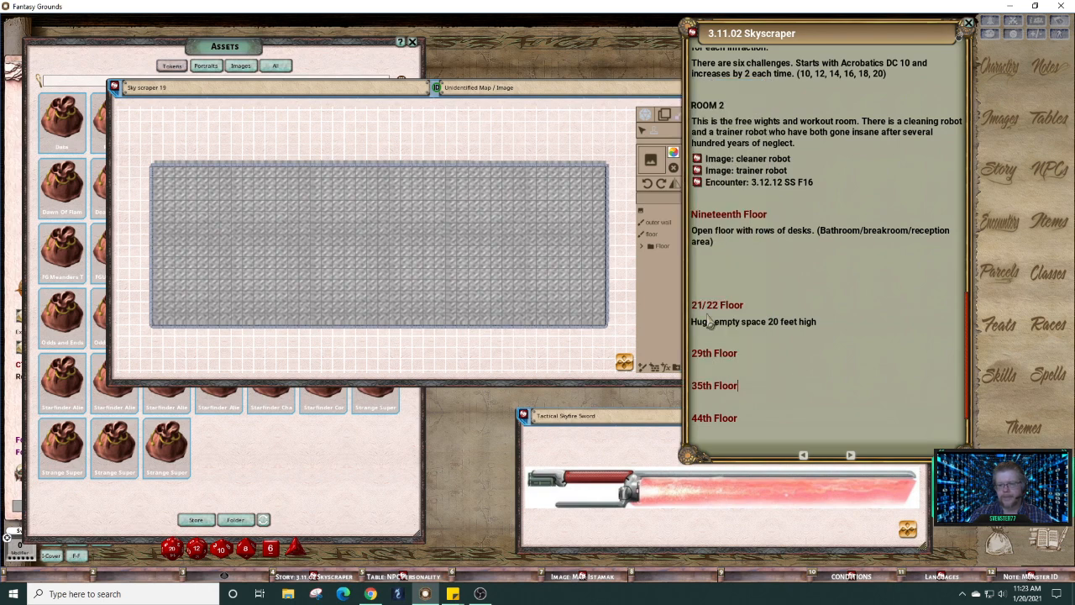
scroll(780, 368, "down", 3)
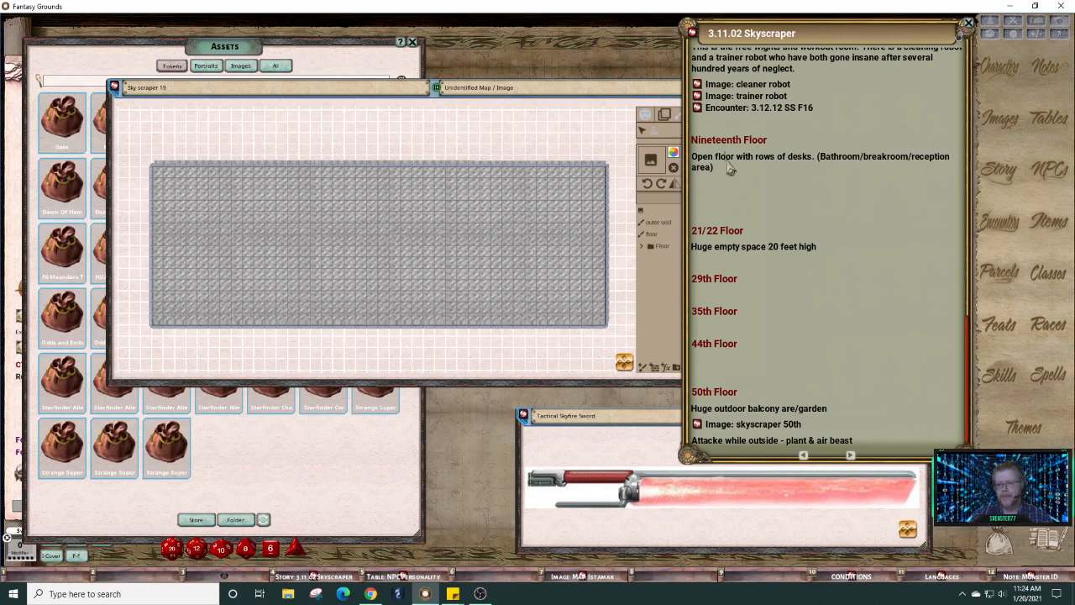
scroll(584, 244, "up", 1)
scroll(585, 243, "up", 2)
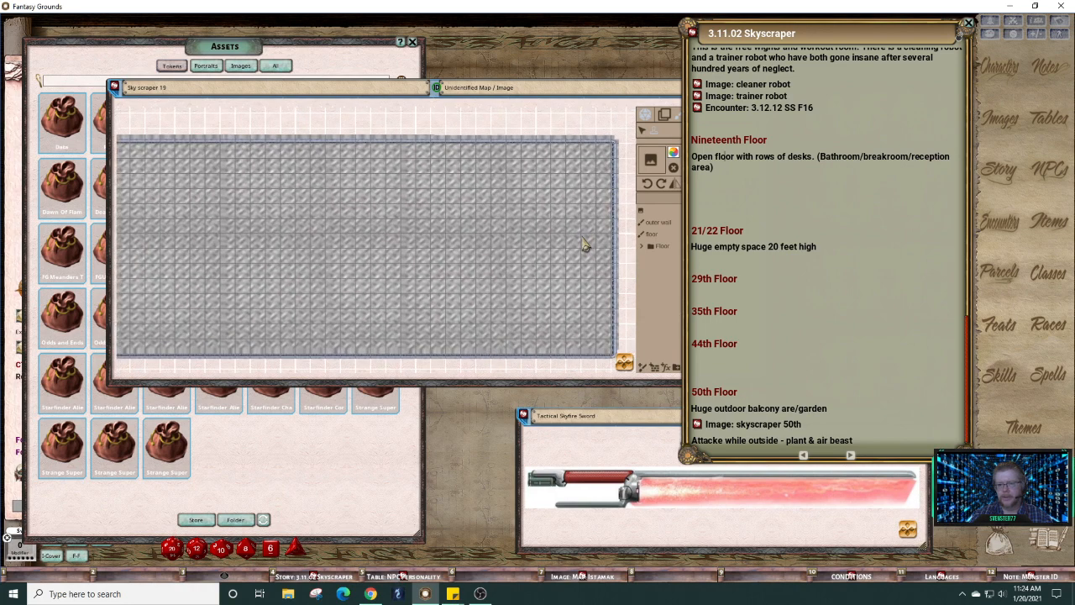
scroll(585, 244, "down", 2)
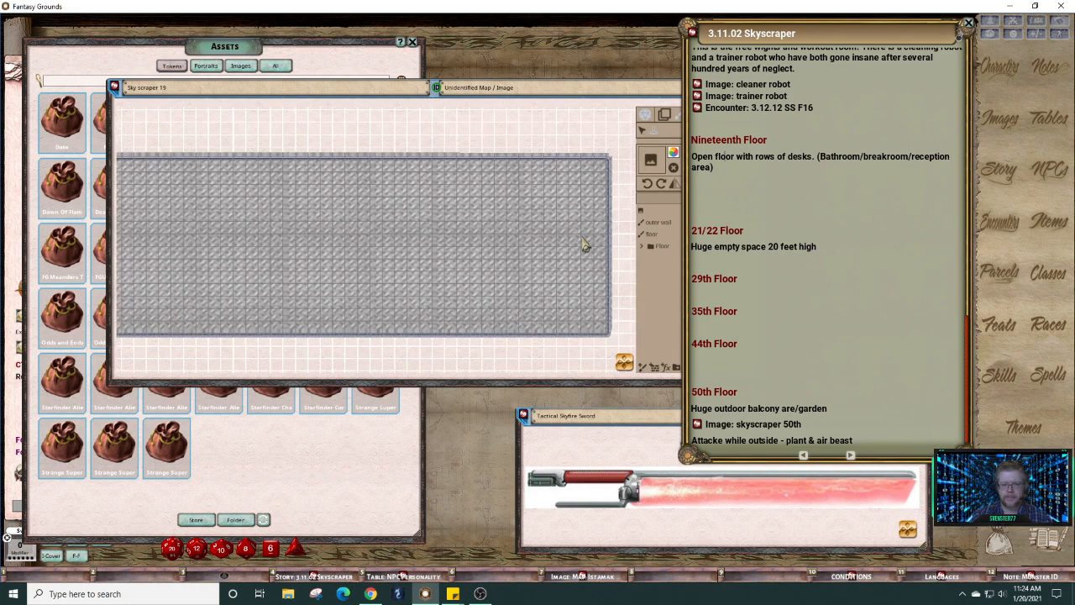
scroll(585, 244, "up", 2)
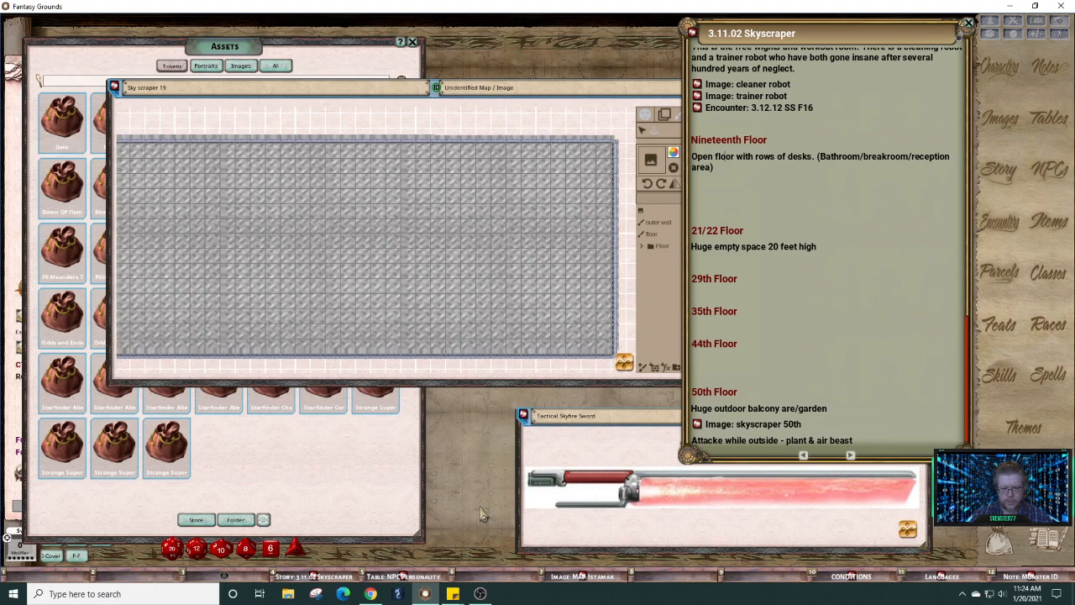
Step: Search all asset types for "wall" and move the Assets window away from the map's floor area
left_click(99, 80)
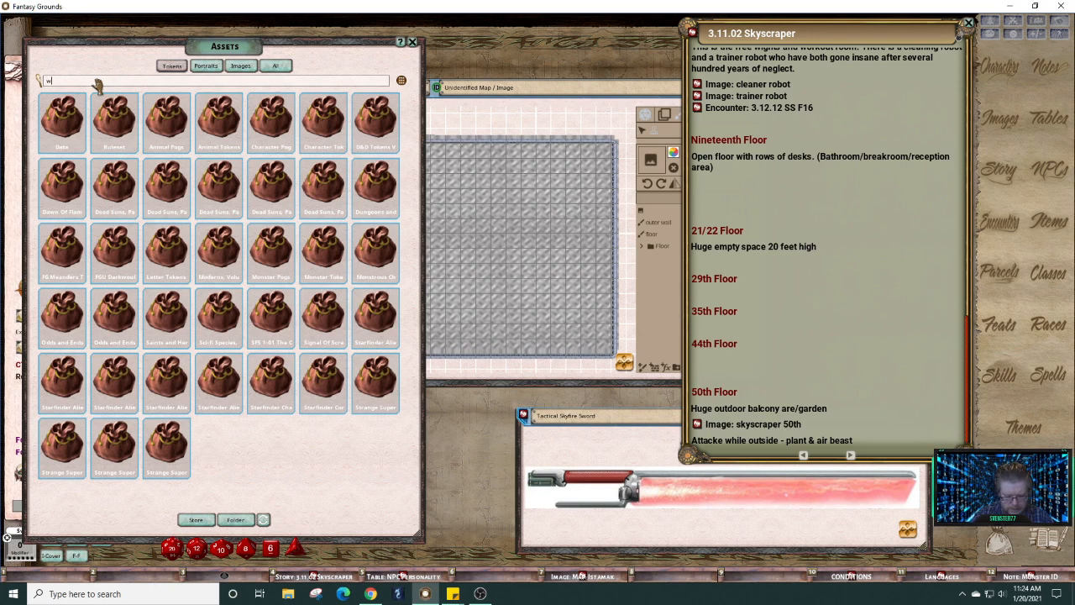
type("wall")
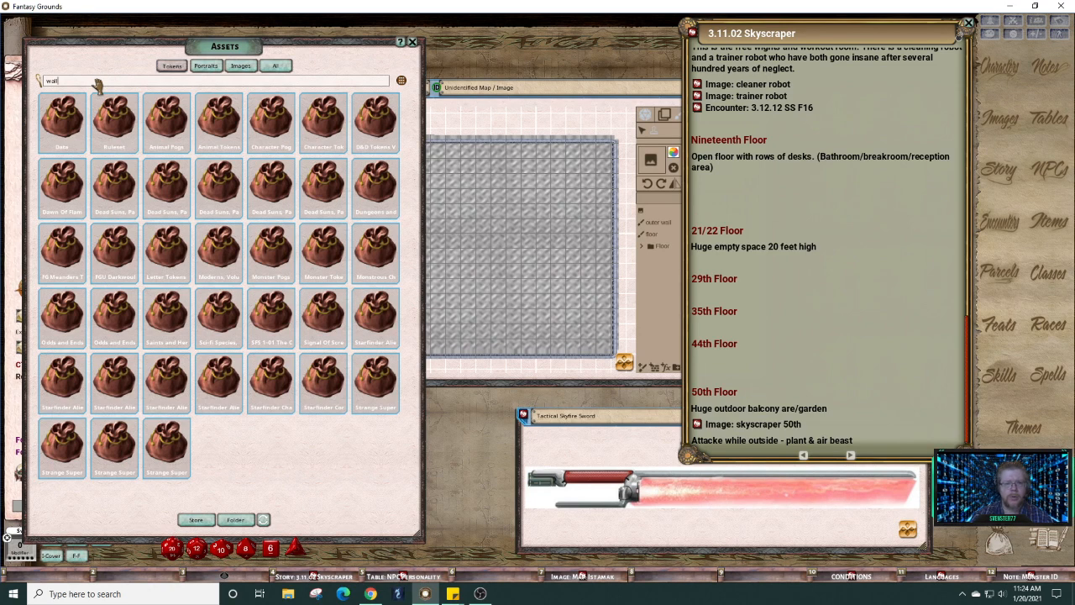
left_click(277, 67)
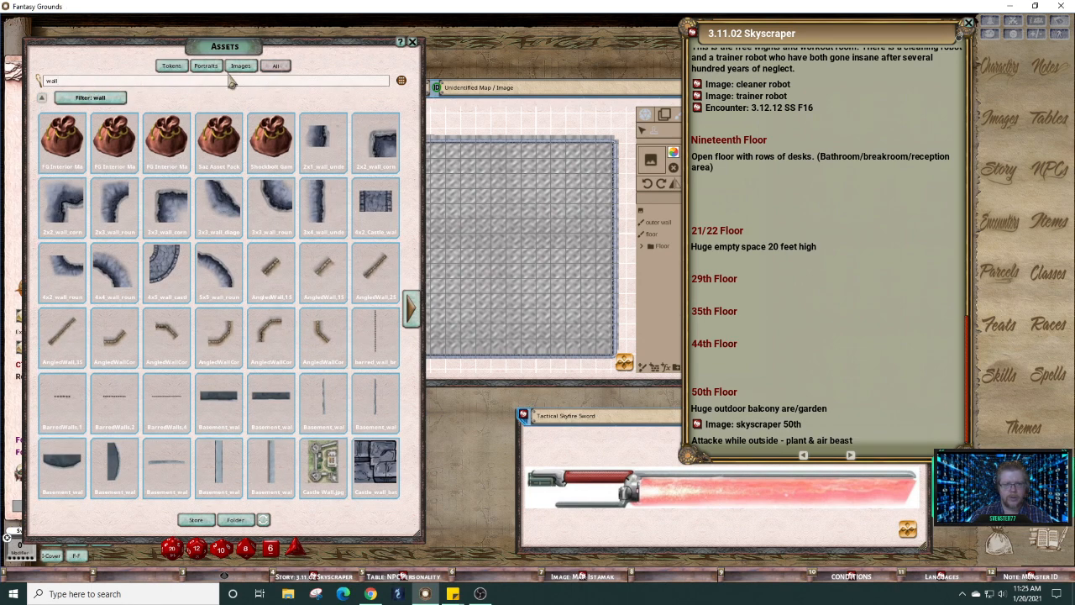
left_click_drag(115, 47, 696, 52)
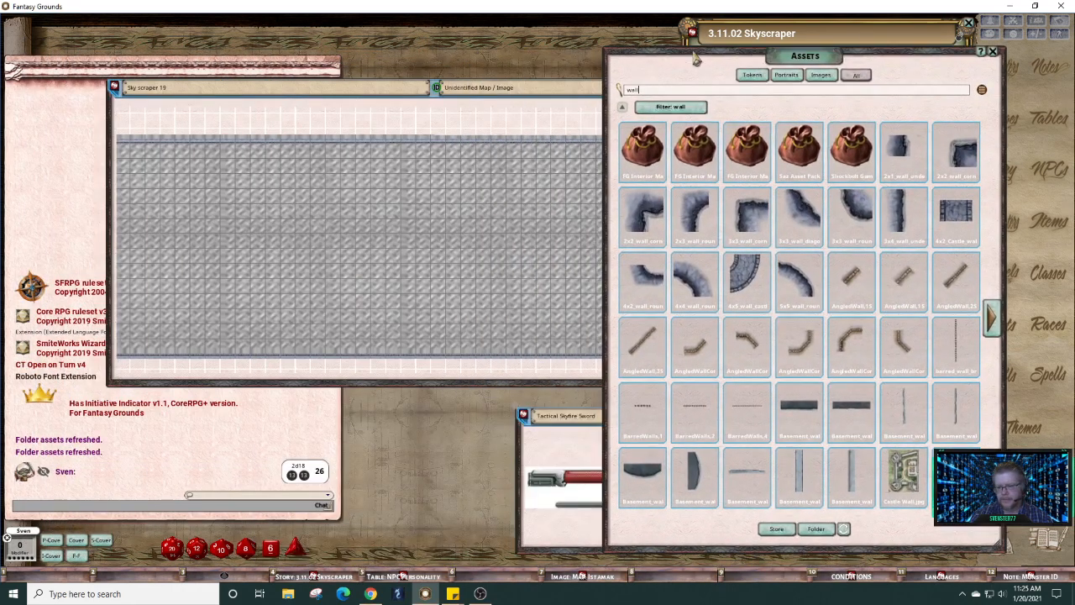
Step: Look through the pages of wall assets for a wall brush suitable for the nineteenth floor's interior
left_click(992, 324)
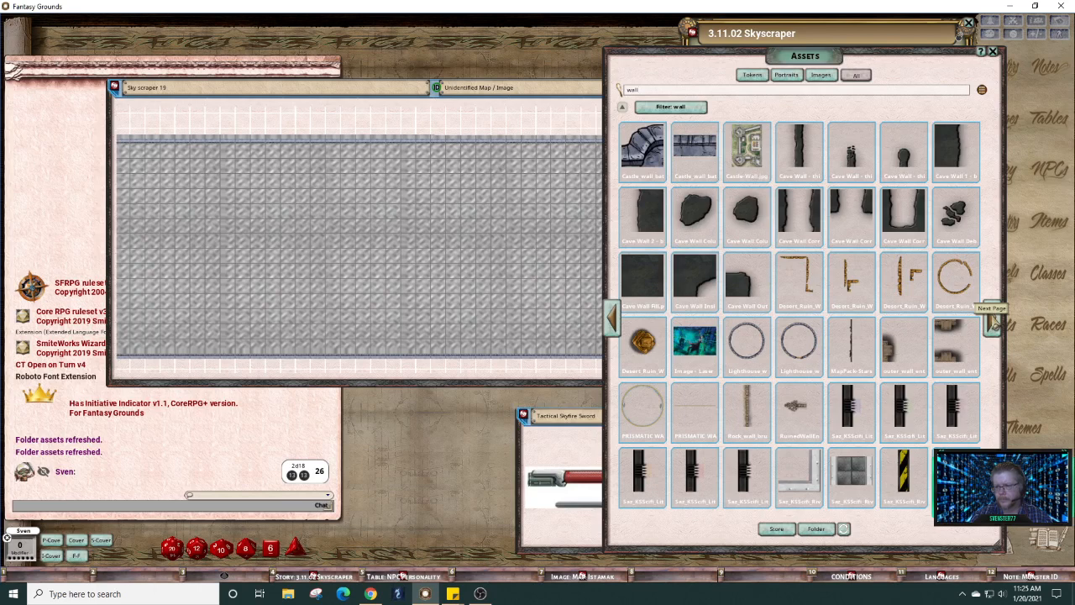
left_click(992, 324)
left_click(993, 324)
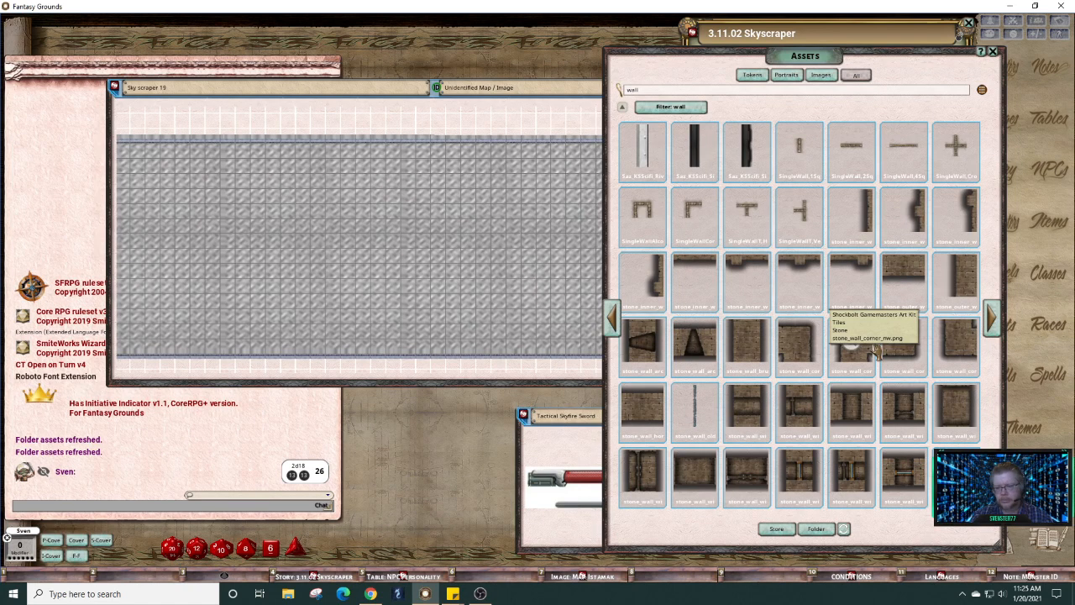
left_click(995, 321)
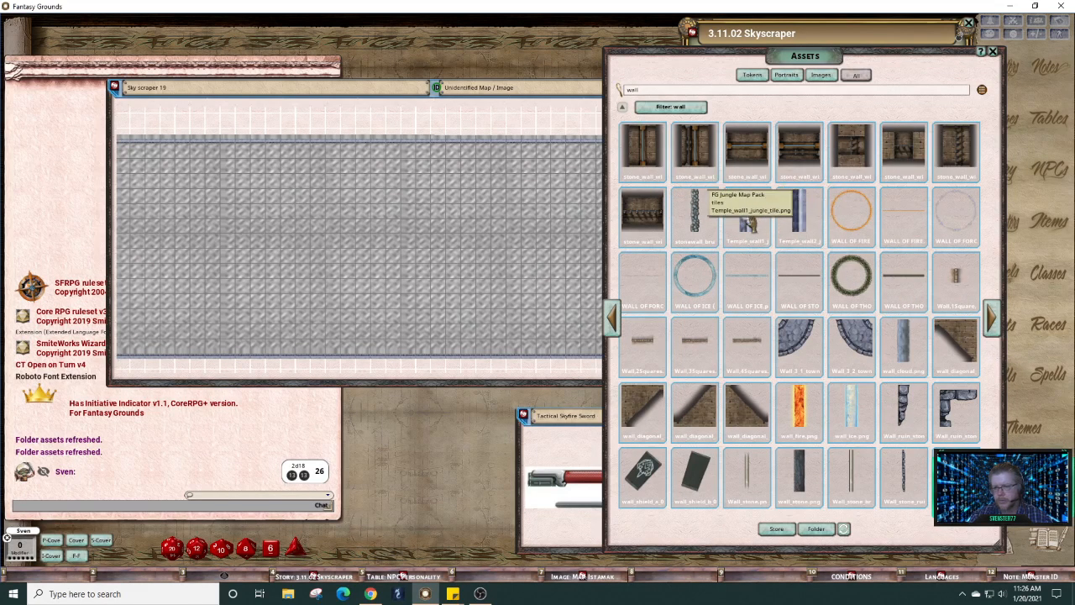
left_click(992, 324)
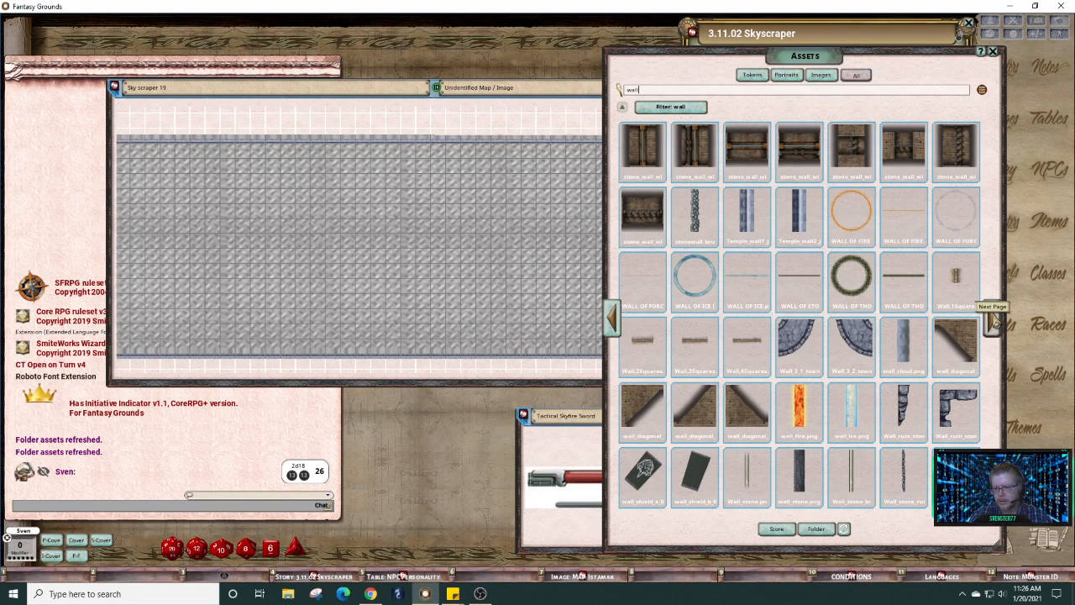
left_click(995, 325)
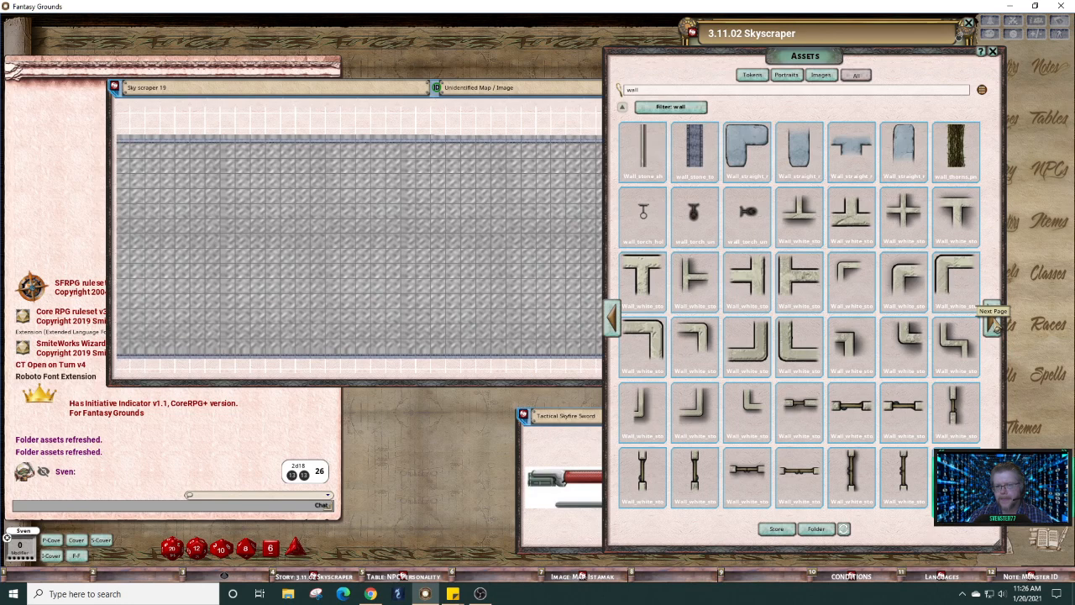
left_click(995, 327)
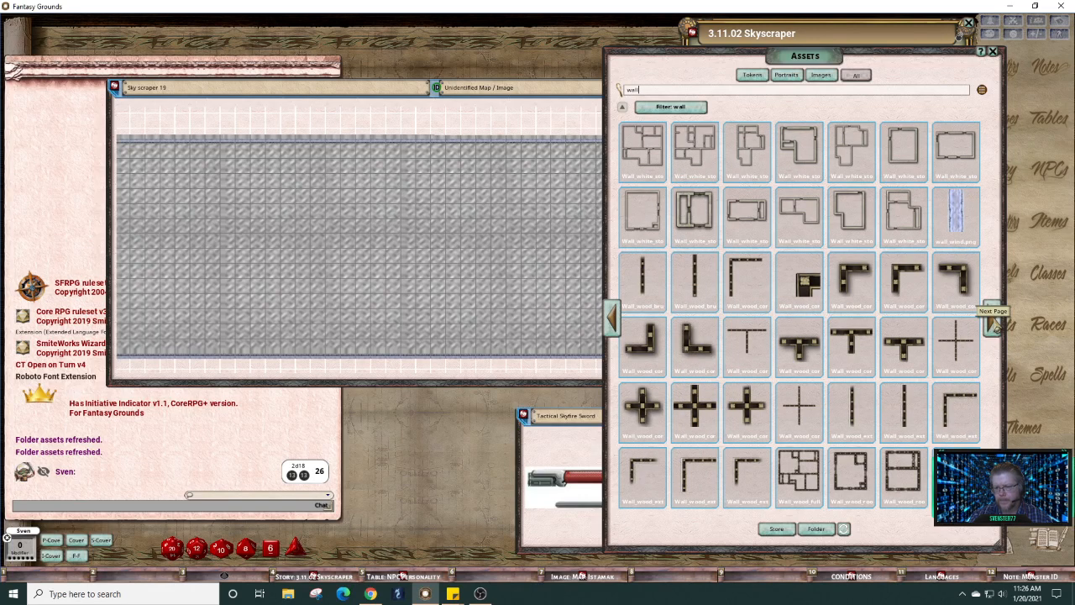
left_click(992, 323)
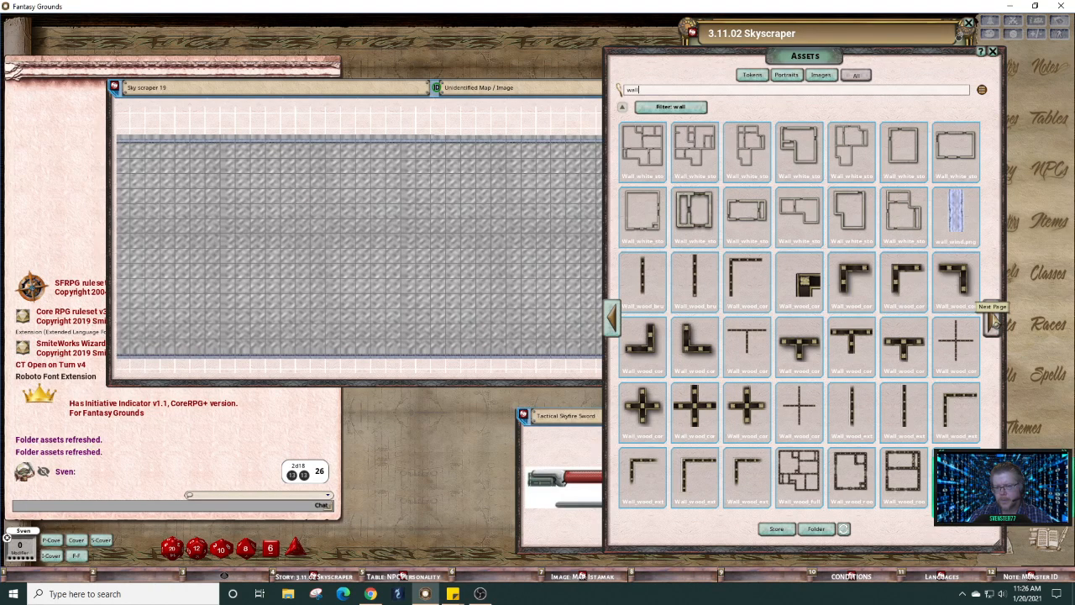
left_click(993, 323)
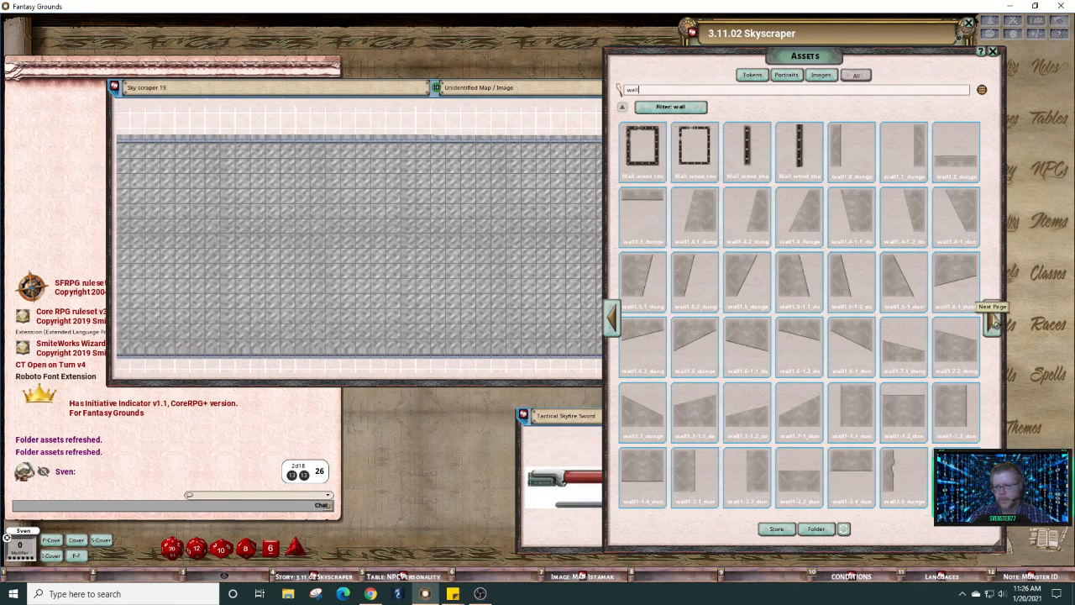
left_click(992, 323)
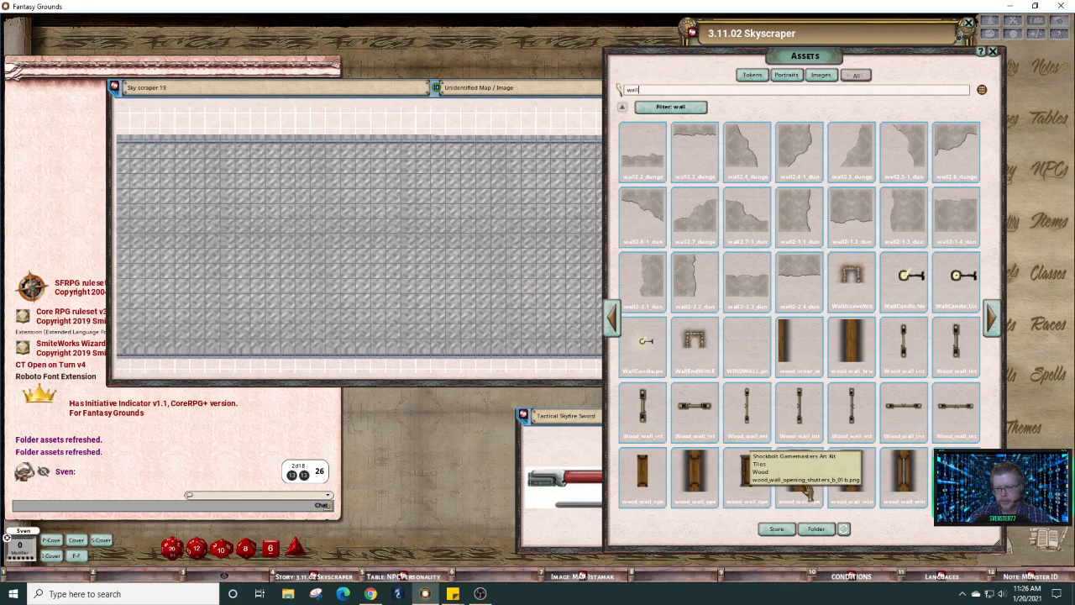
left_click(994, 327)
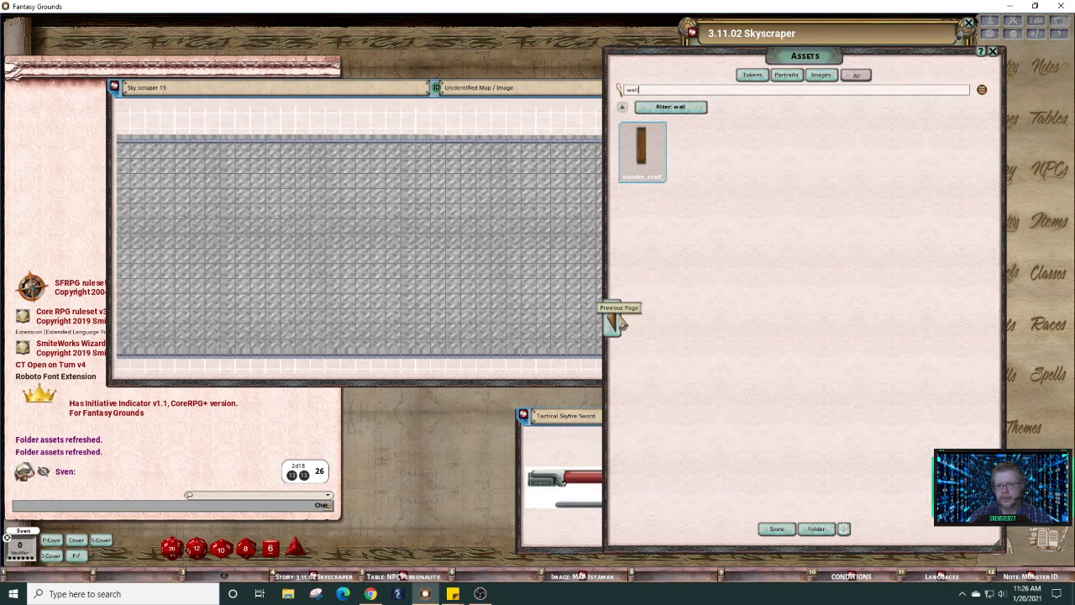
left_click(615, 319)
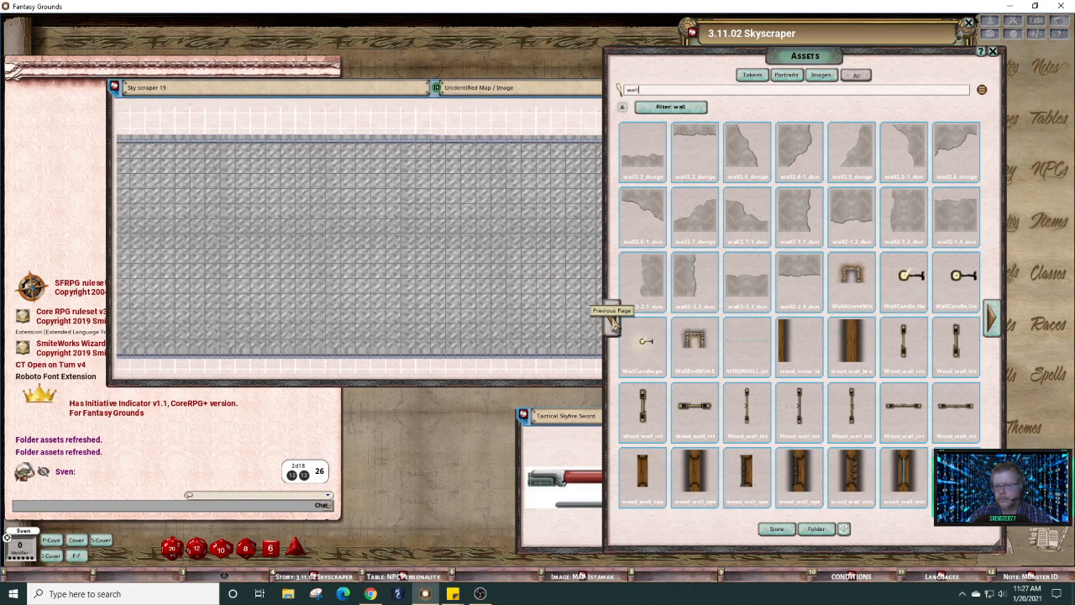
left_click(614, 325)
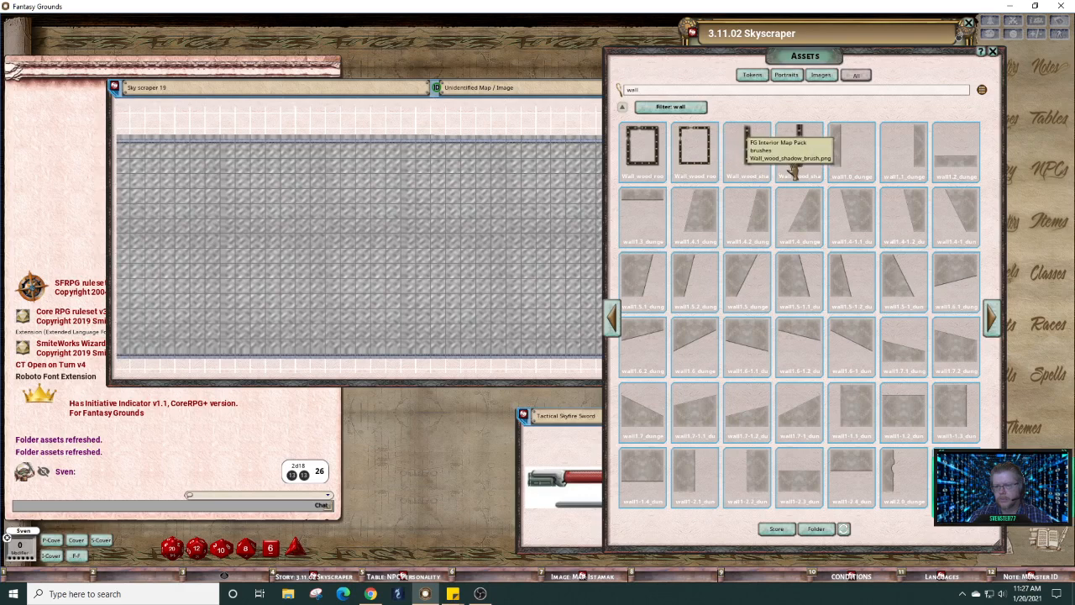
Step: Reposition the Sky scraper 19 map window beside the wall assets, make it taller, and add a new paint layer in paint mode
left_click(538, 105)
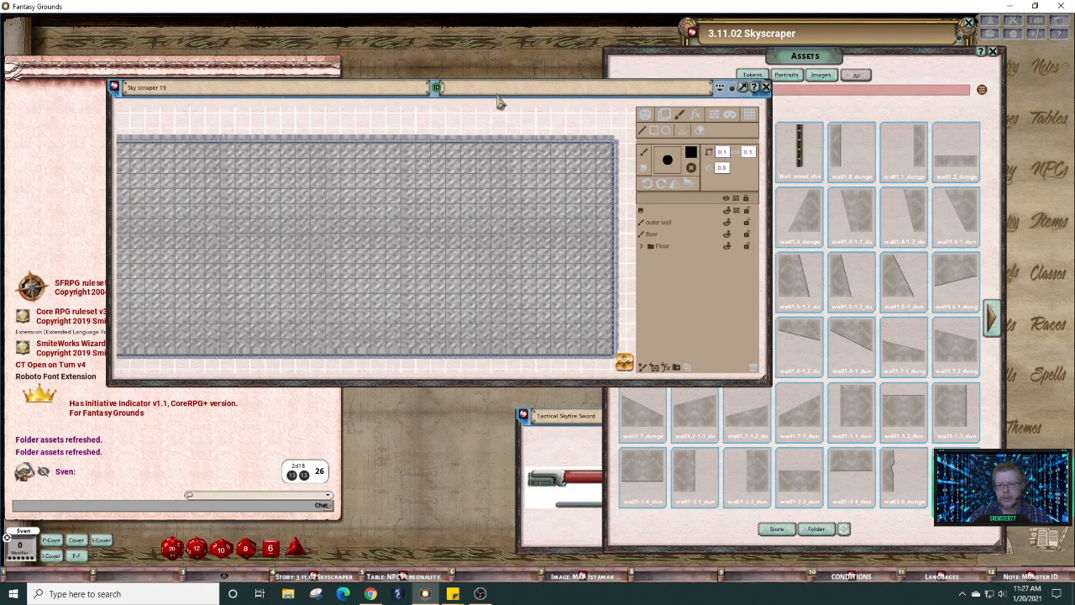
left_click_drag(368, 99, 265, 92)
scroll(290, 212, "up", 1)
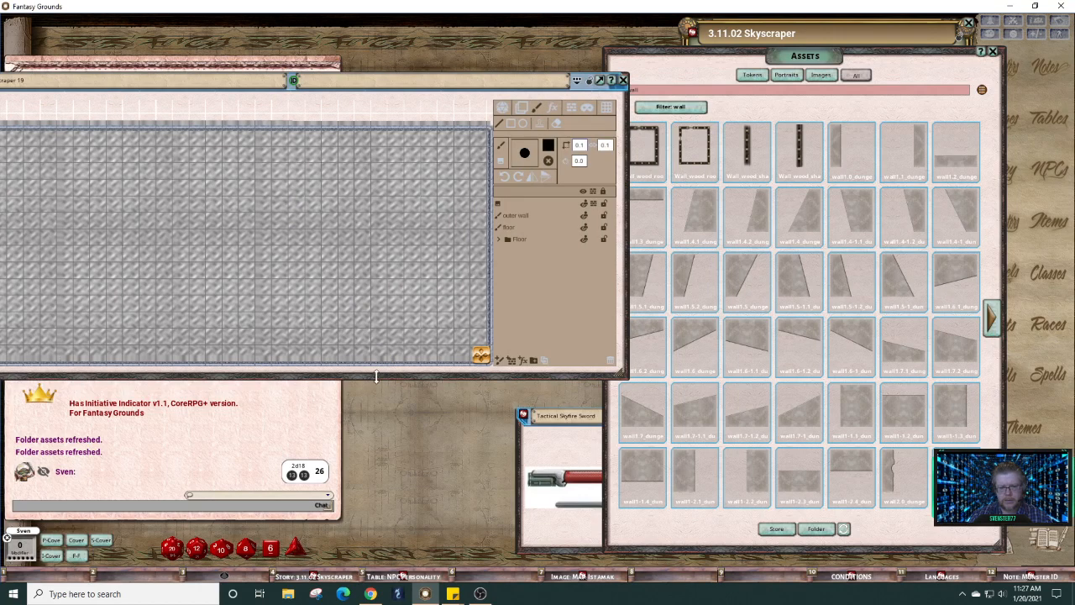
left_click_drag(375, 375, 376, 502)
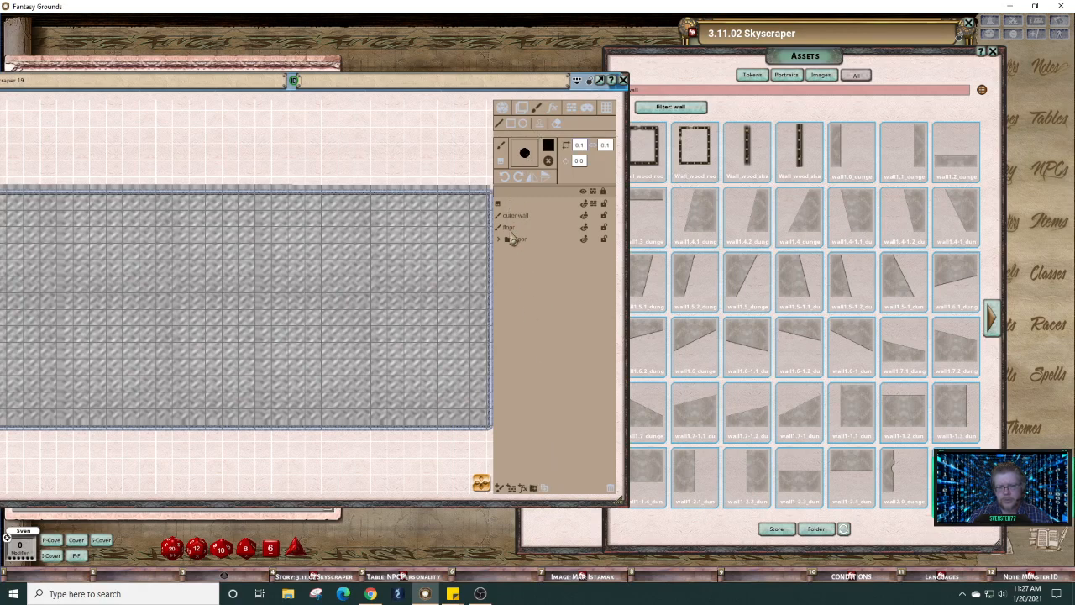
left_click(499, 488)
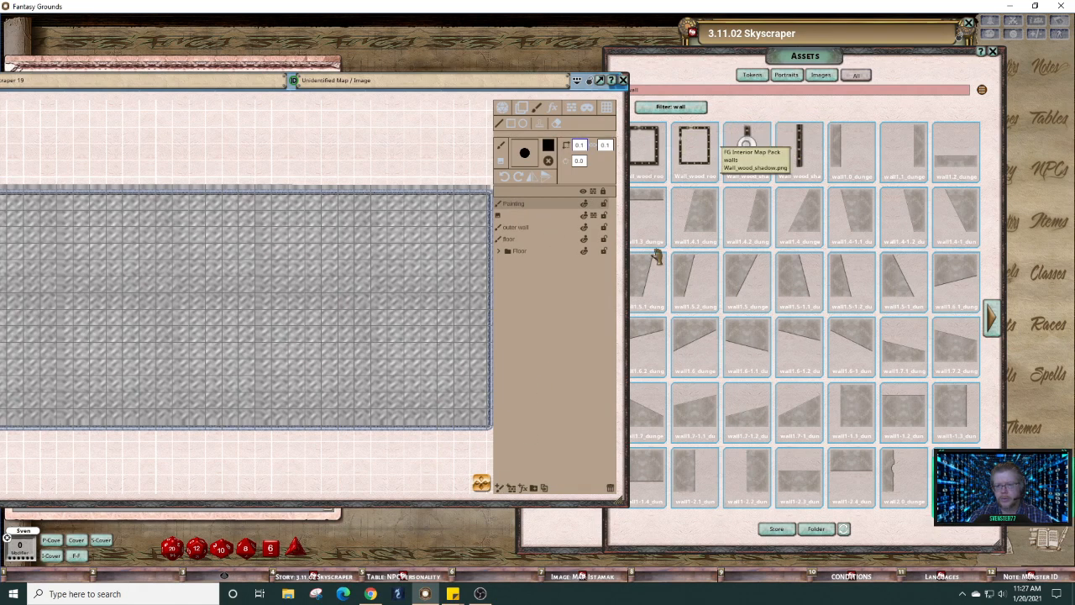
Step: Rename the new paint layer Walls and make it the active layer
double_click(520, 207)
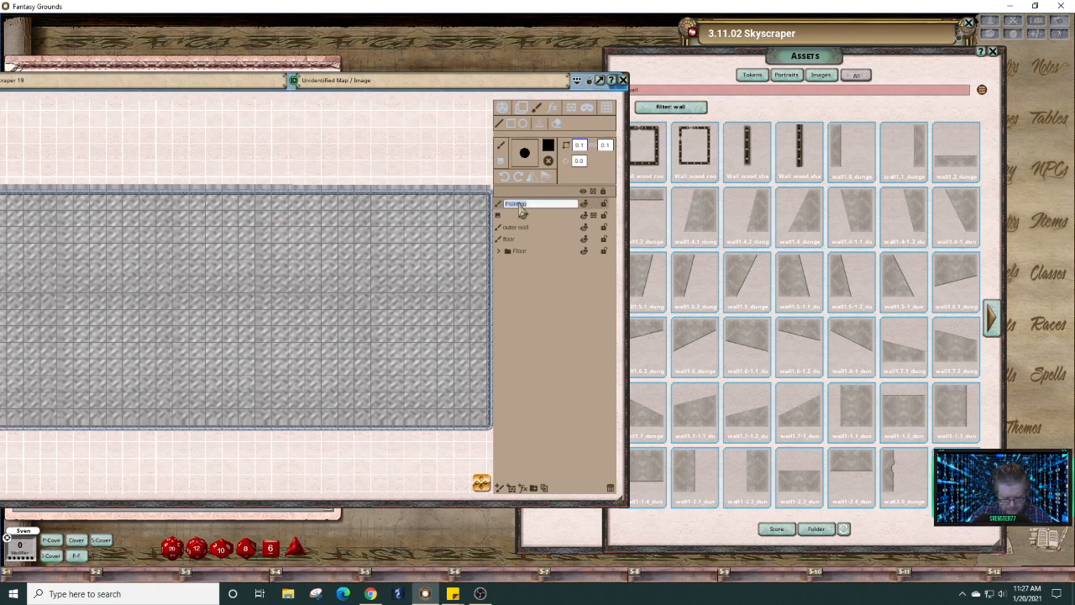
type("Walls")
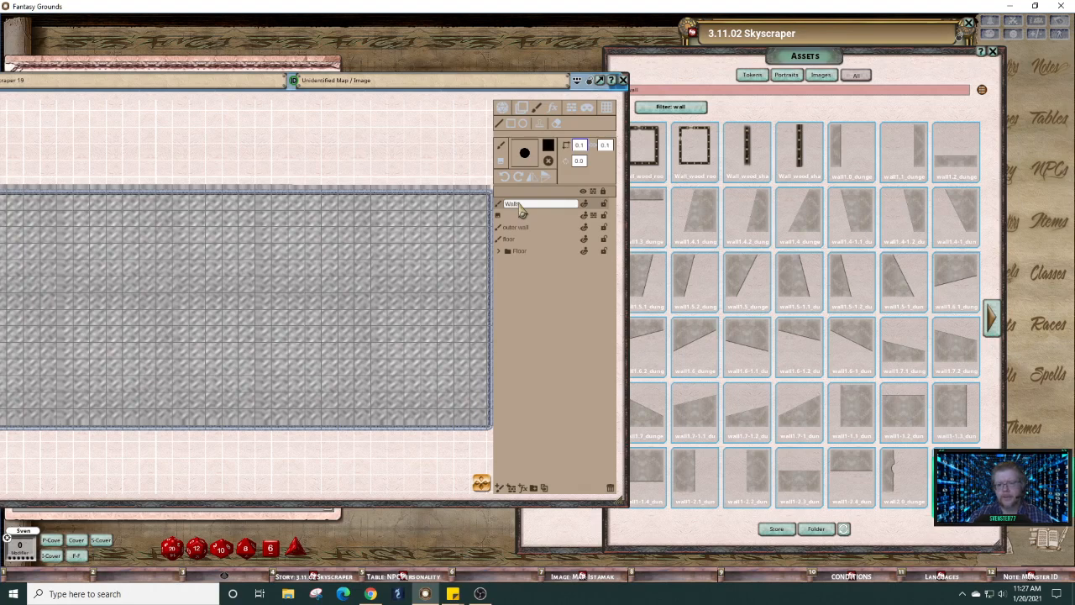
left_click(548, 218)
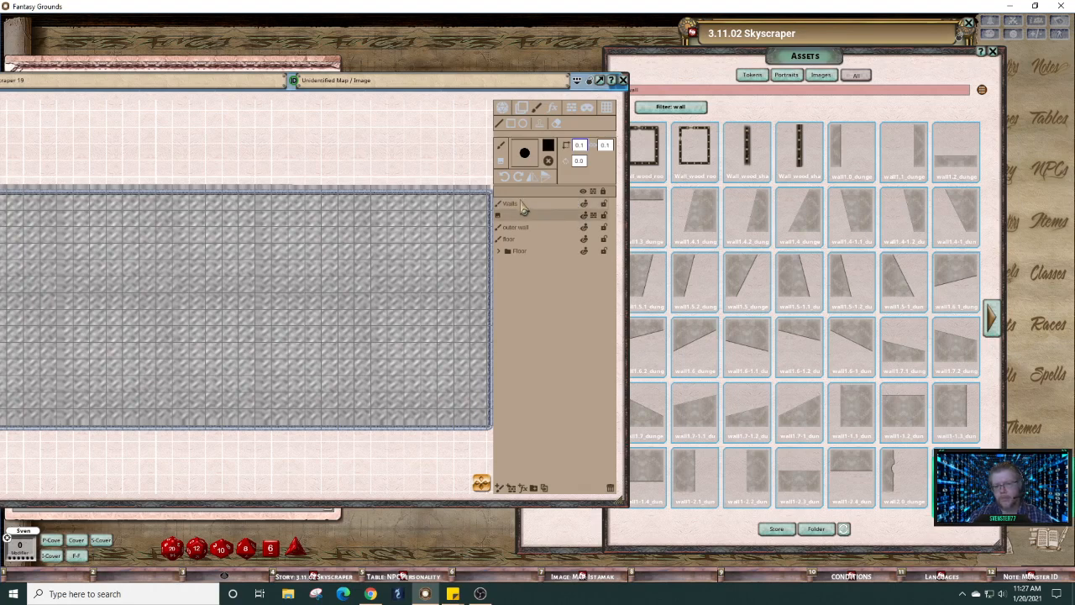
left_click(520, 205)
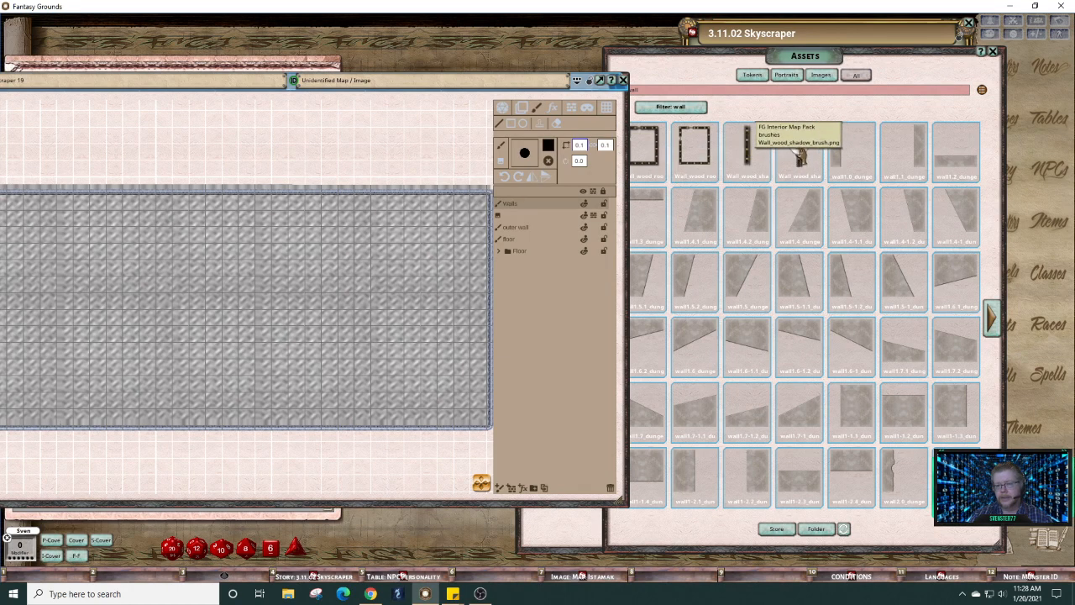
Step: Load the wooden shadow wall asset as the paint brush and undo a trial stroke drawn beside the floor
left_click(765, 134)
left_click_drag(554, 159, 525, 153)
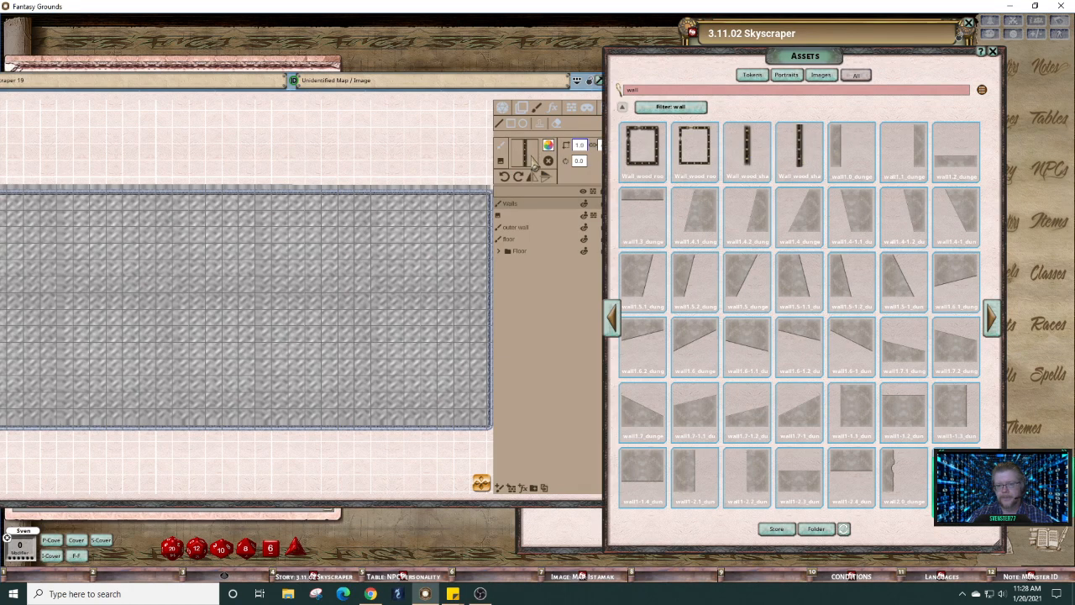
left_click(486, 487)
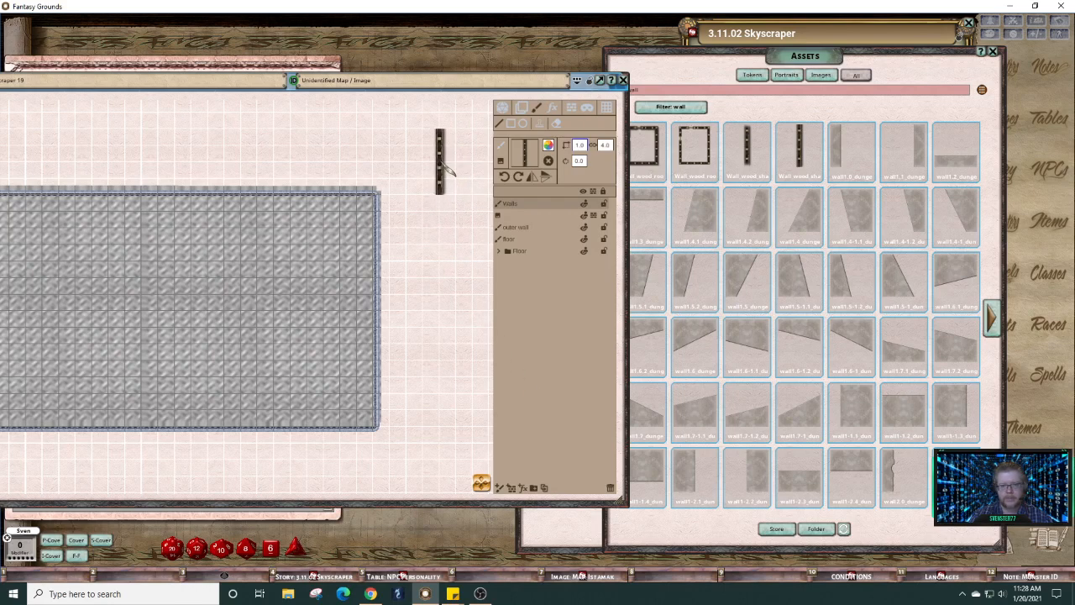
left_click_drag(440, 161, 452, 331)
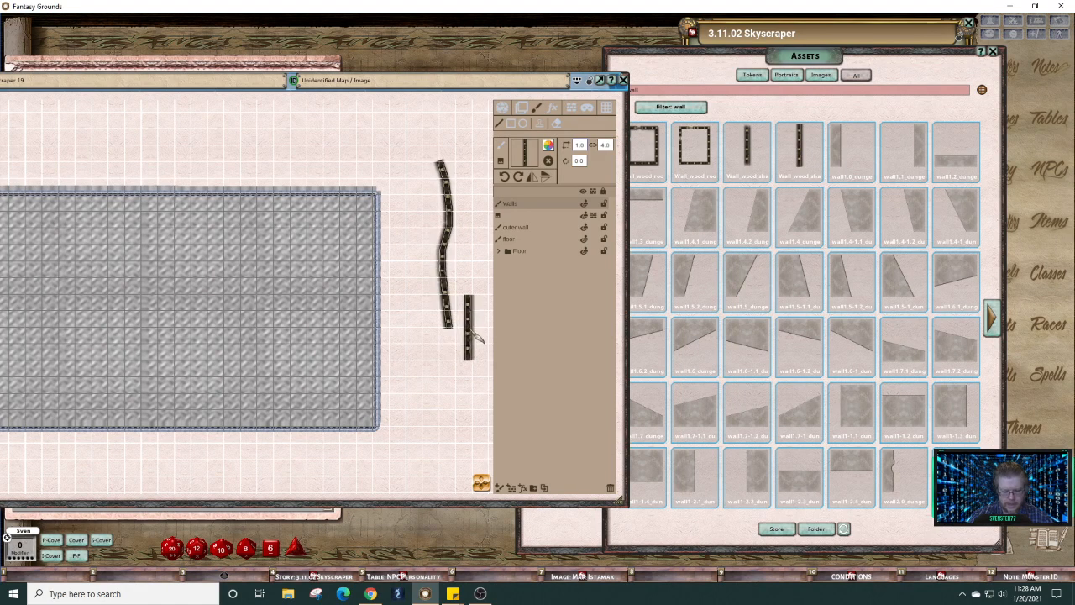
key("ctrl+z")
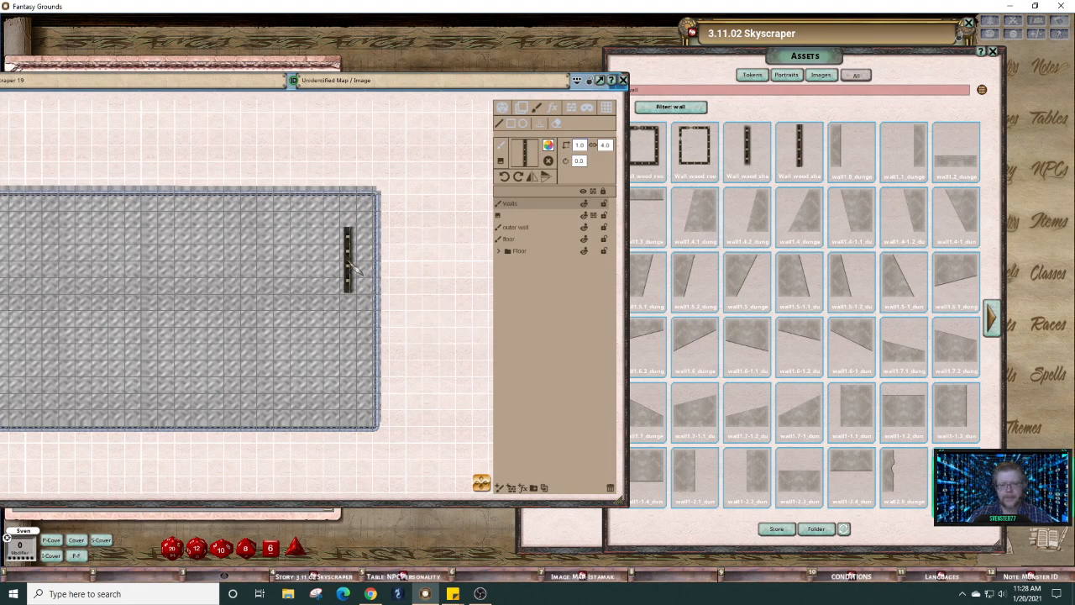
Step: Paint a vertical wall about two squares long down from the upper outer wall, three squares in from the floor's right edge
scroll(319, 252, "up", 2)
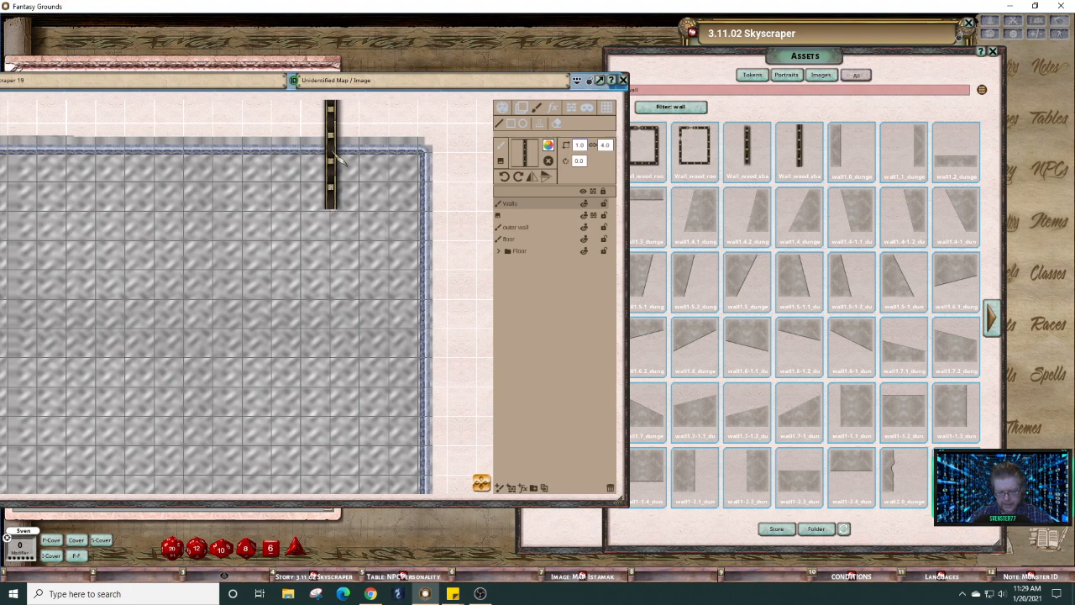
scroll(337, 159, "down", 3)
scroll(337, 159, "down", 10)
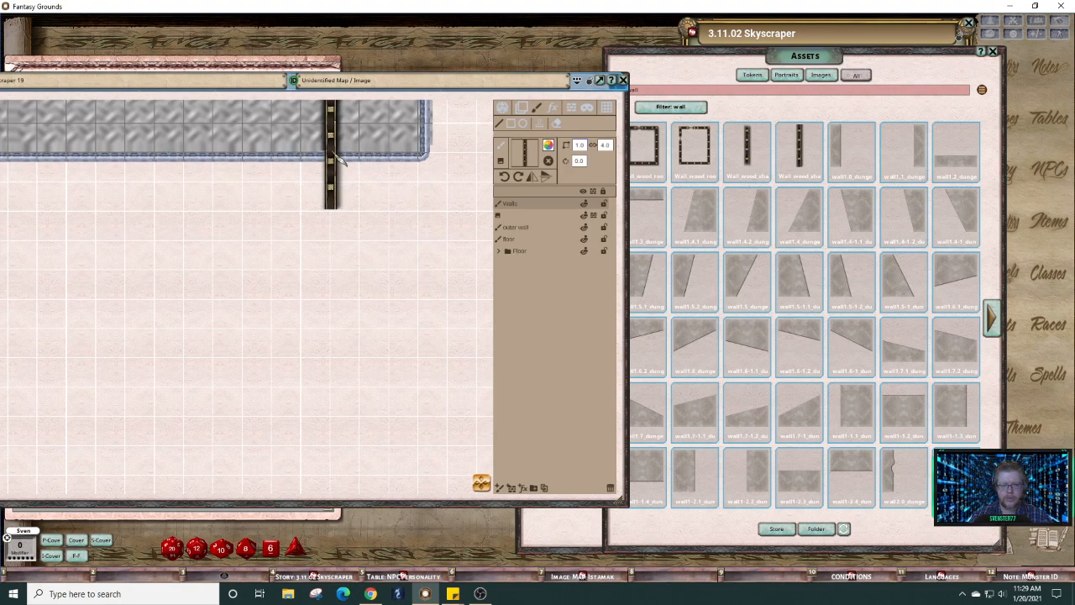
scroll(337, 159, "up", 9)
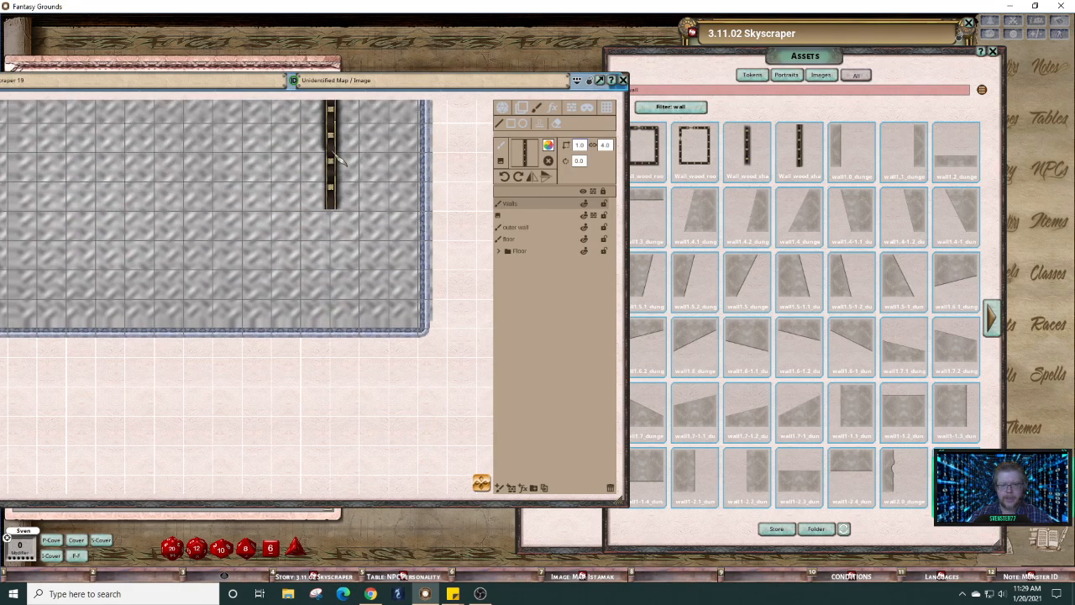
scroll(337, 159, "up", 3)
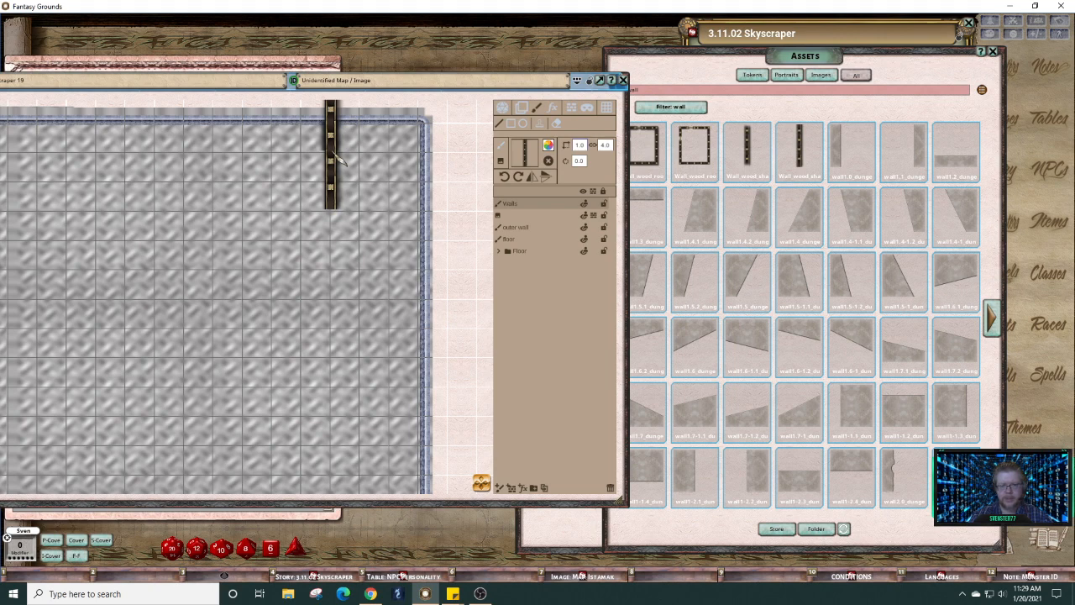
scroll(339, 159, "down", 1)
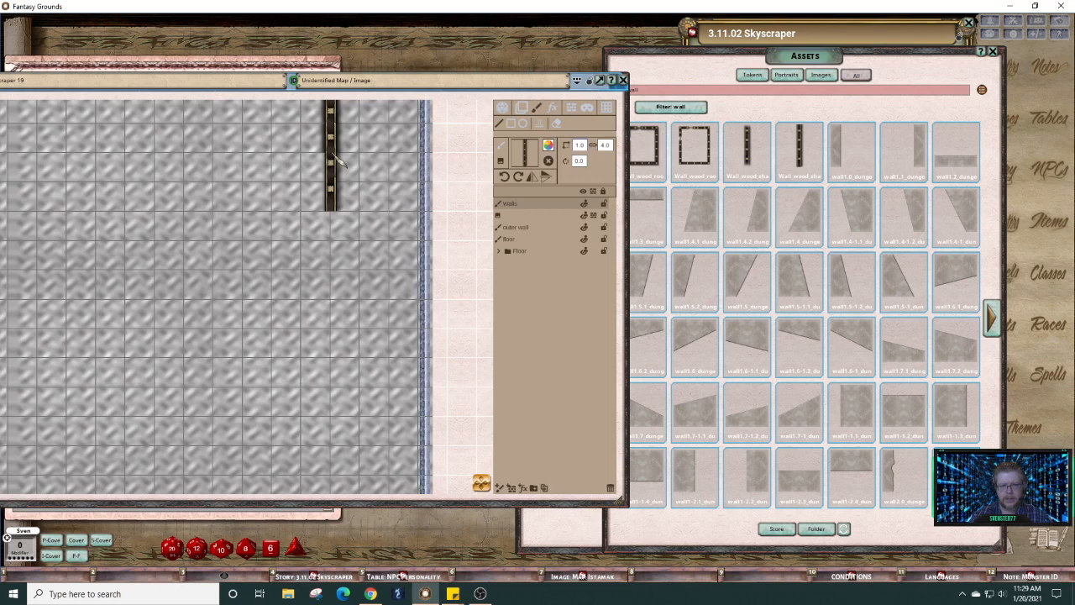
left_click(332, 154)
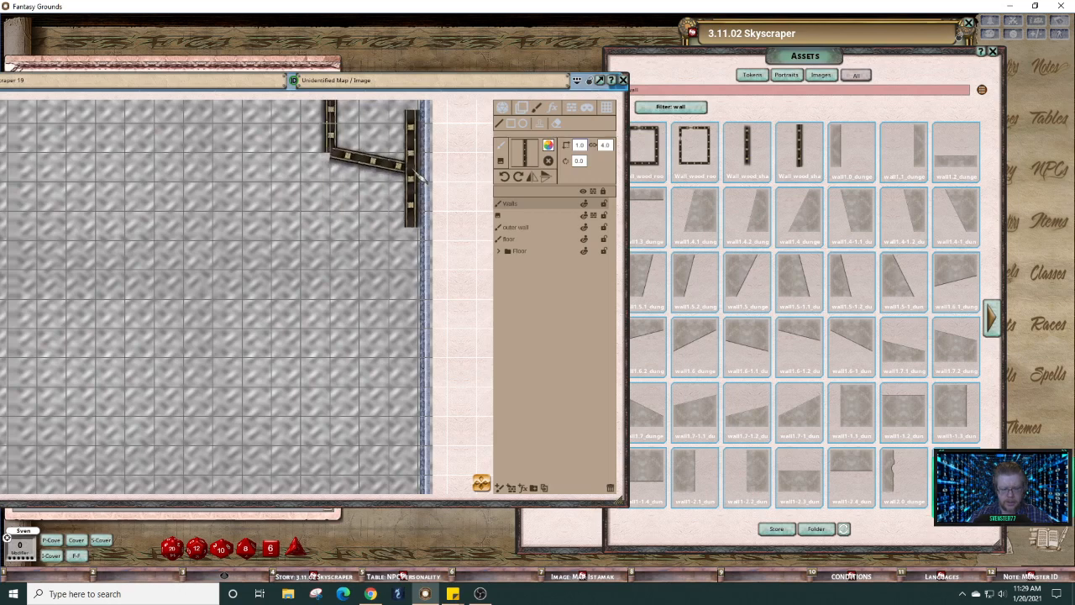
left_click_drag(418, 172, 450, 231)
Step: Continue the vertical wall below a one-square doorway gap, ending it two squares above the lower outer wall
scroll(450, 233, "down", 3)
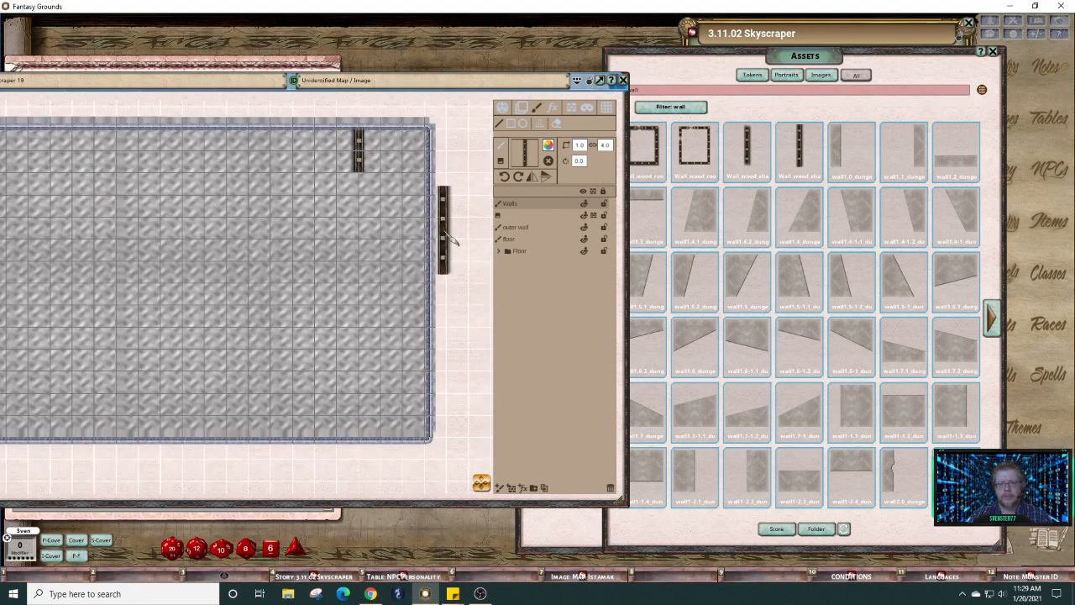
scroll(451, 239, "up", 3)
left_click_drag(450, 238, 301, 179)
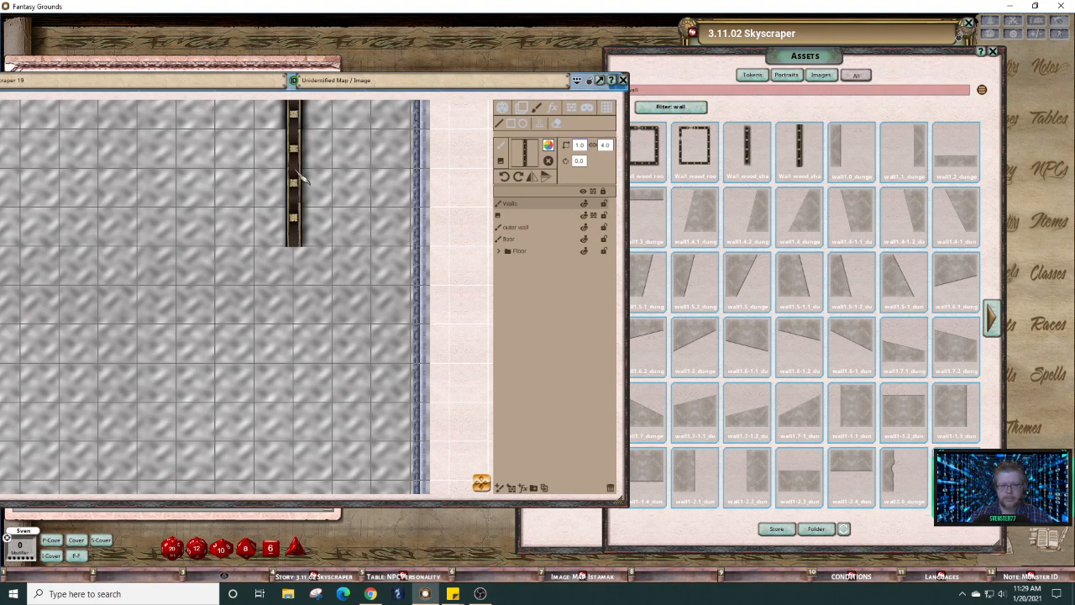
key("Down")
key("Down")
key("Down")
key("Down")
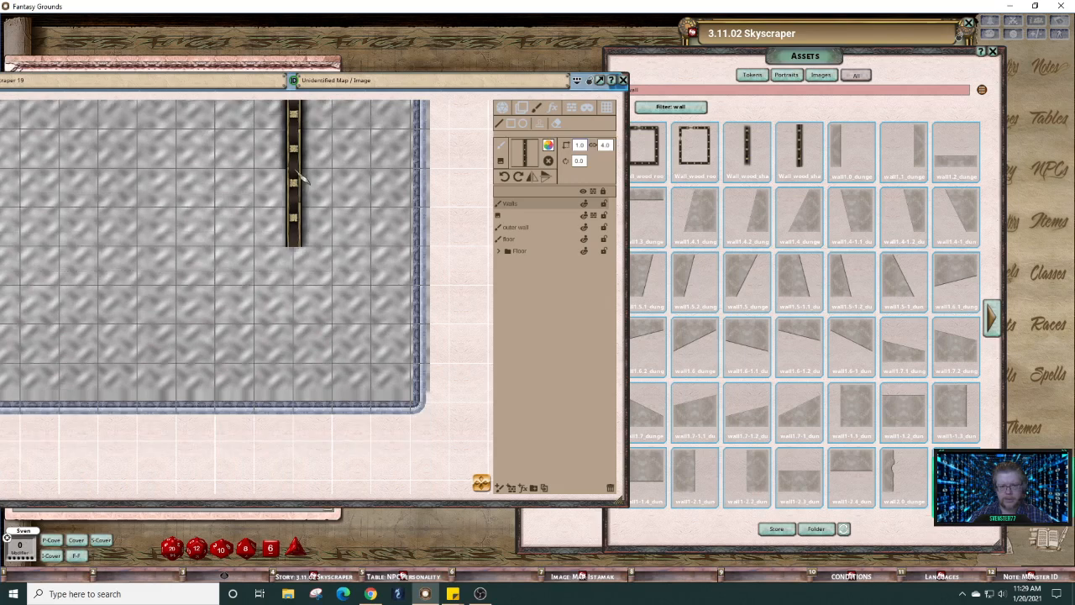
key("Down")
key("Down")
key("Down")
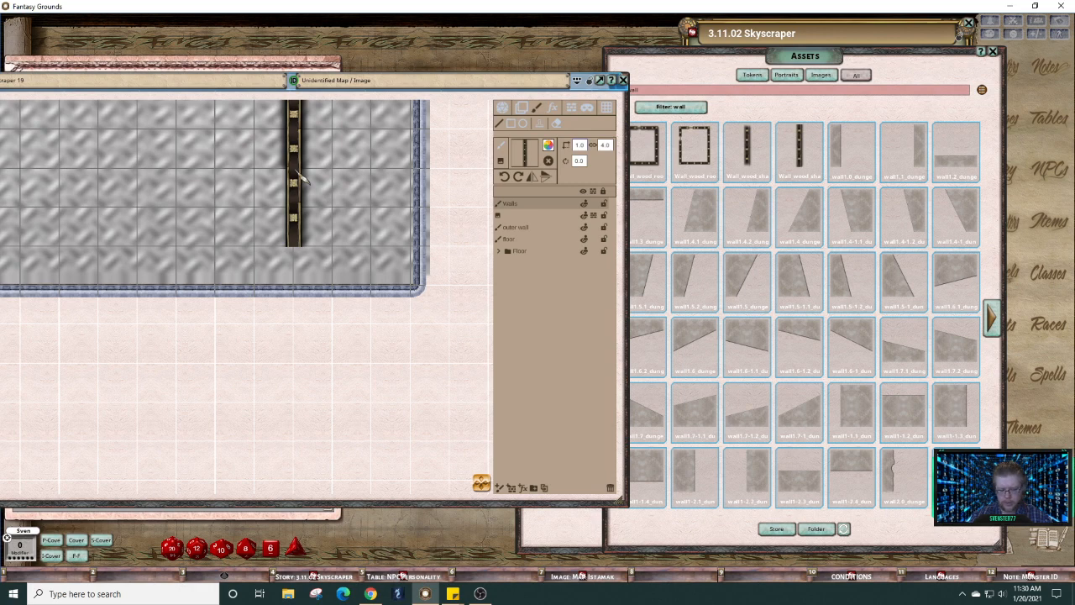
key("Down")
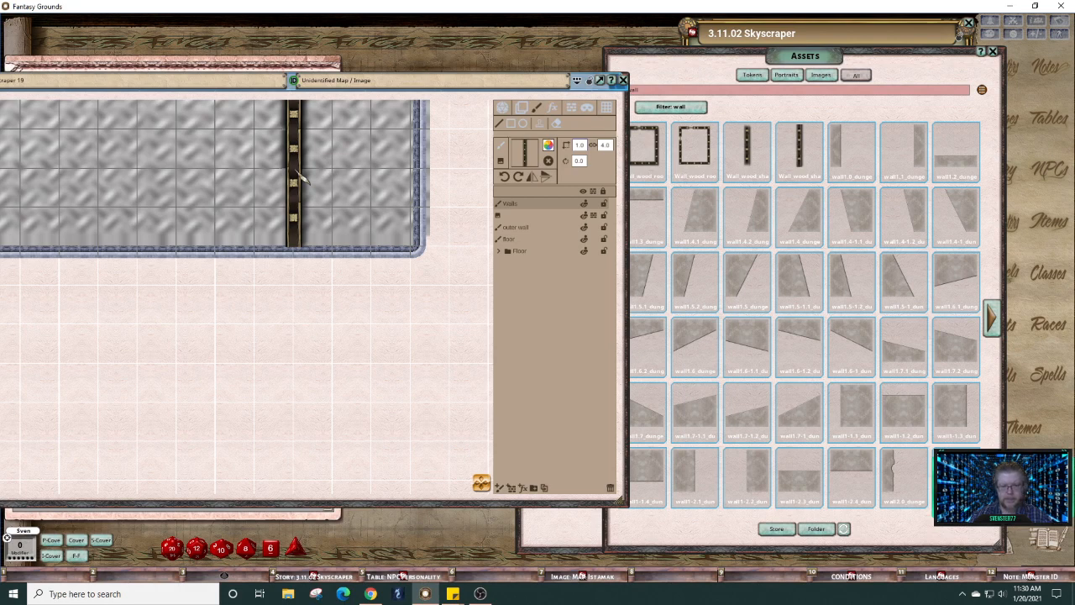
Step: Leave another one-square gap and paint a one-square wall stub down to the lower outer wall
key("Down")
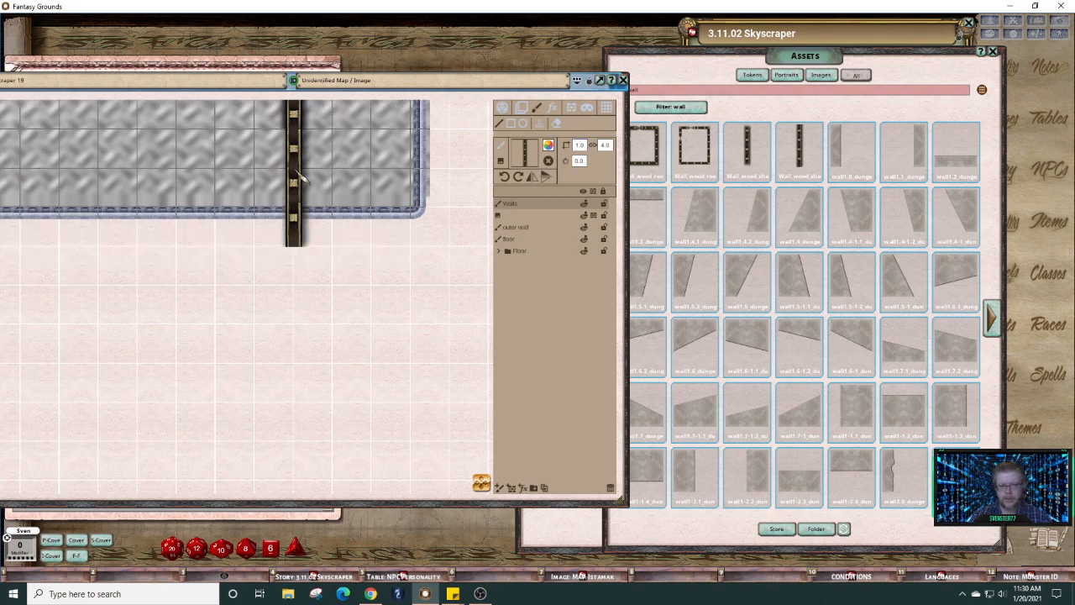
key("Down")
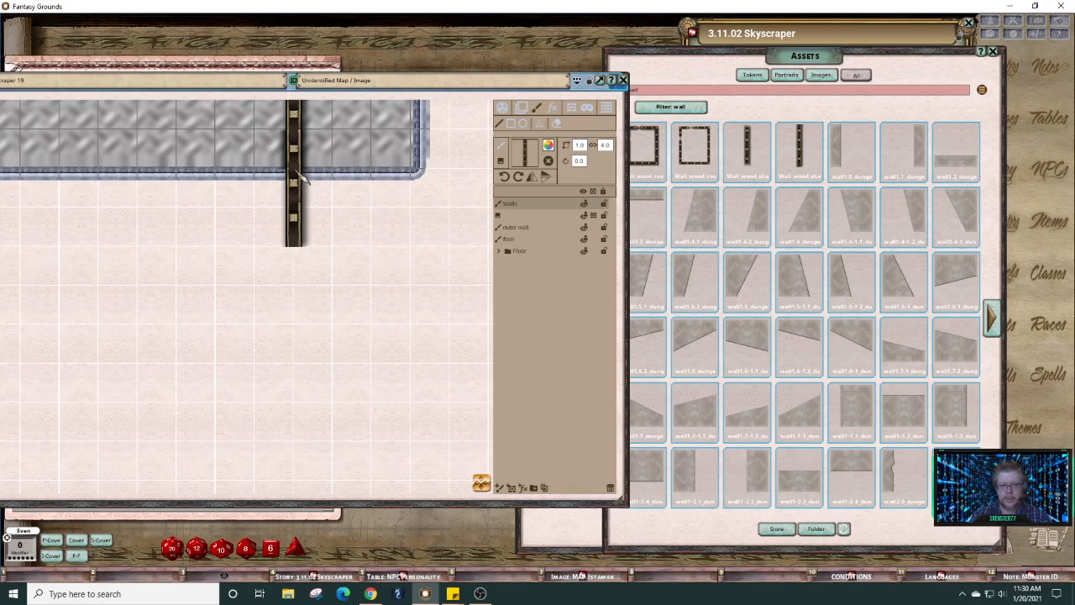
left_click_drag(302, 172, 373, 382)
scroll(424, 240, "down", 5)
scroll(482, 483, "up", 3)
scroll(401, 387, "up", 4)
scroll(401, 386, "up", 2)
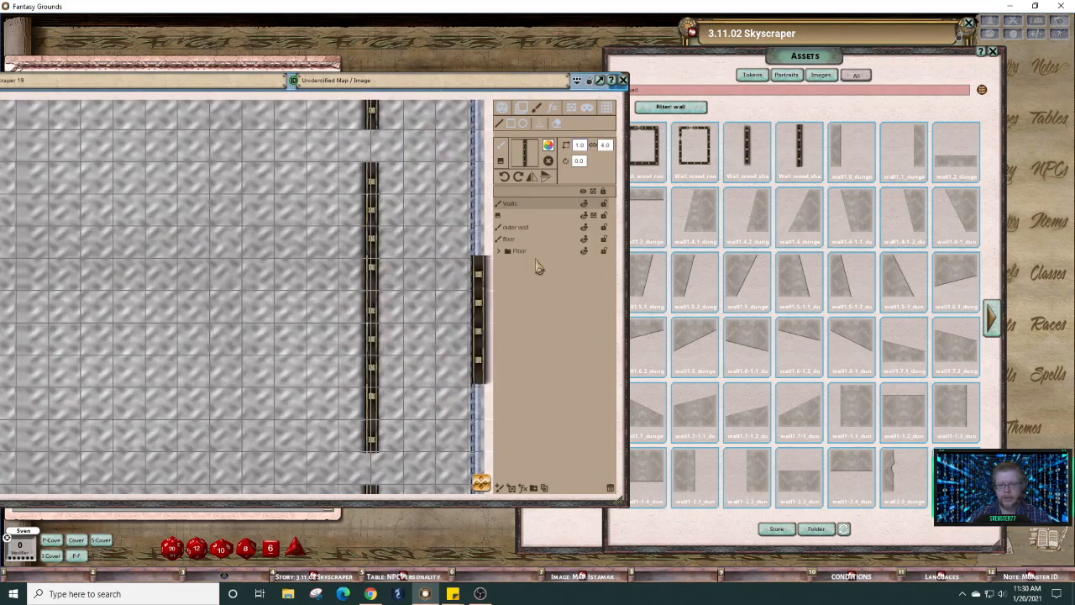
Step: Make the map's white grid semi-transparent with an alpha of 130 and return to paint mode
left_click(606, 107)
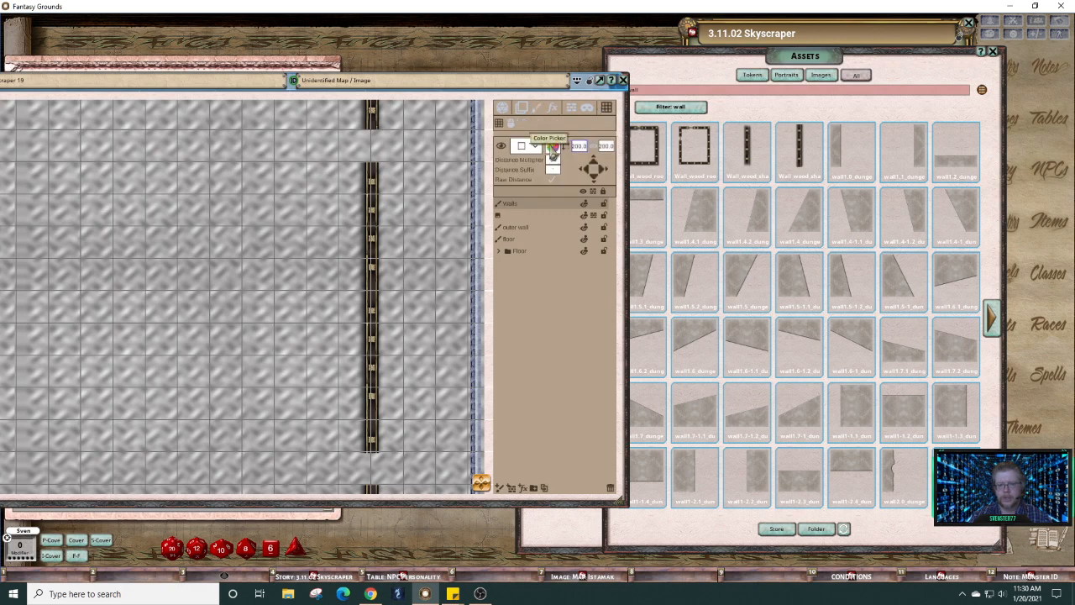
left_click(552, 146)
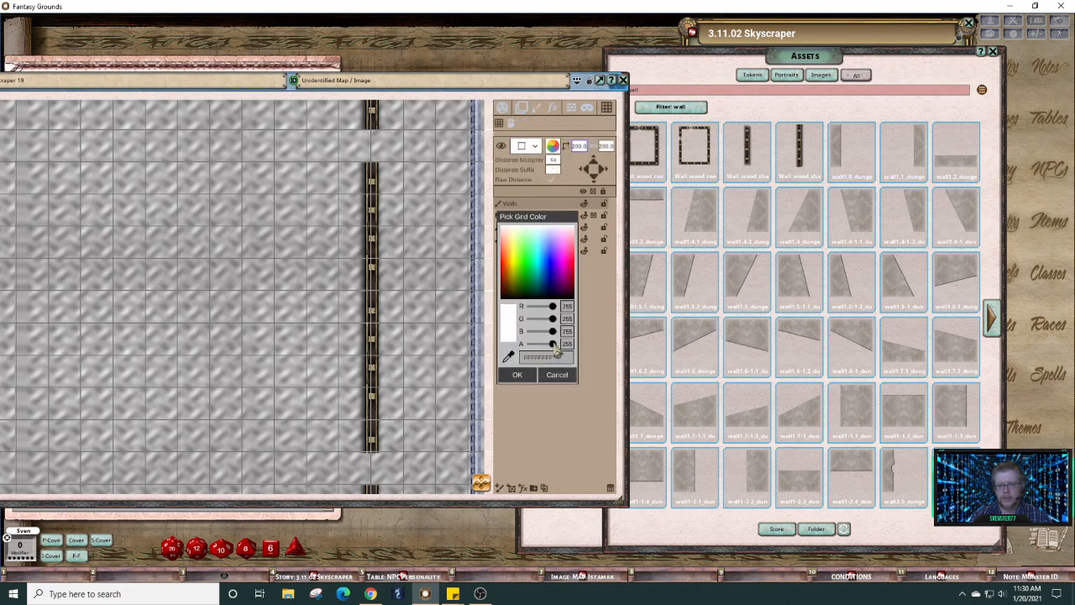
left_click_drag(551, 344, 543, 345)
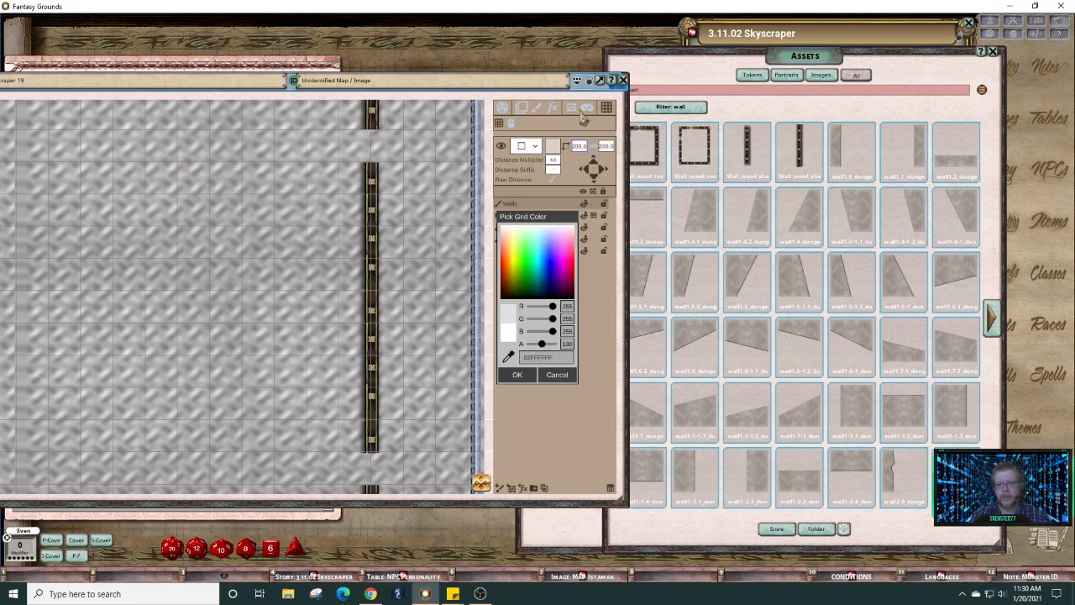
left_click(536, 109)
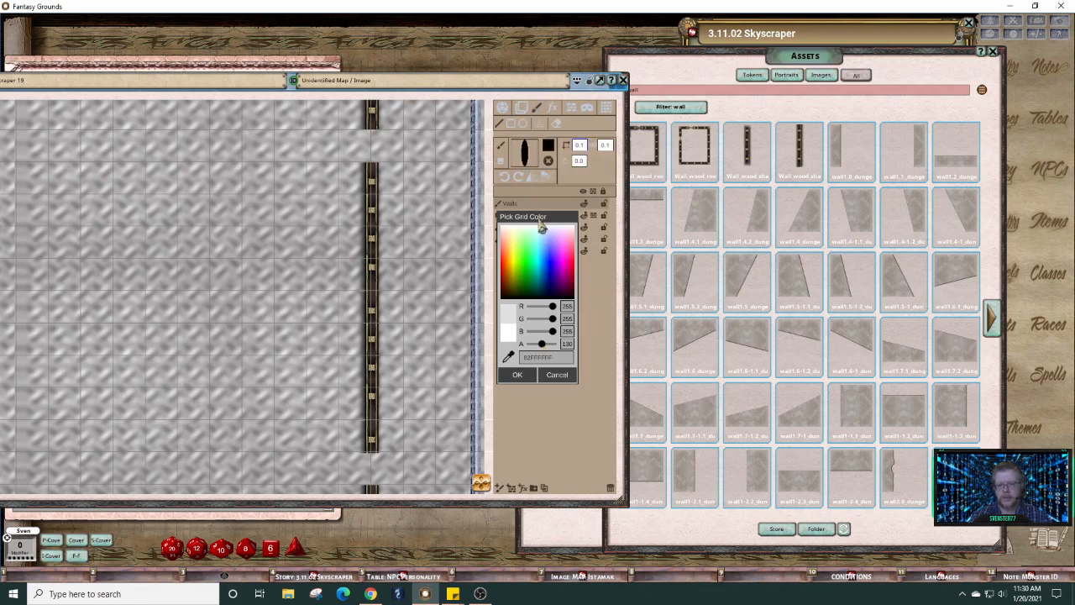
left_click(527, 377)
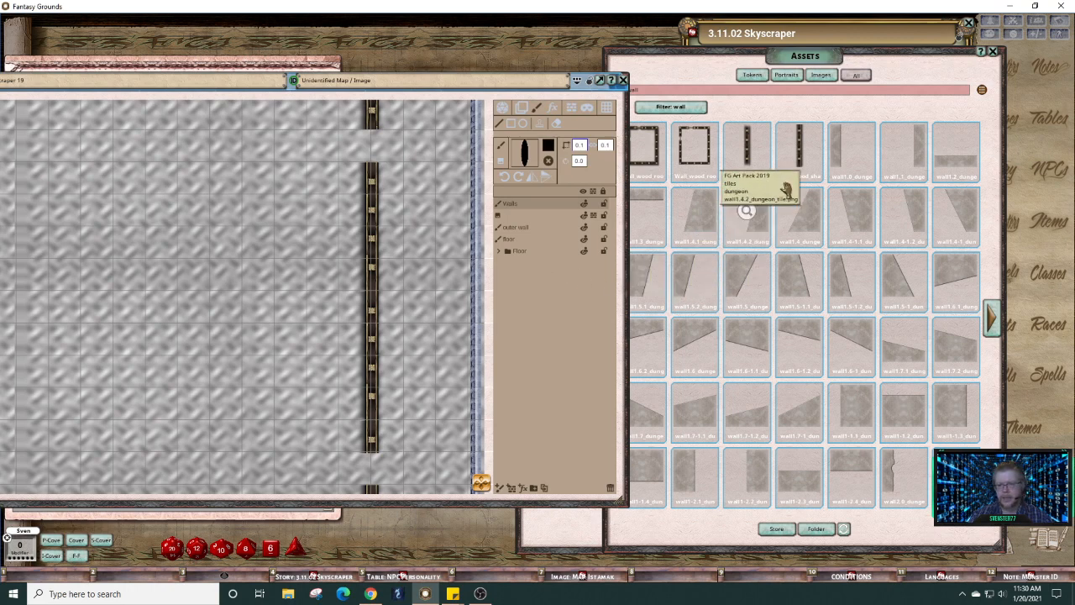
Step: Reload the wooden shadow wall brush and paint a vertical wall across the floor's full height, four squares left of the gapped wall
left_click(729, 155)
left_click_drag(729, 155, 526, 155)
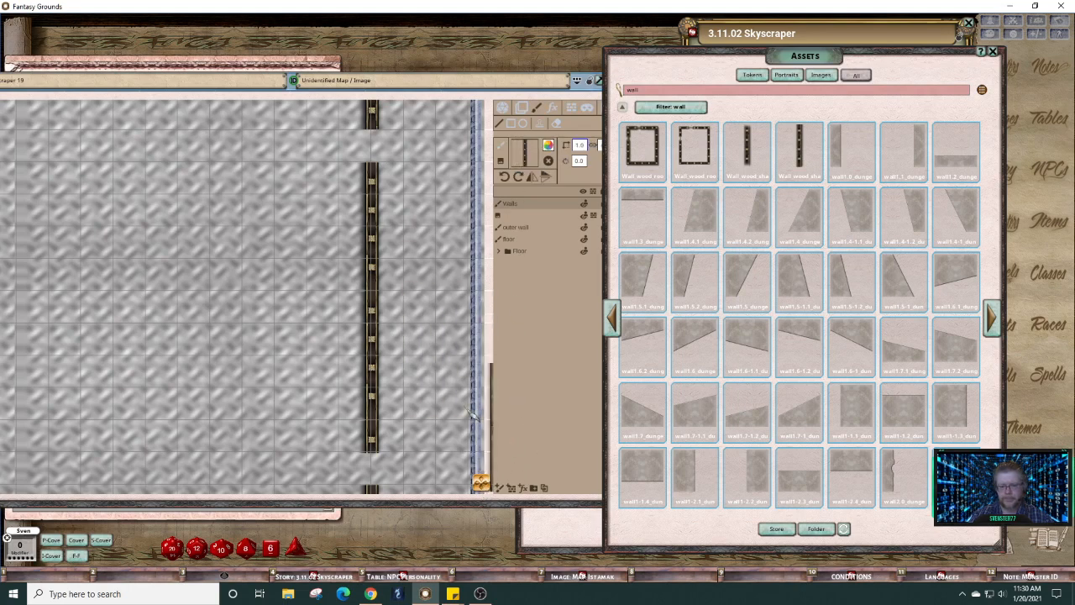
scroll(474, 411, "down", 3)
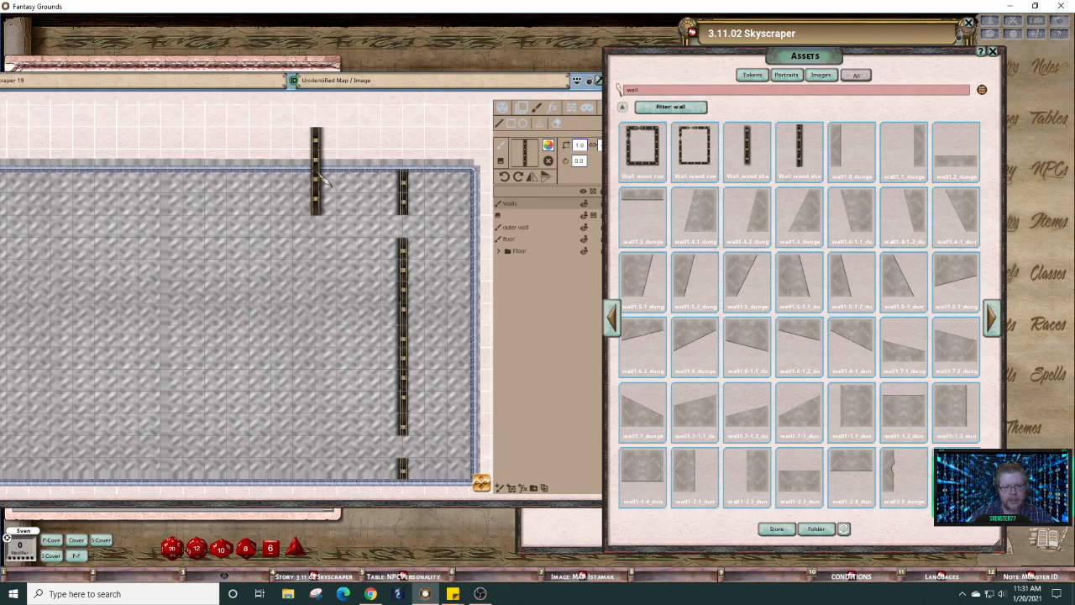
scroll(323, 178, "up", 2)
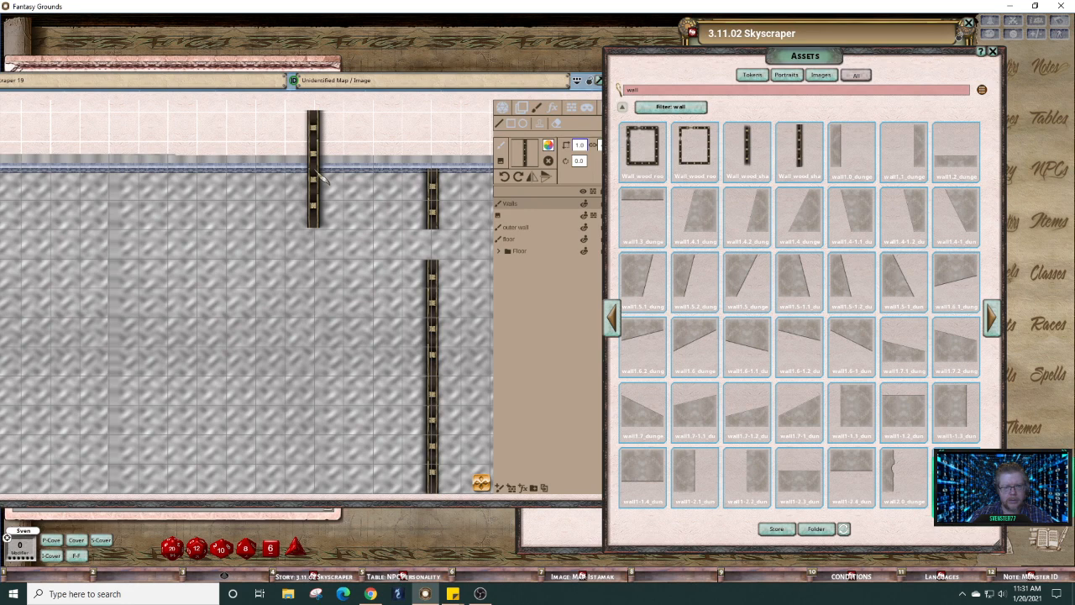
left_click(319, 178)
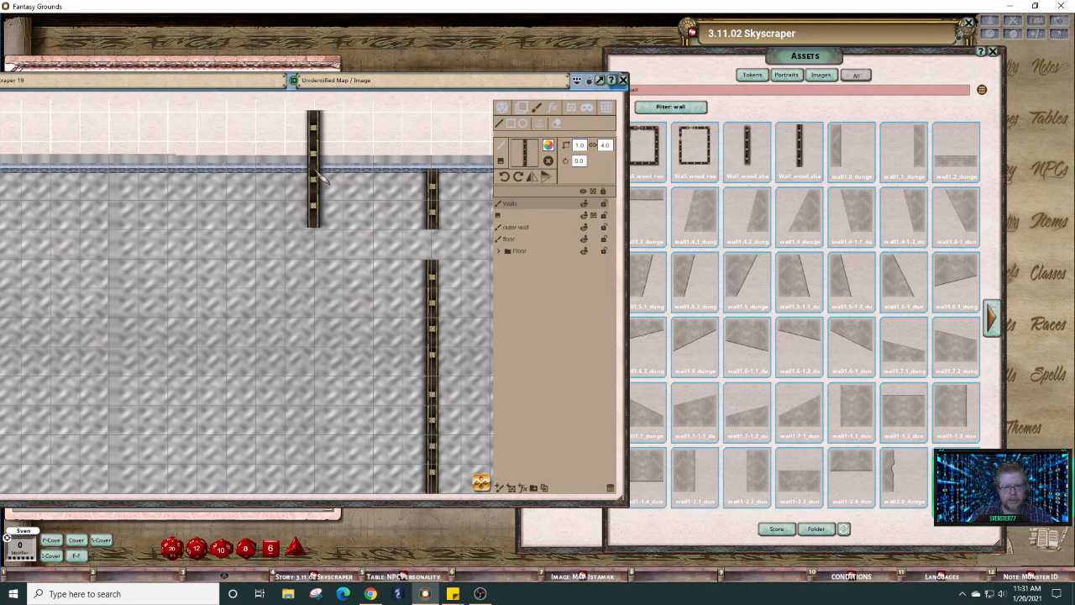
scroll(319, 177, "down", 5)
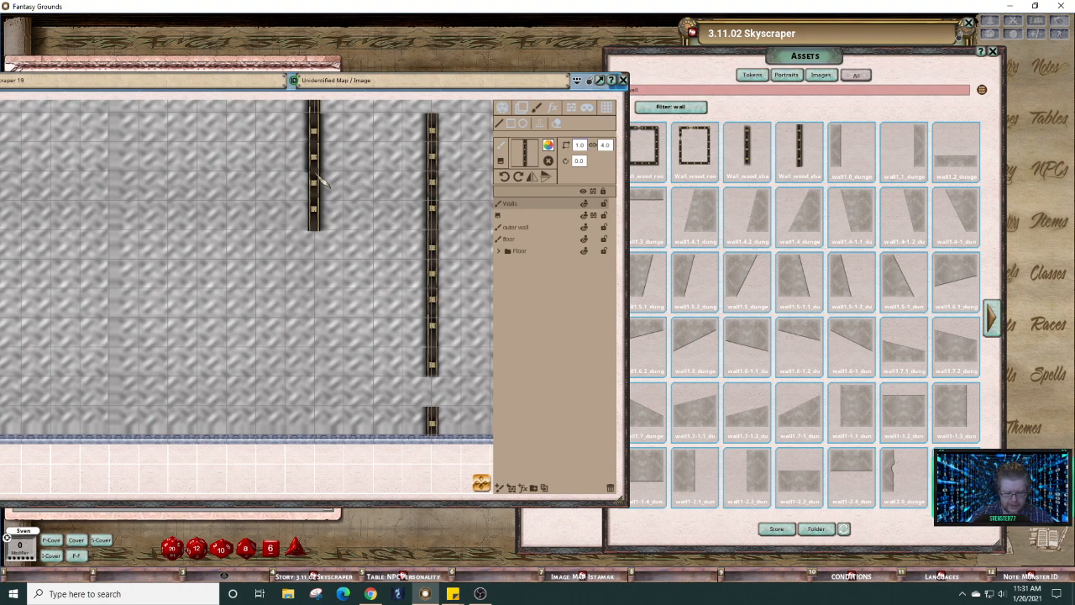
scroll(320, 180, "down", 2)
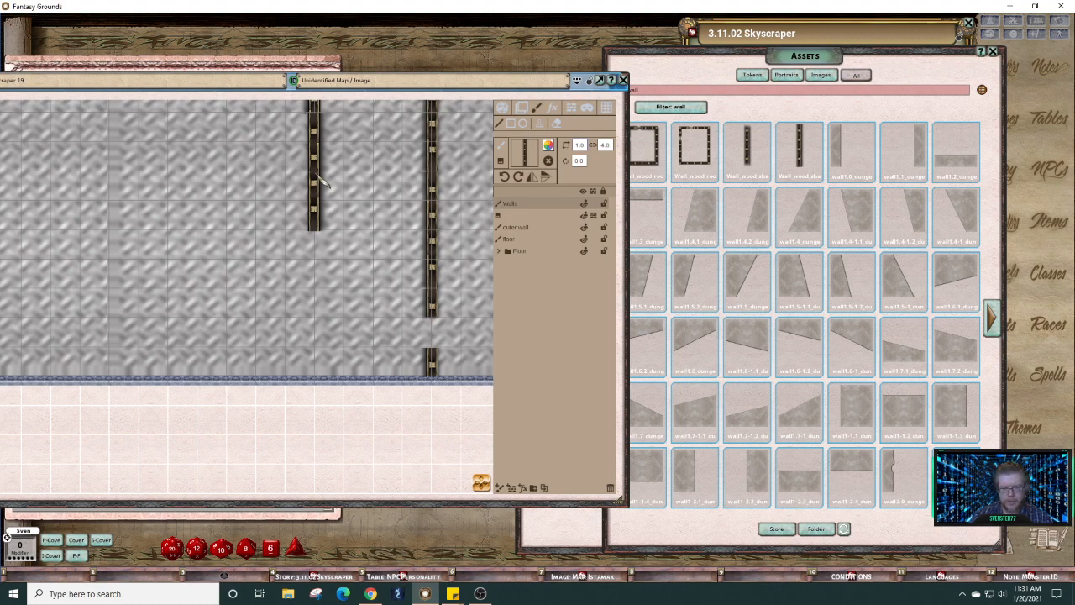
scroll(320, 180, "down", 5)
scroll(320, 180, "down", 2)
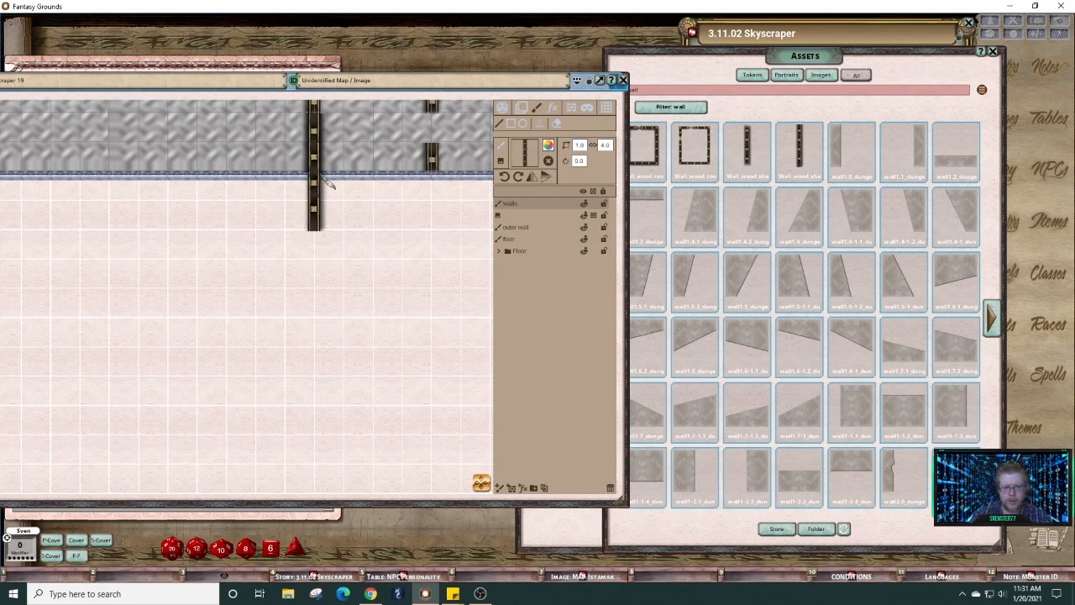
scroll(404, 278, "up", 3)
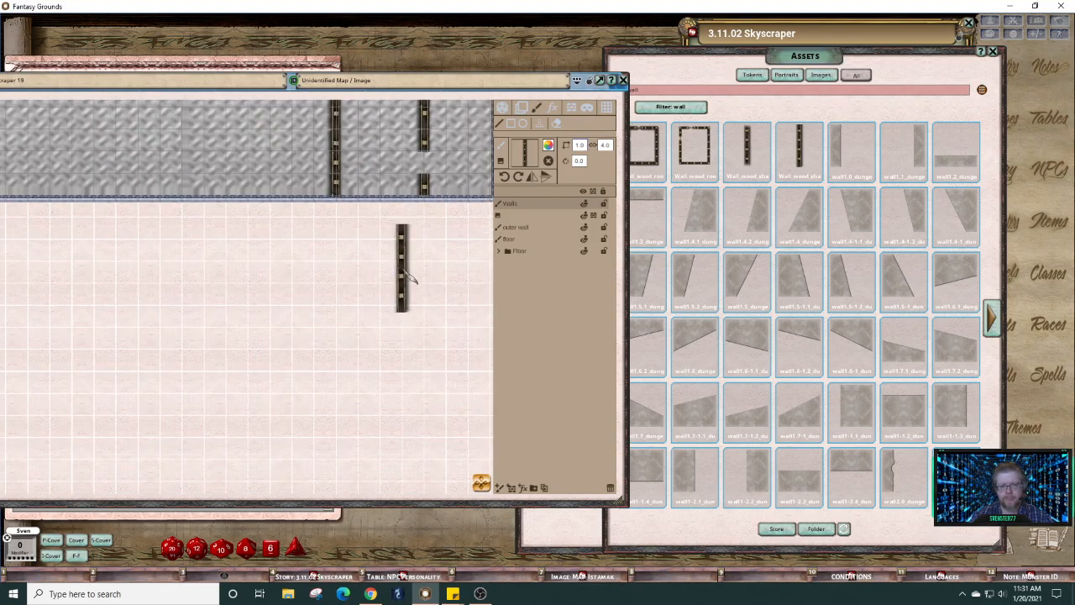
Step: Try to paint a short wooden wall bend near the upper-left corner of the floor, and undo the last stroke
scroll(404, 278, "down", 3)
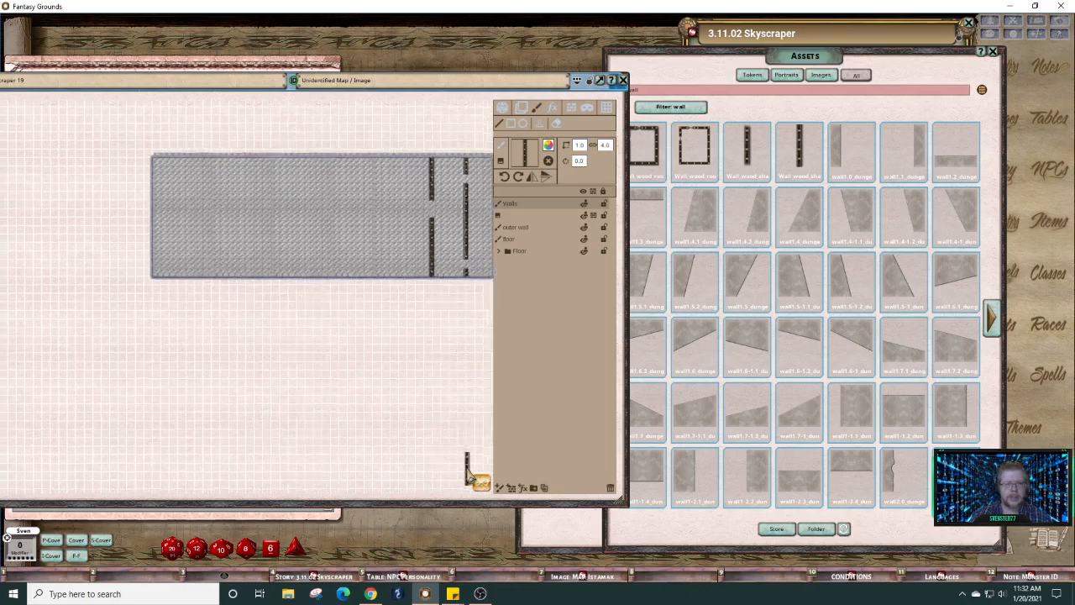
scroll(327, 309, "up", 5)
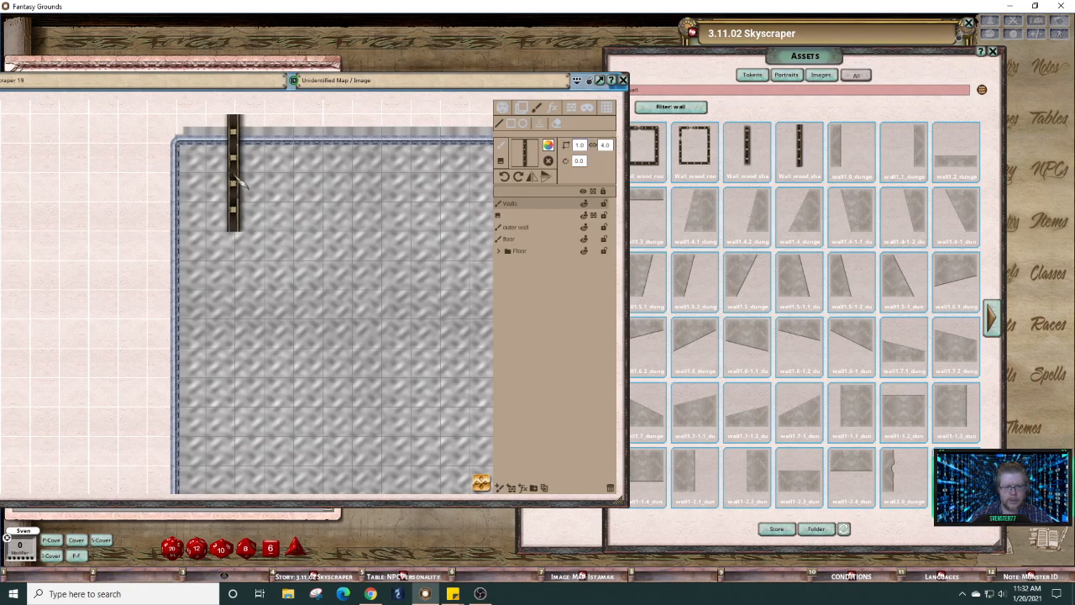
scroll(238, 181, "down", 2)
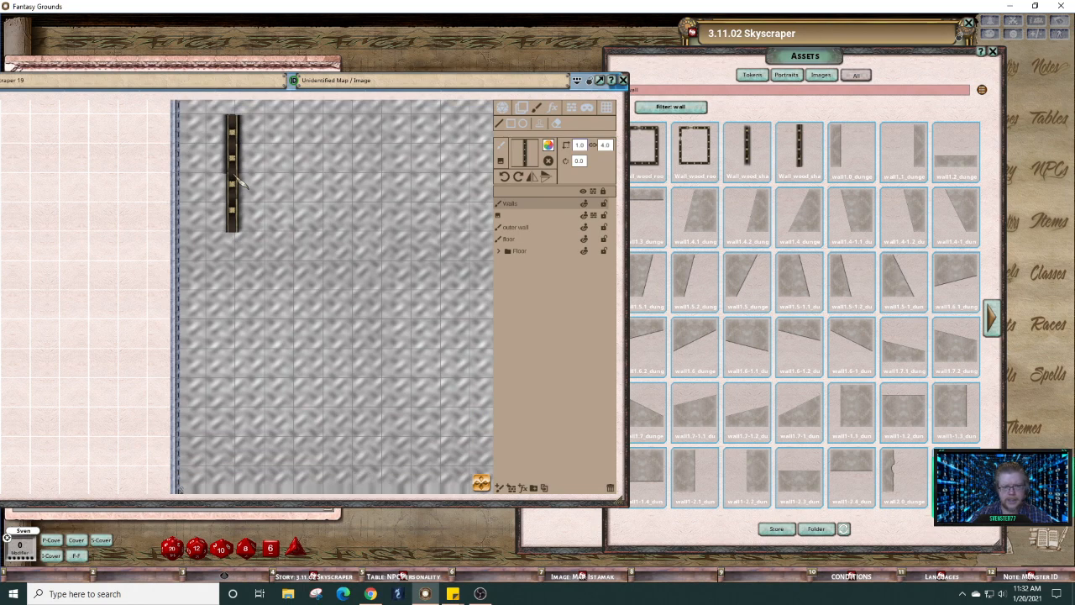
left_click(239, 179)
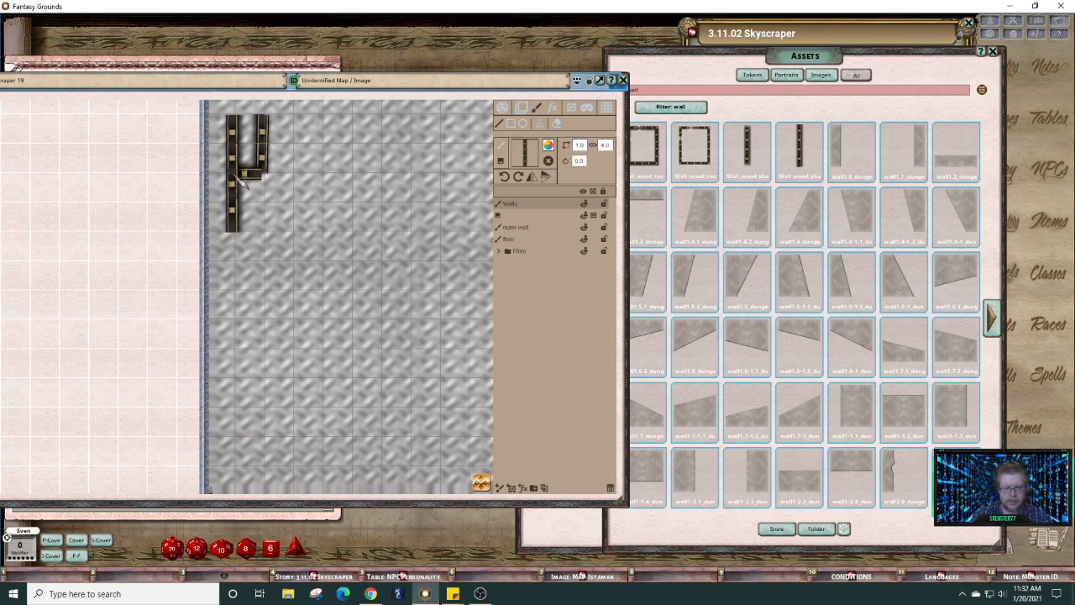
scroll(238, 178, "up", 1)
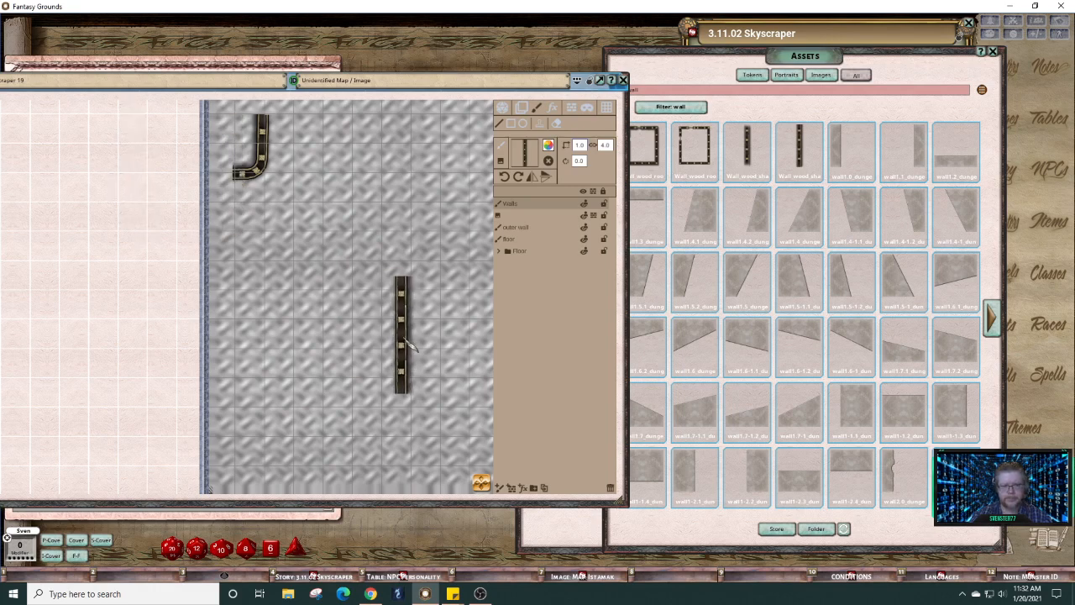
scroll(406, 344, "down", 1)
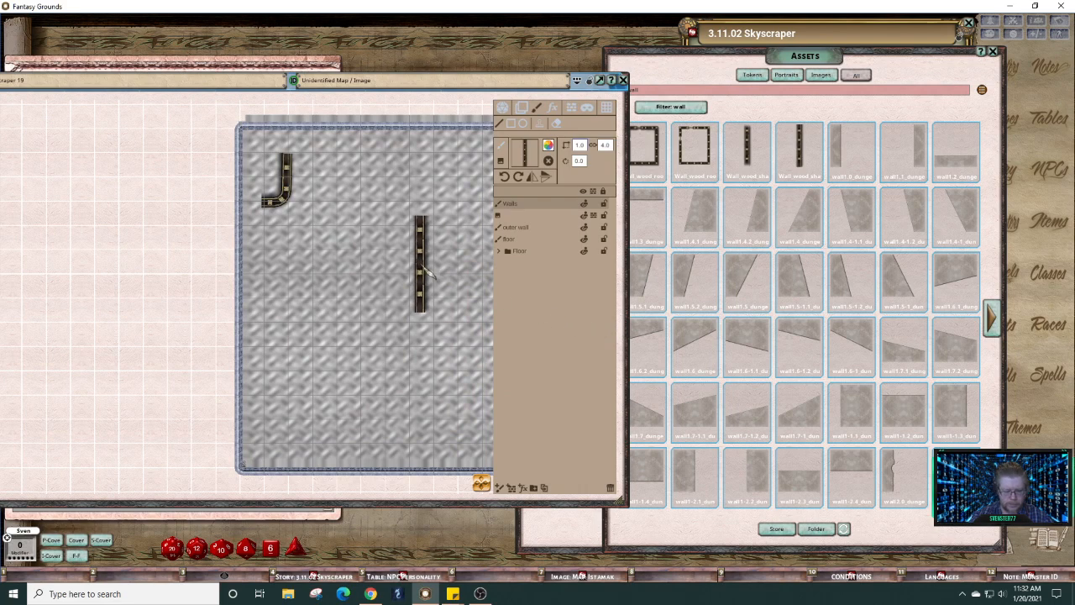
key("ctrl+z")
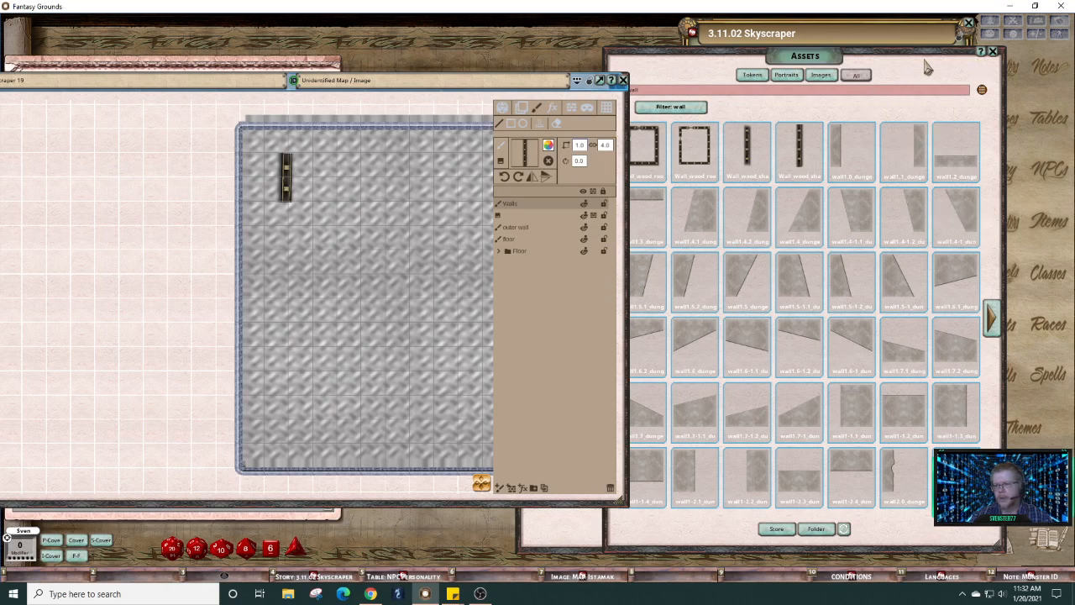
Step: Go to the Eighth Floor section of the 3.11.02 Skyscraper story and open its Eighth Floor image
left_click(912, 35)
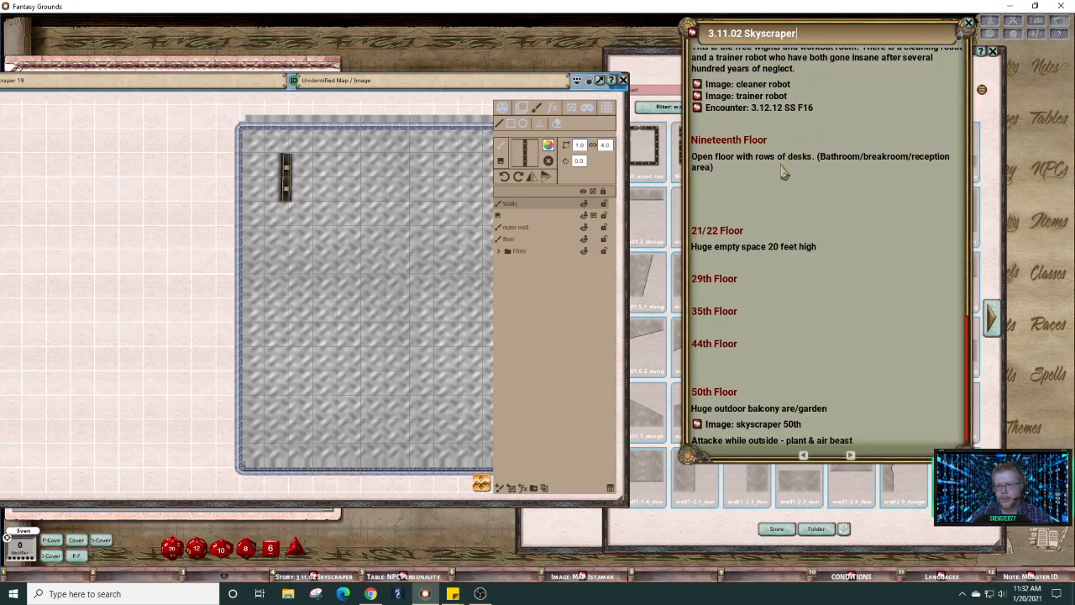
scroll(776, 232, "up", 6)
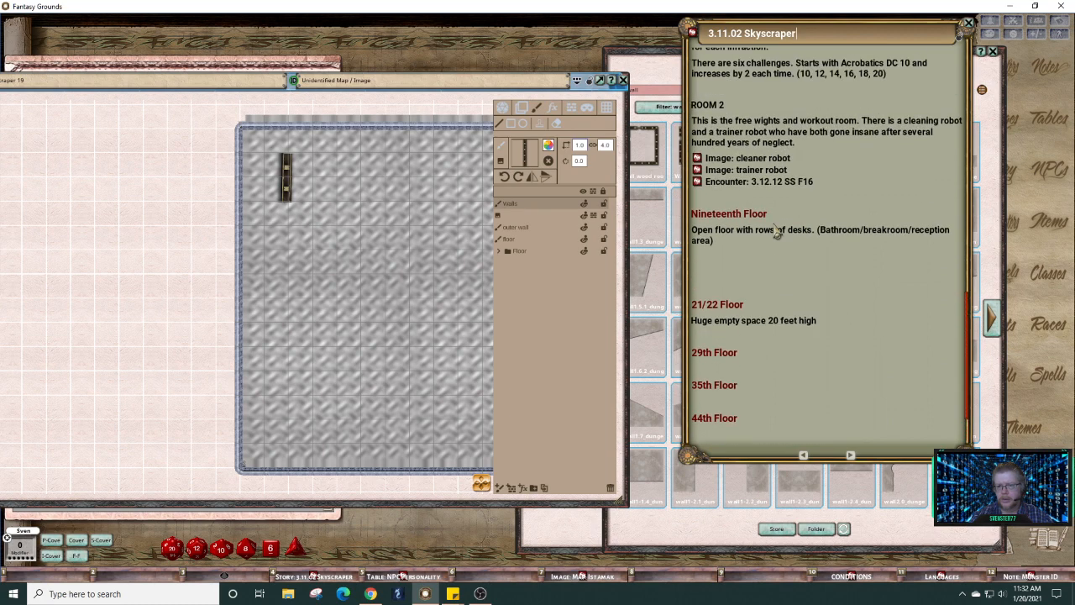
scroll(776, 232, "up", 5)
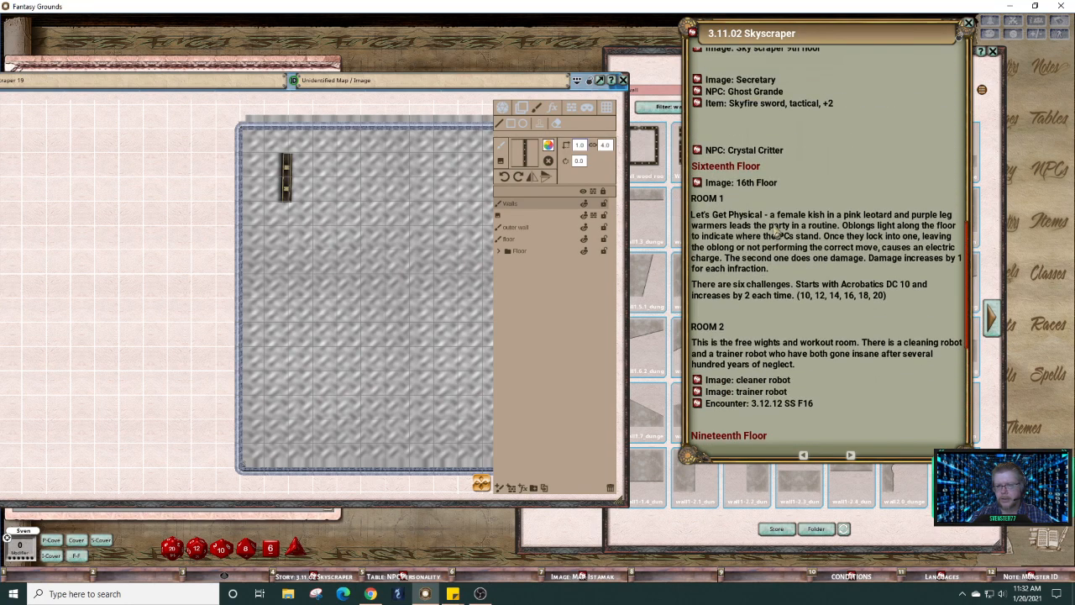
scroll(776, 232, "up", 3)
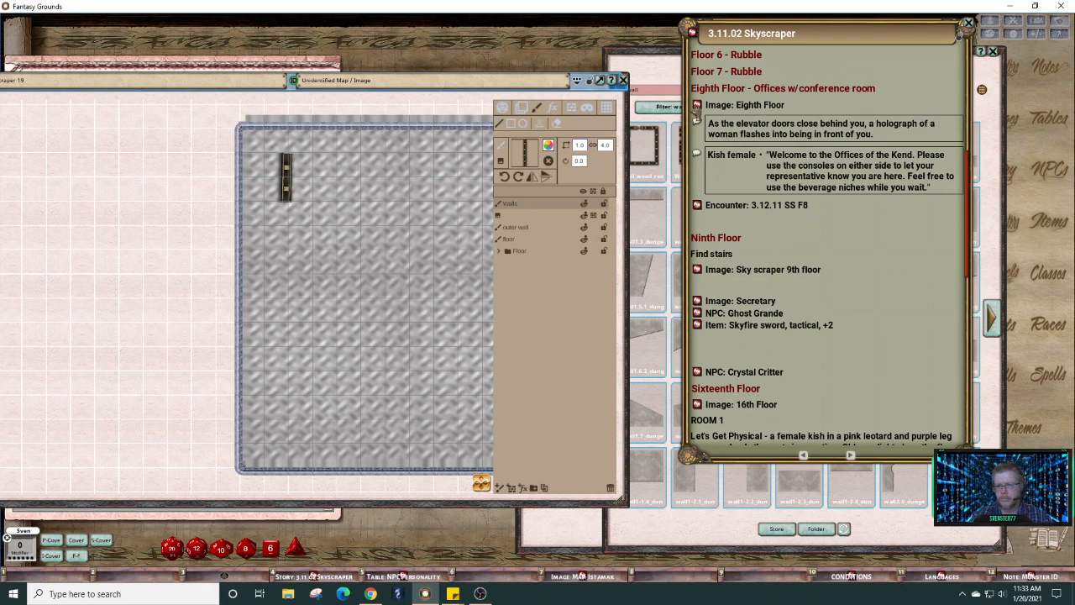
left_click(697, 108)
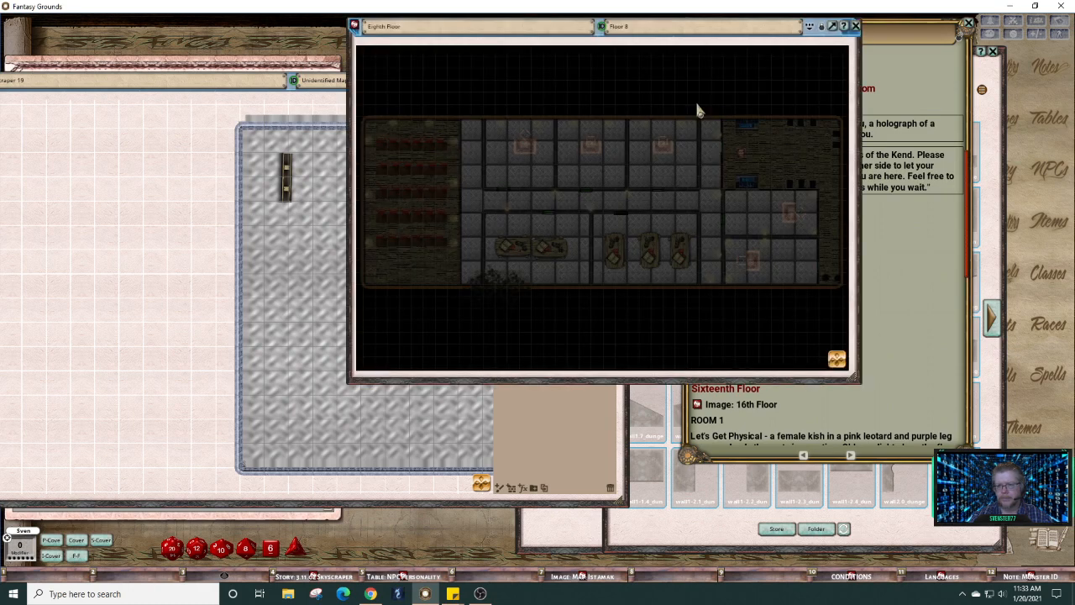
Step: Unlock the Eighth Floor map, disable its line of sight, examine the layout across the floor, and close it
left_click(837, 361)
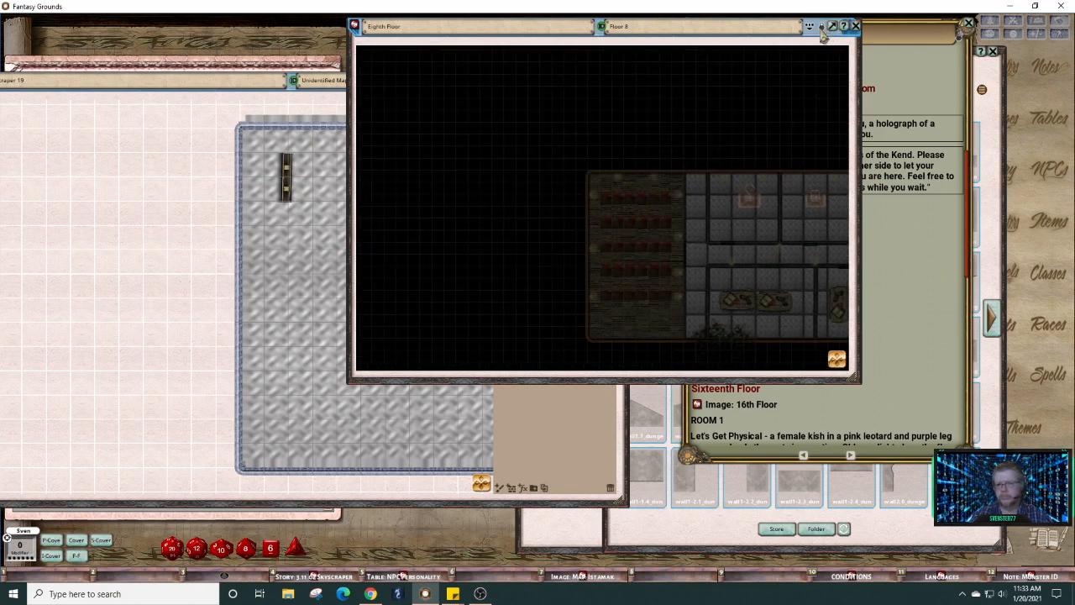
left_click(821, 27)
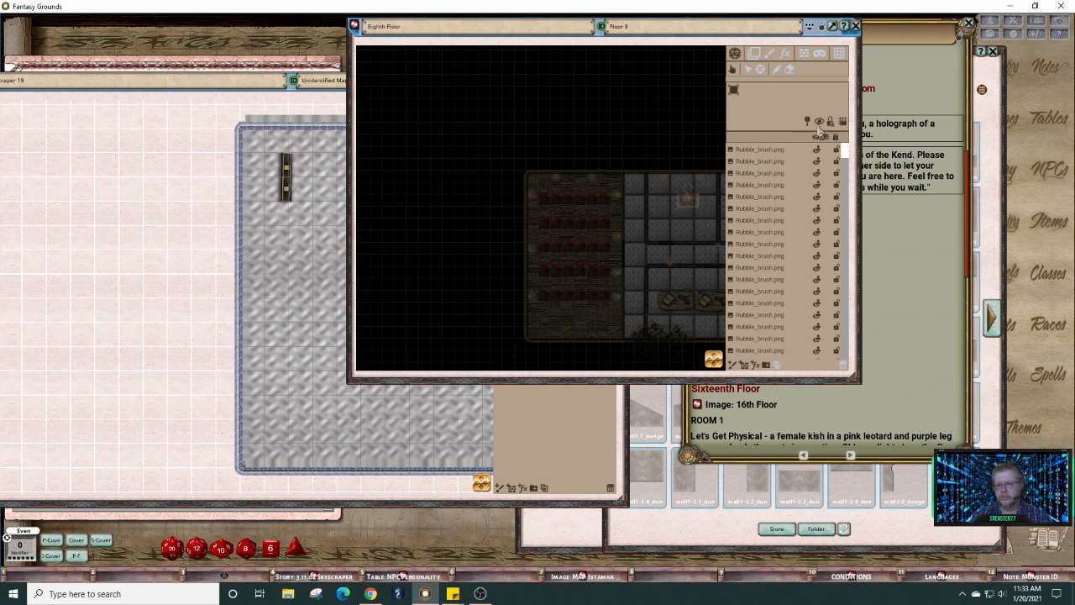
left_click(818, 123)
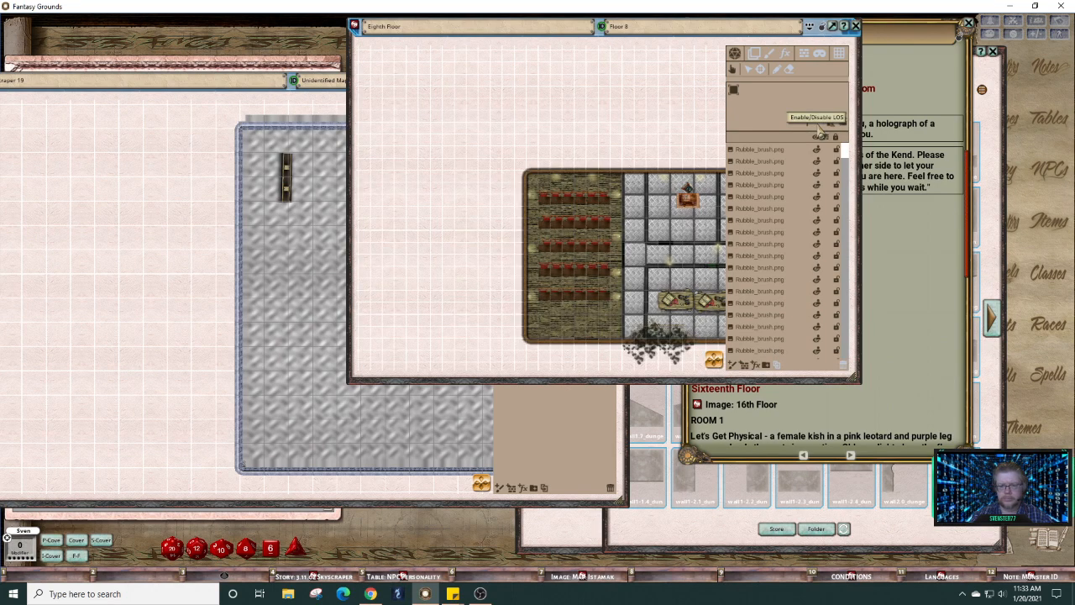
left_click_drag(719, 362, 728, 368)
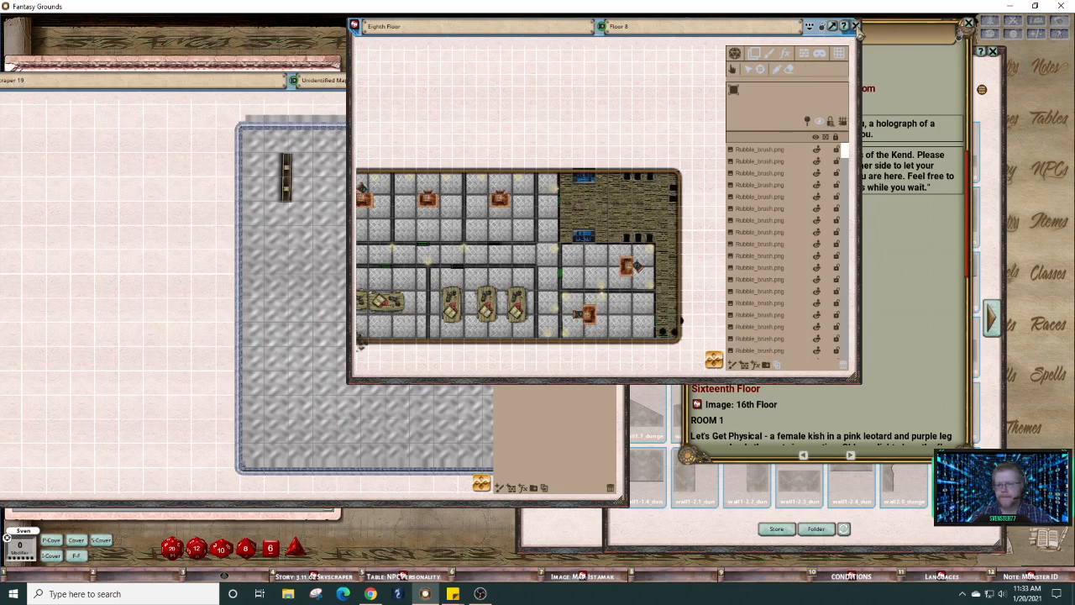
left_click(855, 26)
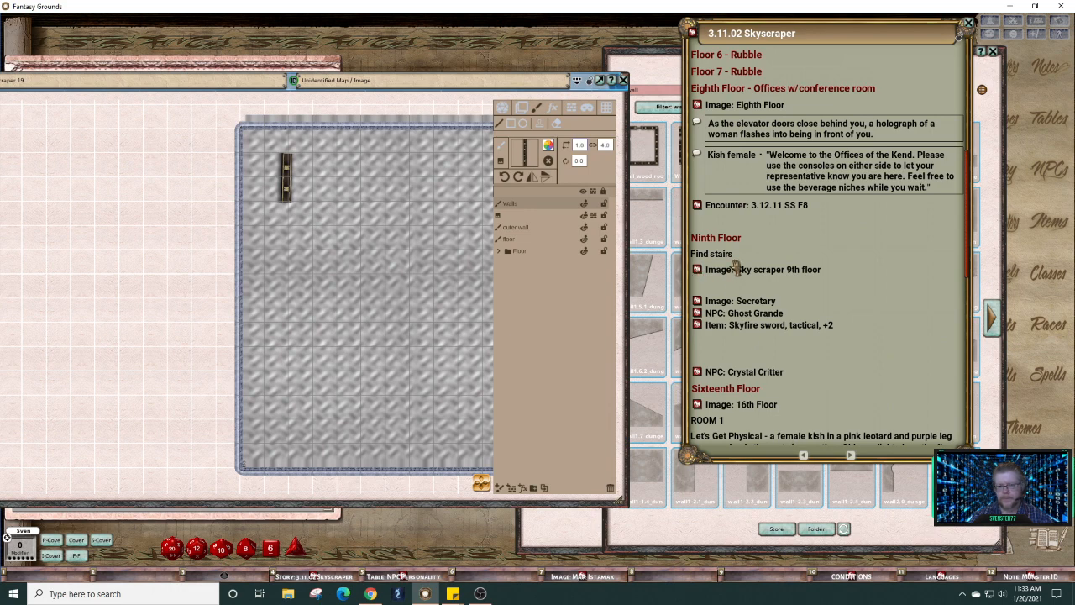
Step: Open the Sky scraper 9th floor image from the story, unlock it and disable its line of sight
left_click(698, 269)
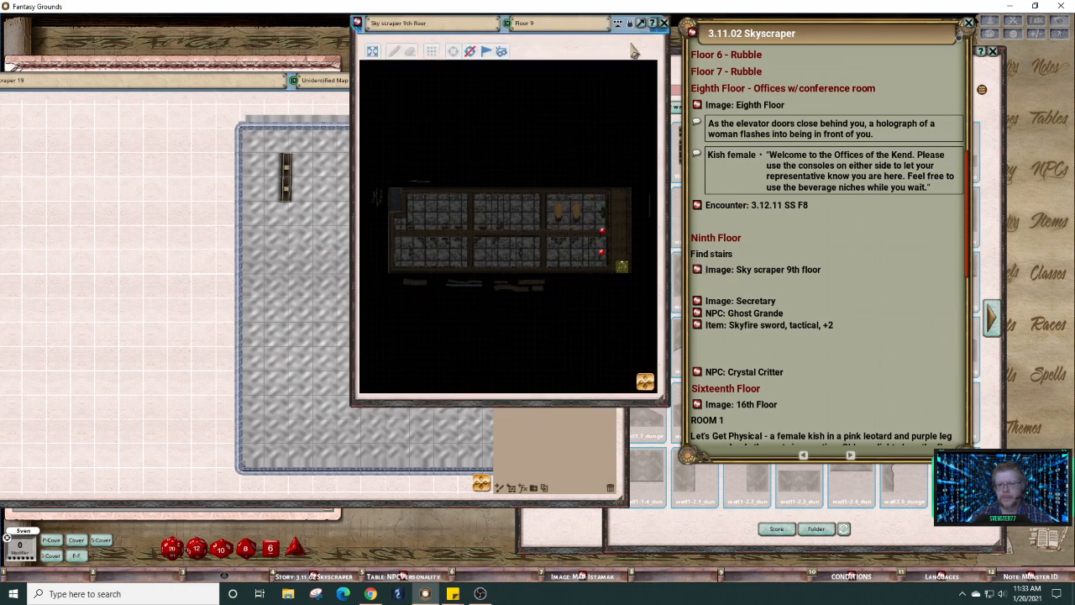
left_click(643, 72)
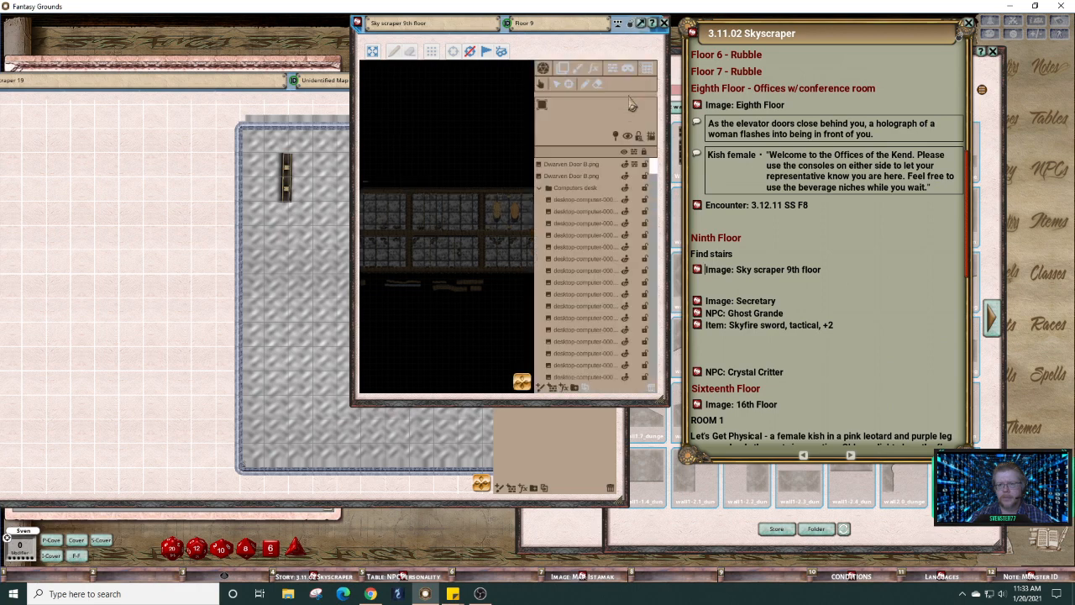
left_click(630, 139)
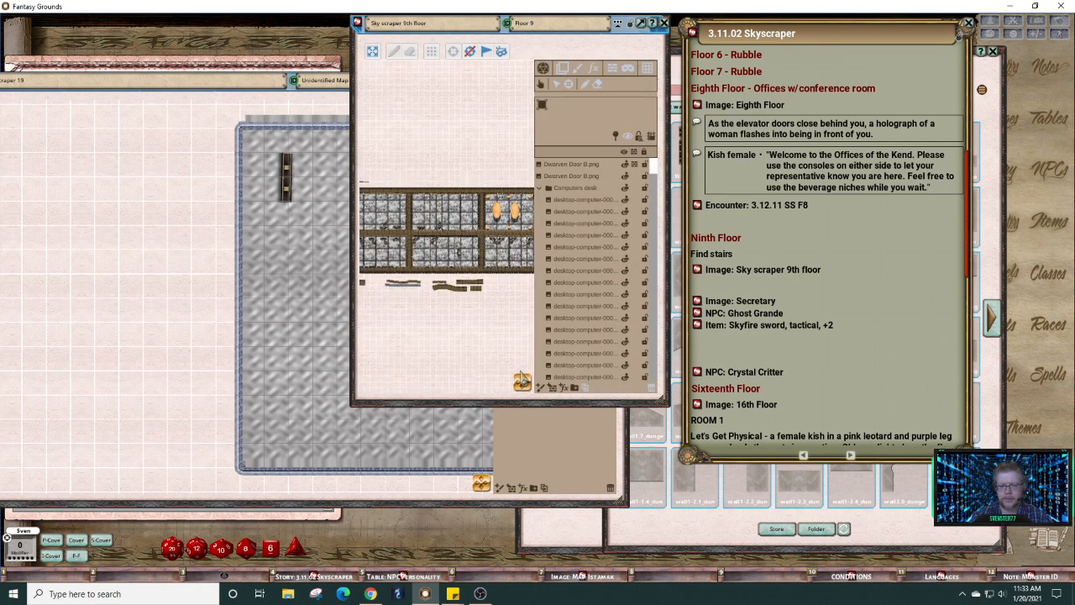
Step: Examine the ninth floor's stairwell corner up close and place its map beside the Sky scraper 19 map for reference
left_click_drag(528, 390, 546, 331)
scroll(443, 254, "up", 5)
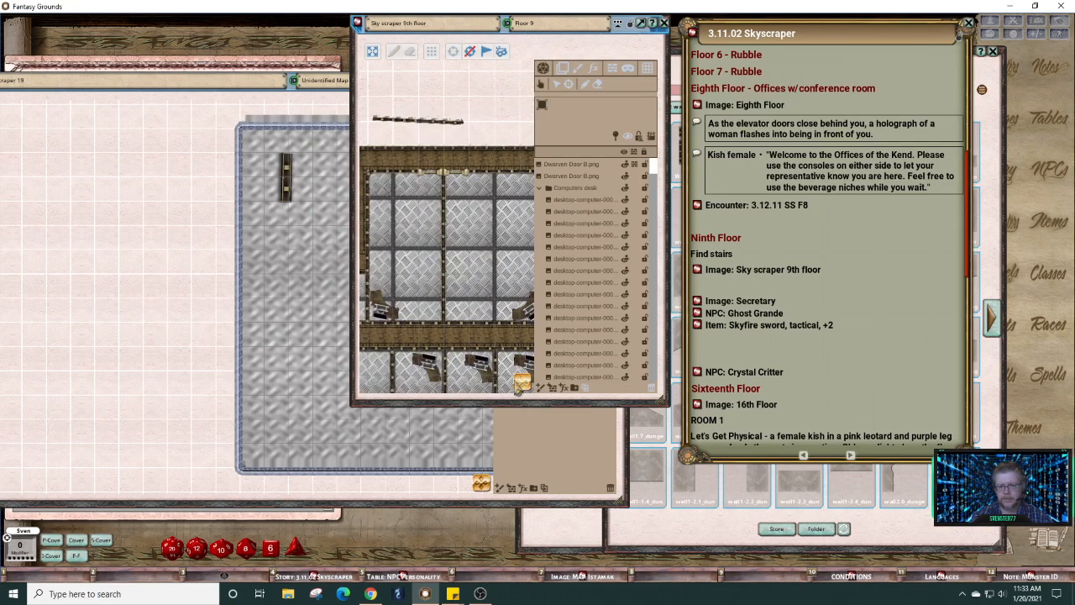
scroll(520, 386, "down", 3)
scroll(431, 231, "up", 3)
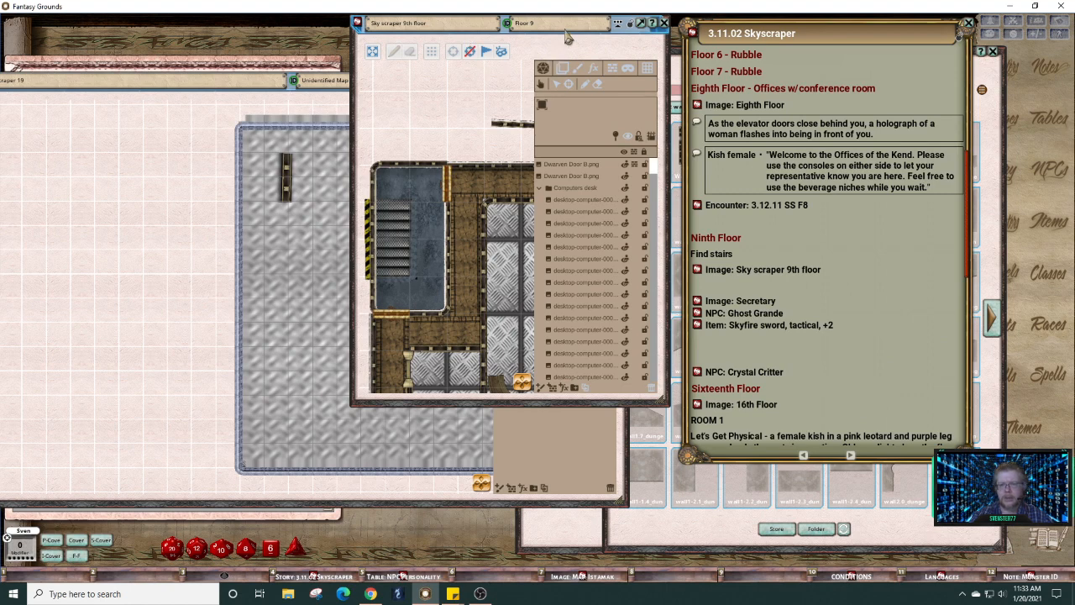
left_click_drag(508, 32, 723, 72)
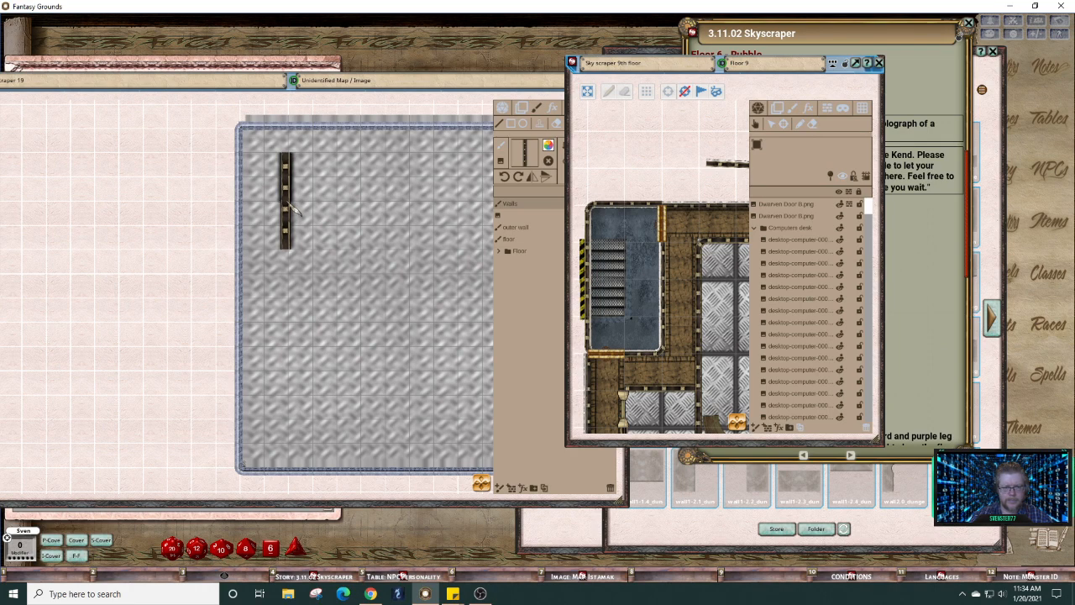
Step: Bring the Sky scraper 19 map forward and erase the leftover wall piece near the floor's upper-left corner
key("ctrl")
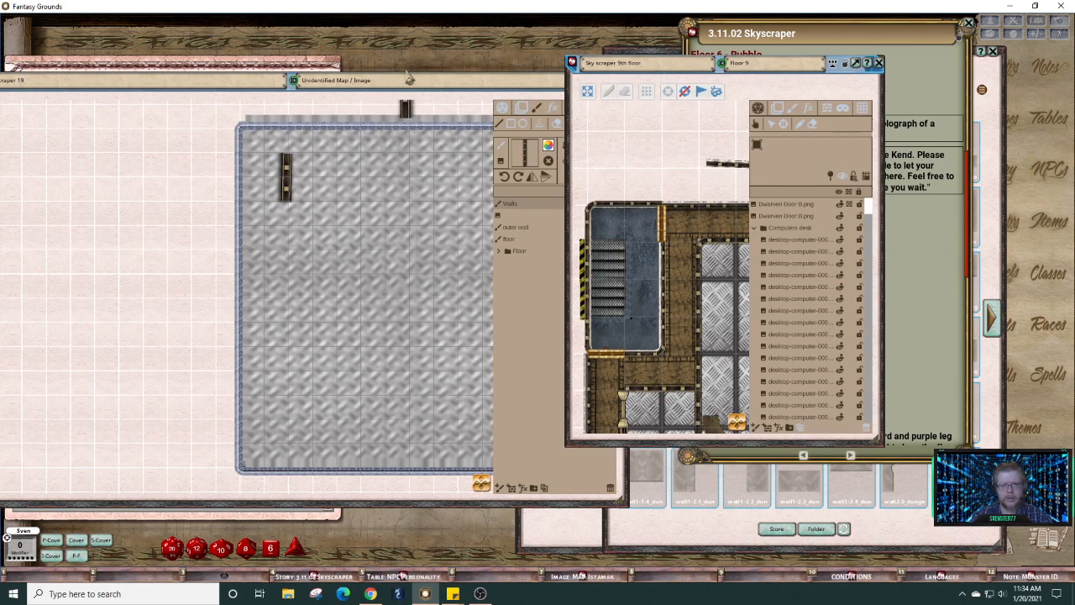
left_click(300, 95)
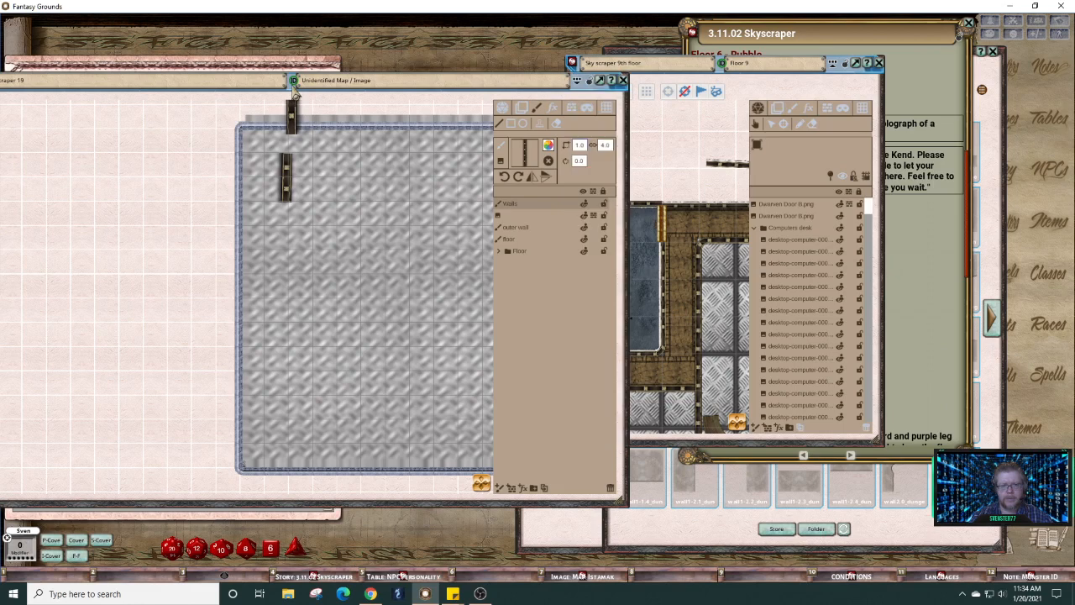
key("ctrl")
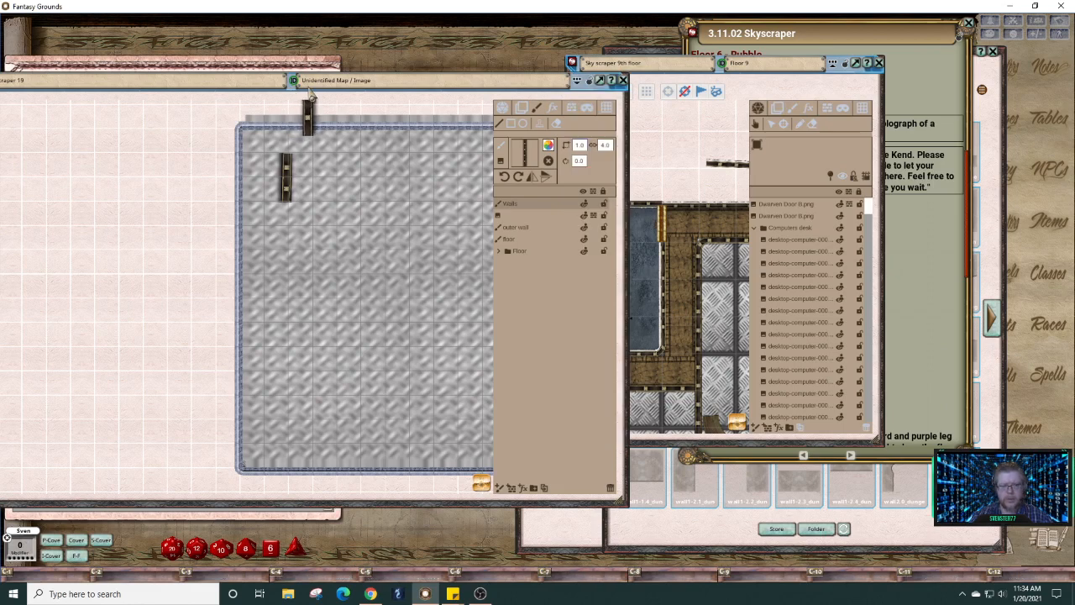
left_click(555, 124)
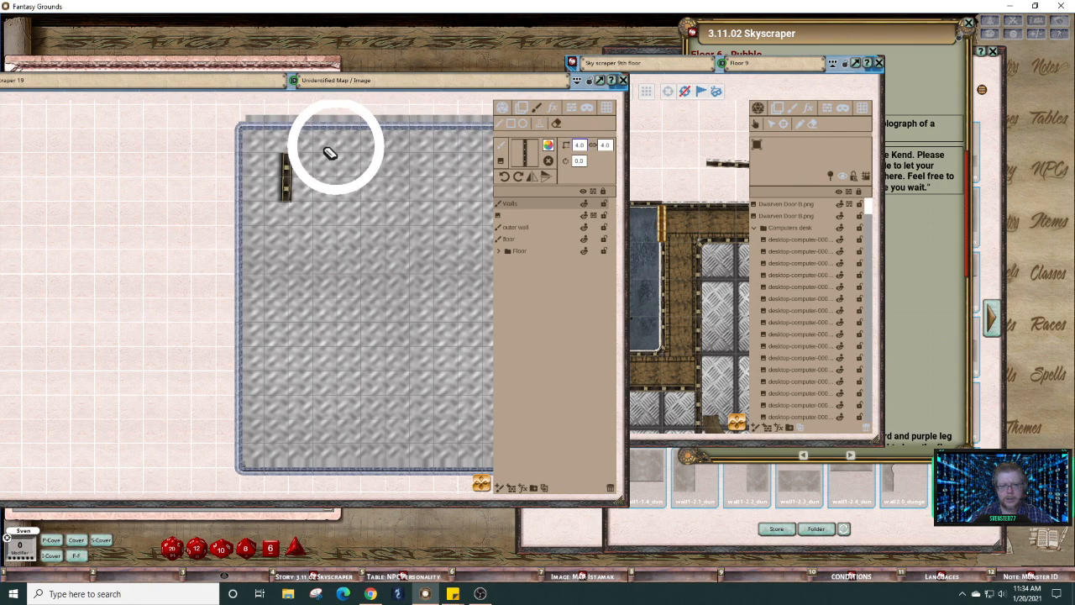
left_click_drag(283, 156, 285, 184)
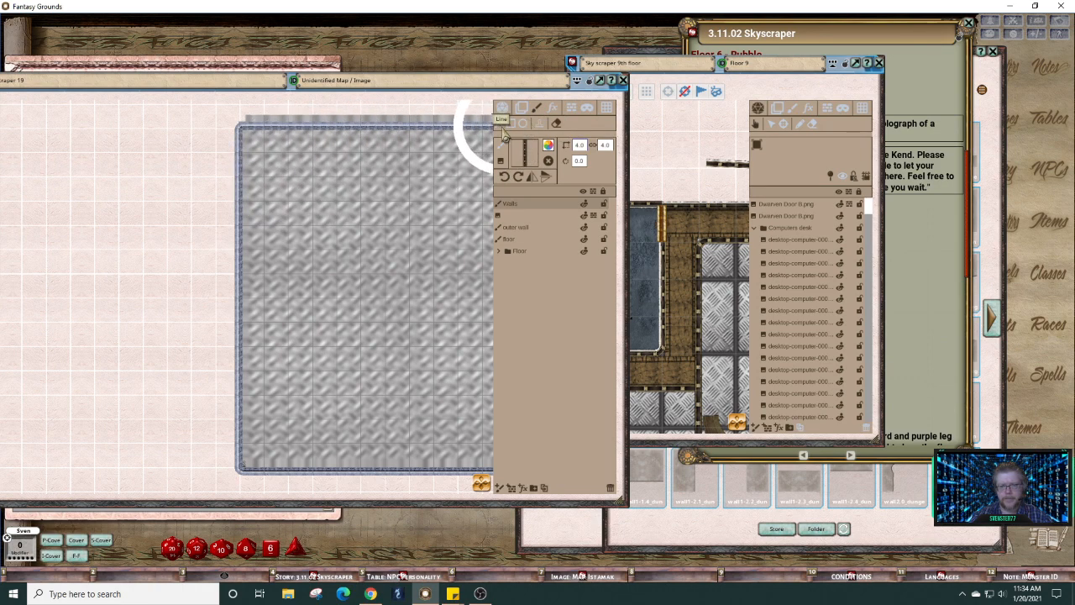
Step: Try to paint wooden walls with the Line tool in the upper-left corner of the floor, undoing the misplaced pieces
left_click(502, 124)
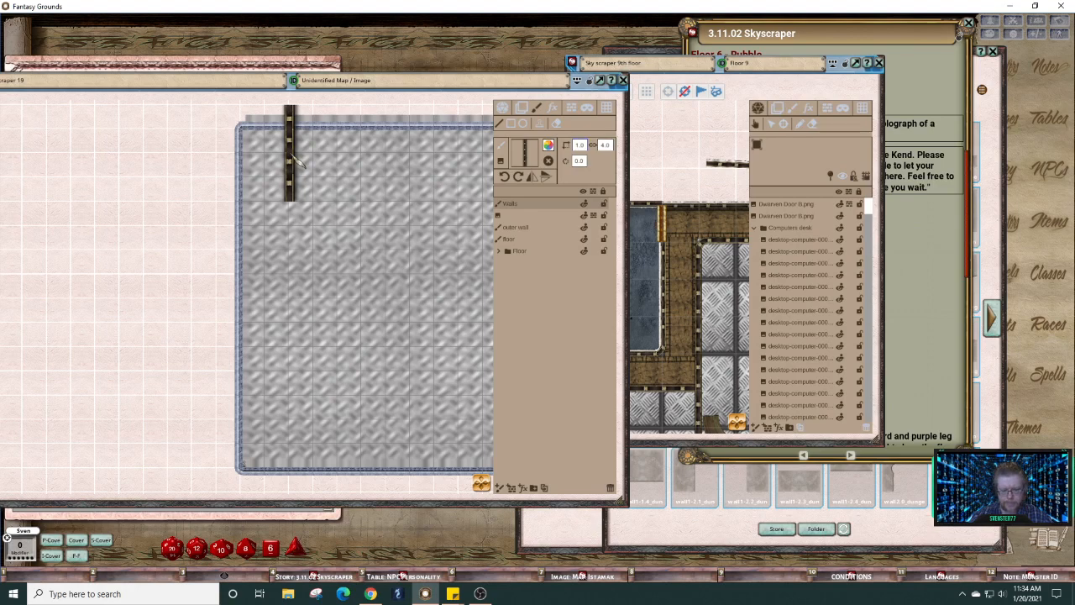
left_click(298, 164)
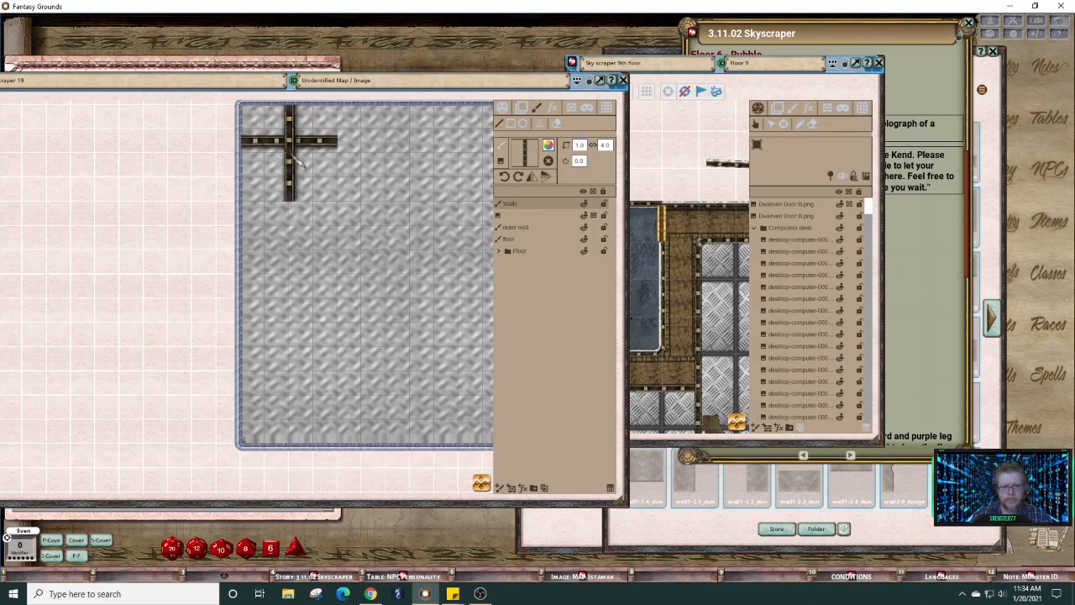
left_click(298, 164)
key("ctrl+z")
key("ctrl+z")
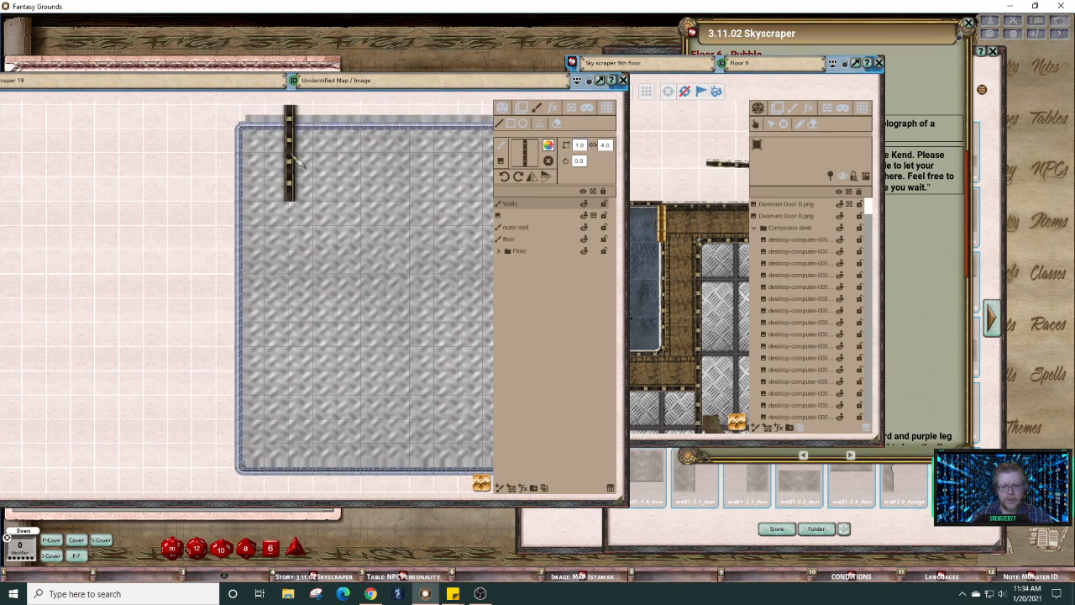
mouse_move(298, 164)
left_mouse_down()
mouse_move(504, 177)
mouse_move(525, 189)
left_mouse_up()
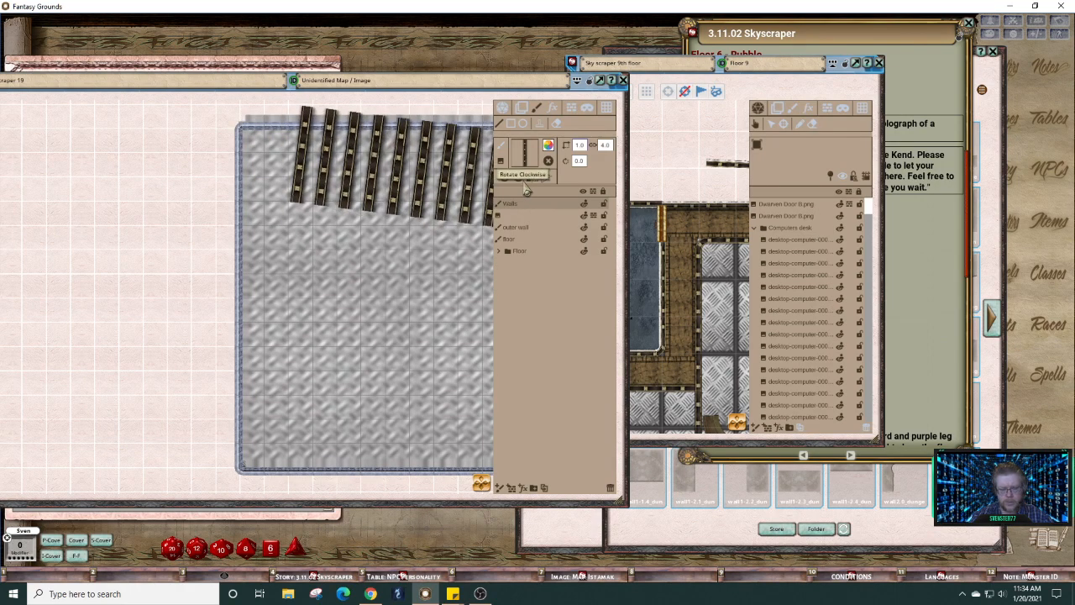
Step: Undo the slanted wall stroke and erase the remaining short wall piece near the upper-left corner
key("ctrl+z")
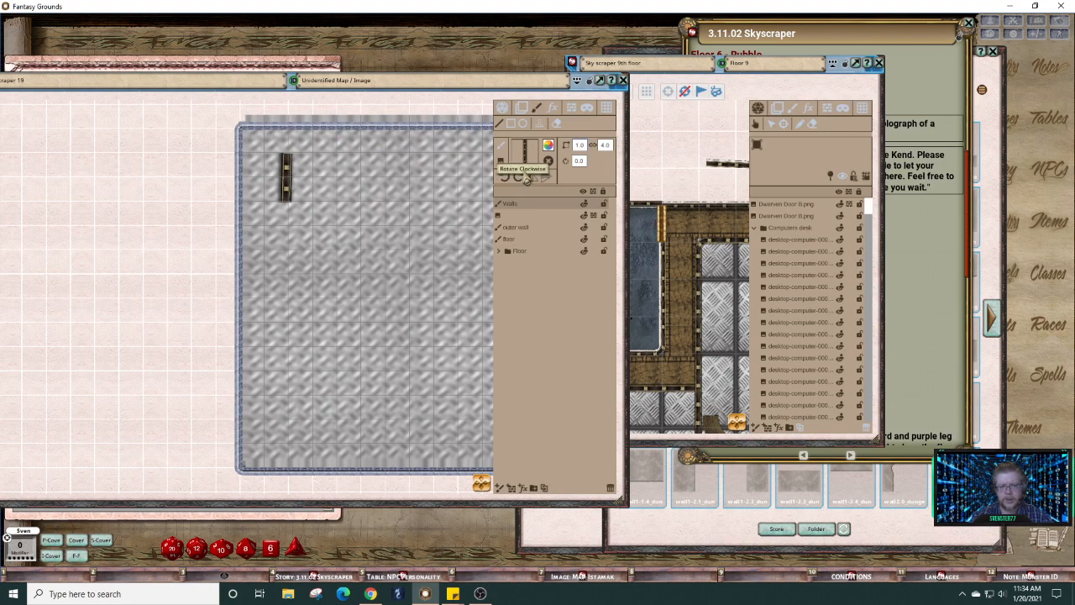
left_click(556, 123)
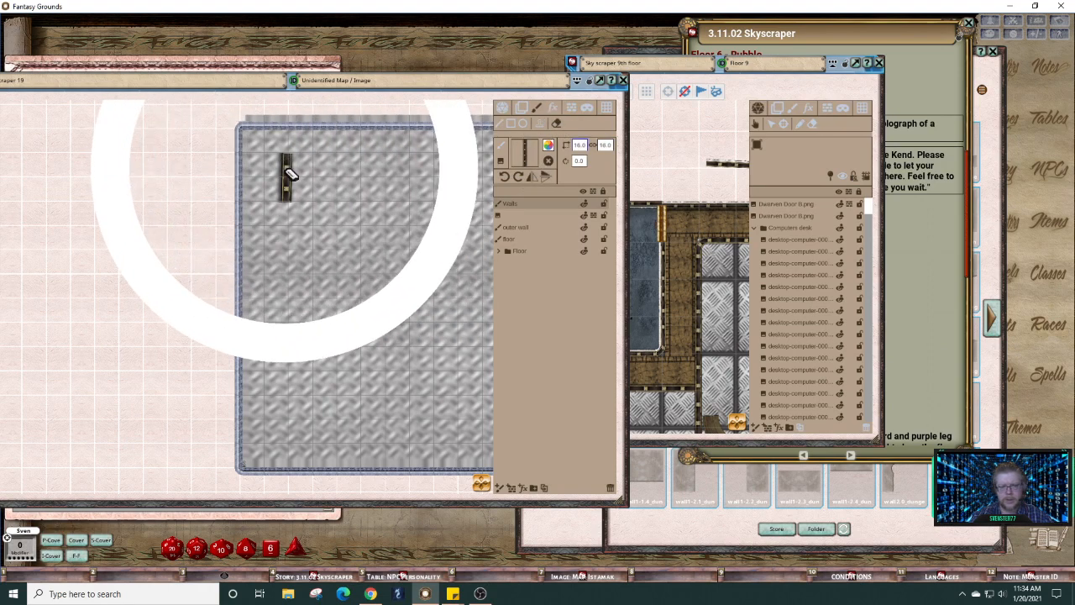
left_click(286, 172)
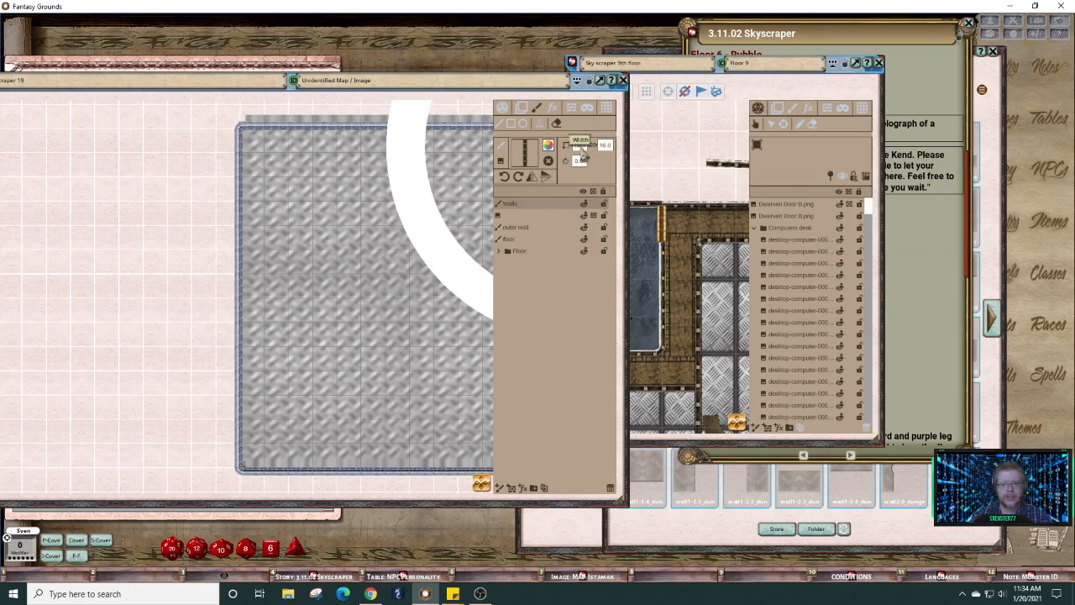
Step: Set the wall brush width to 4.0 and undo the misplaced slanted wall pieces beside the floor's upper-left corner
scroll(529, 151, "down", 5)
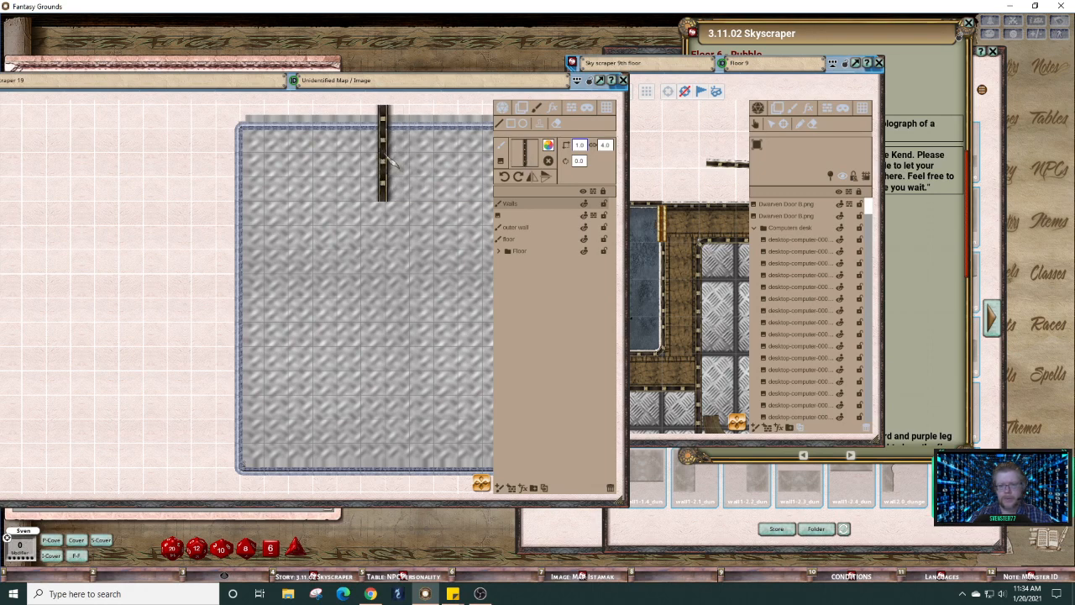
mouse_move(126, 160)
left_mouse_down()
mouse_move(109, 210)
mouse_move(120, 225)
mouse_move(159, 126)
mouse_move(481, 164)
left_mouse_up()
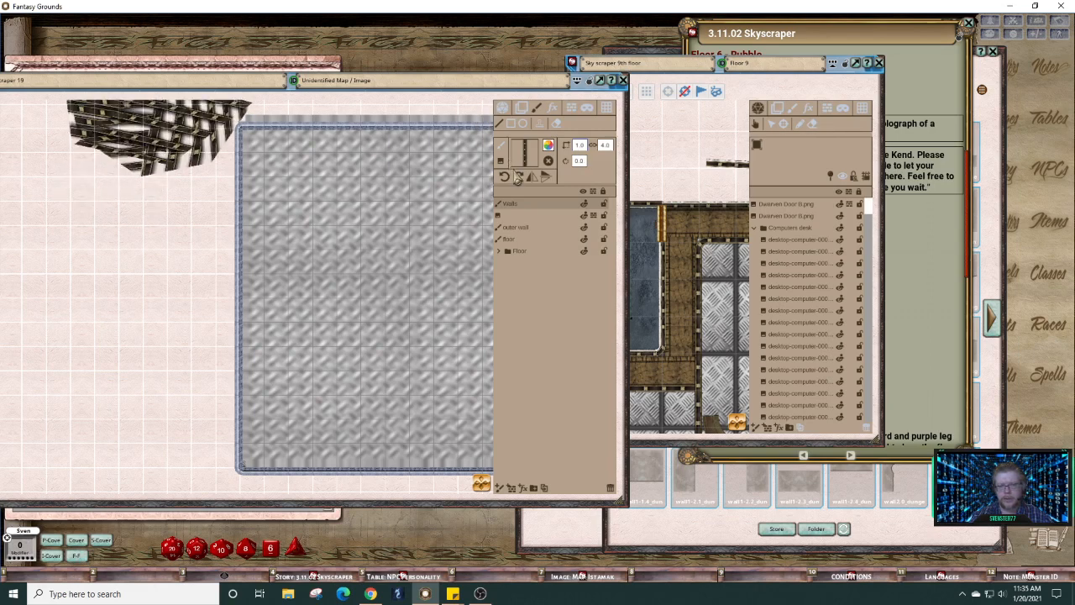
key("ctrl+z")
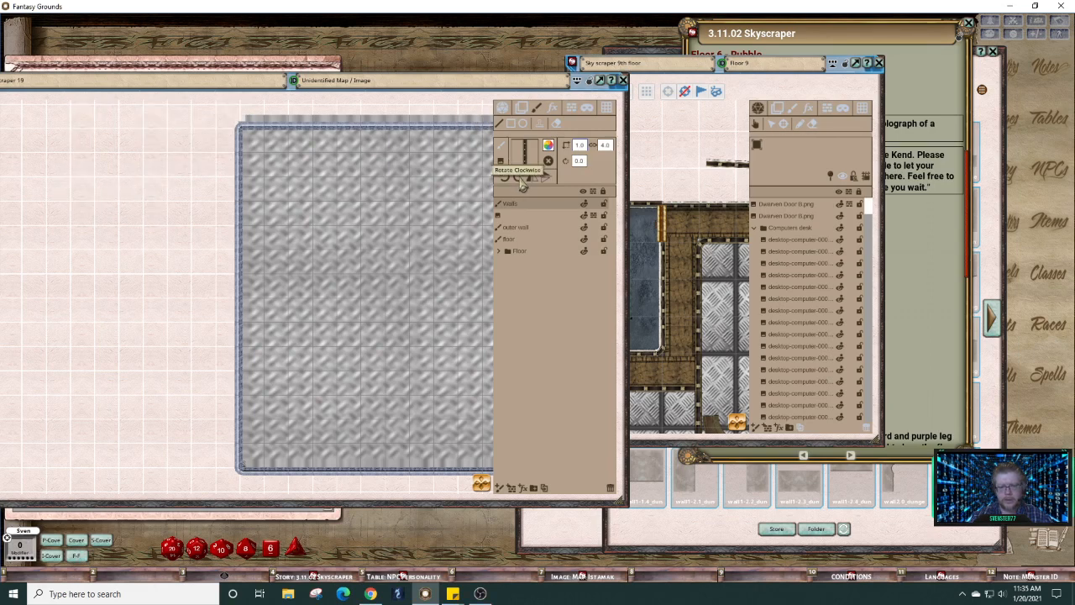
Step: Rotate the wall brush to 180 degrees and paint a short L-shaped wooden wall near the floor's upper-left corner
left_click(521, 178)
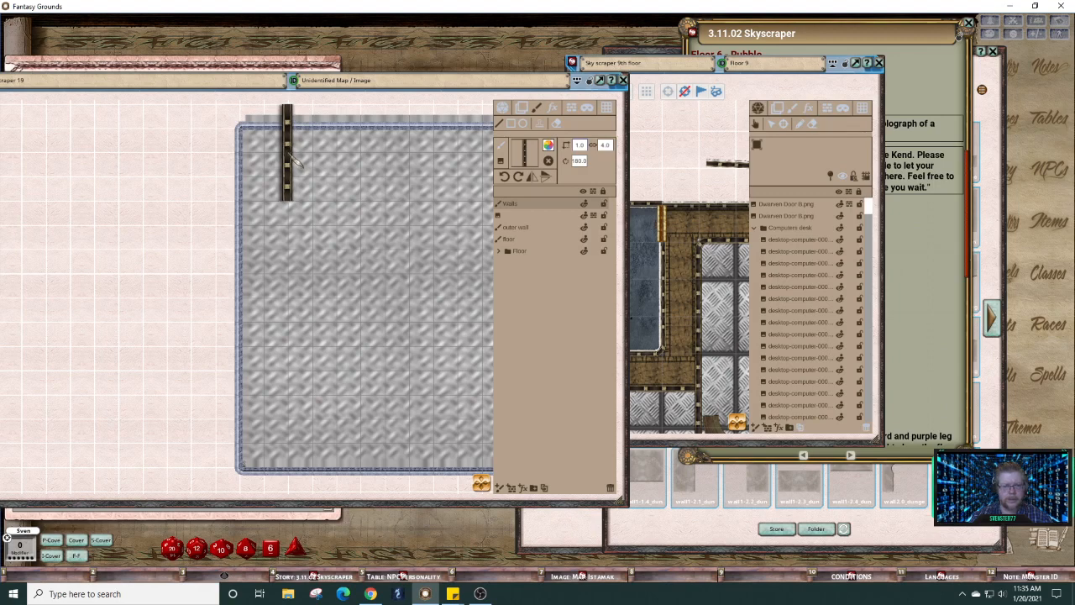
scroll(294, 159, "down", 2)
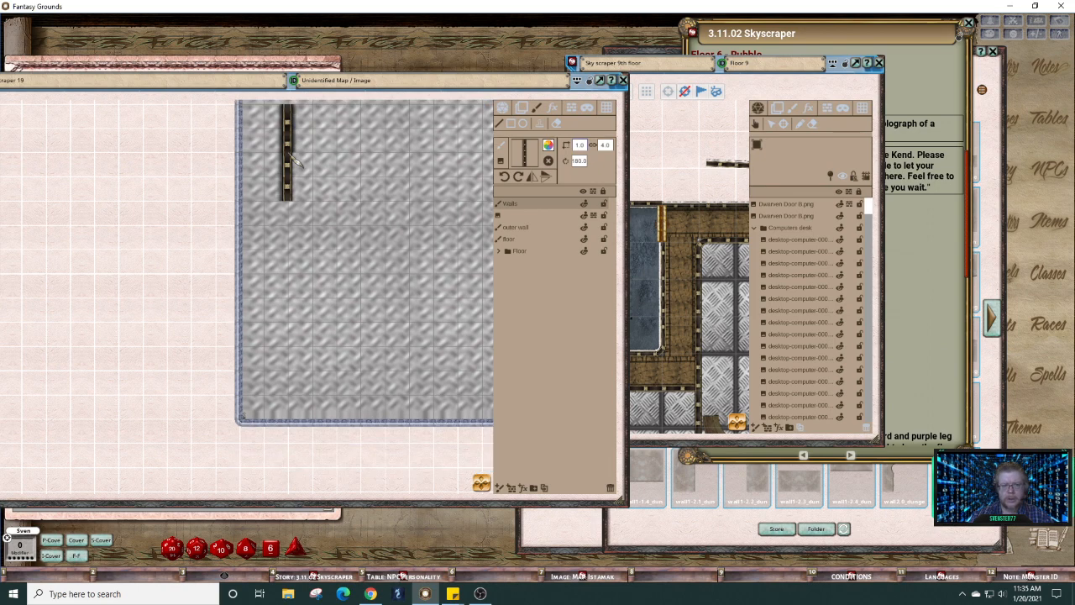
scroll(294, 160, "down", 1)
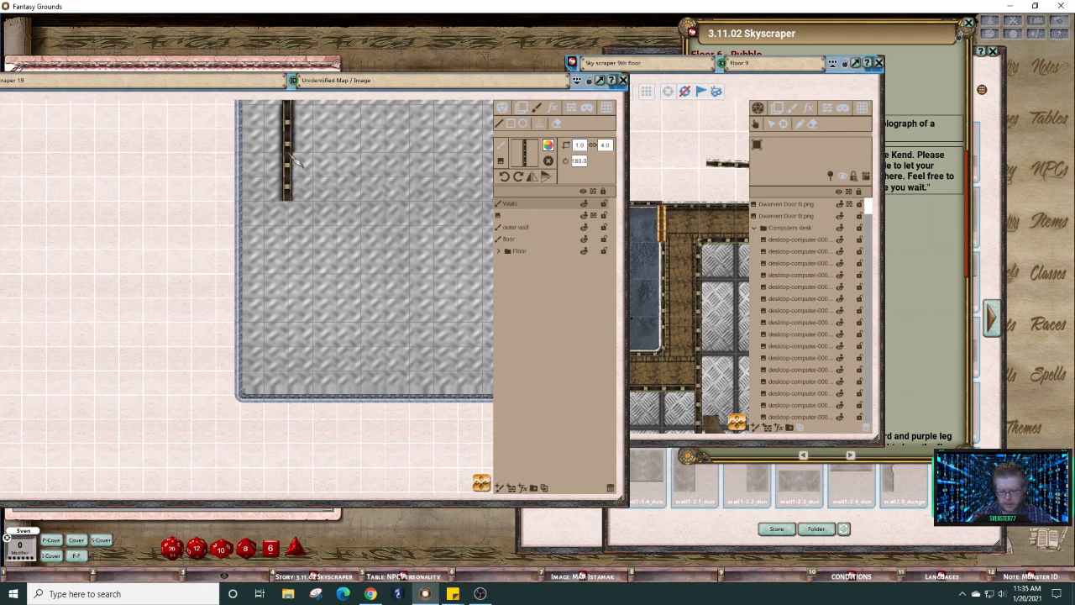
scroll(295, 161, "left", 1)
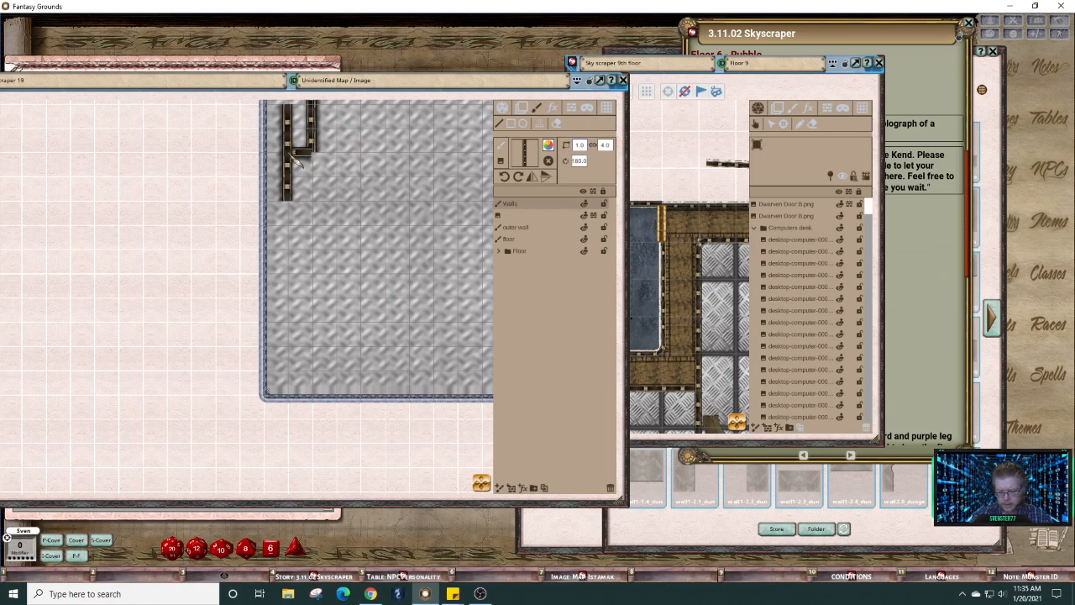
scroll(296, 161, "up", 1)
scroll(295, 161, "up", 1)
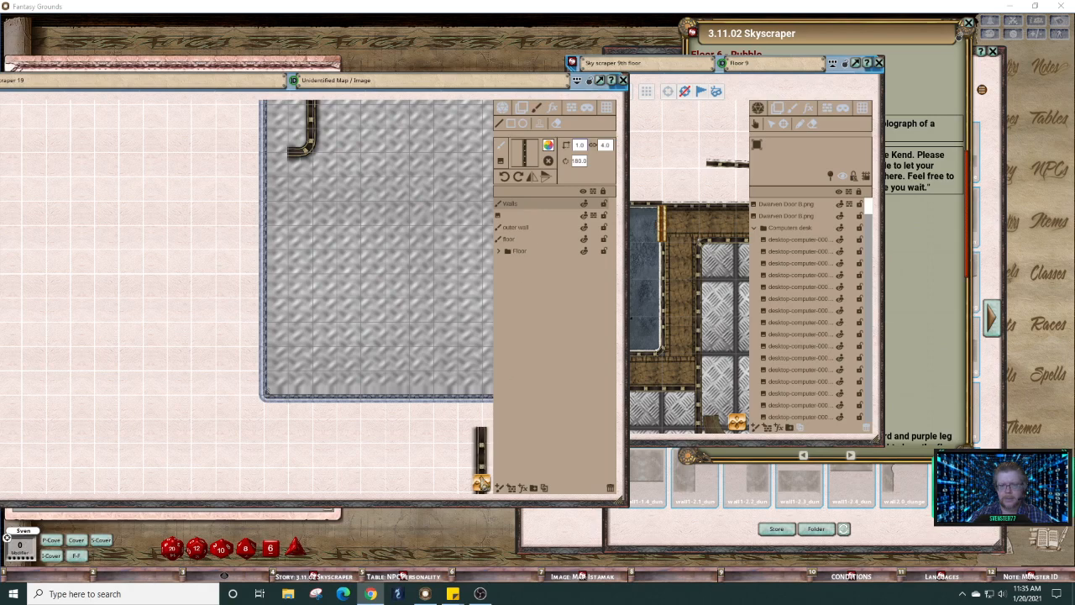
Step: Examine the partition walls at the Sky scraper 19 floor's right end and narrow its map window to reveal the ninth floor's stairwell
left_click(483, 492)
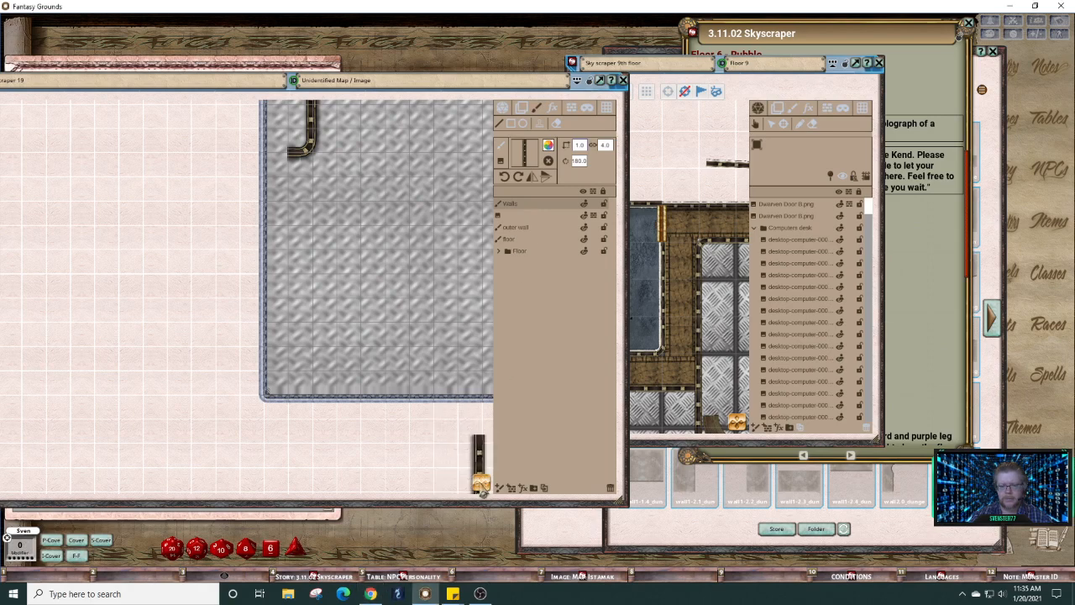
scroll(483, 492, "down", 4)
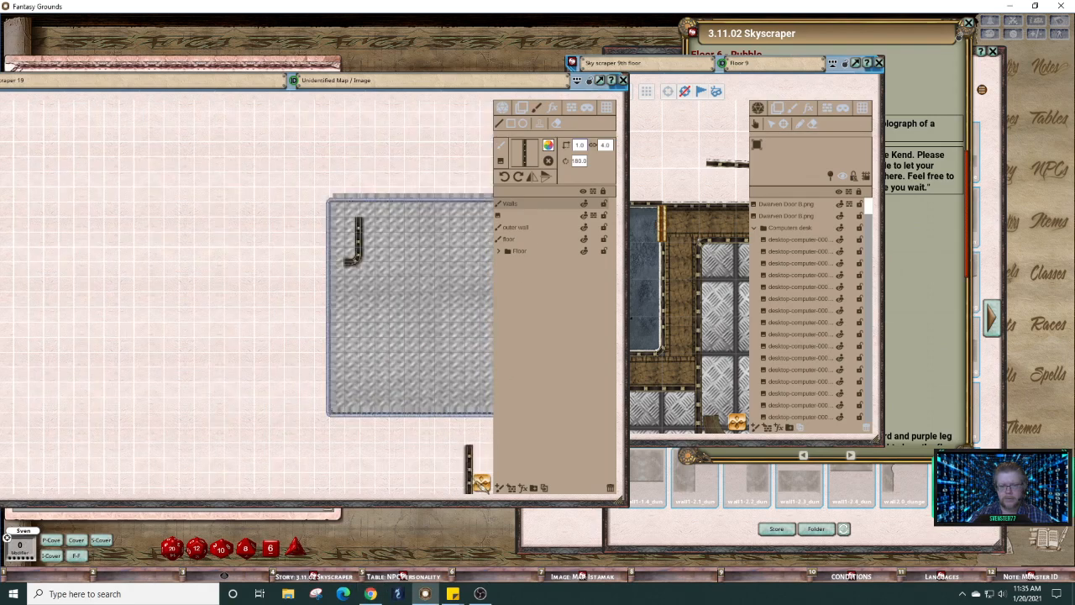
scroll(499, 490, "down", 4)
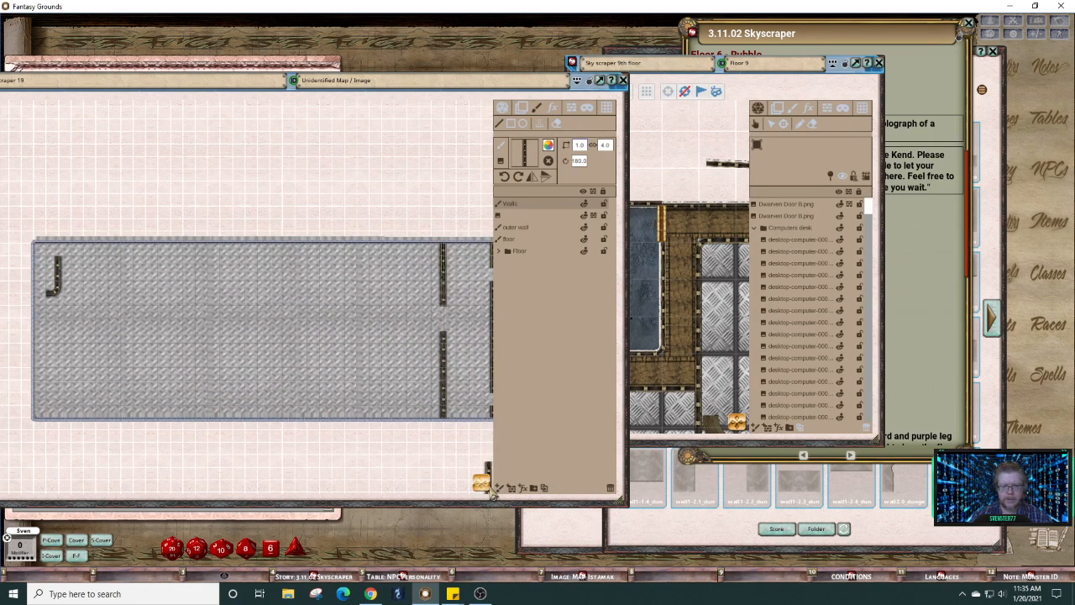
scroll(501, 488, "down", 2)
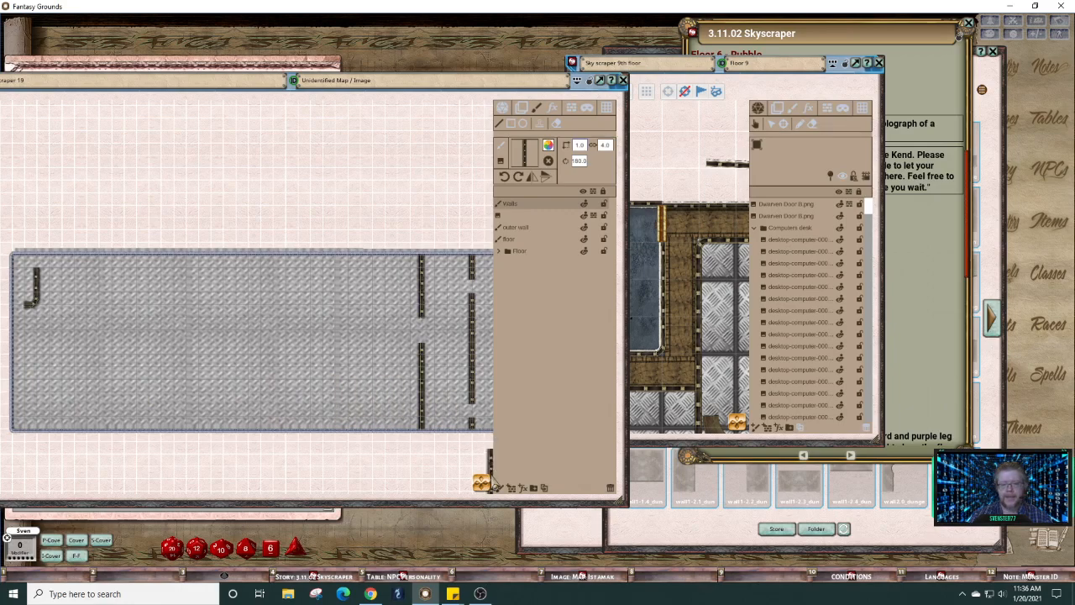
mouse_move(481, 486)
left_mouse_down()
mouse_move(496, 490)
mouse_move(482, 487)
mouse_move(487, 496)
left_mouse_up()
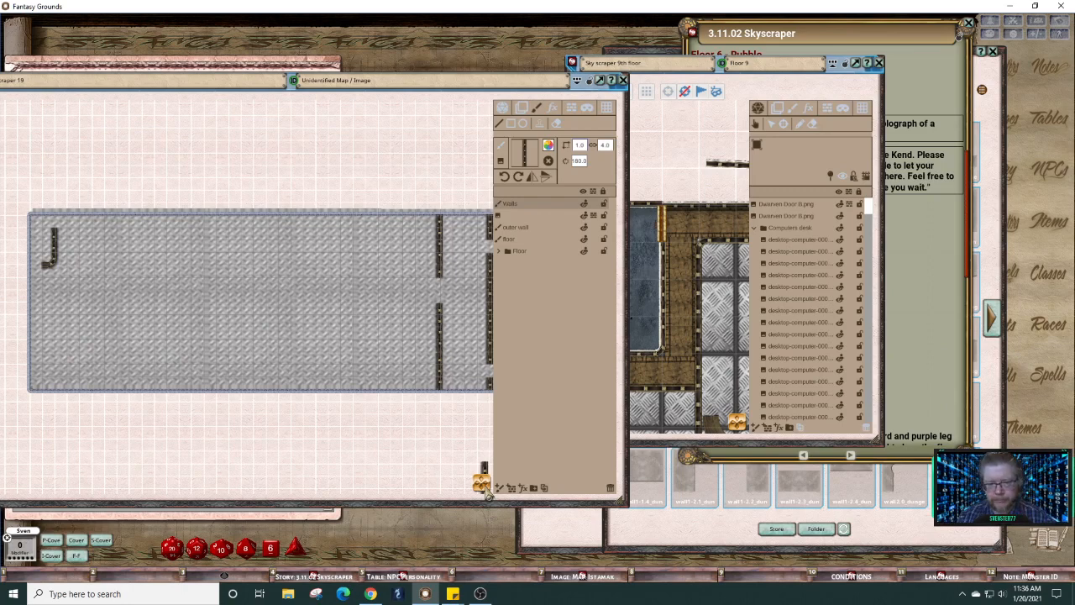
mouse_move(486, 494)
left_mouse_down()
mouse_move(487, 370)
mouse_move(496, 488)
left_mouse_up()
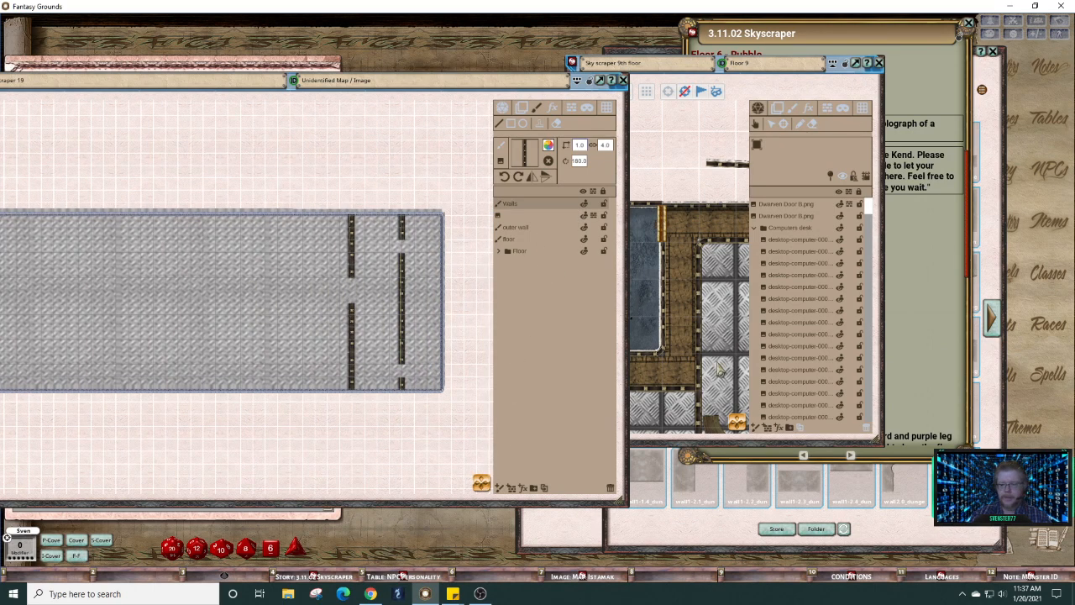
left_click_drag(718, 370, 428, 332)
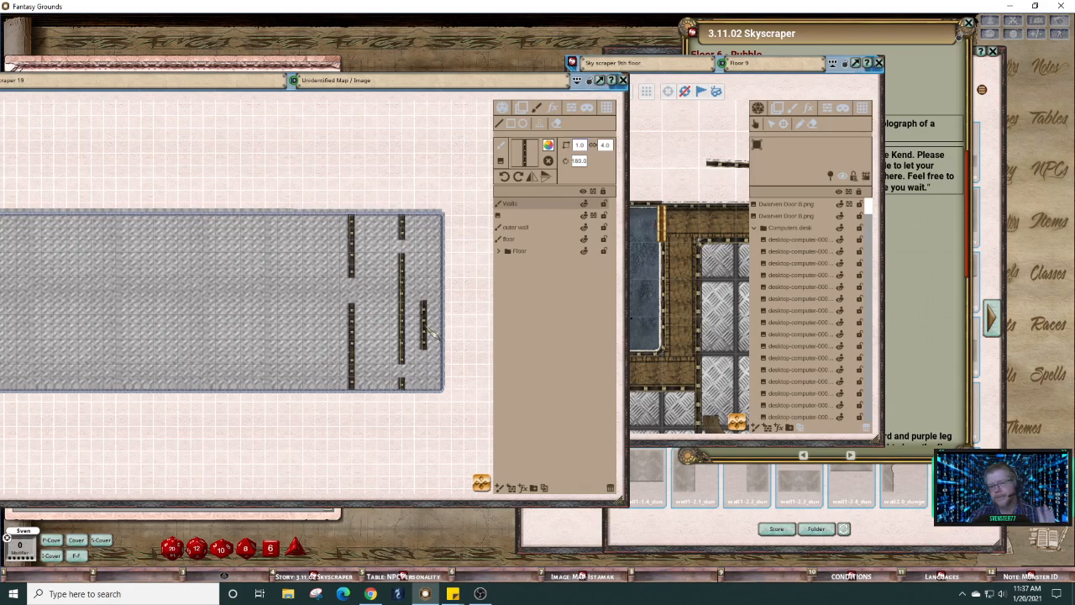
key("Delete")
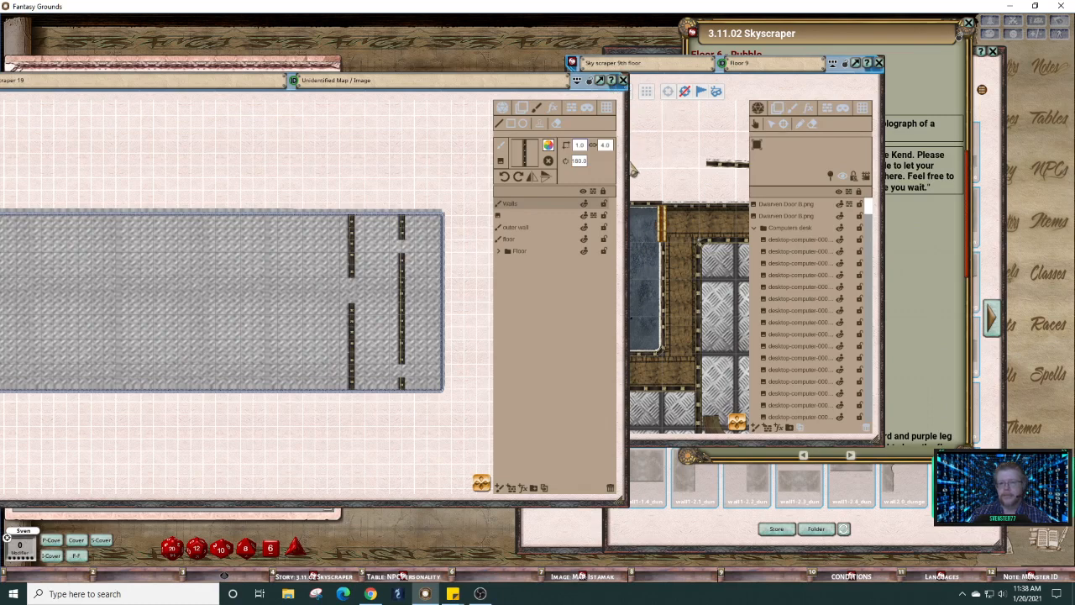
left_click_drag(630, 176, 598, 176)
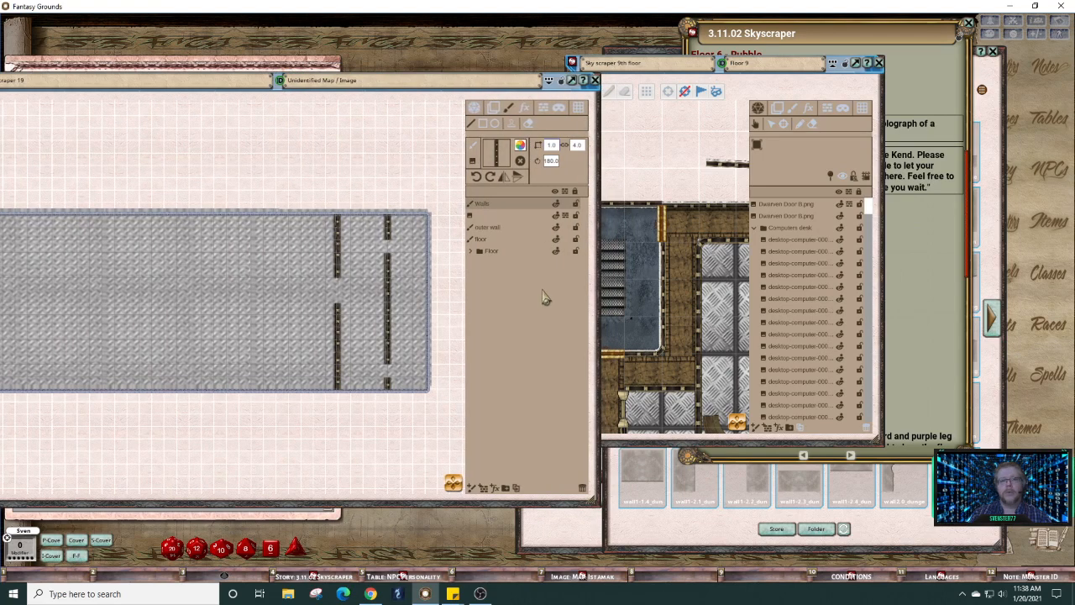